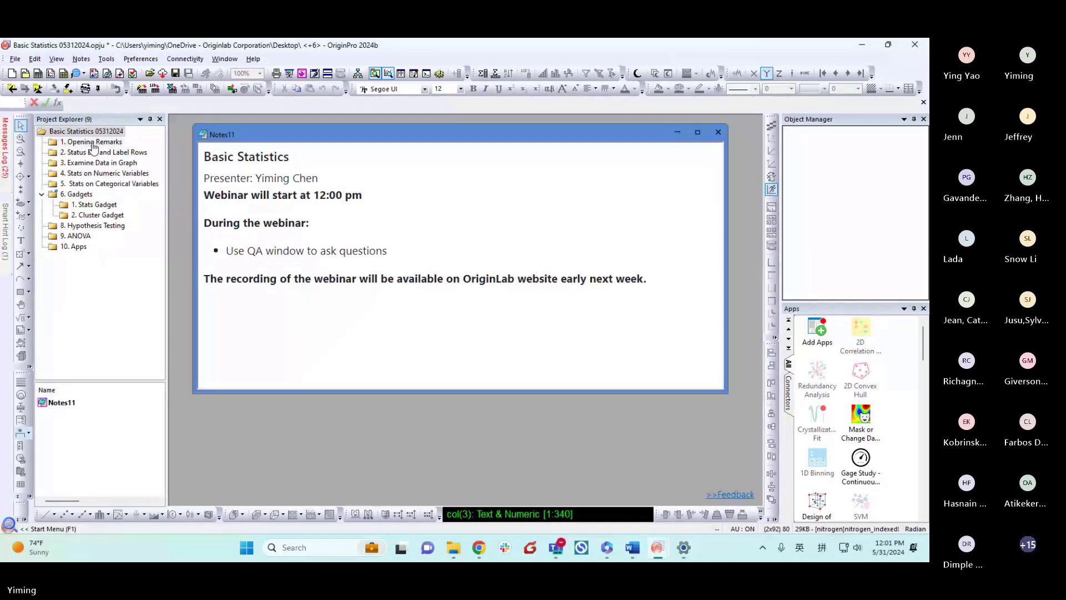
Open the Opening Remarks project folder and reposition its Notes8 and Book4 windows in the workspace.
{"action": "left_click", "coordinate": [79, 194]}
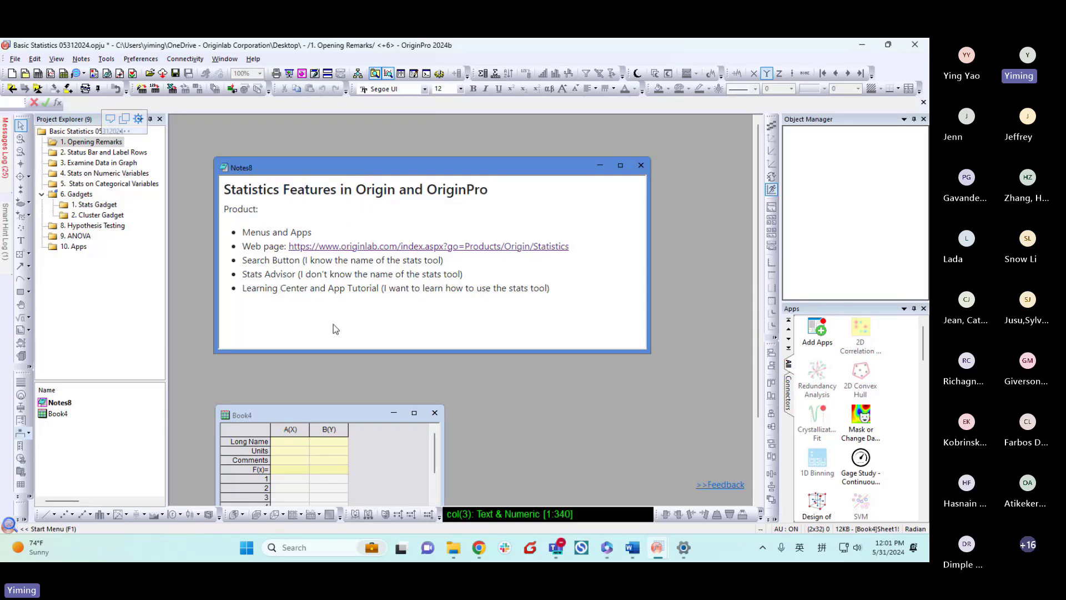
{"action": "left_click_drag", "start_coordinate": [327, 168], "coordinate": [347, 173]}
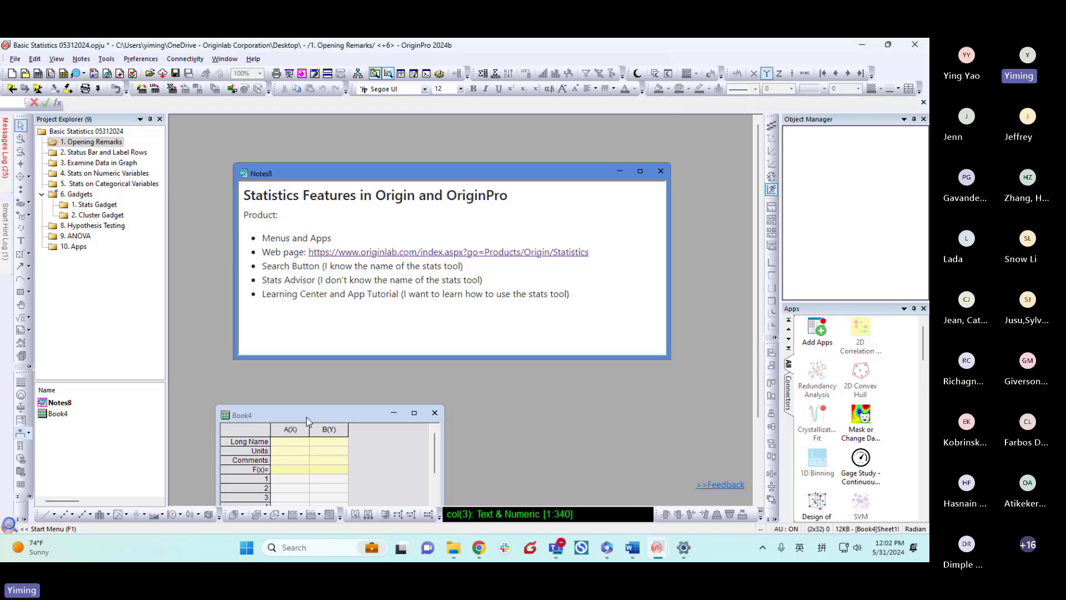
{"action": "left_click_drag", "start_coordinate": [308, 418], "coordinate": [300, 346]}
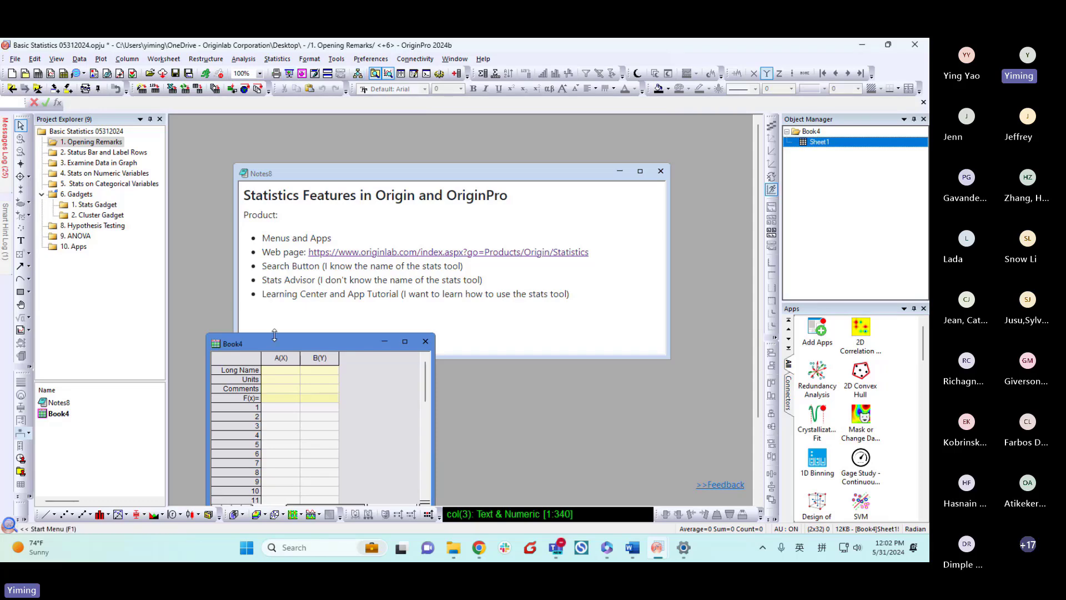
{"action": "left_click", "coordinate": [278, 316]}
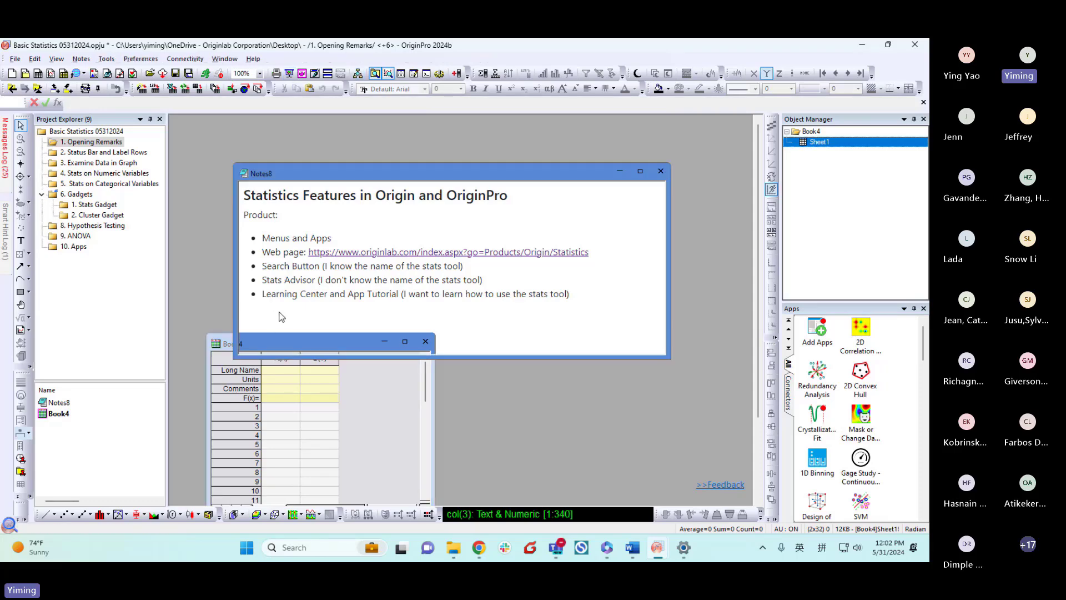
{"action": "left_click_drag", "start_coordinate": [278, 172], "coordinate": [270, 150]}
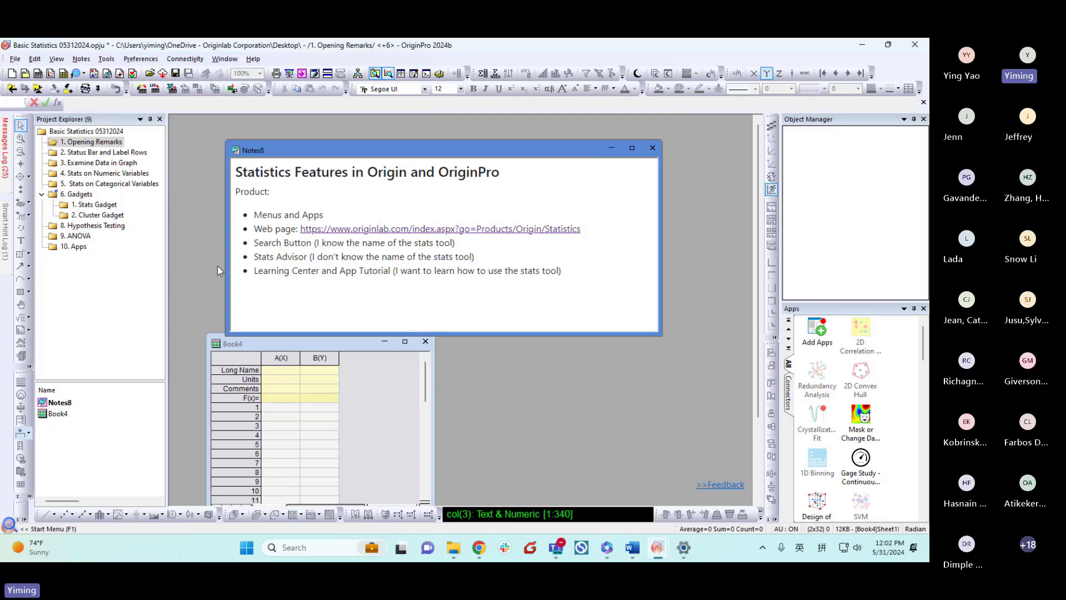
{"action": "left_click_drag", "start_coordinate": [269, 345], "coordinate": [259, 269]}
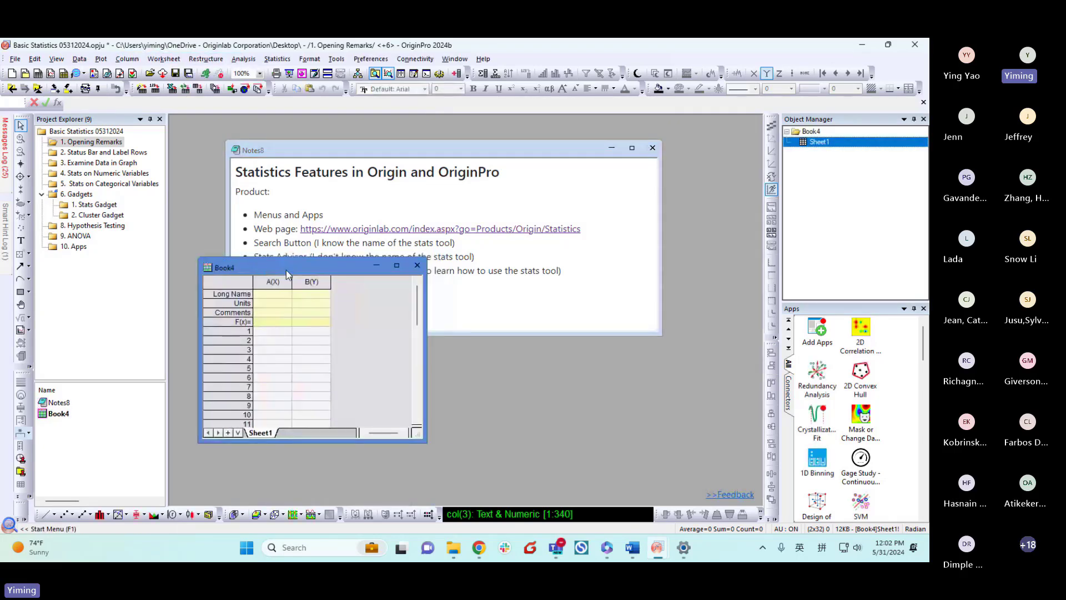
Look over the statistics tool categories, including Descriptive Statistics, for the Book4 worksheet and move Book4 below the Notes8 window.
{"action": "left_click", "coordinate": [276, 62]}
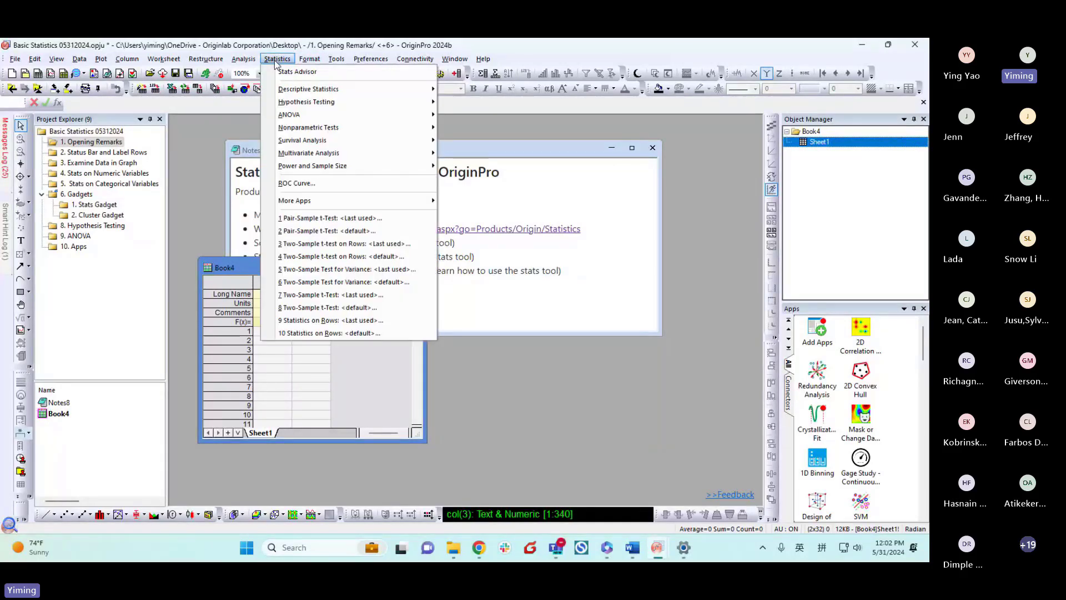
{"action": "mouse_move", "coordinate": [284, 103]}
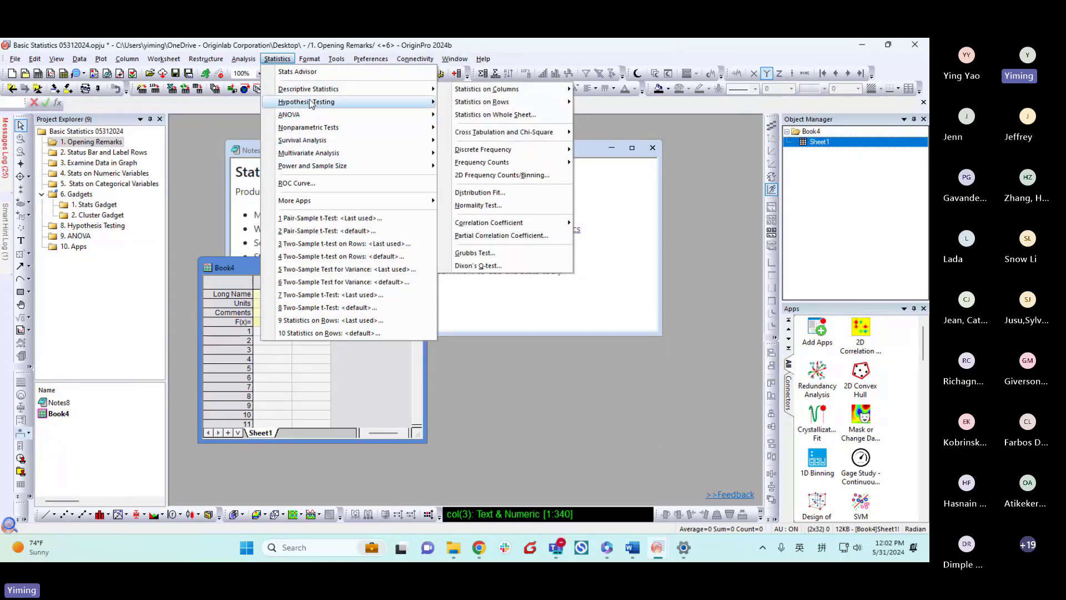
{"action": "left_click", "coordinate": [240, 265]}
{"action": "left_click_drag", "start_coordinate": [240, 264], "coordinate": [239, 358]}
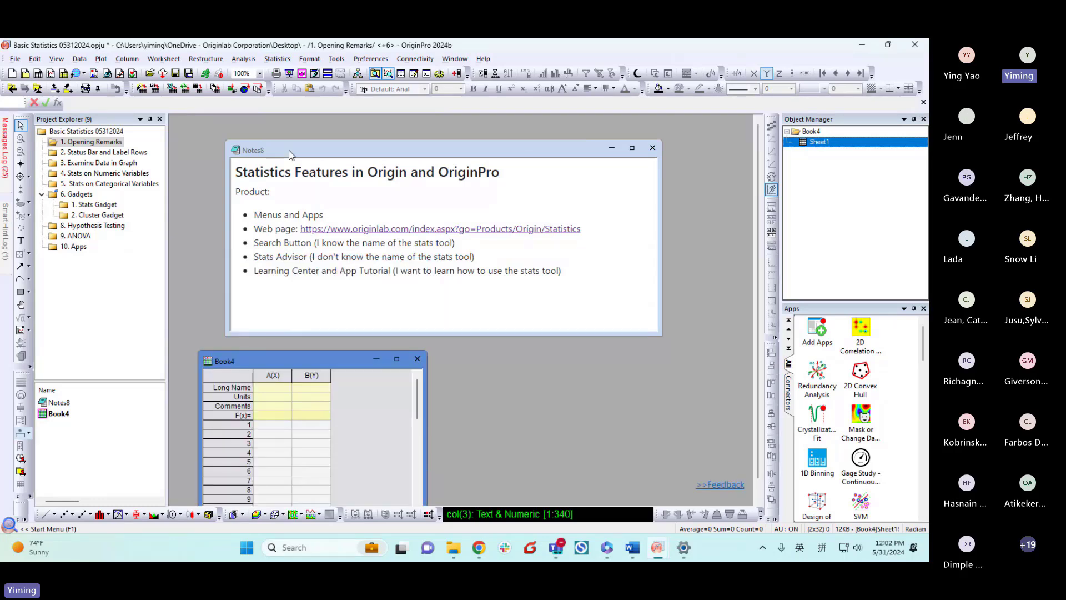
Install the Gaussian Mixture Models app from the App Center's statistics apps and check its entry in the Apps gallery.
{"action": "left_click", "coordinate": [276, 63]}
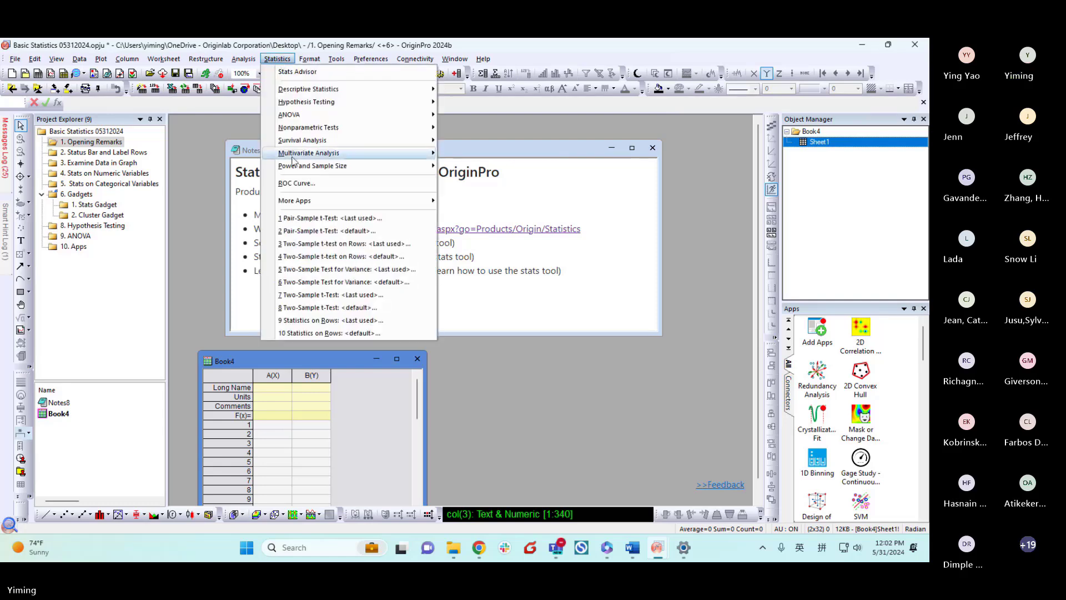
{"action": "mouse_move", "coordinate": [295, 199]}
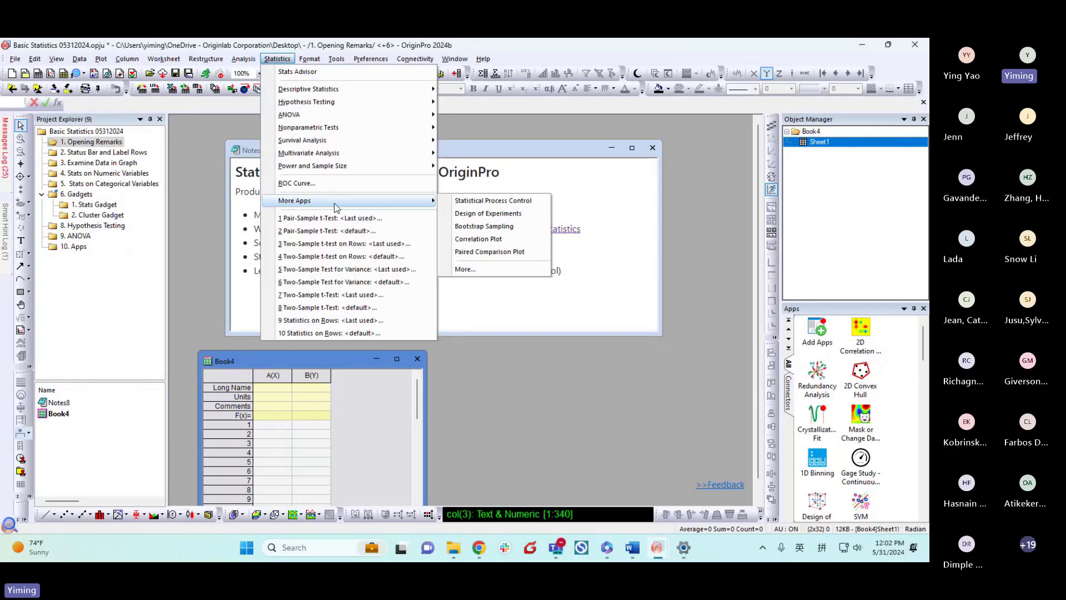
{"action": "left_click", "coordinate": [489, 270]}
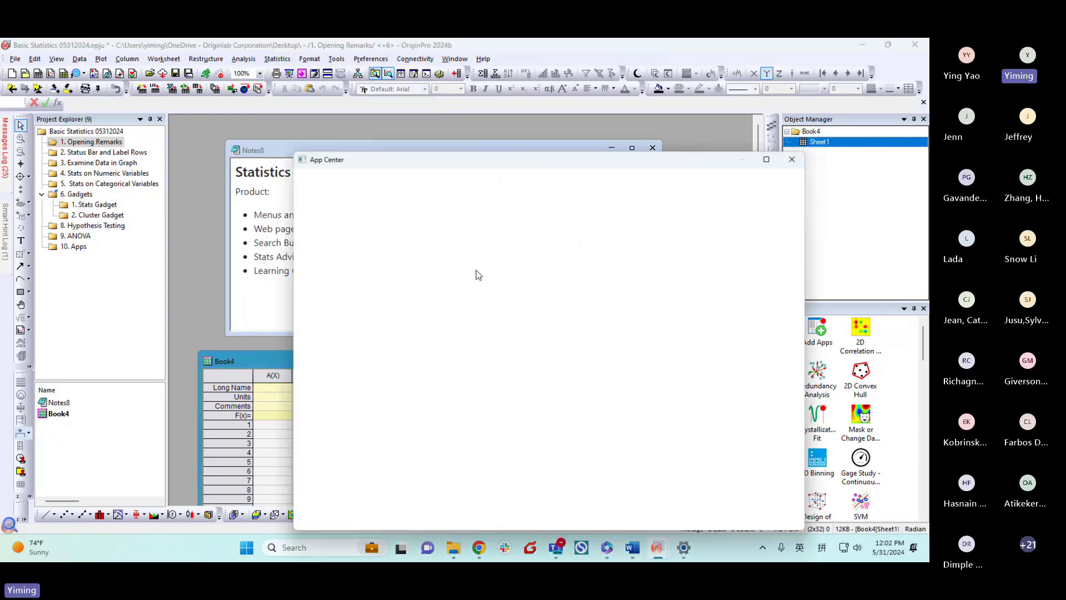
{"action": "left_click_drag", "start_coordinate": [508, 154], "coordinate": [408, 108]}
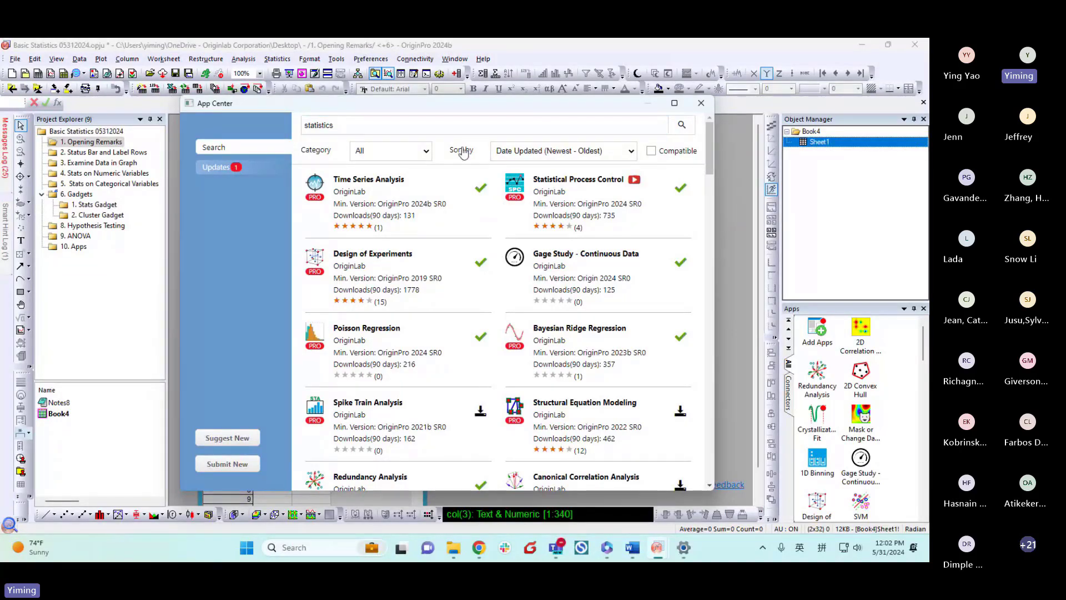
{"action": "scroll", "coordinate": [472, 239], "scroll_direction": "down", "scroll_amount": 6}
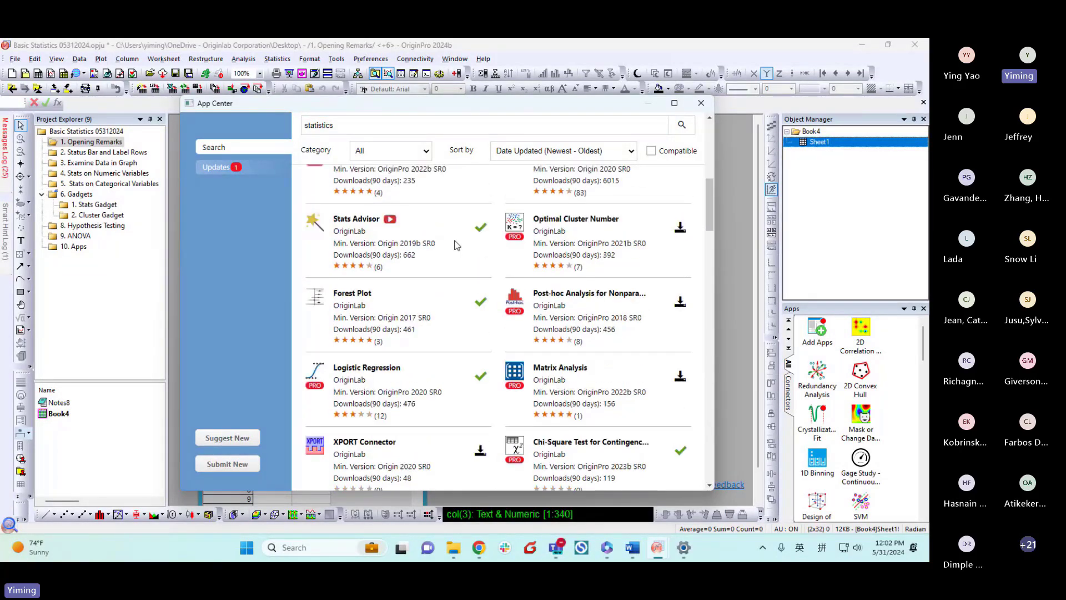
{"action": "scroll", "coordinate": [456, 245], "scroll_direction": "down", "scroll_amount": 3}
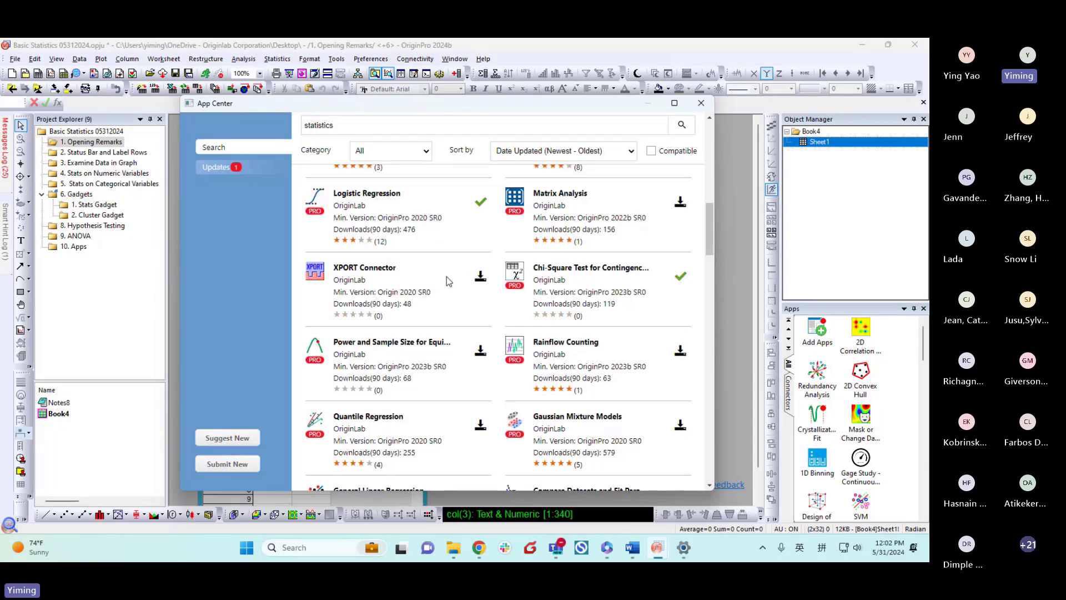
{"action": "scroll", "coordinate": [447, 281], "scroll_direction": "down", "scroll_amount": 3}
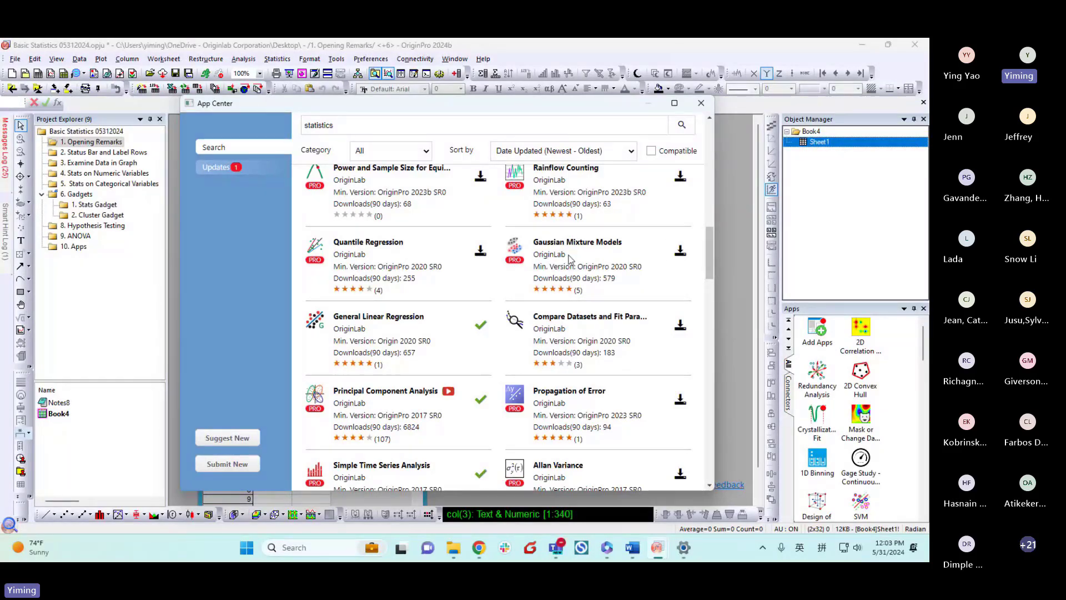
{"action": "left_click", "coordinate": [680, 251]}
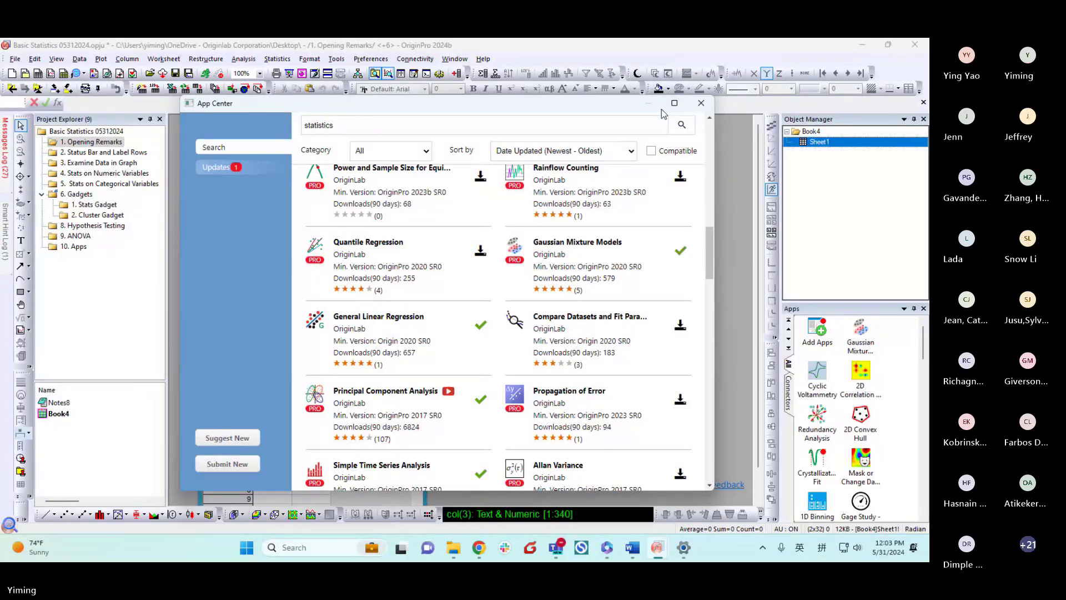
{"action": "left_click", "coordinate": [701, 103]}
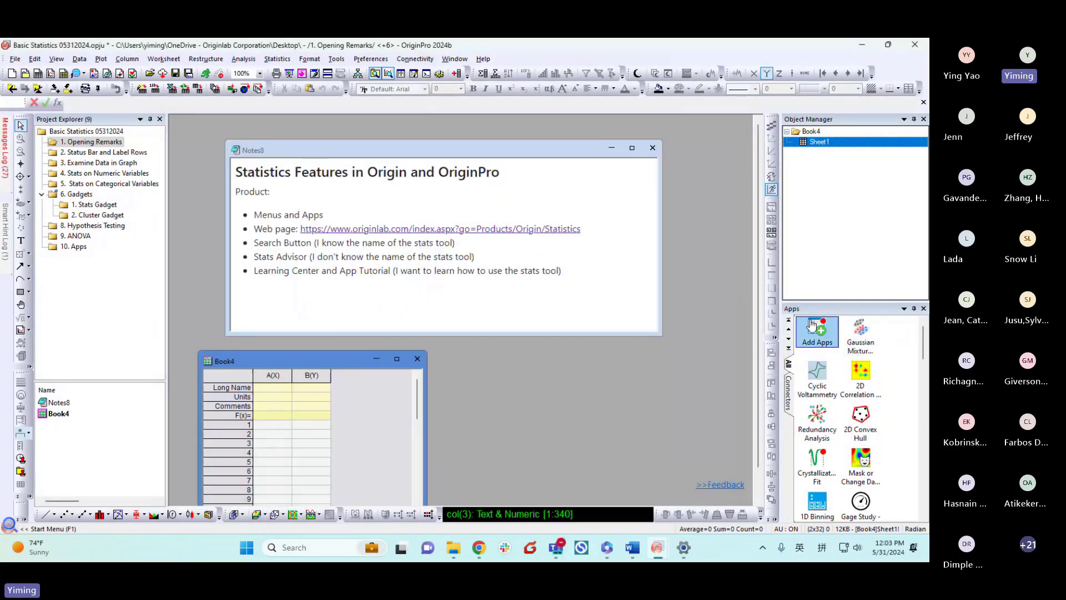
{"action": "mouse_move", "coordinate": [869, 343]}
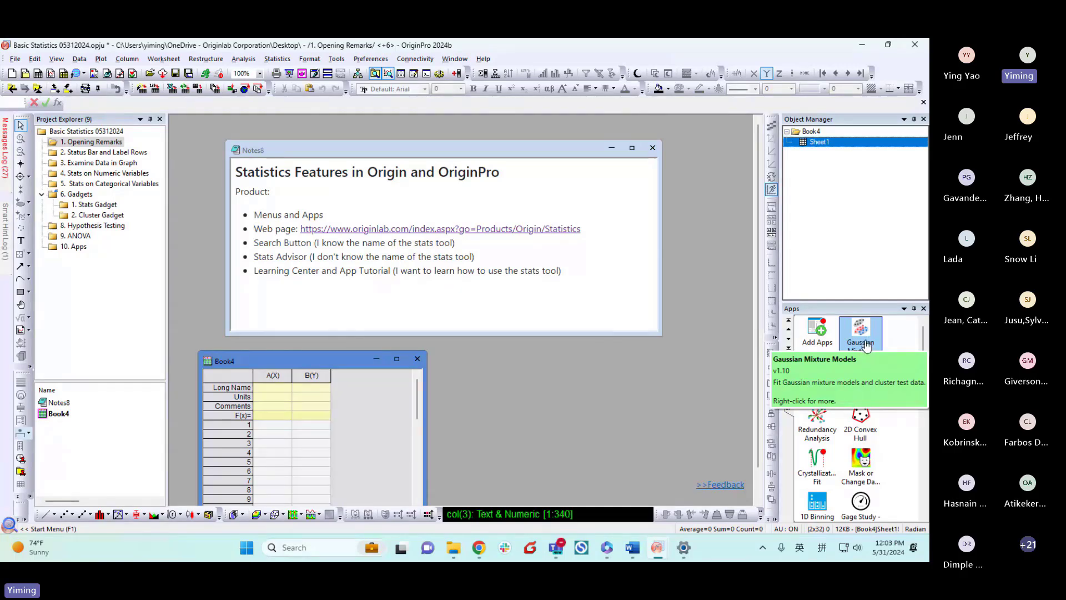
{"action": "left_click", "coordinate": [631, 302]}
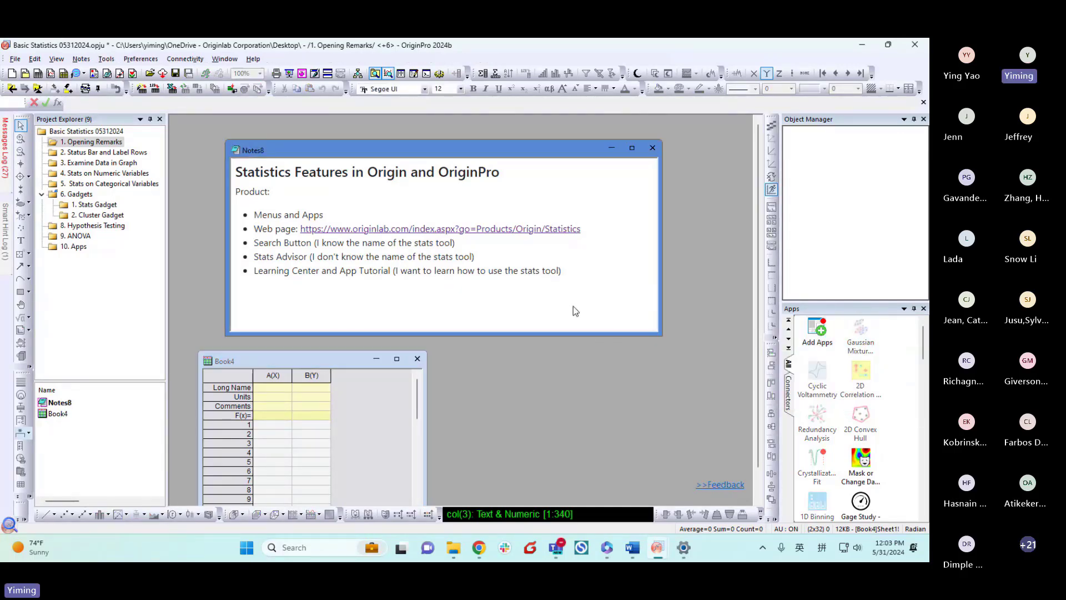
Follow the Statistics web page link in the notes and review the page from its overview to the list of Apps.
{"action": "left_click", "coordinate": [405, 231]}
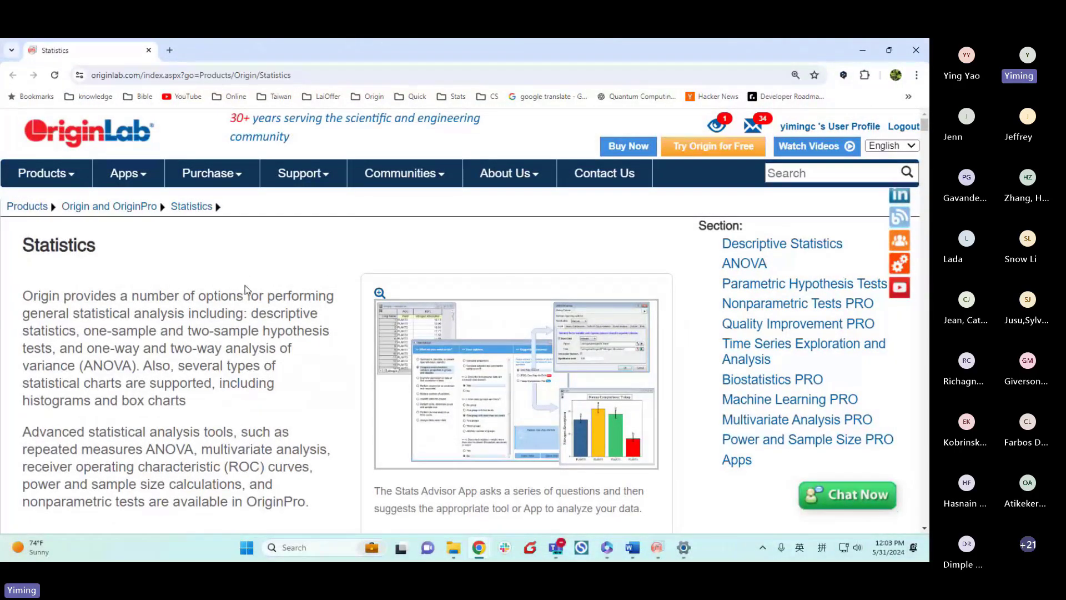
{"action": "scroll", "coordinate": [246, 288], "scroll_direction": "down", "scroll_amount": 6}
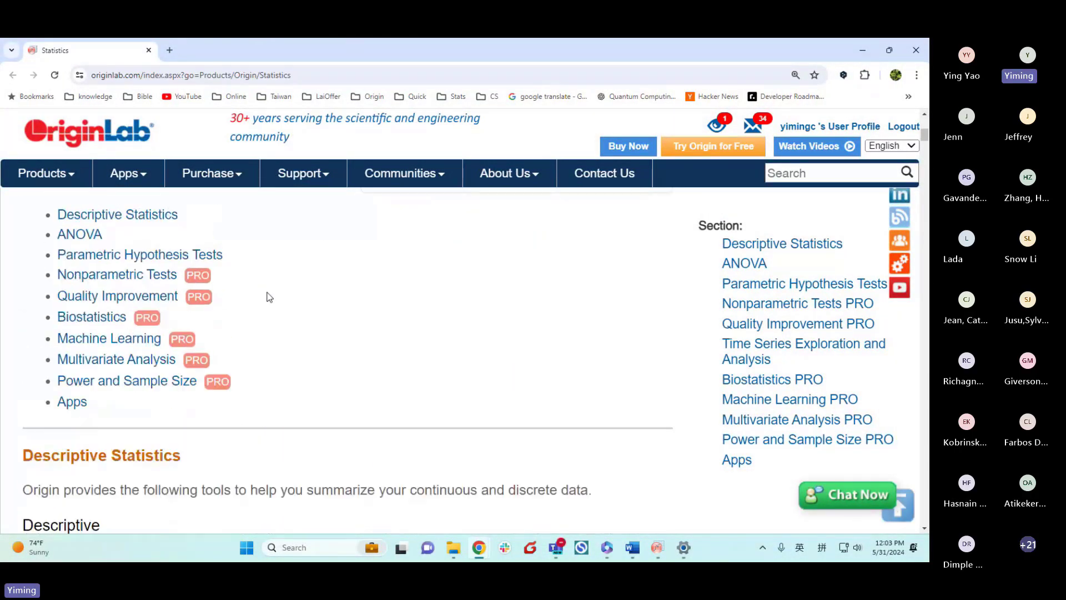
{"action": "scroll", "coordinate": [315, 316], "scroll_direction": "down", "scroll_amount": 7}
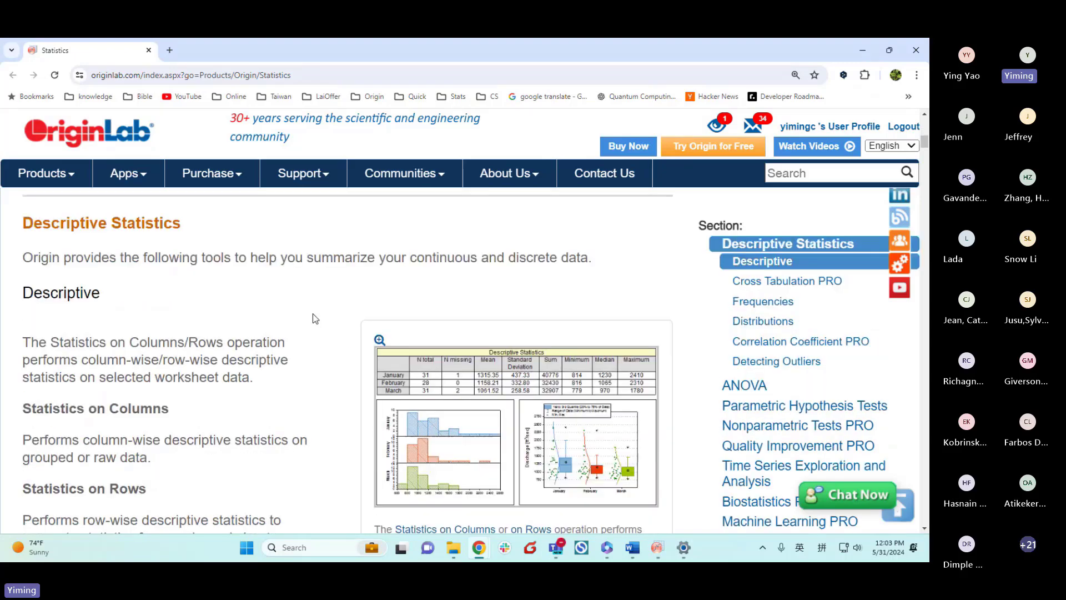
{"action": "scroll", "coordinate": [315, 317], "scroll_direction": "down", "scroll_amount": 10}
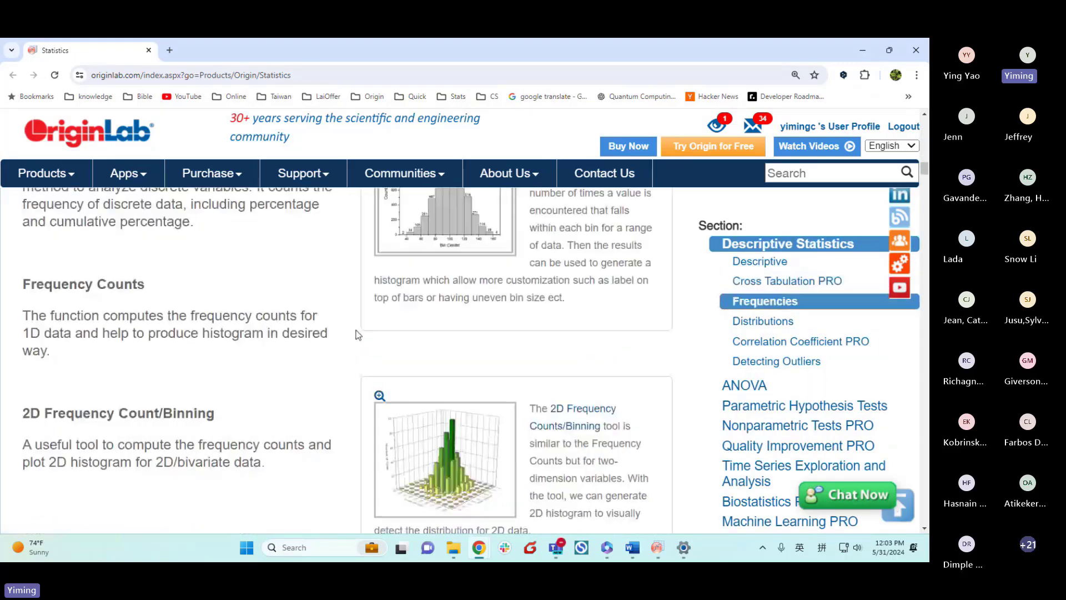
{"action": "left_click_drag", "start_coordinate": [924, 168], "coordinate": [917, 502]}
{"action": "scroll", "coordinate": [401, 393], "scroll_direction": "down", "scroll_amount": 3}
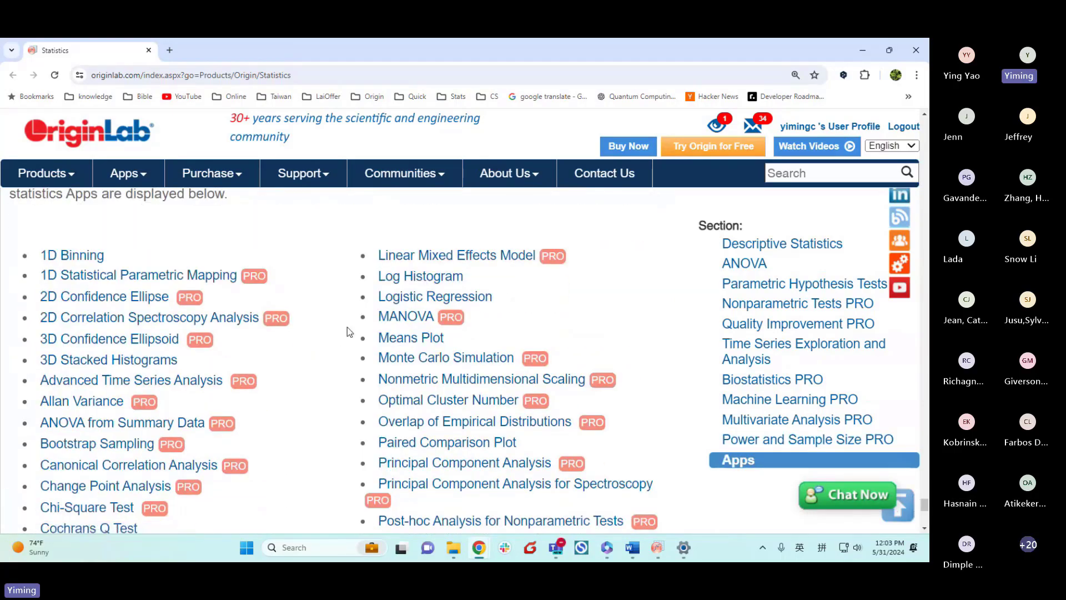
{"action": "scroll", "coordinate": [322, 393], "scroll_direction": "up", "scroll_amount": 2}
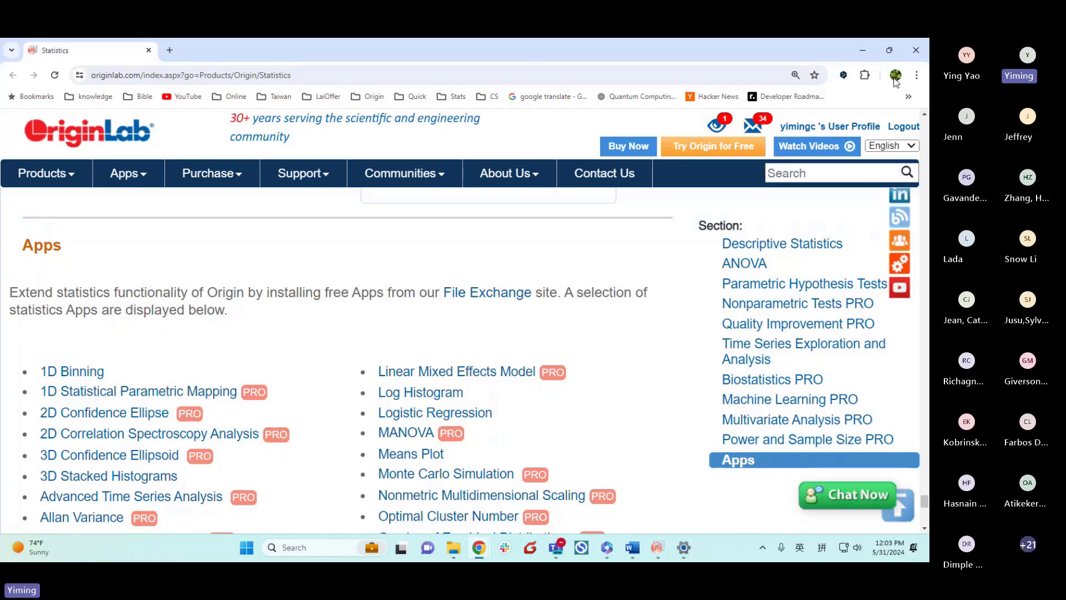
{"action": "left_click", "coordinate": [862, 53]}
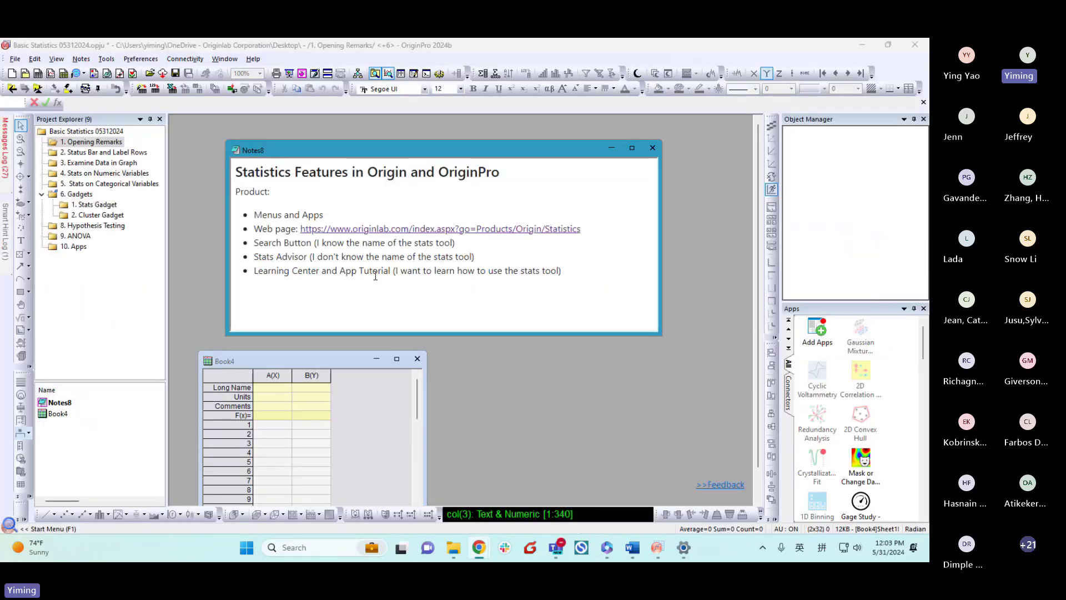
Shift the Book4 window further away from the notes and make Notes8 the active window again.
{"action": "left_click", "coordinate": [341, 302]}
{"action": "left_click_drag", "start_coordinate": [334, 363], "coordinate": [419, 380]}
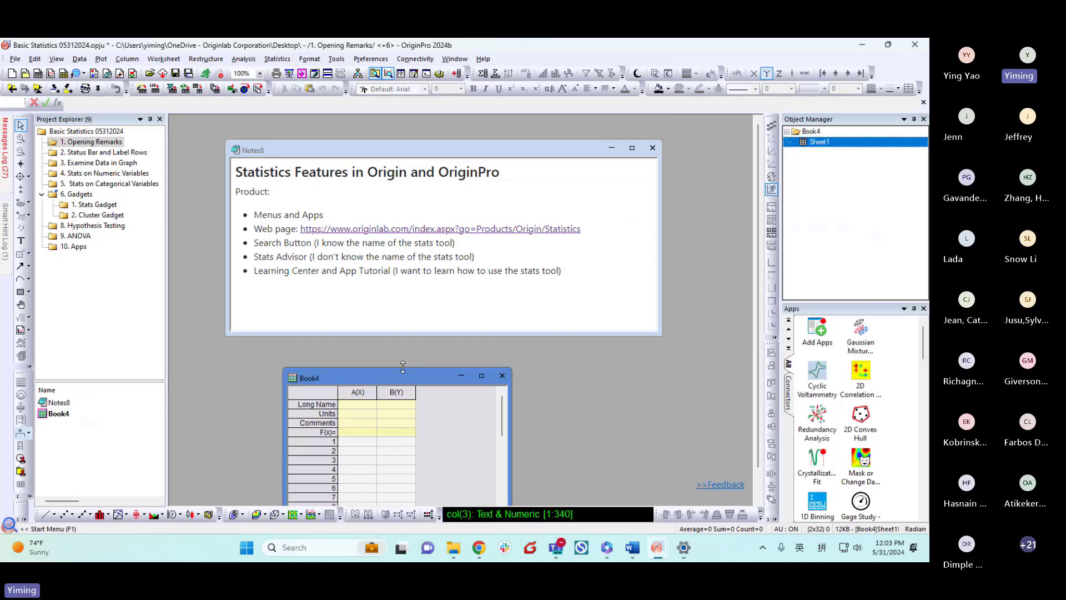
{"action": "left_click", "coordinate": [338, 308]}
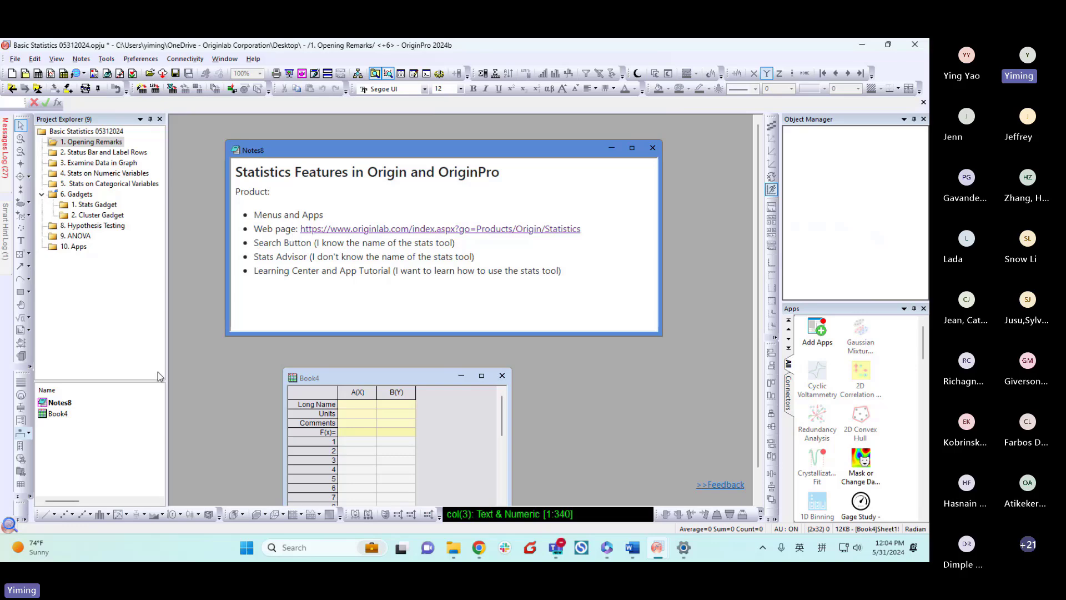
Search the program for "time series", review the matching templates, apps and help entries, and clear the search.
{"action": "left_click", "coordinate": [9, 524]}
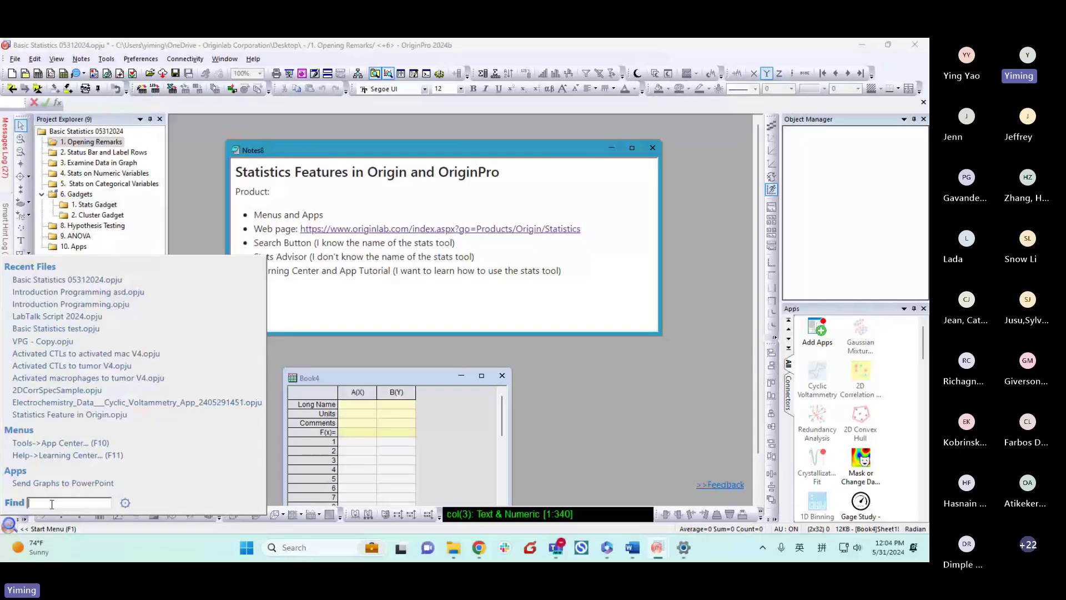
{"action": "left_click", "coordinate": [52, 504]}
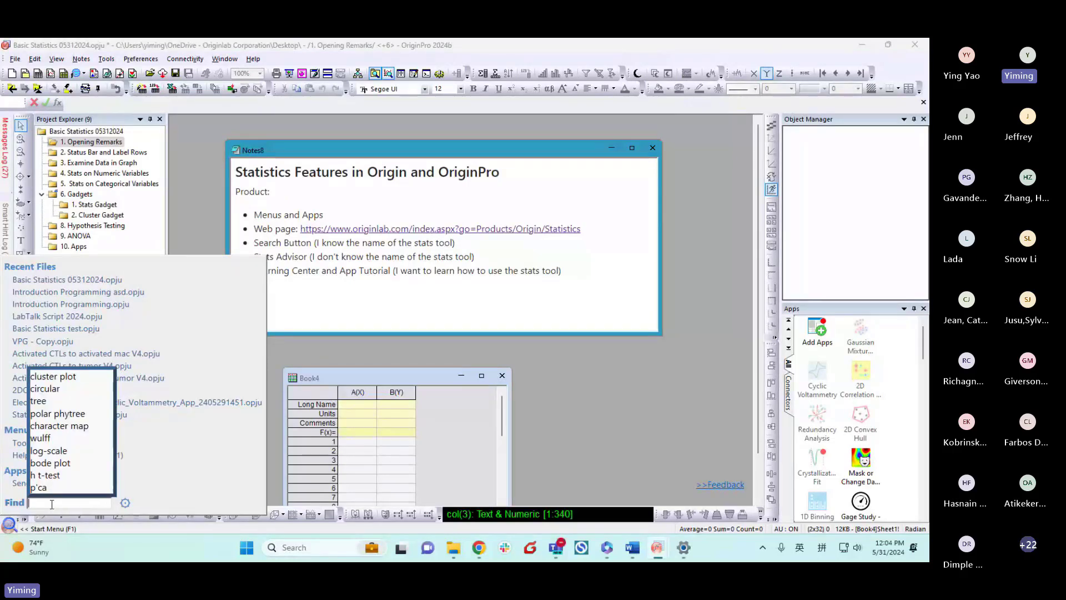
{"action": "type", "text": "time s"}
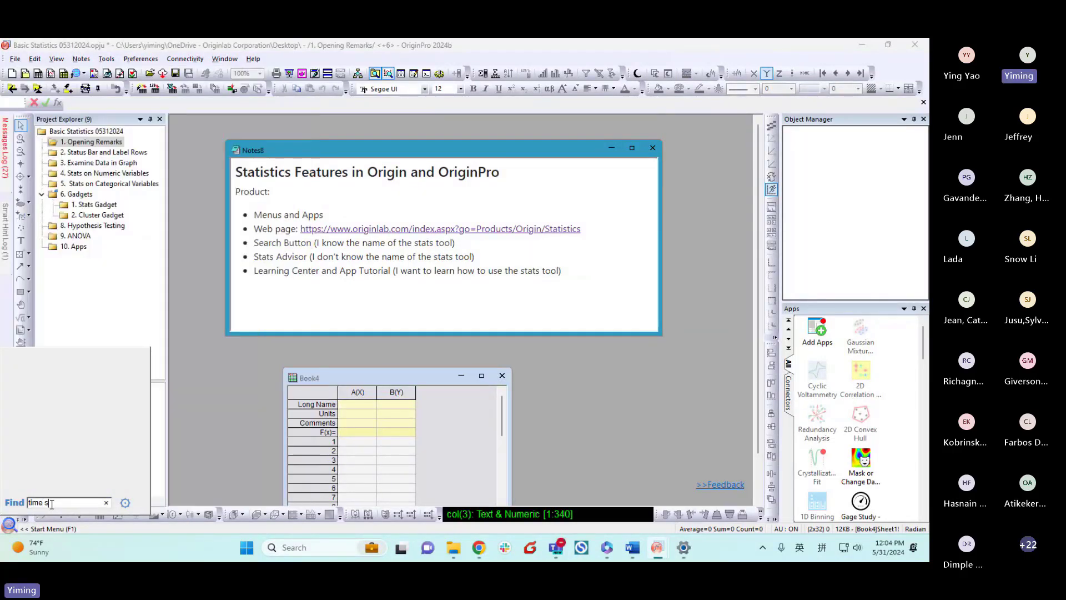
{"action": "type", "text": "eries"}
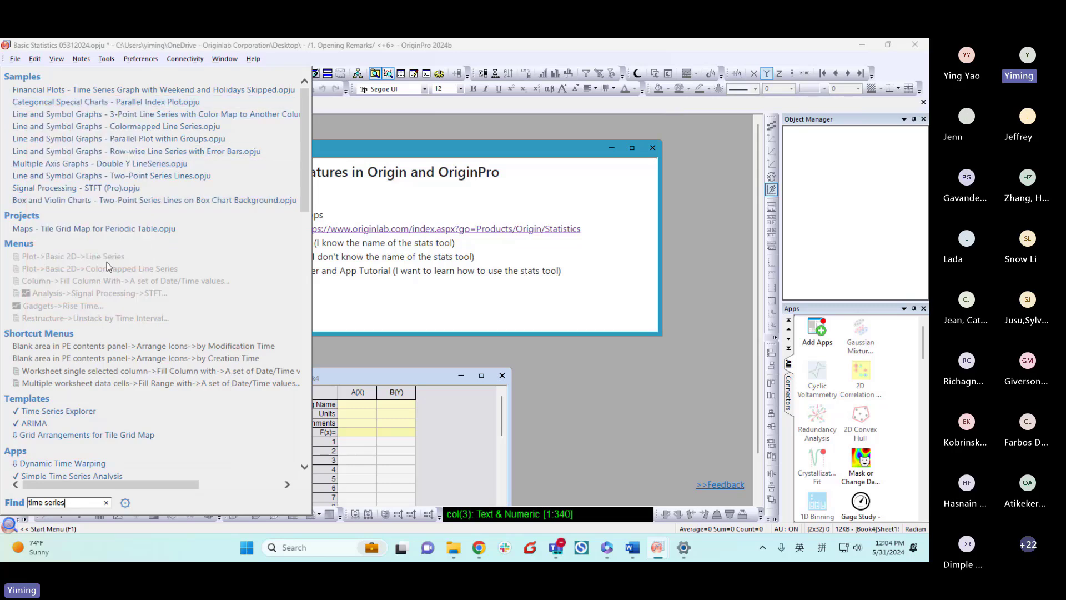
{"action": "scroll", "coordinate": [107, 262], "scroll_direction": "down", "scroll_amount": 5}
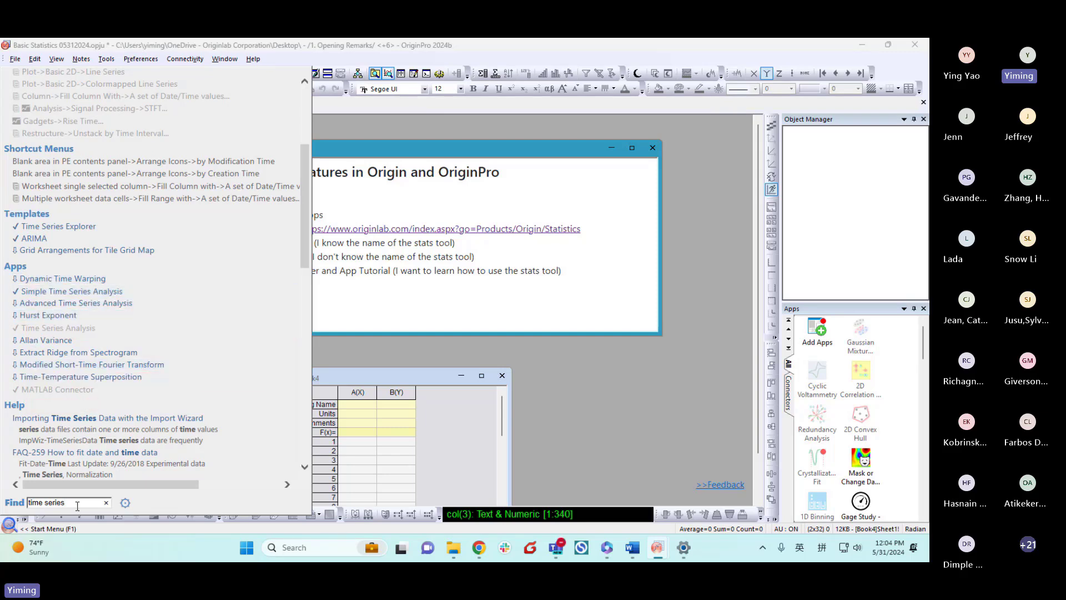
{"action": "left_click", "coordinate": [105, 503]}
{"action": "left_click", "coordinate": [339, 299]}
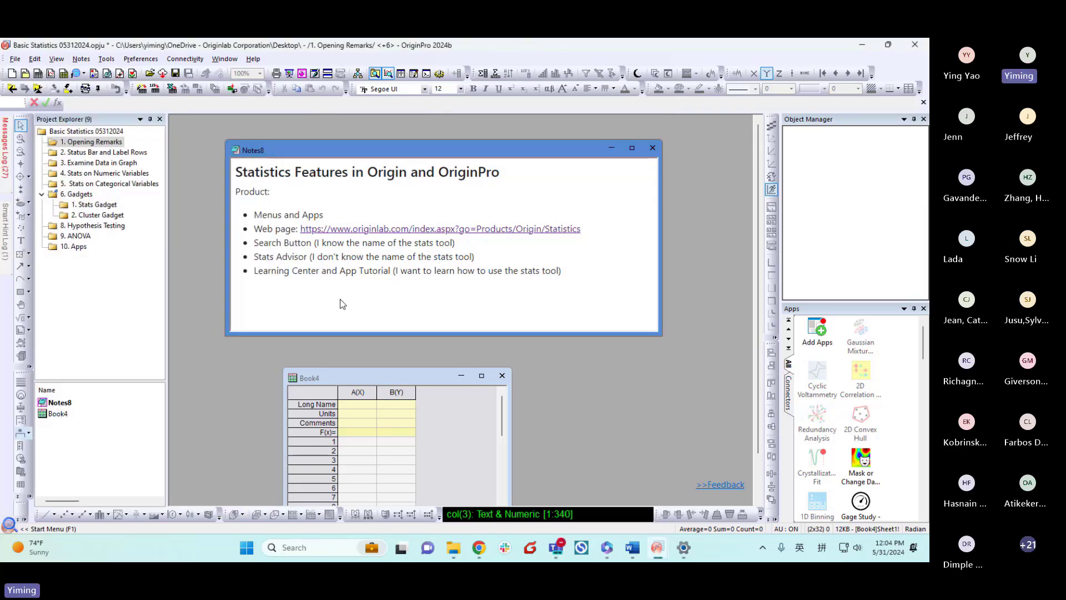
Make Book4 the active window and open the Stats Advisor from the statistics features.
{"action": "left_click", "coordinate": [323, 377]}
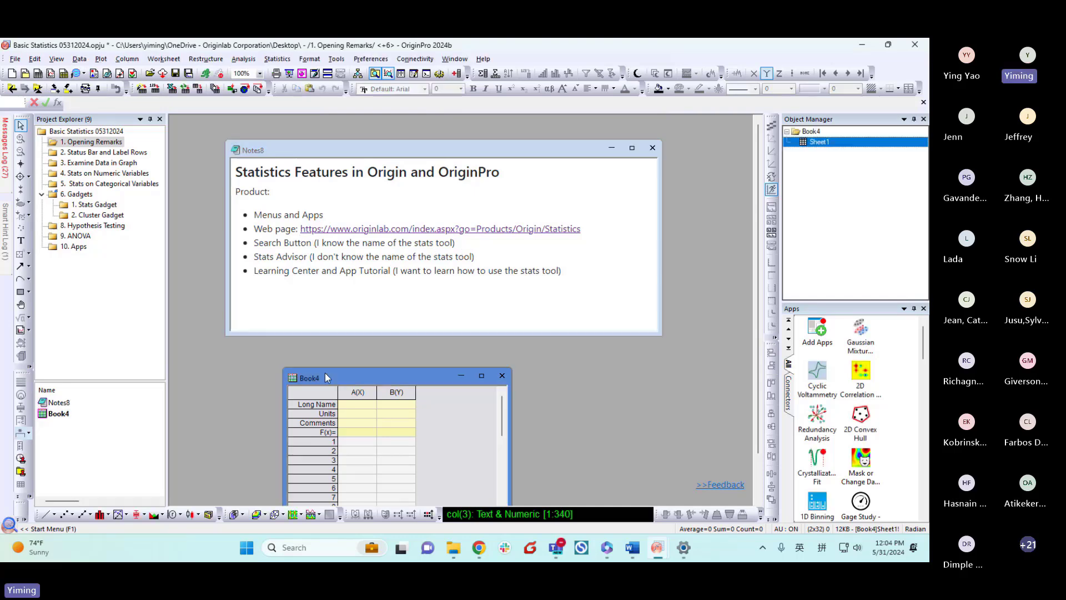
{"action": "left_click", "coordinate": [277, 59]}
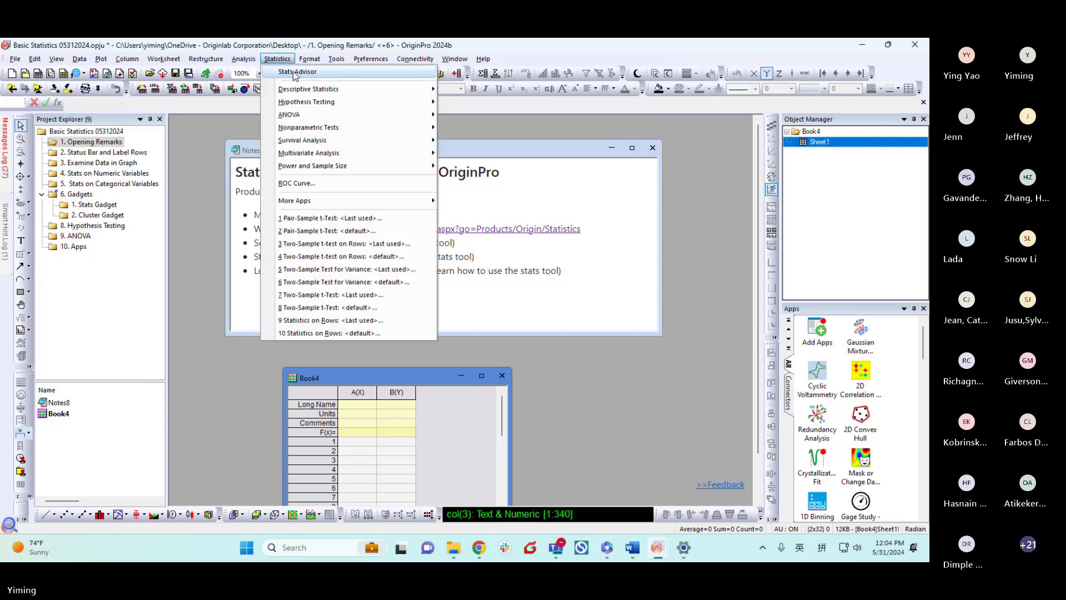
{"action": "left_click", "coordinate": [297, 72]}
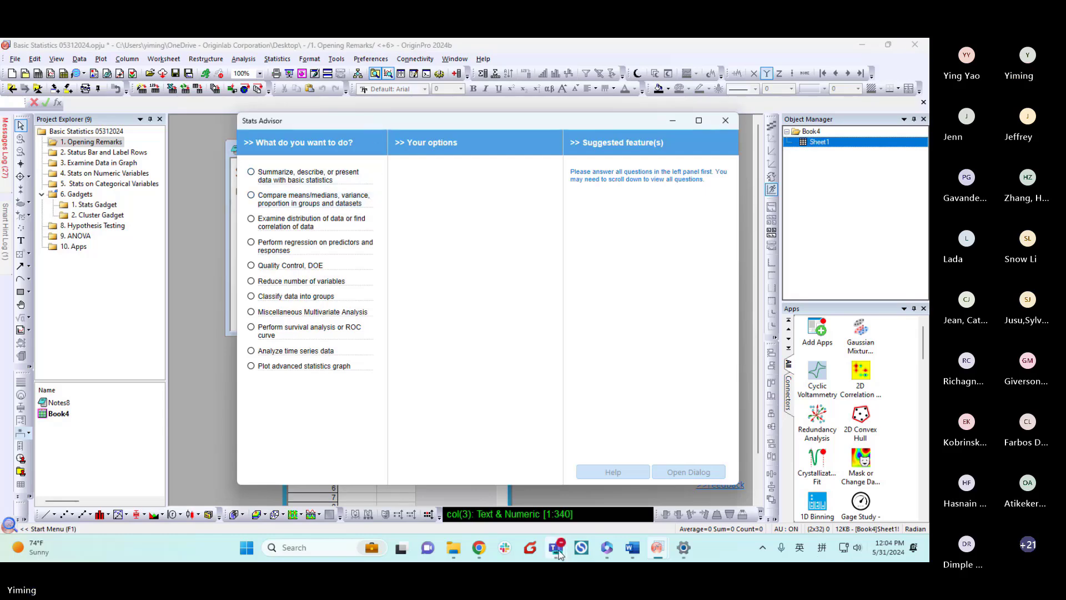
{"action": "mouse_move", "coordinate": [557, 548]}
{"action": "left_click", "coordinate": [522, 473]}
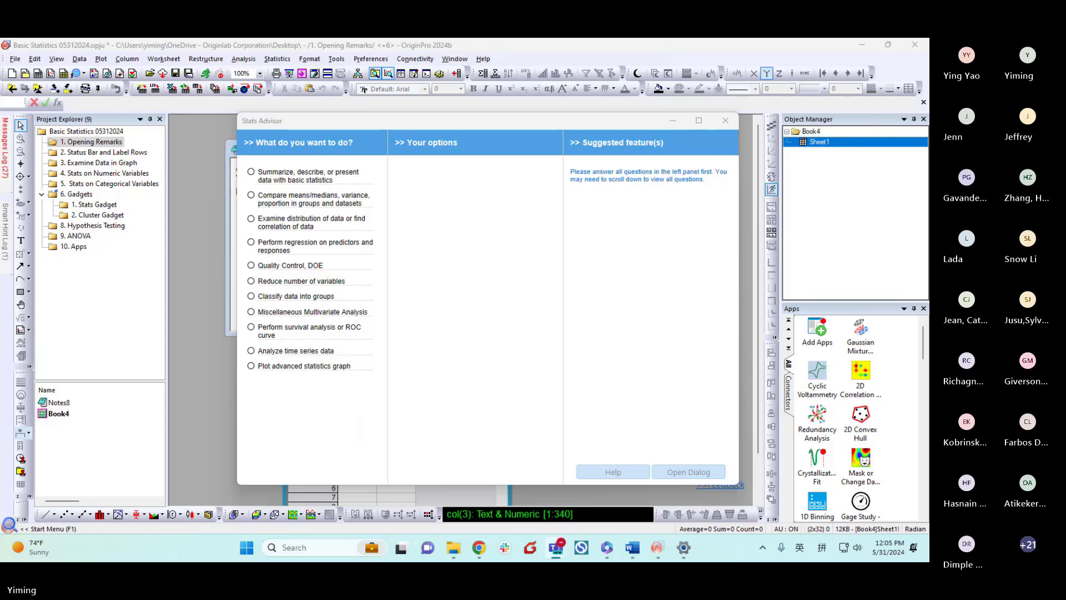
{"action": "left_click", "coordinate": [482, 300]}
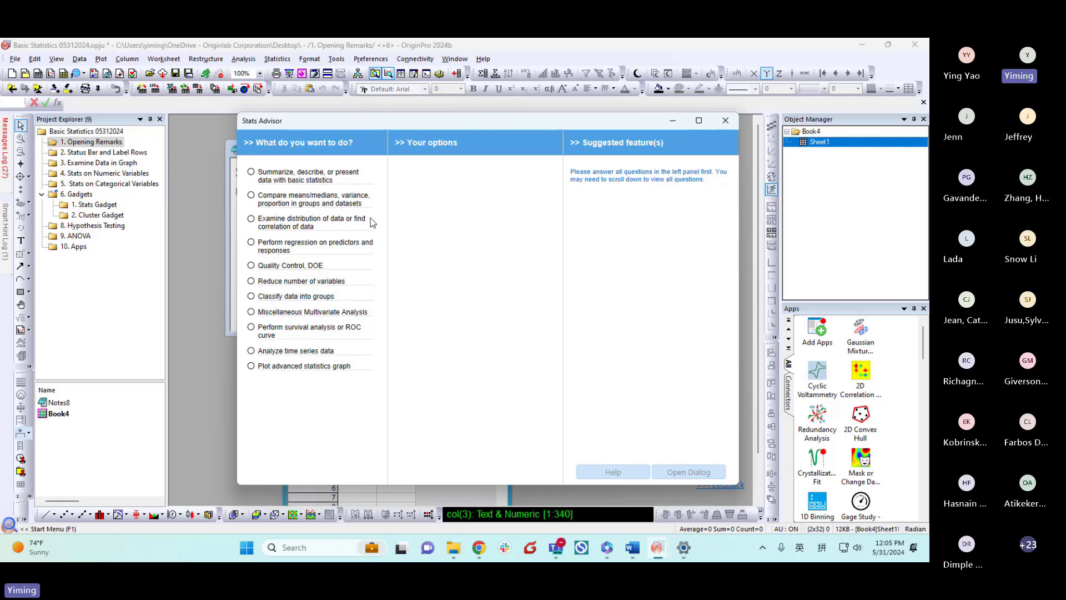
Query the Stats Advisor for comparing means or medians of normally distributed, paired data in one group with two levels, review the suggestions and close it.
{"action": "left_click", "coordinate": [275, 199]}
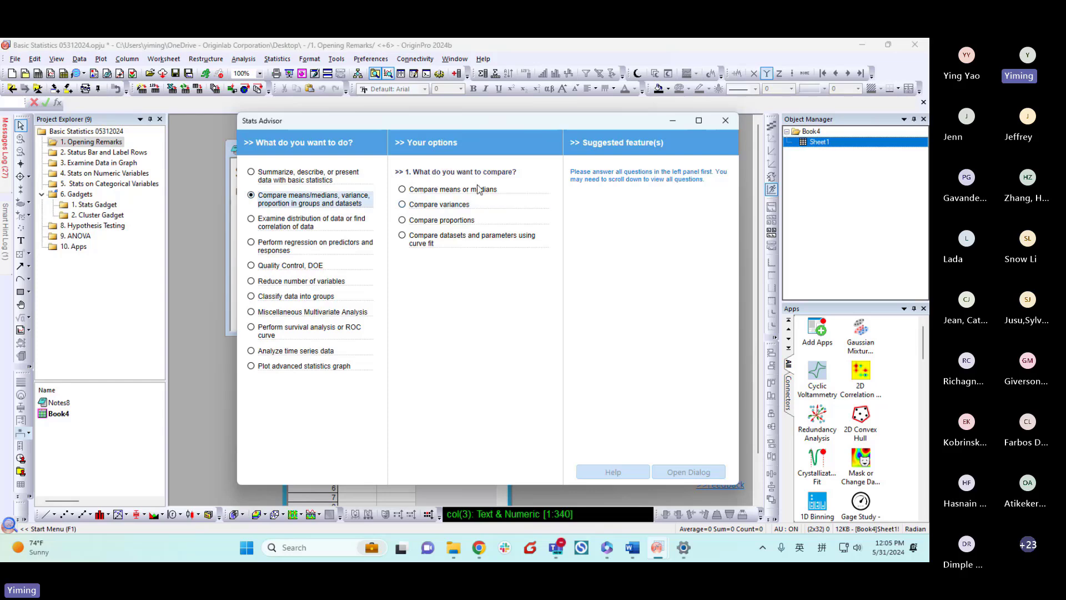
{"action": "left_click", "coordinate": [437, 191]}
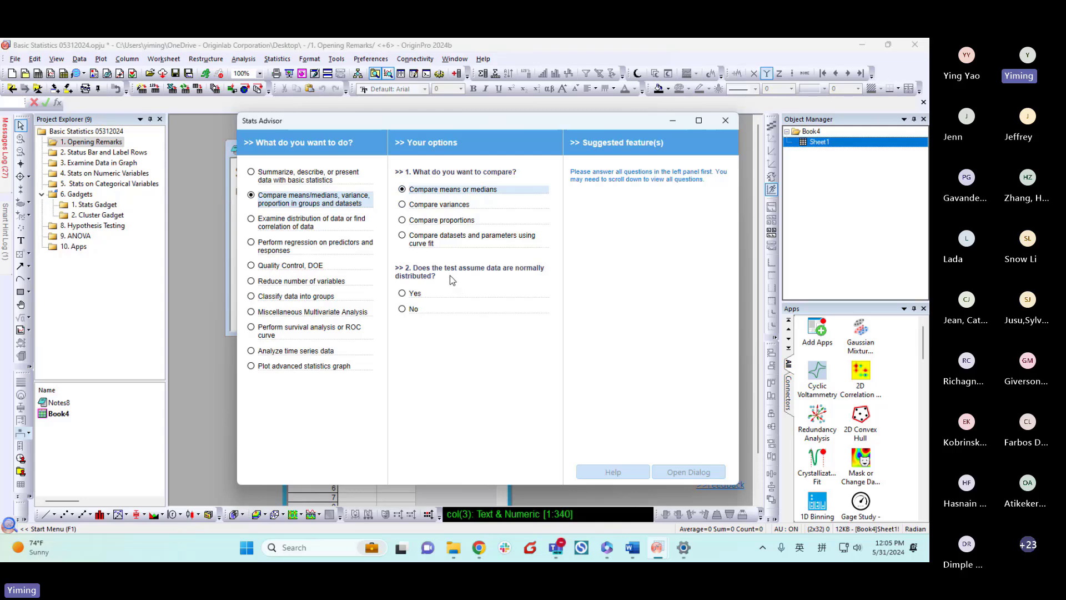
{"action": "left_click", "coordinate": [421, 294]}
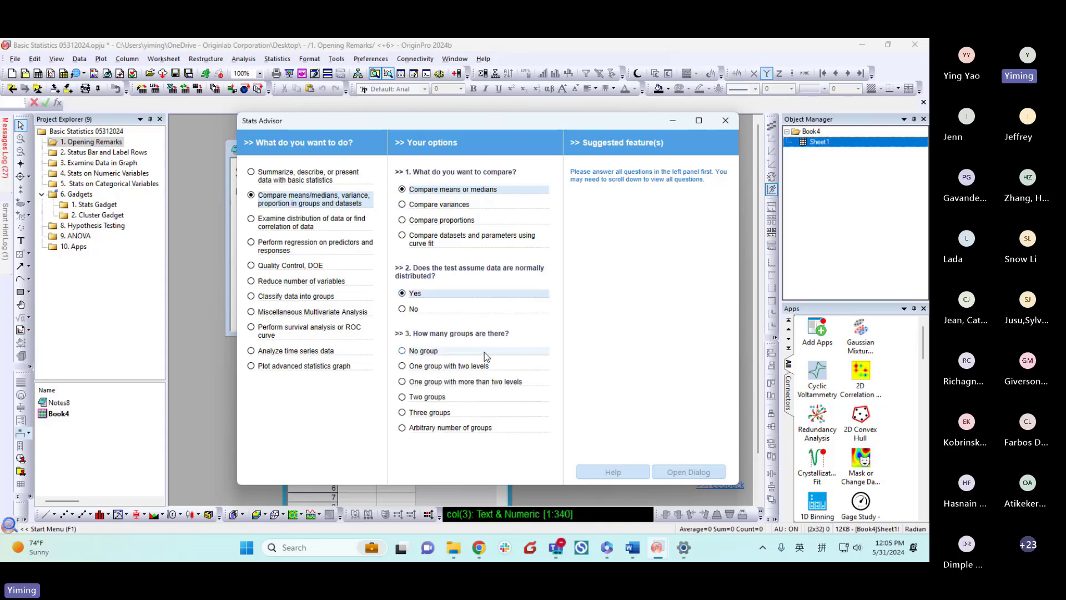
{"action": "left_click", "coordinate": [451, 367]}
{"action": "scroll", "coordinate": [469, 355], "scroll_direction": "down", "scroll_amount": 1}
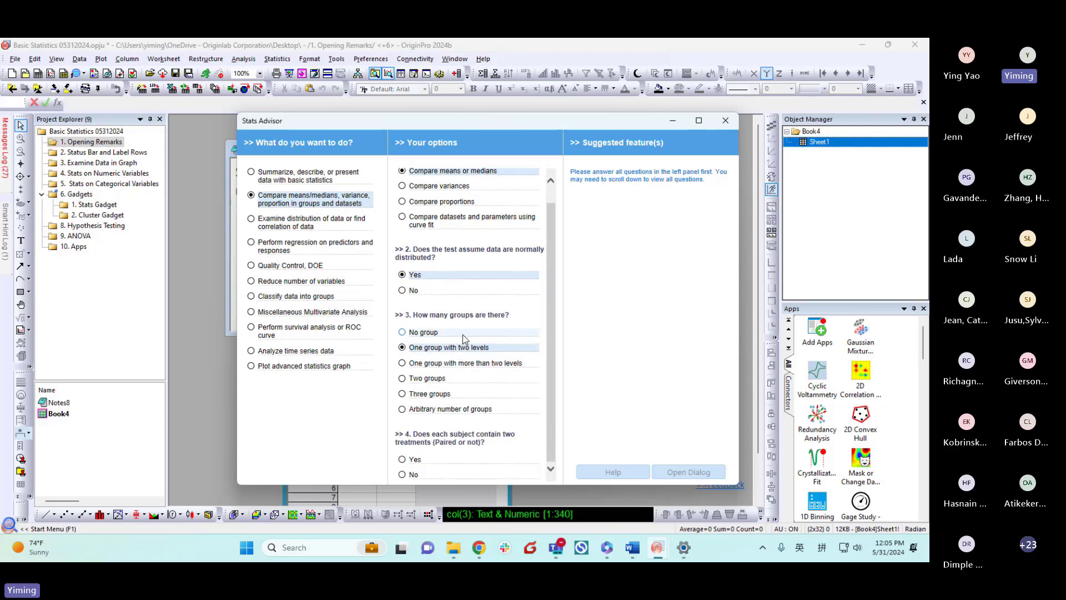
{"action": "left_click", "coordinate": [415, 460]}
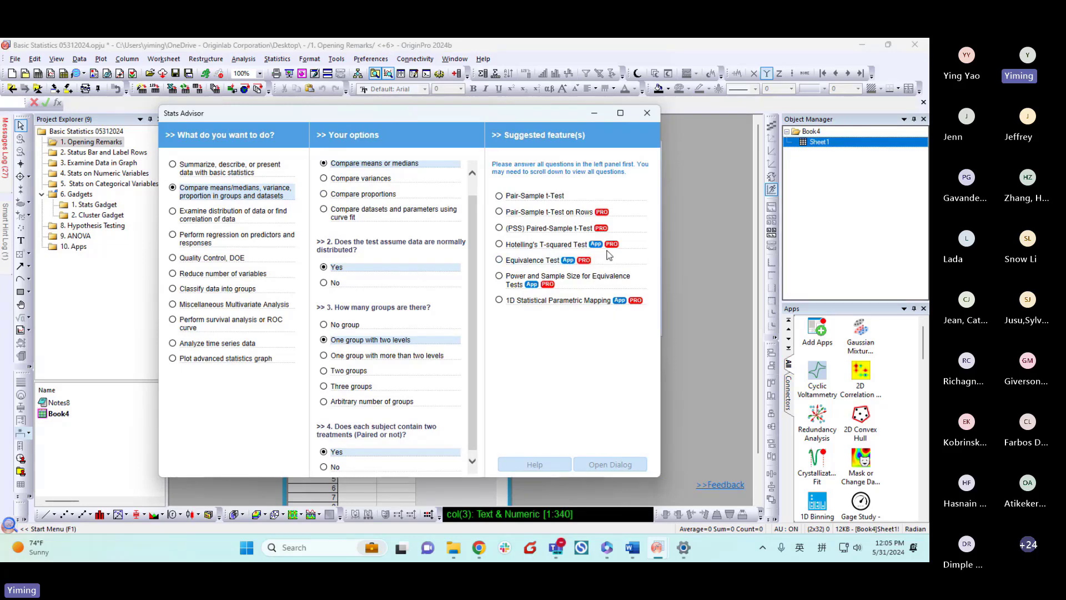
{"action": "left_click", "coordinate": [648, 113]}
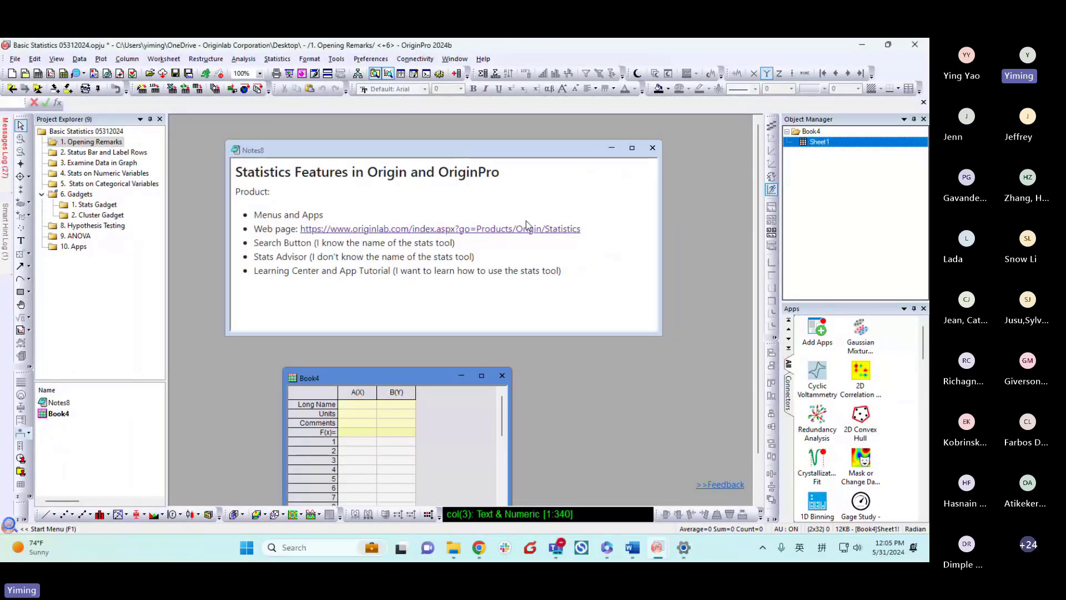
Open the Two Sample T-Test sample project from the Learning Center's Statistics-Hypothesis Testing samples.
{"action": "left_click", "coordinate": [510, 305]}
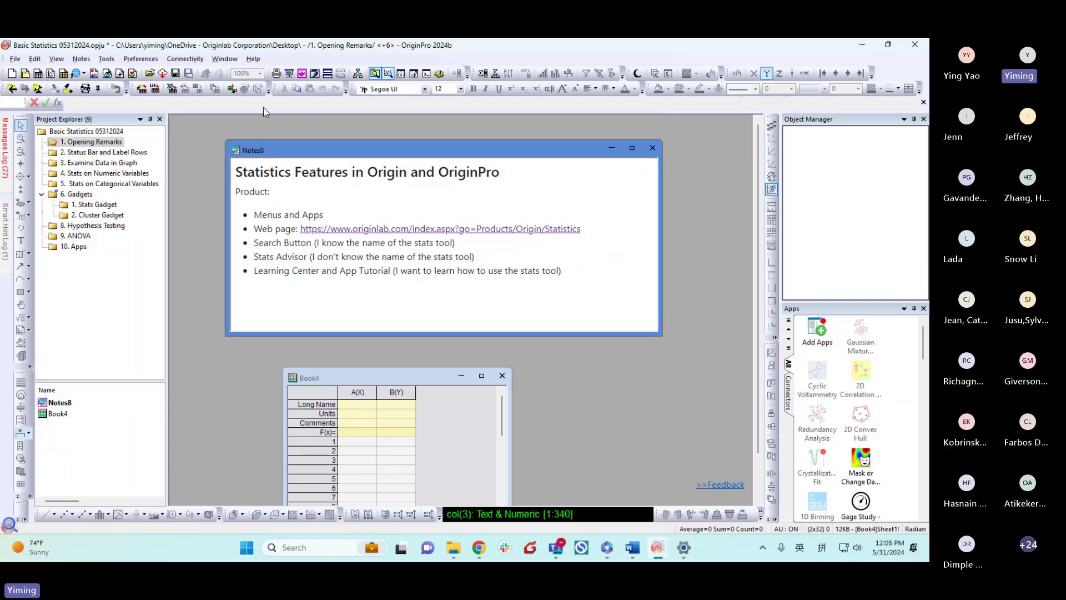
{"action": "left_click", "coordinate": [253, 58]}
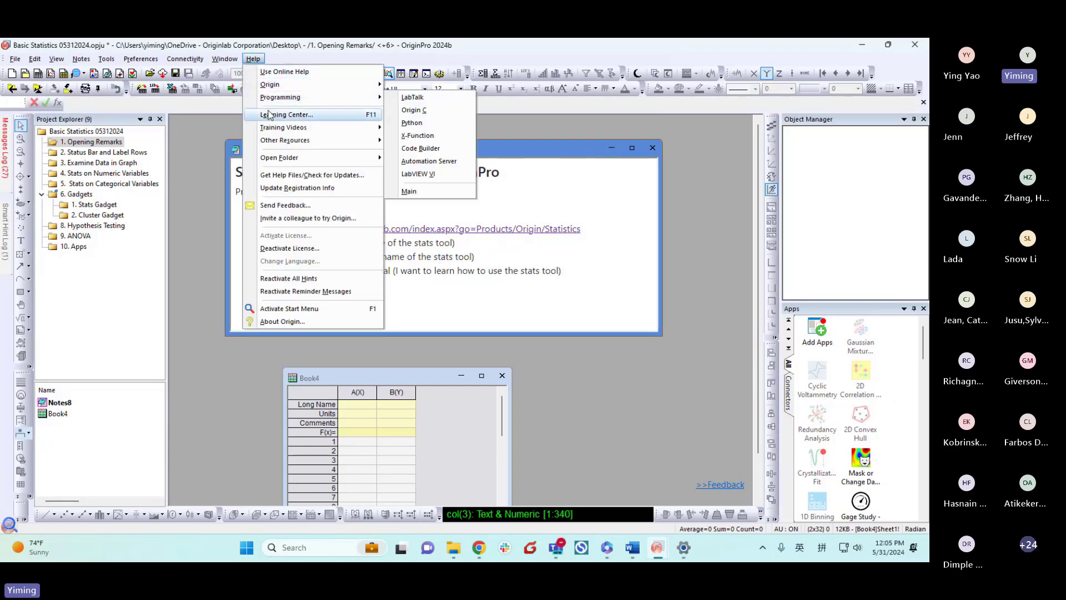
{"action": "left_click", "coordinate": [302, 118]}
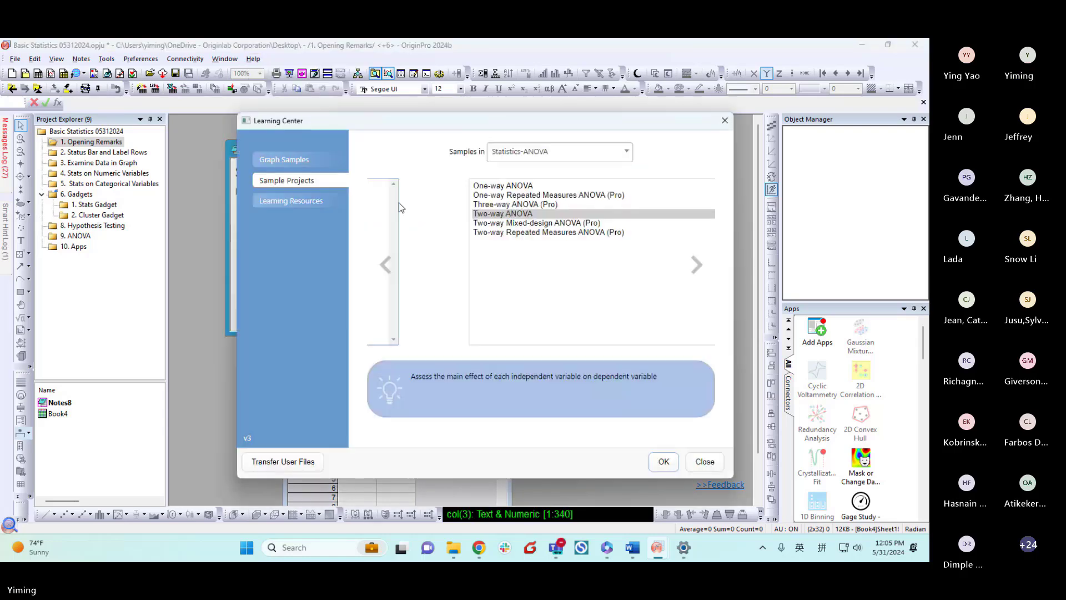
{"action": "left_click_drag", "start_coordinate": [423, 121], "coordinate": [322, 108]}
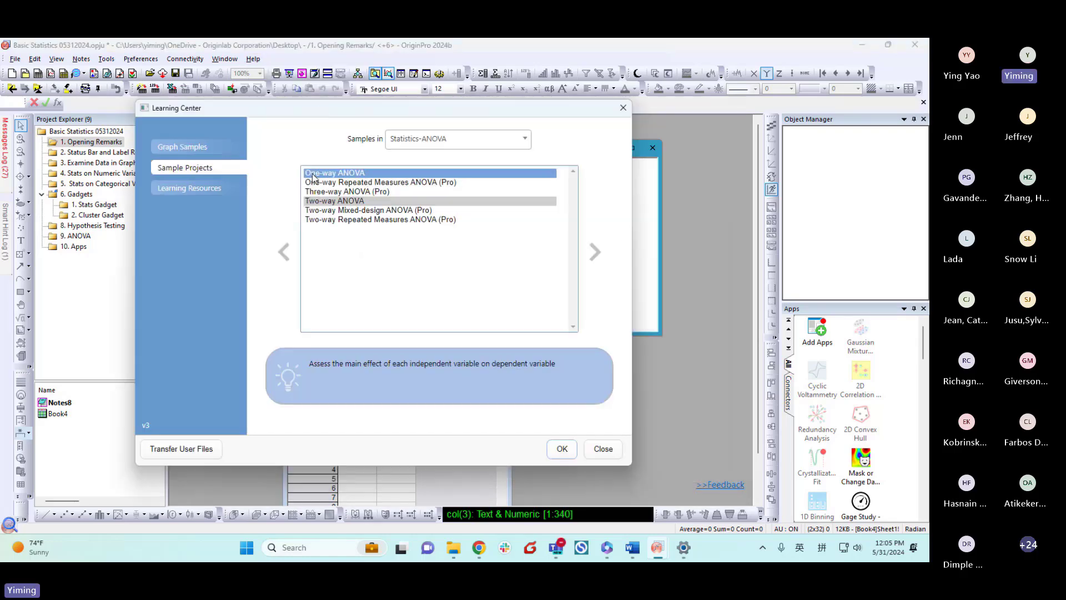
{"action": "left_click", "coordinate": [460, 138]}
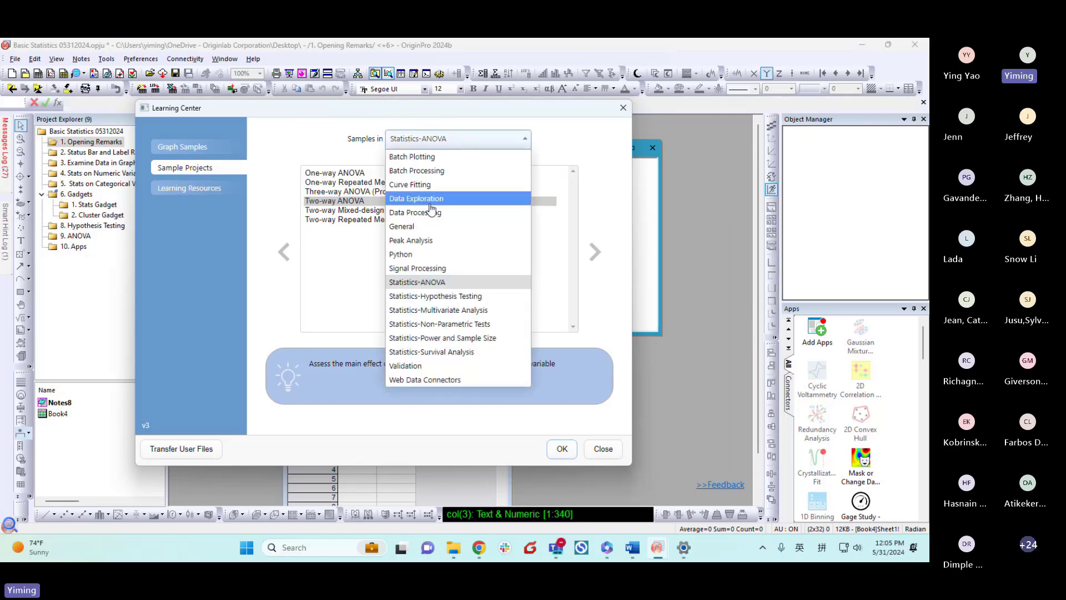
{"action": "left_click", "coordinate": [441, 302]}
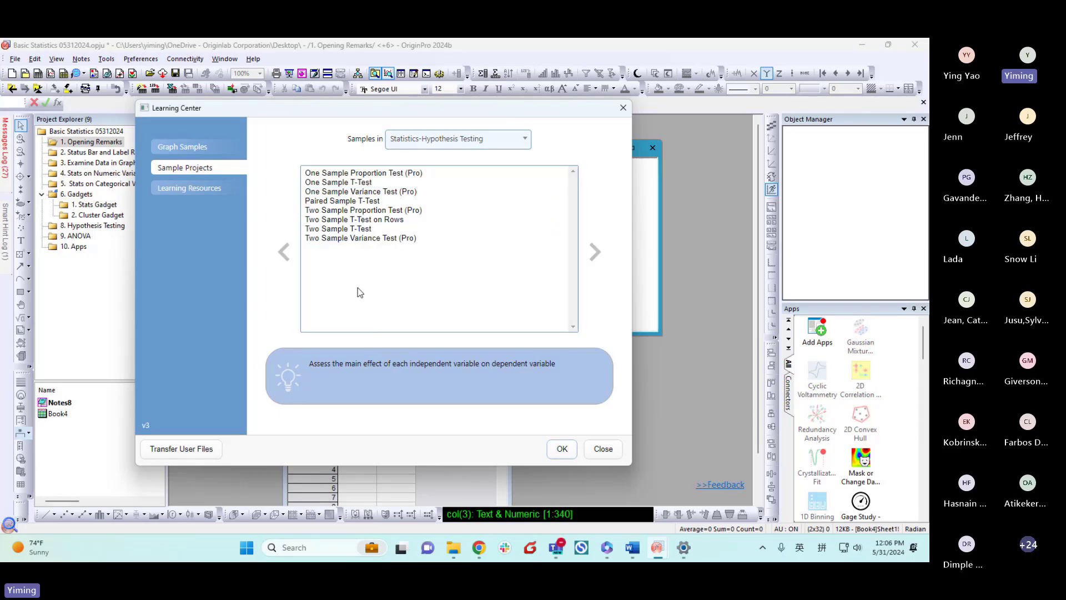
{"action": "double_click", "coordinate": [349, 231]}
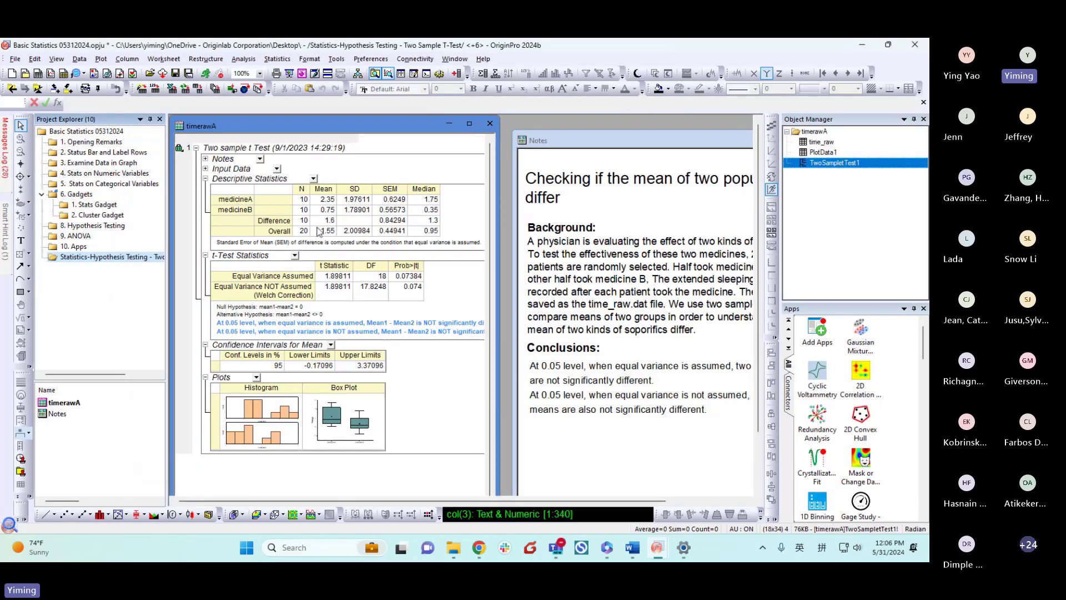
Show the time_raw data sheet in the timerawA workbook and move the sample's Notes window so its text is fully readable.
{"action": "mouse_move", "coordinate": [406, 132]}
{"action": "left_mouse_down"}
{"action": "mouse_move", "coordinate": [428, 156]}
{"action": "mouse_move", "coordinate": [415, 127]}
{"action": "mouse_move", "coordinate": [399, 179]}
{"action": "mouse_move", "coordinate": [409, 131]}
{"action": "mouse_move", "coordinate": [411, 192]}
{"action": "mouse_move", "coordinate": [398, 144]}
{"action": "left_mouse_up"}
{"action": "left_click", "coordinate": [248, 454]}
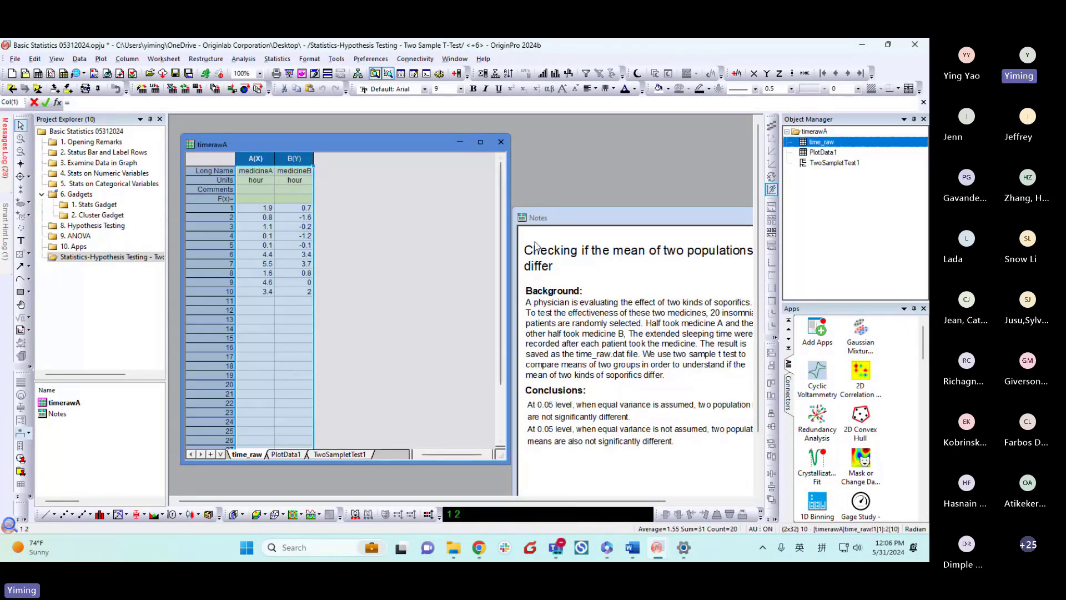
{"action": "left_click", "coordinate": [569, 220]}
{"action": "left_click_drag", "start_coordinate": [569, 219], "coordinate": [537, 157]}
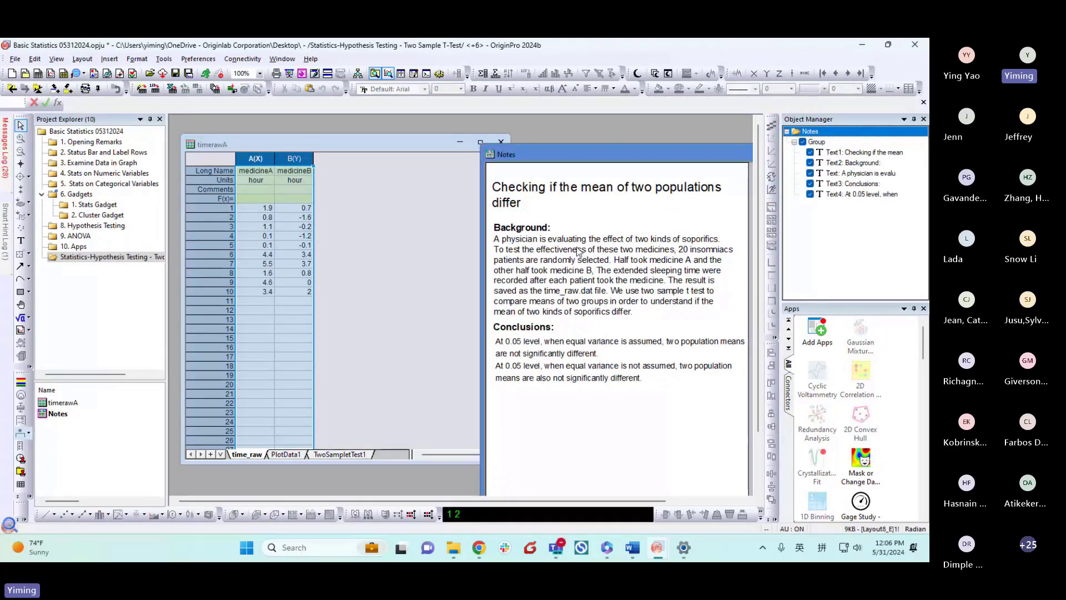
Look through the timerawA workbook's PlotData1 and TwoSampletTest1 sheets, examining the t-test report down to its plots.
{"action": "left_click", "coordinate": [293, 456]}
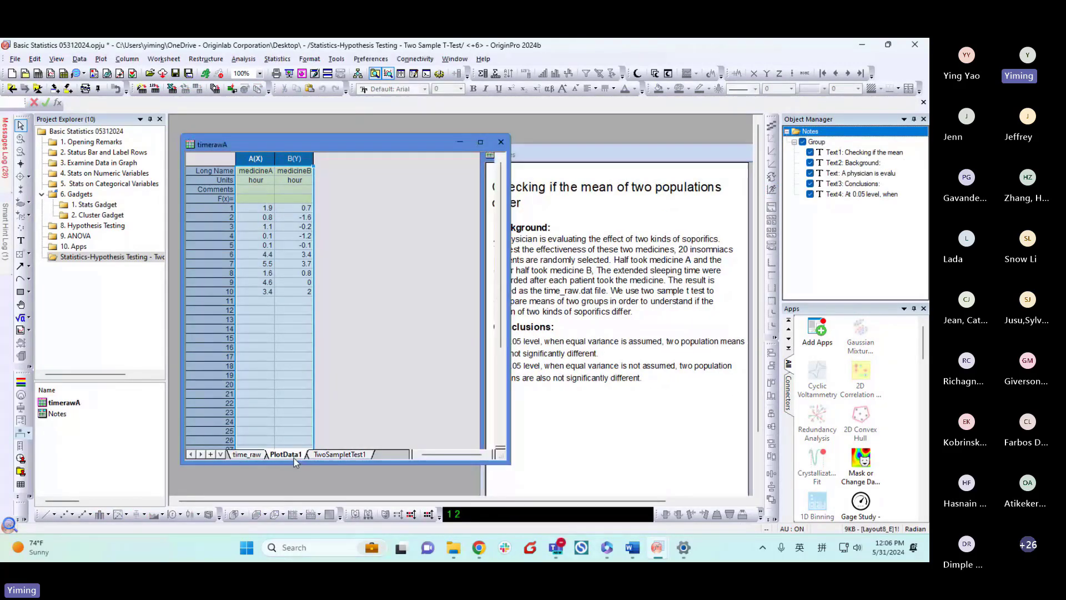
{"action": "left_click", "coordinate": [348, 454]}
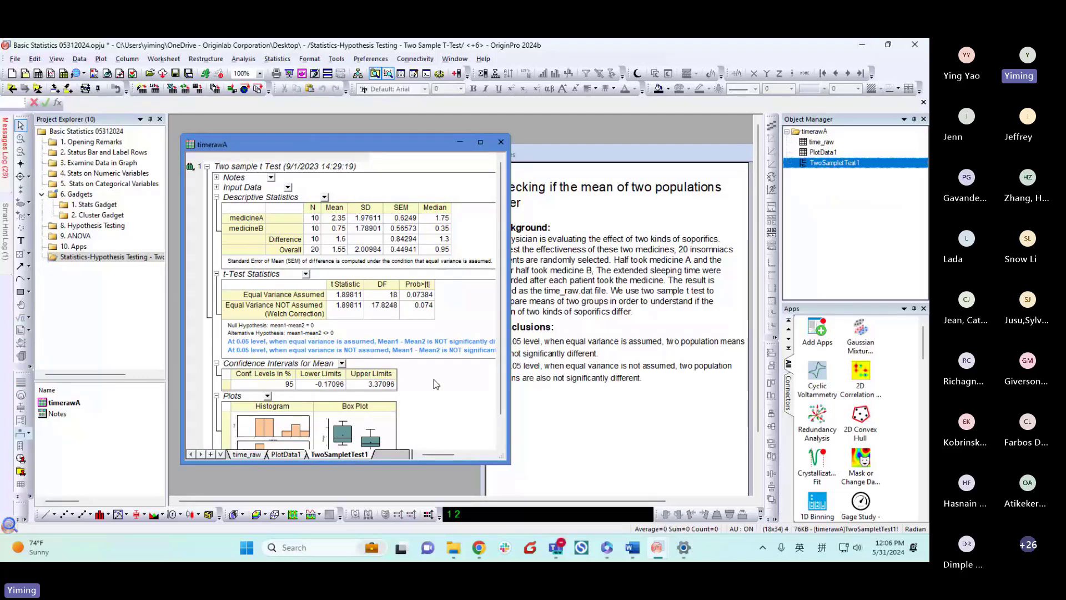
{"action": "scroll", "coordinate": [430, 383], "scroll_direction": "down", "scroll_amount": 1}
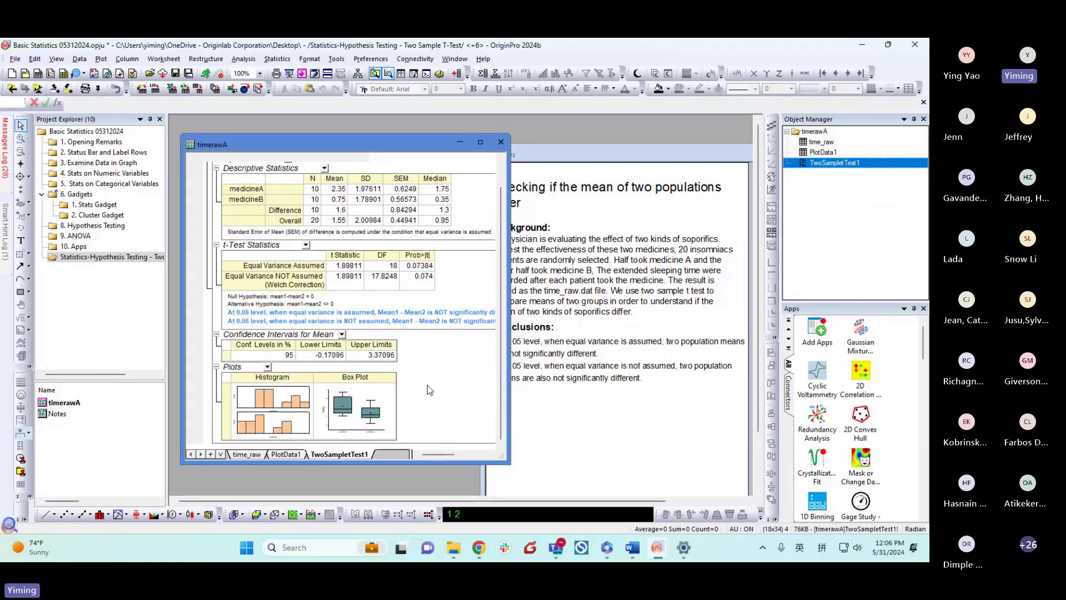
{"action": "scroll", "coordinate": [431, 389], "scroll_direction": "up", "scroll_amount": 1}
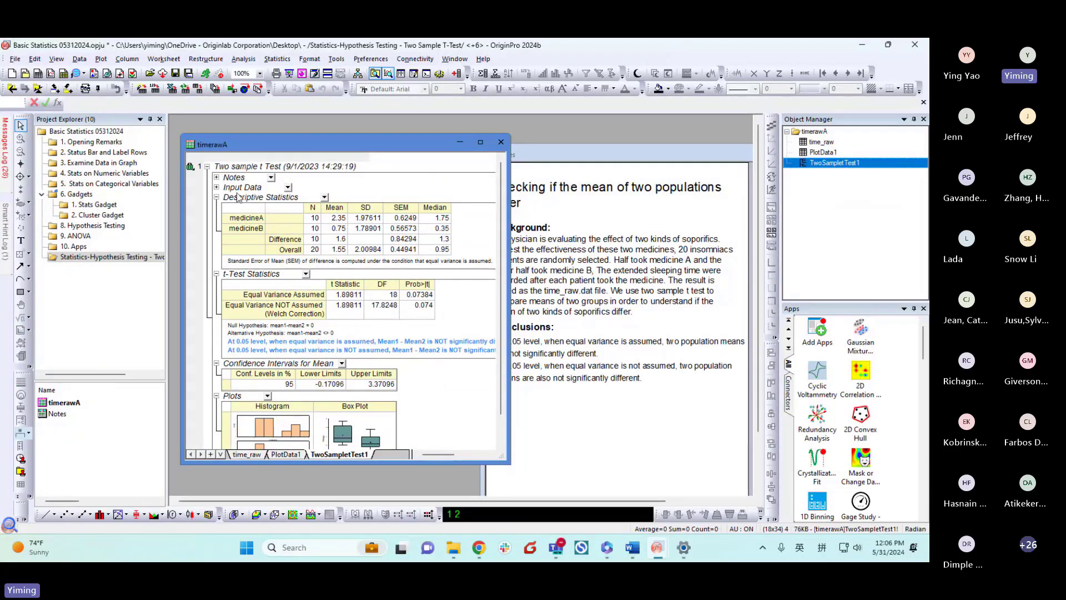
Reopen the two-sample t-test's parameters from its report, view the t-Test for Mean settings and cancel without changes.
{"action": "left_click", "coordinate": [190, 167]}
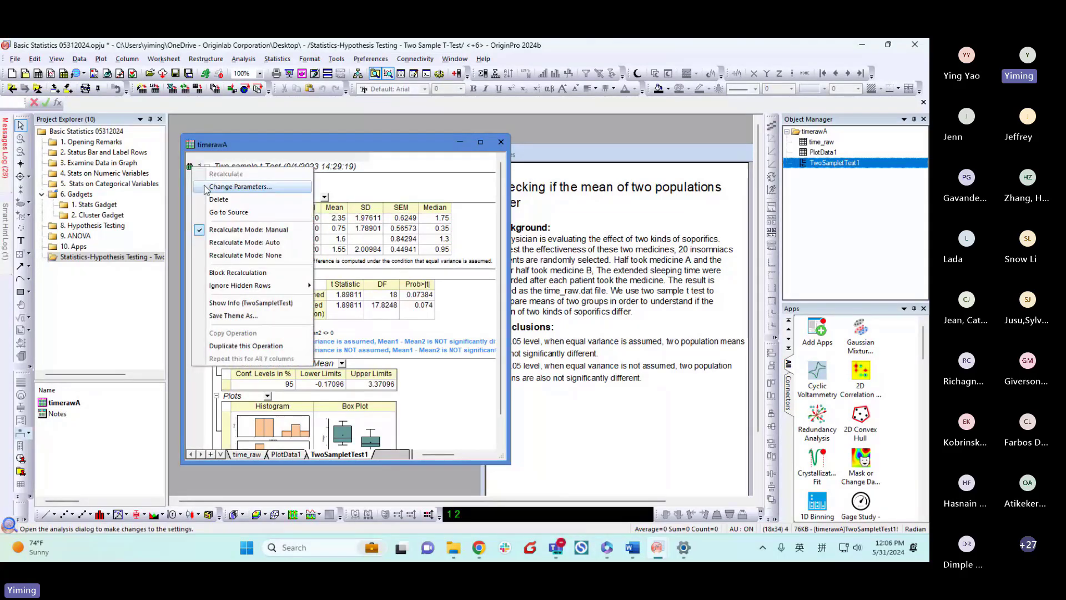
{"action": "left_click", "coordinate": [206, 191]}
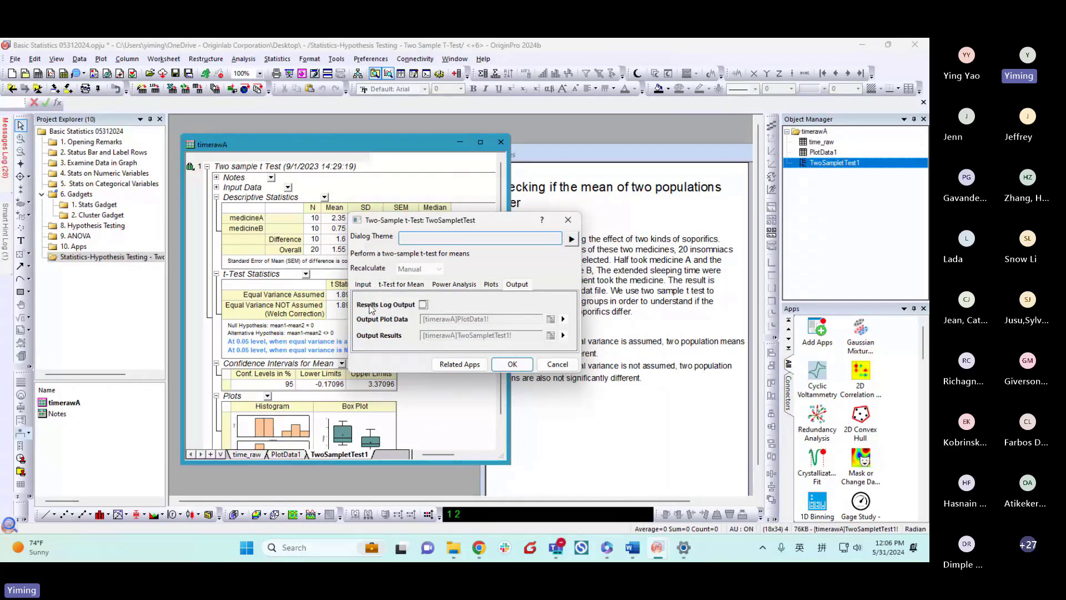
{"action": "left_click", "coordinate": [401, 284]}
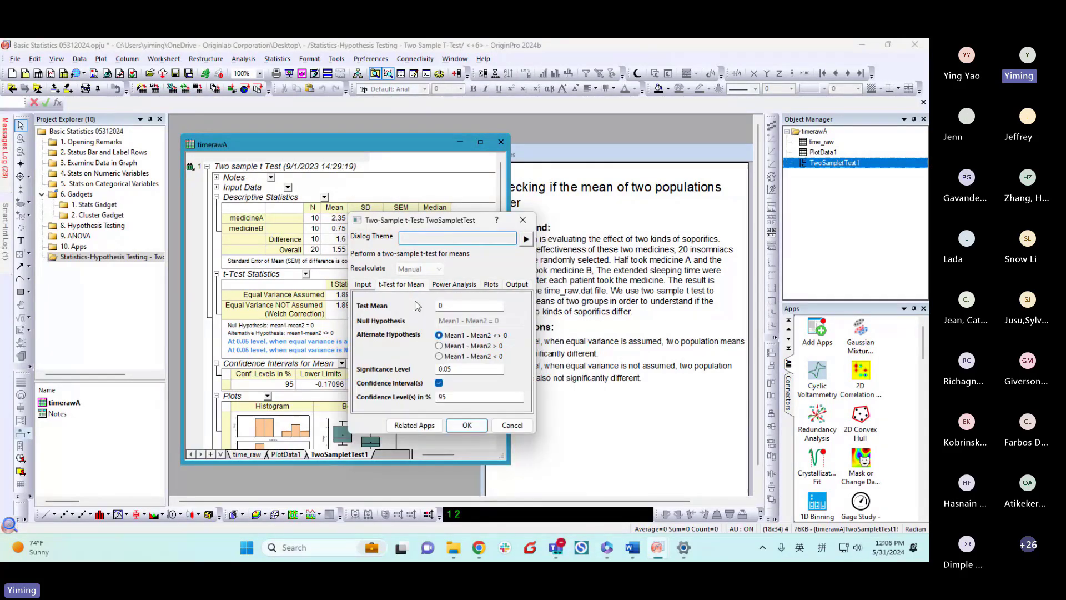
{"action": "left_click", "coordinate": [508, 425]}
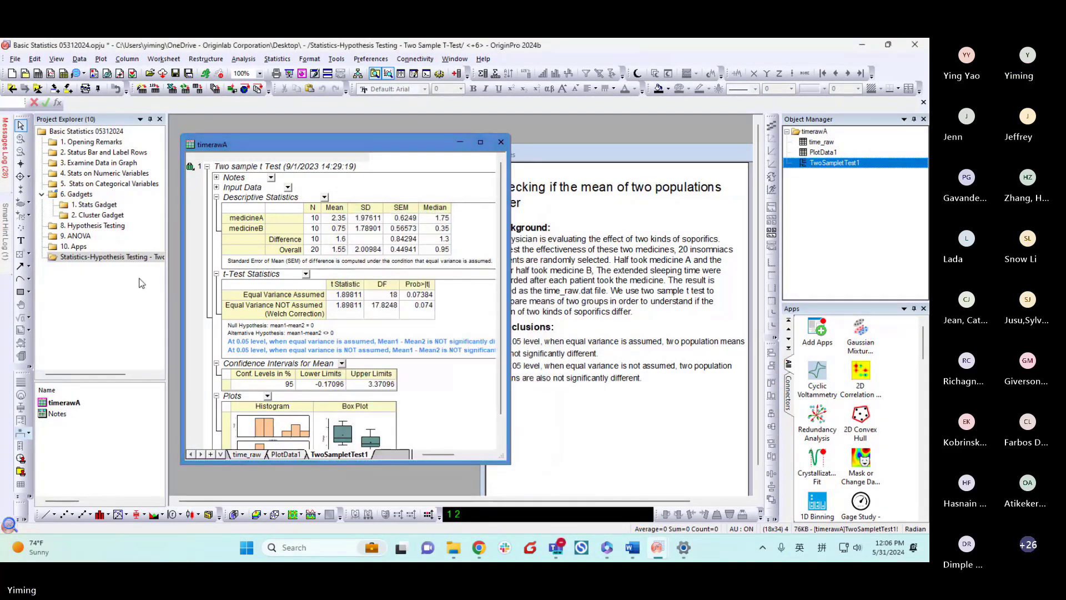
Return to the Opening Remarks folder, open 2. Status Bar and Label Rows, and rearrange the side panels, Notes1 and Book5 for more room.
{"action": "left_click", "coordinate": [102, 143]}
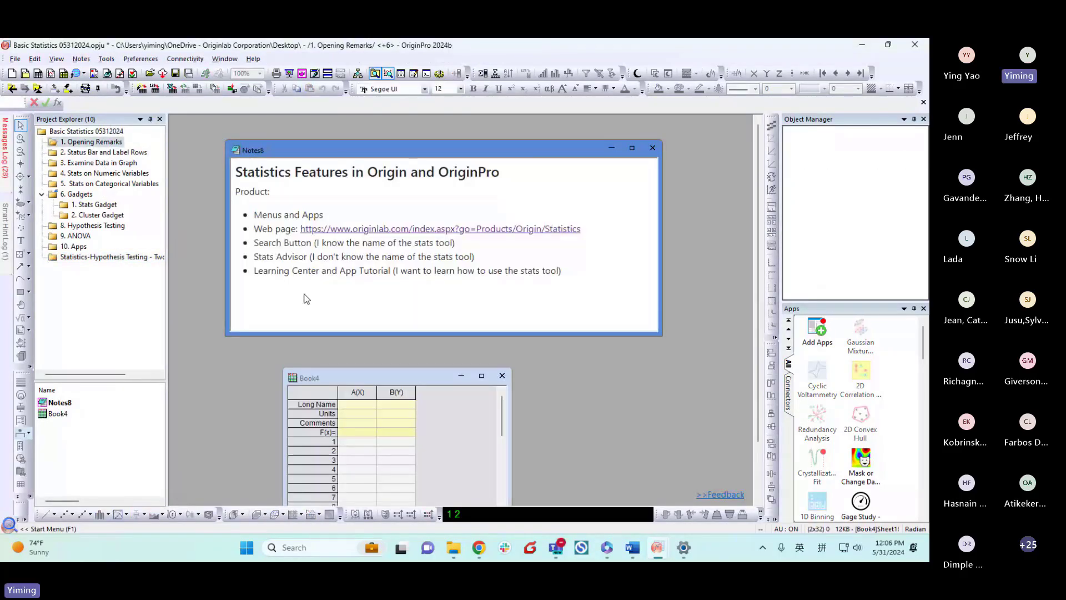
{"action": "left_click", "coordinate": [123, 155]}
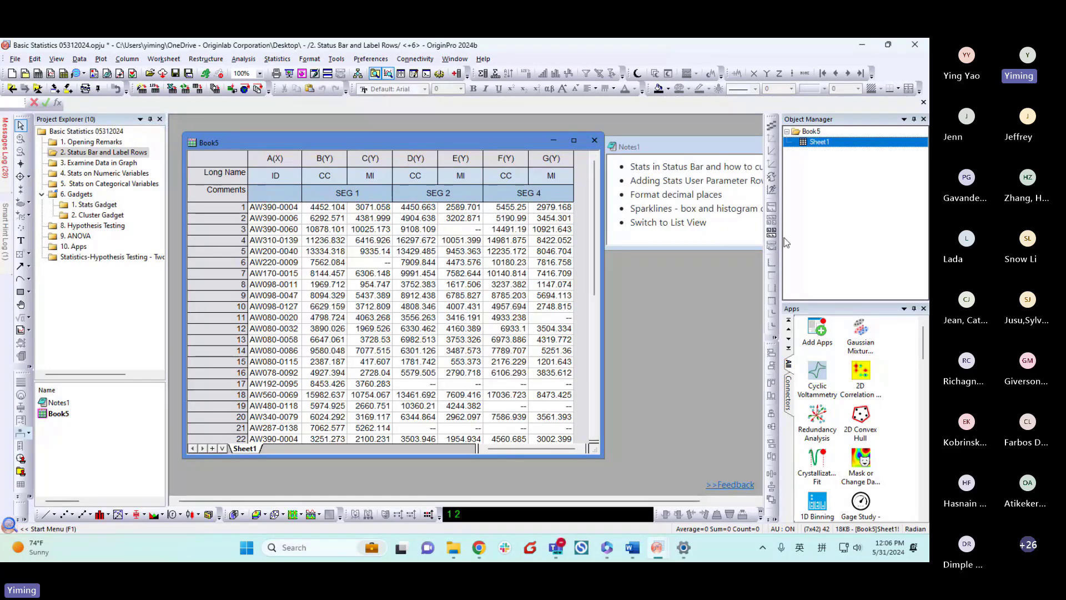
{"action": "left_click_drag", "start_coordinate": [781, 243], "coordinate": [860, 242]}
{"action": "left_click", "coordinate": [701, 153]}
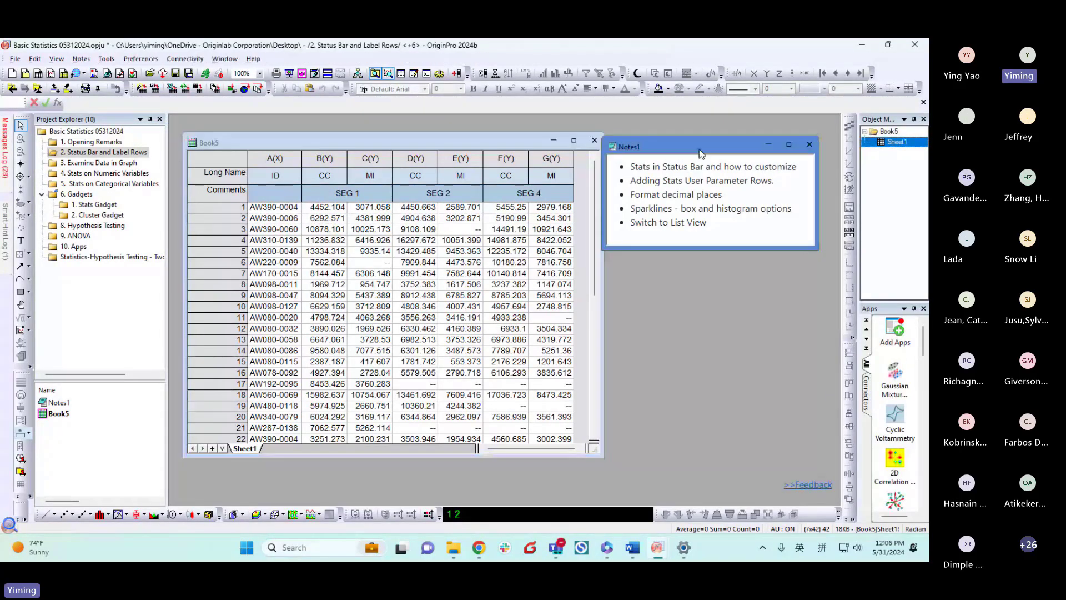
{"action": "left_click_drag", "start_coordinate": [701, 153], "coordinate": [738, 154]}
{"action": "left_click_drag", "start_coordinate": [485, 147], "coordinate": [494, 139]}
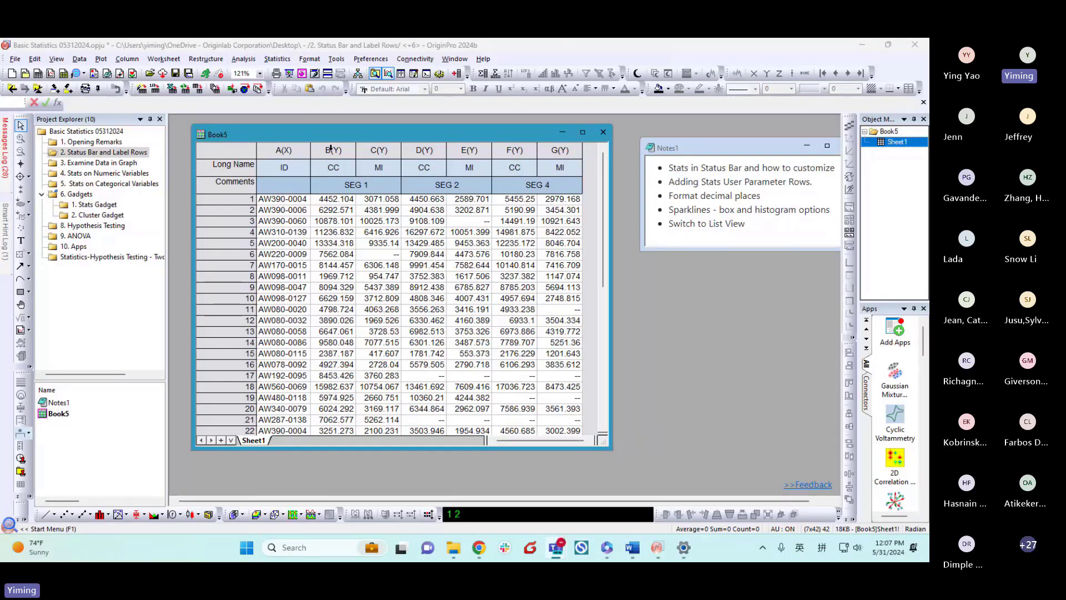
Check the status bar statistics in Book5 for columns B to G, rows 1 to 15, and the block from C3 to E14.
{"action": "left_click_drag", "start_coordinate": [331, 148], "coordinate": [541, 138]}
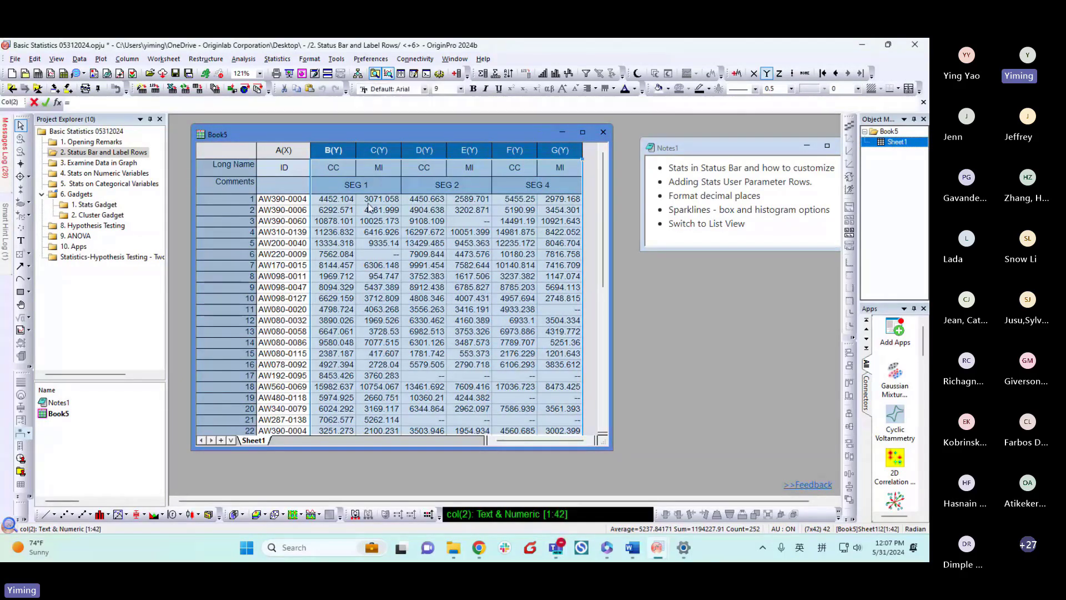
{"action": "left_click_drag", "start_coordinate": [234, 198], "coordinate": [218, 356]}
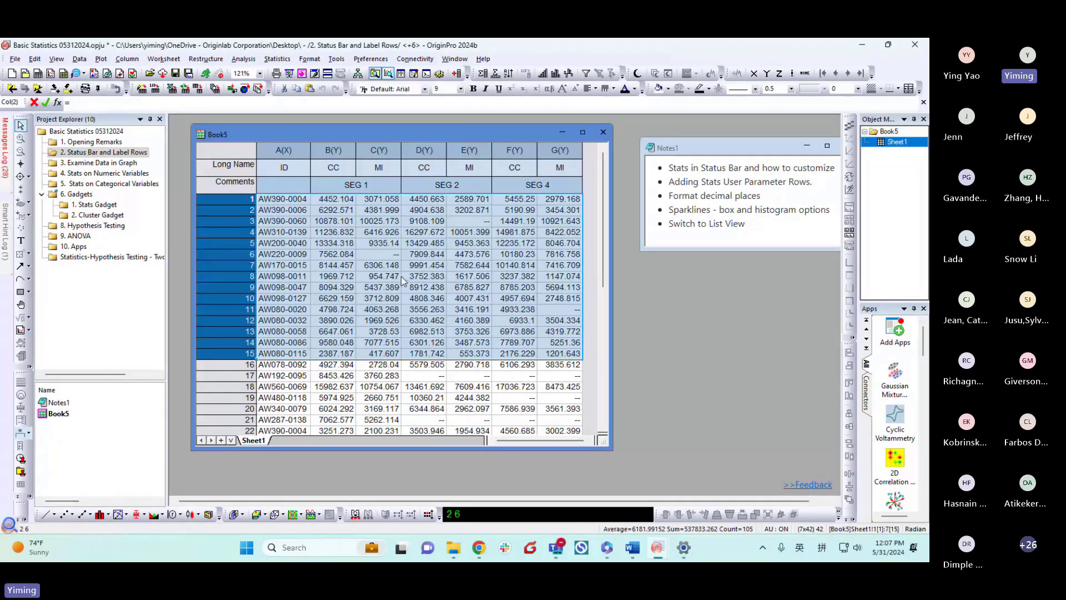
{"action": "left_click", "coordinate": [380, 276]}
{"action": "left_click_drag", "start_coordinate": [370, 226], "coordinate": [472, 342]}
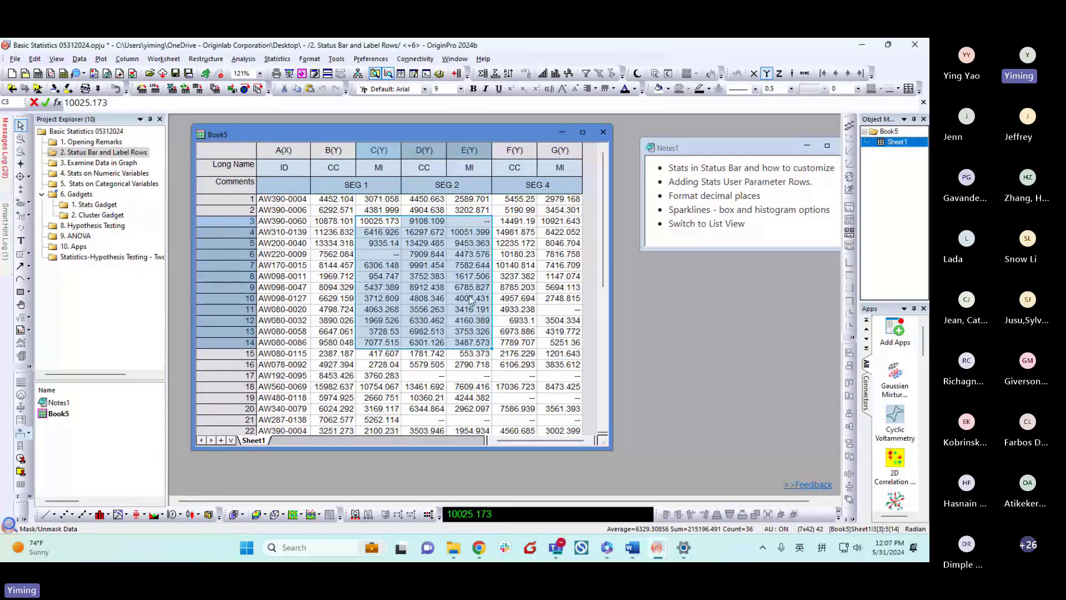
Fill the selected block from C3 to E14 in Book5 with a light orange color.
{"action": "left_click", "coordinate": [667, 90]}
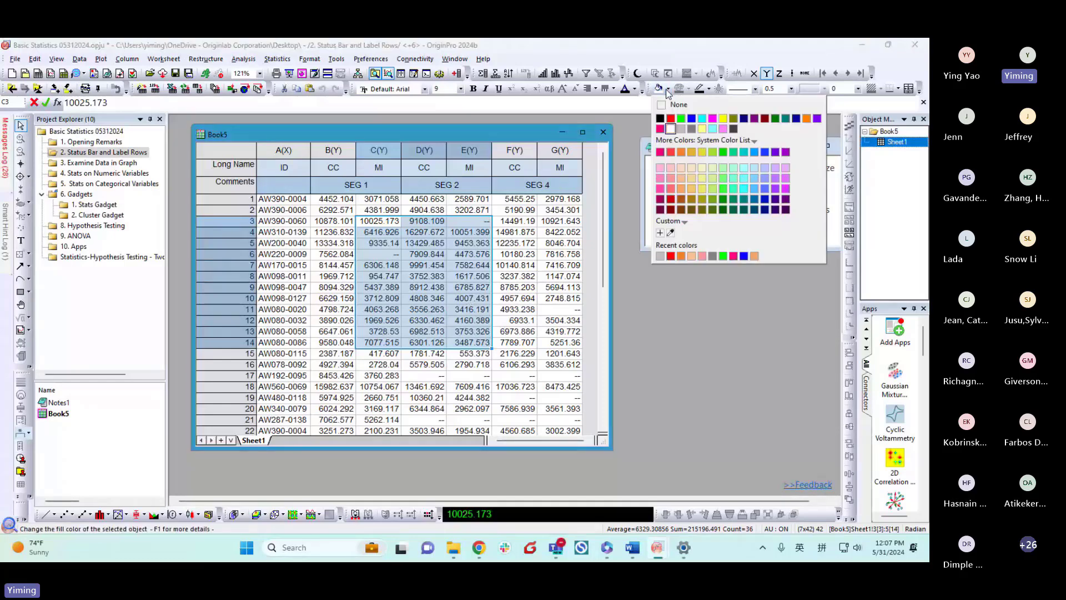
{"action": "left_click", "coordinate": [686, 169]}
{"action": "left_click", "coordinate": [560, 253]}
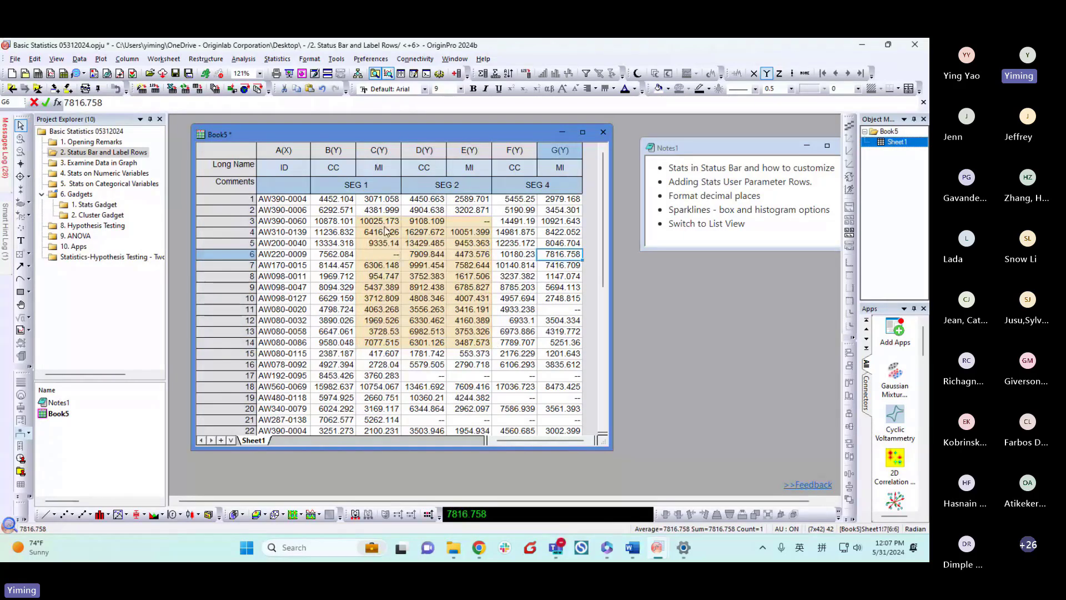
Reselect the block from C3 to E14 and add Min and Max to the status bar statistics.
{"action": "left_click_drag", "start_coordinate": [379, 221], "coordinate": [466, 346]}
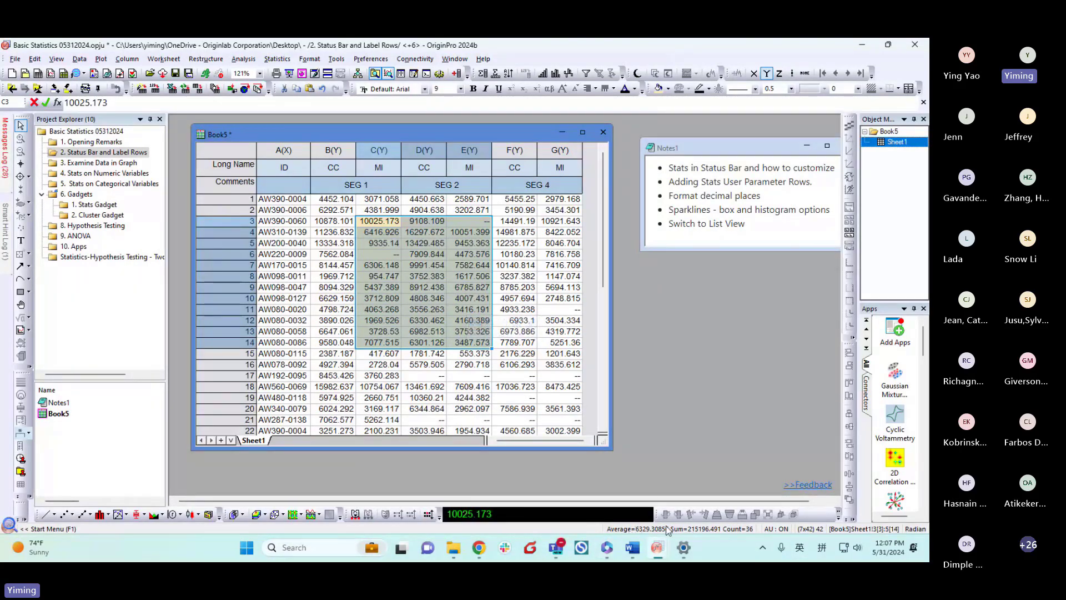
{"action": "right_click", "coordinate": [717, 534]}
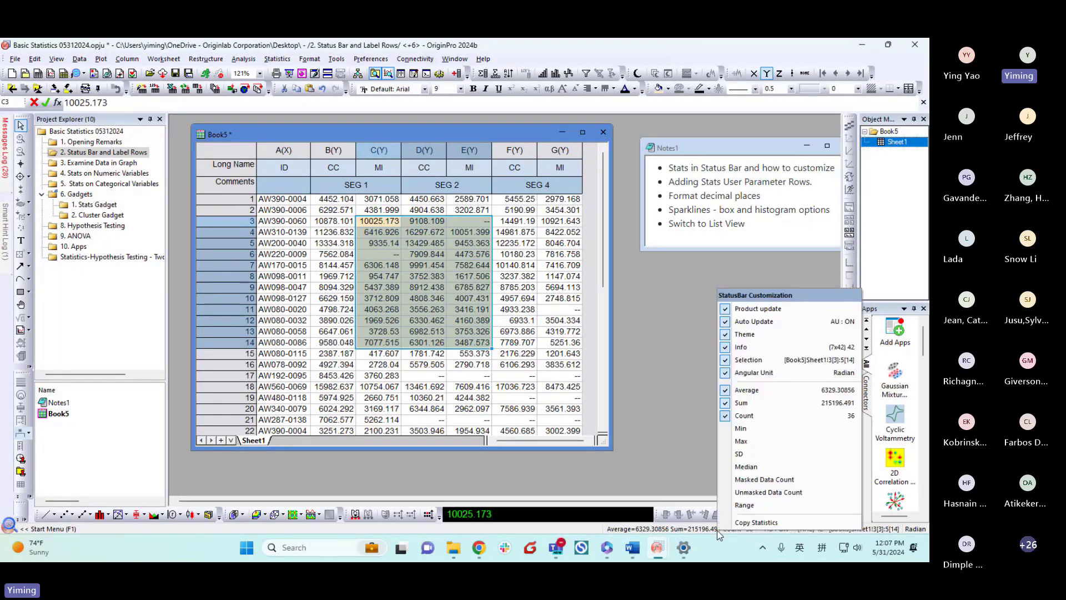
{"action": "left_click", "coordinate": [742, 429]}
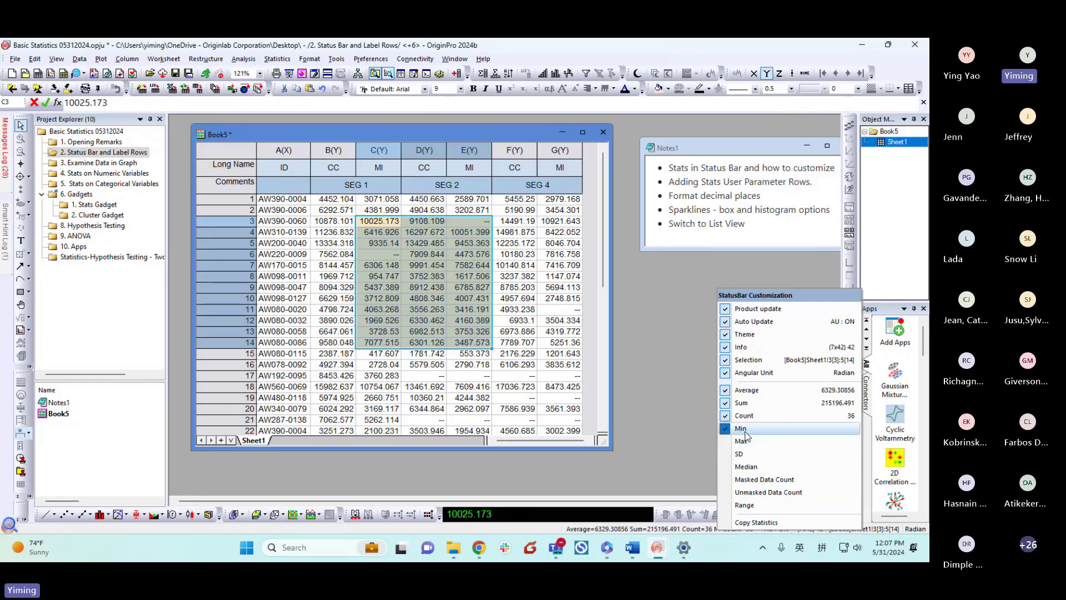
{"action": "left_click", "coordinate": [743, 442]}
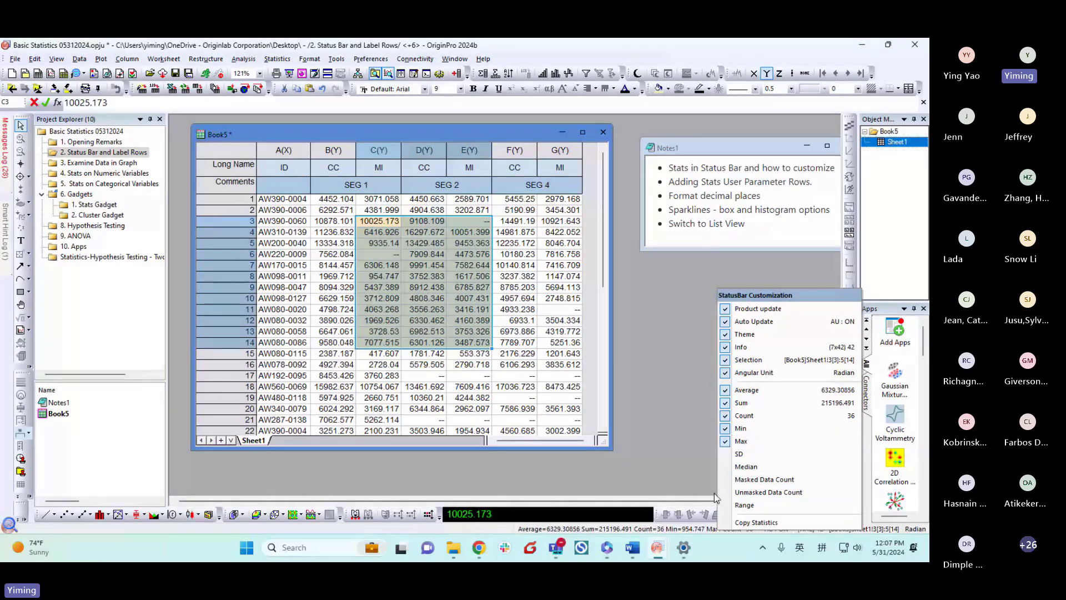
{"action": "left_click", "coordinate": [694, 530]}
Copy the block's status bar statistics, paste them into a new note on cell E3, and check the note.
{"action": "right_click", "coordinate": [693, 527]}
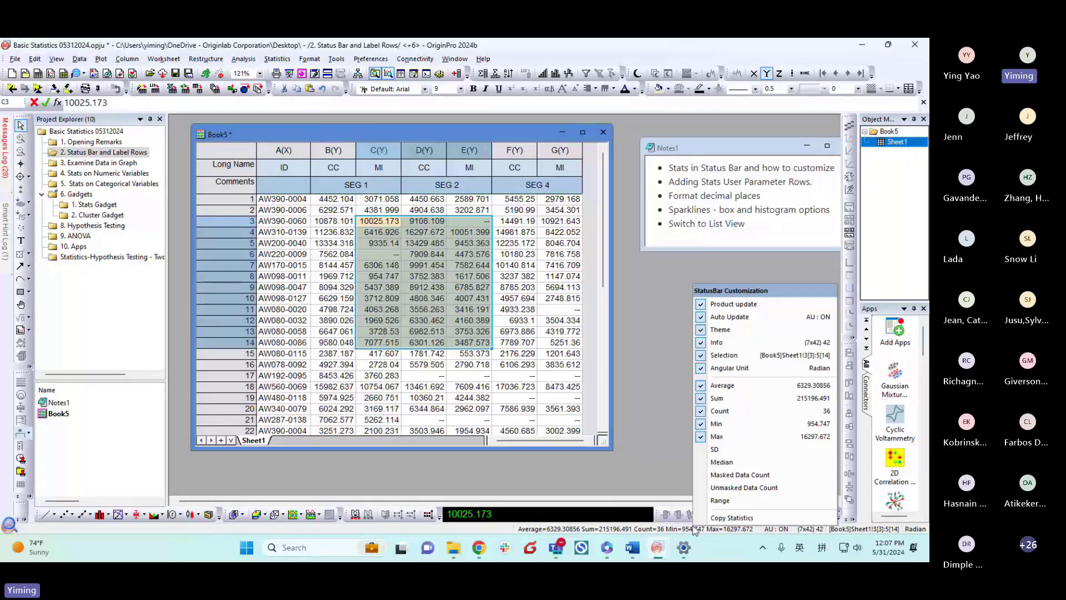
{"action": "left_click", "coordinate": [724, 519]}
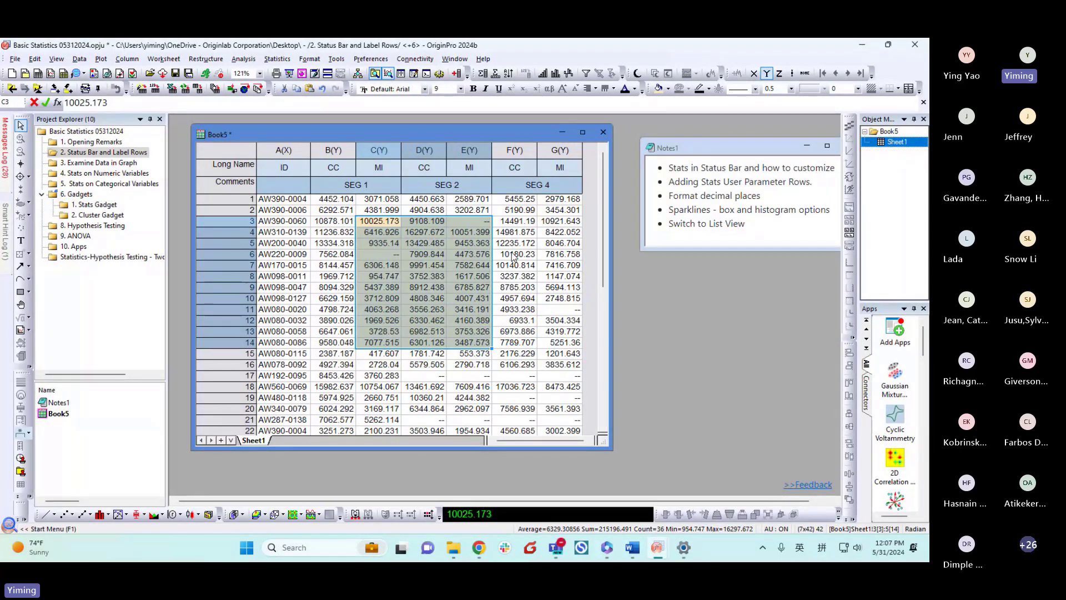
{"action": "left_click", "coordinate": [476, 224]}
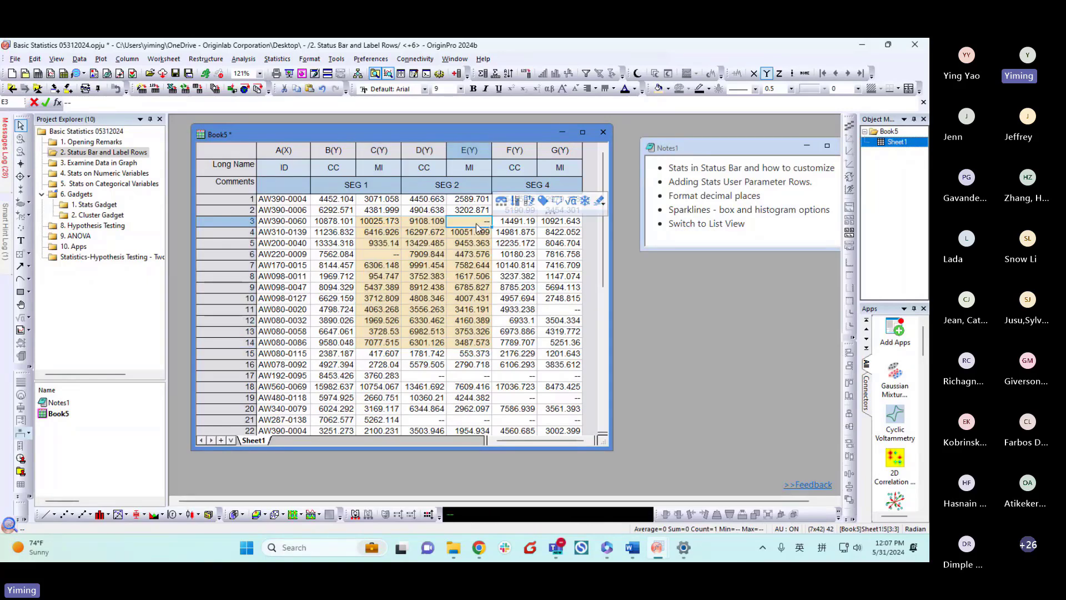
{"action": "left_click", "coordinate": [557, 201]}
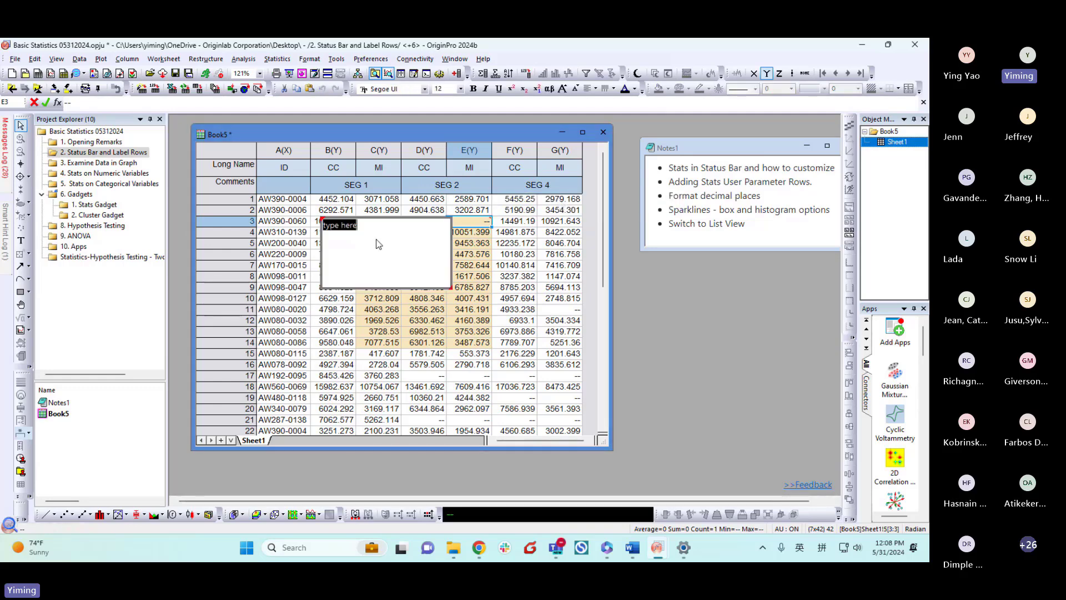
{"action": "right_click", "coordinate": [376, 240]}
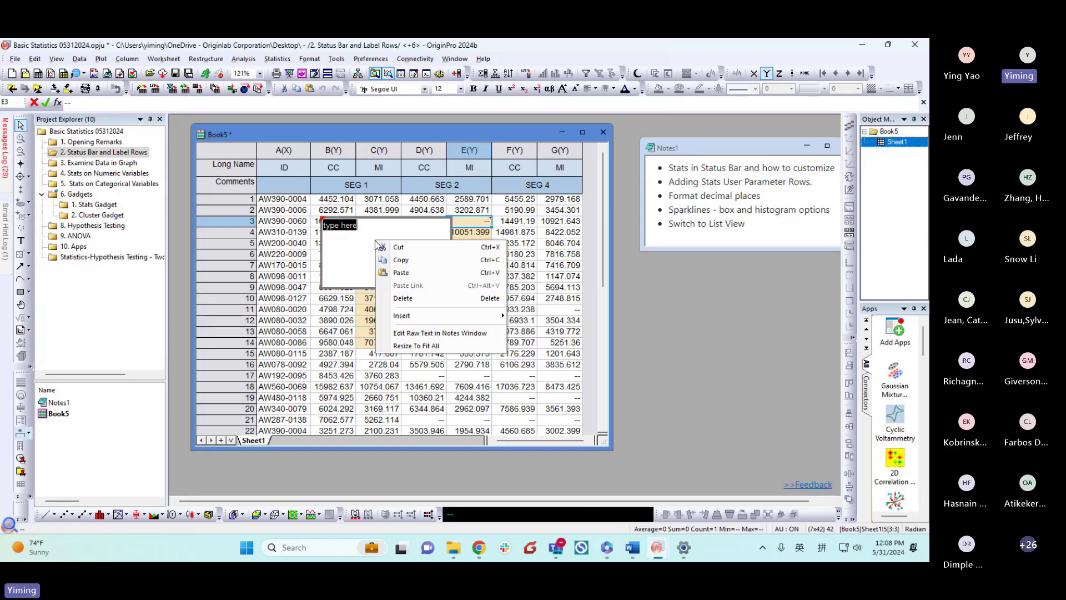
{"action": "left_click", "coordinate": [397, 273]}
{"action": "left_click", "coordinate": [371, 410]}
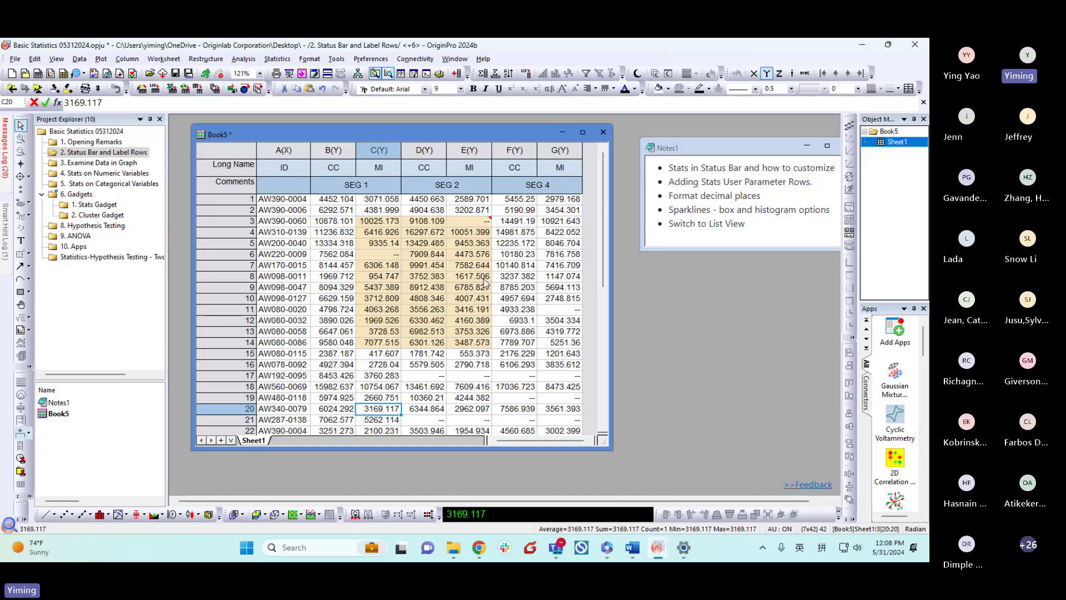
{"action": "mouse_move", "coordinate": [481, 228]}
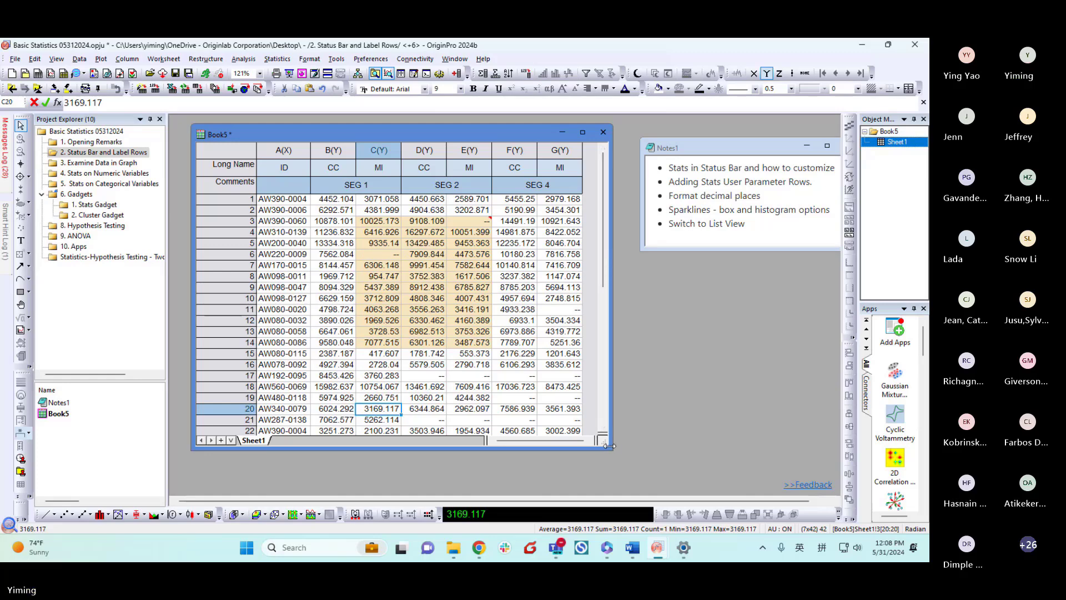
Enlarge the Book5 window and insert a Mean user parameter row with the formula =mean(This).
{"action": "left_click_drag", "start_coordinate": [609, 446], "coordinate": [635, 471]}
{"action": "left_click", "coordinate": [598, 401]}
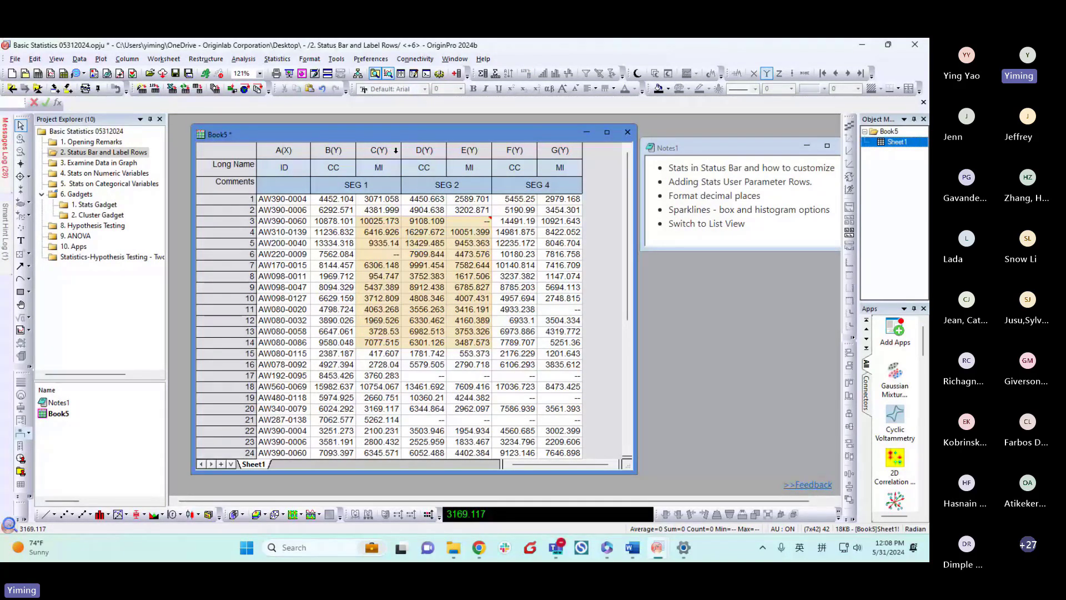
{"action": "left_click", "coordinate": [225, 165]}
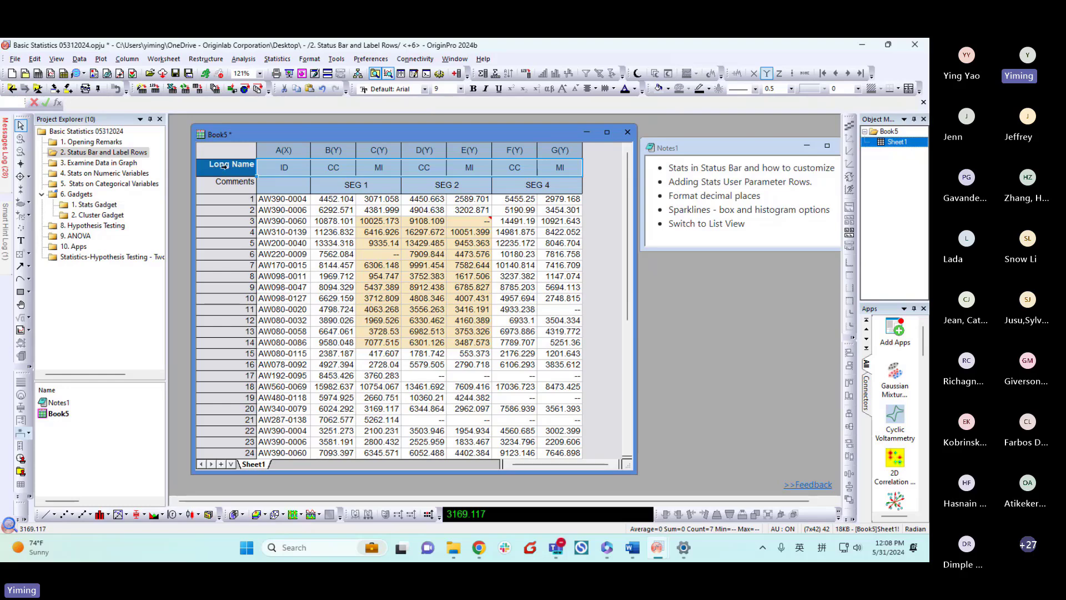
{"action": "mouse_move", "coordinate": [241, 147]}
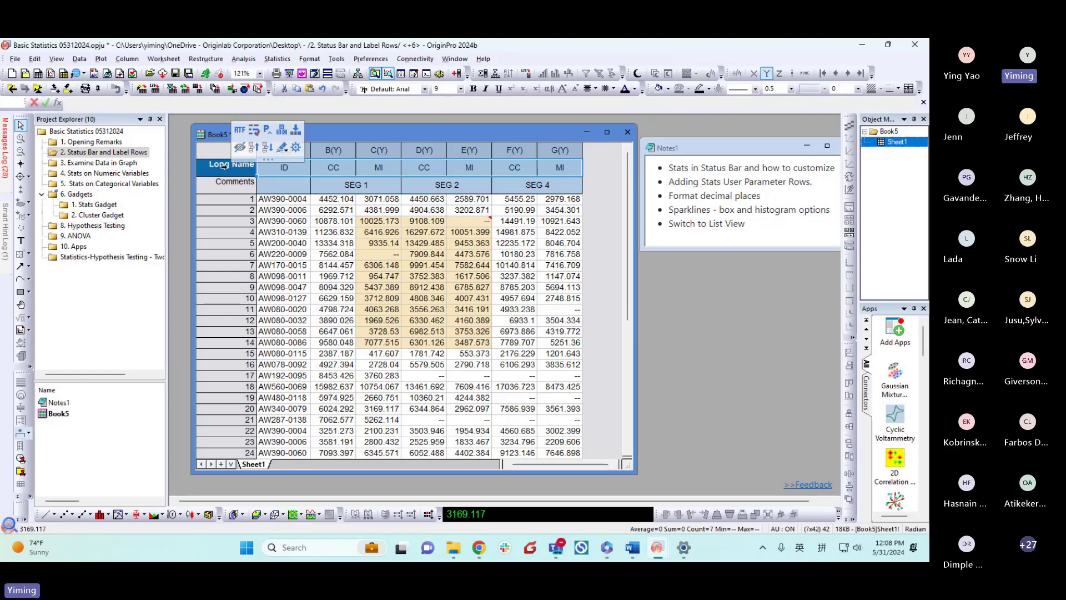
{"action": "left_click", "coordinate": [267, 132]}
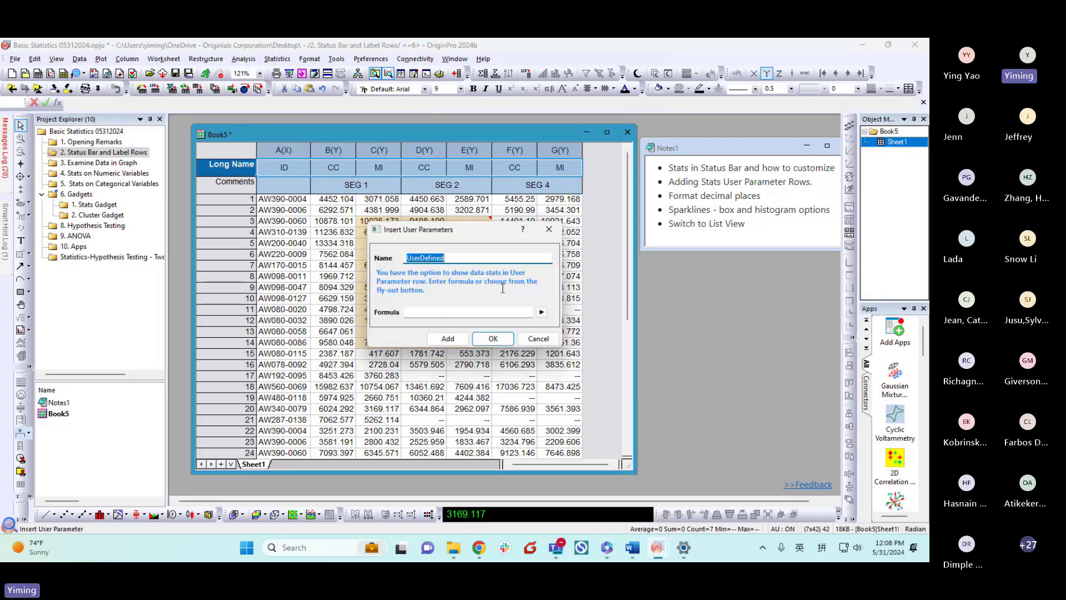
{"action": "left_click", "coordinate": [541, 313]}
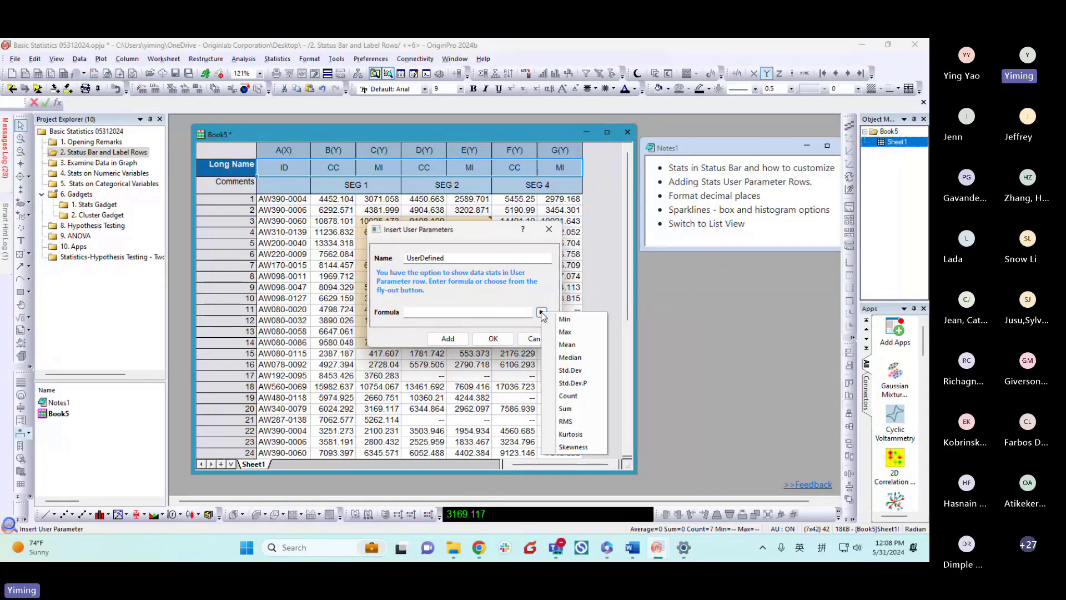
{"action": "left_click", "coordinate": [568, 345]}
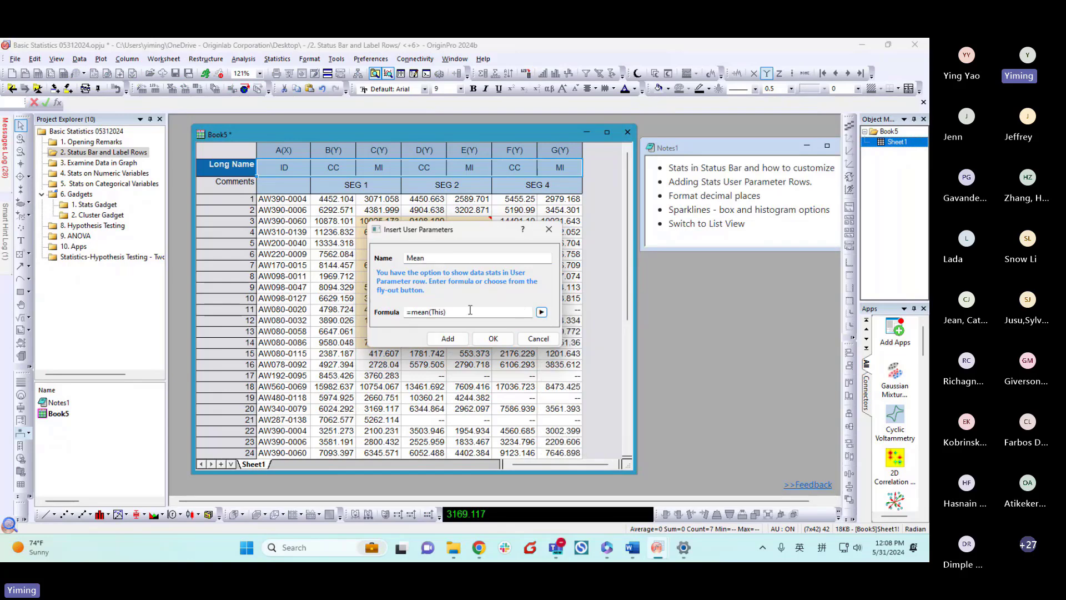
{"action": "left_click", "coordinate": [464, 341]}
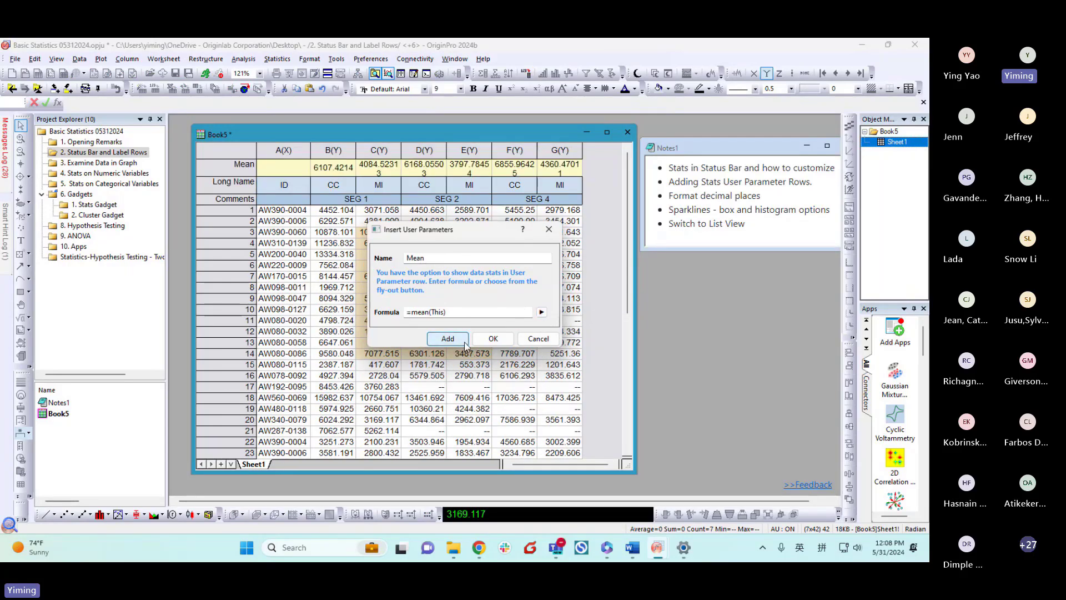
Add Std.Dev, Max and Min user parameter rows using their preset formulas, and finish inserting parameters.
{"action": "left_click", "coordinate": [541, 312]}
{"action": "left_click", "coordinate": [567, 374]}
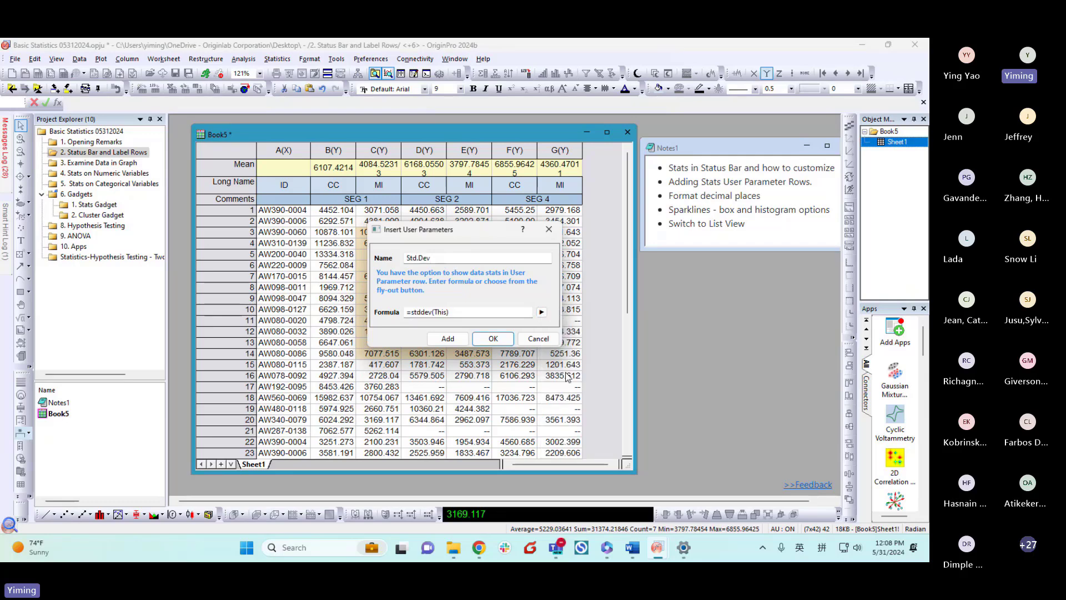
{"action": "left_click", "coordinate": [457, 339]}
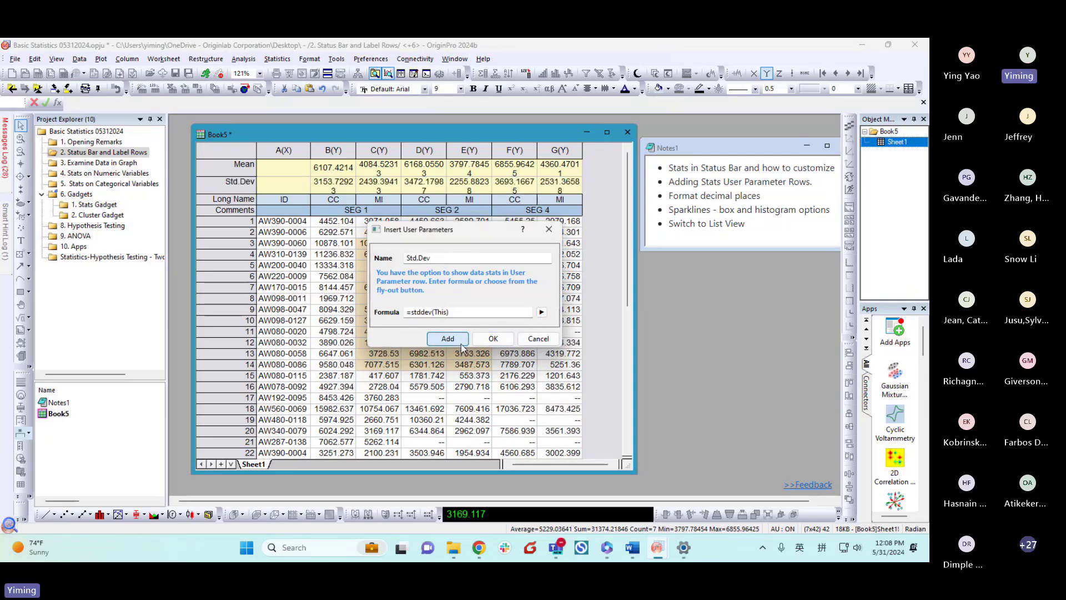
{"action": "left_click", "coordinate": [541, 312]}
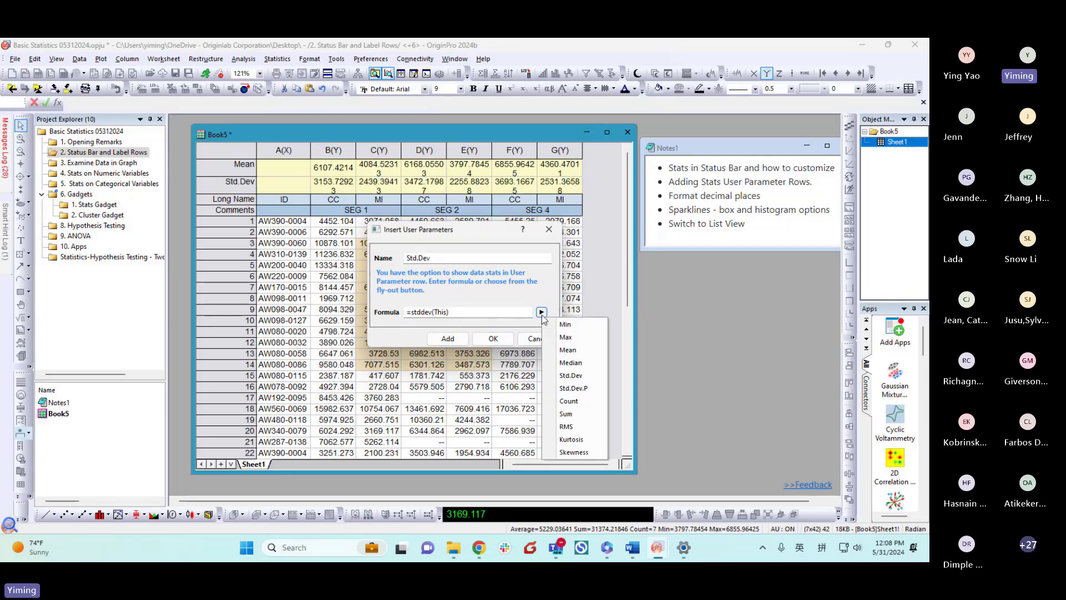
{"action": "left_click", "coordinate": [566, 337]}
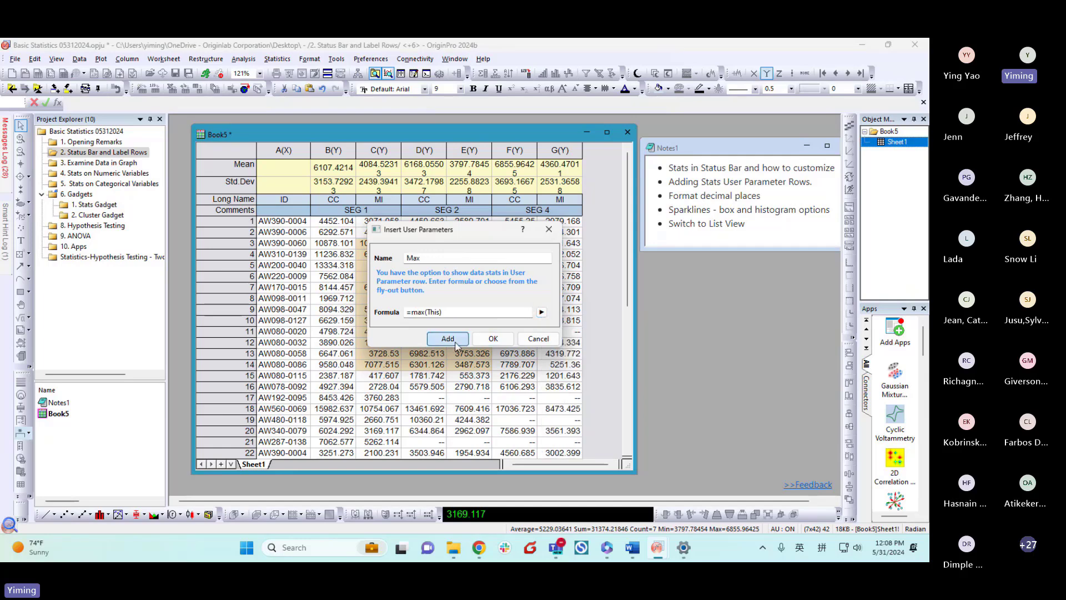
{"action": "left_click", "coordinate": [447, 339]}
{"action": "left_click", "coordinate": [542, 312]}
{"action": "left_click", "coordinate": [564, 318]}
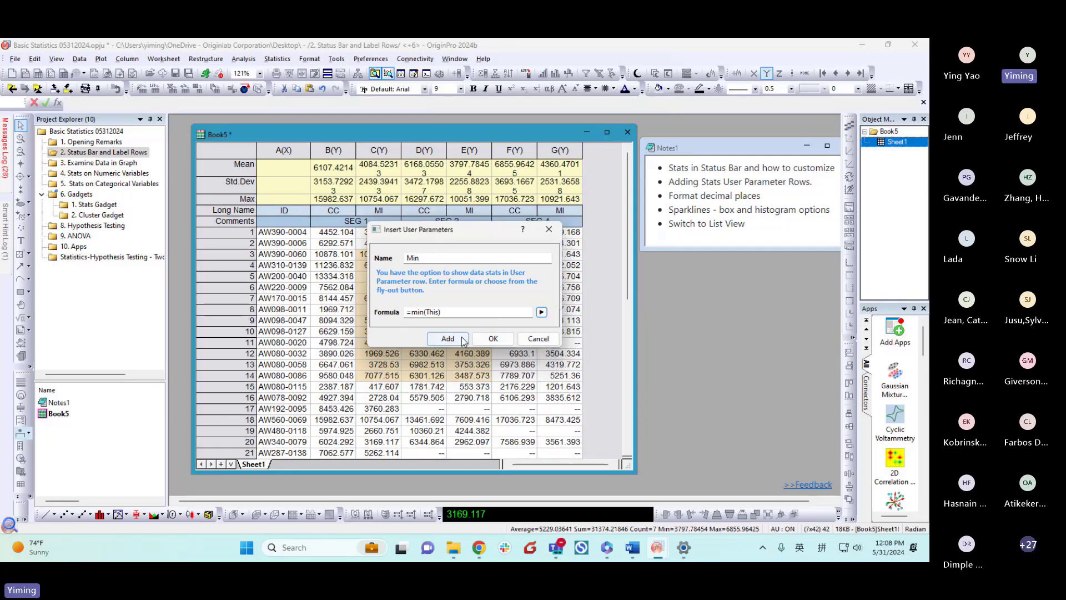
{"action": "left_click", "coordinate": [448, 338]}
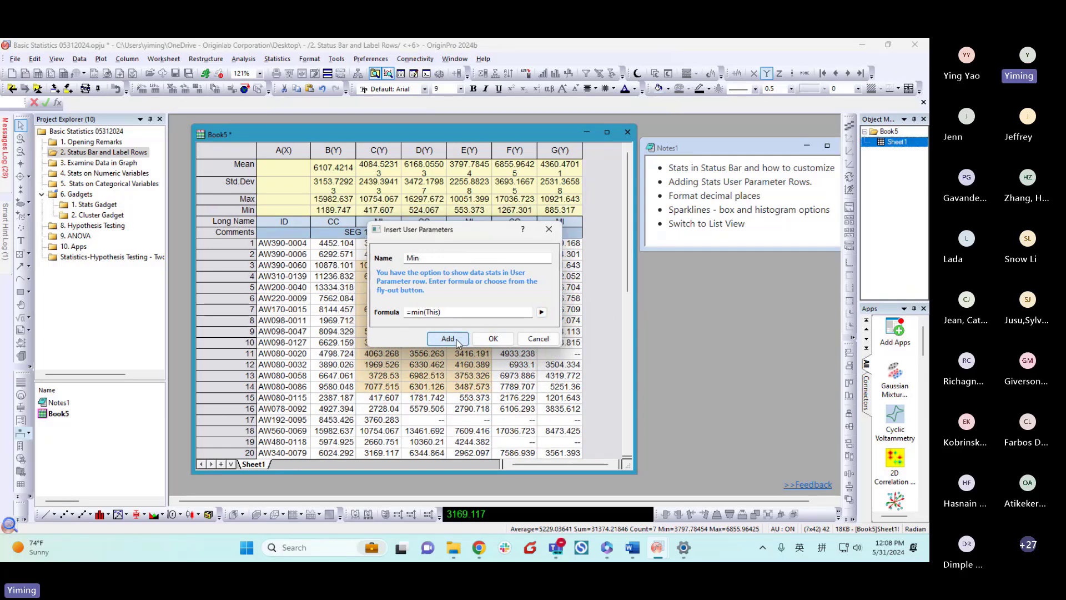
{"action": "left_click", "coordinate": [493, 338]}
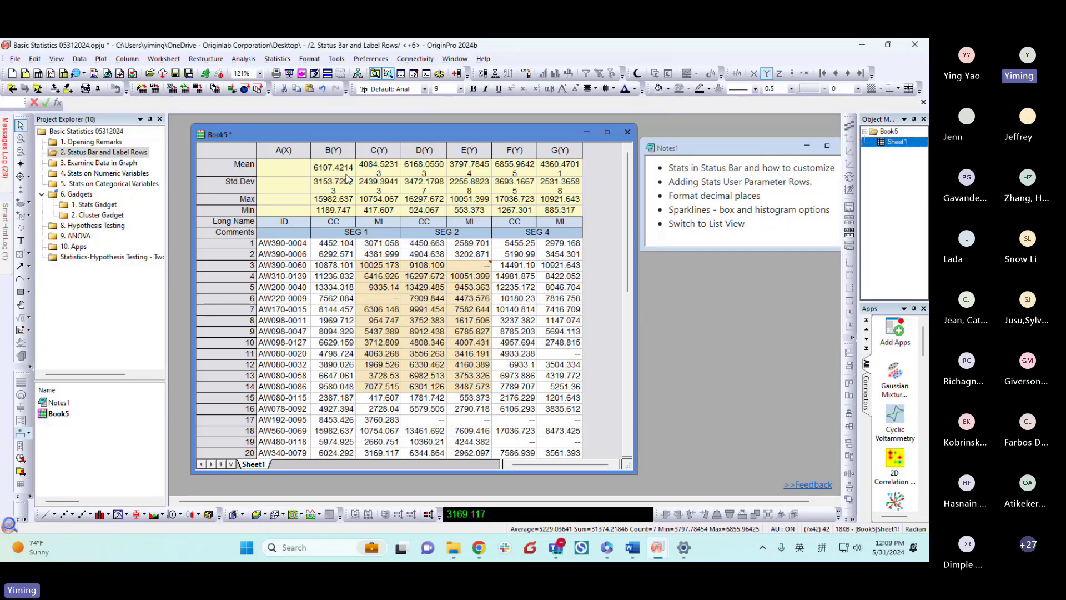
Format the Mean, Std.Dev, Max and Min rows to show a set number of decimal places, 2.
{"action": "left_click_drag", "start_coordinate": [229, 165], "coordinate": [234, 210]}
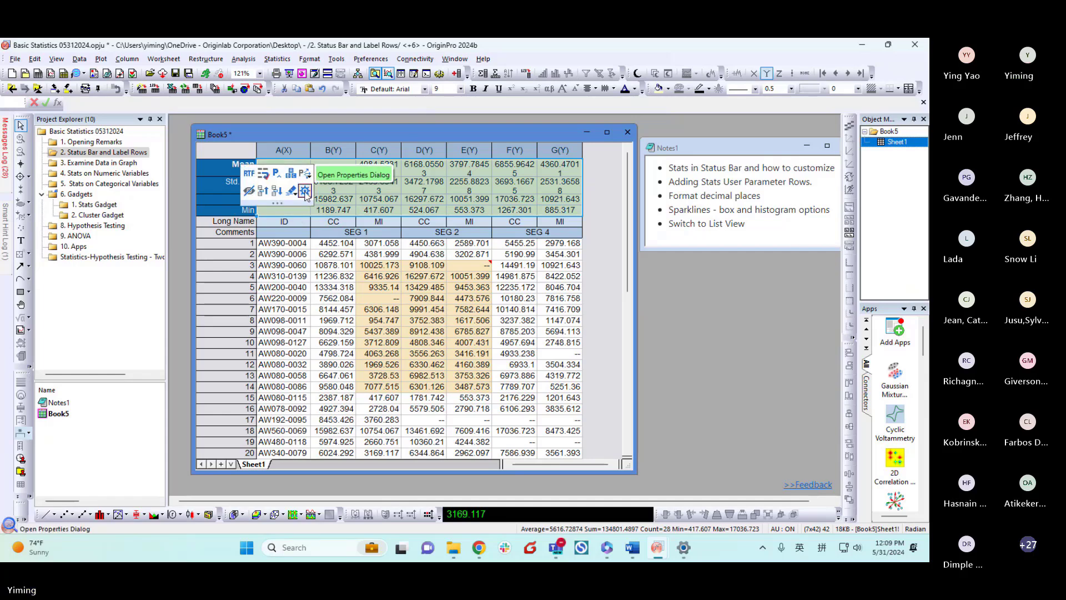
{"action": "left_click", "coordinate": [304, 191]}
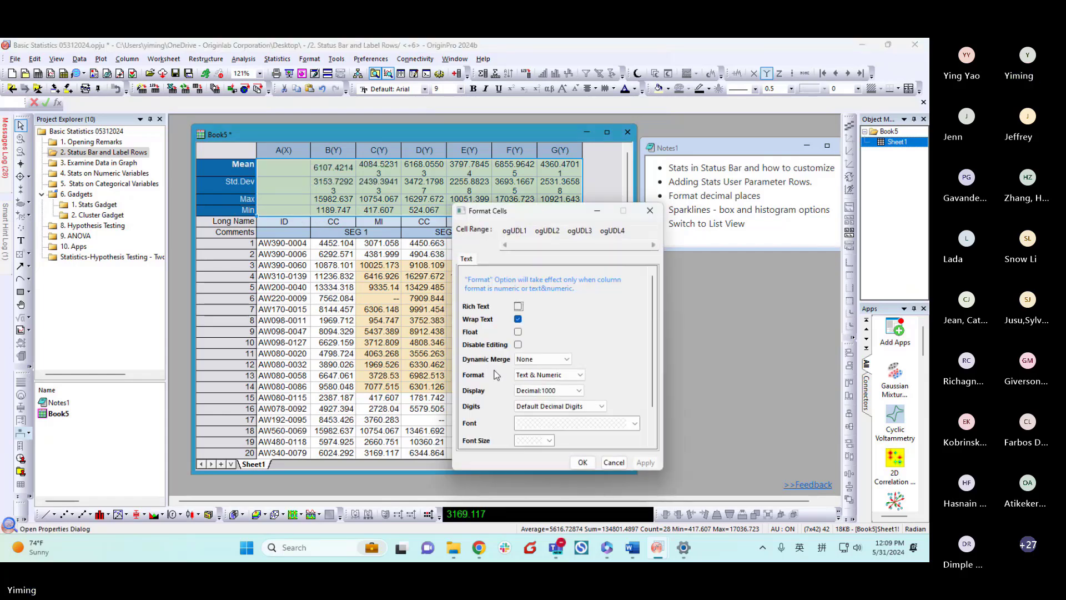
{"action": "left_click", "coordinate": [549, 406]}
{"action": "left_click", "coordinate": [551, 425]}
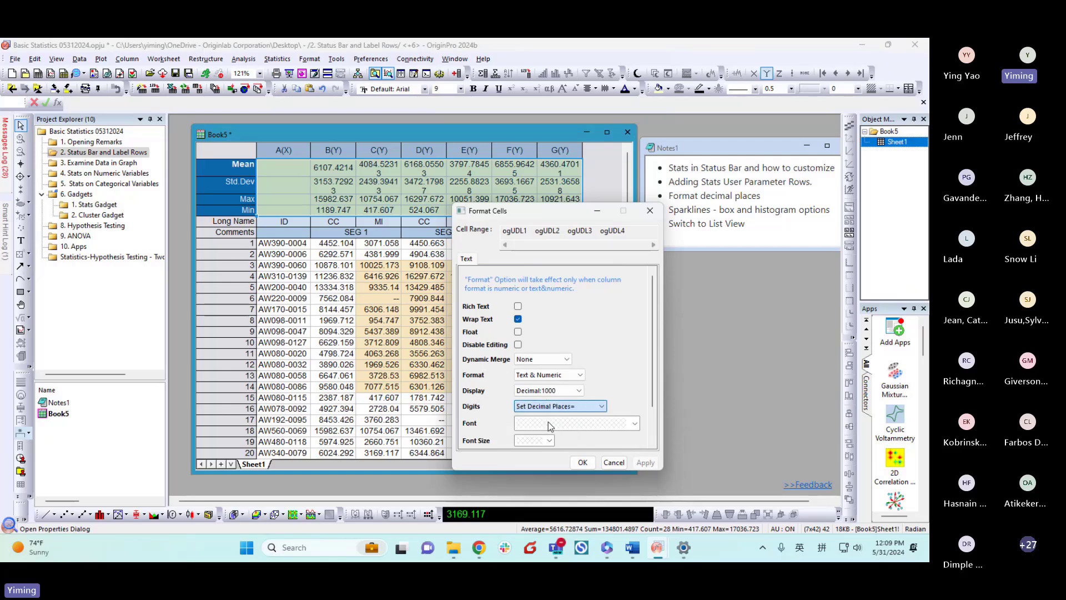
{"action": "left_click", "coordinate": [575, 460]}
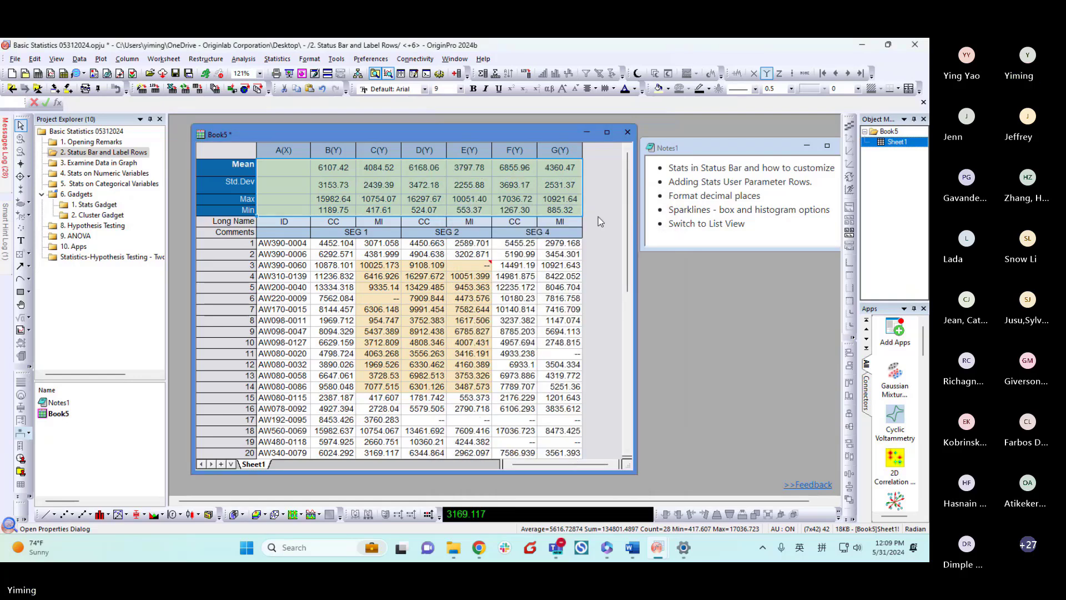
Auto-fit the heights of the four statistics rows from Mean to Min, and clear the selection.
{"action": "left_click", "coordinate": [279, 188]}
{"action": "left_click_drag", "start_coordinate": [233, 168], "coordinate": [233, 210]}
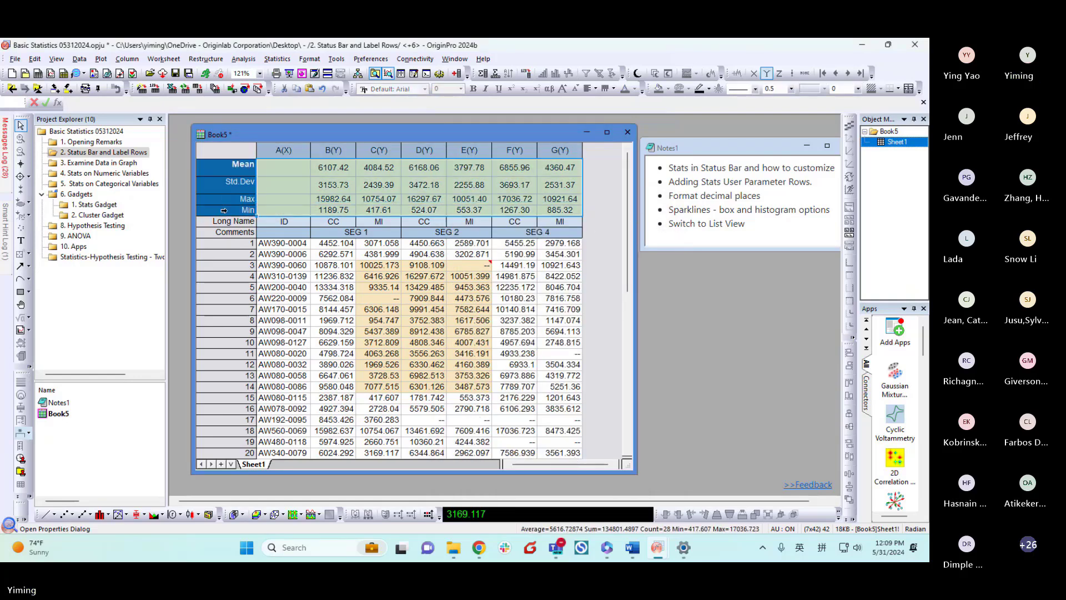
{"action": "double_click", "coordinate": [221, 175]}
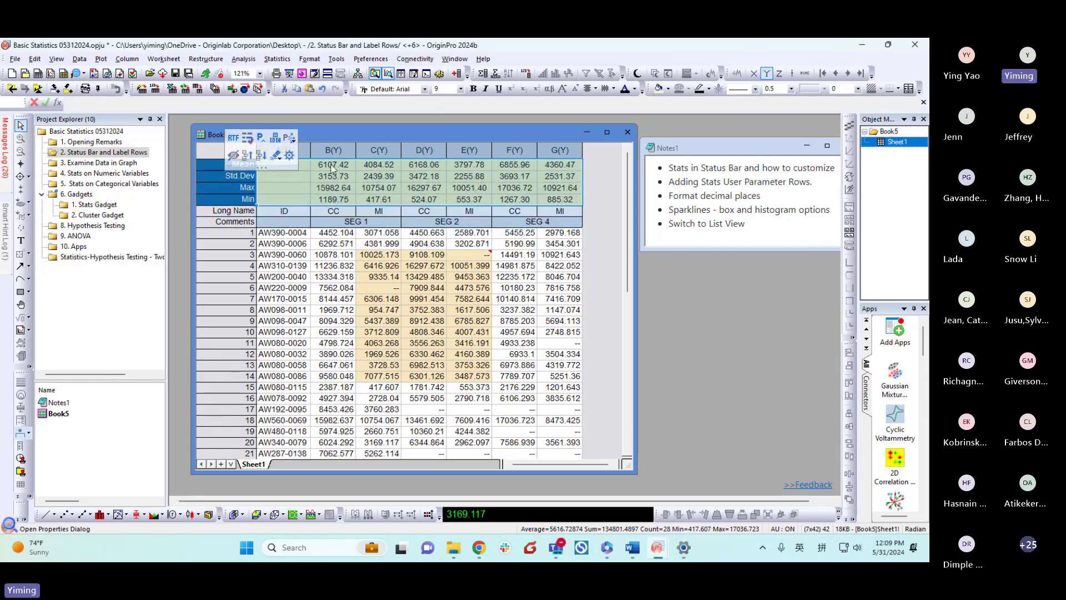
{"action": "left_click", "coordinate": [595, 225]}
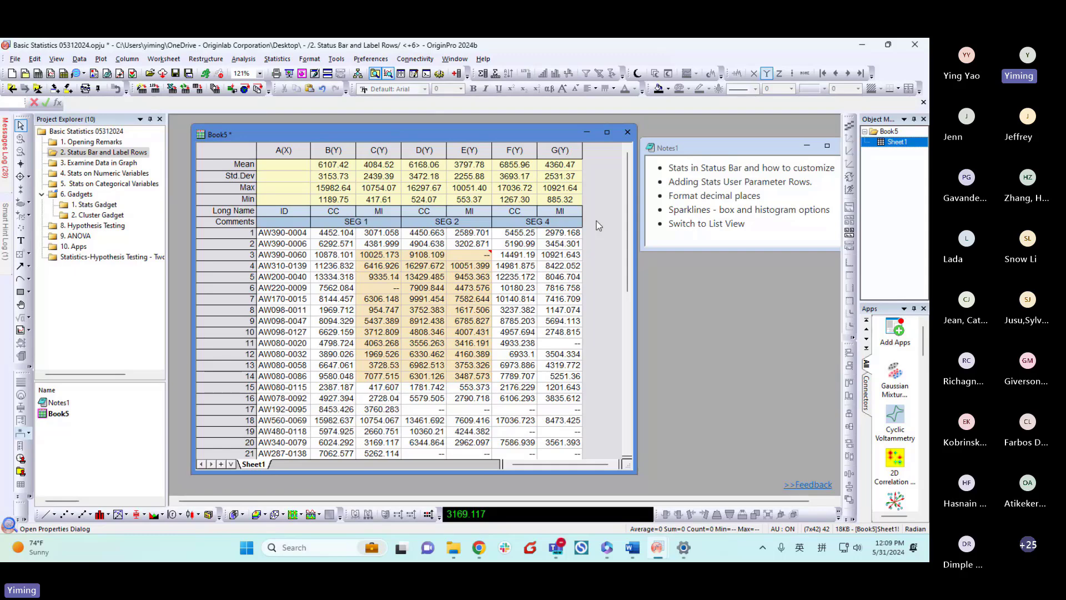
Fill the Mean, Std.Dev, Max and Min label rows with the light orange color #FBD9BD.
{"action": "left_click_drag", "start_coordinate": [244, 164], "coordinate": [232, 200]}
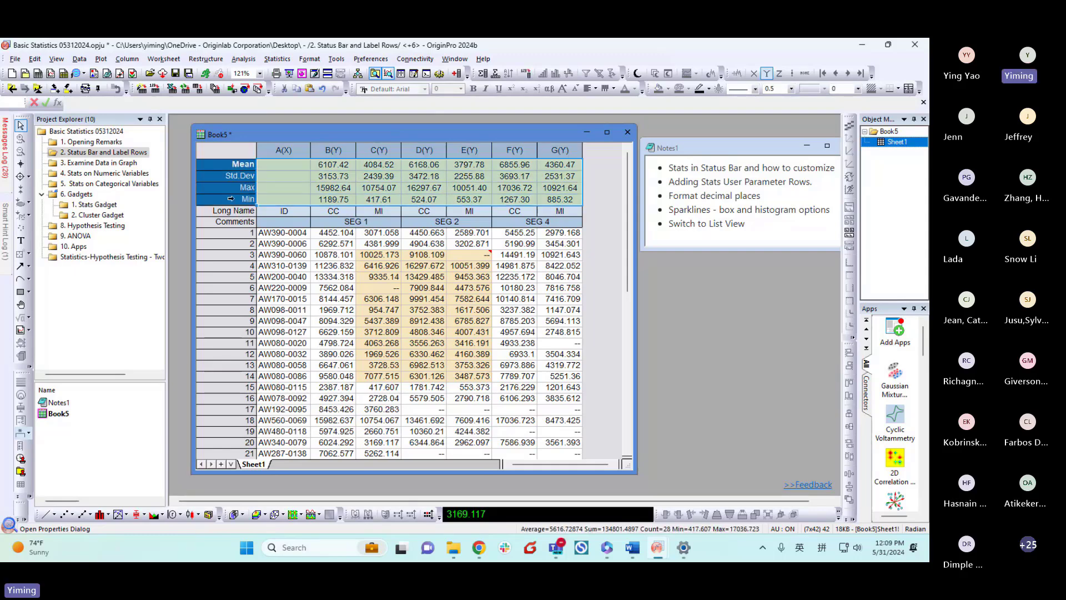
{"action": "left_click", "coordinate": [668, 89]}
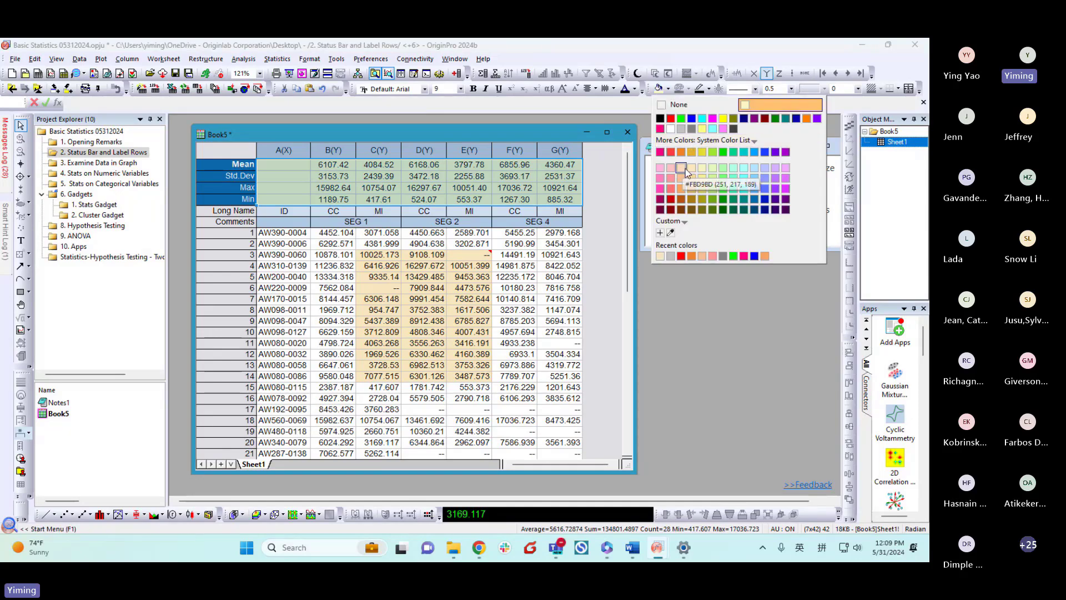
{"action": "left_click", "coordinate": [685, 167]}
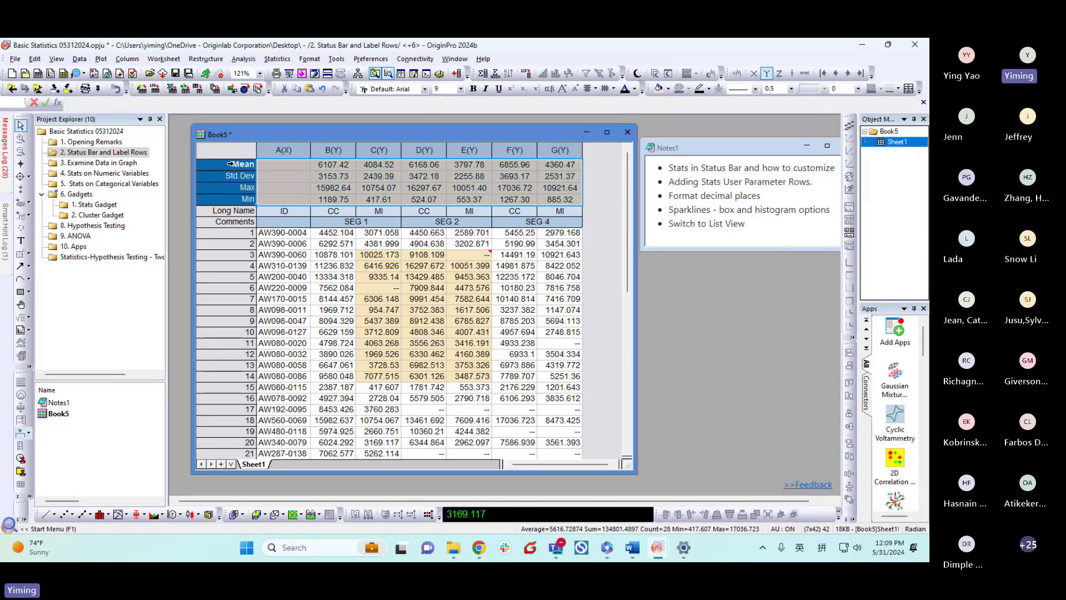
{"action": "left_click", "coordinate": [242, 189]}
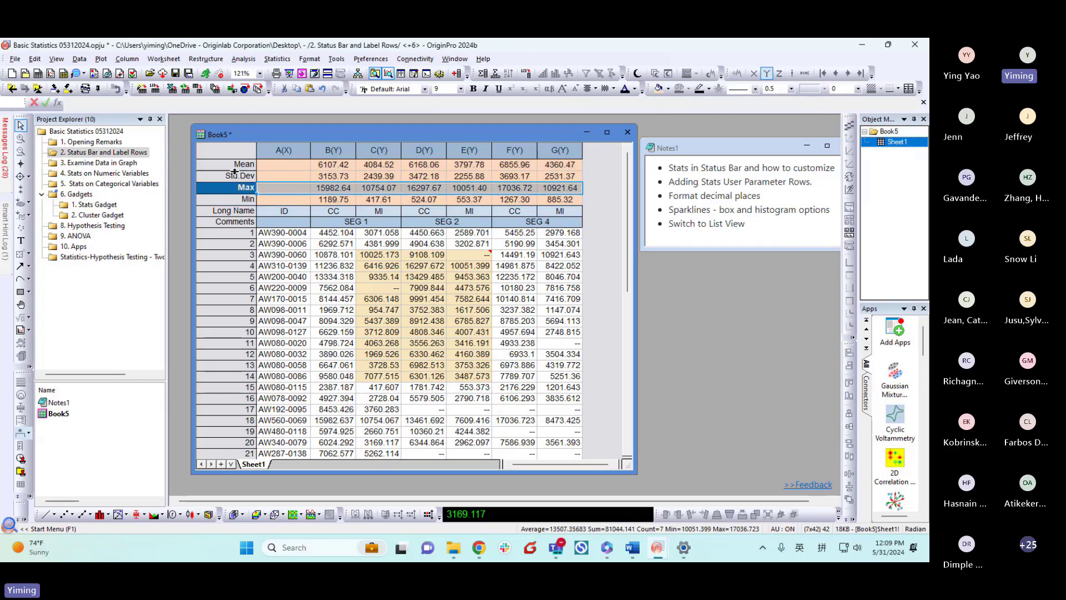
Move the four statistics rows down below the Long Name and Comments rows, and clear the selection.
{"action": "left_click_drag", "start_coordinate": [227, 163], "coordinate": [223, 200]}
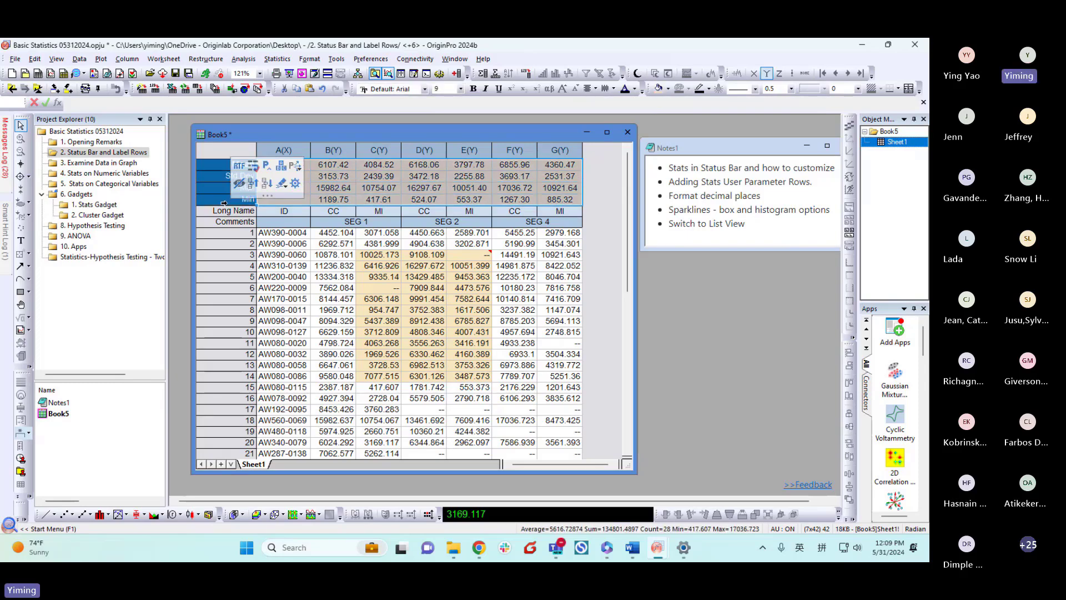
{"action": "left_click", "coordinate": [267, 184]}
{"action": "left_click", "coordinate": [267, 184]}
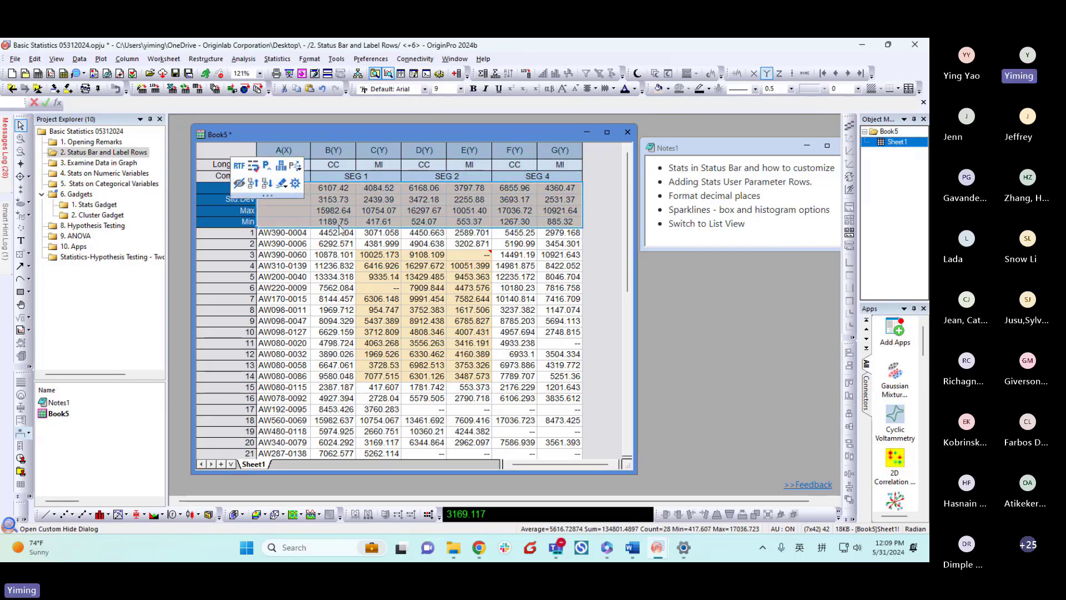
{"action": "left_click", "coordinate": [603, 272]}
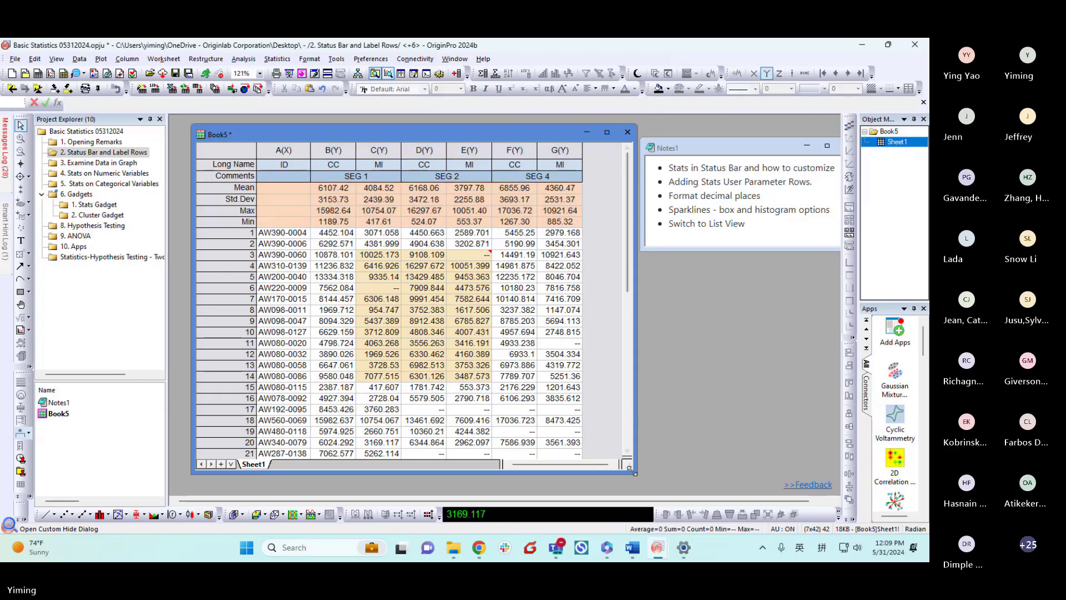
Widen the Book5 window and run Statistics on Rows for columns B to G, outputting Mean and Standard Deviation.
{"action": "left_click_drag", "start_coordinate": [635, 471], "coordinate": [748, 484]}
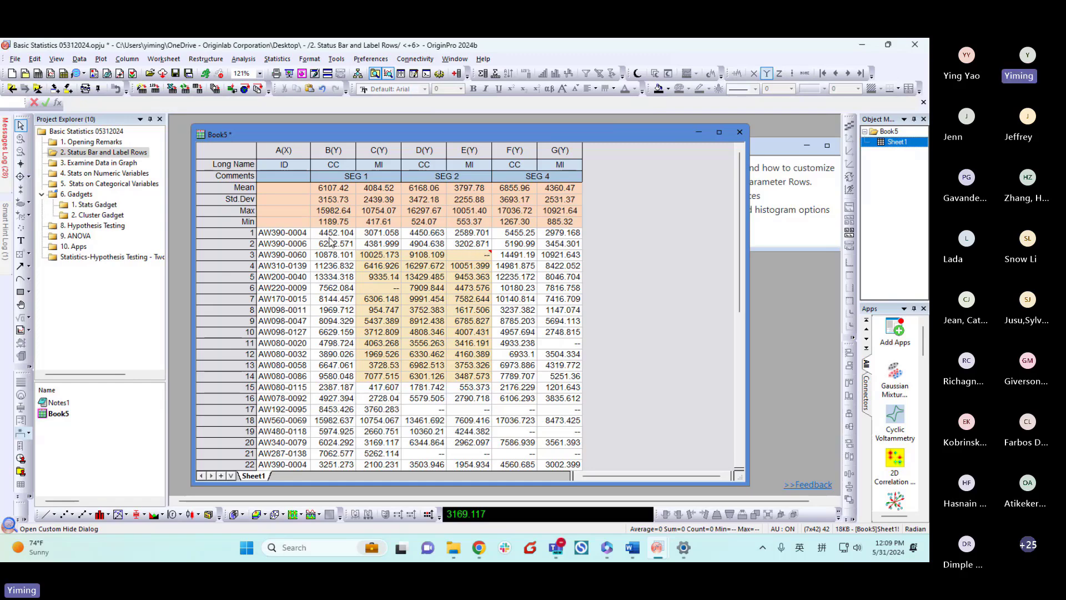
{"action": "left_click_drag", "start_coordinate": [335, 233], "coordinate": [560, 234]}
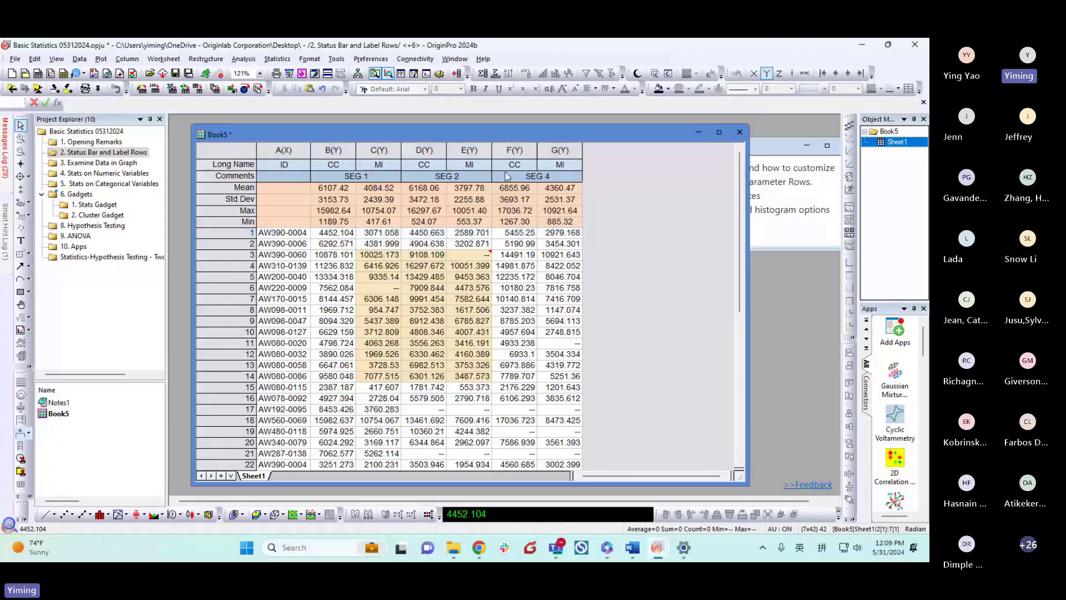
{"action": "left_click_drag", "start_coordinate": [333, 150], "coordinate": [539, 173]}
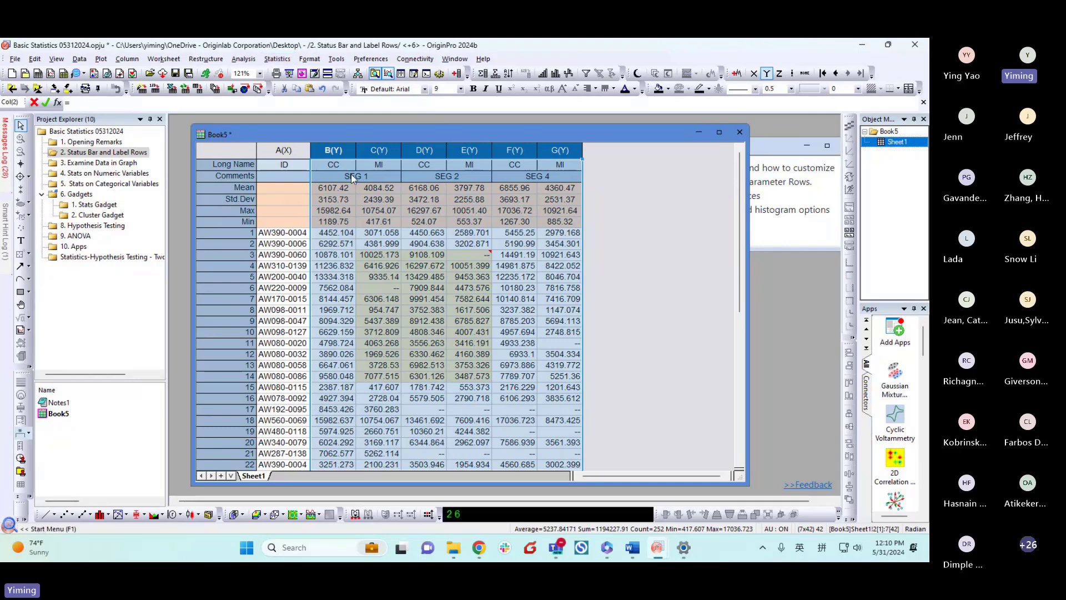
{"action": "left_click", "coordinate": [275, 60]}
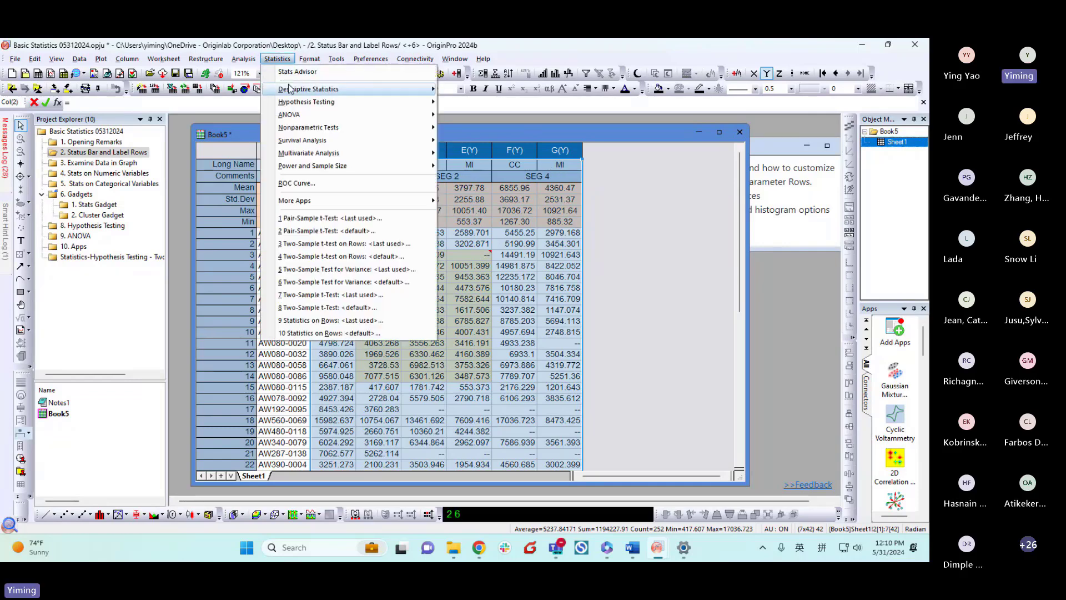
{"action": "mouse_move", "coordinate": [306, 91]}
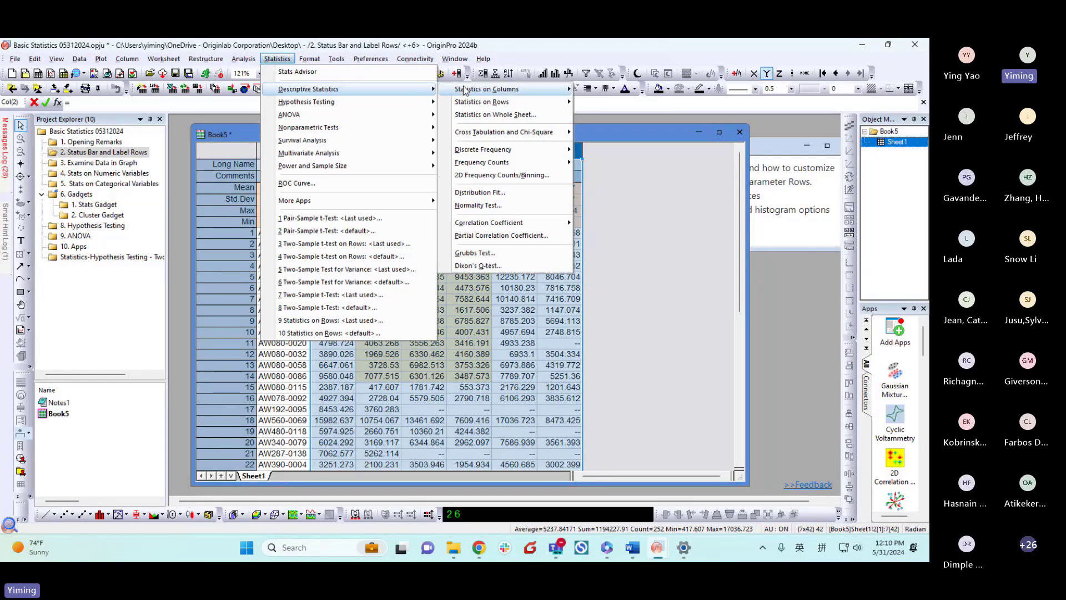
{"action": "mouse_move", "coordinate": [489, 107]}
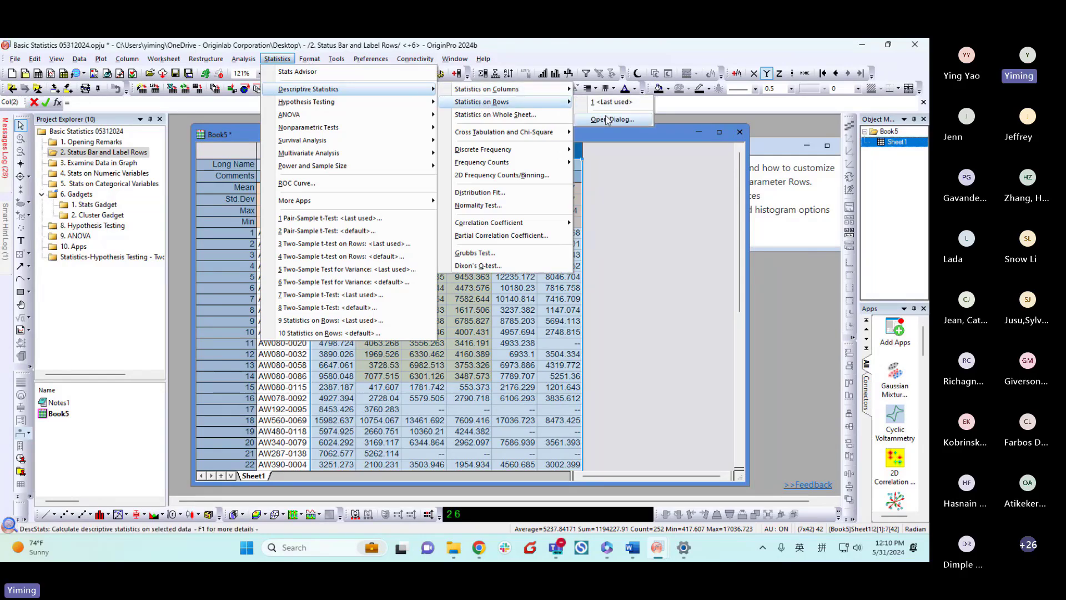
{"action": "left_click", "coordinate": [610, 120]}
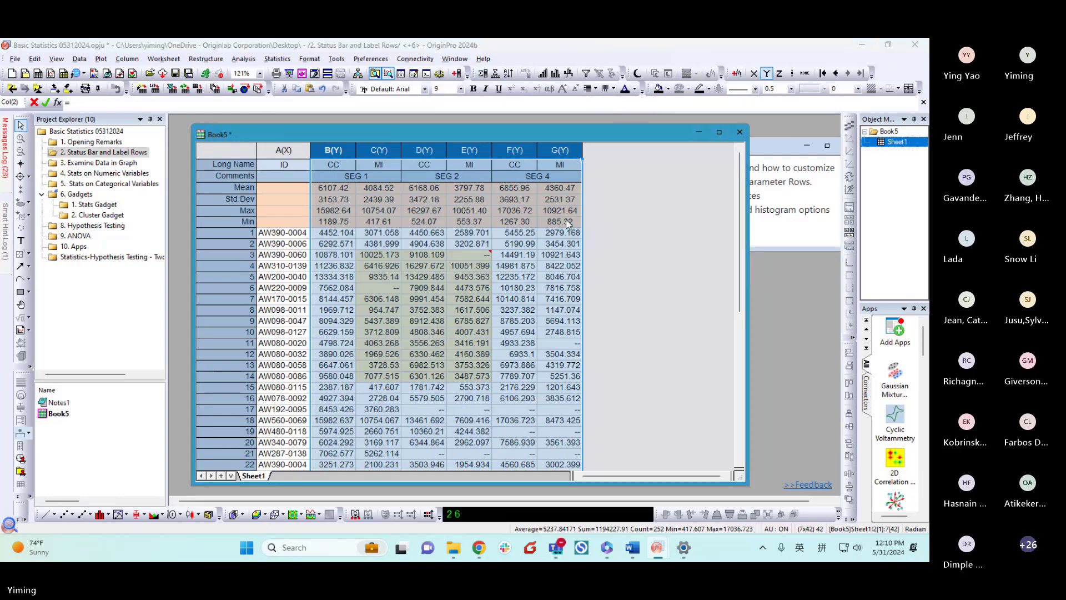
{"action": "left_click_drag", "start_coordinate": [584, 192], "coordinate": [506, 188]}
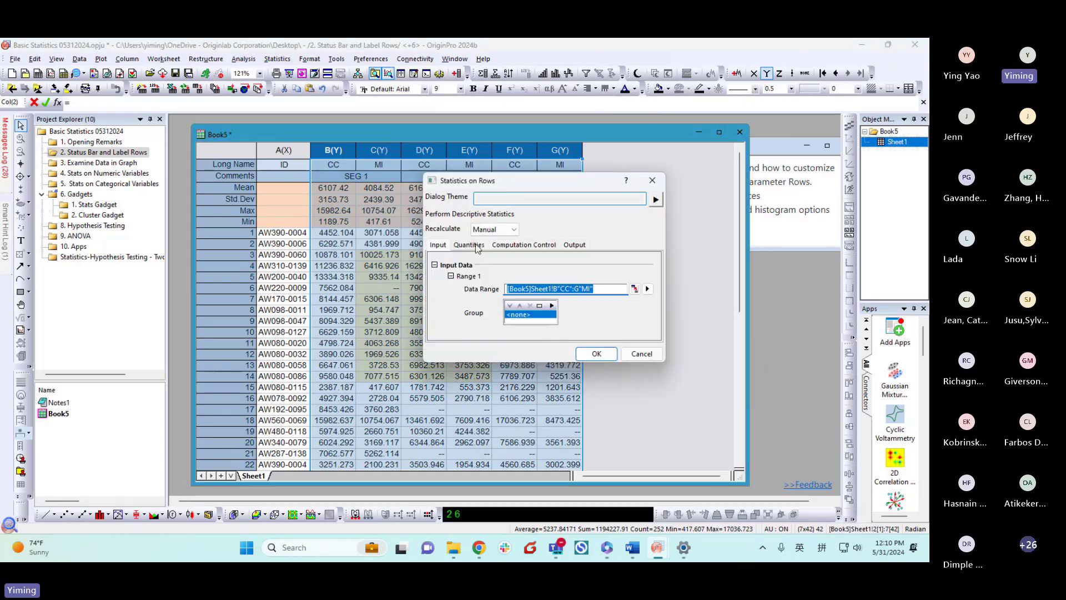
{"action": "left_click", "coordinate": [471, 245]}
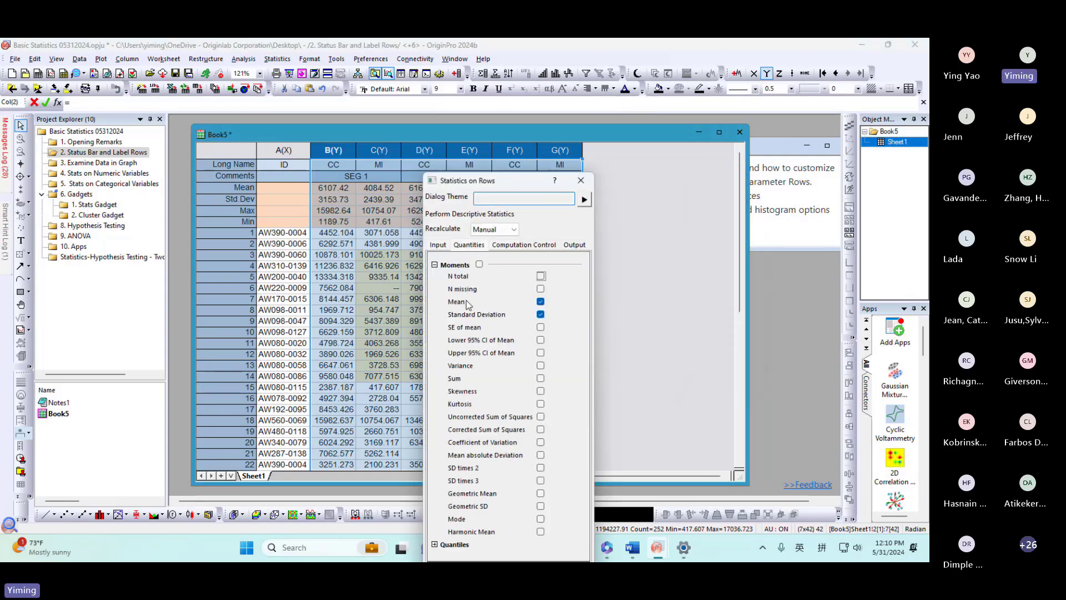
{"action": "left_click_drag", "start_coordinate": [498, 181], "coordinate": [595, 120]}
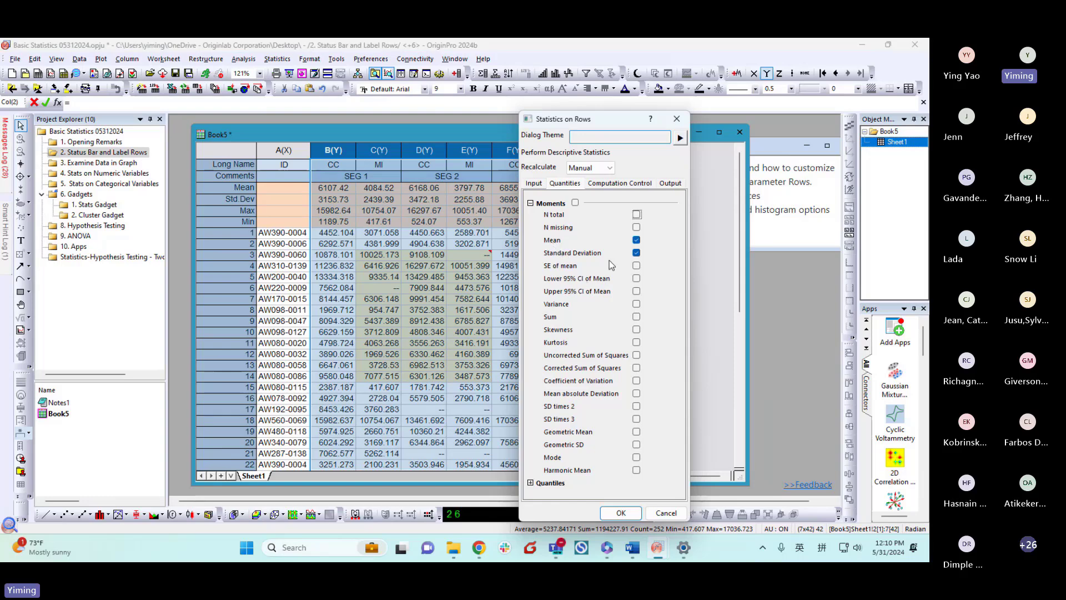
{"action": "left_click", "coordinate": [621, 513]}
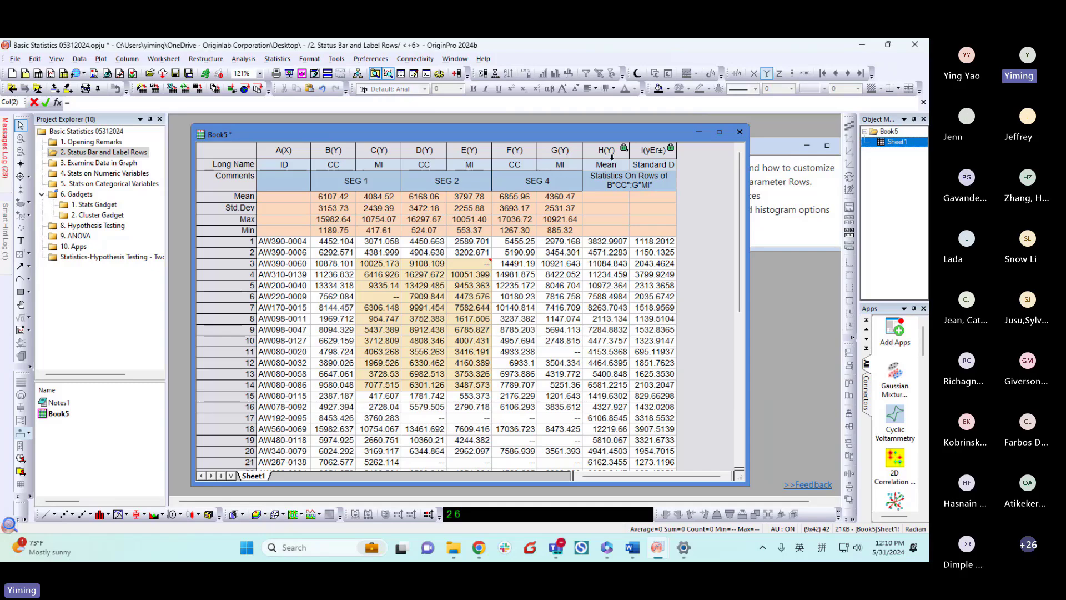
Fill the row statistics result columns H and I with a light red color.
{"action": "left_click_drag", "start_coordinate": [606, 151], "coordinate": [653, 150]}
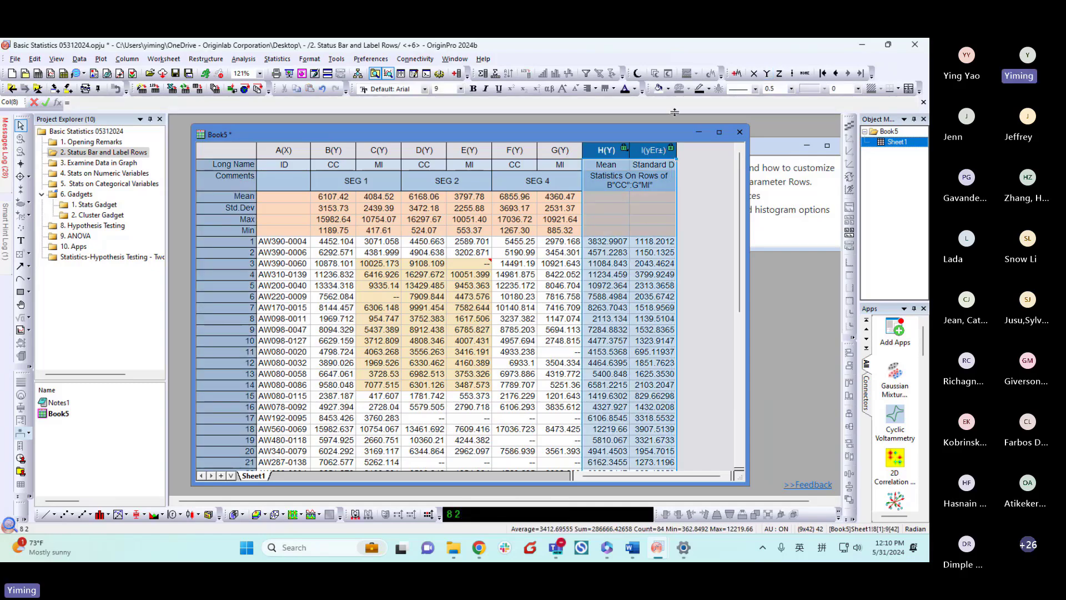
{"action": "left_click", "coordinate": [668, 89]}
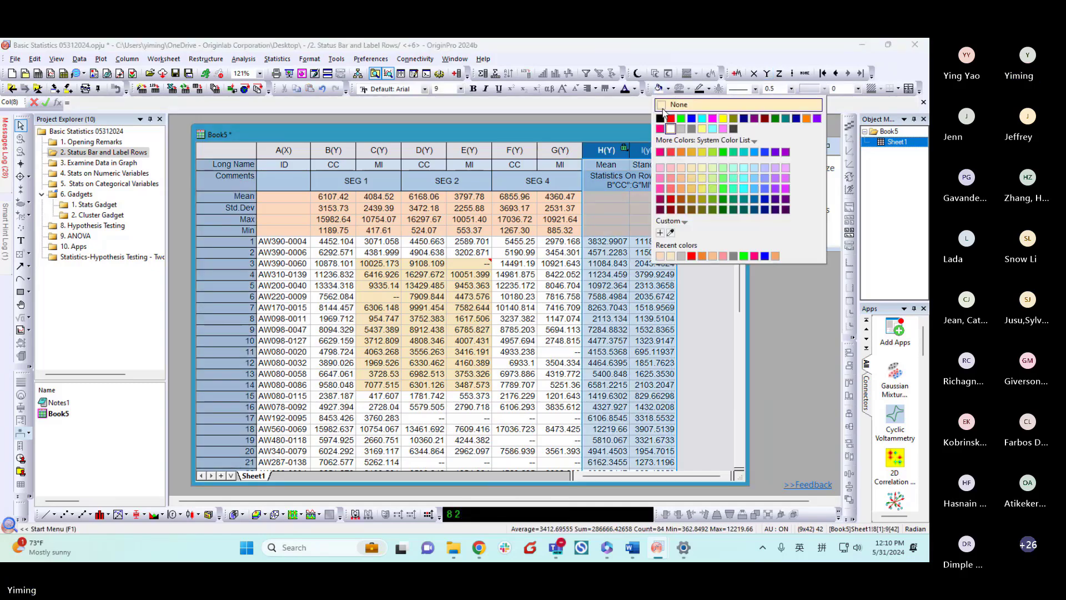
{"action": "left_click", "coordinate": [671, 180]}
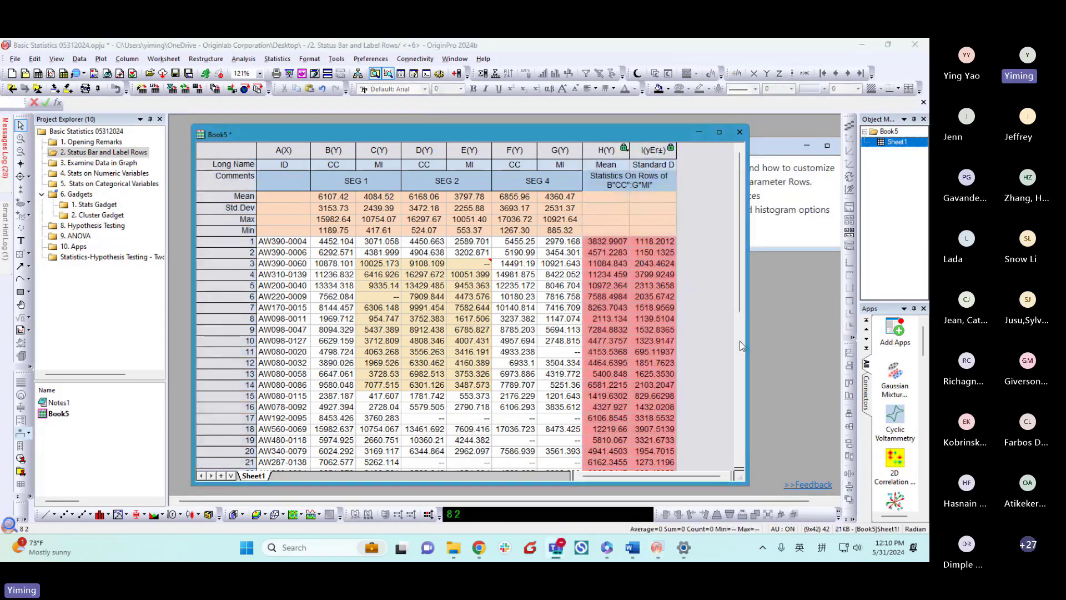
Nudge the Book5 window slightly and add sparklines to columns B through G.
{"action": "left_click_drag", "start_coordinate": [497, 132], "coordinate": [505, 131]}
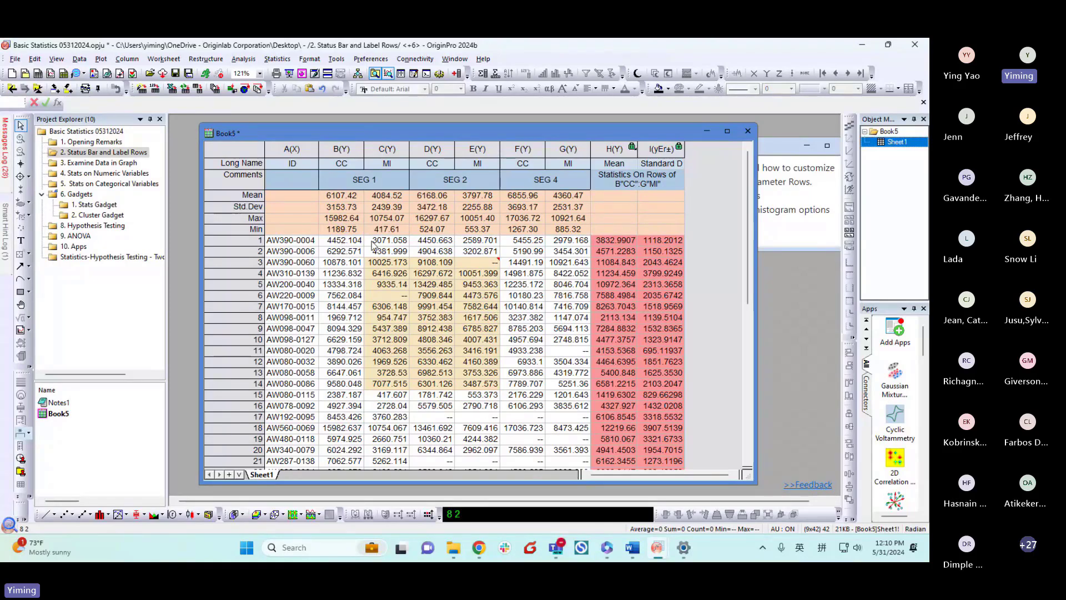
{"action": "left_click_drag", "start_coordinate": [341, 151], "coordinate": [554, 145]}
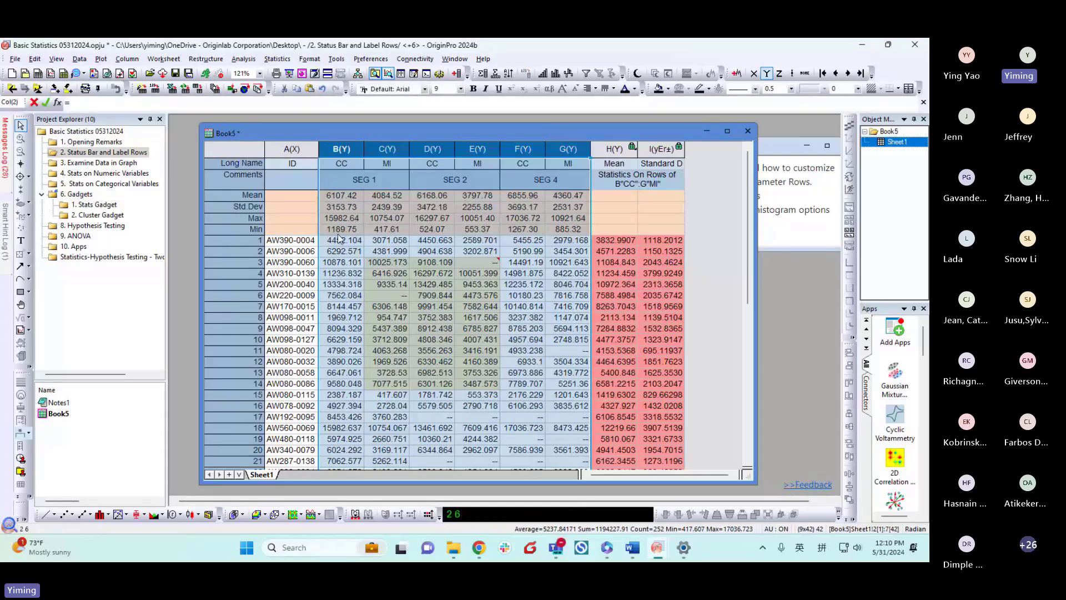
{"action": "left_click_drag", "start_coordinate": [347, 150], "coordinate": [558, 145]}
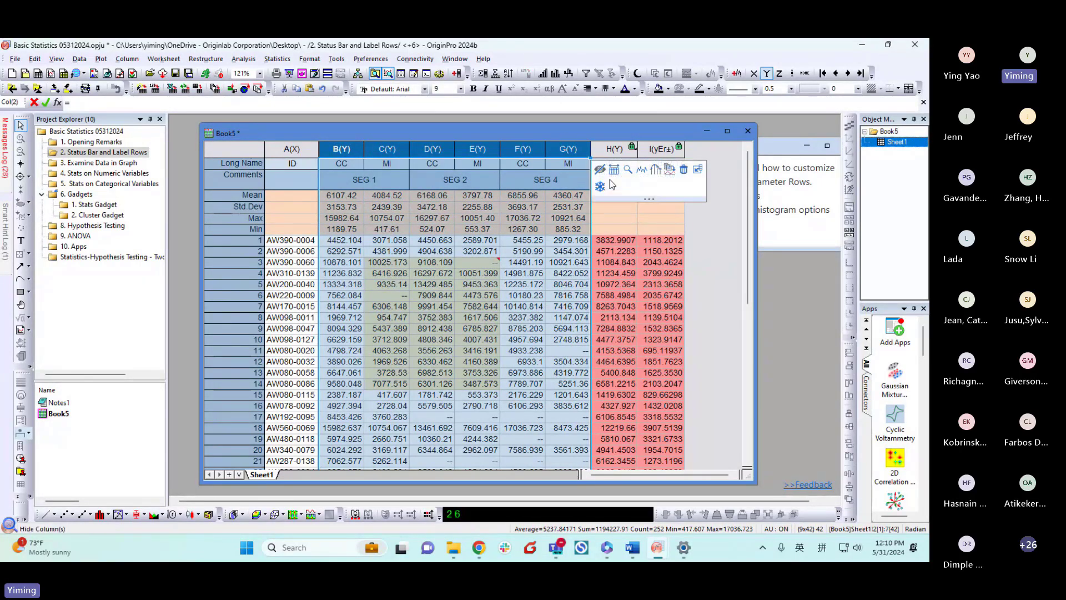
{"action": "left_click", "coordinate": [642, 174]}
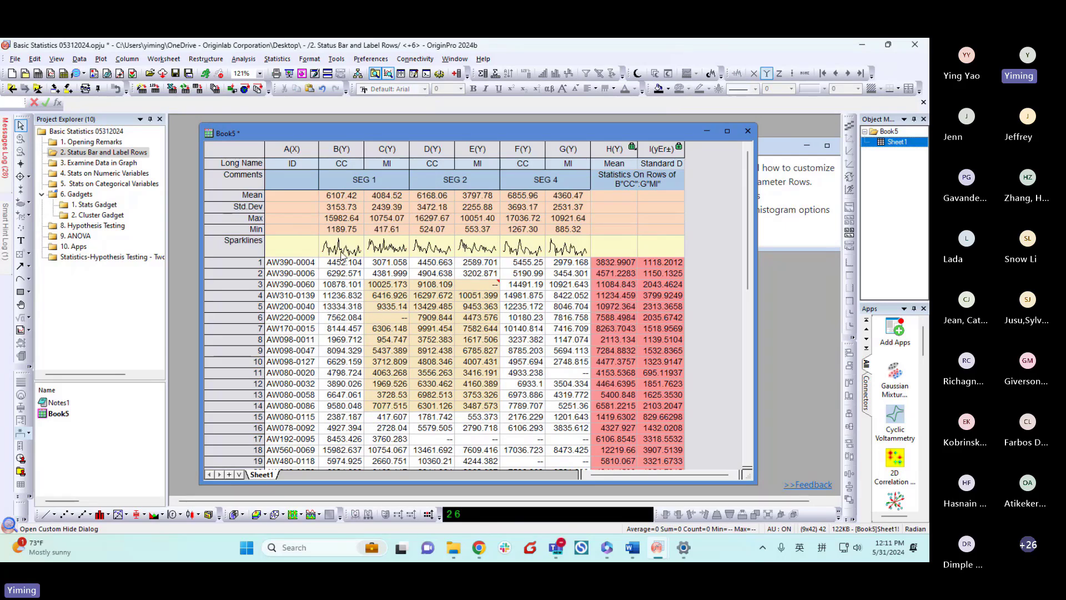
Change the sparklines of columns B to G to the Histogram plot type and preview them enlarged.
{"action": "left_click_drag", "start_coordinate": [341, 255], "coordinate": [556, 247]}
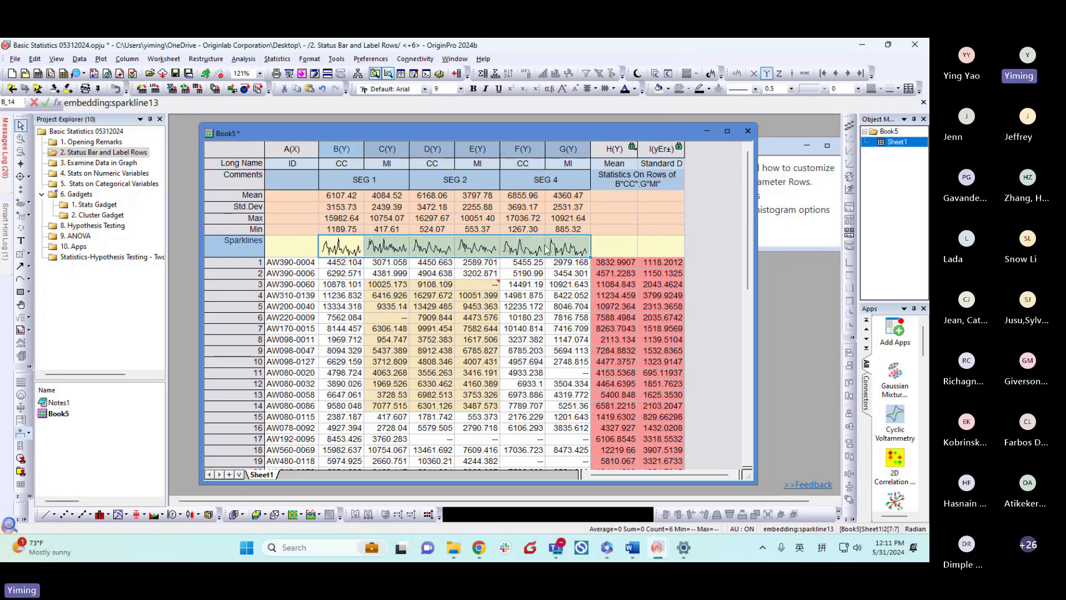
{"action": "right_click", "coordinate": [530, 247]}
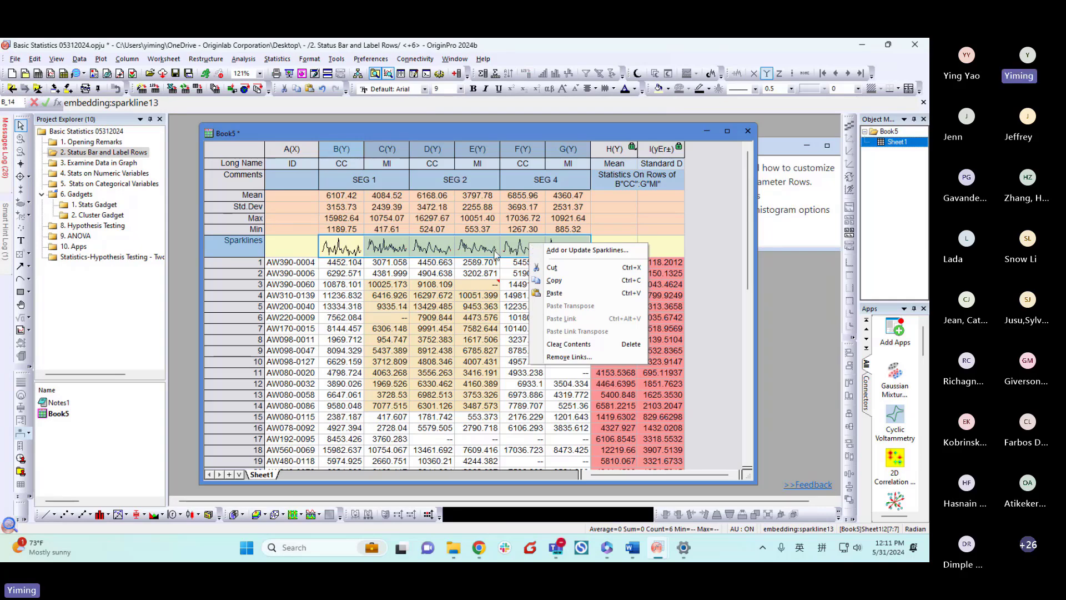
{"action": "left_click", "coordinate": [582, 255]}
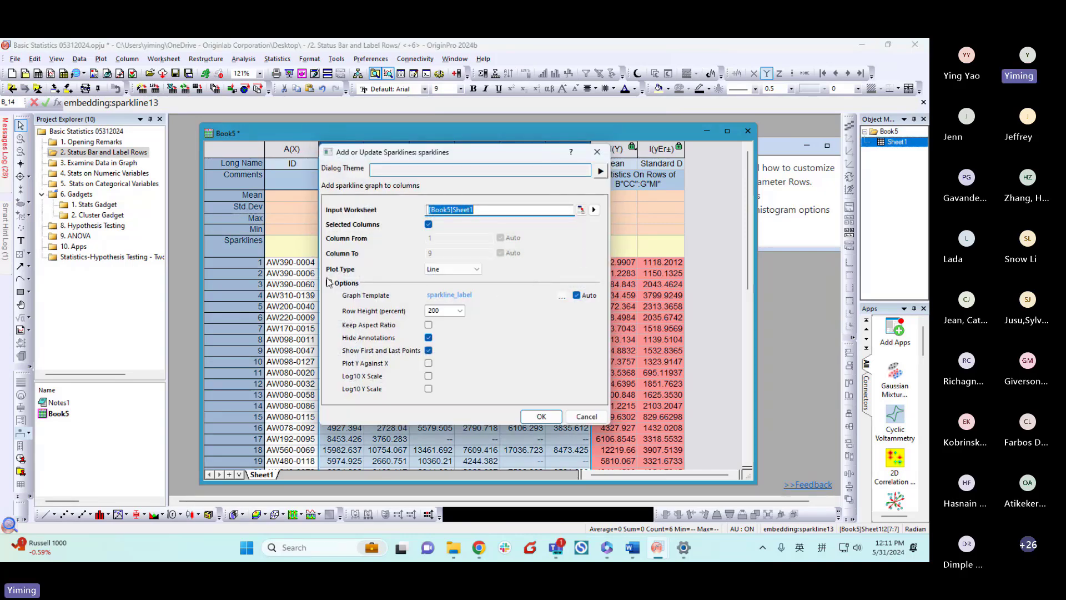
{"action": "left_click", "coordinate": [469, 270]}
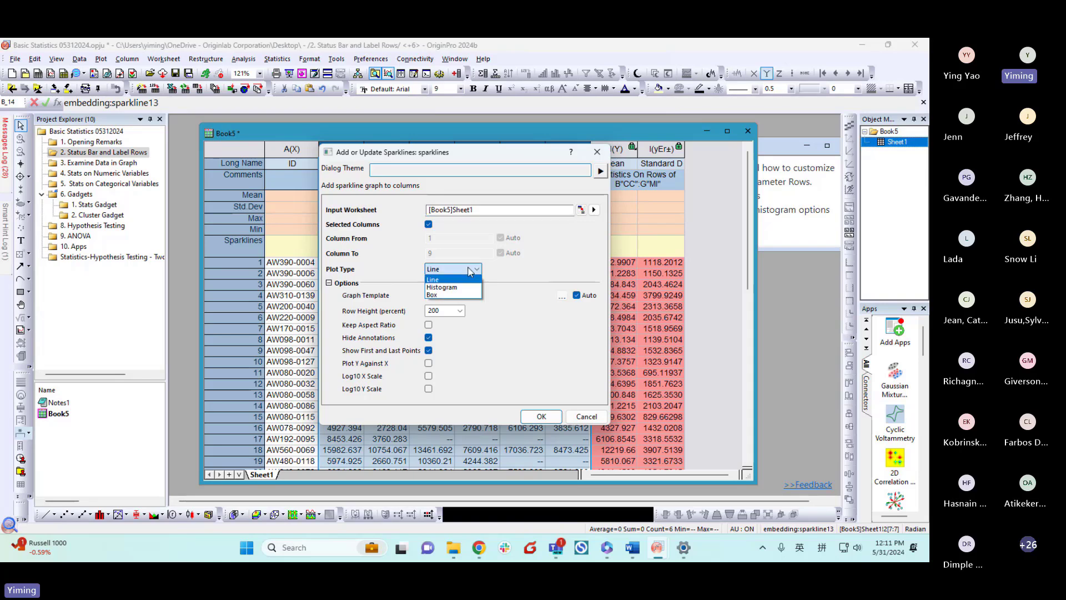
{"action": "left_click", "coordinate": [463, 287]}
{"action": "left_click", "coordinate": [539, 418]}
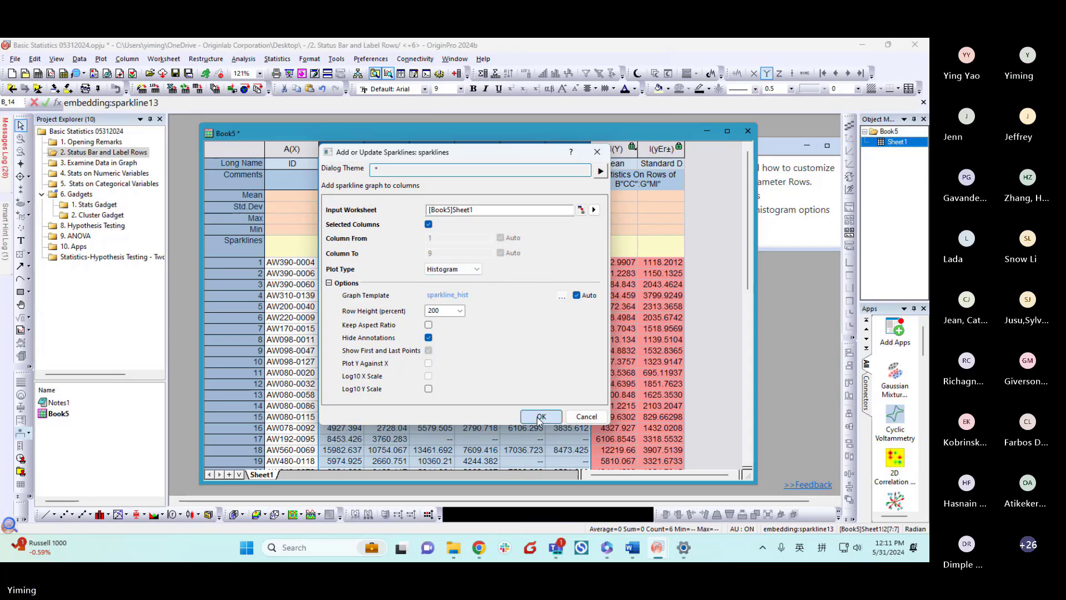
{"action": "left_click", "coordinate": [708, 266]}
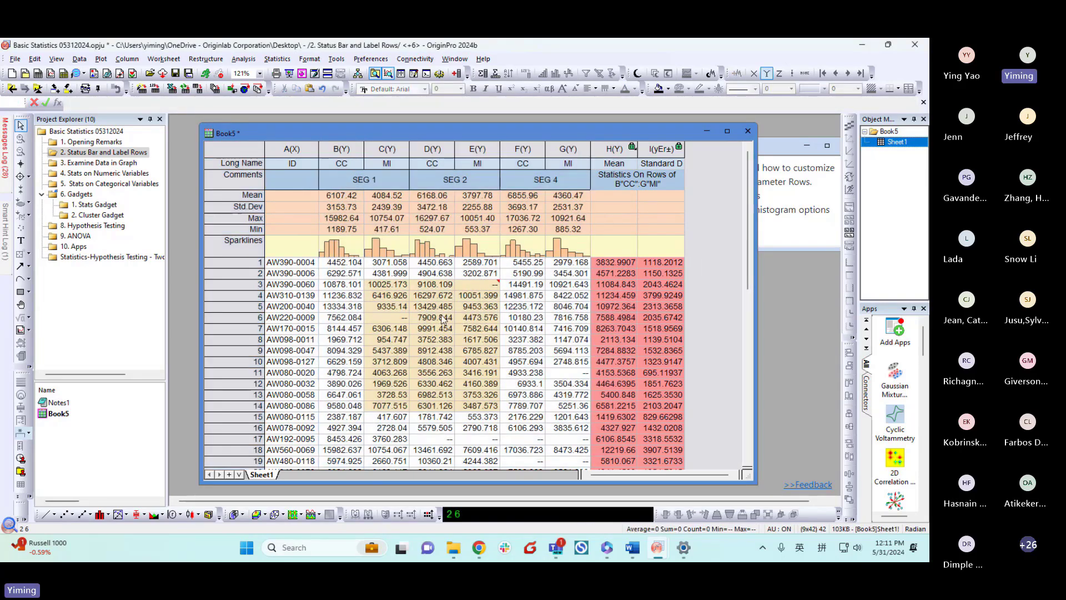
{"action": "mouse_move", "coordinate": [345, 256]}
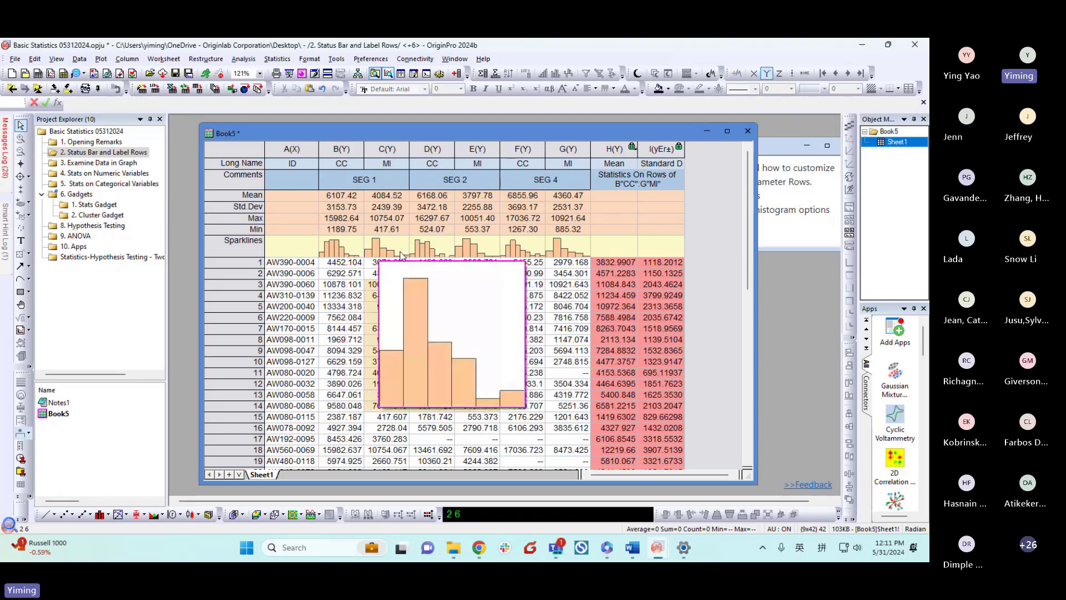
{"action": "mouse_move", "coordinate": [430, 256]}
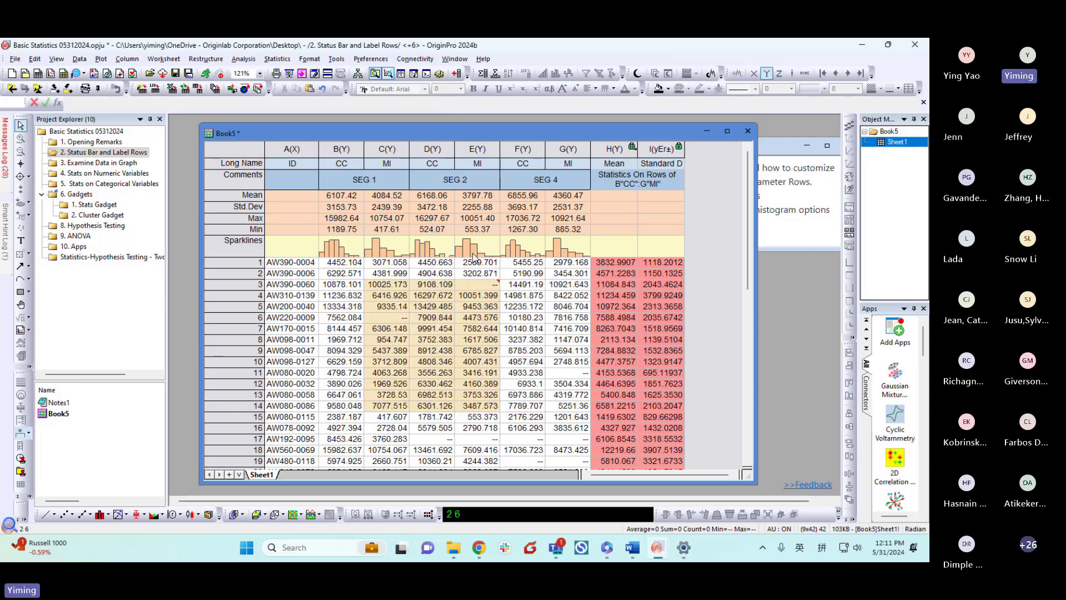
{"action": "mouse_move", "coordinate": [474, 254]}
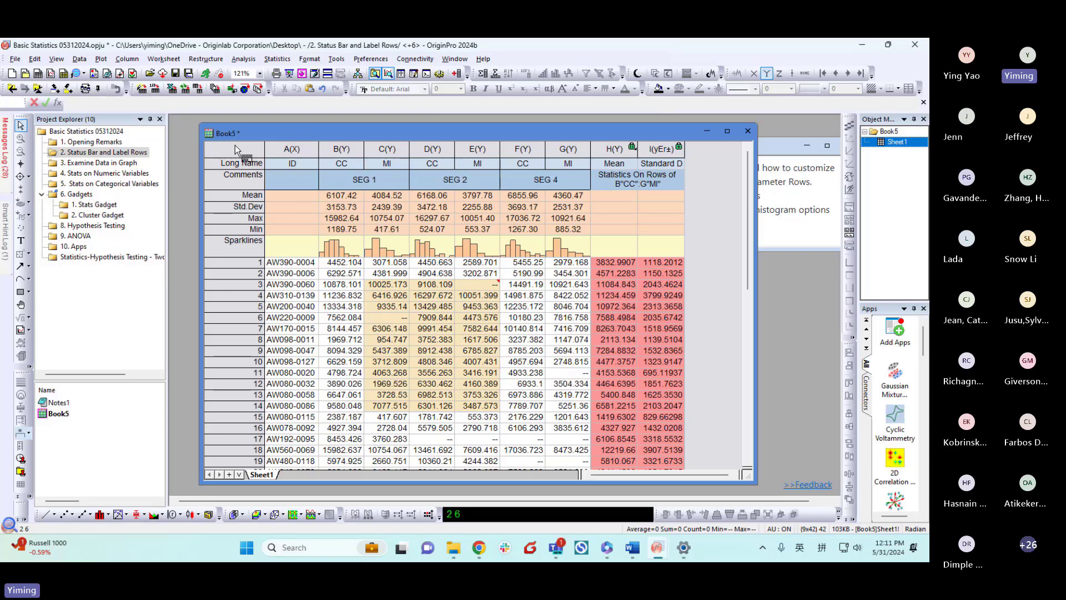
Switch the Book5 worksheet to Column List View to inspect its statistics and sparklines, and return to the normal worksheet view.
{"action": "left_click", "coordinate": [57, 59]}
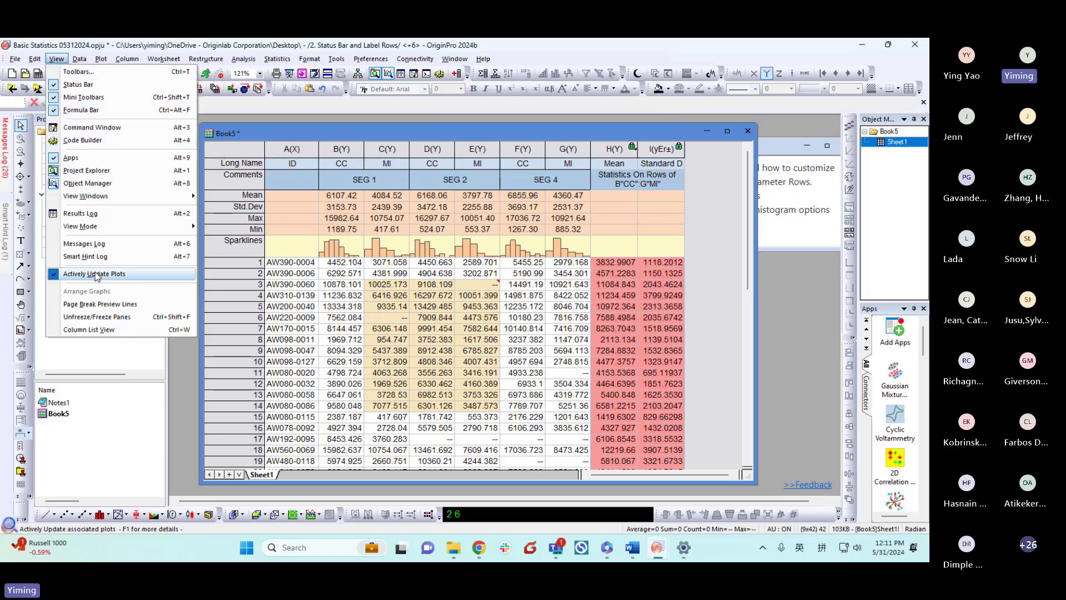
{"action": "left_click", "coordinate": [90, 330]}
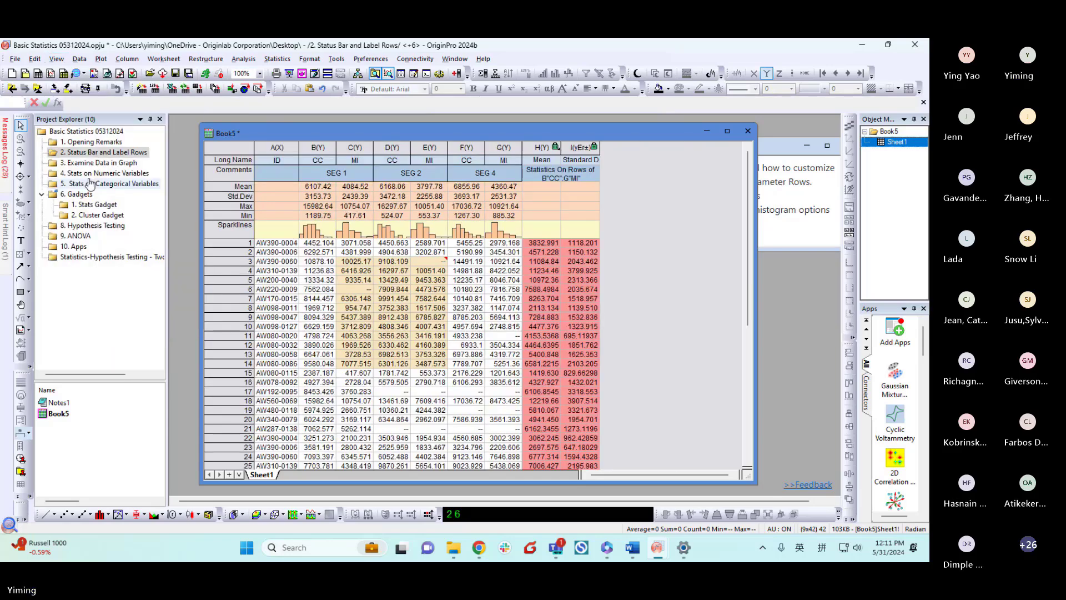
{"action": "left_click", "coordinate": [59, 58]}
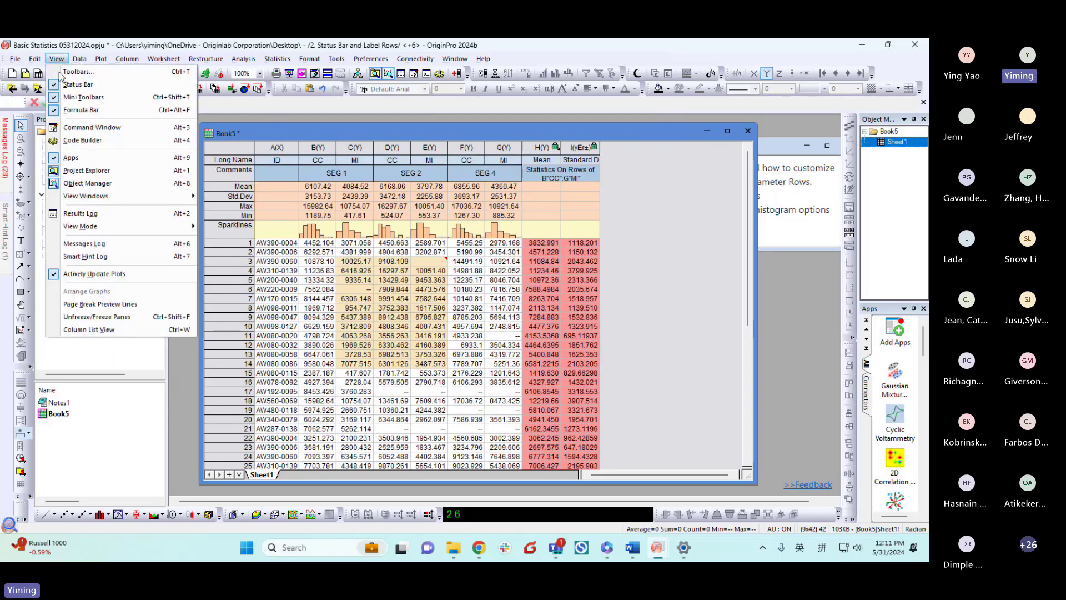
{"action": "left_click", "coordinate": [90, 329]}
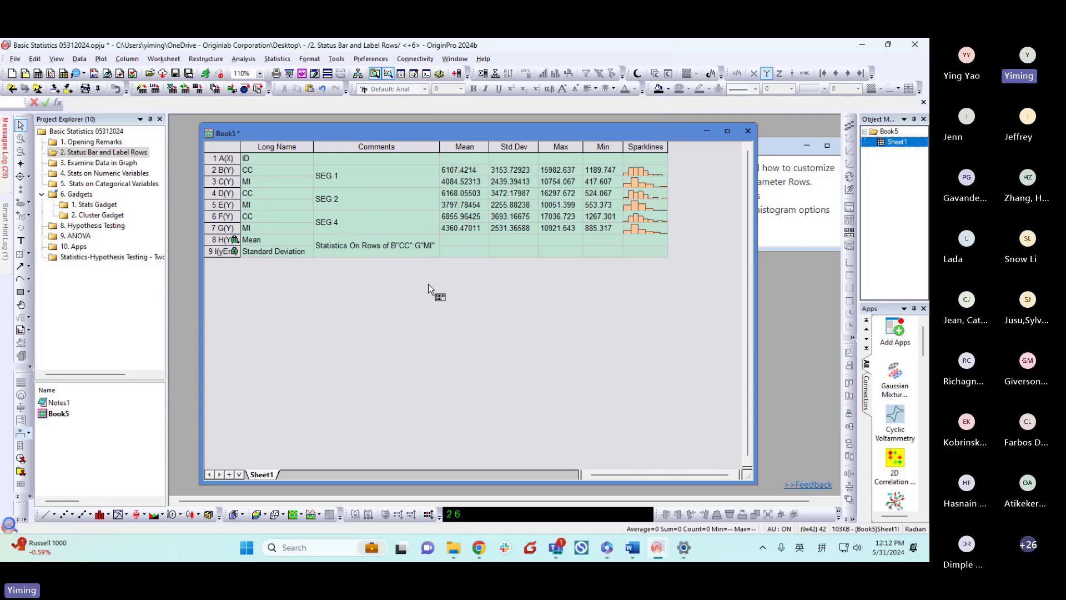
{"action": "scroll", "coordinate": [429, 282], "scroll_direction": "down", "scroll_amount": 1}
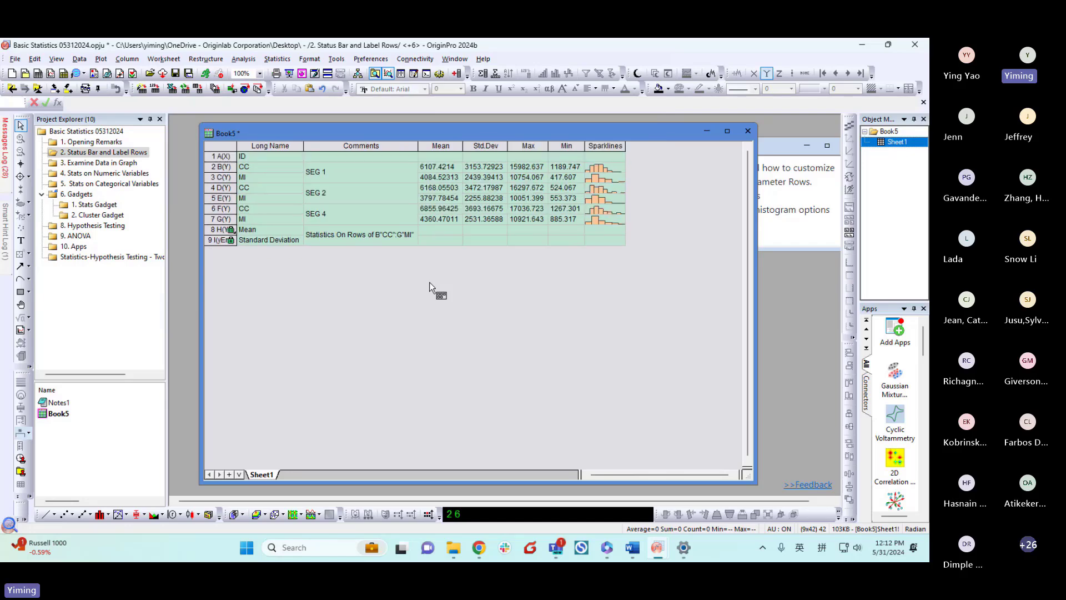
{"action": "key", "text": "ctrl+w"}
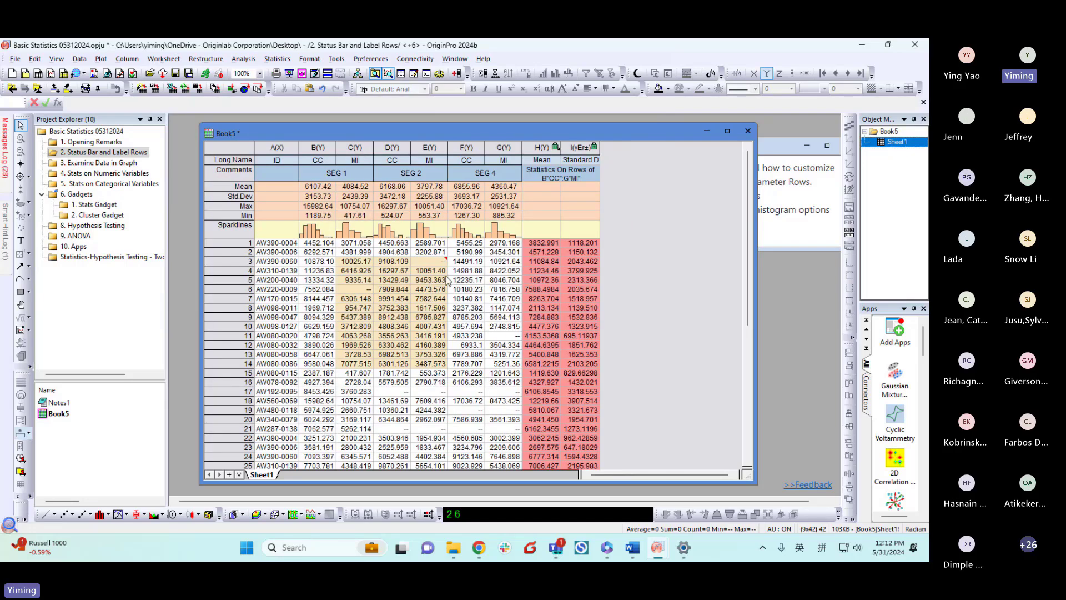
{"action": "key", "text": "ctrl+w"}
{"action": "key", "text": "ctrl+w"}
Narrow the Book5 window and open the "3. Examine Data in Graph" project folder with its automobile.dat workbook.
{"action": "left_click_drag", "start_coordinate": [755, 482], "coordinate": [659, 481]}
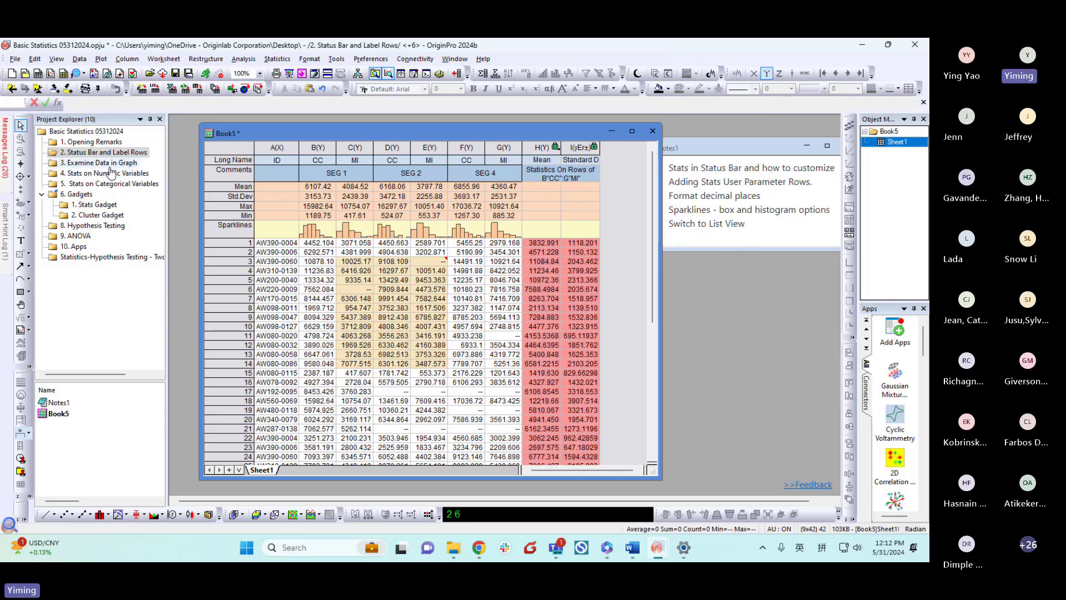
{"action": "left_click", "coordinate": [97, 163]}
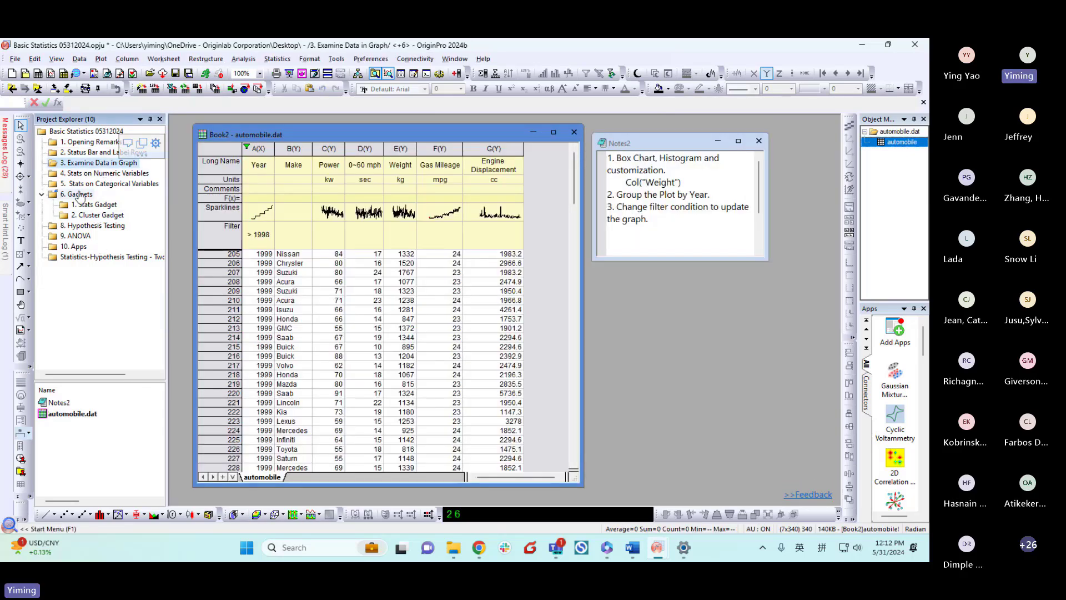
{"action": "left_click_drag", "start_coordinate": [446, 138], "coordinate": [437, 137]}
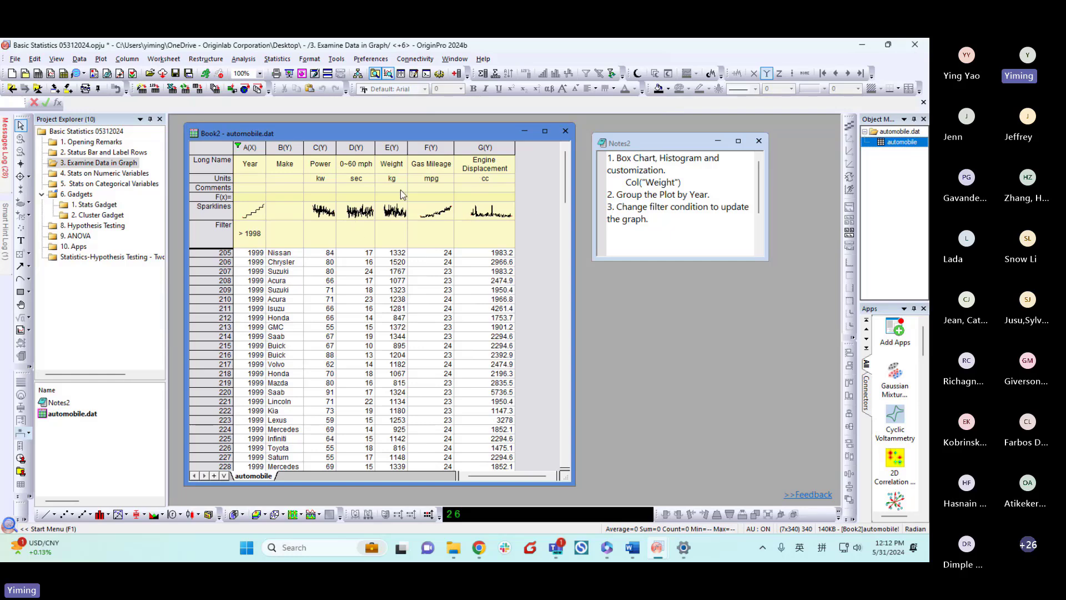
Plot the Weight column E of automobile.dat as a Box Chart and enlarge the resulting graph window.
{"action": "left_click", "coordinate": [391, 147]}
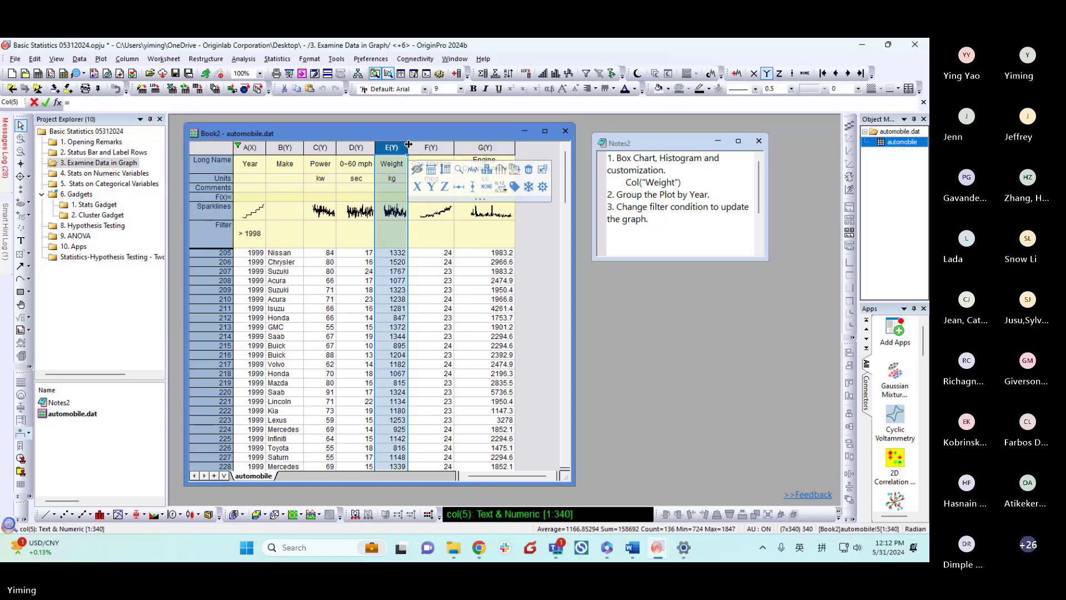
{"action": "left_click_drag", "start_coordinate": [408, 146], "coordinate": [420, 146]}
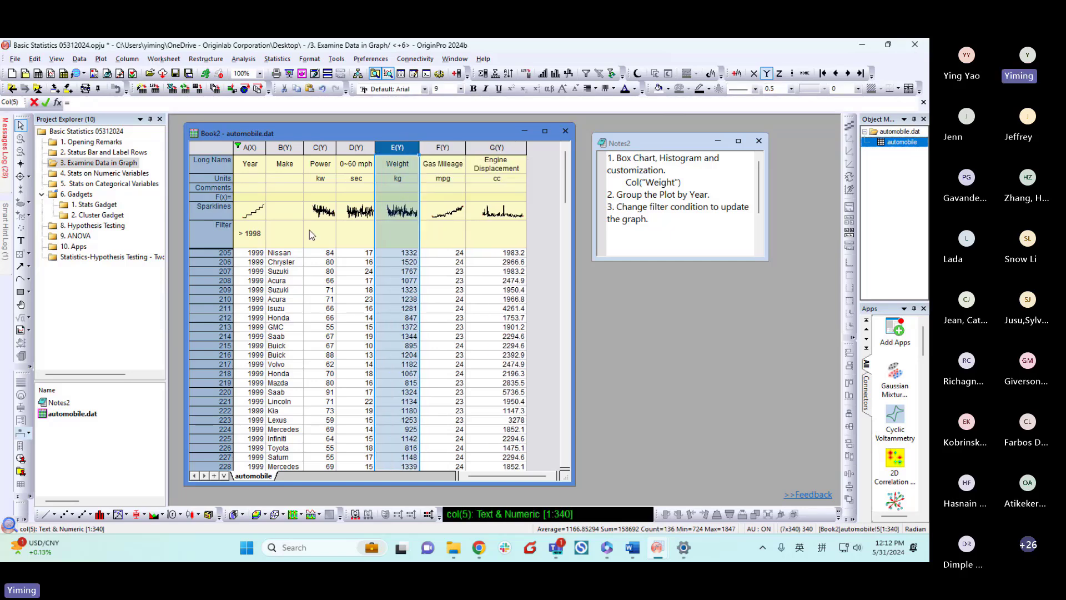
{"action": "left_click", "coordinate": [101, 59]}
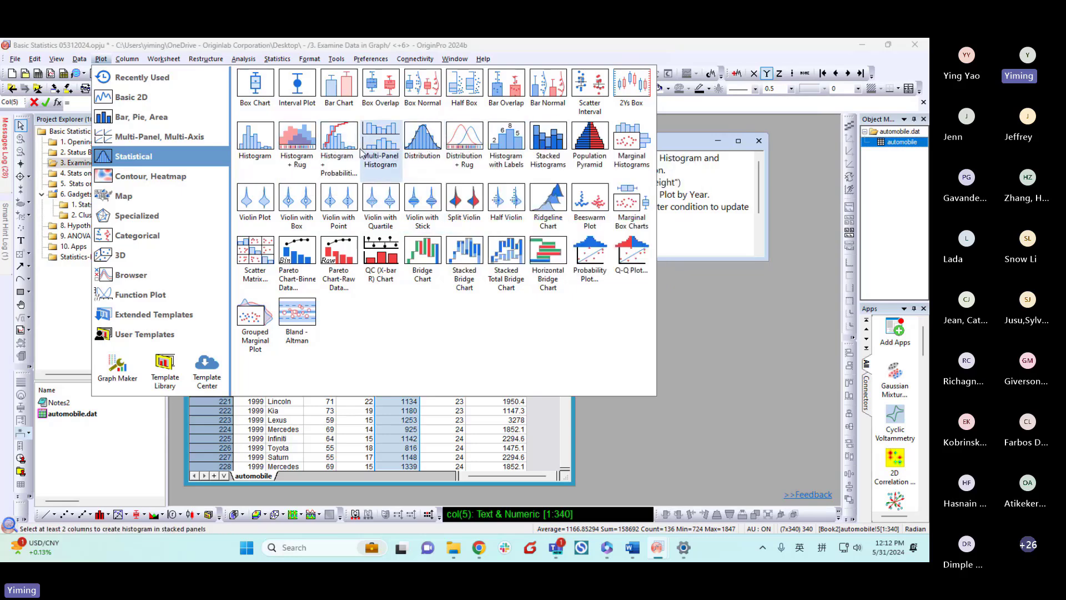
{"action": "left_click", "coordinate": [255, 89]}
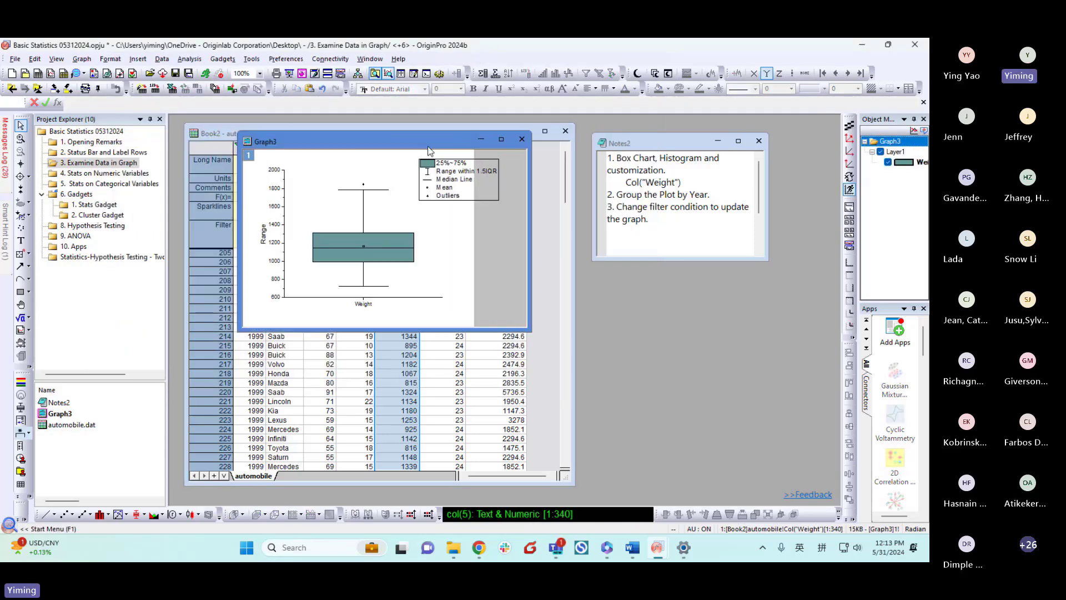
{"action": "left_click_drag", "start_coordinate": [428, 150], "coordinate": [543, 146]}
{"action": "left_click_drag", "start_coordinate": [644, 325], "coordinate": [772, 478]}
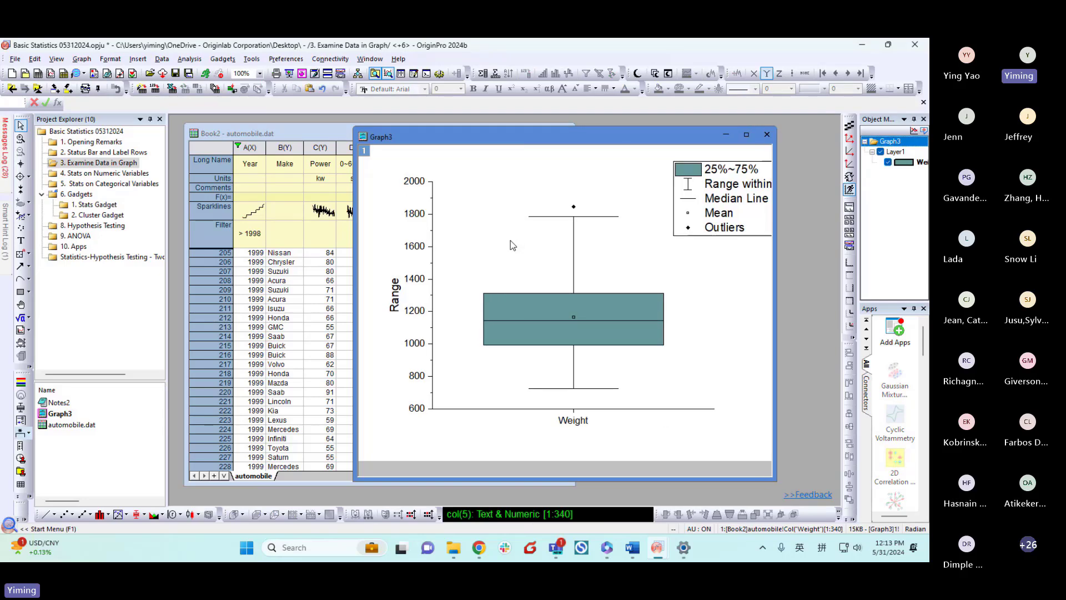
Give the Weight box plot a gray border color and set its fill color to Auto.
{"action": "left_click", "coordinate": [503, 302]}
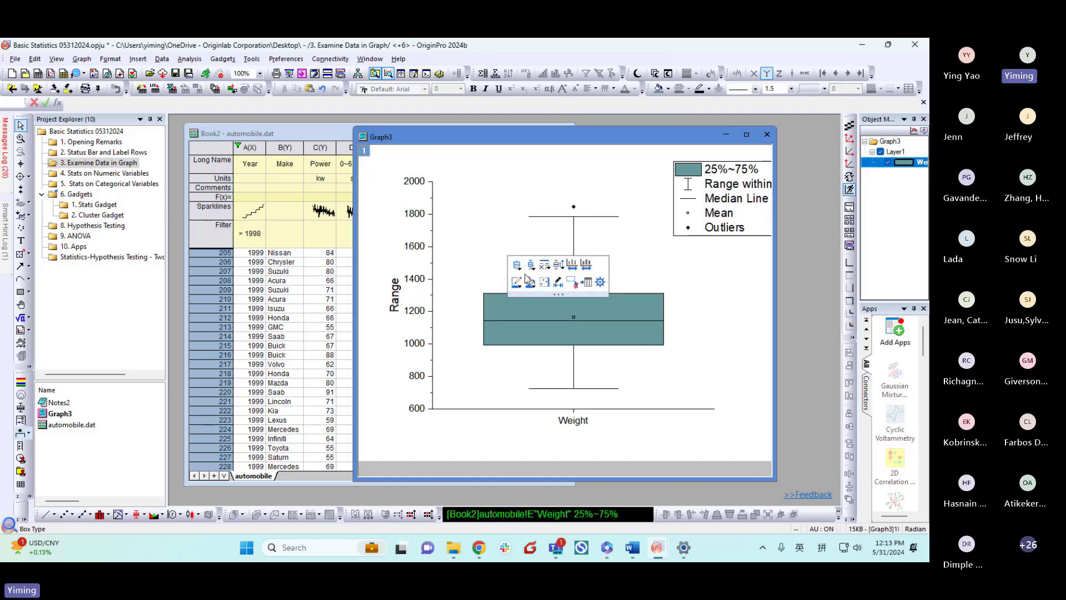
{"action": "left_click", "coordinate": [517, 283]}
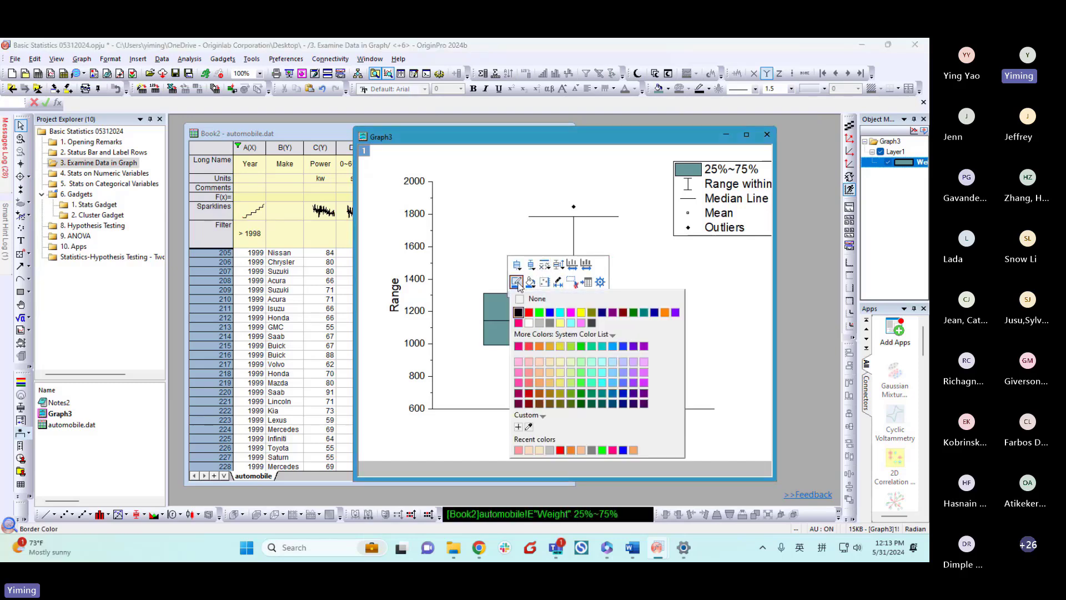
{"action": "left_click", "coordinate": [541, 324]}
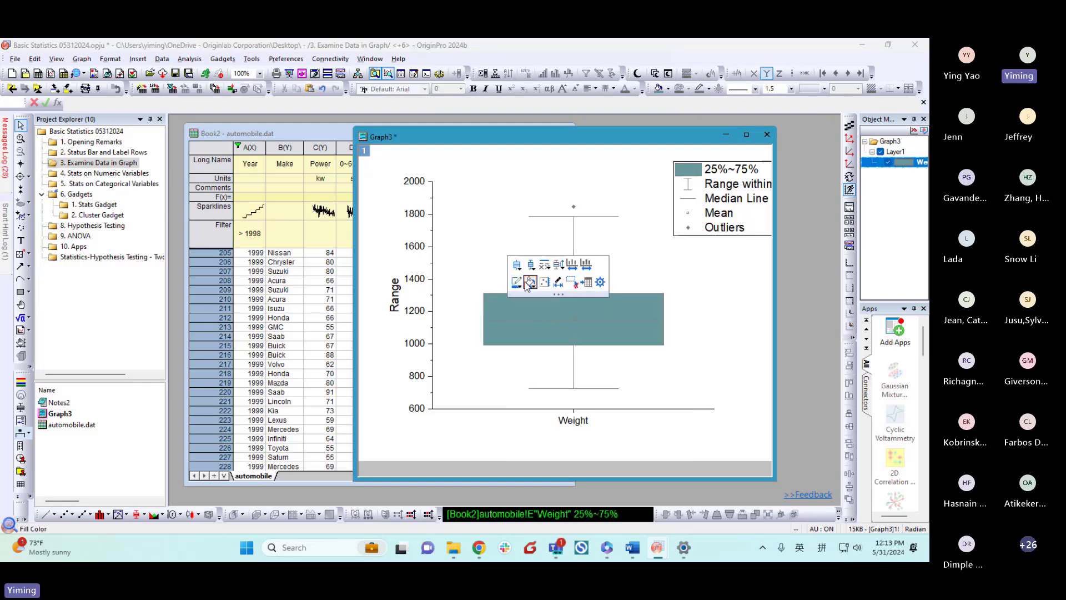
{"action": "left_click", "coordinate": [529, 283]}
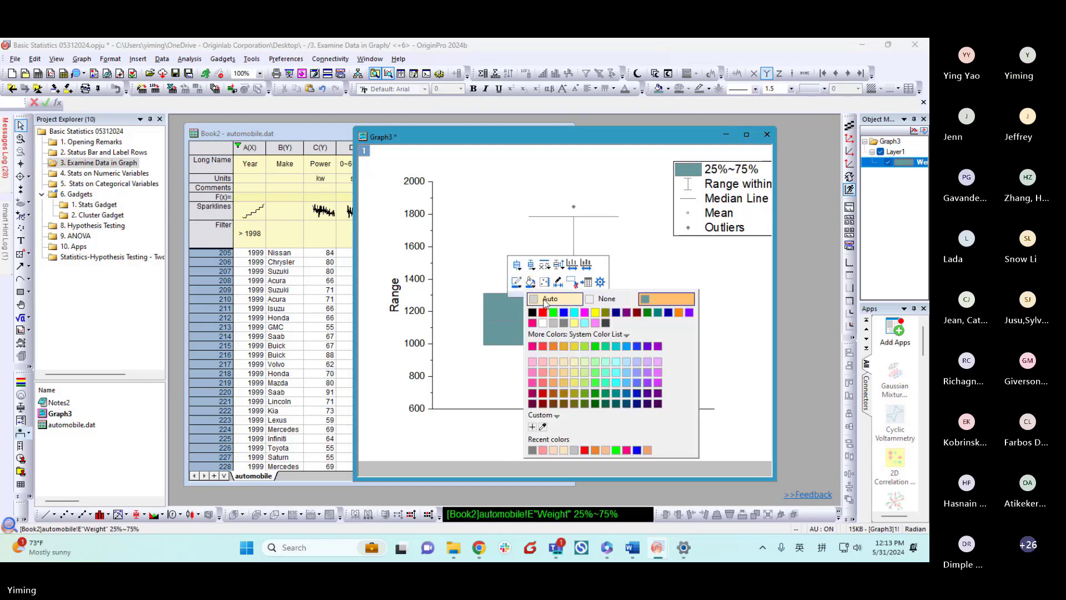
{"action": "left_click", "coordinate": [537, 310]}
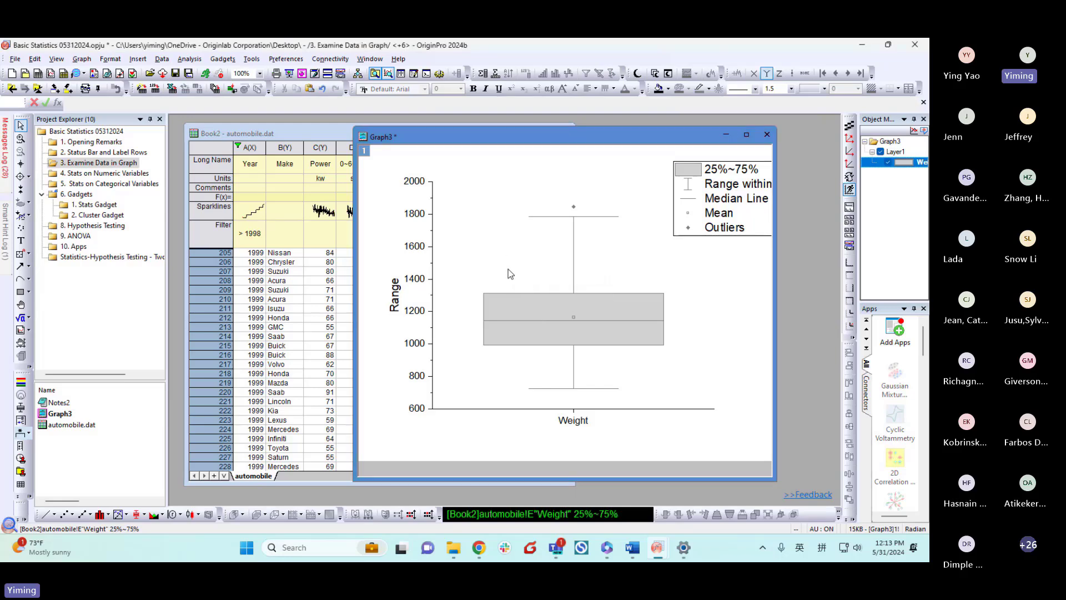
Change the Weight plot's box type to Box[Left] + Data[Right].
{"action": "mouse_move", "coordinate": [535, 304]}
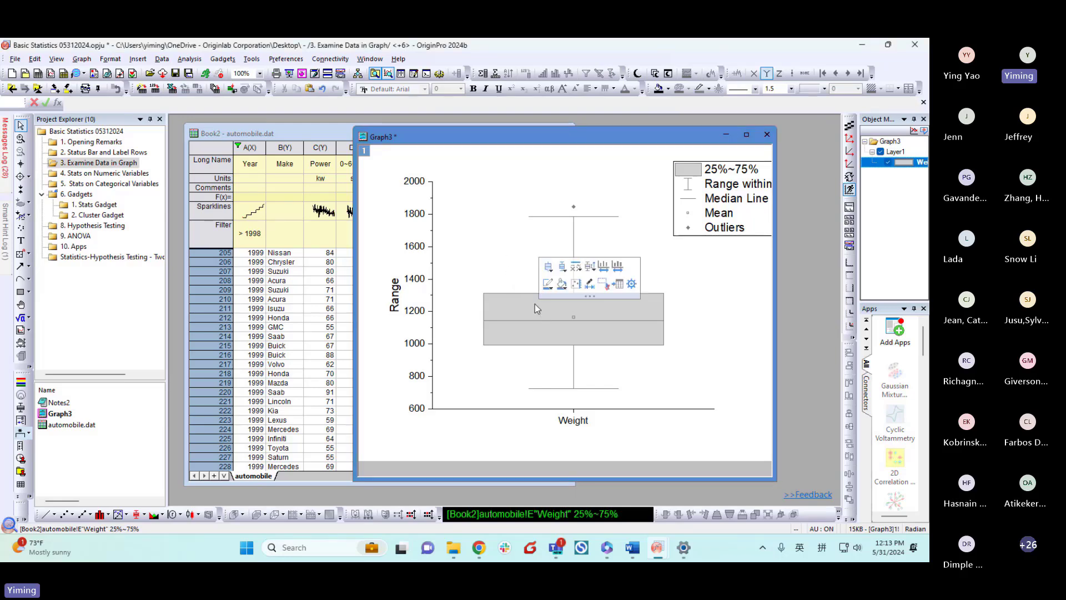
{"action": "left_click", "coordinate": [560, 269]}
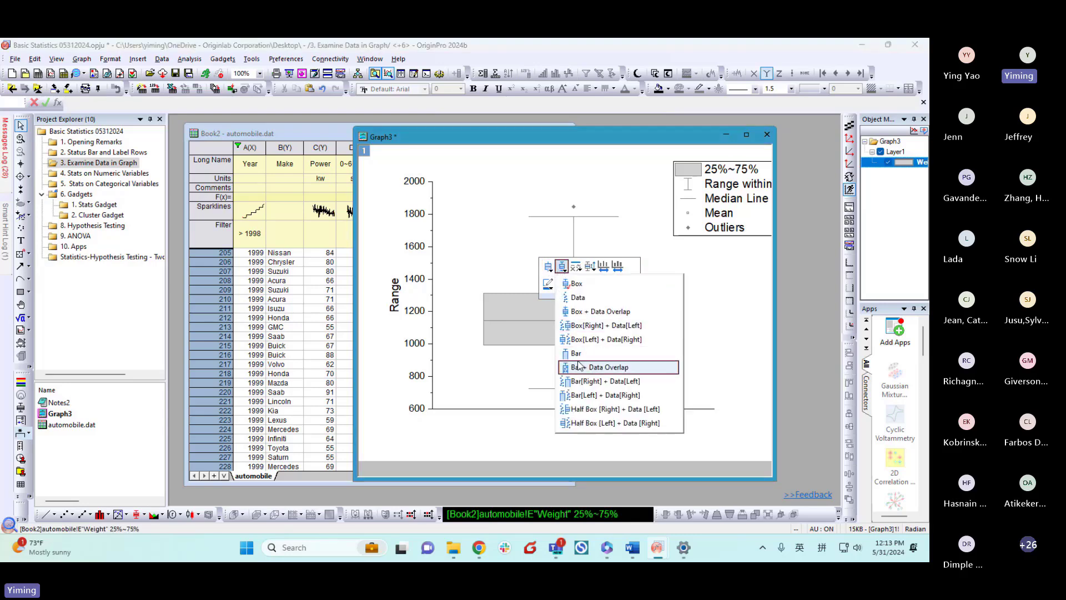
{"action": "left_click", "coordinate": [581, 339]}
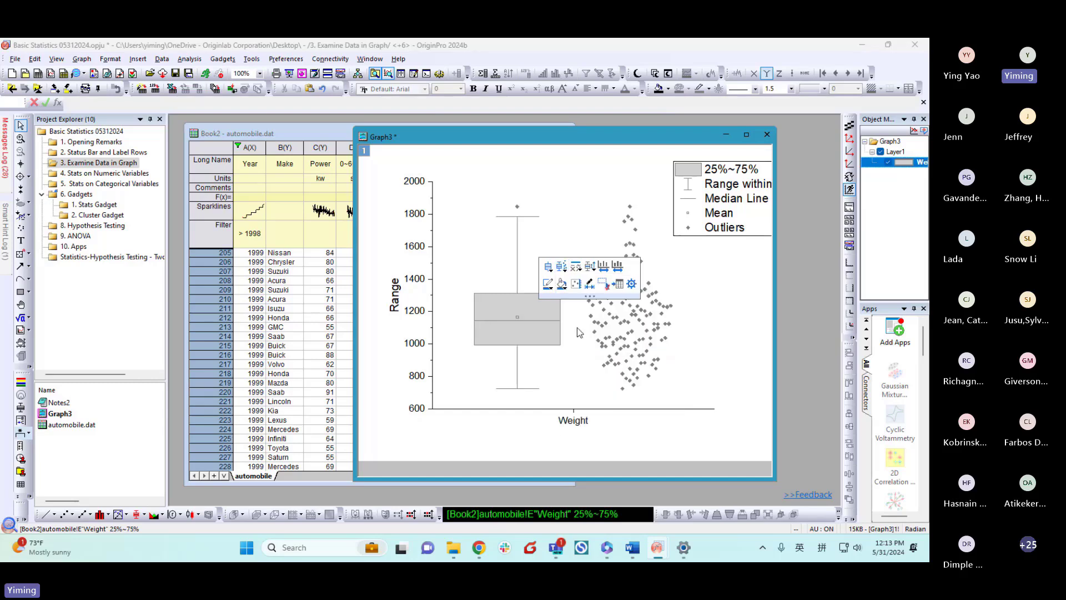
Try the Bar[Left] + Data[Right] type on the Weight plot, and restore Box[Left] + Data[Right].
{"action": "left_click", "coordinate": [562, 271]}
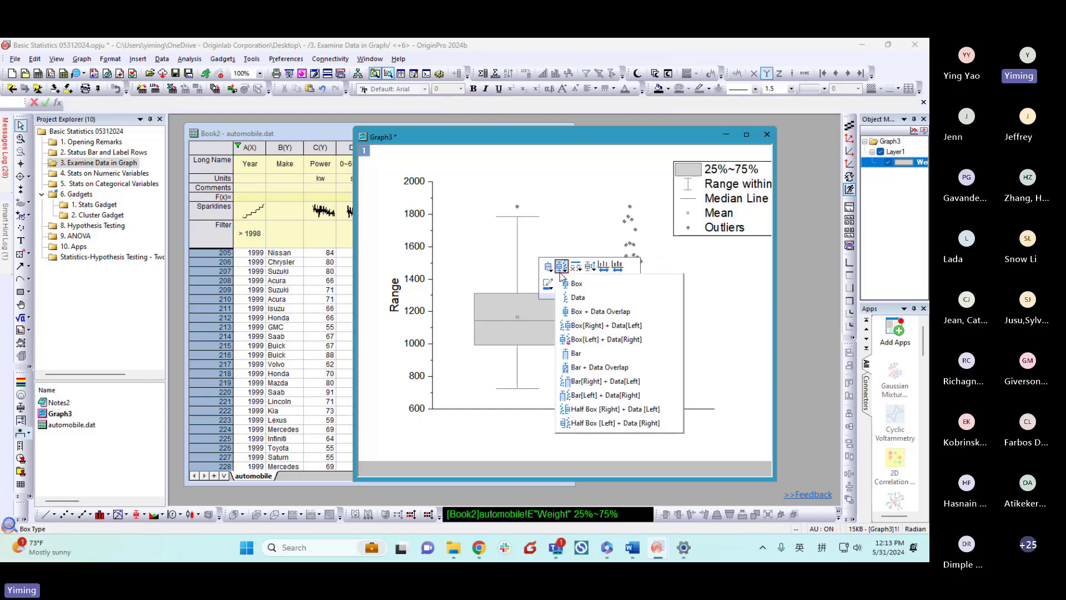
{"action": "left_click", "coordinate": [586, 395]}
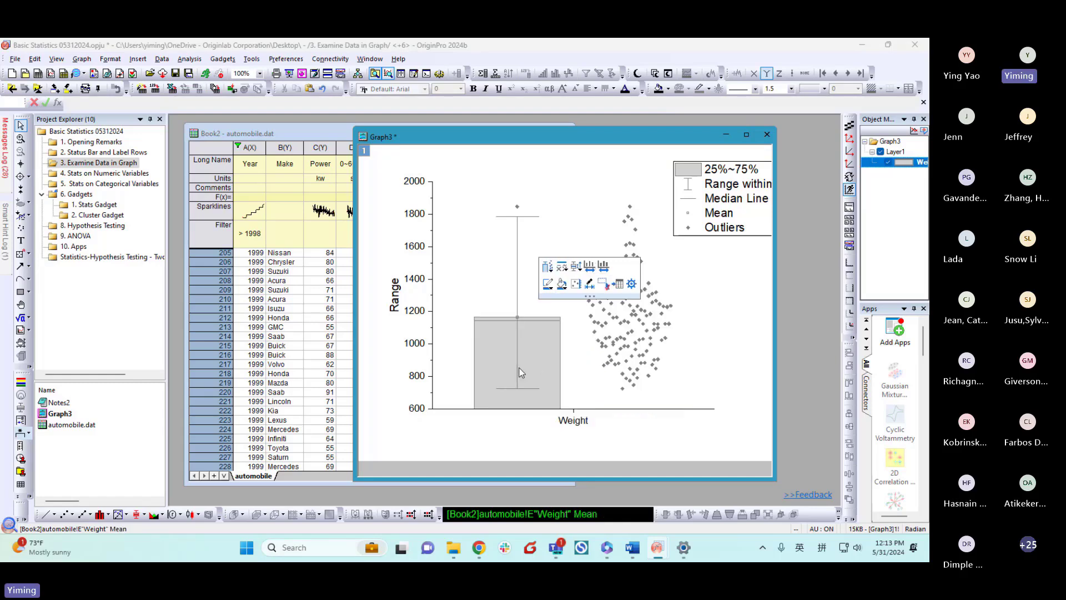
{"action": "left_click", "coordinate": [562, 270]}
{"action": "left_click", "coordinate": [579, 270]}
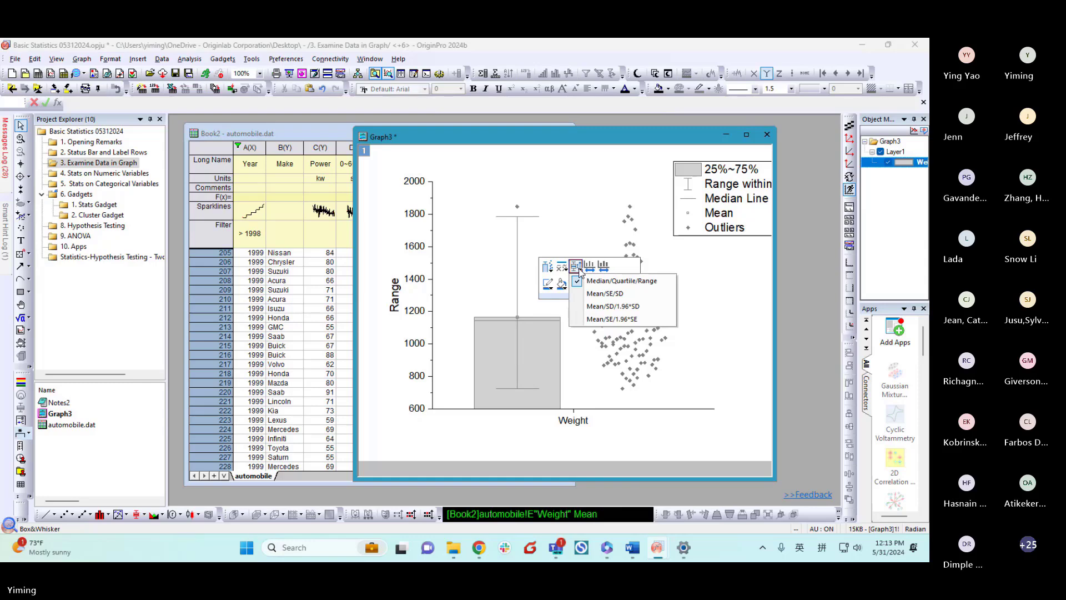
{"action": "left_click", "coordinate": [548, 267]}
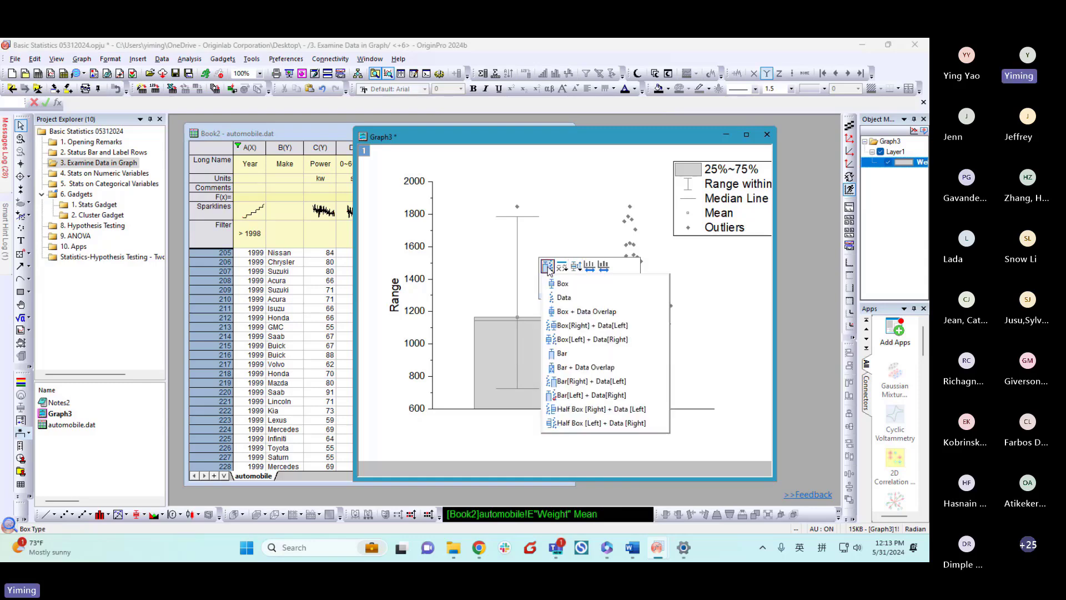
{"action": "left_click", "coordinate": [574, 338]}
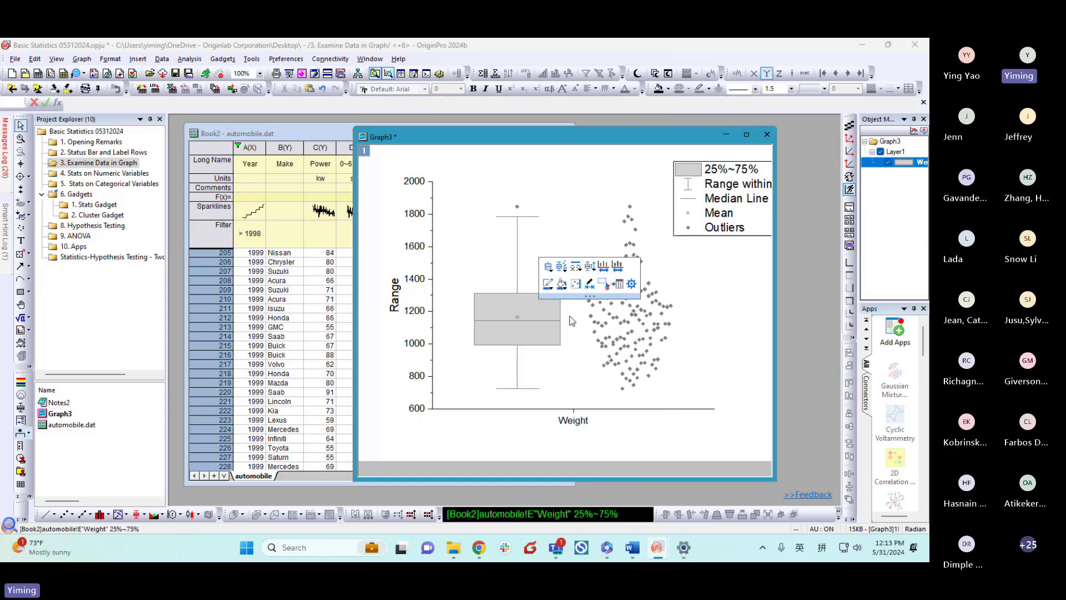
Set the Weight plot's box and whisker definition to Mean/SD/1.96*SD.
{"action": "left_click", "coordinate": [460, 307]}
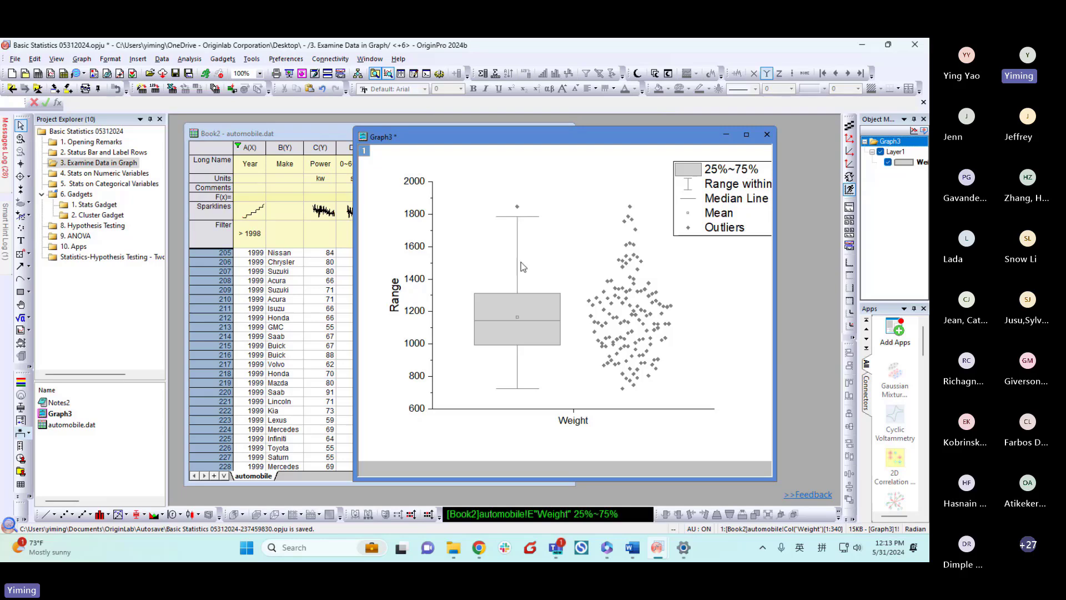
{"action": "left_click", "coordinate": [524, 294]}
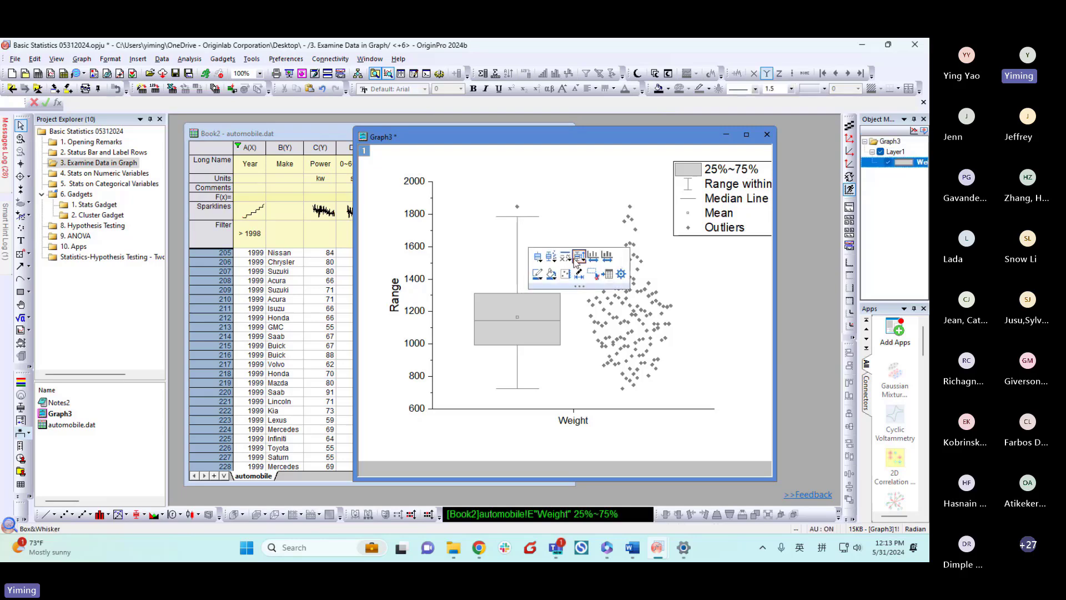
{"action": "left_click", "coordinate": [572, 258]}
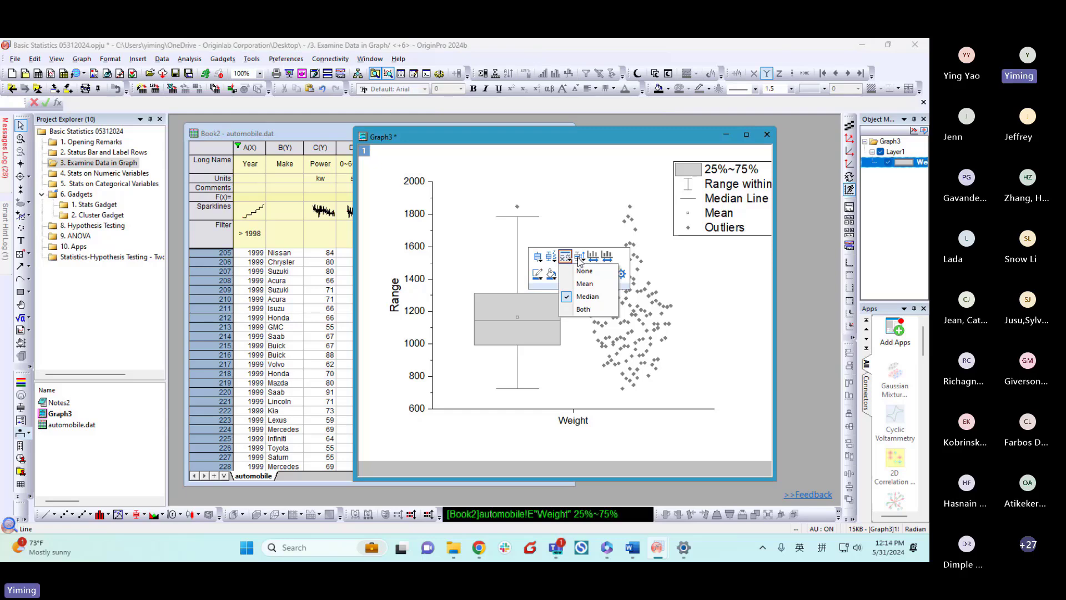
{"action": "left_click", "coordinate": [579, 258]}
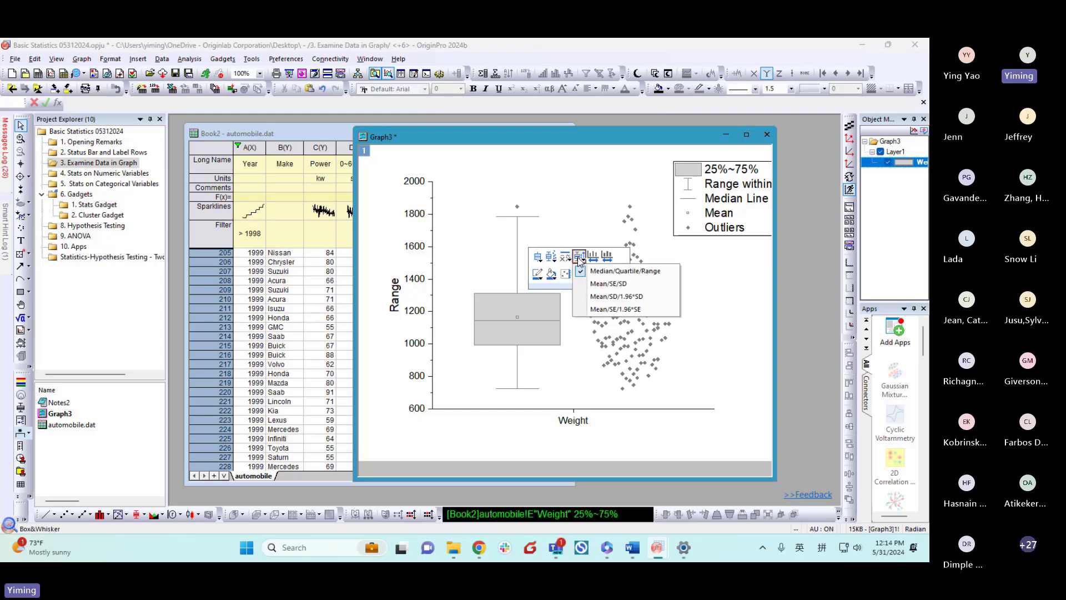
{"action": "left_click", "coordinate": [625, 297]}
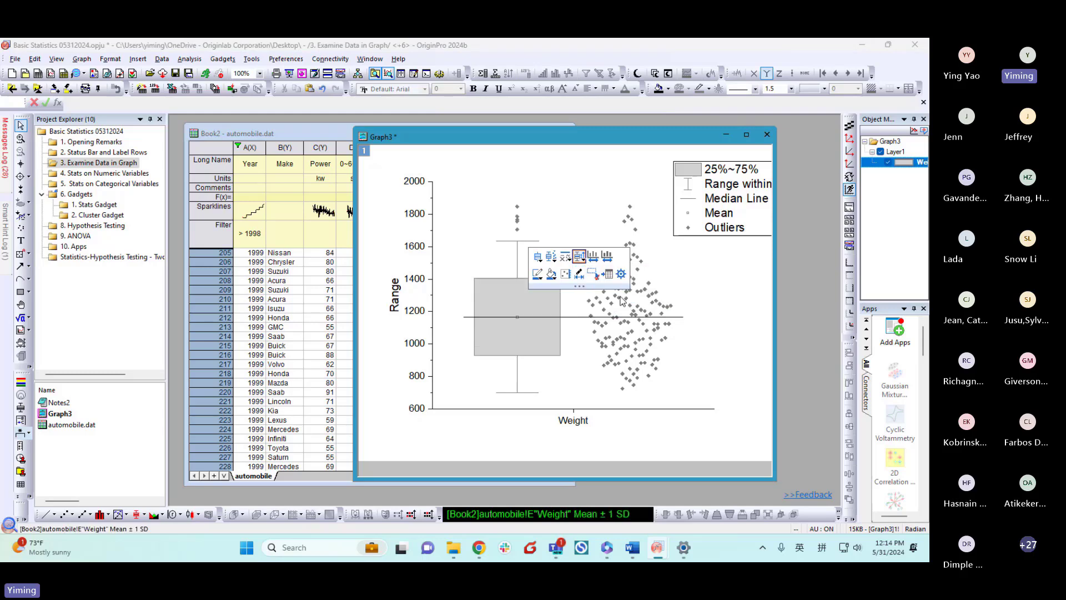
{"action": "left_click", "coordinate": [584, 373]}
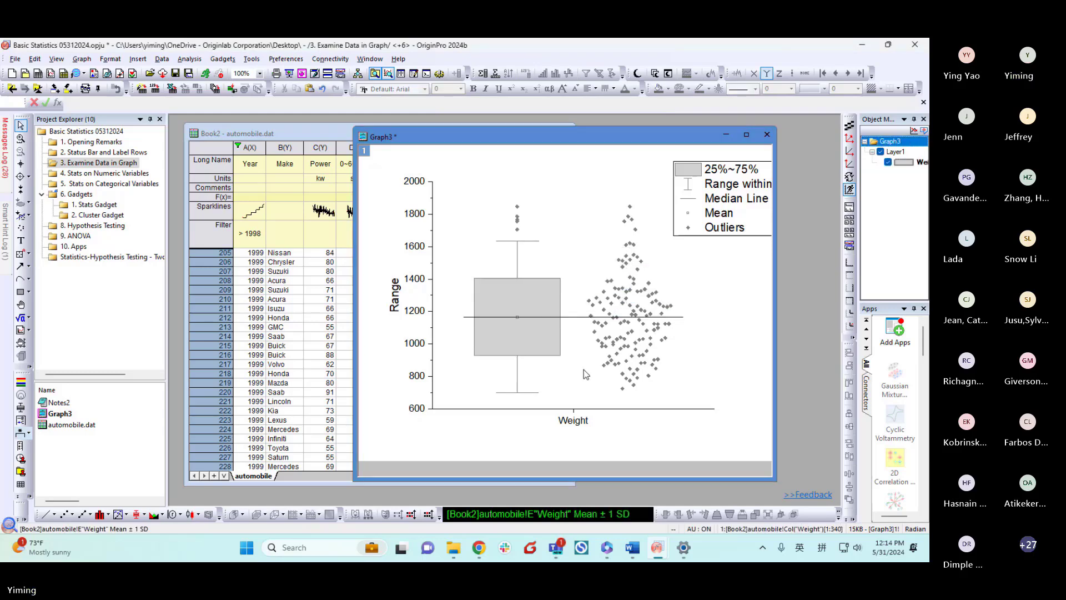
Hide the mean line of the Weight box plot and apply the change.
{"action": "double_click", "coordinate": [547, 302]}
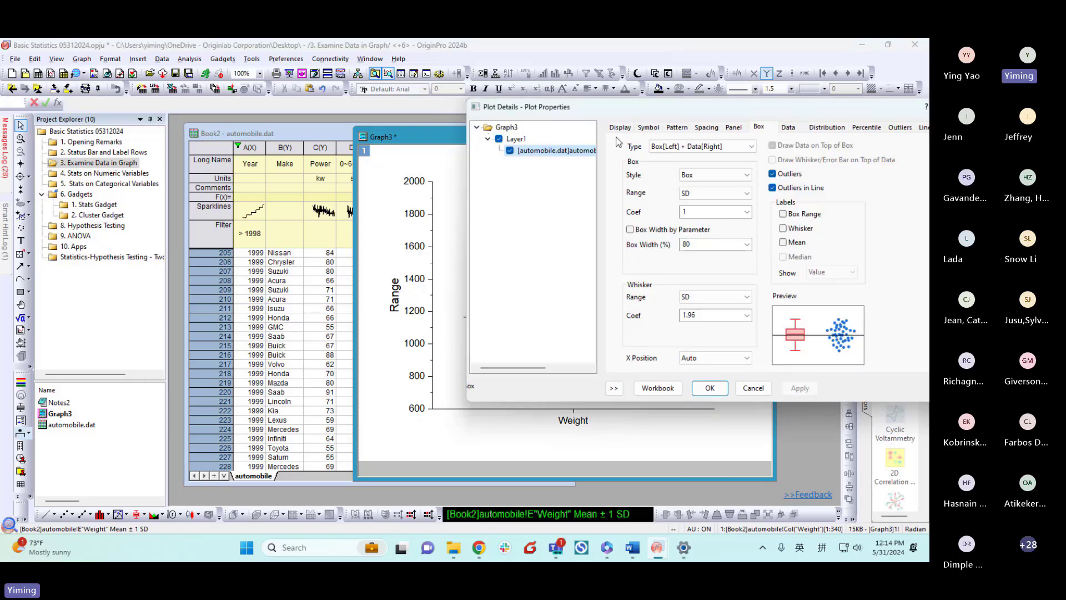
{"action": "left_click_drag", "start_coordinate": [632, 106], "coordinate": [278, 102]}
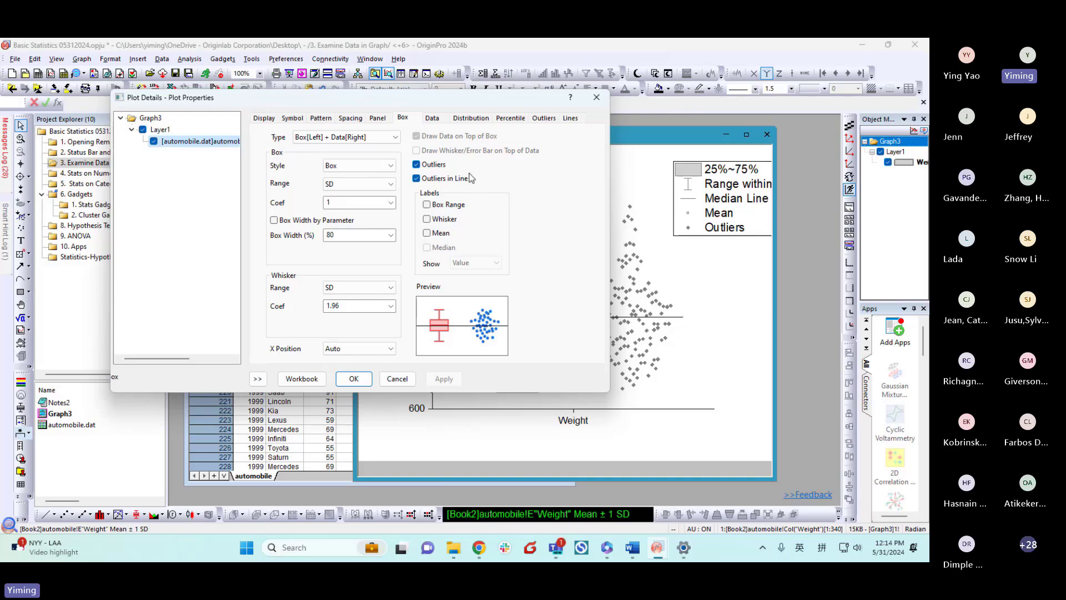
{"action": "left_click", "coordinate": [570, 118]}
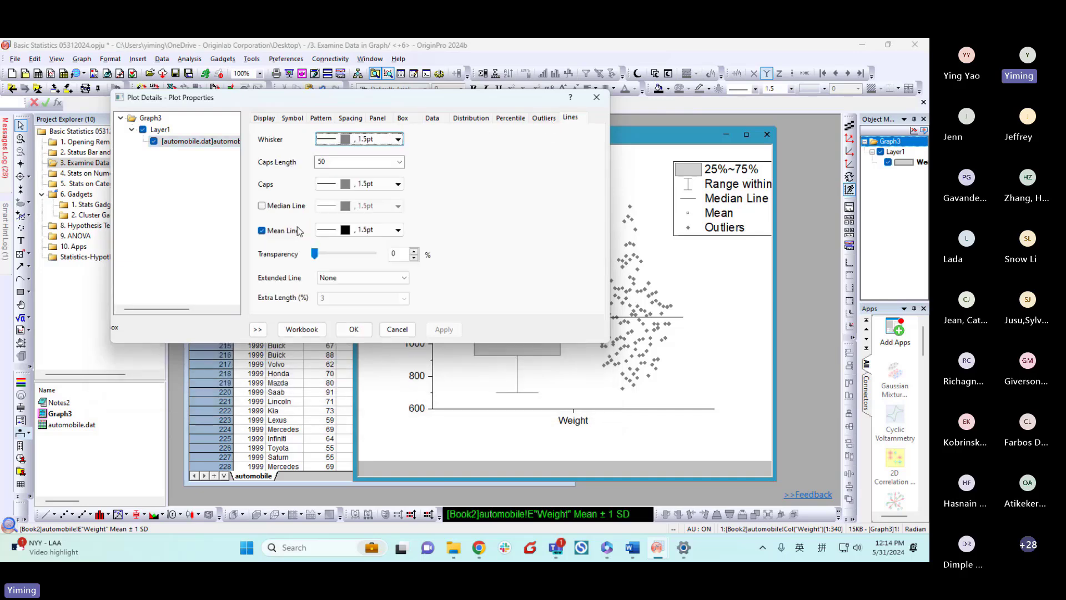
{"action": "left_click", "coordinate": [443, 332]}
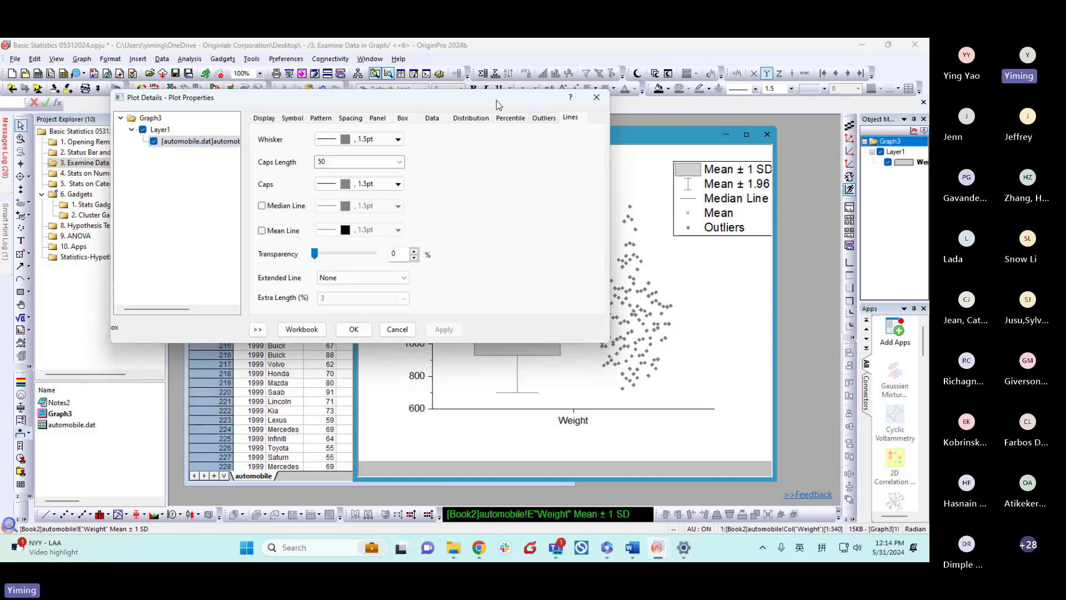
{"action": "left_click_drag", "start_coordinate": [497, 101], "coordinate": [370, 117]}
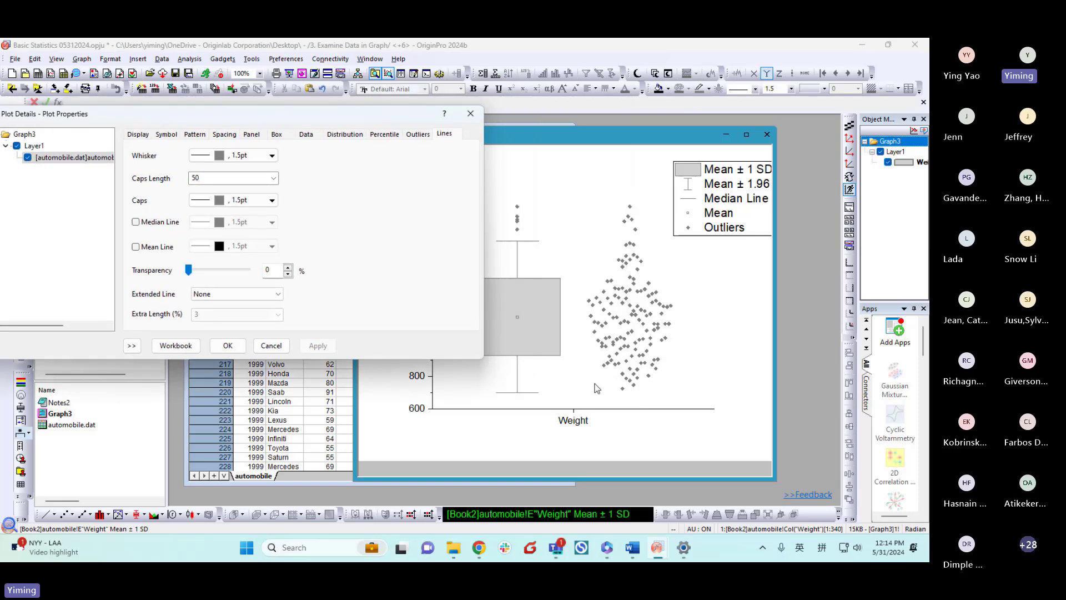
Add a Normal distribution curve to the Weight plot and apply it.
{"action": "left_click", "coordinate": [339, 139]}
{"action": "left_click_drag", "start_coordinate": [360, 116], "coordinate": [409, 112]}
{"action": "left_click", "coordinate": [364, 149]}
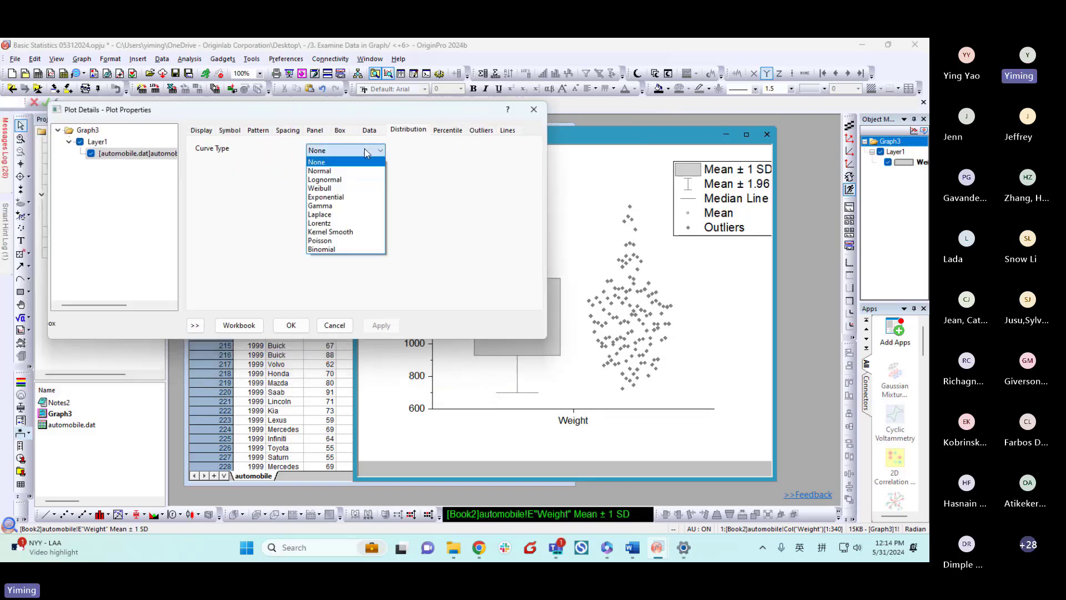
{"action": "left_click", "coordinate": [356, 170]}
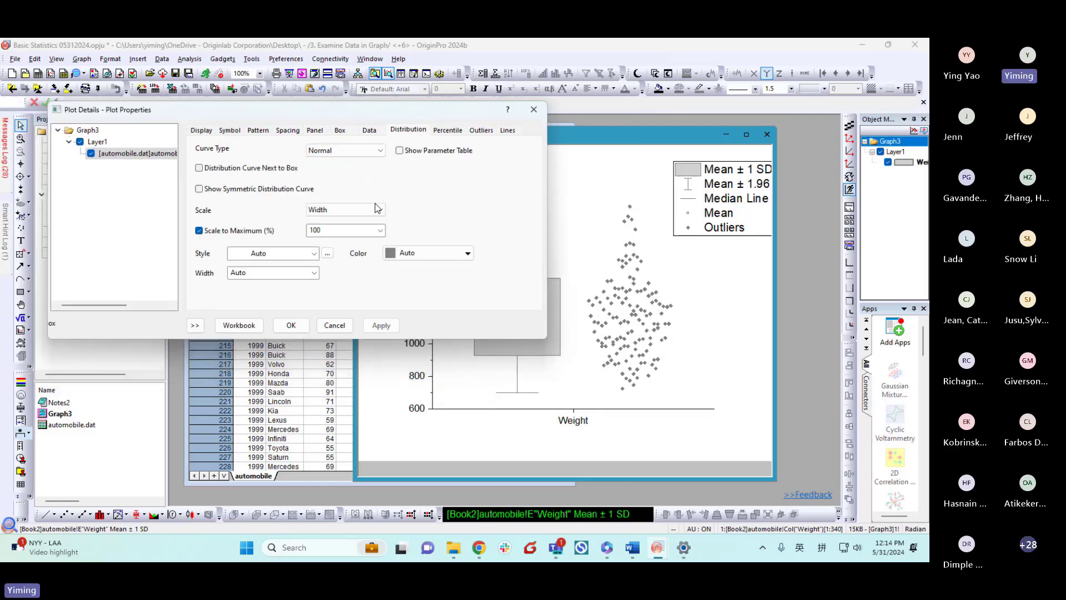
{"action": "left_click", "coordinate": [381, 327]}
Set the bins alignment of the Weight plot's data points to Left and apply it.
{"action": "left_click", "coordinate": [370, 130]}
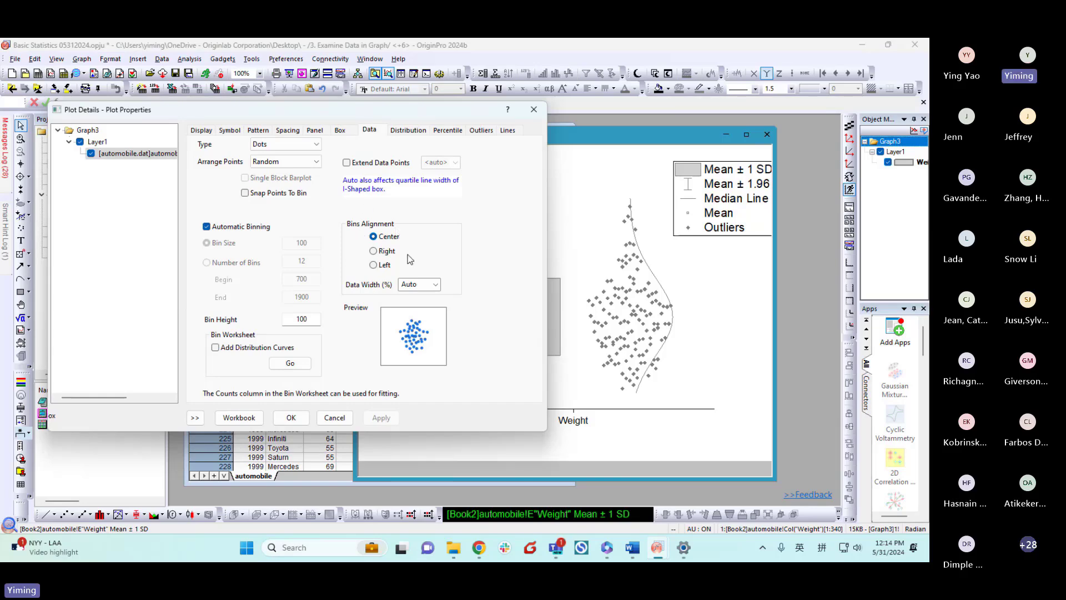
{"action": "left_click", "coordinate": [390, 266]}
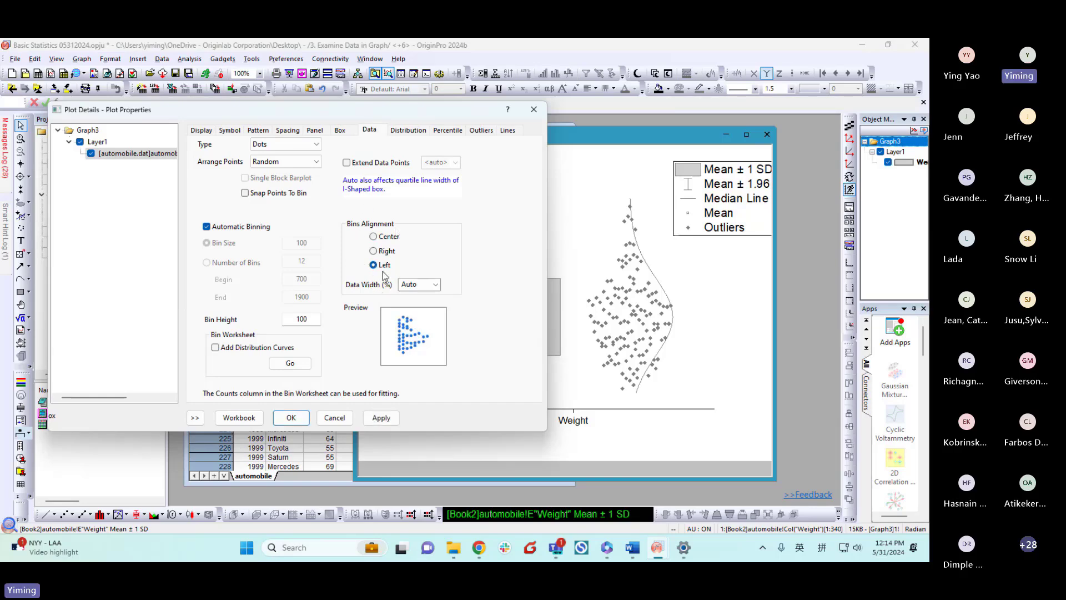
{"action": "left_click", "coordinate": [382, 418]}
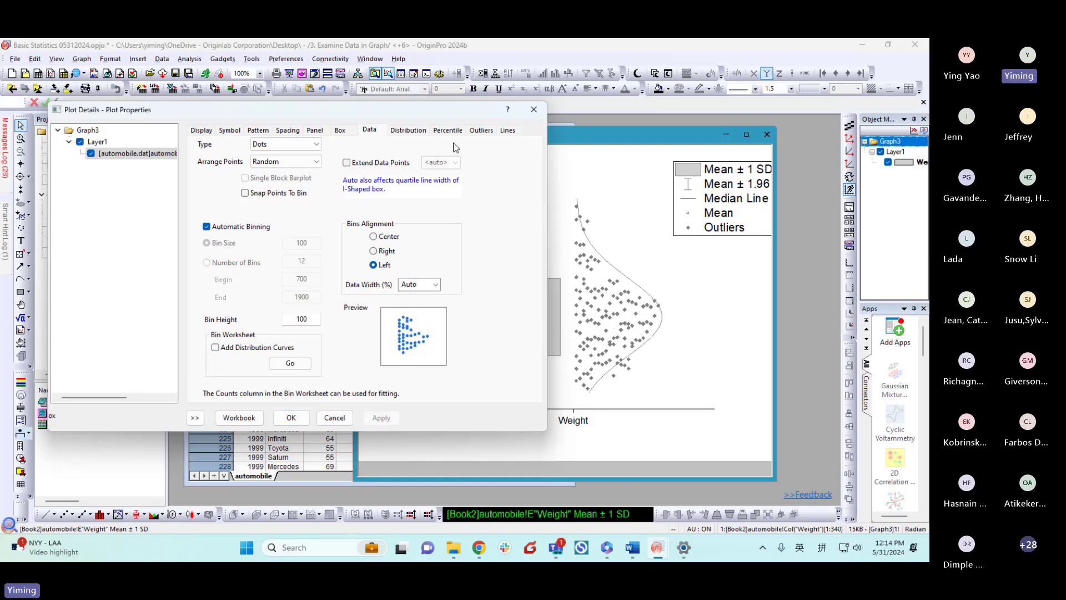
{"action": "left_click_drag", "start_coordinate": [461, 115], "coordinate": [391, 95]}
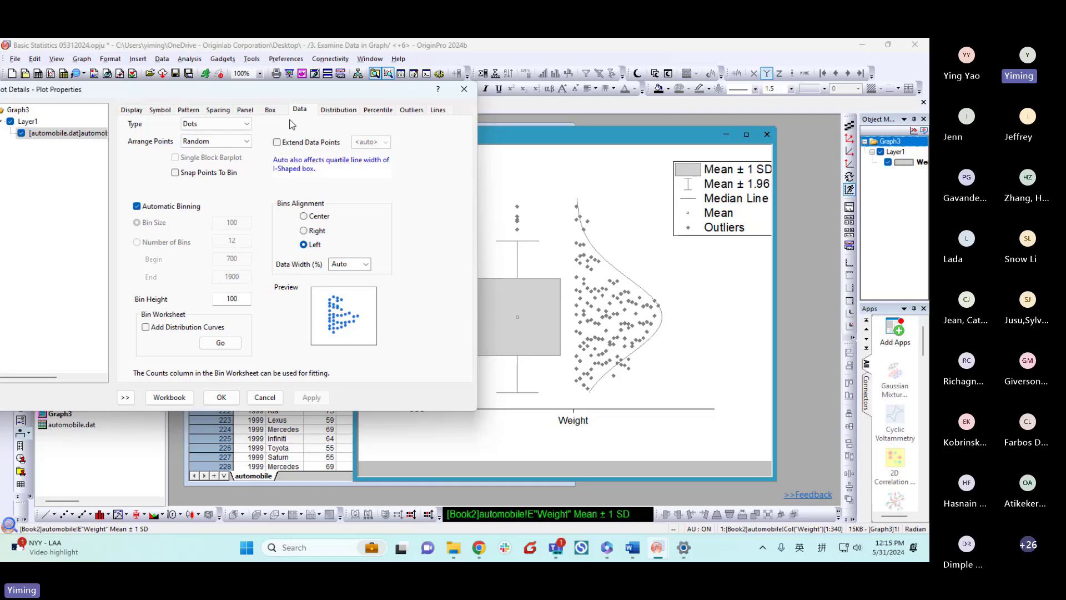
Show value labels for the box range, whisker and mean on the Weight box plot.
{"action": "left_click", "coordinate": [270, 110]}
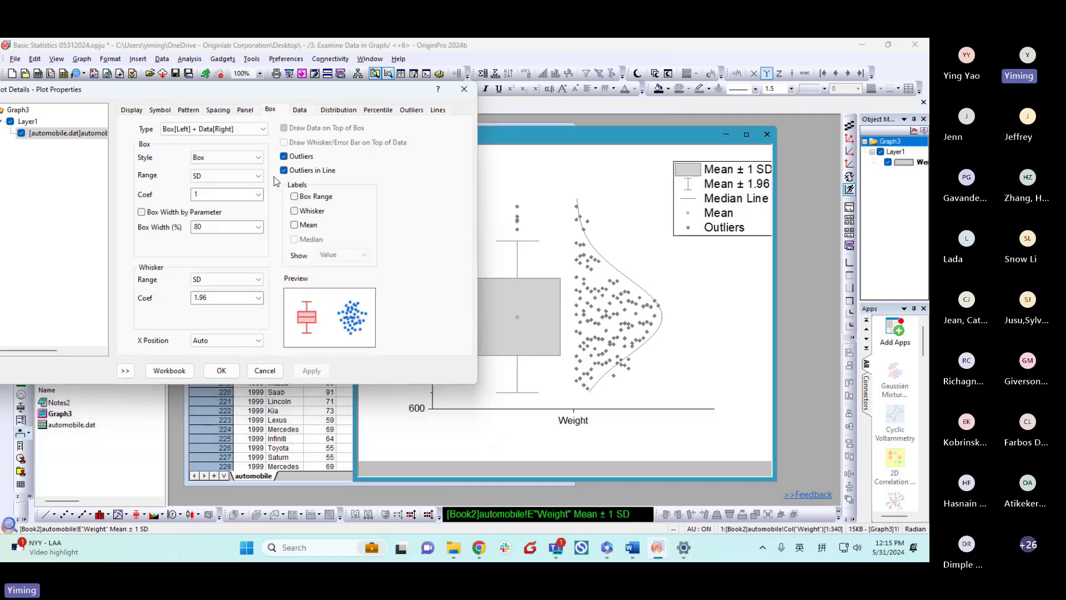
{"action": "left_click", "coordinate": [312, 198]}
{"action": "left_click", "coordinate": [309, 212]}
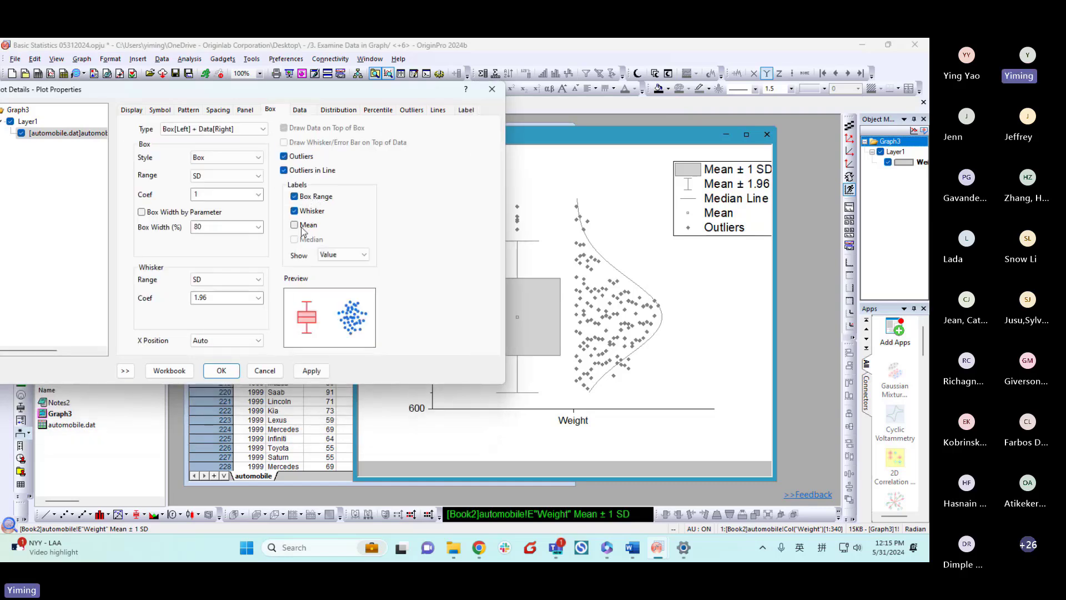
{"action": "left_click", "coordinate": [305, 226]}
{"action": "left_click", "coordinate": [317, 372]}
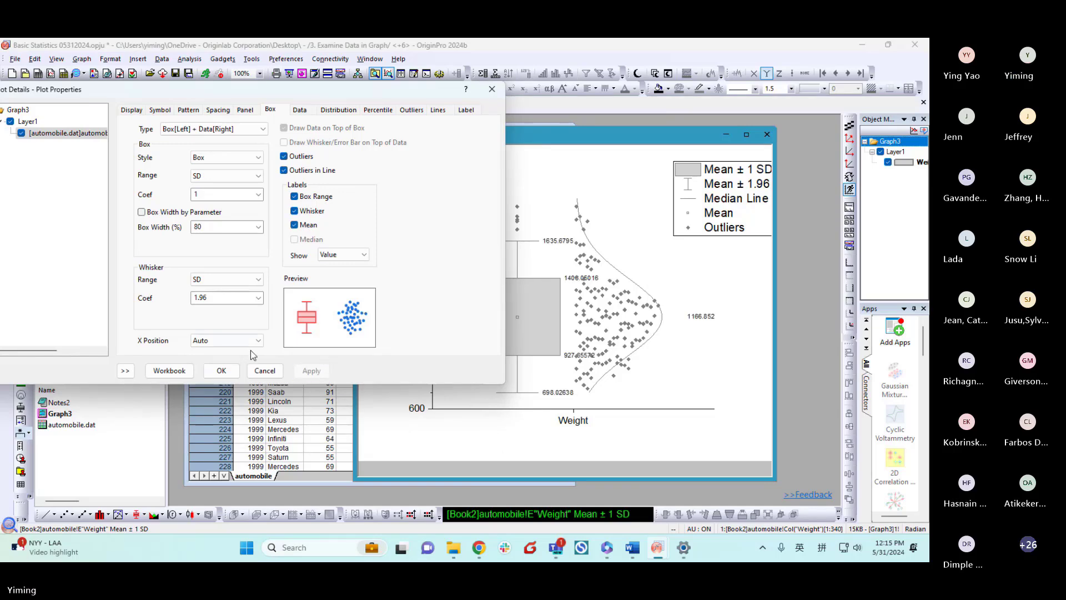
{"action": "left_click", "coordinate": [221, 371]}
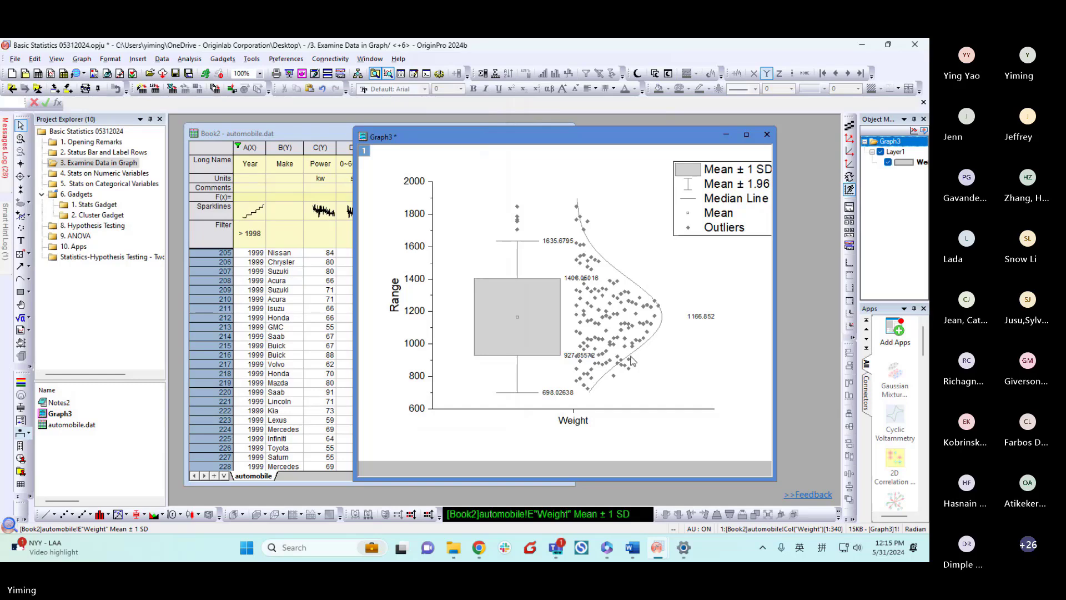
Resize and move the Graph3 window so that the worksheet's Year column stays uncovered beside it.
{"action": "left_click_drag", "start_coordinate": [770, 476], "coordinate": [638, 373]}
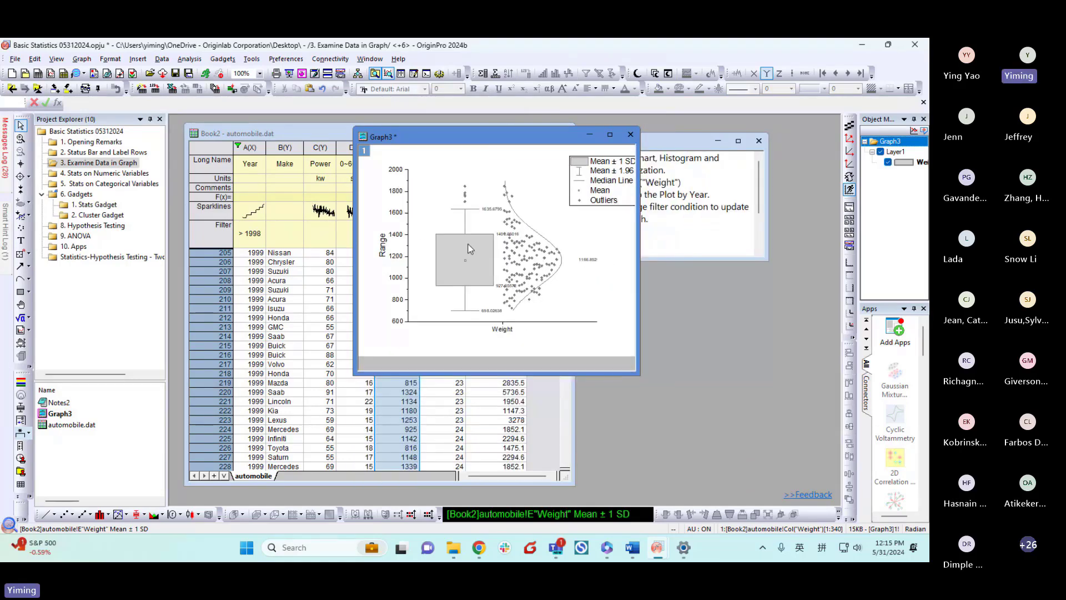
{"action": "left_click_drag", "start_coordinate": [478, 139], "coordinate": [598, 149]}
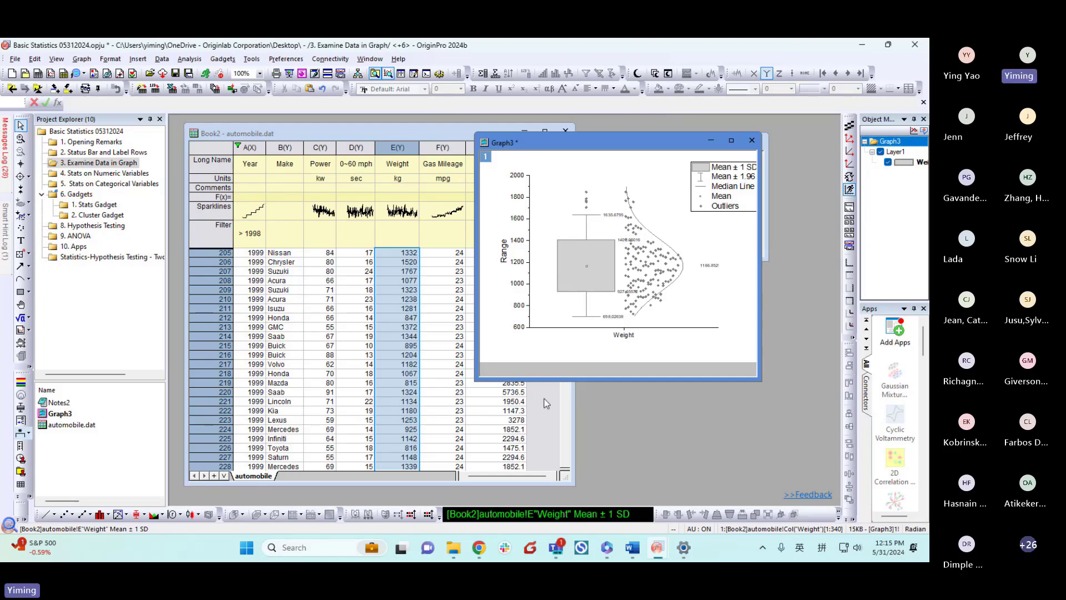
{"action": "left_click_drag", "start_coordinate": [481, 377], "coordinate": [383, 421]}
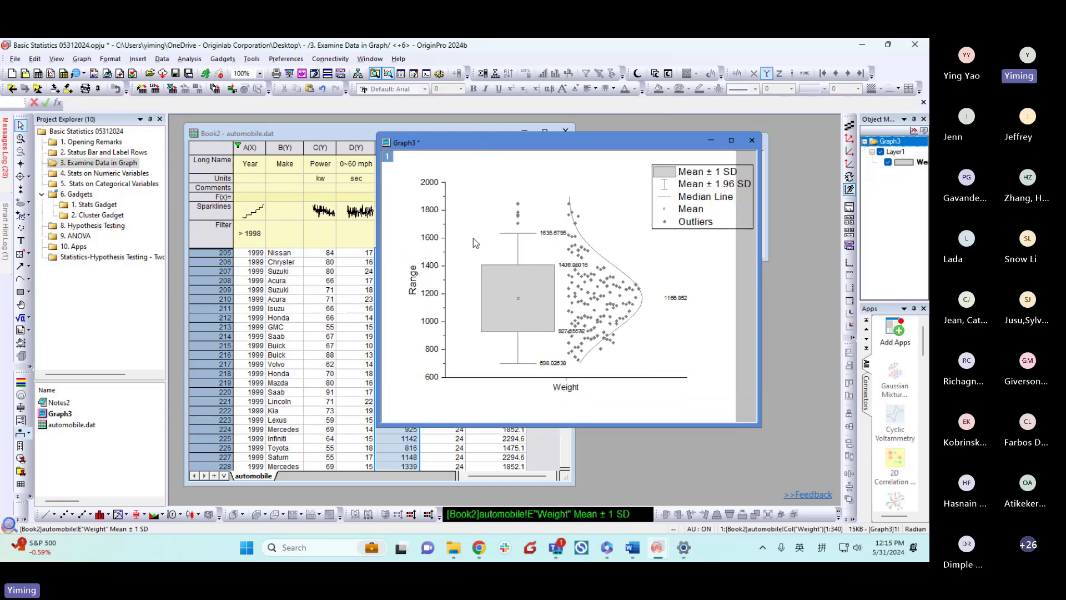
Split the Weight box plot into horizontal panels by the Year column.
{"action": "left_click", "coordinate": [505, 274]}
{"action": "double_click", "coordinate": [507, 278]}
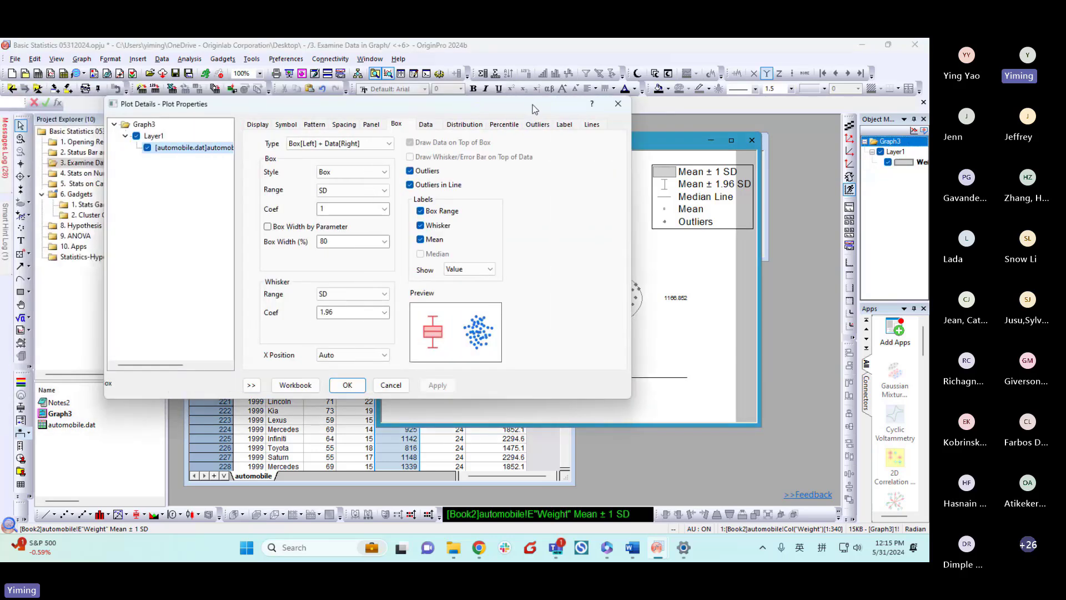
{"action": "left_click", "coordinate": [370, 124]}
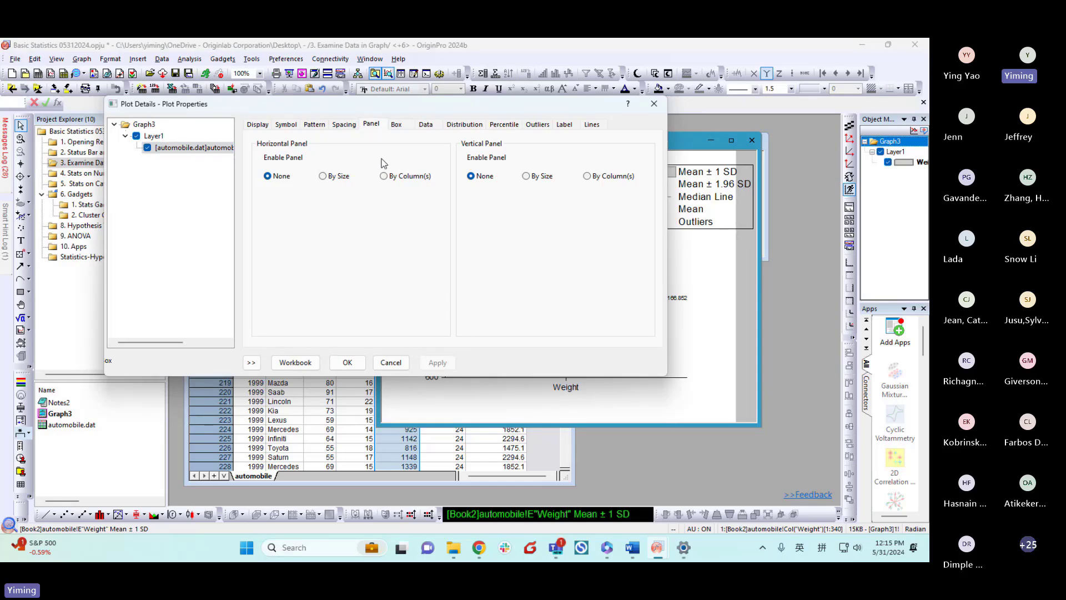
{"action": "left_click_drag", "start_coordinate": [455, 111], "coordinate": [405, 113]}
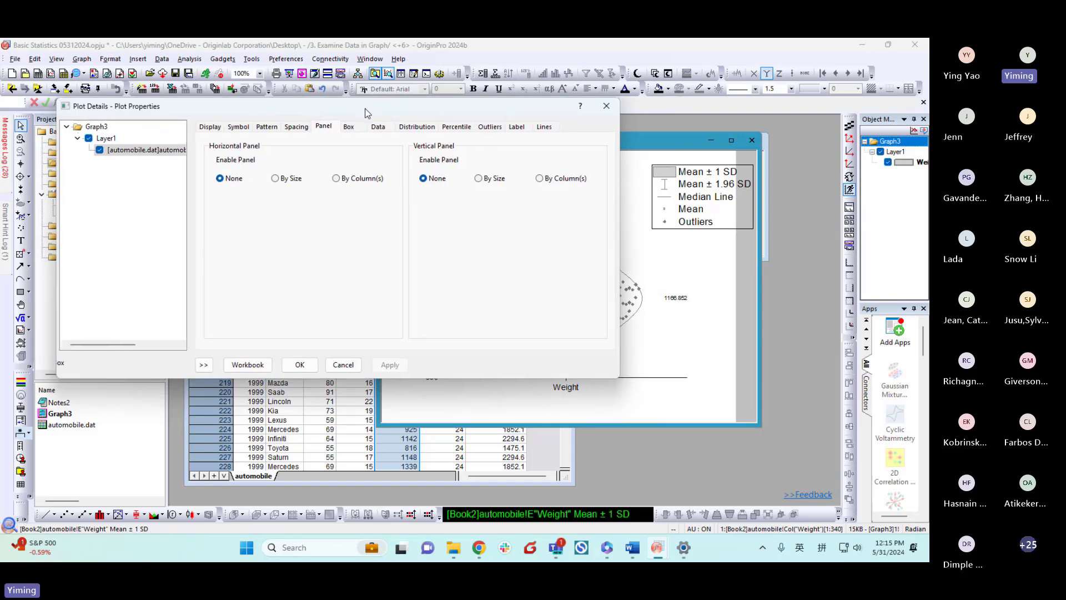
{"action": "left_click_drag", "start_coordinate": [361, 107], "coordinate": [650, 123]}
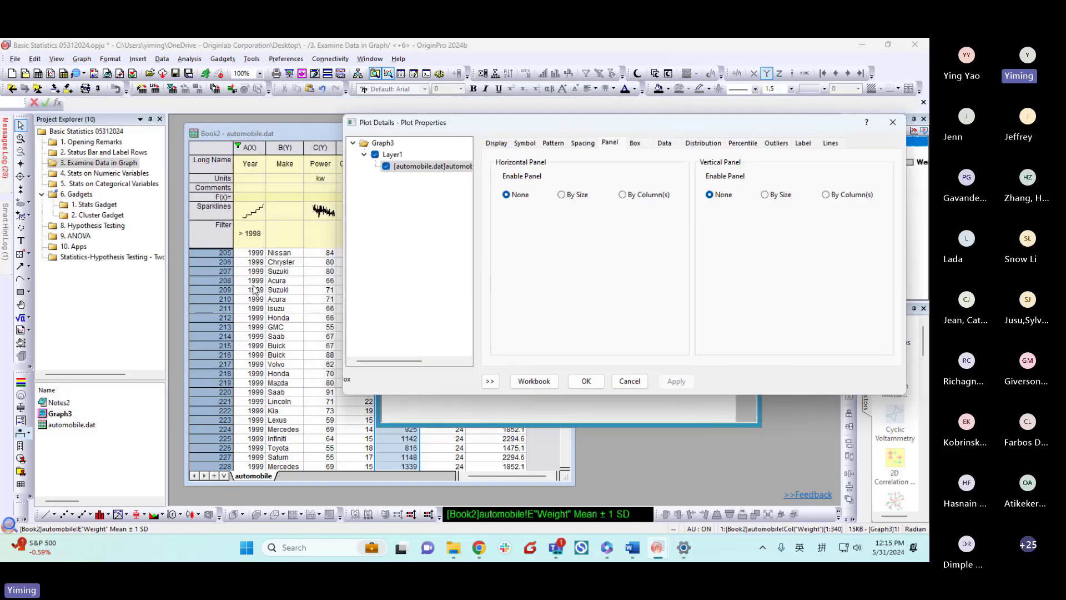
{"action": "left_click", "coordinate": [622, 195]}
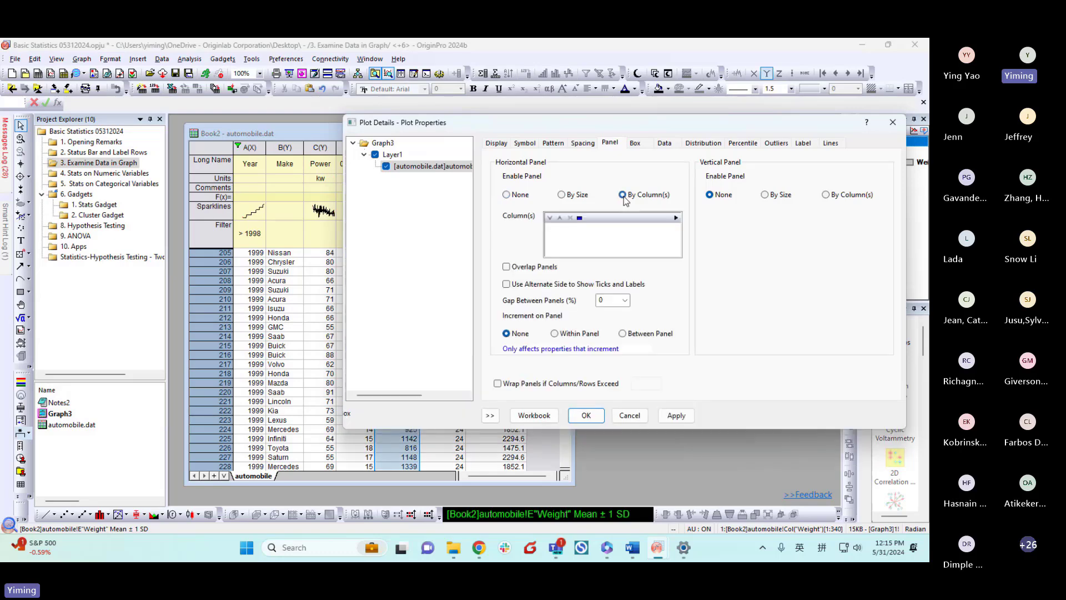
{"action": "left_click", "coordinate": [676, 218]}
{"action": "left_click", "coordinate": [689, 223]}
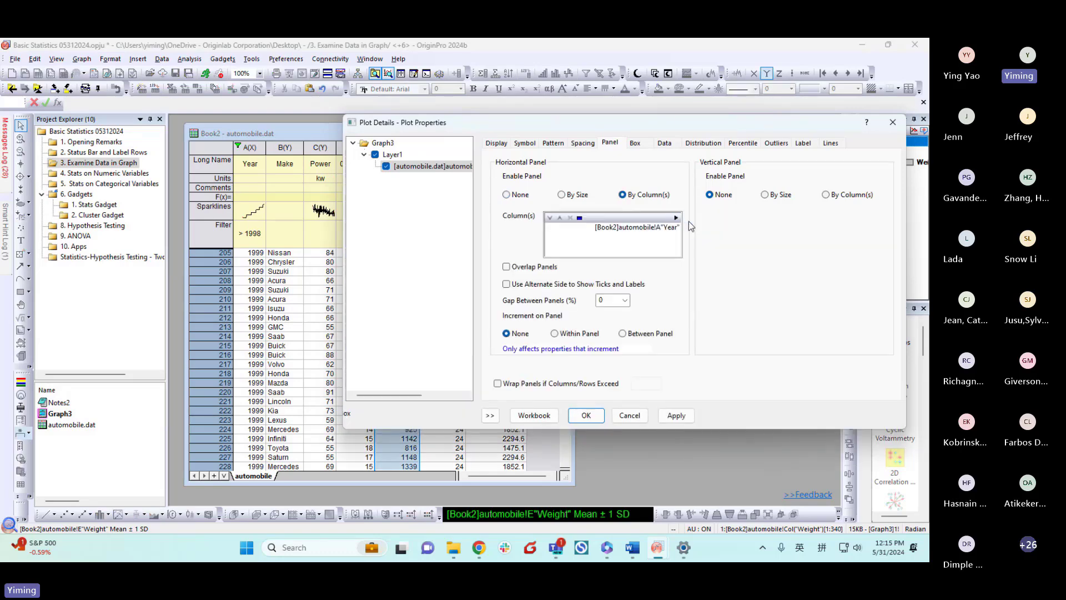
{"action": "left_click_drag", "start_coordinate": [692, 135], "coordinate": [456, 105]}
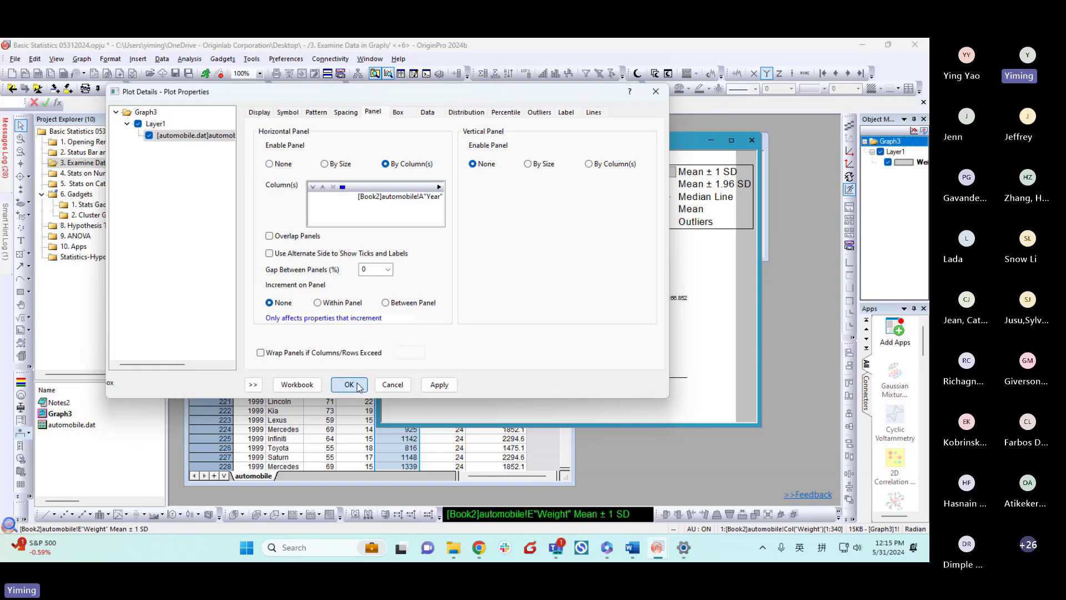
{"action": "left_click", "coordinate": [349, 384]}
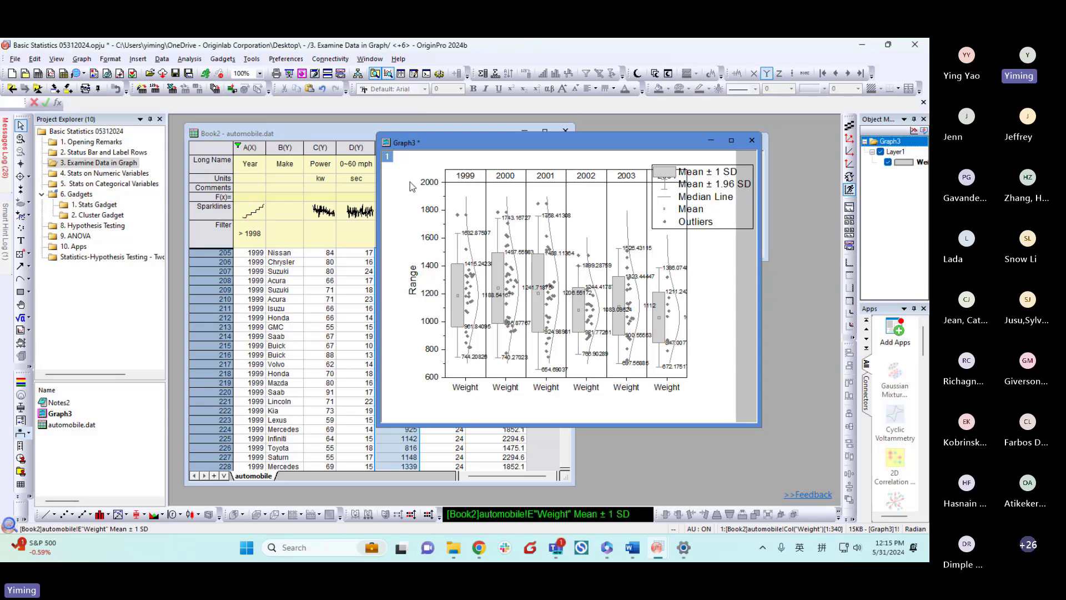
Fit the graph page to its window and widen the Graph3 window across the worksheet.
{"action": "left_click", "coordinate": [412, 156]}
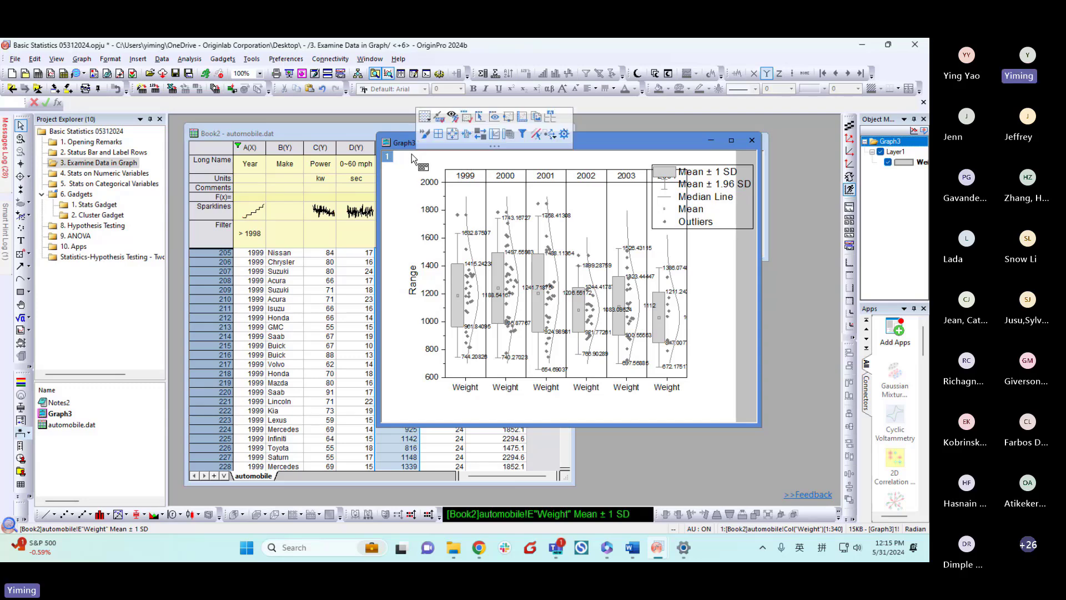
{"action": "left_click", "coordinate": [439, 135]}
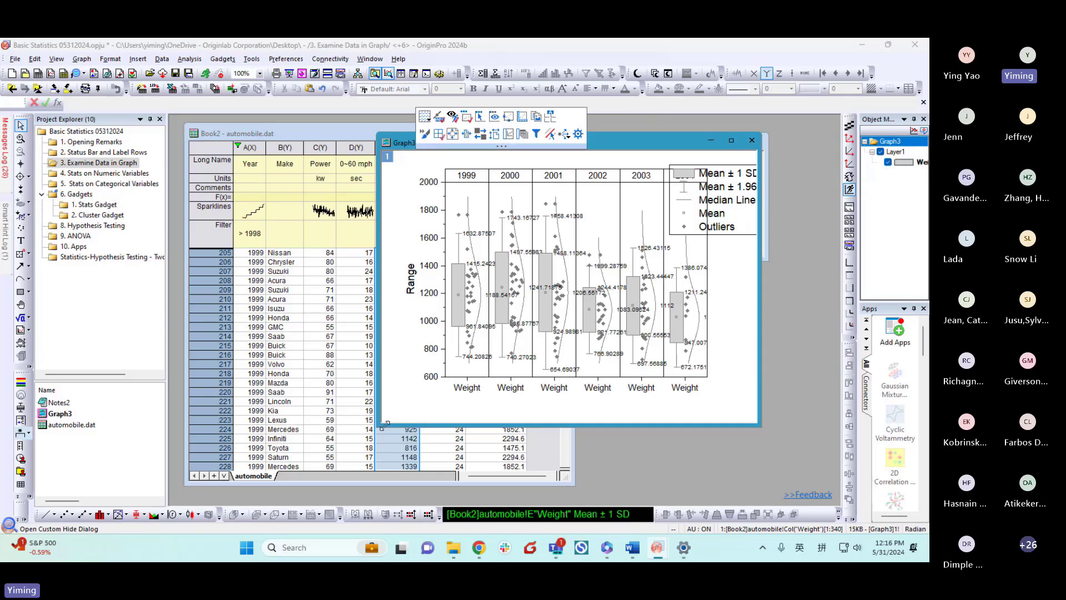
{"action": "left_click_drag", "start_coordinate": [385, 423], "coordinate": [174, 433]}
{"action": "left_click_drag", "start_coordinate": [450, 147], "coordinate": [466, 151]}
Shrink the legend and move it outside the plot frame, beside the 2004 panel.
{"action": "left_click", "coordinate": [715, 230]}
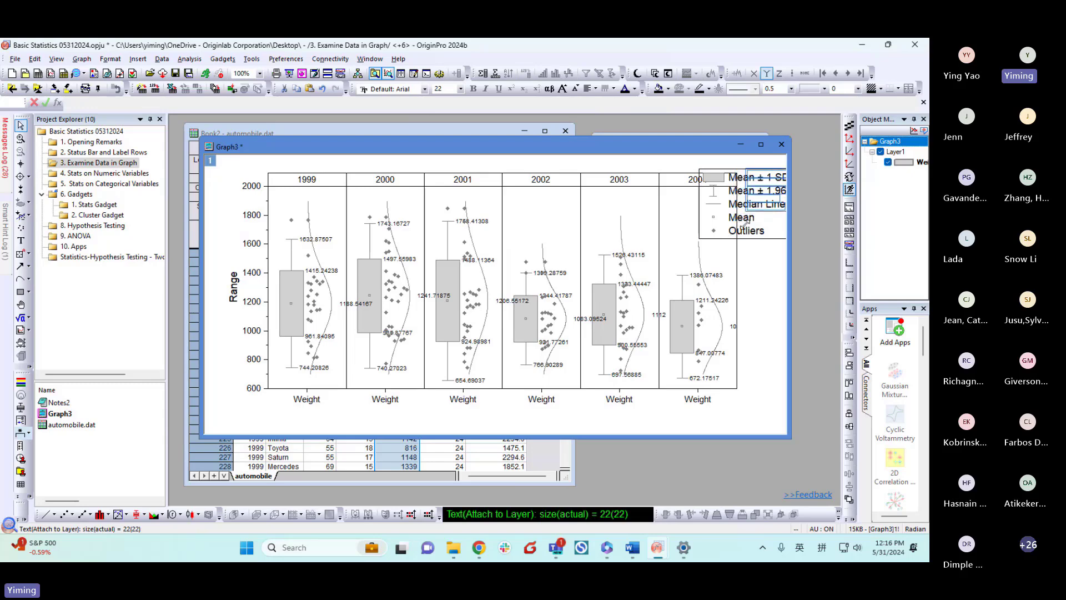
{"action": "left_click", "coordinate": [761, 273]}
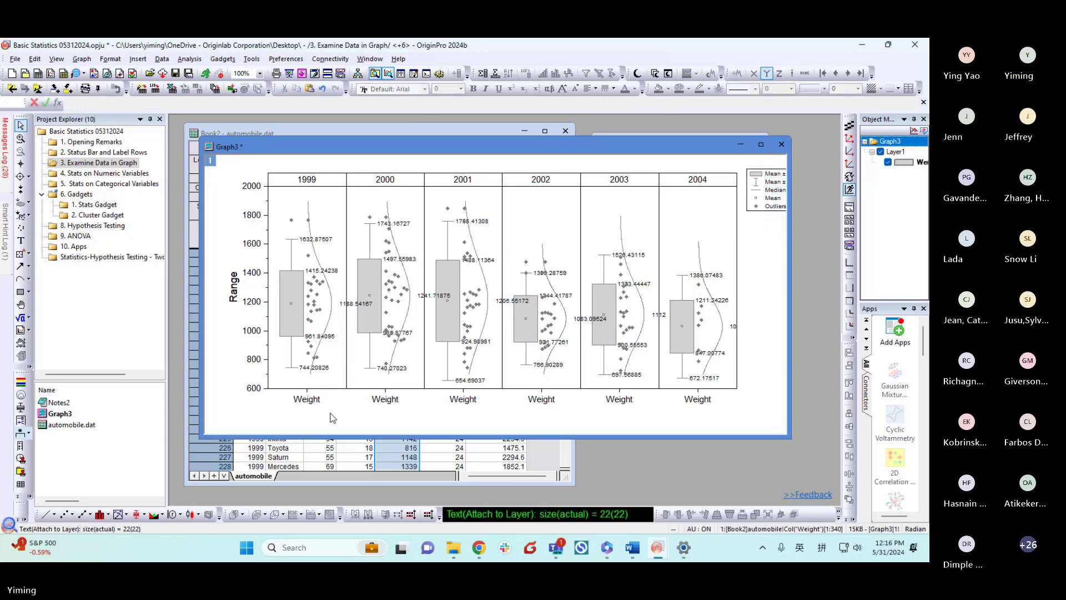
Plot a histogram of the worksheet's Weight column and widen the new graph window.
{"action": "left_click_drag", "start_coordinate": [389, 138], "coordinate": [403, 186]}
{"action": "left_click", "coordinate": [423, 132]}
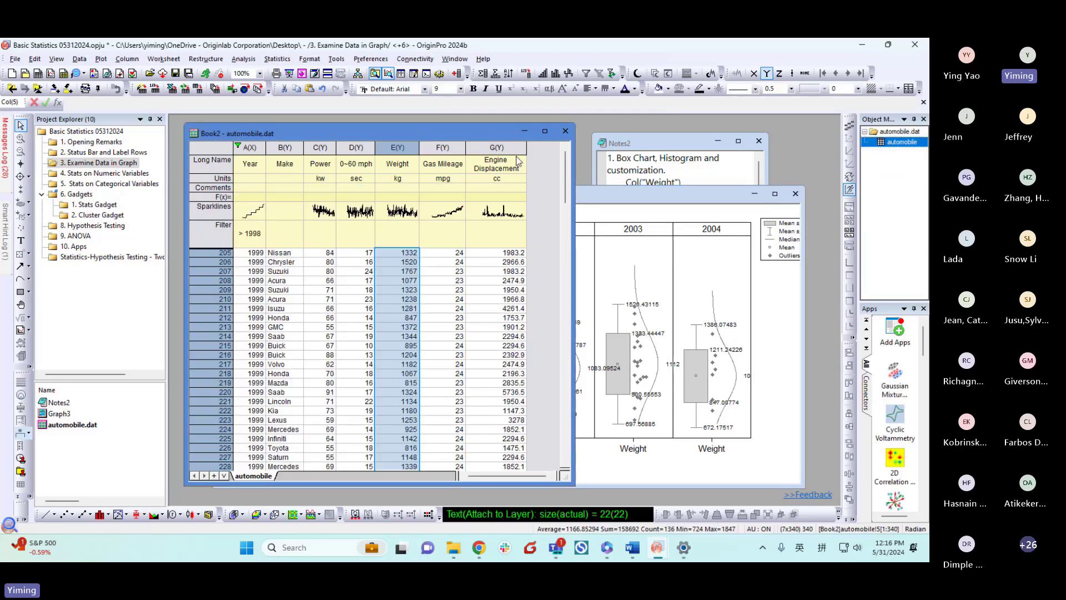
{"action": "left_click", "coordinate": [395, 148]}
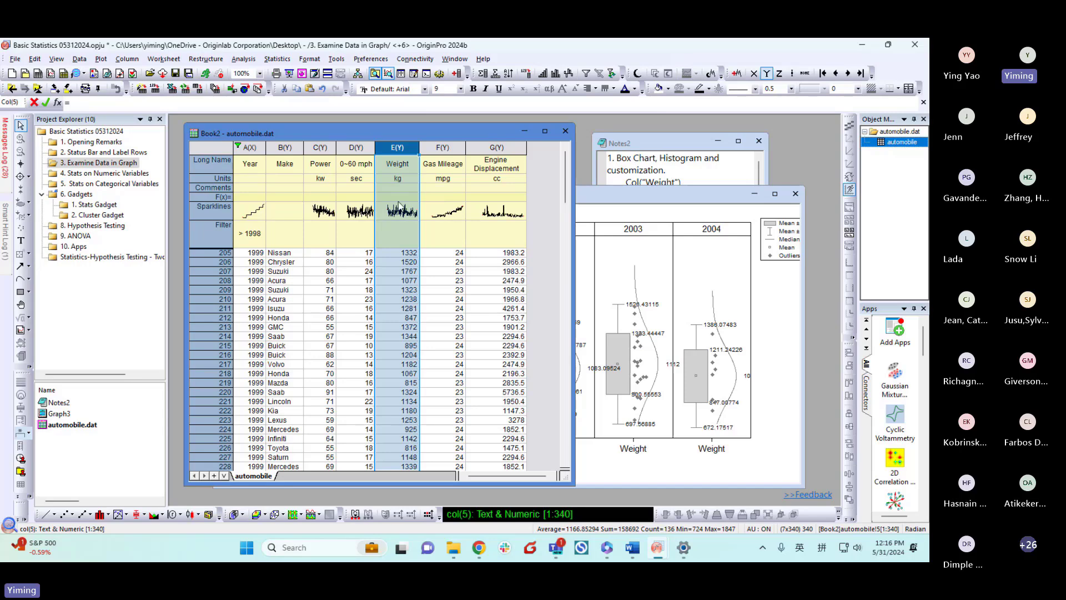
{"action": "left_click", "coordinate": [101, 59]}
{"action": "left_click", "coordinate": [129, 158]}
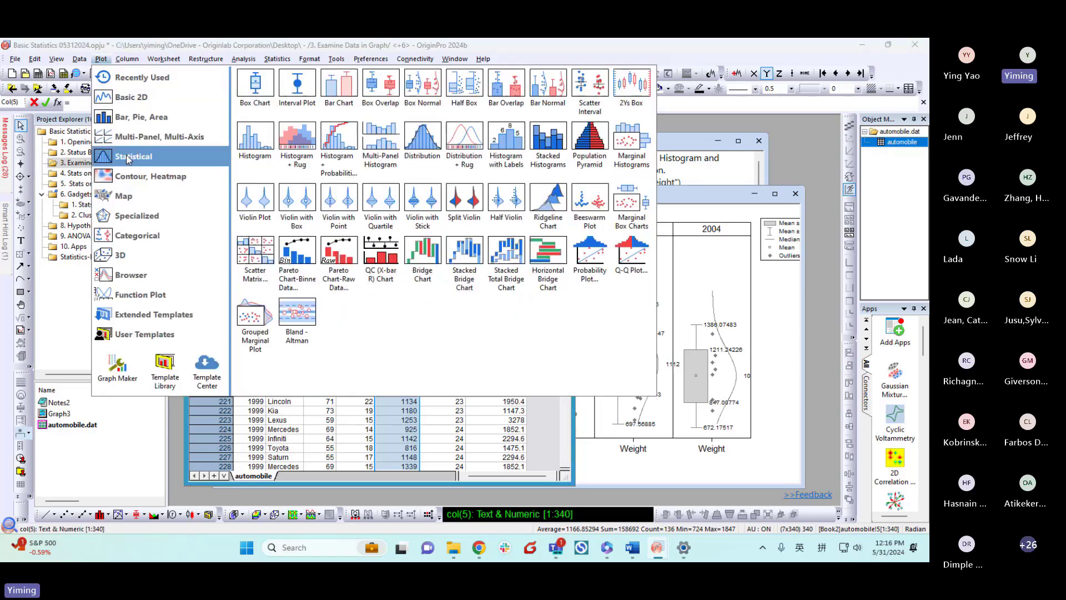
{"action": "left_click", "coordinate": [256, 150]}
{"action": "left_click_drag", "start_coordinate": [648, 149], "coordinate": [655, 146]}
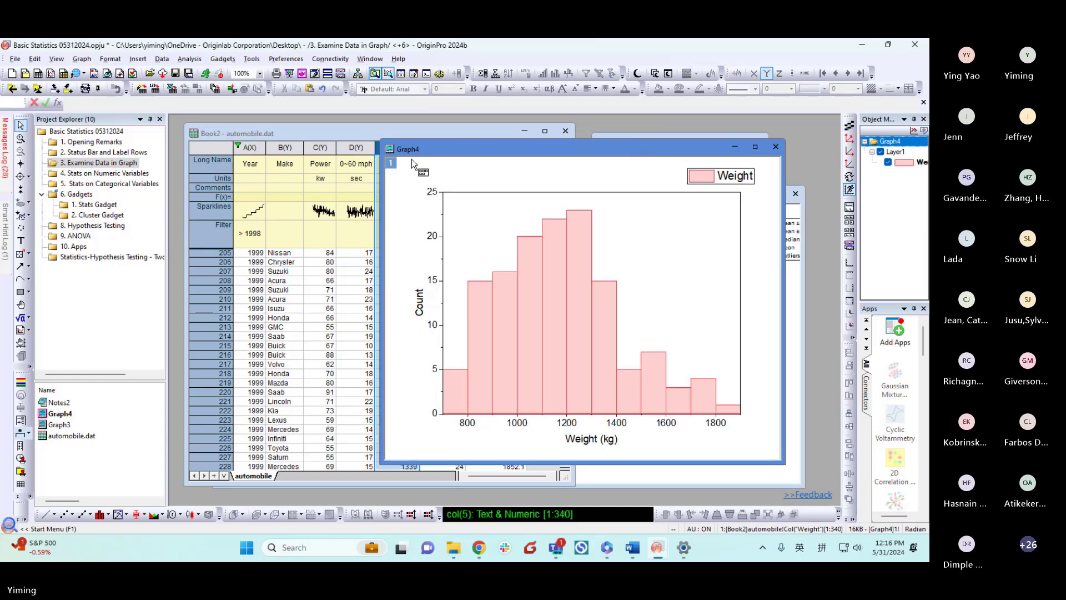
{"action": "left_click_drag", "start_coordinate": [382, 139], "coordinate": [266, 198]}
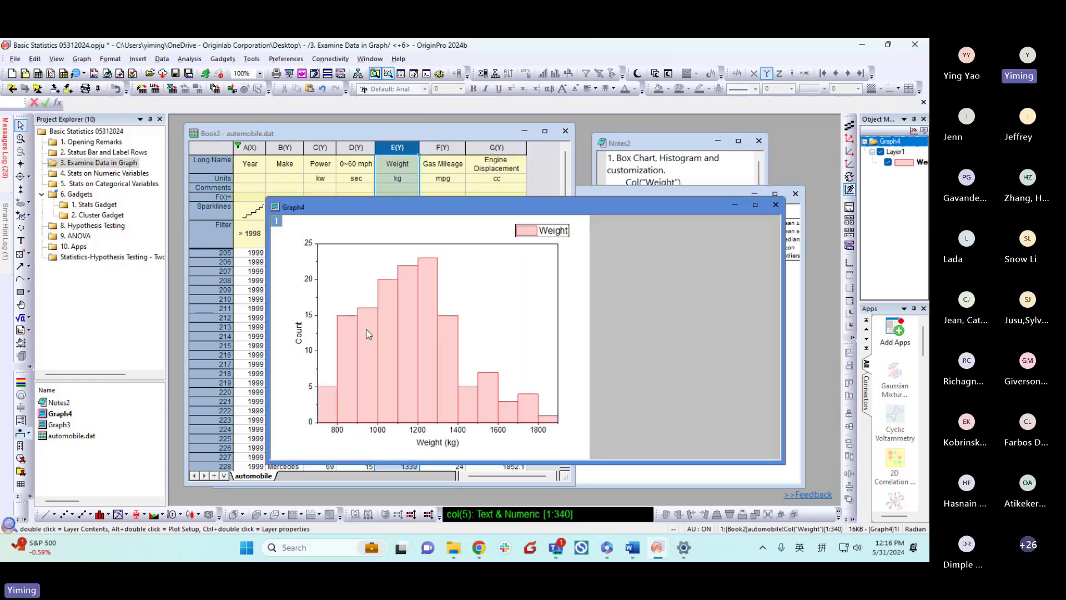
Increase the number of bins in the Weight histogram to 15.
{"action": "mouse_move", "coordinate": [373, 315]}
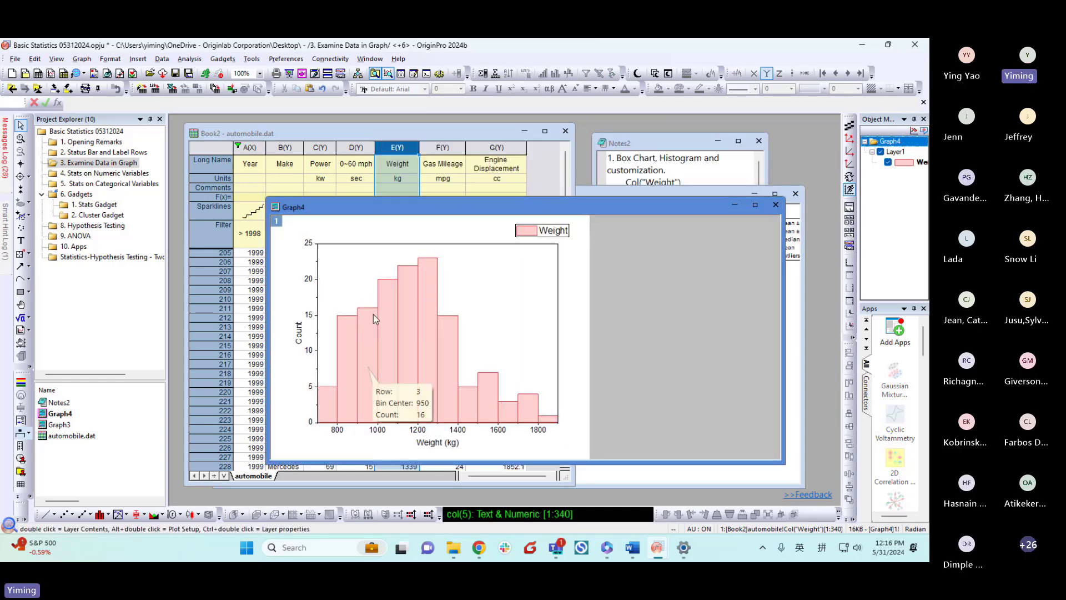
{"action": "left_click", "coordinate": [426, 281]}
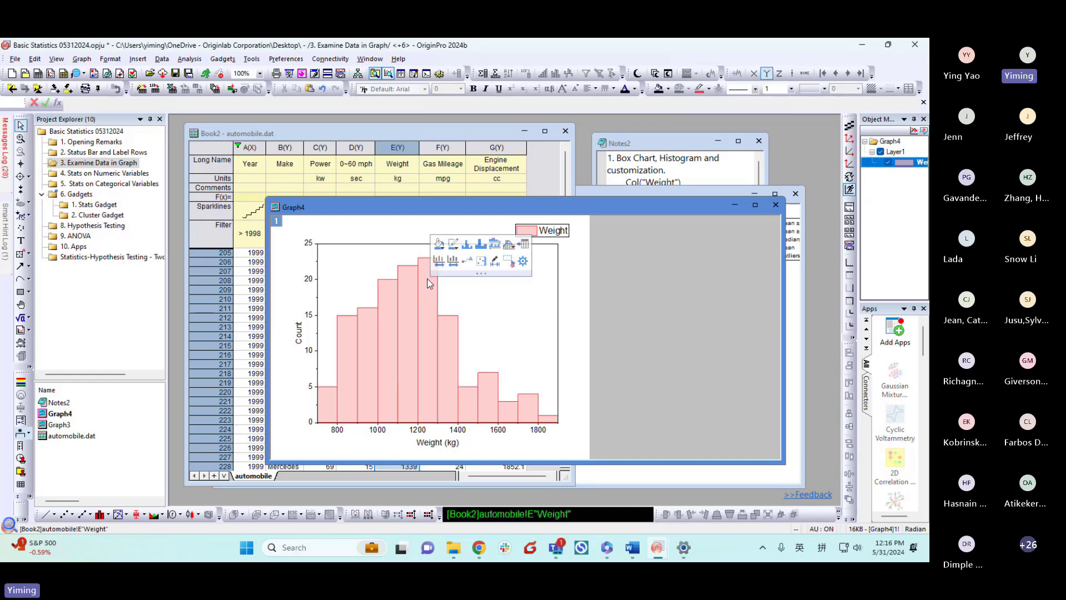
{"action": "left_click", "coordinate": [467, 245]}
{"action": "left_click", "coordinate": [468, 246]}
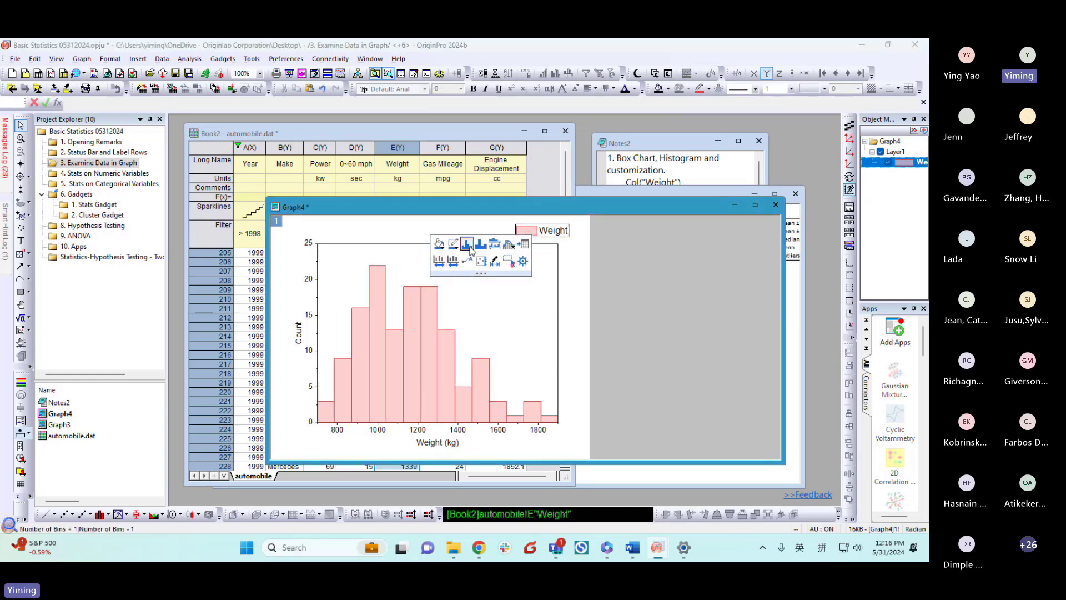
{"action": "left_click", "coordinate": [470, 248]}
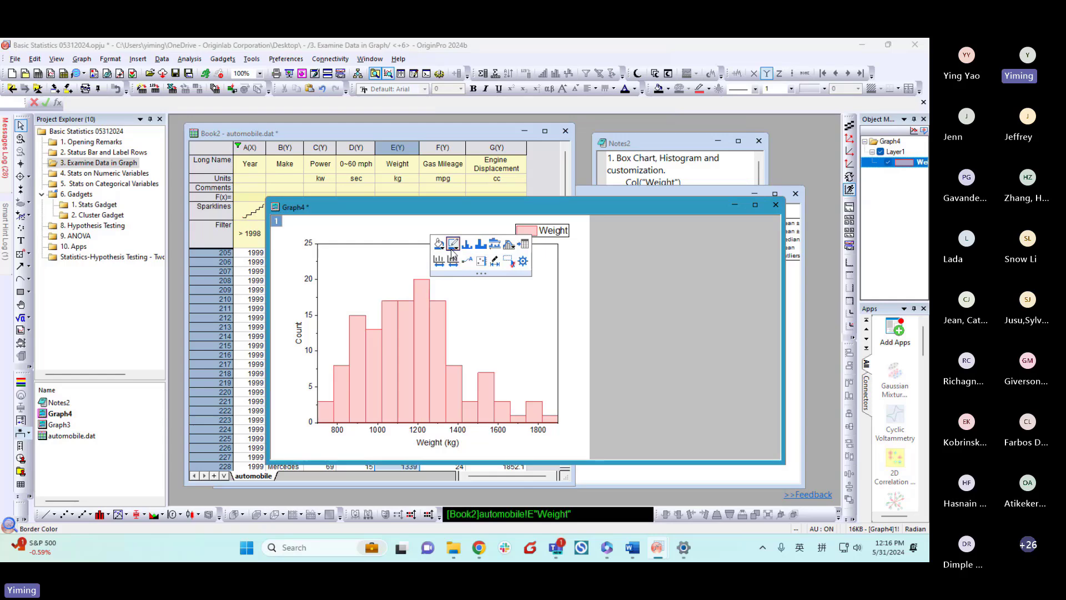
Recolor the histogram bars gray and add a Kernel Smooth distribution curve over them.
{"action": "left_click", "coordinate": [452, 246]}
{"action": "left_click", "coordinate": [486, 285]}
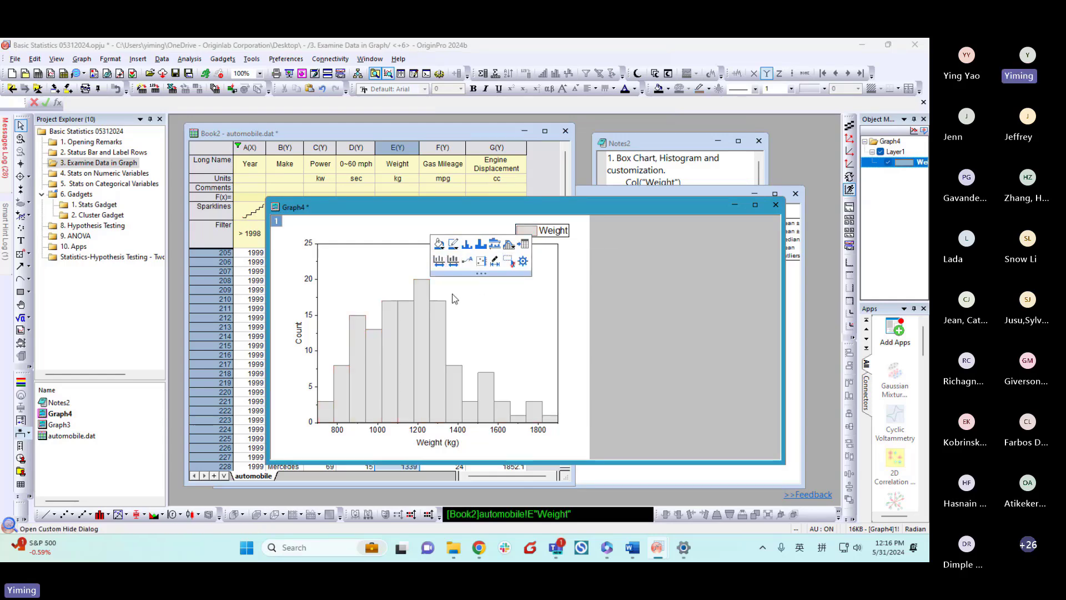
{"action": "left_click", "coordinate": [509, 247]}
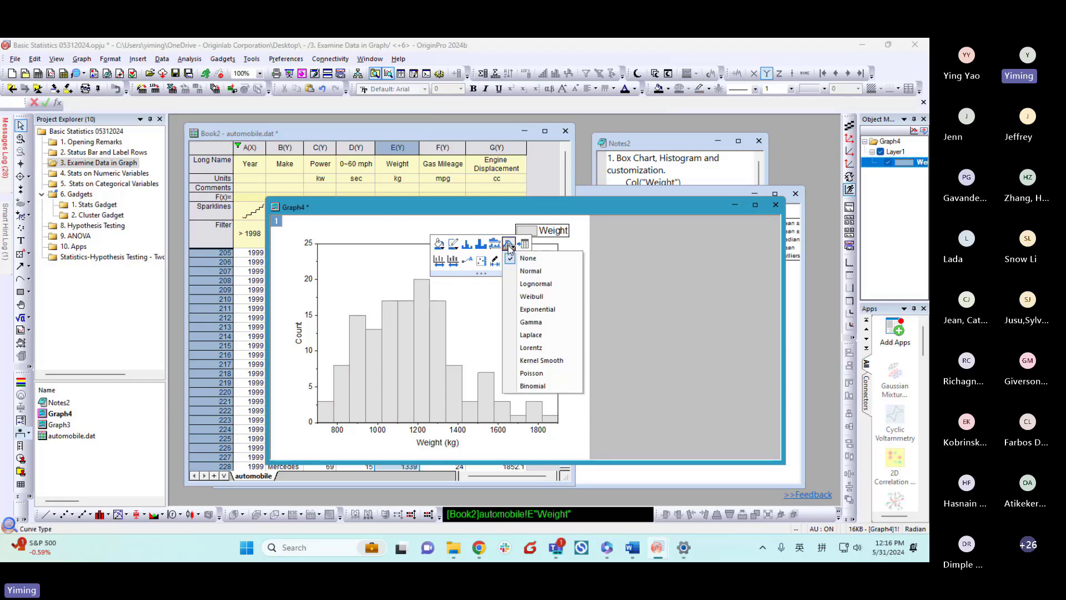
{"action": "left_click", "coordinate": [547, 361]}
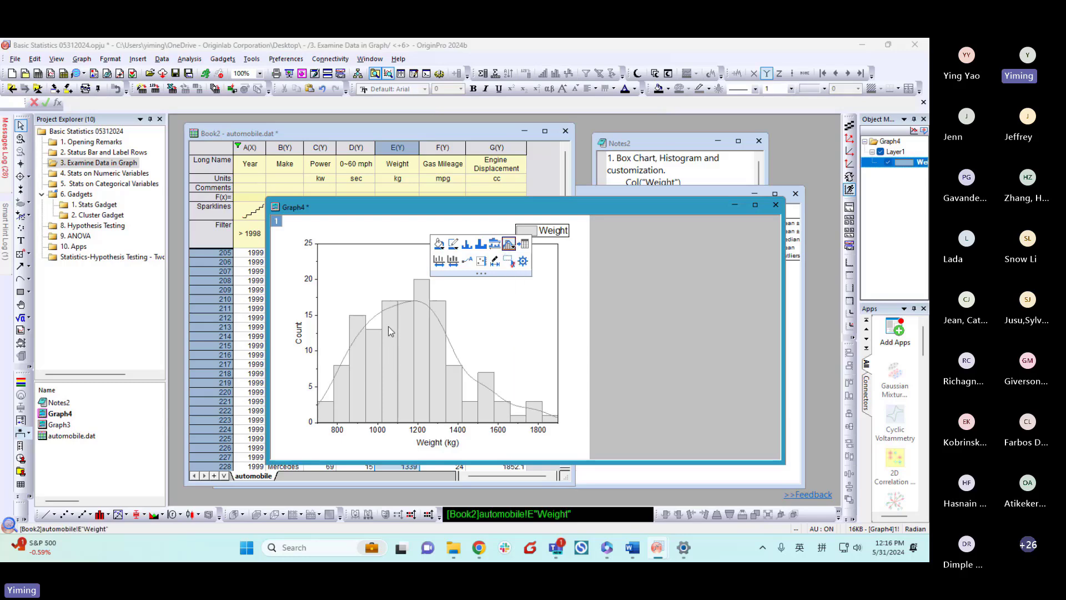
{"action": "left_click", "coordinate": [605, 299]}
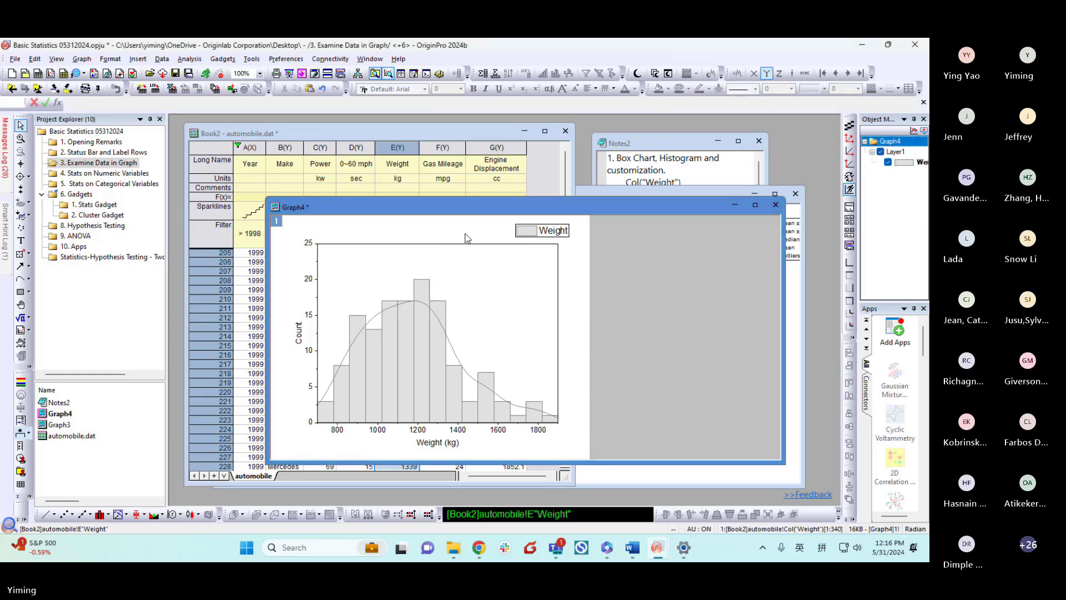
Widen the gap between the histogram bars in several increments of 5.
{"action": "left_click", "coordinate": [427, 289]}
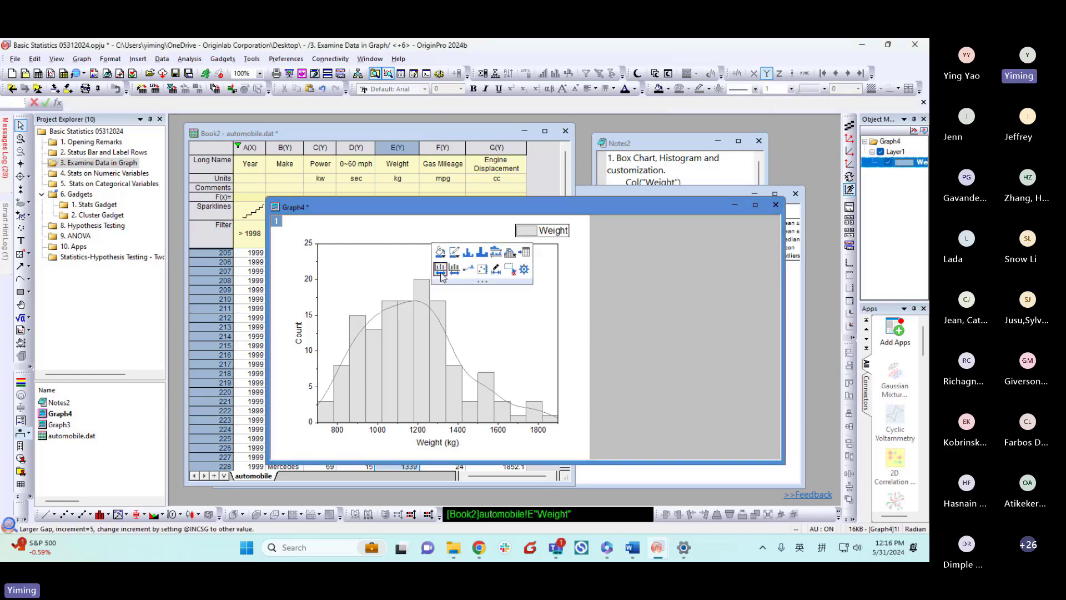
{"action": "left_click", "coordinate": [441, 269]}
{"action": "left_click", "coordinate": [440, 270]}
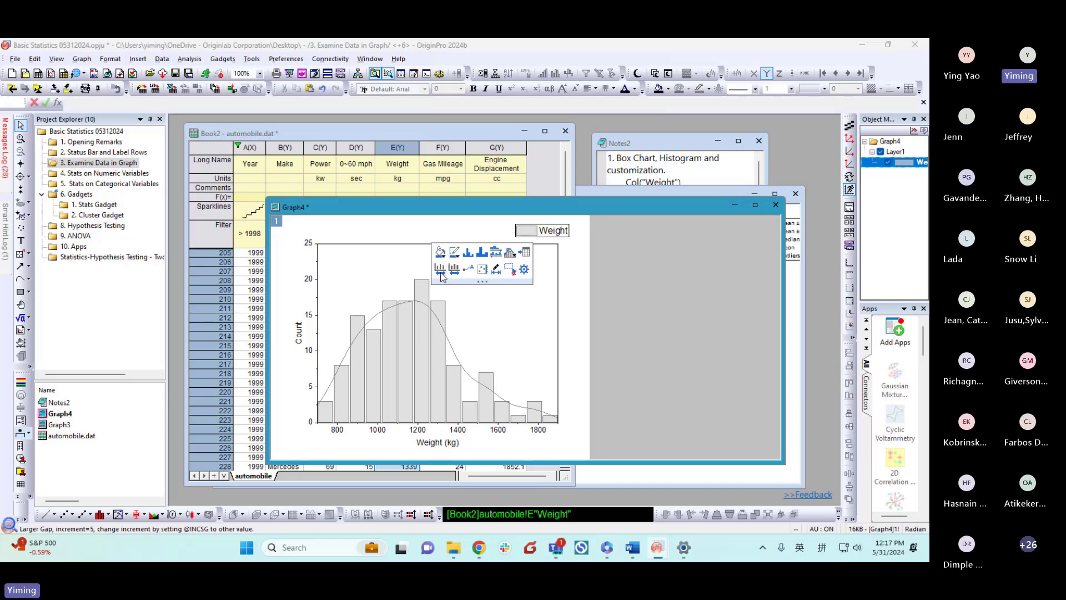
{"action": "left_click", "coordinate": [440, 270]}
{"action": "left_click", "coordinate": [440, 270]}
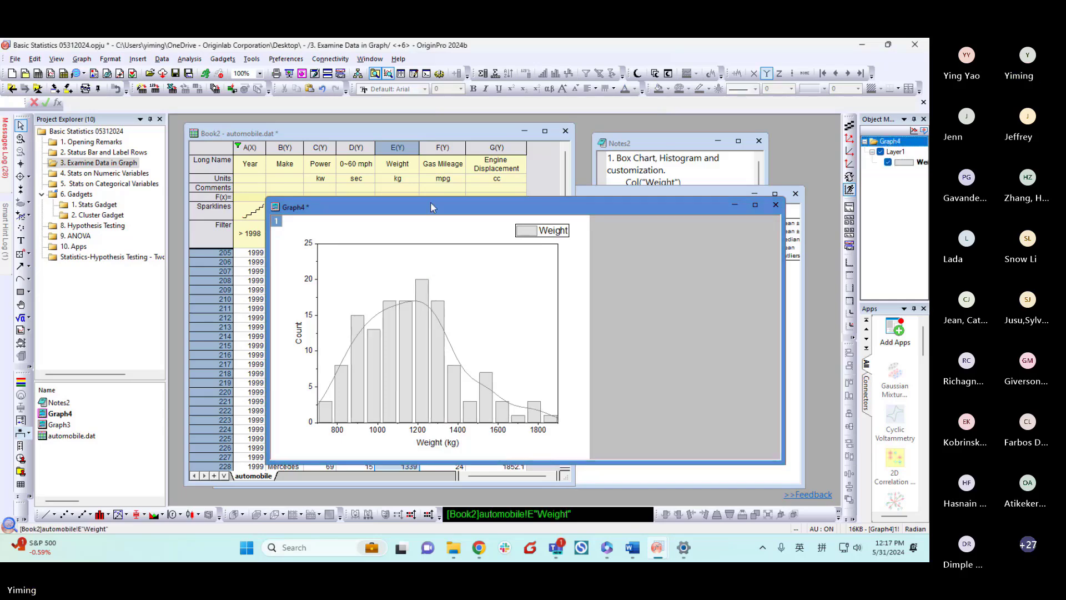
Split the Weight histogram into vertical panels by the Year column.
{"action": "left_click_drag", "start_coordinate": [431, 206], "coordinate": [523, 159]}
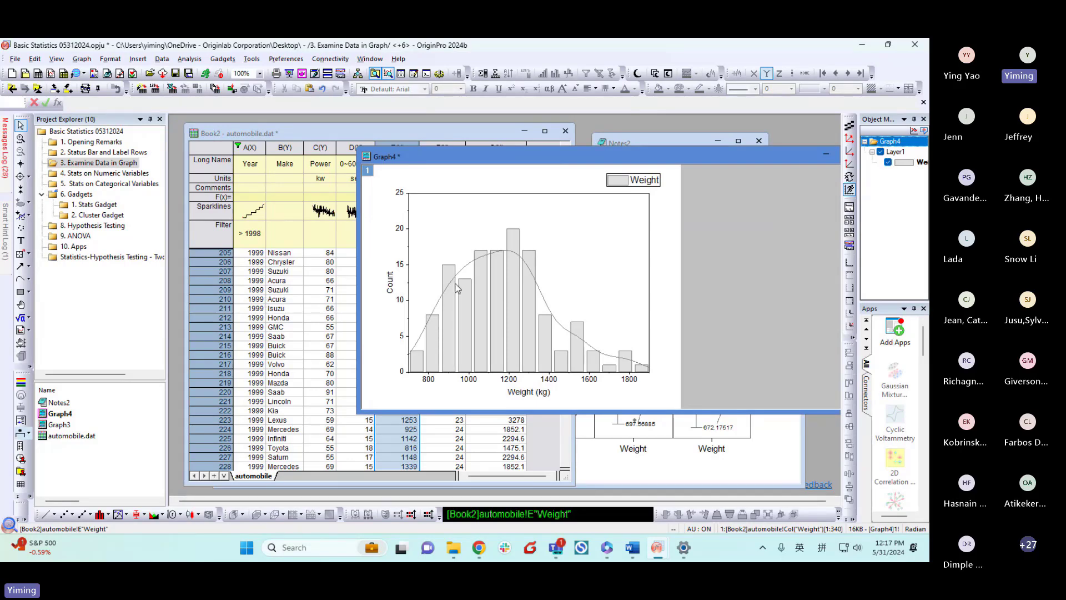
{"action": "double_click", "coordinate": [450, 278]}
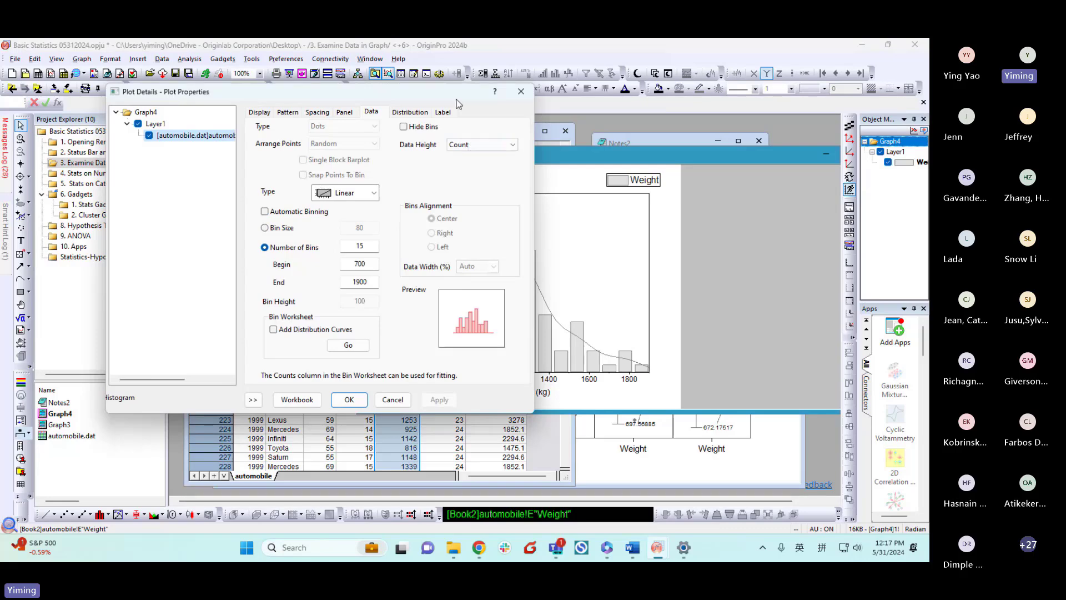
{"action": "left_click_drag", "start_coordinate": [578, 95], "coordinate": [579, 94]}
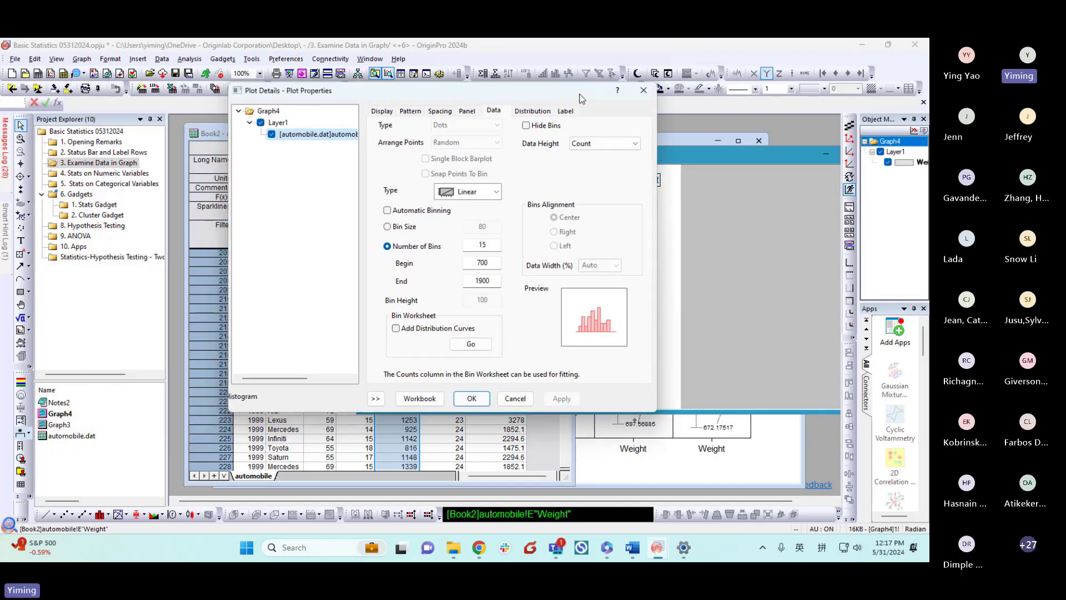
{"action": "left_click", "coordinate": [467, 111]}
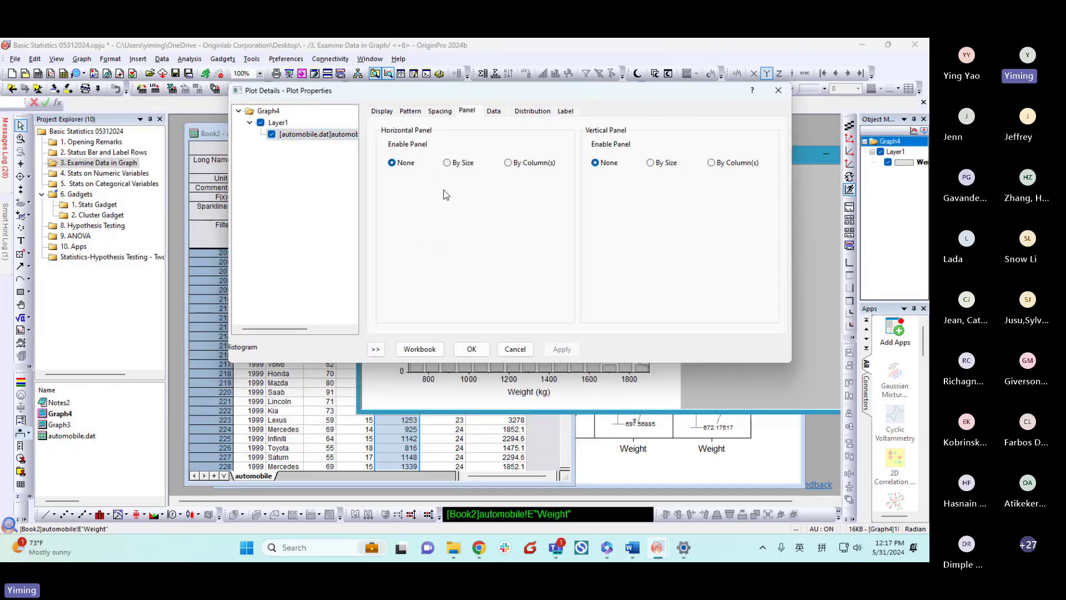
{"action": "left_click_drag", "start_coordinate": [621, 98], "coordinate": [445, 87]}
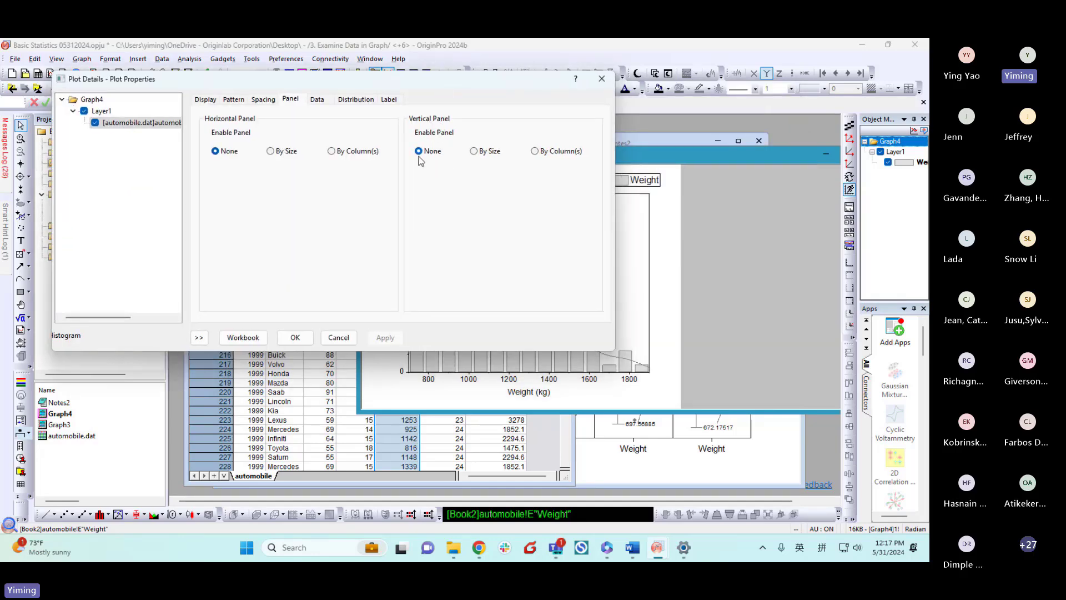
{"action": "left_click", "coordinate": [547, 155]}
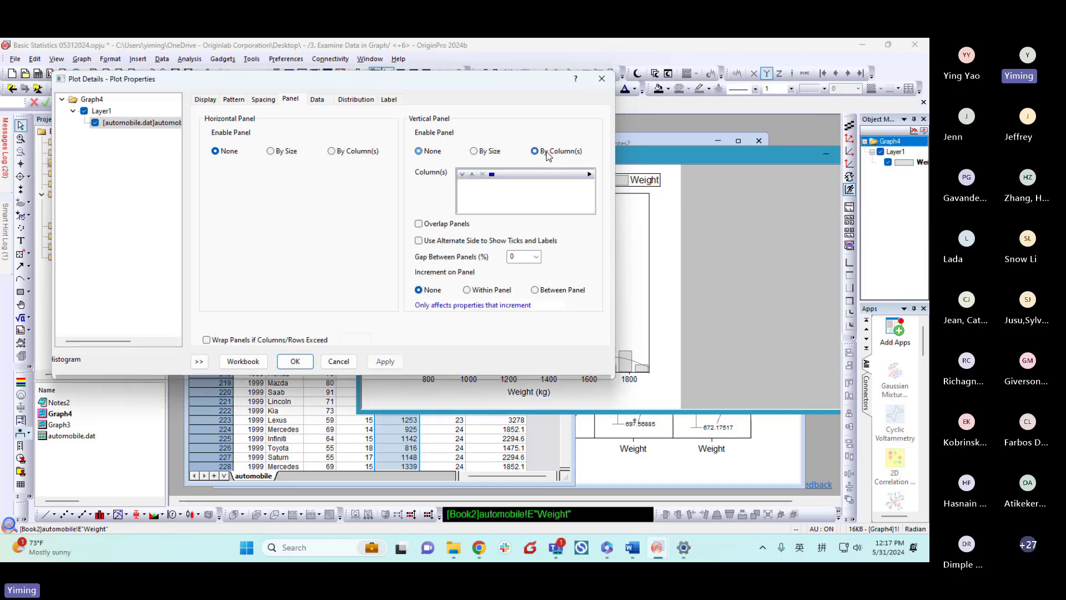
{"action": "left_click", "coordinate": [589, 175]}
{"action": "left_click", "coordinate": [622, 176]}
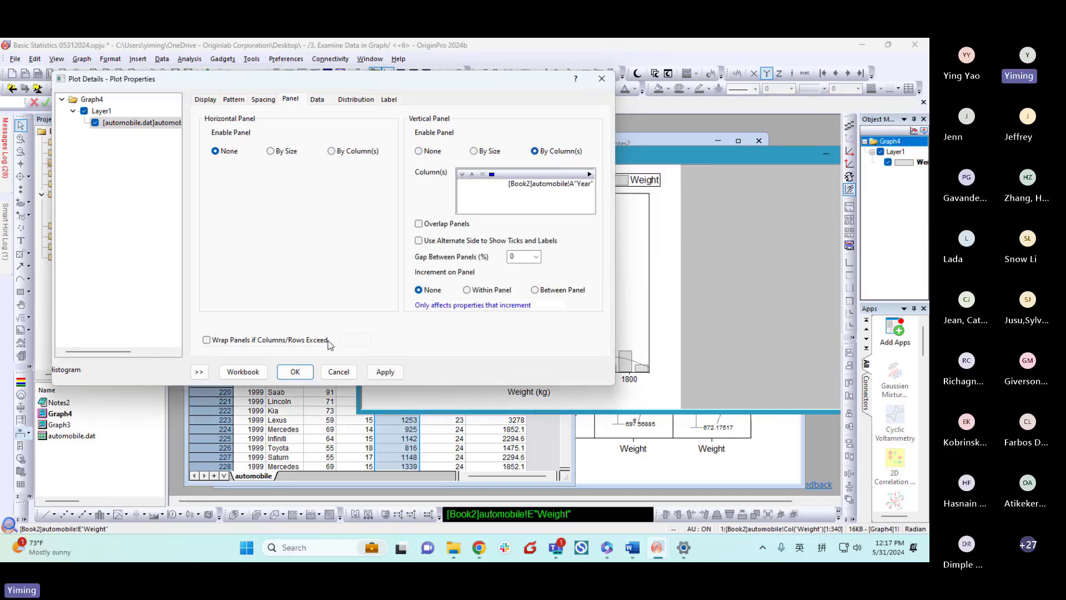
{"action": "left_click", "coordinate": [296, 372]}
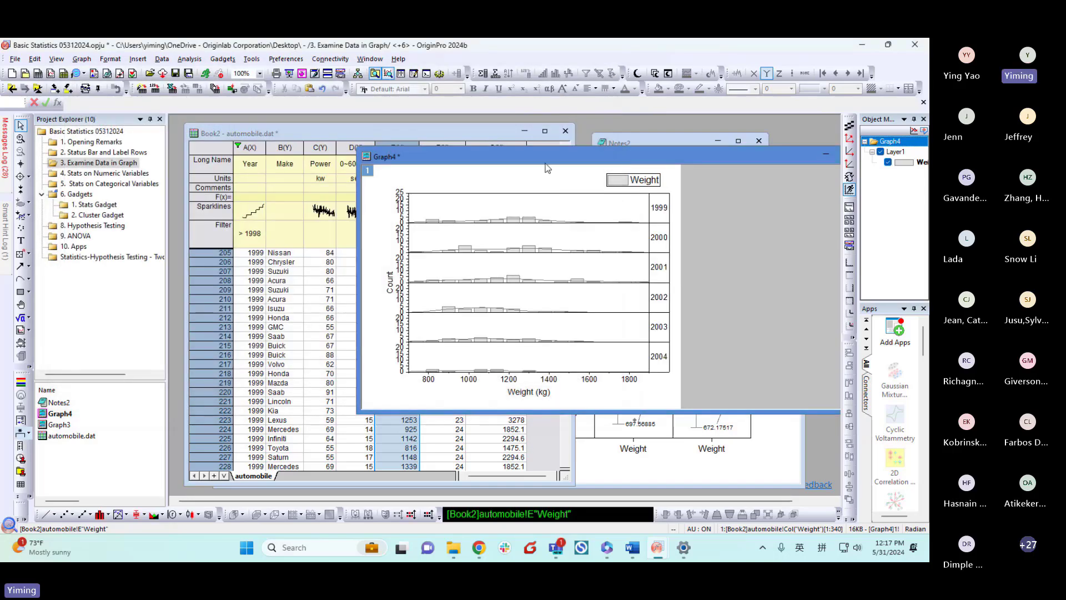
Rescale the paneled histogram's axes to its data and fit the graph page to the Graph4 window.
{"action": "left_click_drag", "start_coordinate": [548, 157], "coordinate": [445, 160]}
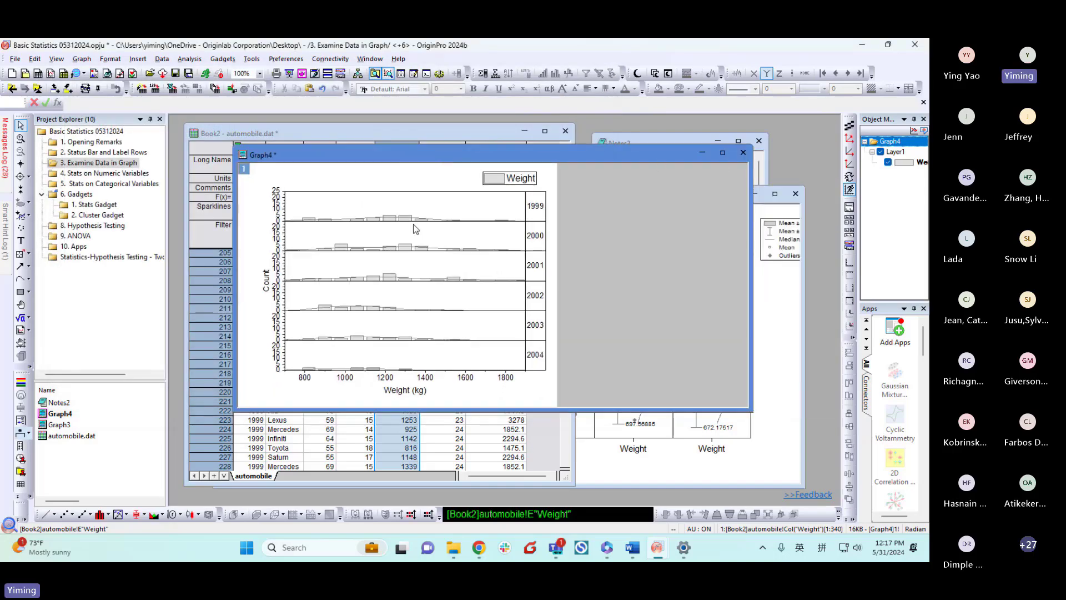
{"action": "left_click", "coordinate": [848, 146]}
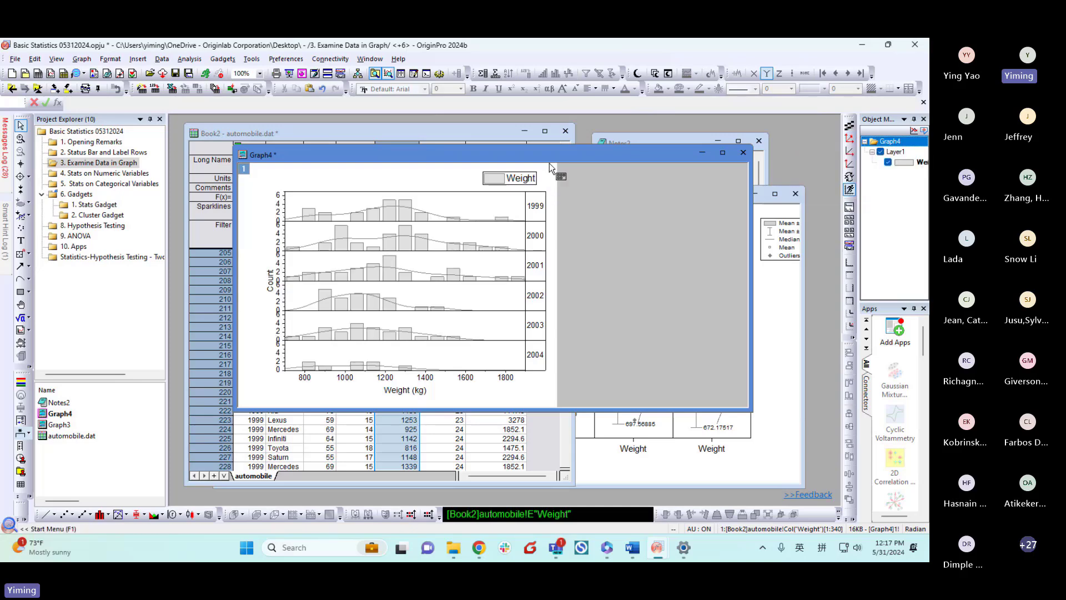
{"action": "mouse_move", "coordinate": [559, 175]}
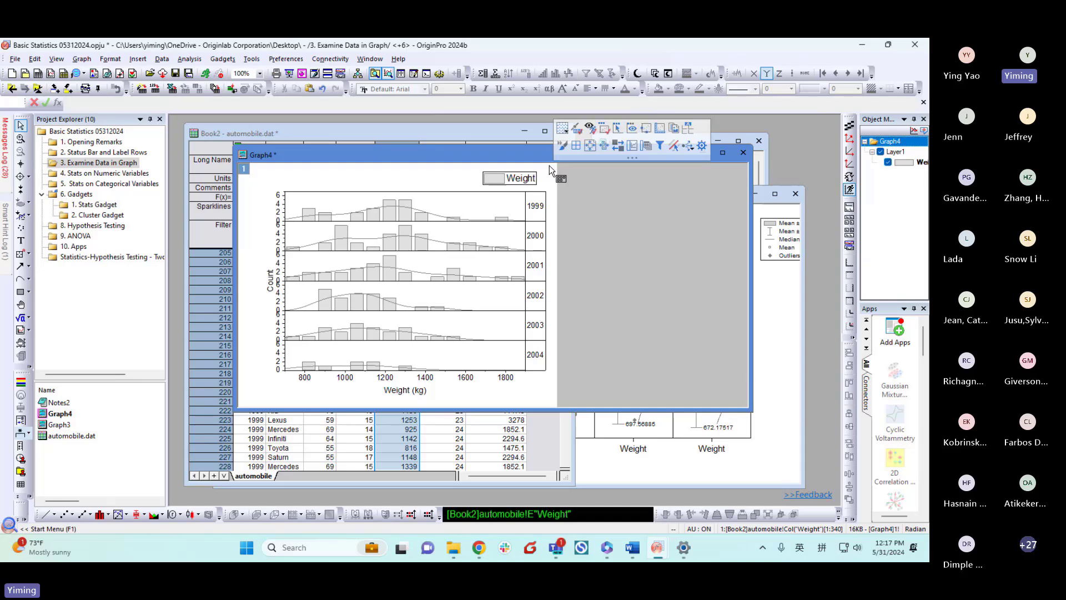
{"action": "left_click", "coordinate": [576, 146]}
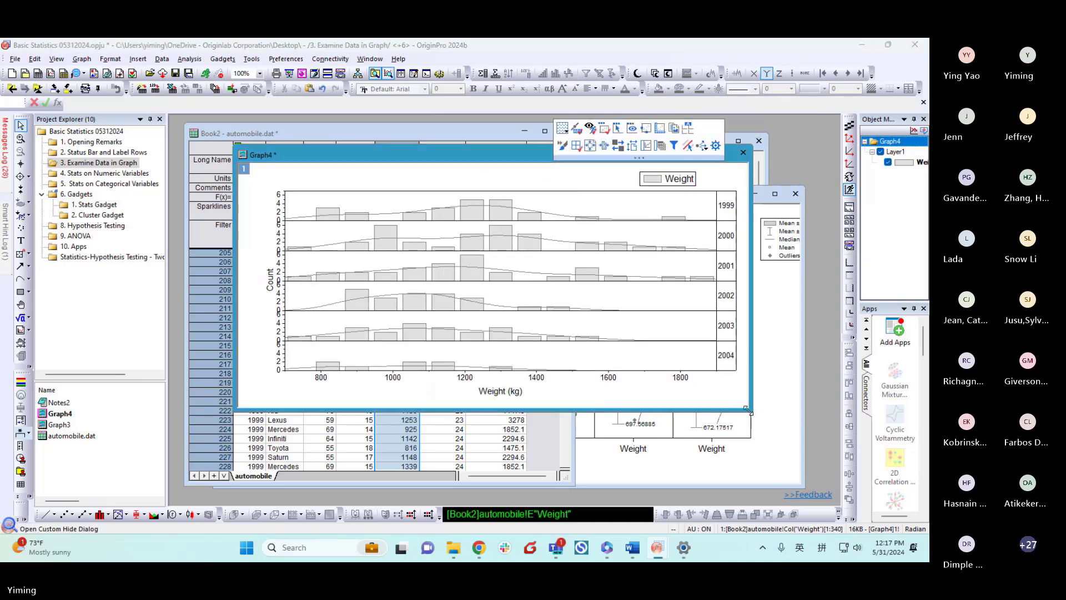
Reshape the Graph4 window into a tall, narrow format and place it beside the automobile worksheet.
{"action": "left_click_drag", "start_coordinate": [750, 411], "coordinate": [493, 504]}
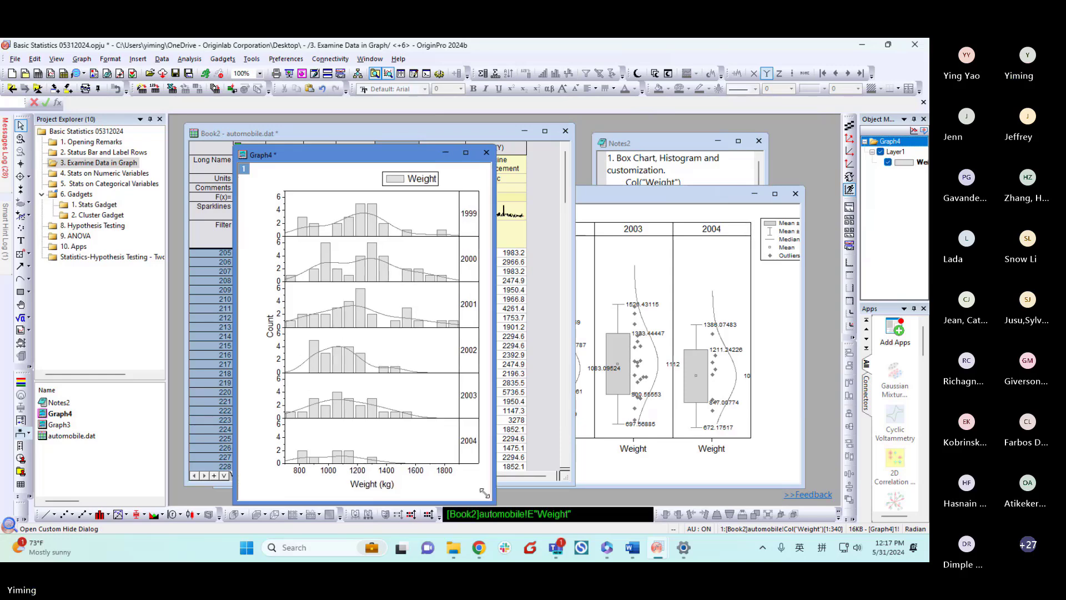
{"action": "left_click_drag", "start_coordinate": [379, 155], "coordinate": [639, 142]}
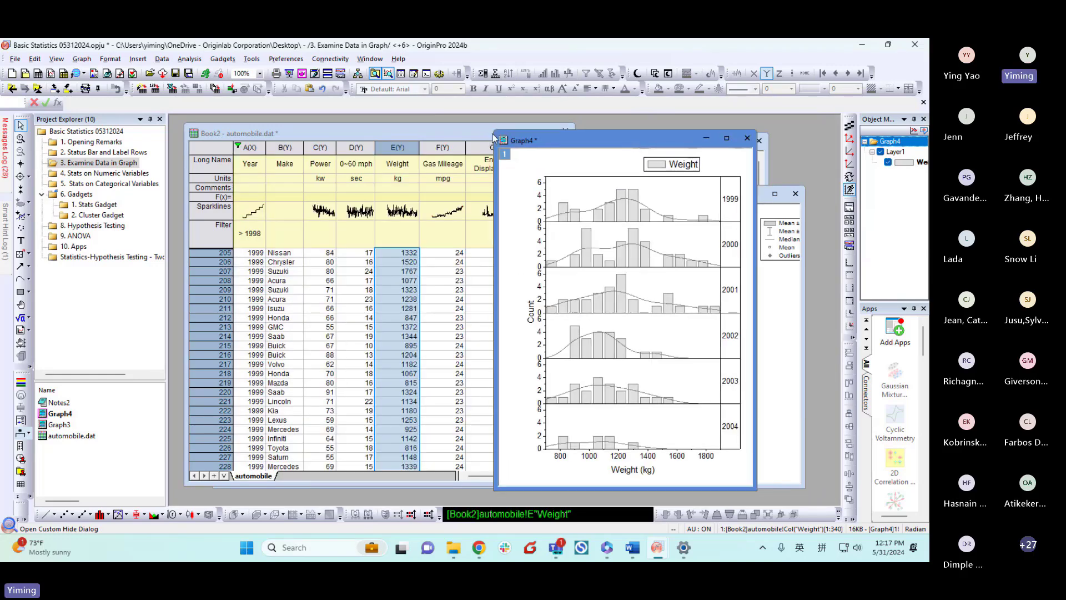
{"action": "left_click_drag", "start_coordinate": [494, 135], "coordinate": [485, 124]}
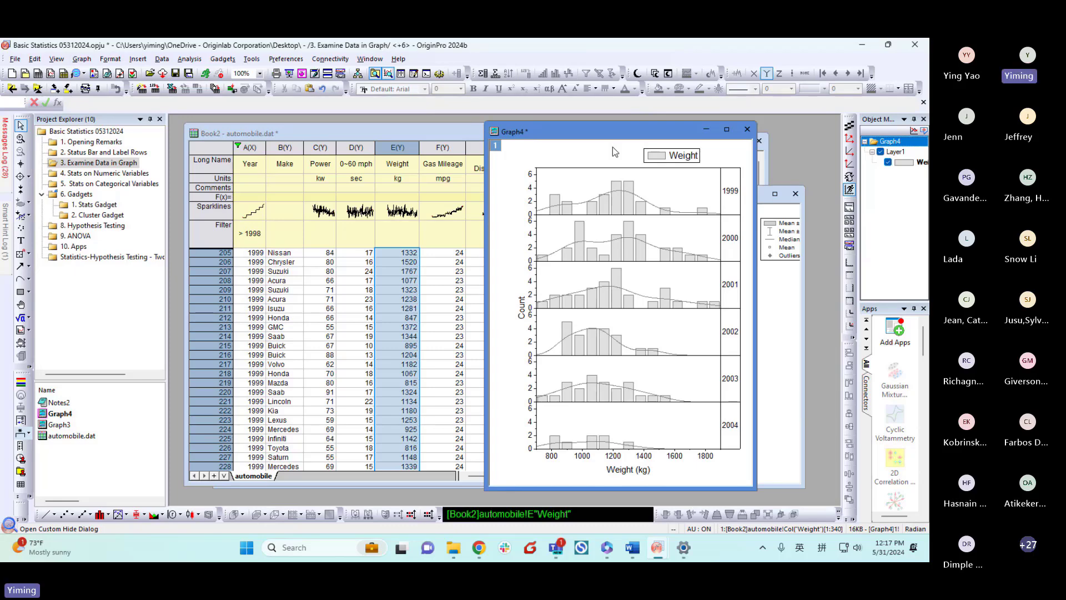
{"action": "left_click_drag", "start_coordinate": [634, 139], "coordinate": [692, 148]}
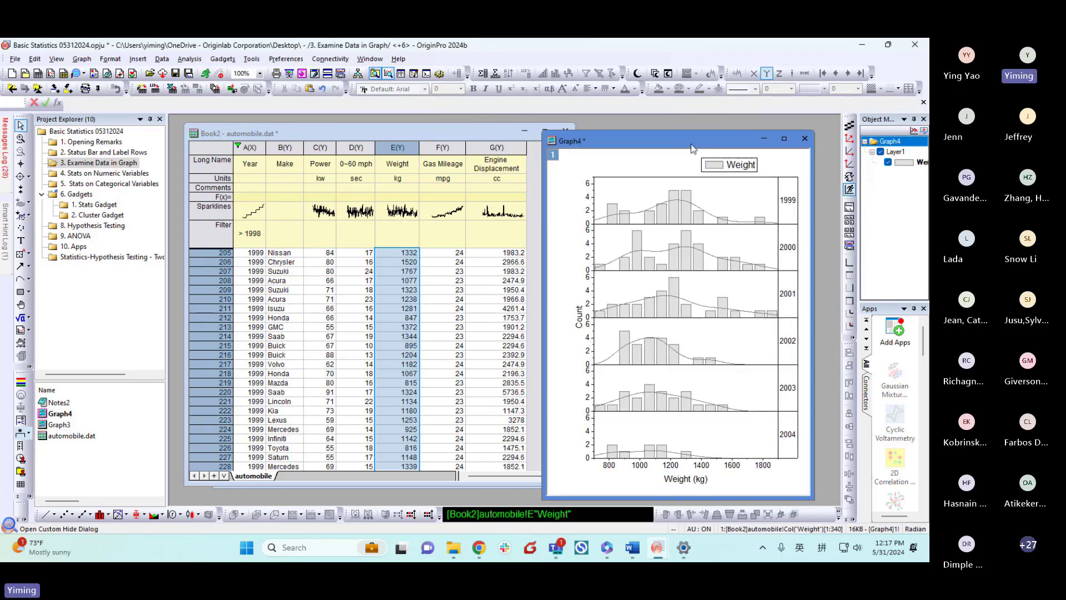
Change the worksheet's Year column filter to "is less than" 1998.
{"action": "left_click", "coordinate": [447, 139]}
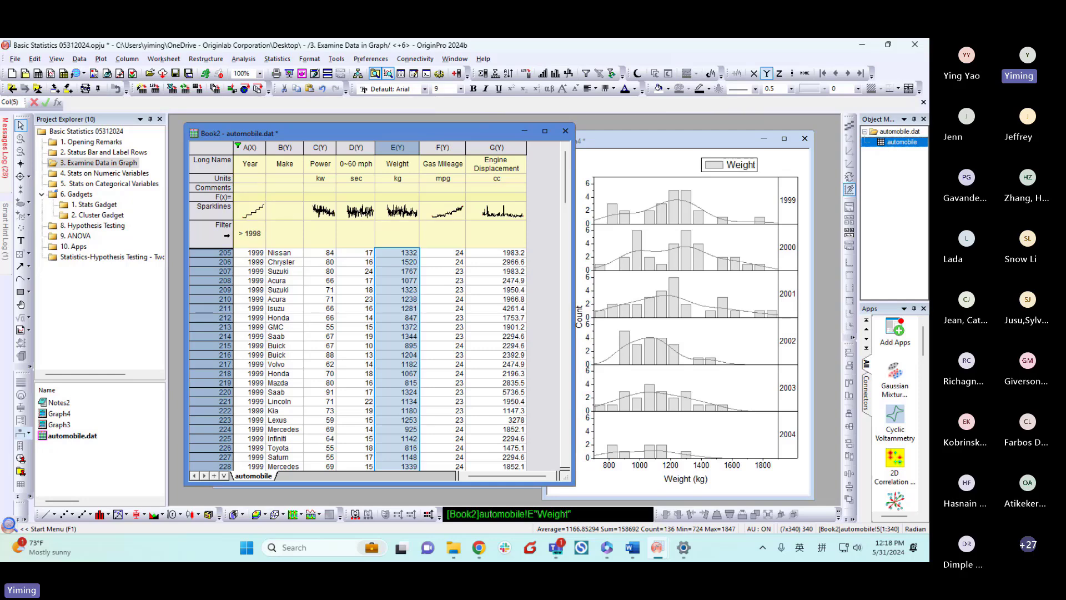
{"action": "double_click", "coordinate": [257, 240]}
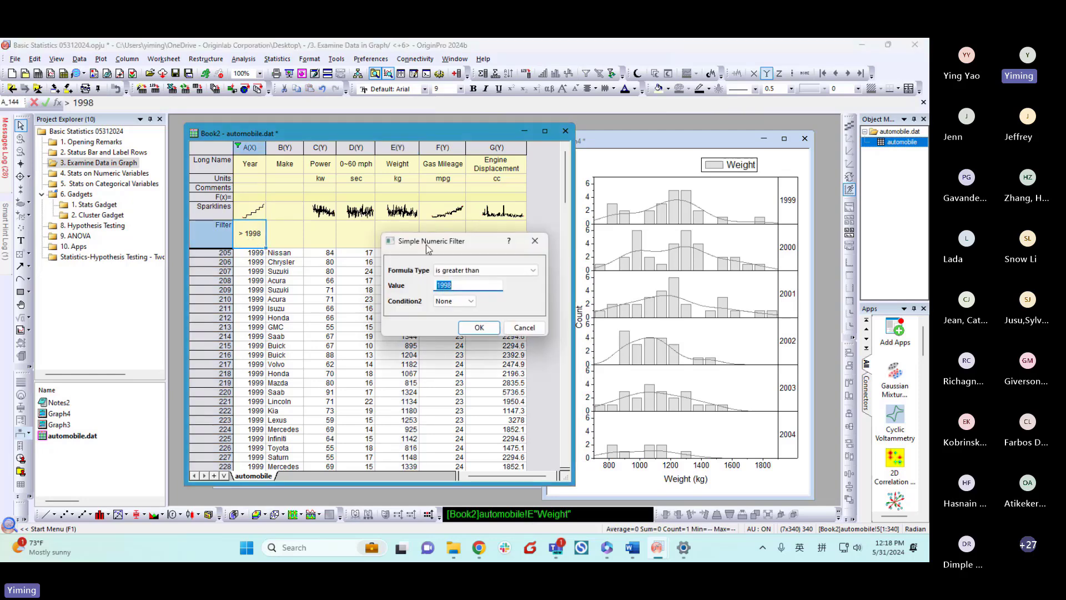
{"action": "left_click_drag", "start_coordinate": [425, 245], "coordinate": [396, 233]}
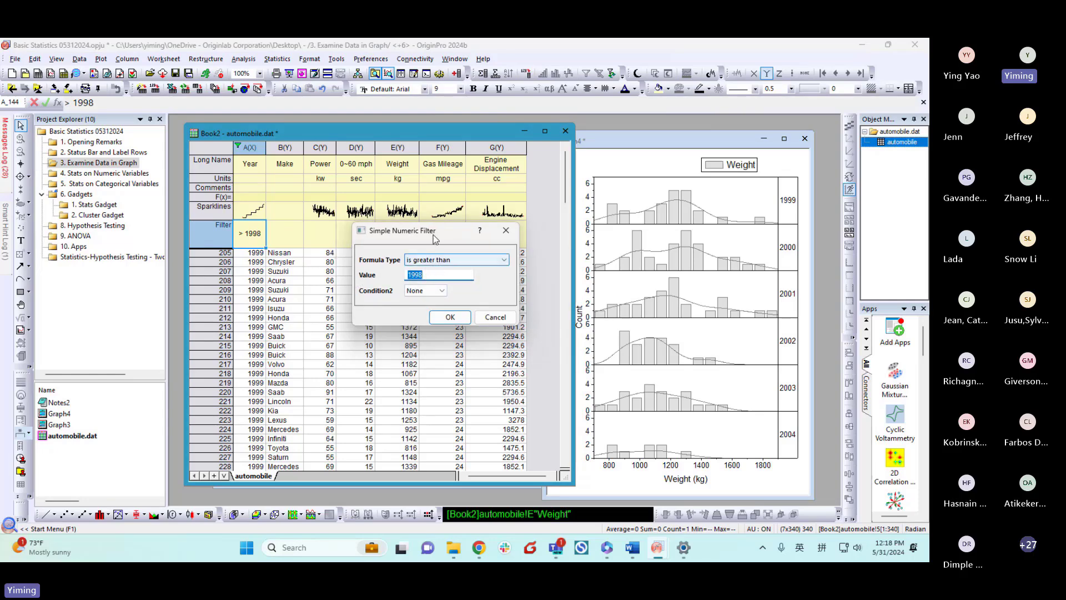
{"action": "left_click", "coordinate": [420, 261]}
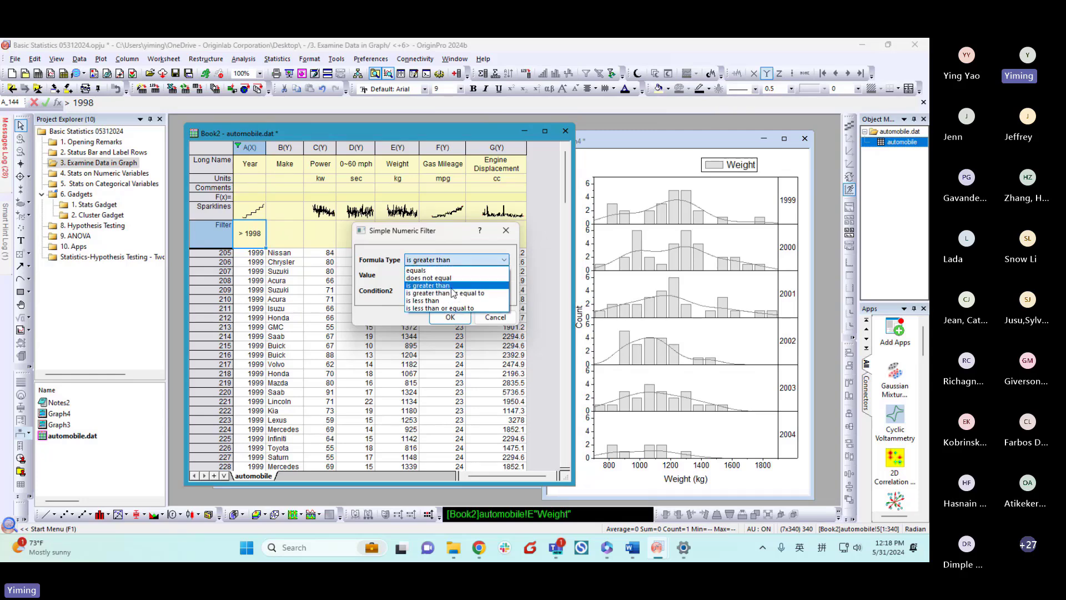
{"action": "left_click", "coordinate": [420, 302]}
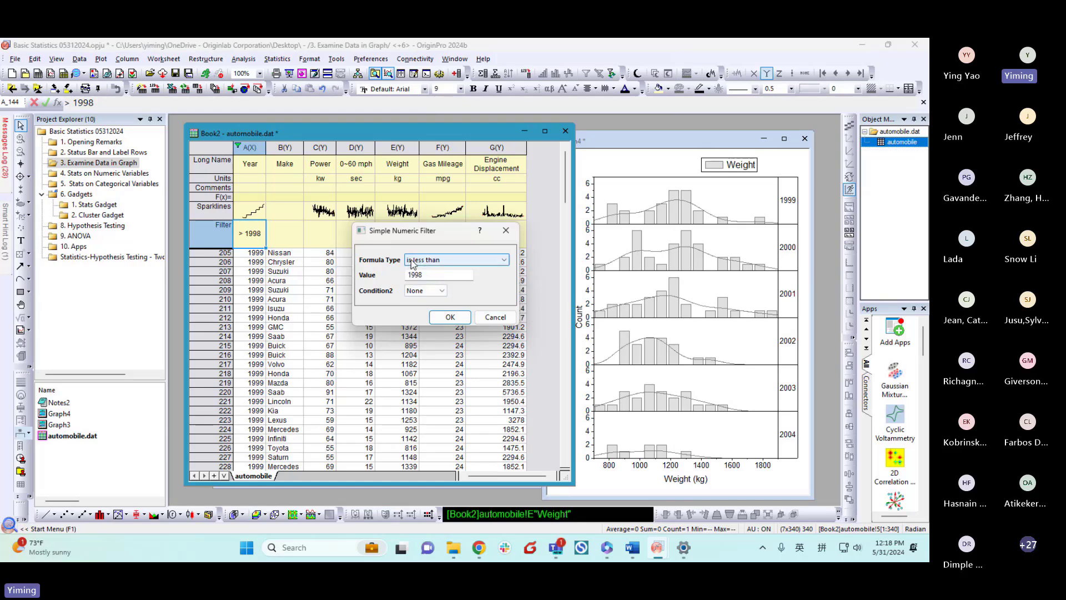
{"action": "left_click", "coordinate": [450, 317]}
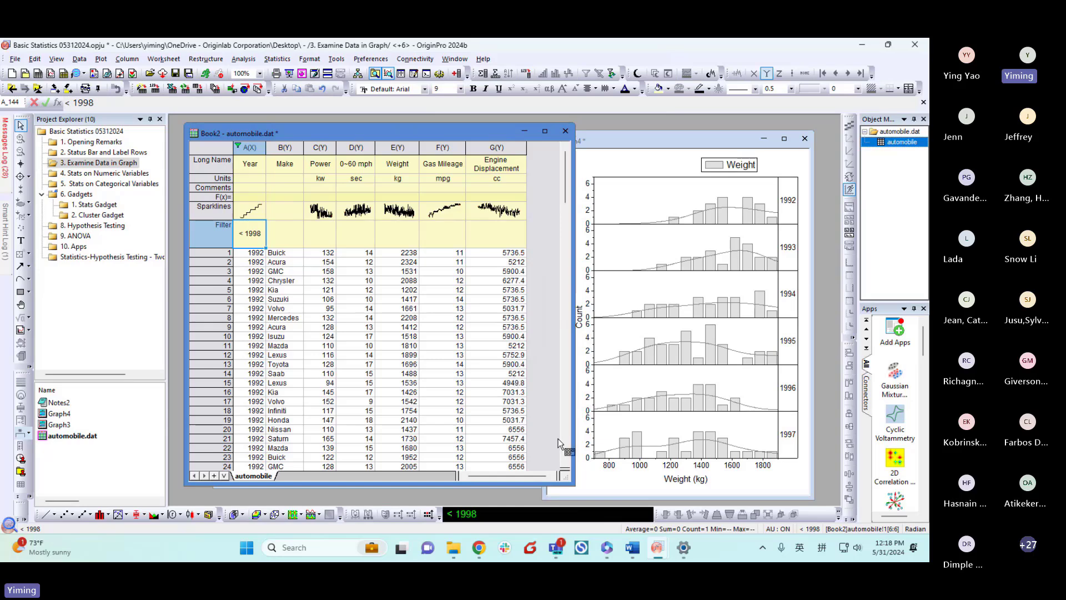
Narrow the automobile workbook window and bring the Graph3 box chart to the front.
{"action": "left_click_drag", "start_coordinate": [575, 487], "coordinate": [406, 502]}
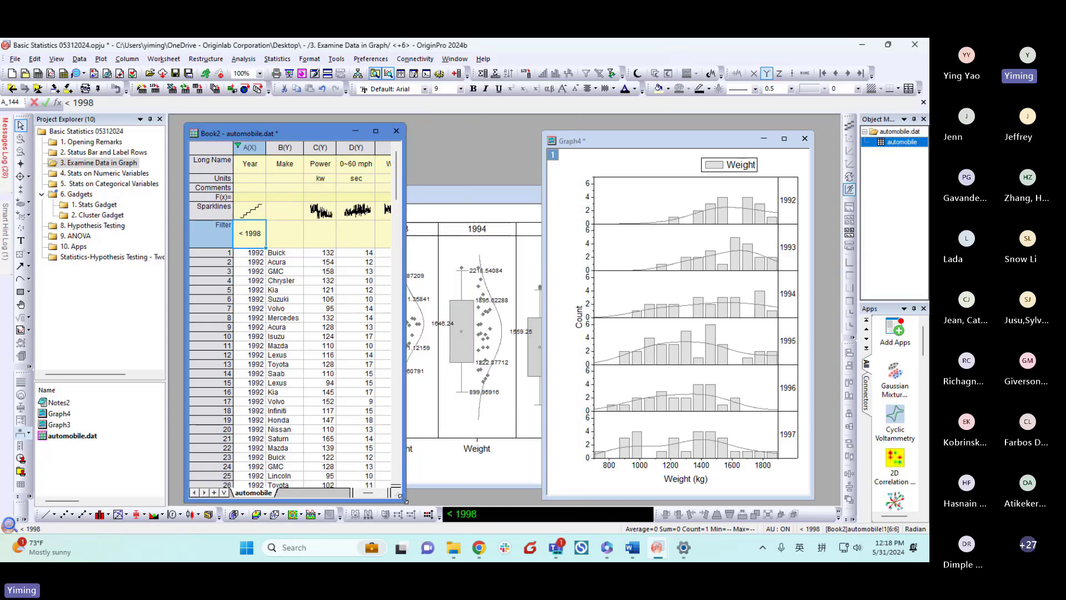
{"action": "left_click", "coordinate": [498, 199]}
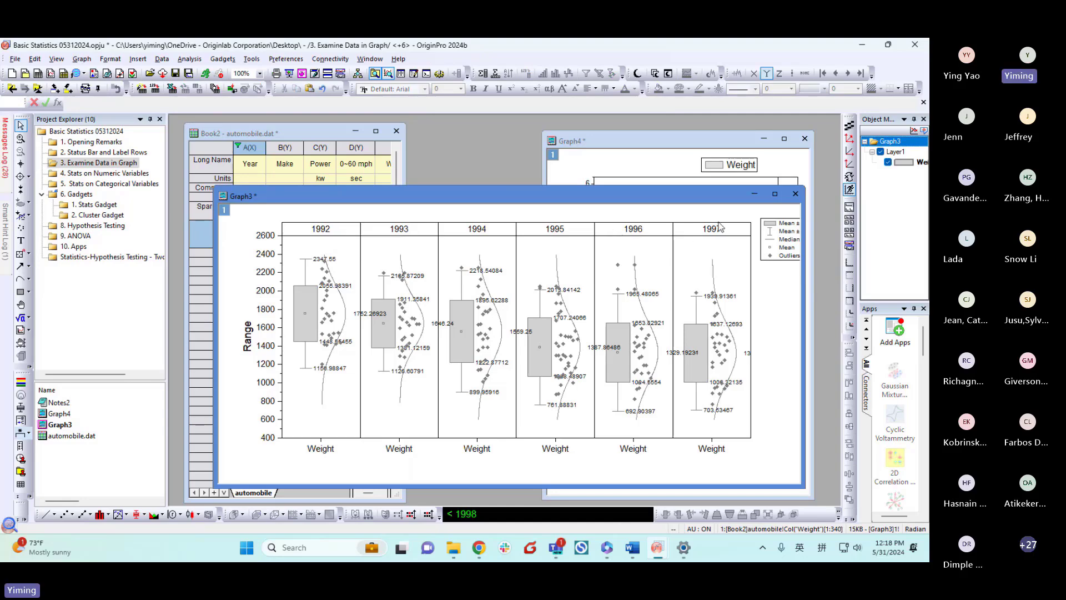
Bring the Graph4 histogram forward, then move the Graph3 box chart window aside to uncover the automobile worksheet's Filter row.
{"action": "left_click", "coordinate": [680, 155]}
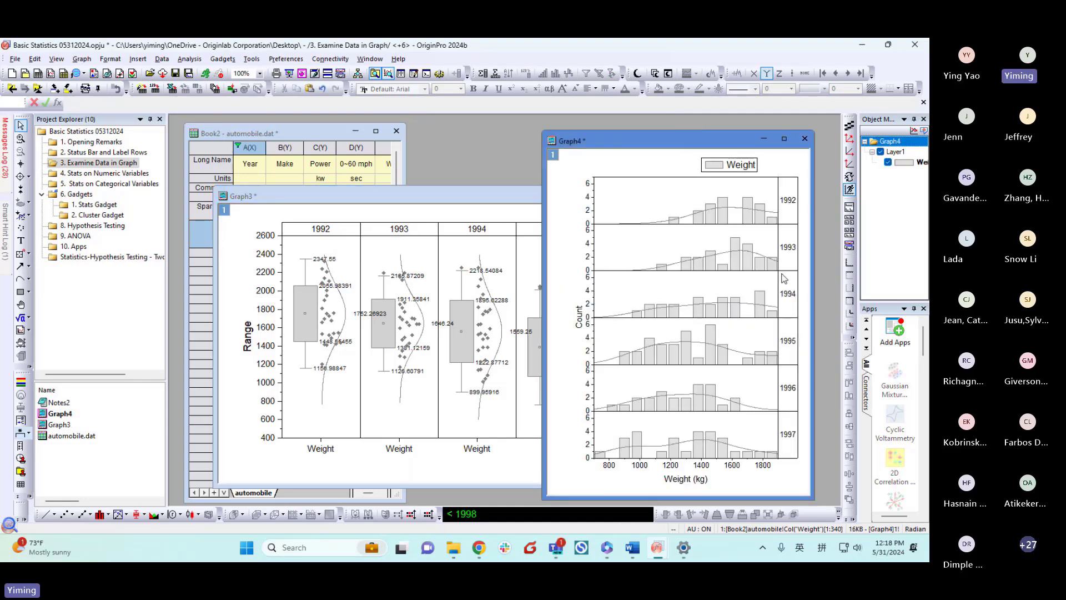
{"action": "left_click_drag", "start_coordinate": [493, 195], "coordinate": [525, 187]}
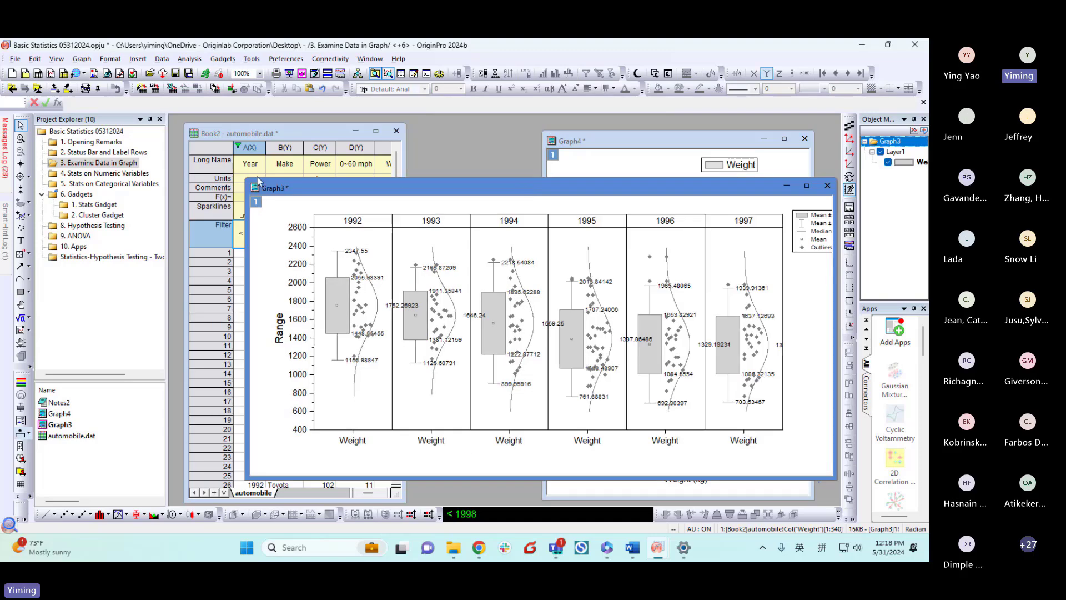
{"action": "left_click_drag", "start_coordinate": [246, 178], "coordinate": [278, 190]}
{"action": "left_click_drag", "start_coordinate": [378, 202], "coordinate": [403, 244]}
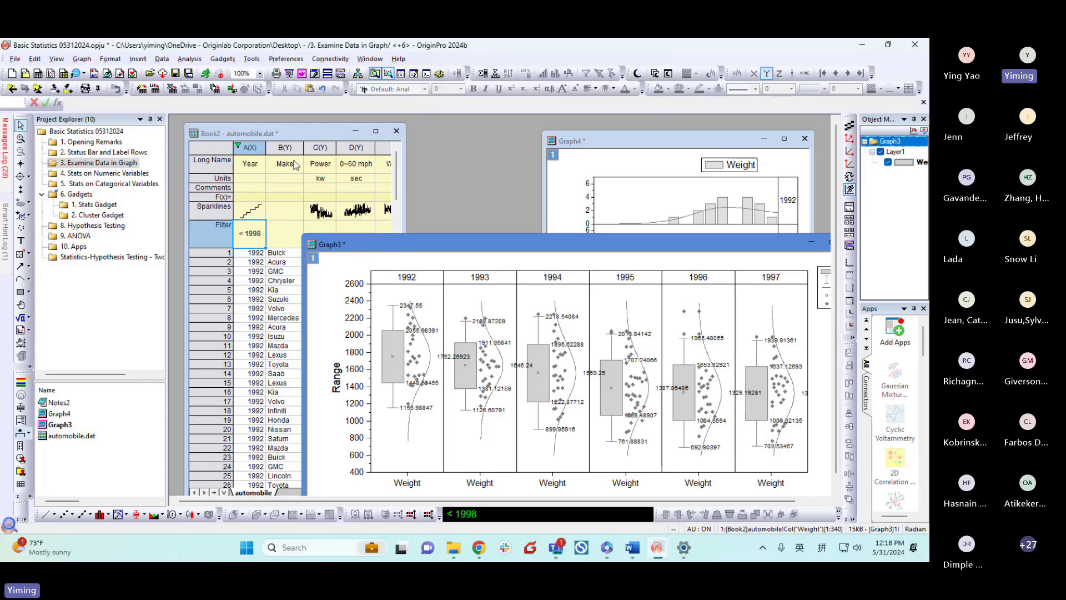
Open the "4. Stats on Numeric Variables" project folder and make the body.dat workbook window taller and narrower.
{"action": "left_click", "coordinate": [100, 174]}
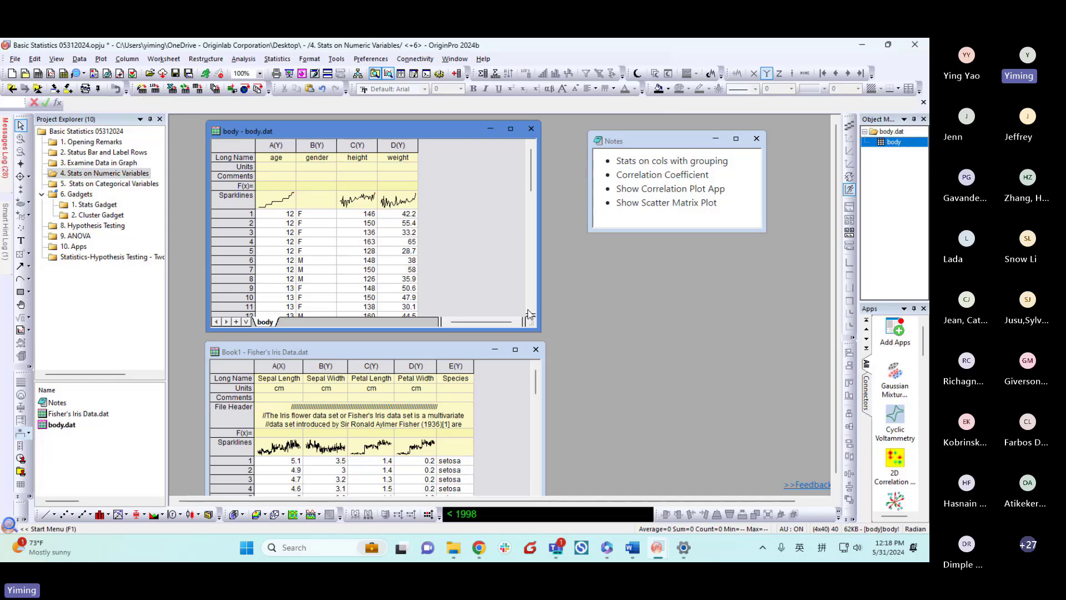
{"action": "left_click_drag", "start_coordinate": [538, 331], "coordinate": [487, 495]}
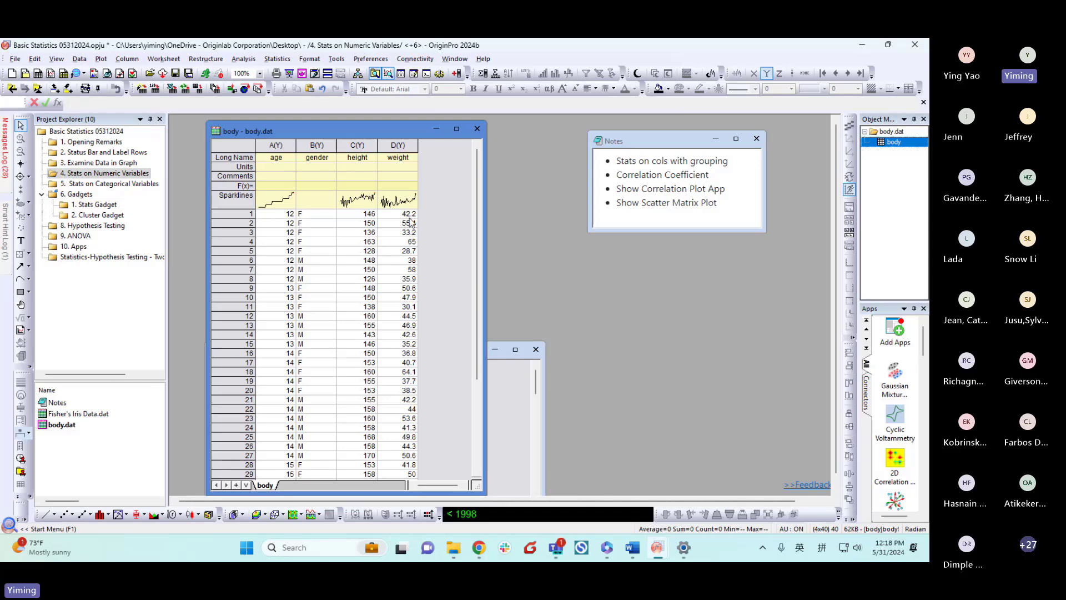
{"action": "left_click", "coordinate": [278, 59]}
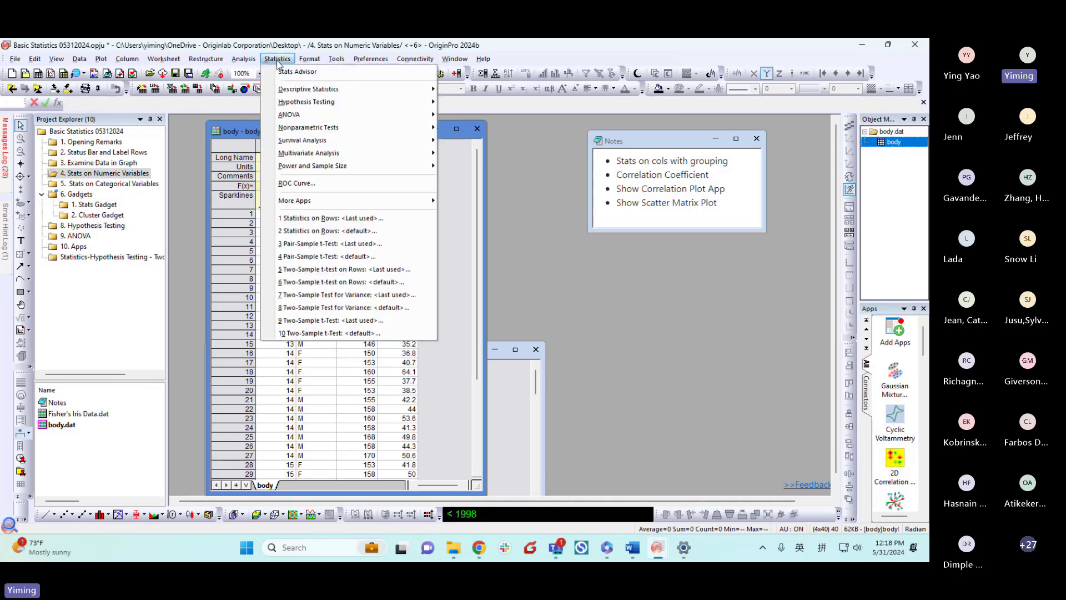
{"action": "mouse_move", "coordinate": [282, 90]}
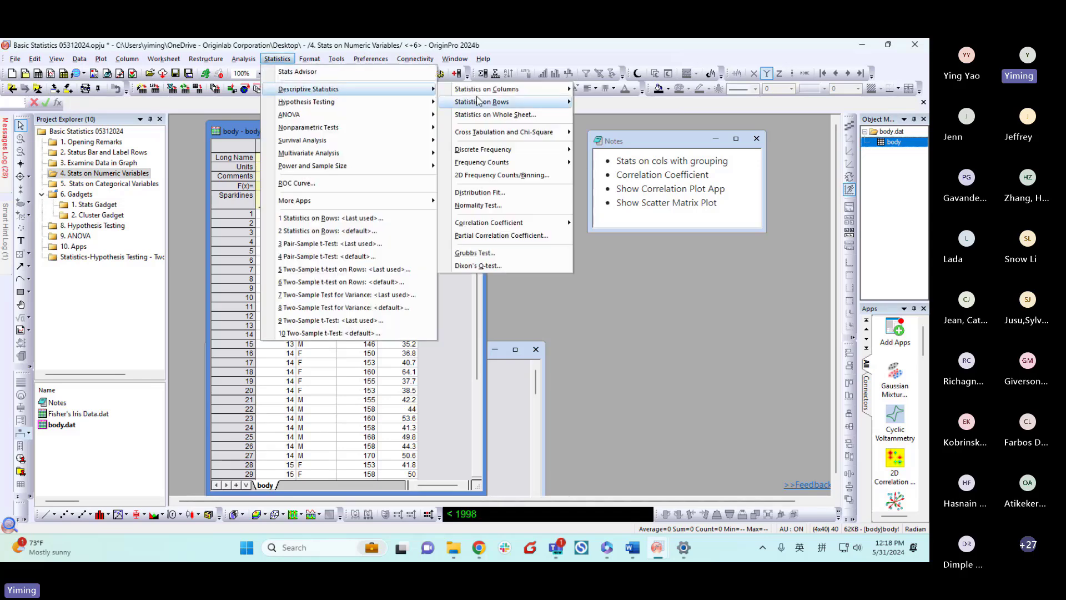
{"action": "mouse_move", "coordinate": [501, 95]}
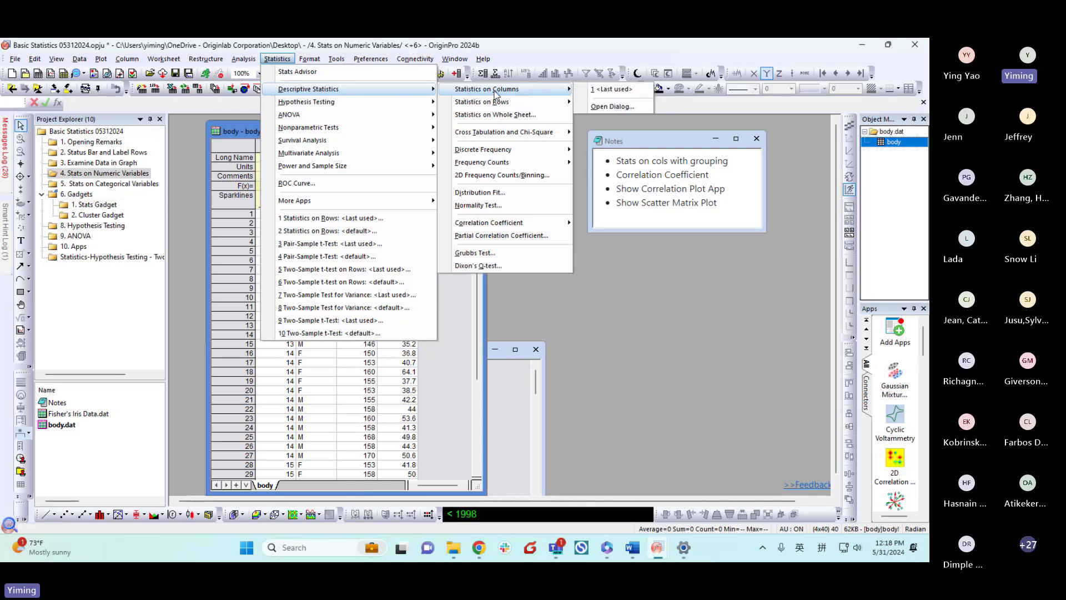
{"action": "left_click", "coordinate": [462, 307]}
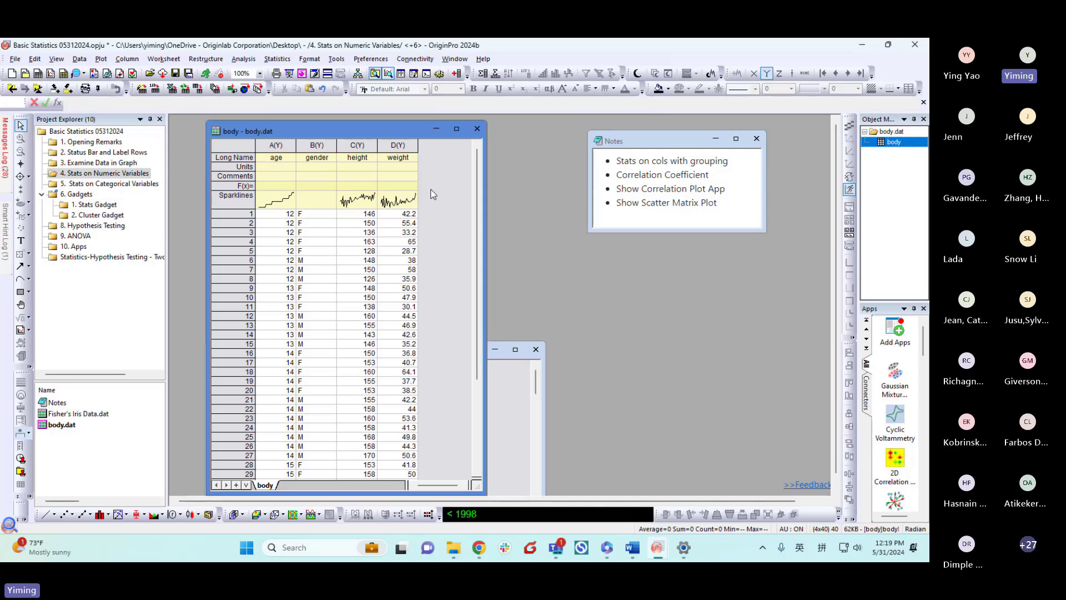
Start Statistics on Columns for the body worksheet and place its dialog clear of the data columns.
{"action": "left_click", "coordinate": [273, 62]}
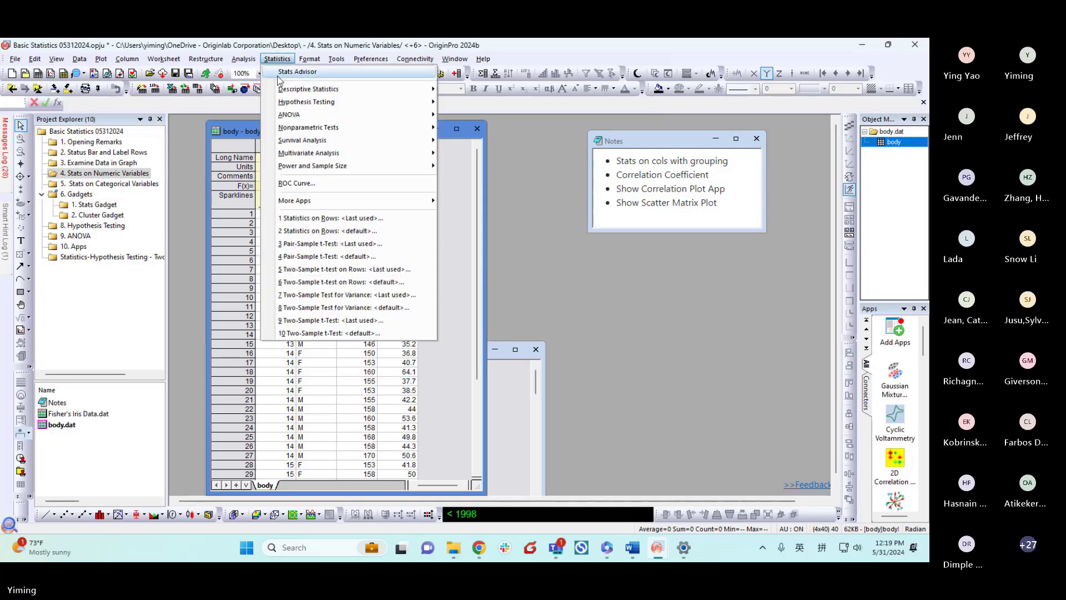
{"action": "mouse_move", "coordinate": [290, 91]}
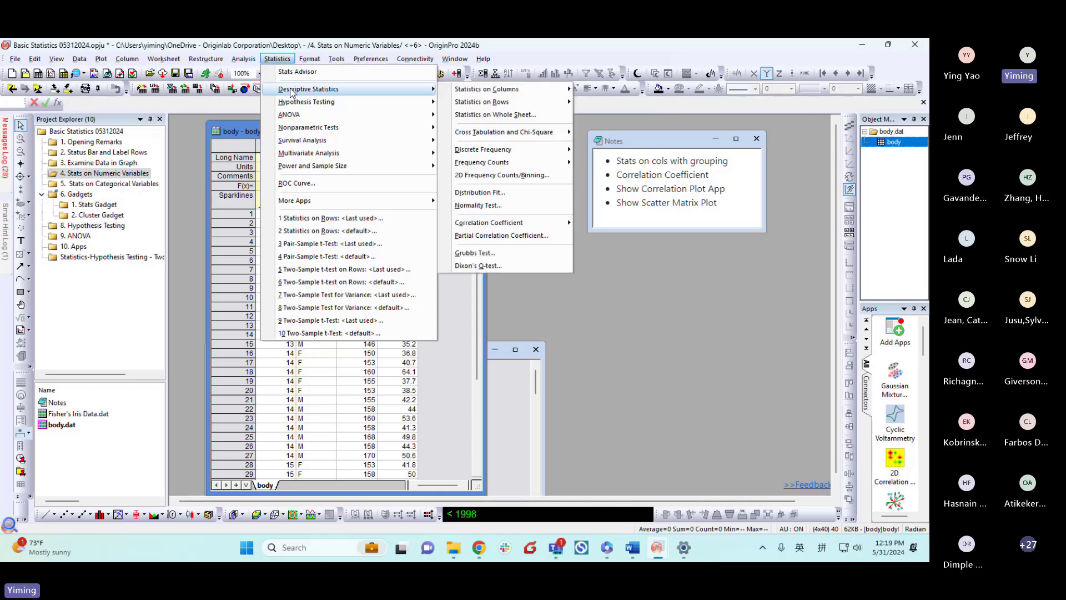
{"action": "mouse_move", "coordinate": [472, 94]}
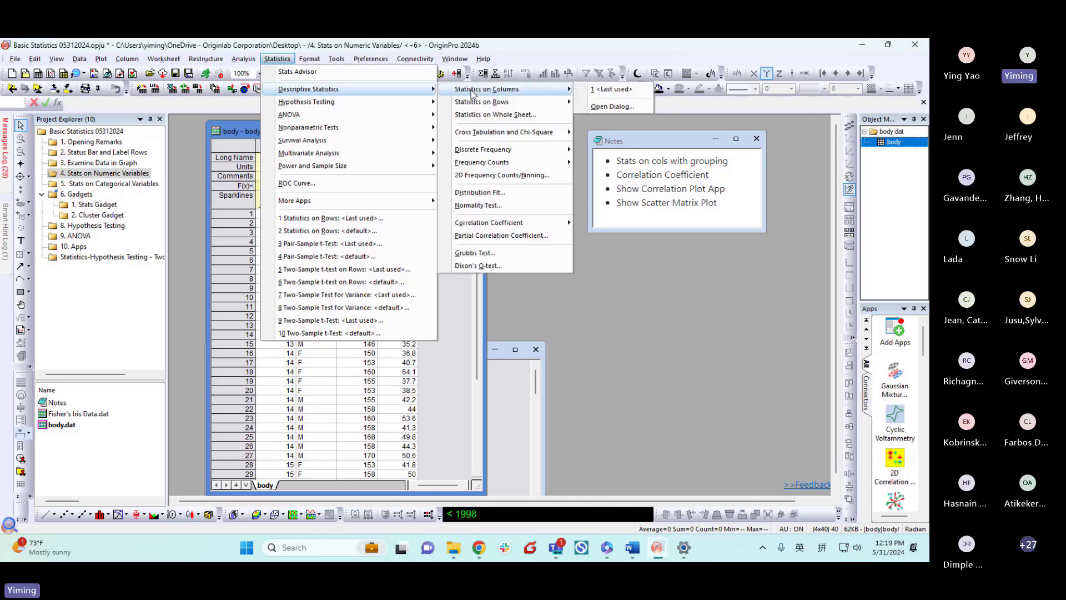
{"action": "left_click", "coordinate": [610, 106]}
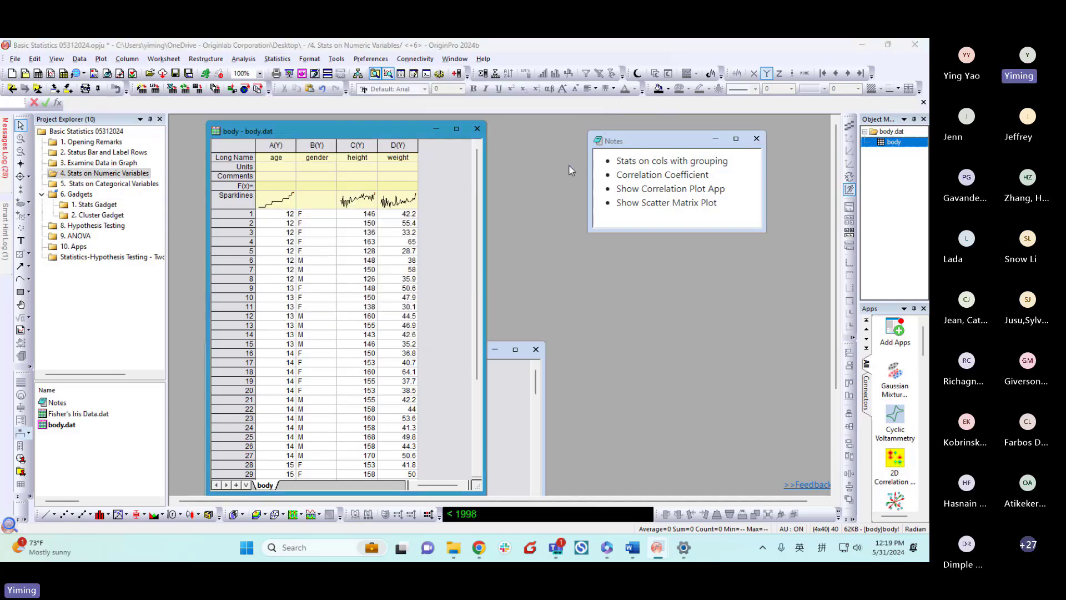
{"action": "left_click_drag", "start_coordinate": [497, 181], "coordinate": [645, 120]}
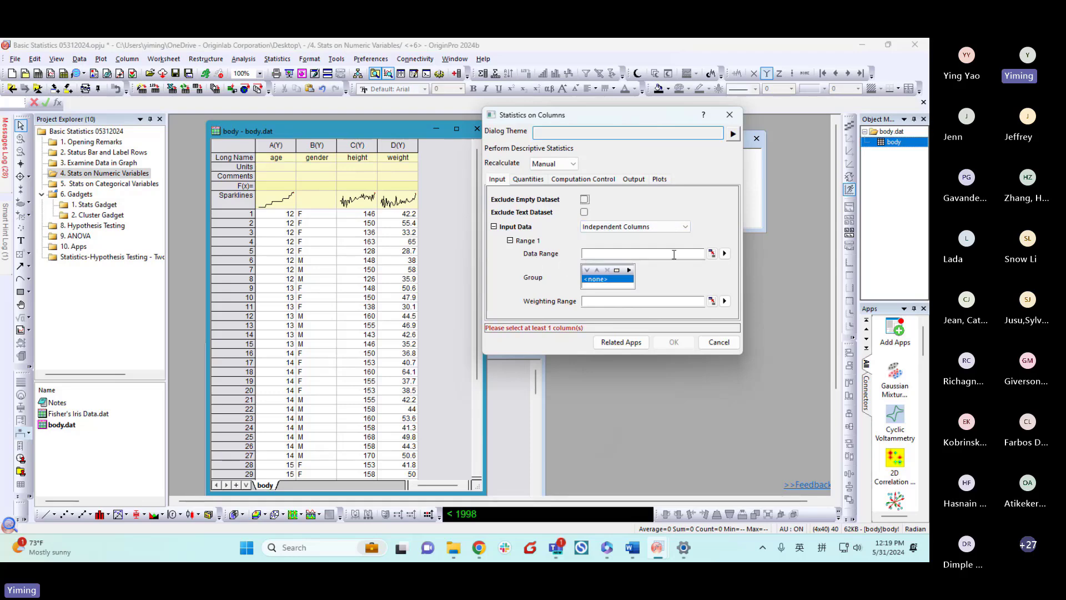
Set the data range to the height column by selecting it from the body worksheet.
{"action": "left_click", "coordinate": [725, 254]}
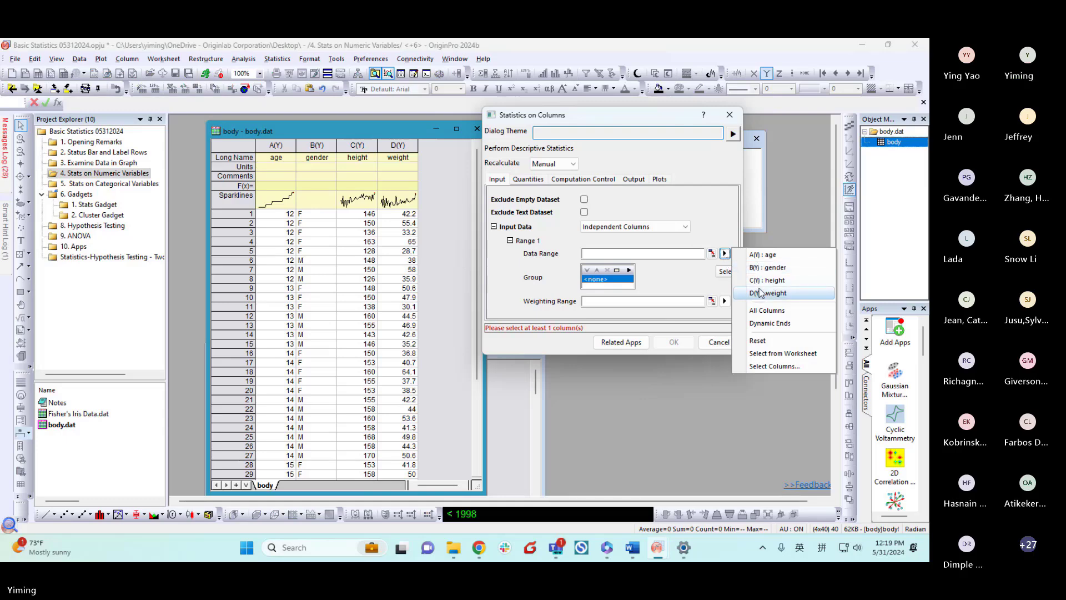
{"action": "left_click", "coordinate": [703, 265]}
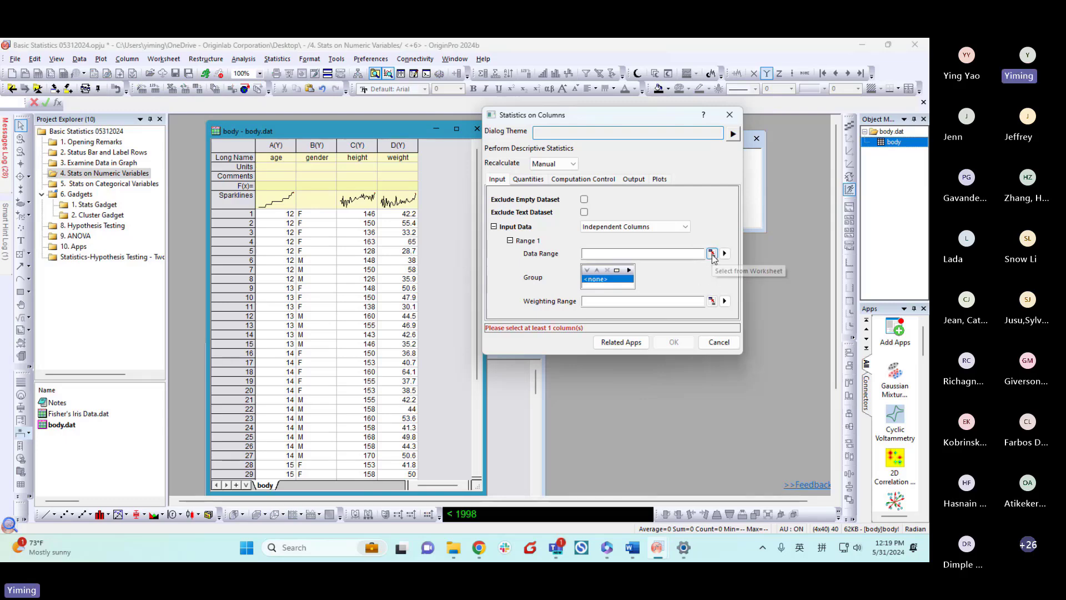
{"action": "left_click", "coordinate": [712, 253]}
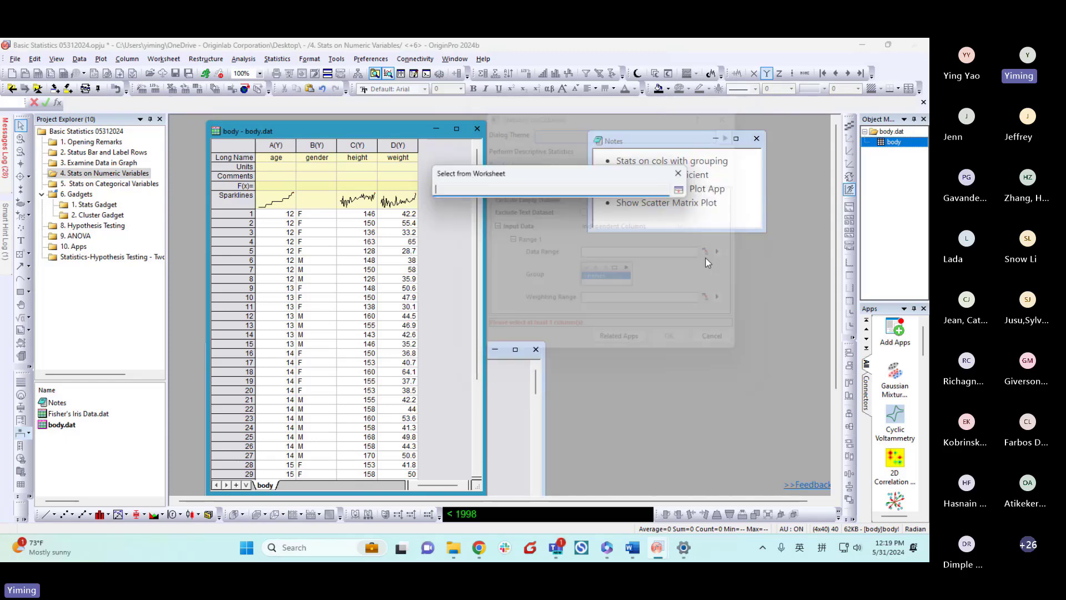
{"action": "left_click", "coordinate": [357, 145]}
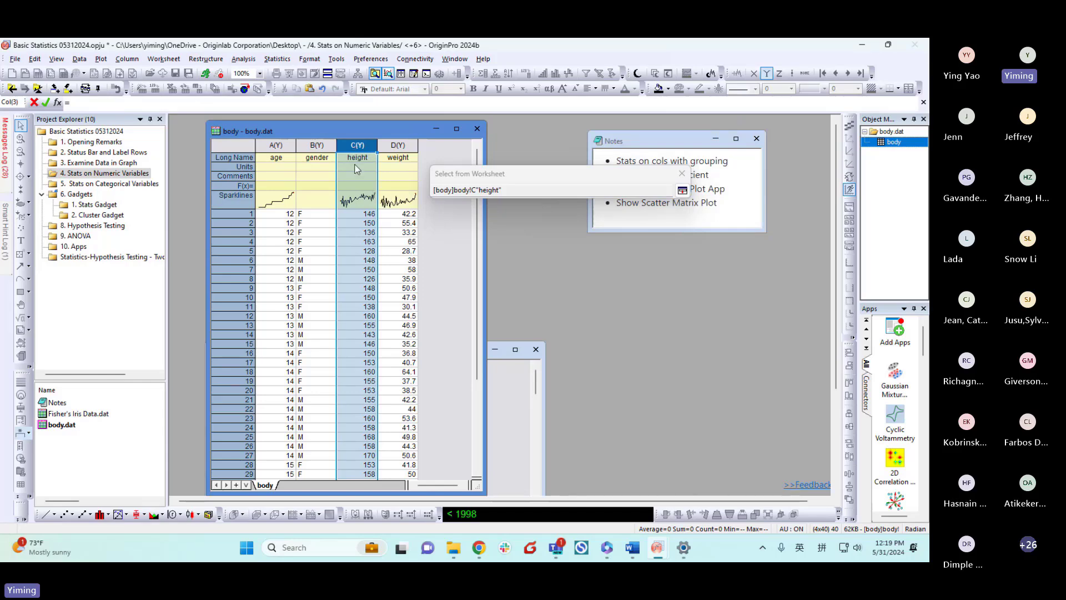
{"action": "left_click", "coordinate": [682, 190]}
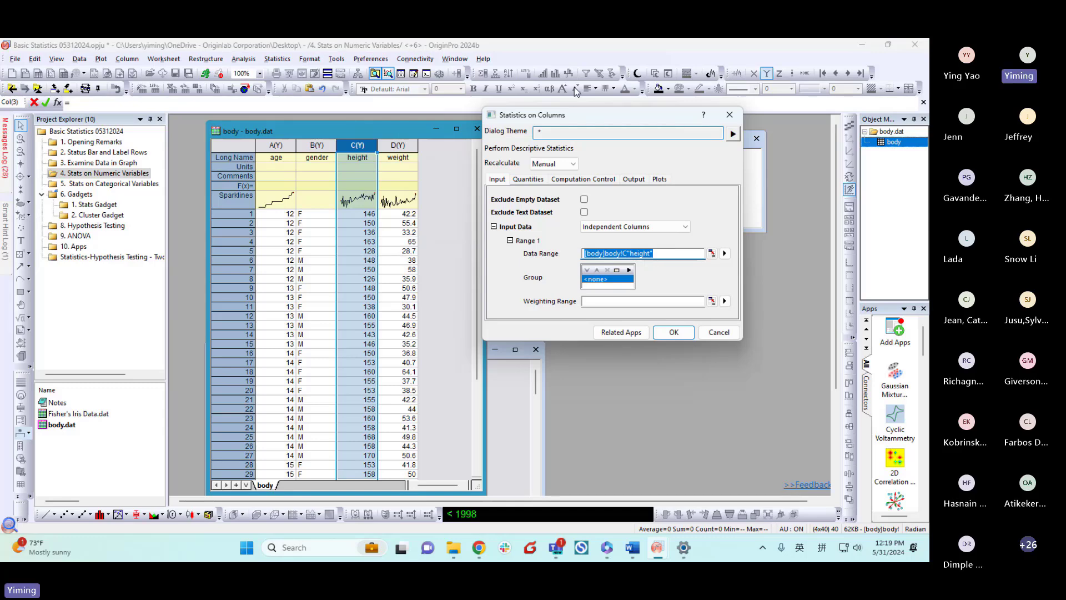
Group the height statistics by the age column.
{"action": "left_click_drag", "start_coordinate": [571, 114], "coordinate": [548, 111]}
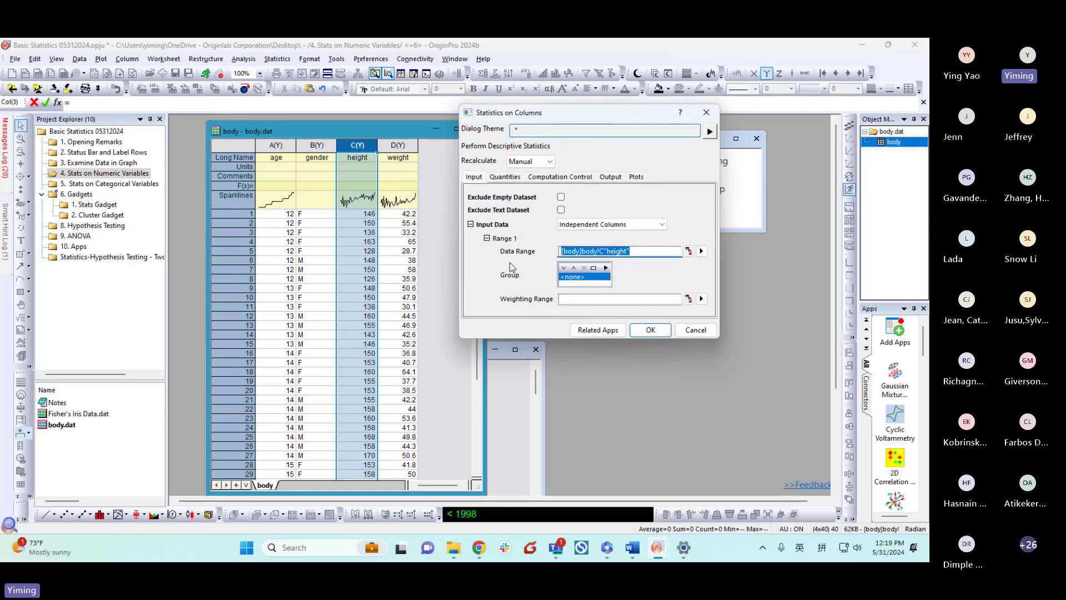
{"action": "left_click", "coordinate": [606, 268]}
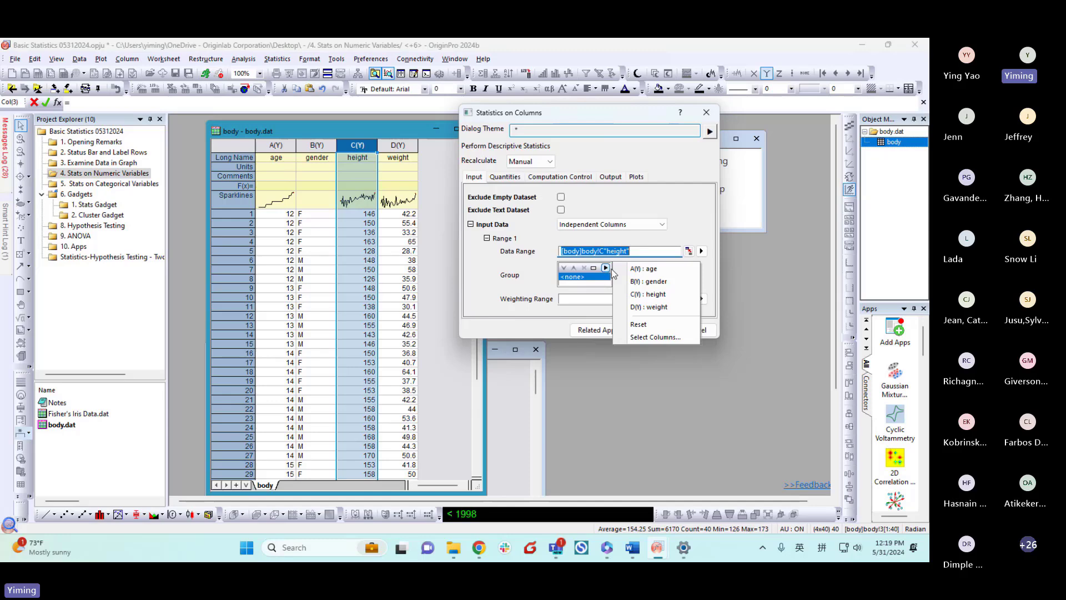
{"action": "left_click", "coordinate": [612, 269]}
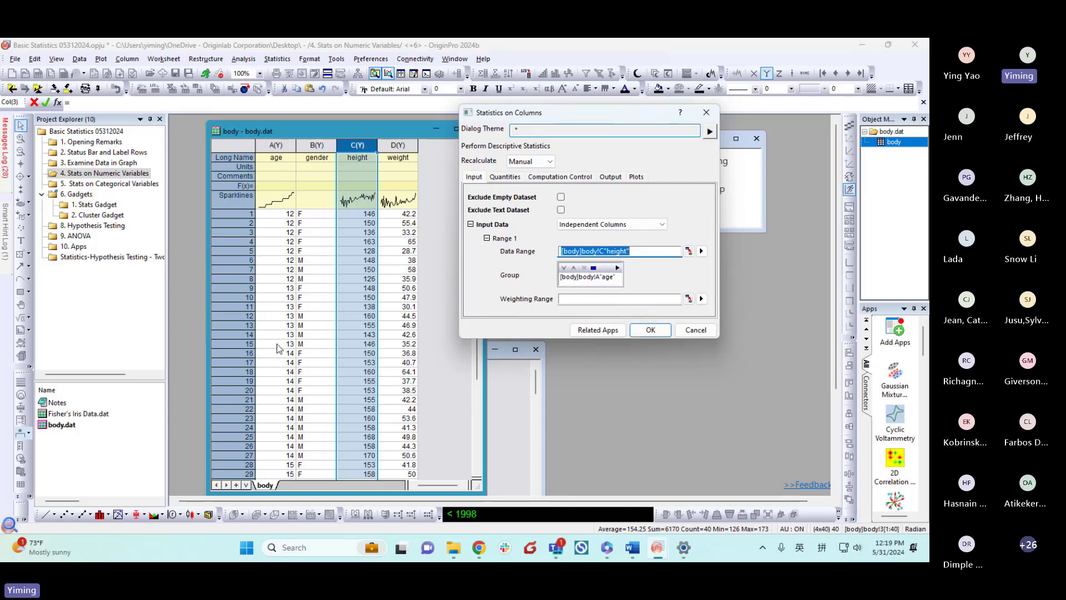
{"action": "left_click", "coordinate": [507, 281]}
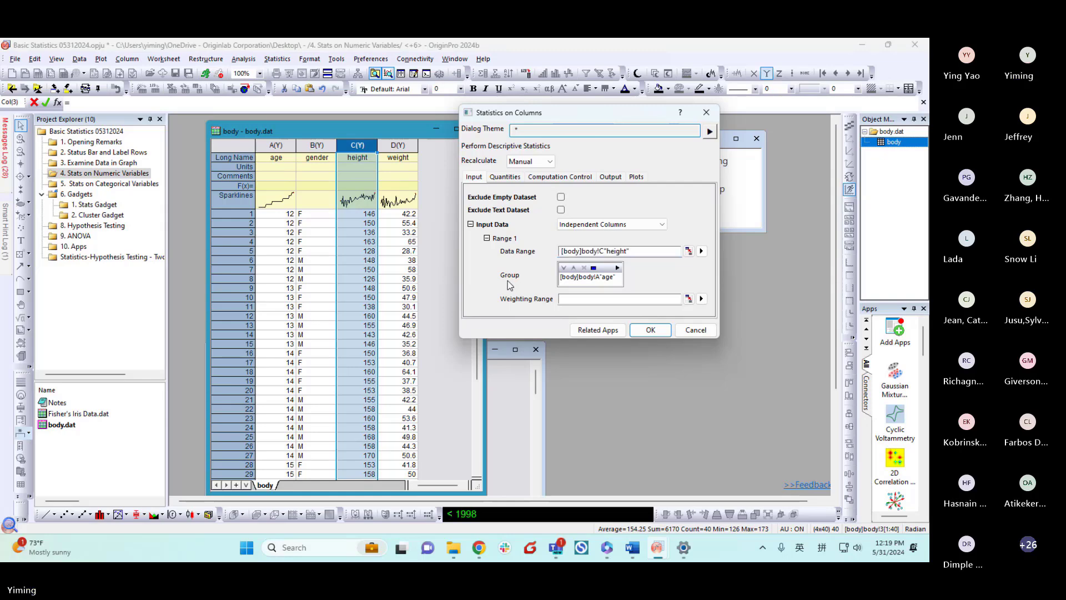
Examine the moments and quantiles selected for computation and the weight method choices in the computation control settings.
{"action": "left_click", "coordinate": [505, 176]}
{"action": "left_click_drag", "start_coordinate": [568, 117], "coordinate": [585, 78]}
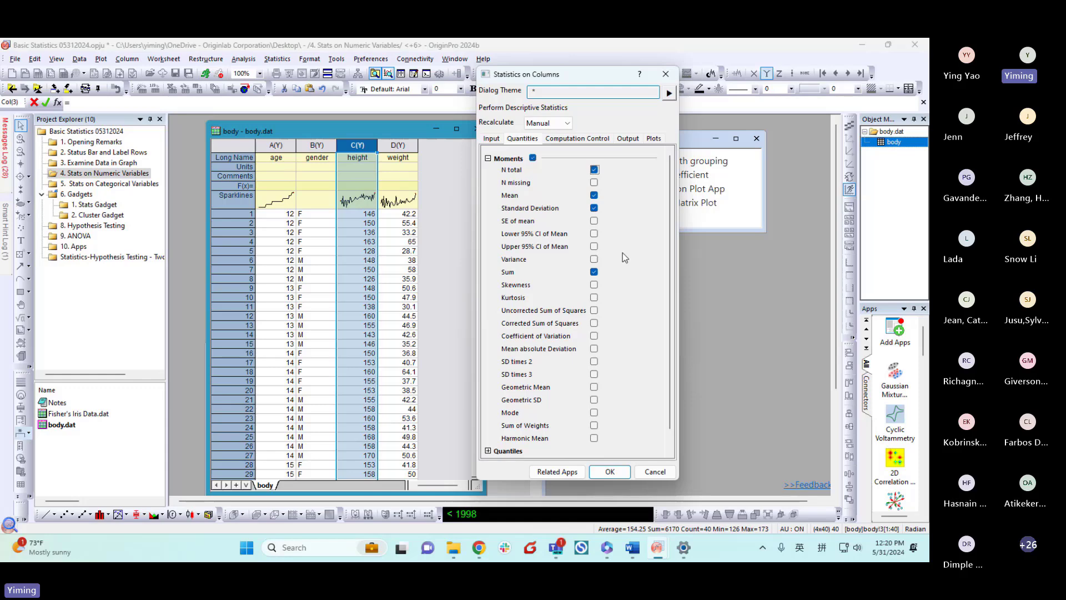
{"action": "scroll", "coordinate": [623, 252], "scroll_direction": "down", "scroll_amount": 1}
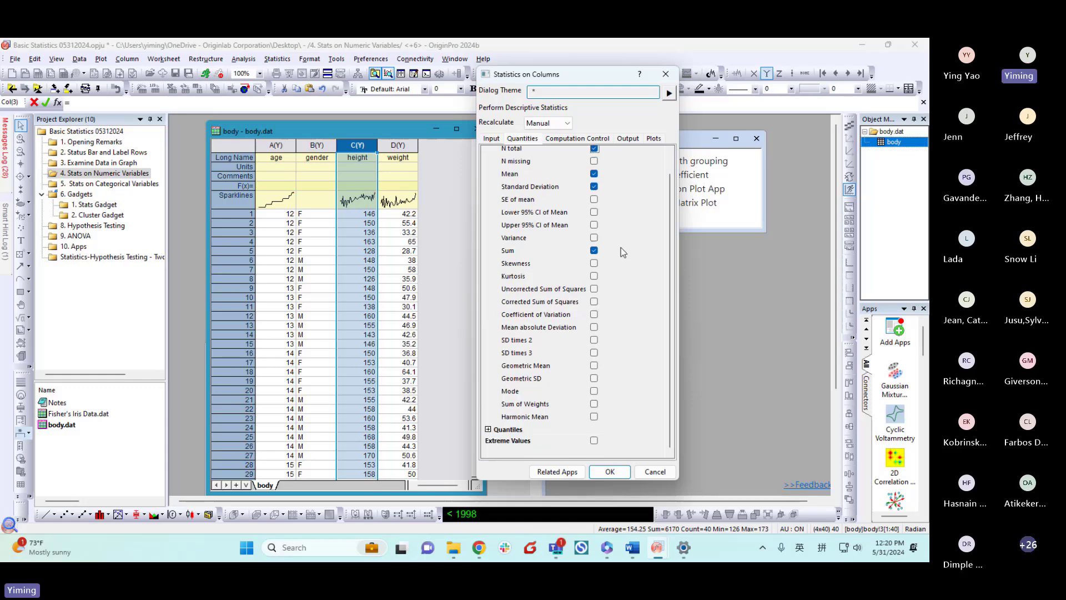
{"action": "left_click", "coordinate": [488, 429]}
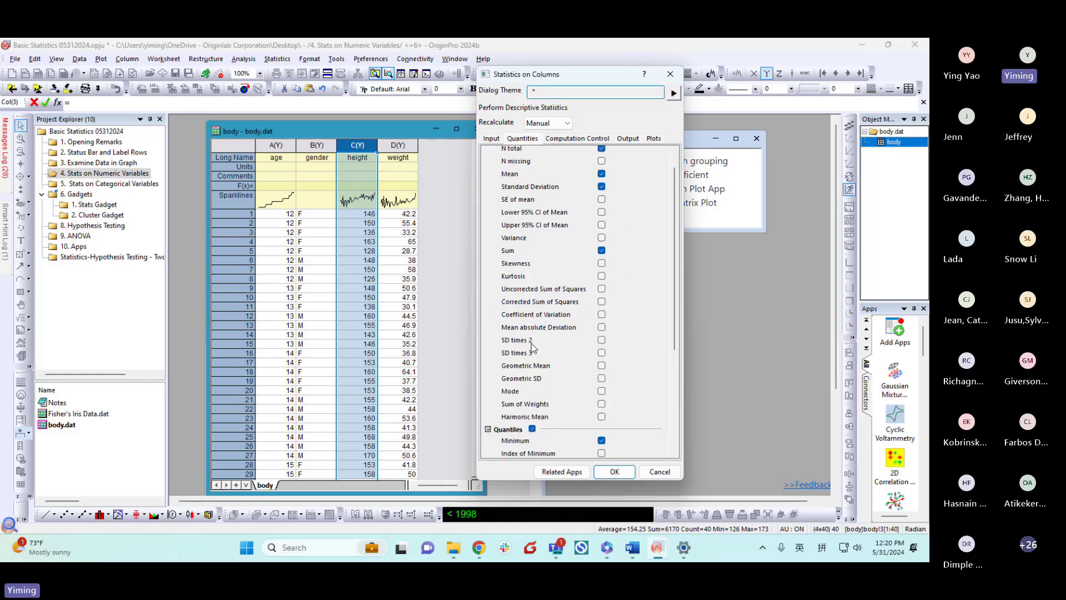
{"action": "scroll", "coordinate": [557, 311], "scroll_direction": "down", "scroll_amount": 4}
{"action": "scroll", "coordinate": [557, 311], "scroll_direction": "down", "scroll_amount": 2}
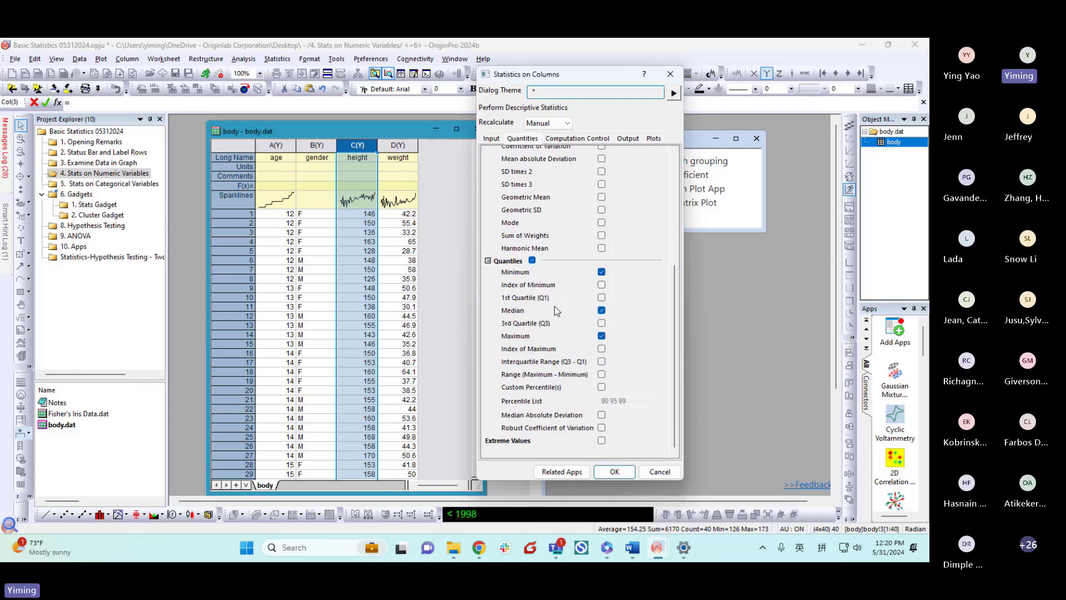
{"action": "scroll", "coordinate": [546, 385], "scroll_direction": "up", "scroll_amount": 3}
{"action": "scroll", "coordinate": [545, 384], "scroll_direction": "up", "scroll_amount": 2}
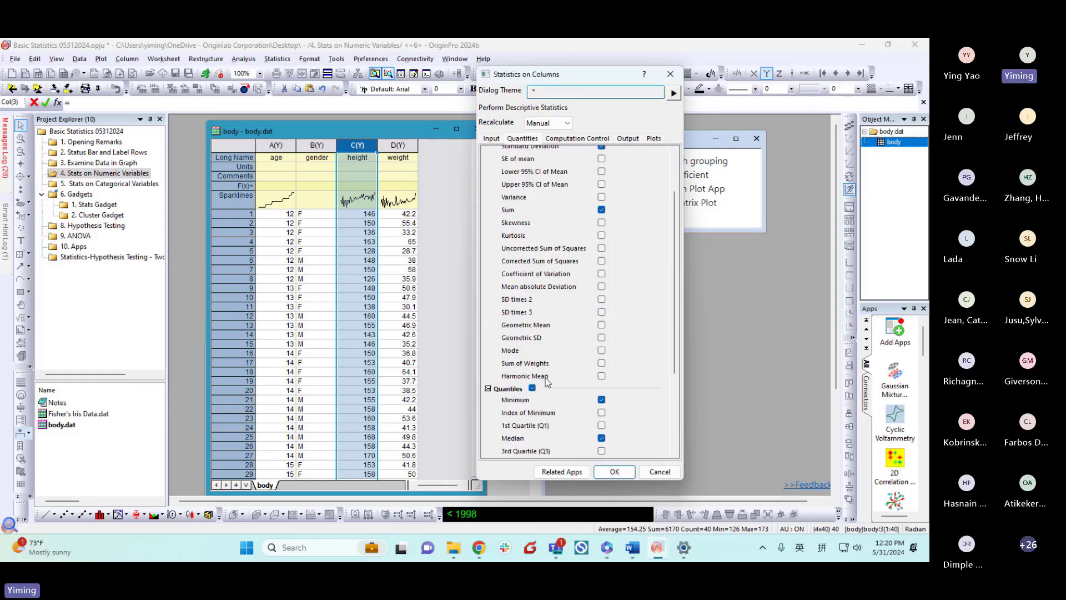
{"action": "left_click", "coordinate": [561, 140]}
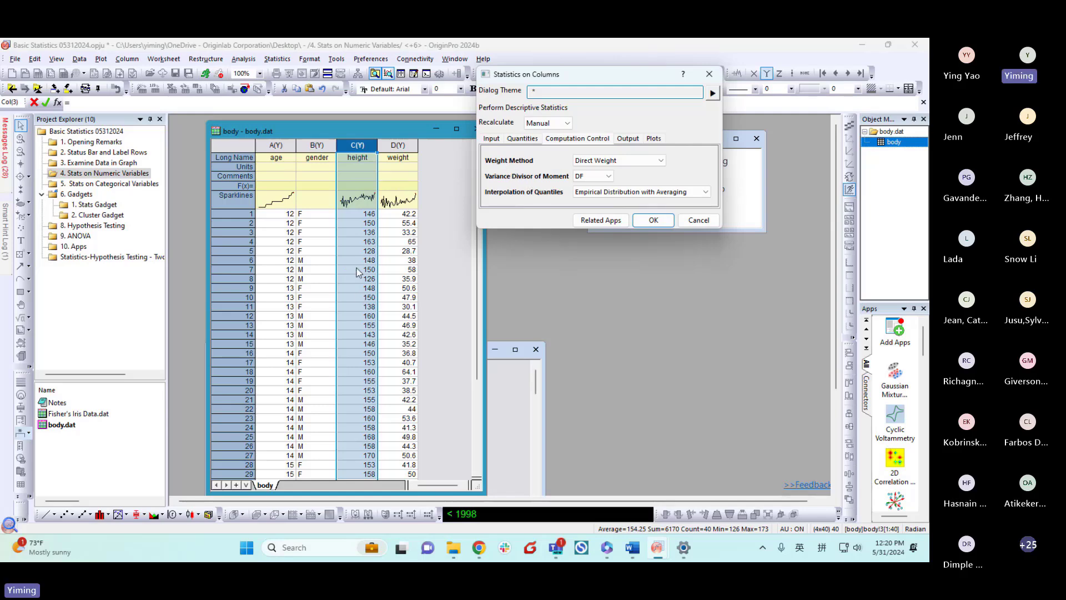
{"action": "left_click", "coordinate": [644, 159]}
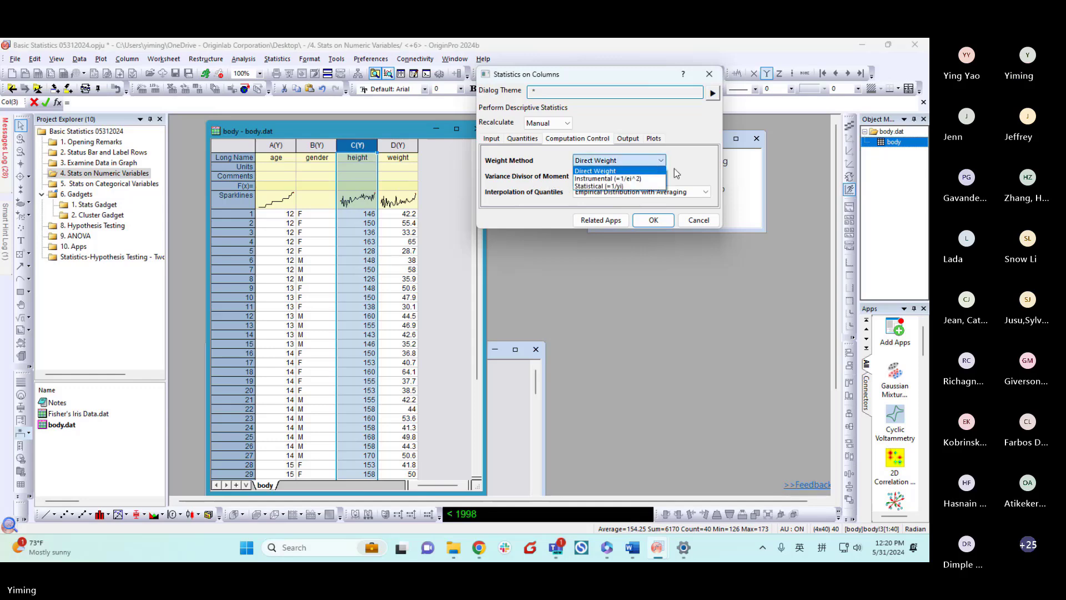
{"action": "left_click", "coordinate": [677, 162]}
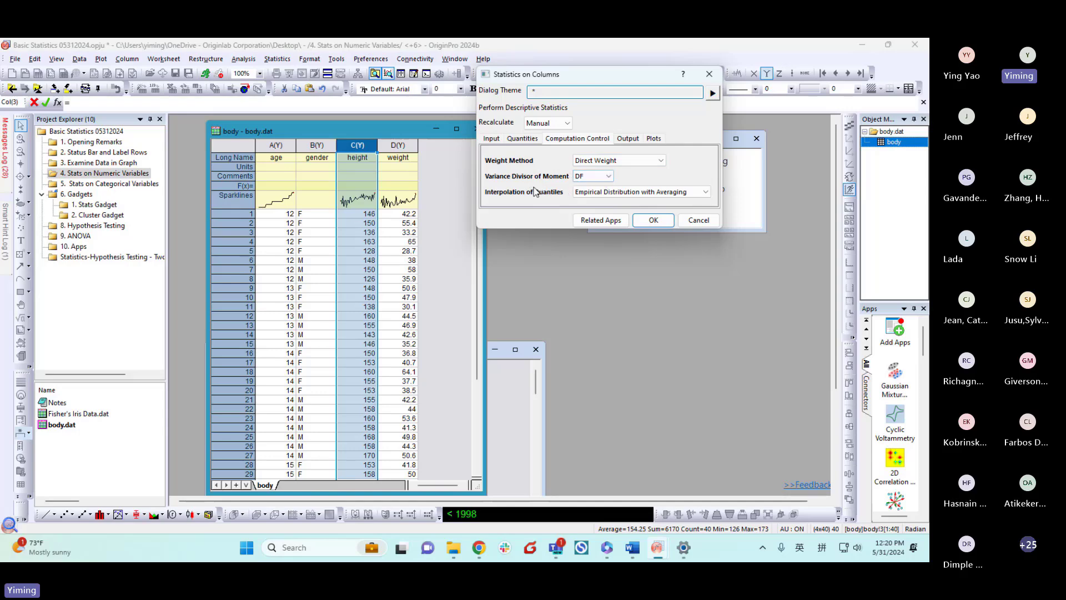
Look over the output settings and include histograms and box charts in the column statistics report.
{"action": "left_click", "coordinate": [635, 139]}
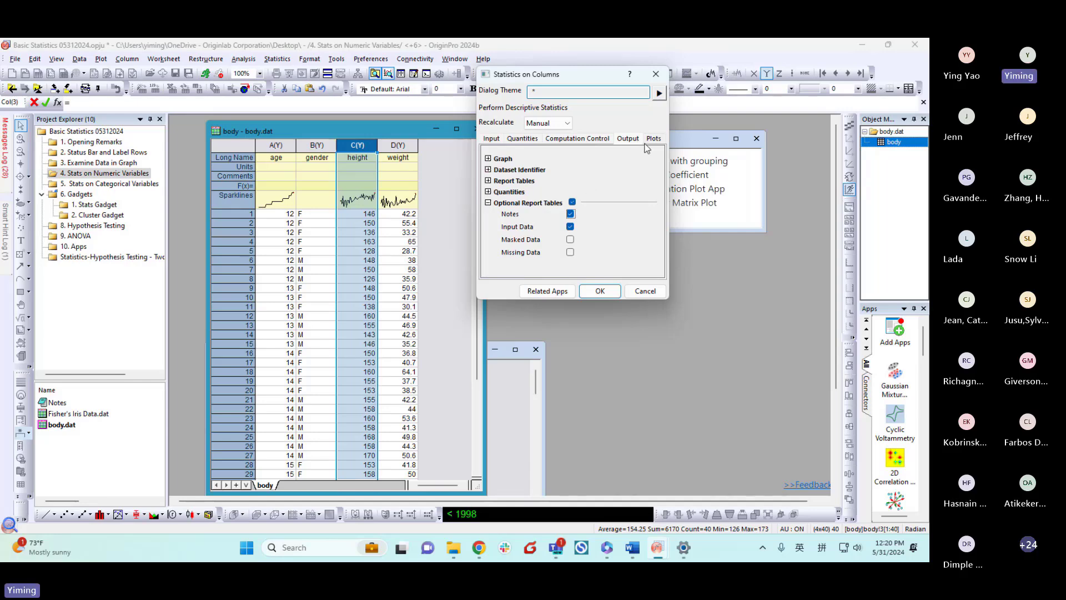
{"action": "left_click", "coordinate": [654, 139]}
{"action": "double_click", "coordinate": [536, 159]}
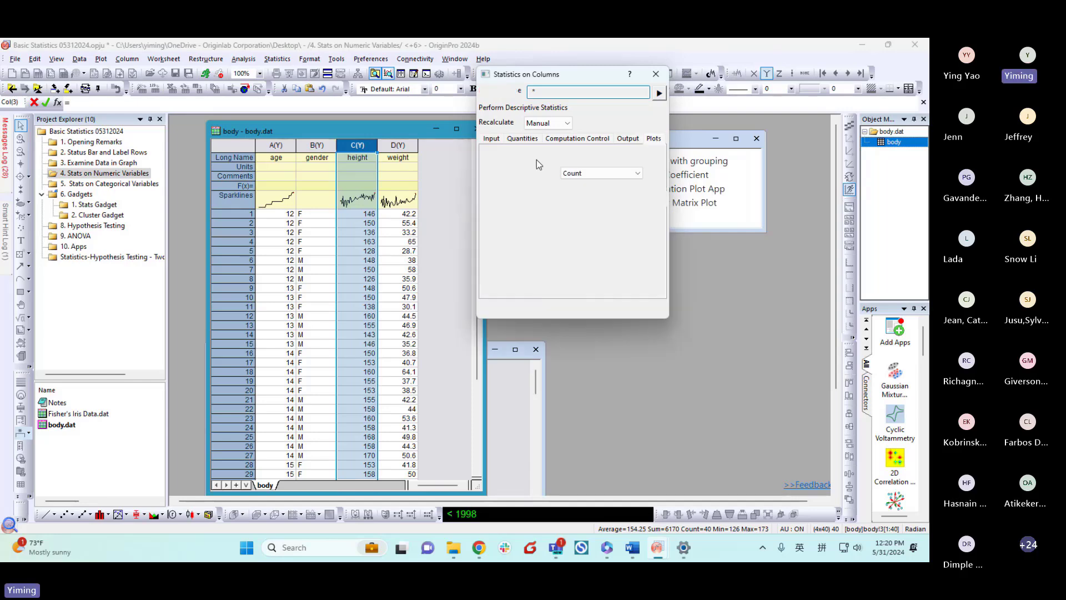
{"action": "left_click", "coordinate": [564, 283]}
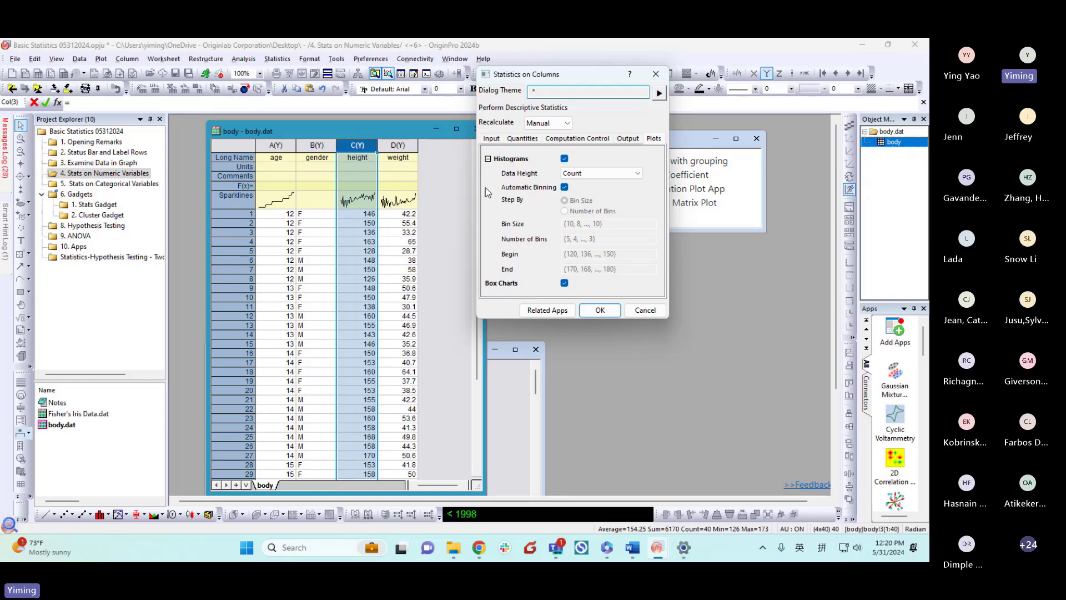
Check the dialog theme options and generate the column statistics report for height grouped by age.
{"action": "left_click", "coordinate": [659, 92]}
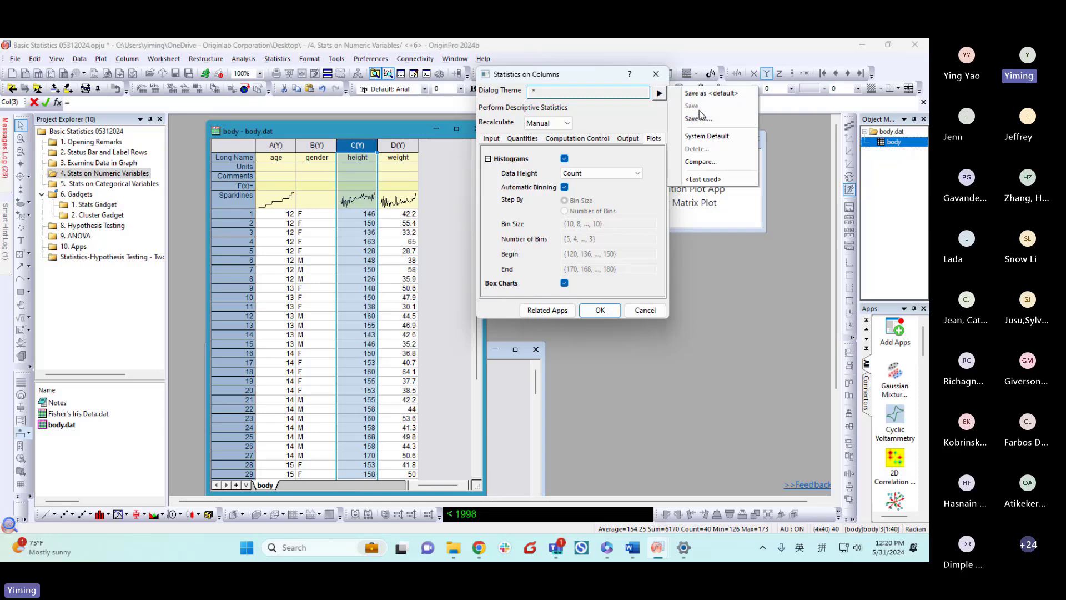
{"action": "left_click", "coordinate": [637, 177]}
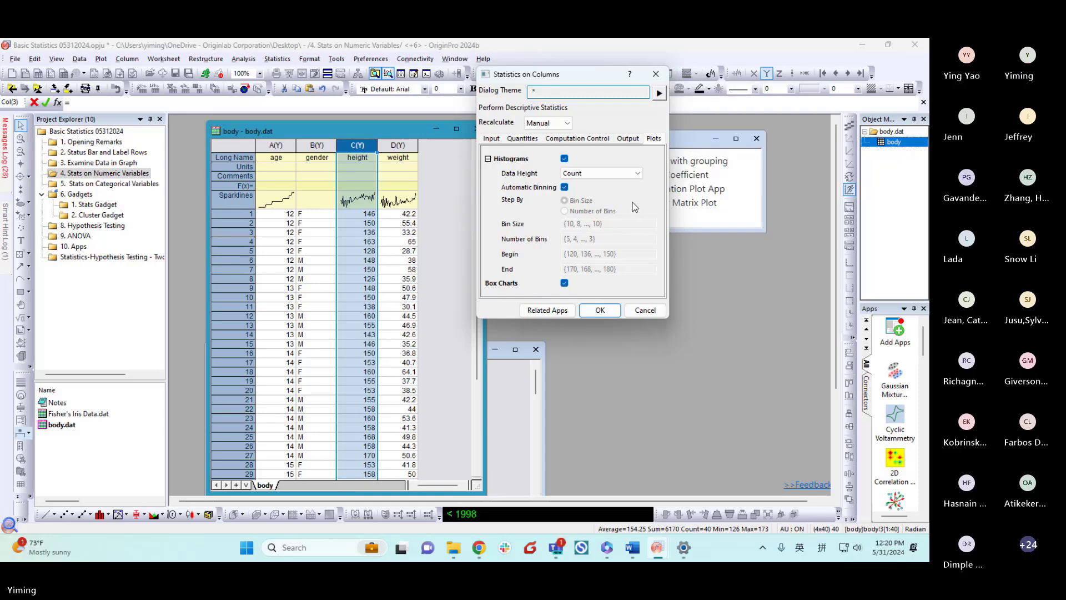
{"action": "left_click", "coordinate": [609, 315]}
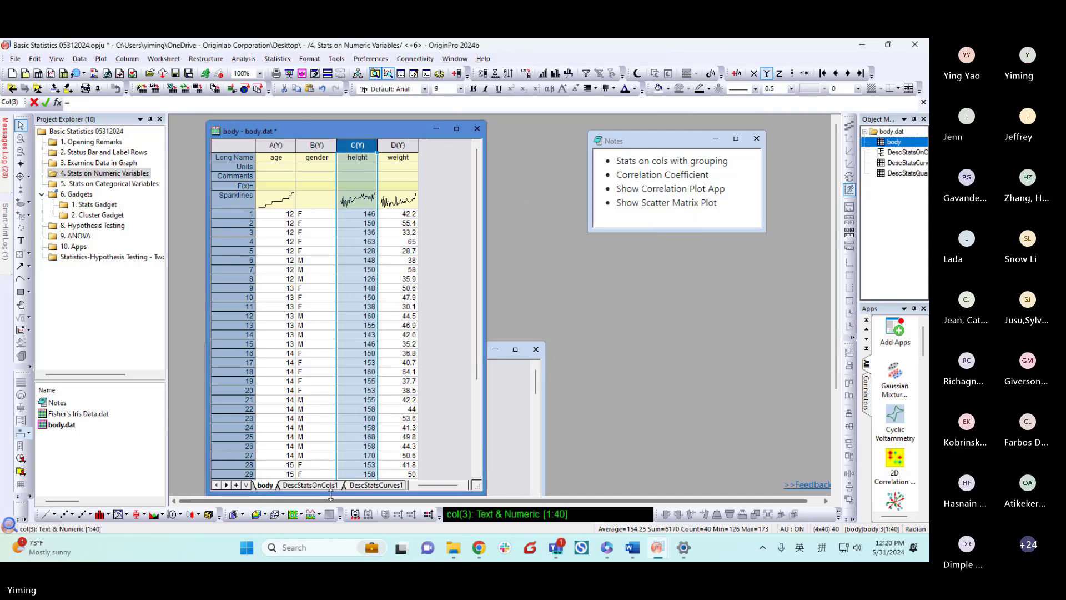
Open the column statistics report sheet, widen the workbook window to fit the whole table, and compare the report with the body data.
{"action": "left_click", "coordinate": [314, 485]}
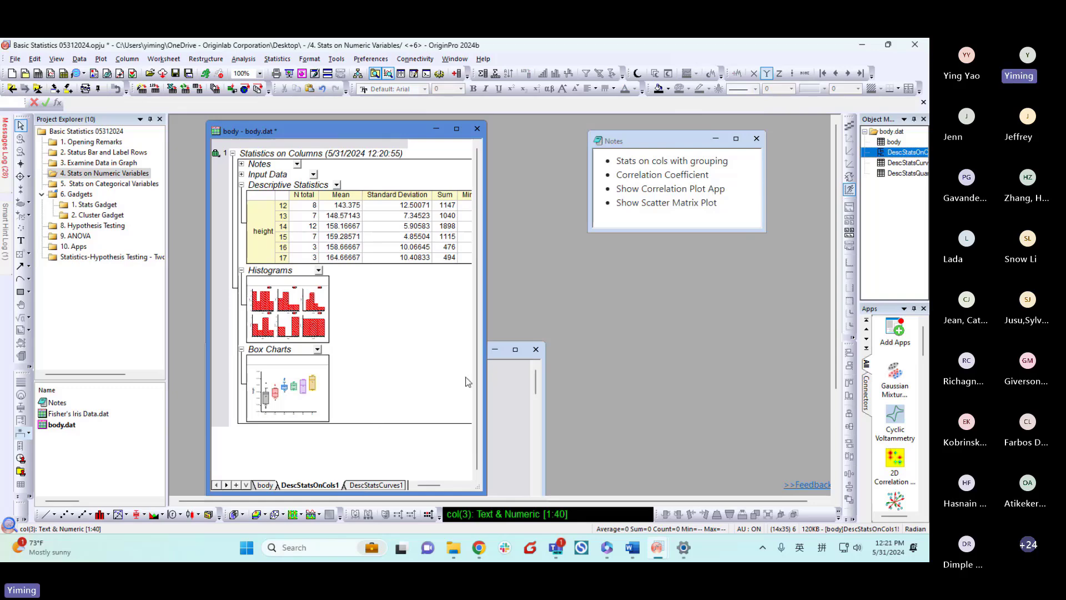
{"action": "left_click_drag", "start_coordinate": [362, 133], "coordinate": [362, 135]}
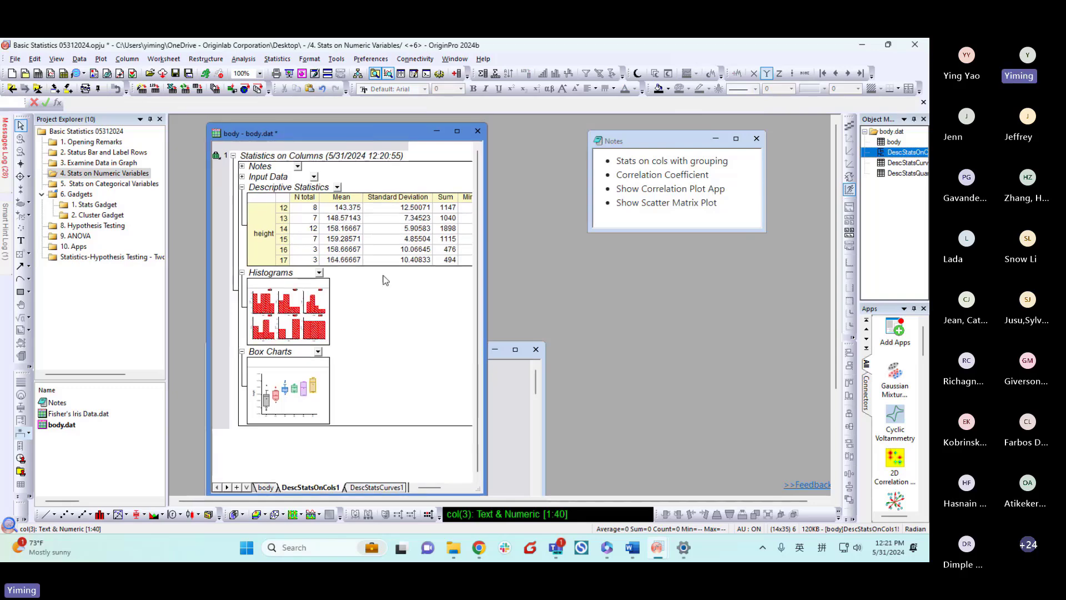
{"action": "left_click_drag", "start_coordinate": [484, 493], "coordinate": [660, 479]}
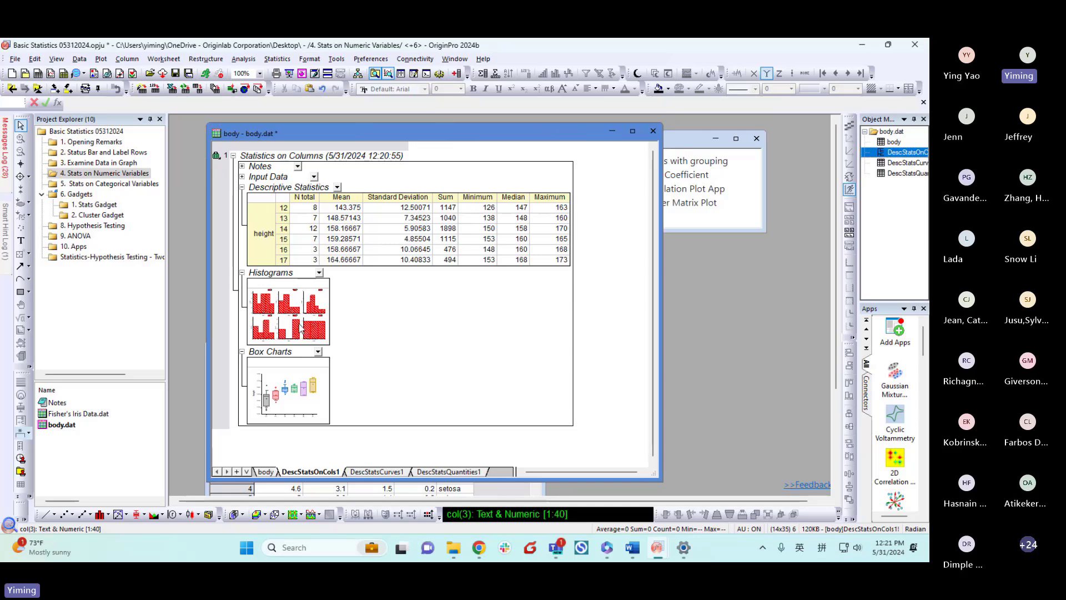
{"action": "mouse_move", "coordinate": [292, 401]}
{"action": "left_click", "coordinate": [264, 471]}
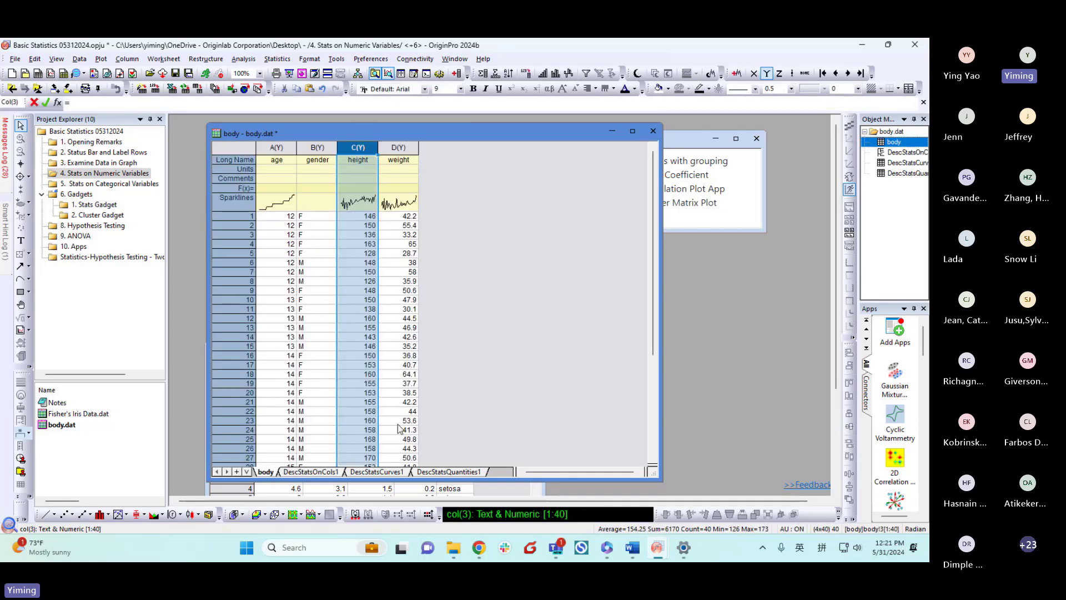
{"action": "left_click", "coordinate": [309, 472]}
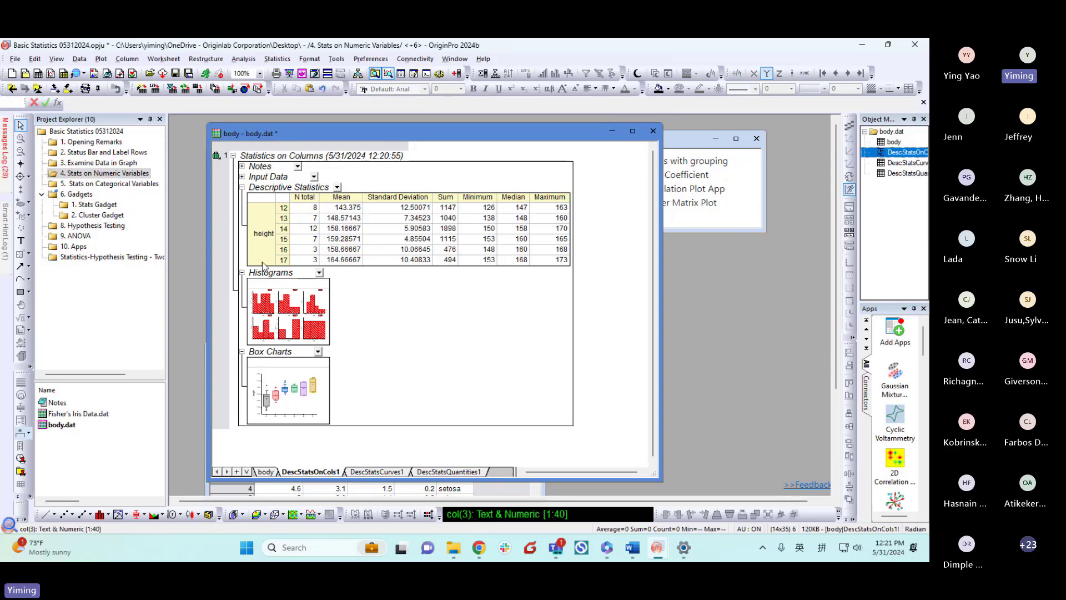
Change the report's parameters to add gender as a second grouping column after age and recalculate the height statistics.
{"action": "left_click", "coordinate": [216, 161]}
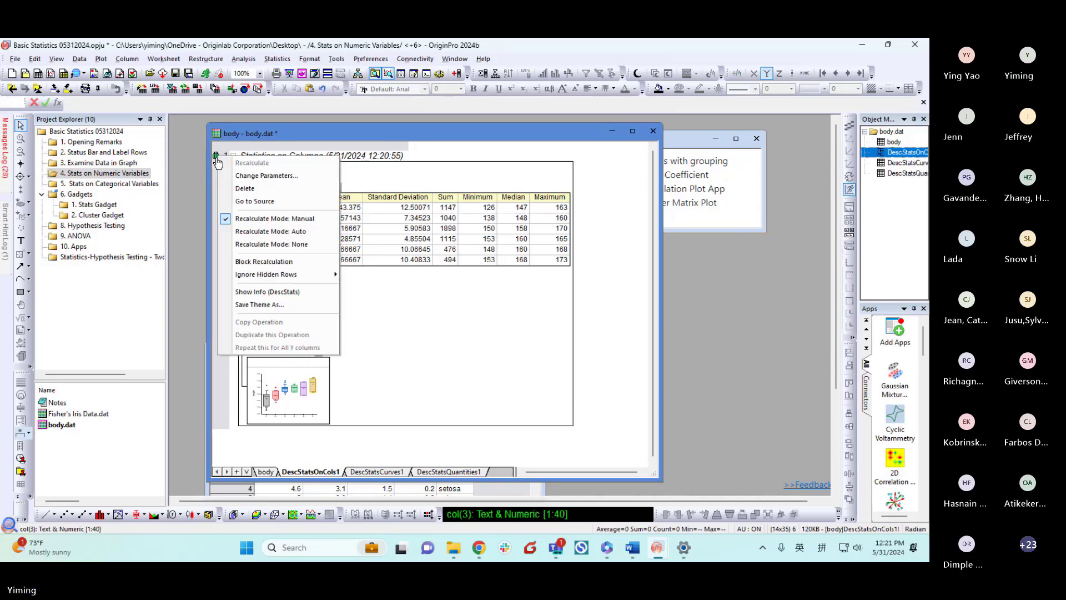
{"action": "left_click", "coordinate": [298, 177]}
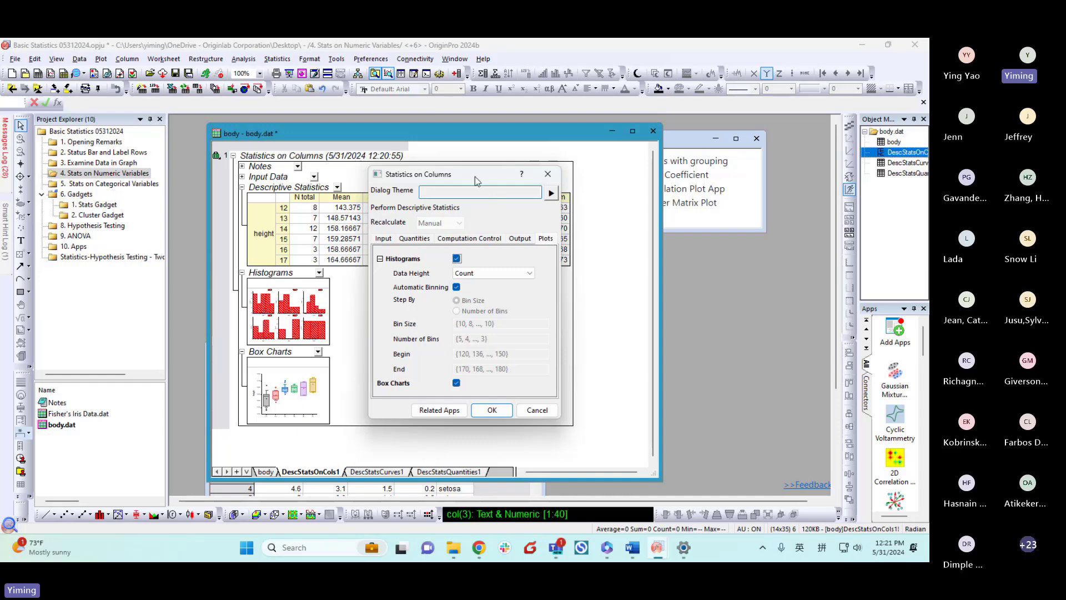
{"action": "left_click_drag", "start_coordinate": [476, 176], "coordinate": [514, 169]}
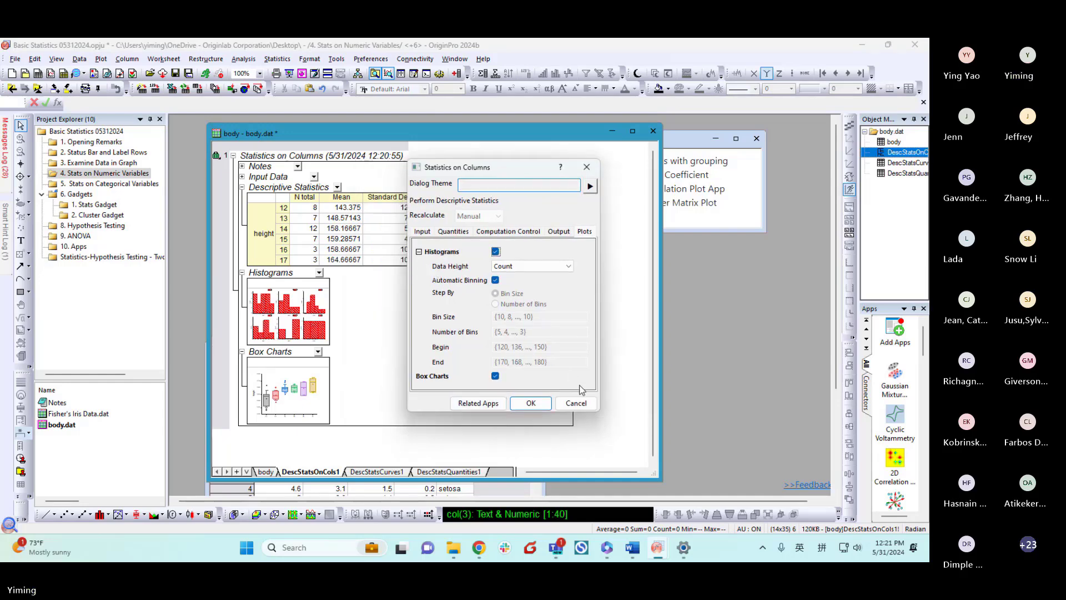
{"action": "left_click", "coordinate": [419, 252]}
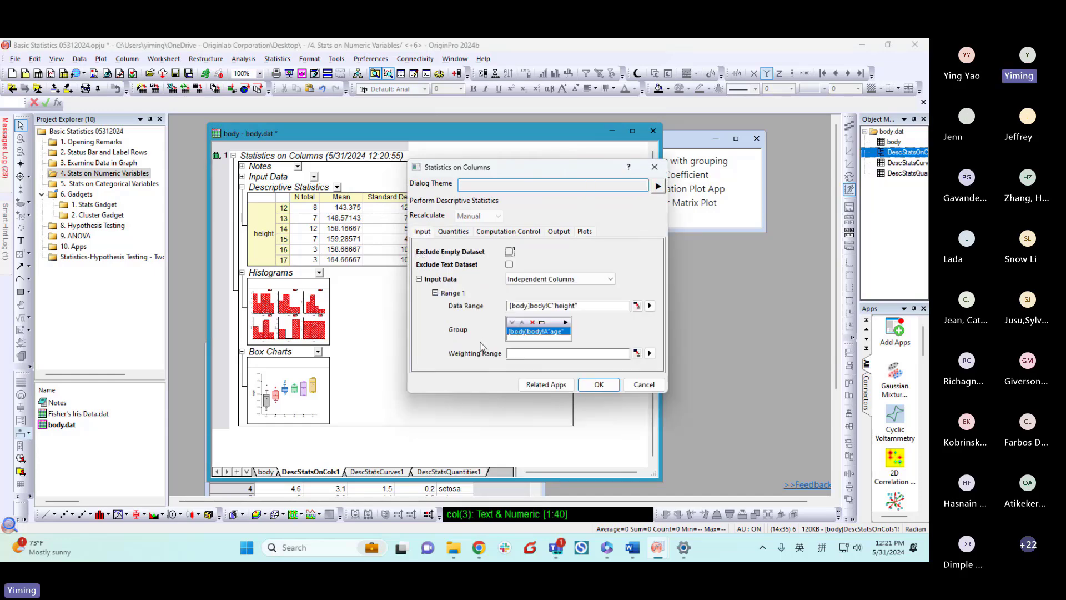
{"action": "left_click", "coordinate": [566, 322]}
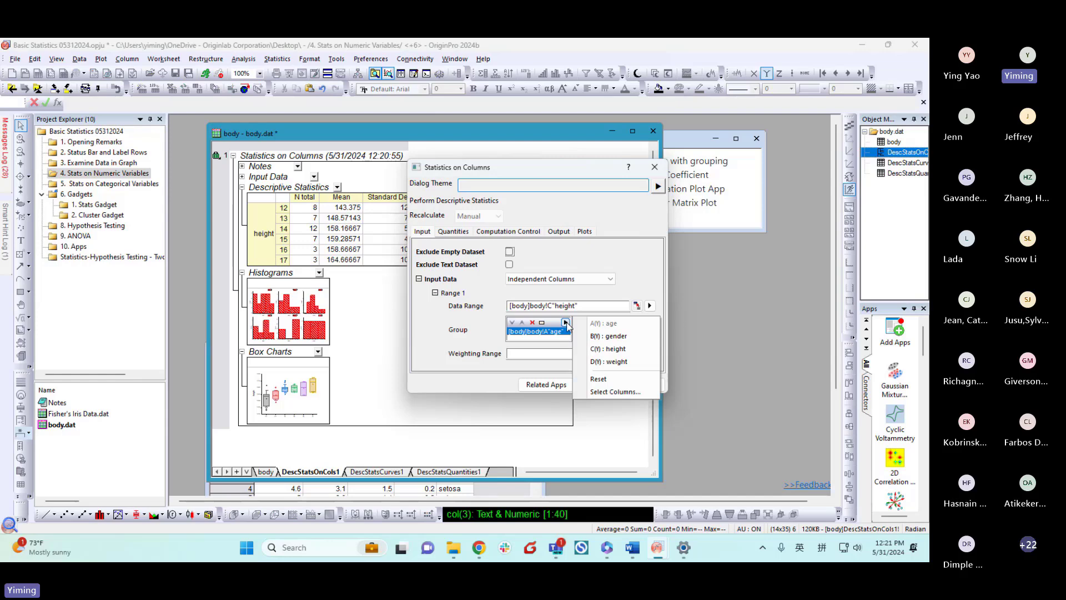
{"action": "left_click", "coordinate": [594, 336]}
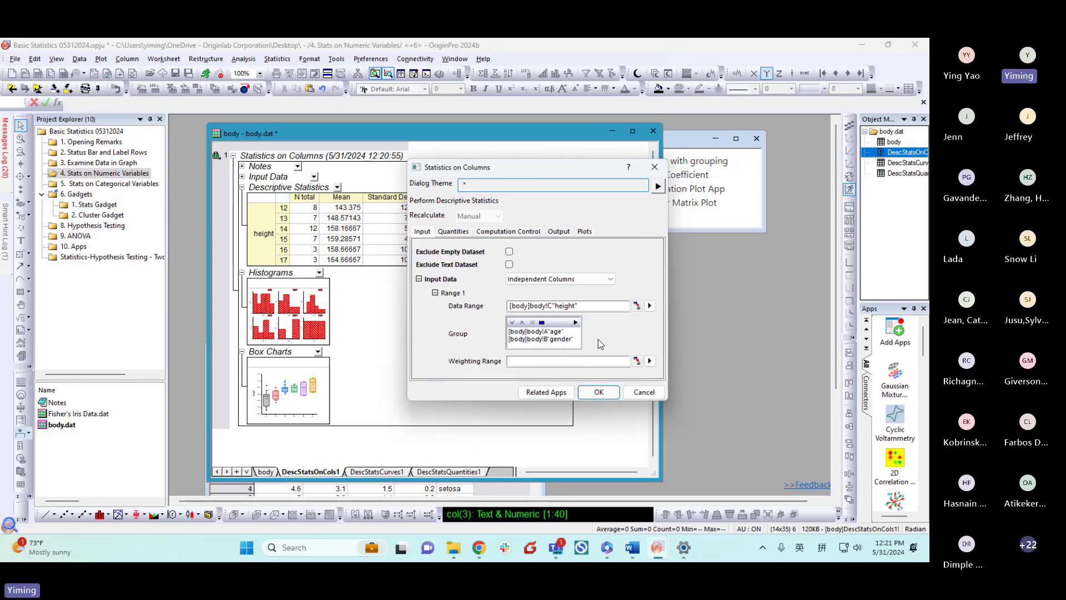
{"action": "left_click", "coordinate": [600, 393]}
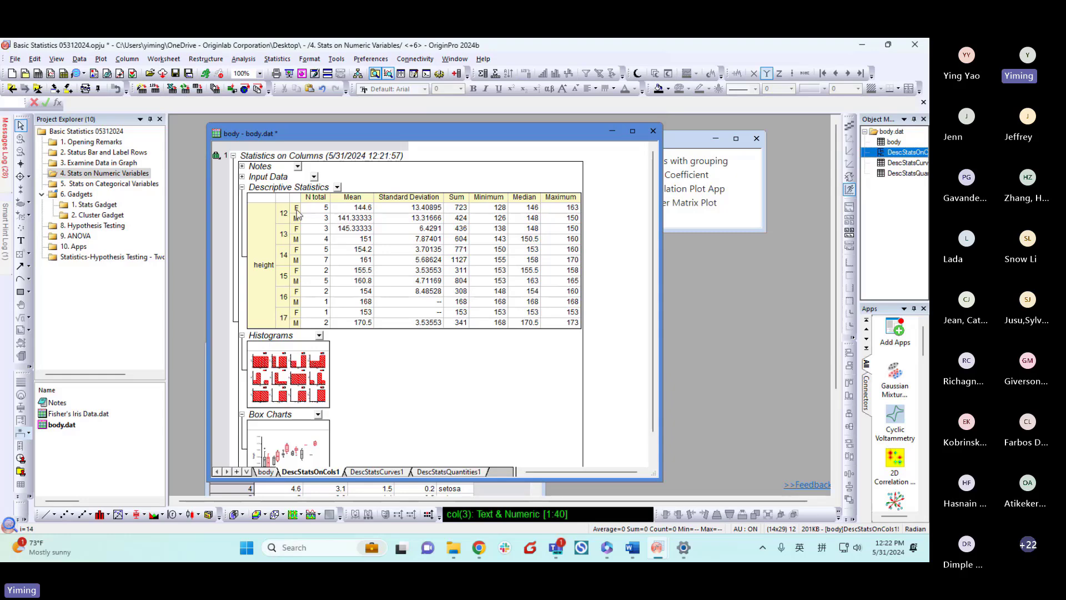
Review the statistics, histograms and box charts grouped by age and gender, and make the workbook window slightly smaller.
{"action": "scroll", "coordinate": [396, 287], "scroll_direction": "down", "scroll_amount": 1}
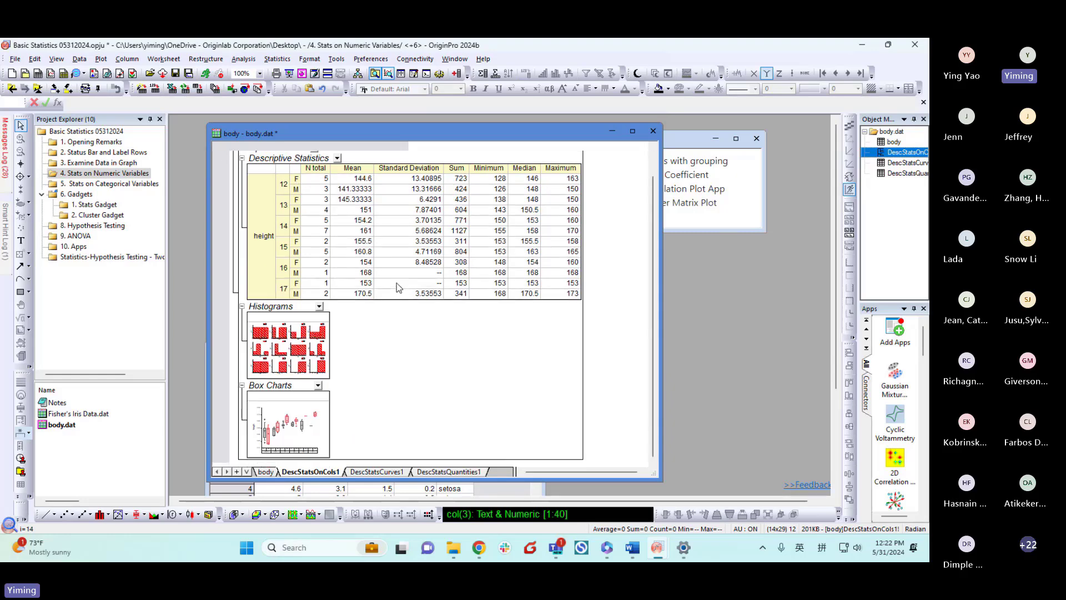
{"action": "left_click", "coordinate": [285, 423]}
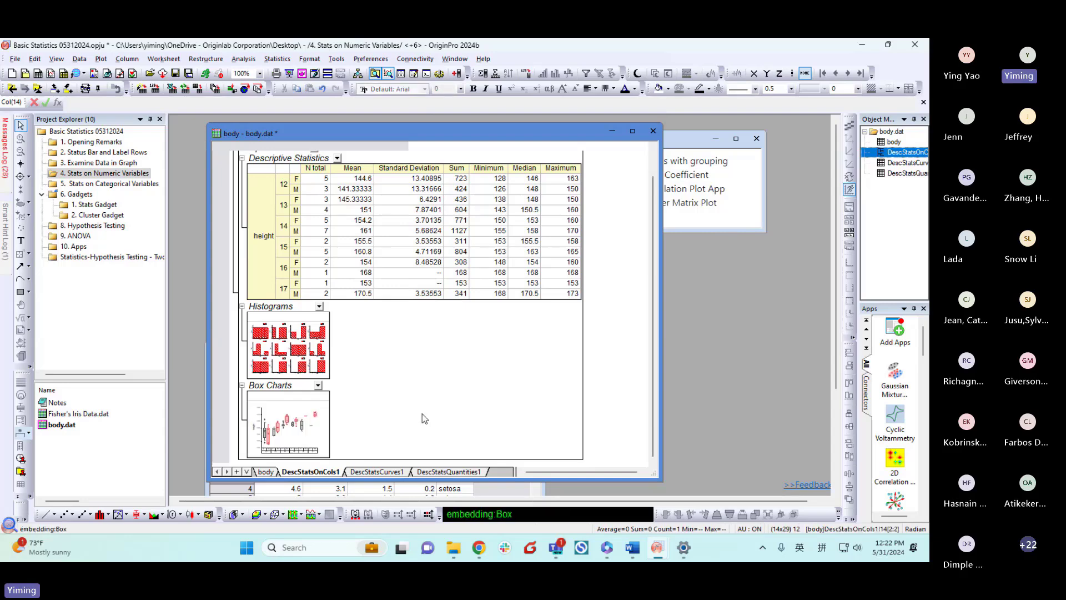
{"action": "mouse_move", "coordinate": [285, 423]}
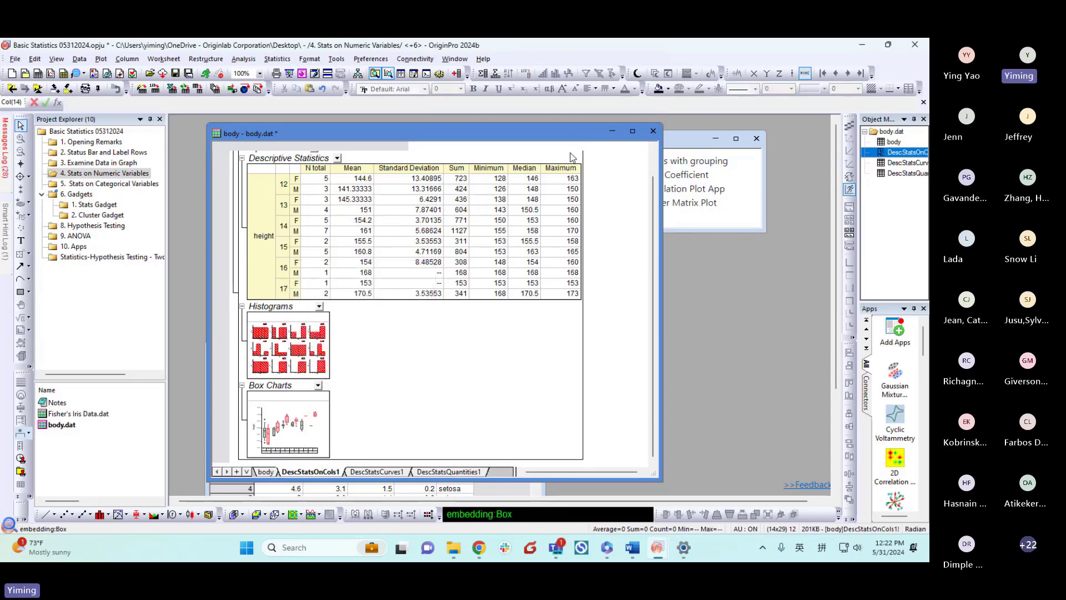
{"action": "left_click_drag", "start_coordinate": [565, 134], "coordinate": [558, 136]}
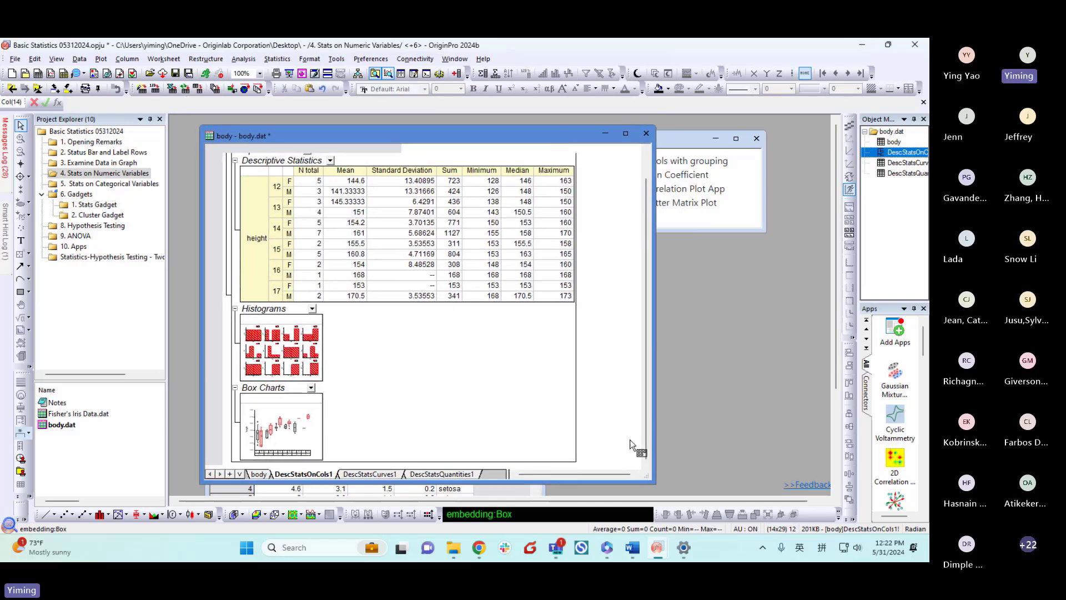
{"action": "left_click_drag", "start_coordinate": [654, 481], "coordinate": [629, 450]}
Select the height and weight columns in the body worksheet and open the Correlation Coefficient settings for them.
{"action": "left_click", "coordinate": [261, 444]}
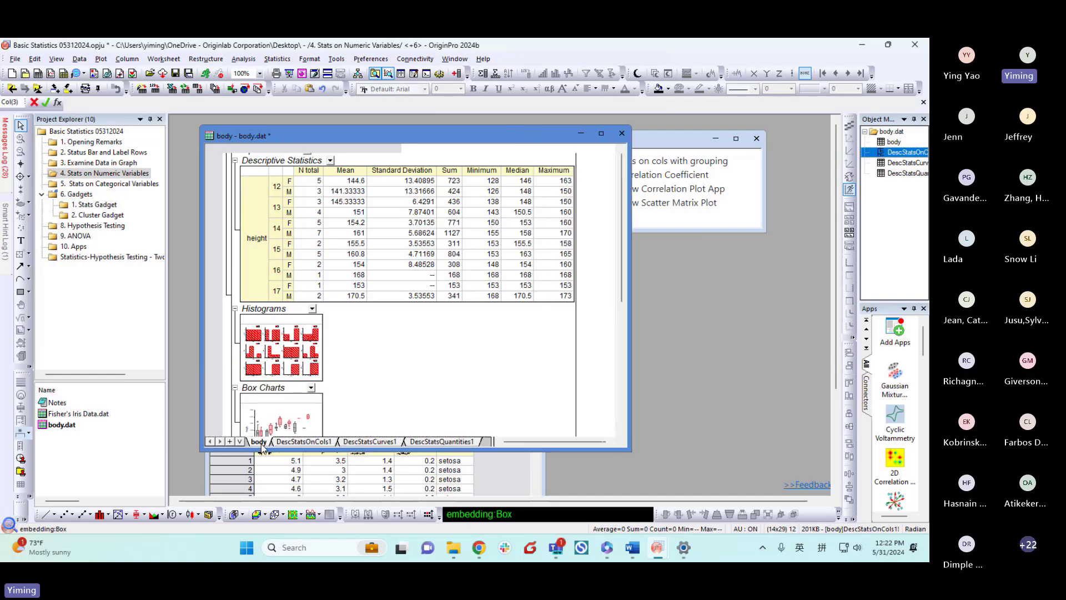
{"action": "left_click", "coordinate": [439, 294]}
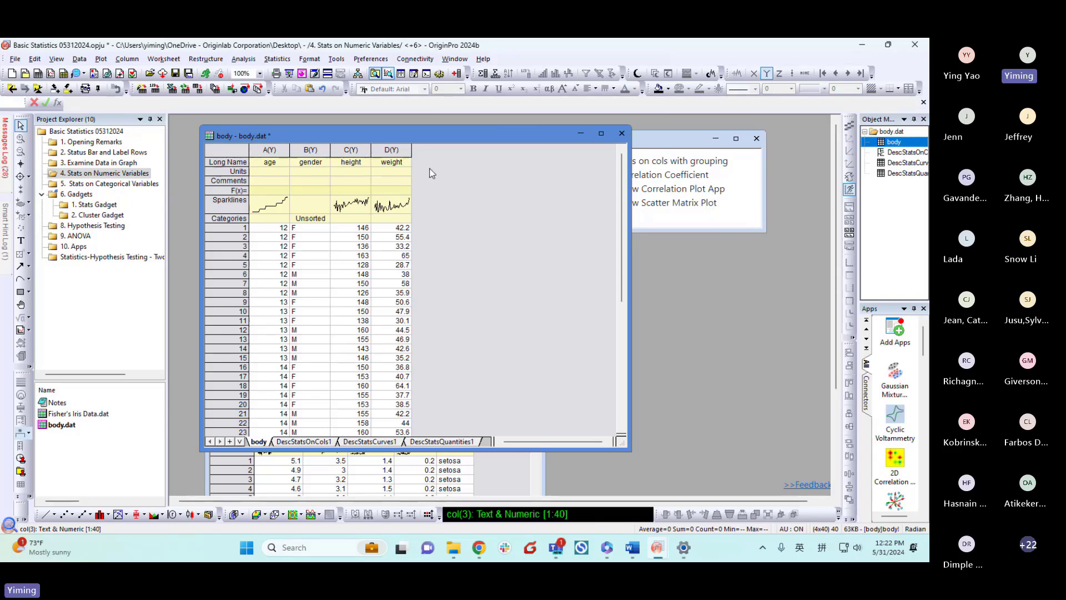
{"action": "left_click_drag", "start_coordinate": [361, 150], "coordinate": [391, 150]}
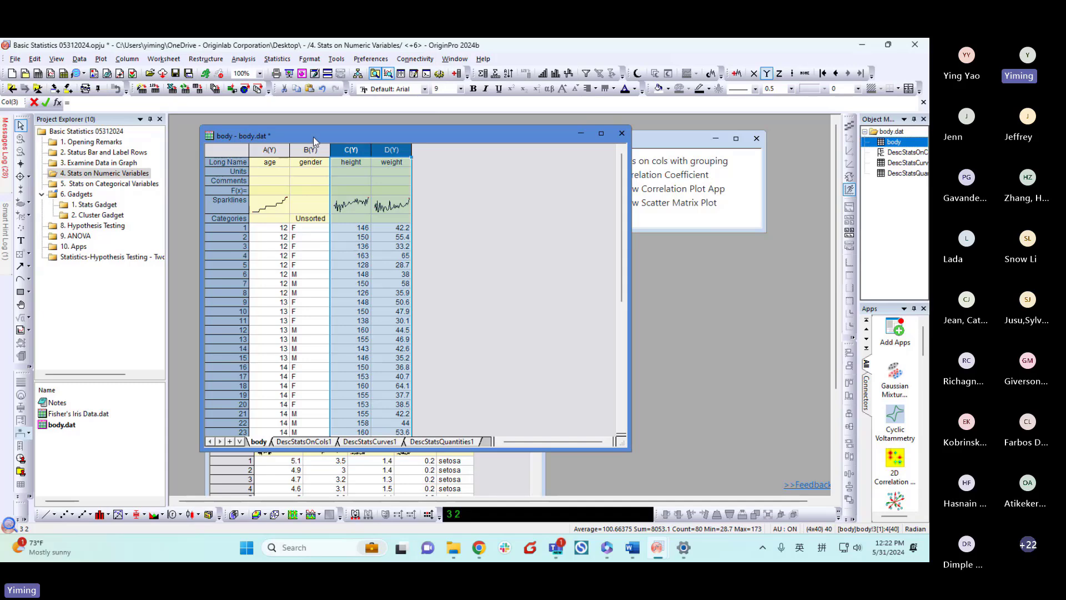
{"action": "left_click_drag", "start_coordinate": [313, 137], "coordinate": [297, 146]}
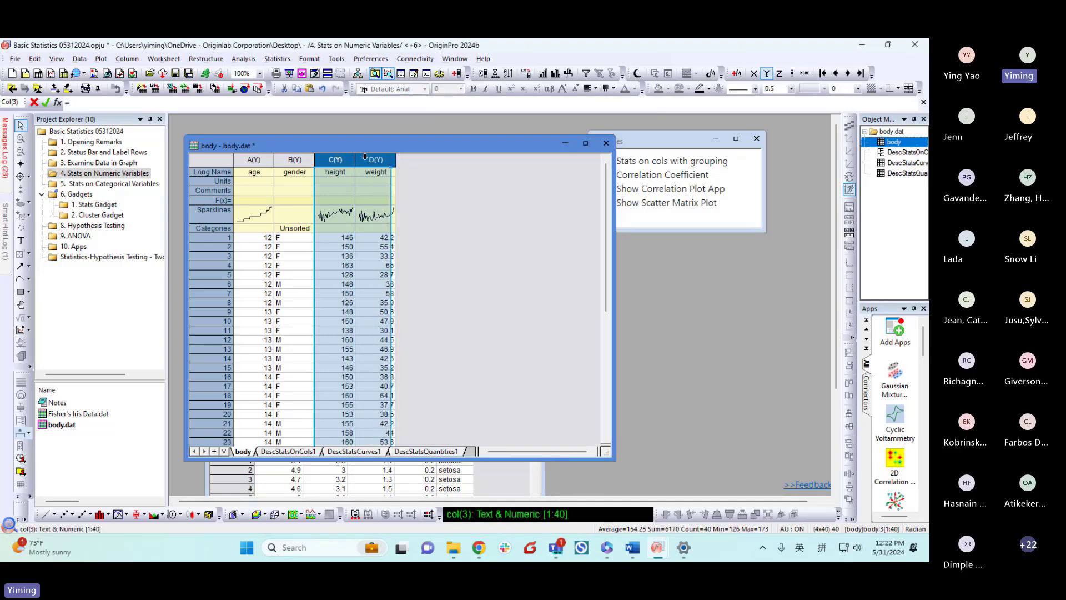
{"action": "left_click", "coordinate": [277, 59]}
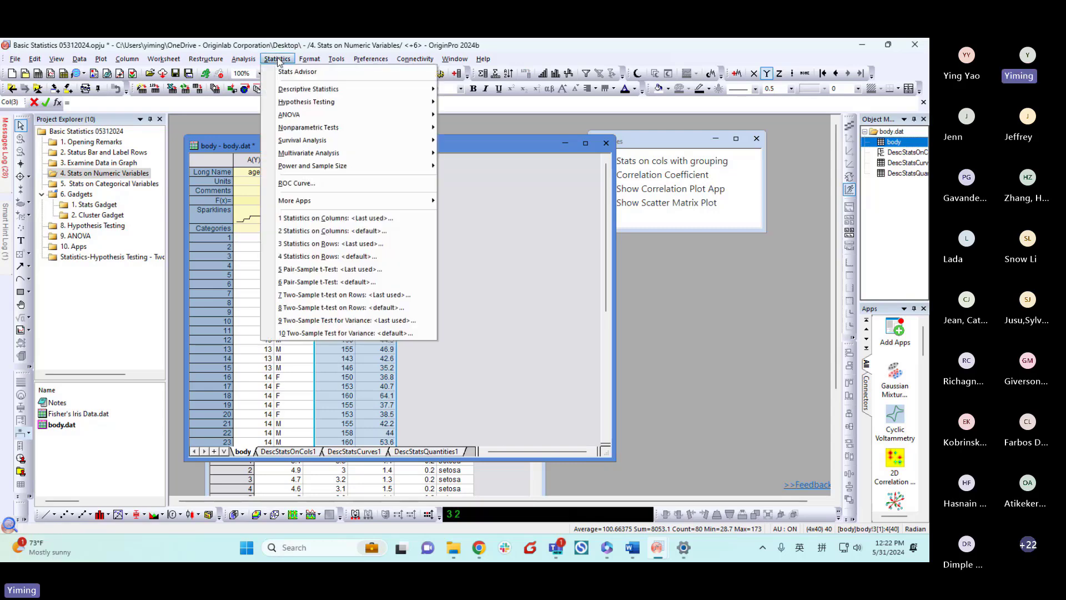
{"action": "mouse_move", "coordinate": [297, 95]}
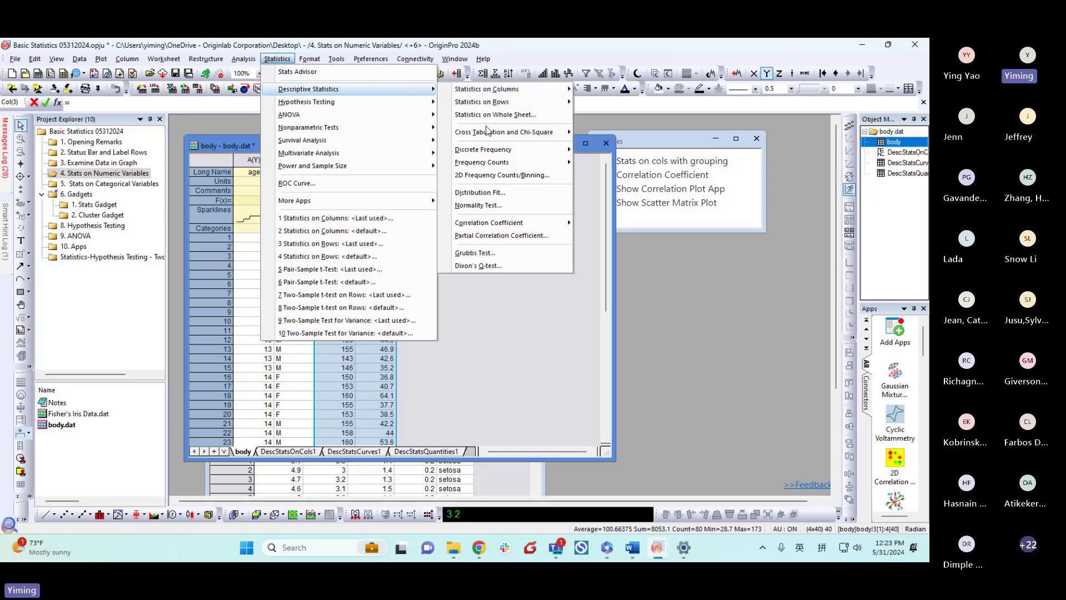
{"action": "mouse_move", "coordinate": [491, 135]}
{"action": "mouse_move", "coordinate": [475, 227]}
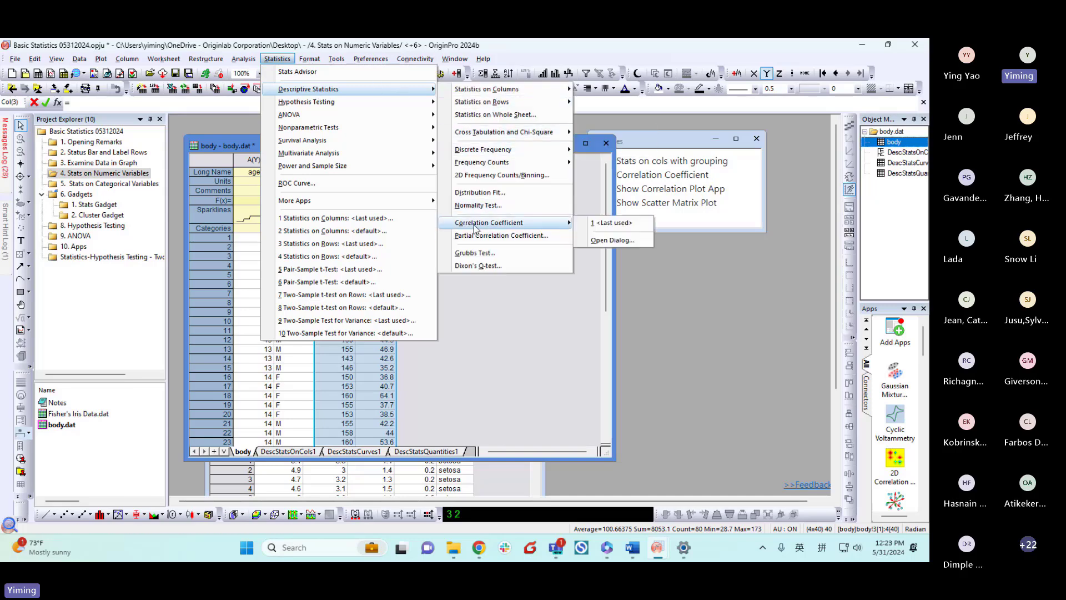
{"action": "left_click", "coordinate": [606, 239]}
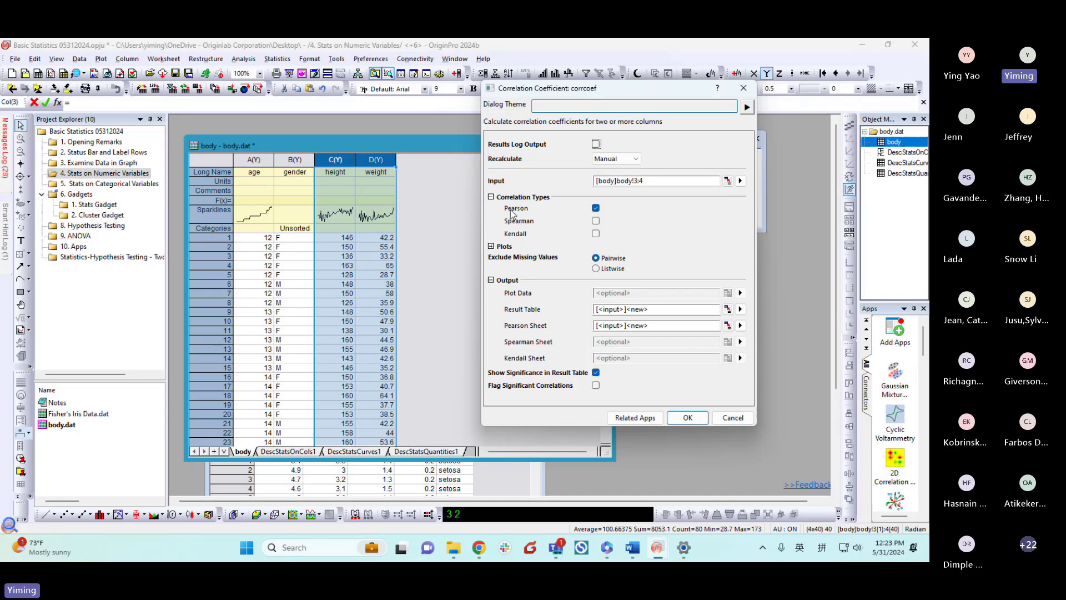
Add Spearman and Kendall to the Pearson correlation type, check the plot options, and compute the height and weight correlations.
{"action": "left_click", "coordinate": [595, 221]}
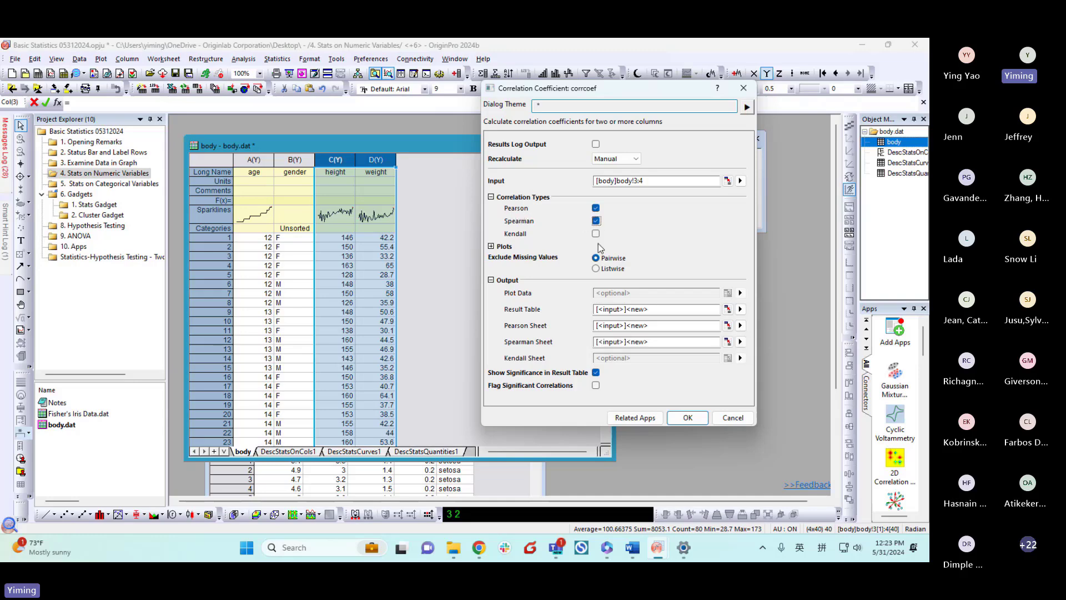
{"action": "left_click", "coordinate": [597, 236]}
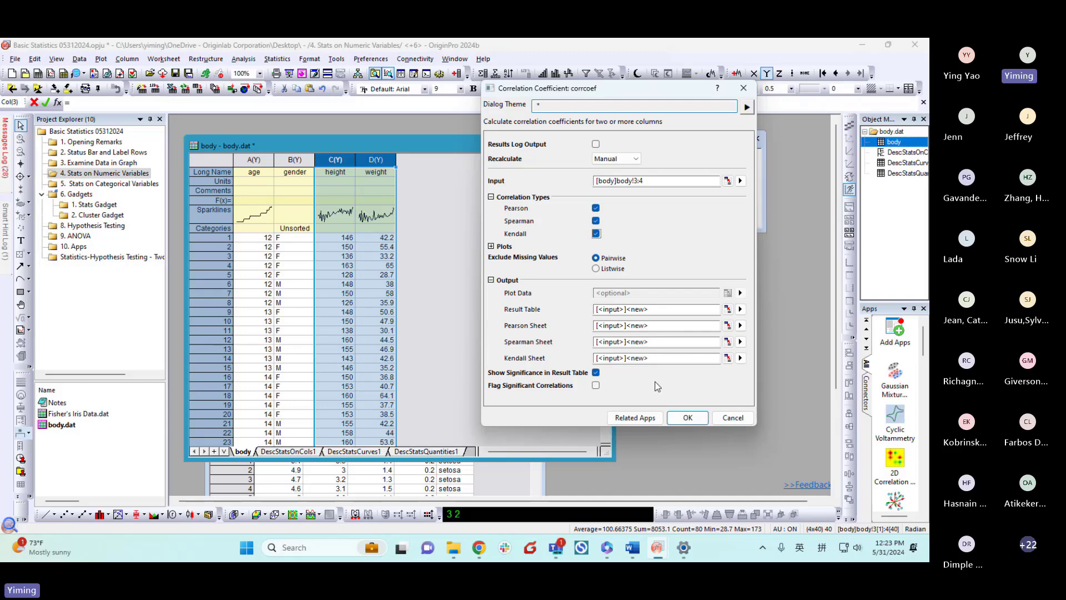
{"action": "left_click", "coordinate": [491, 247]}
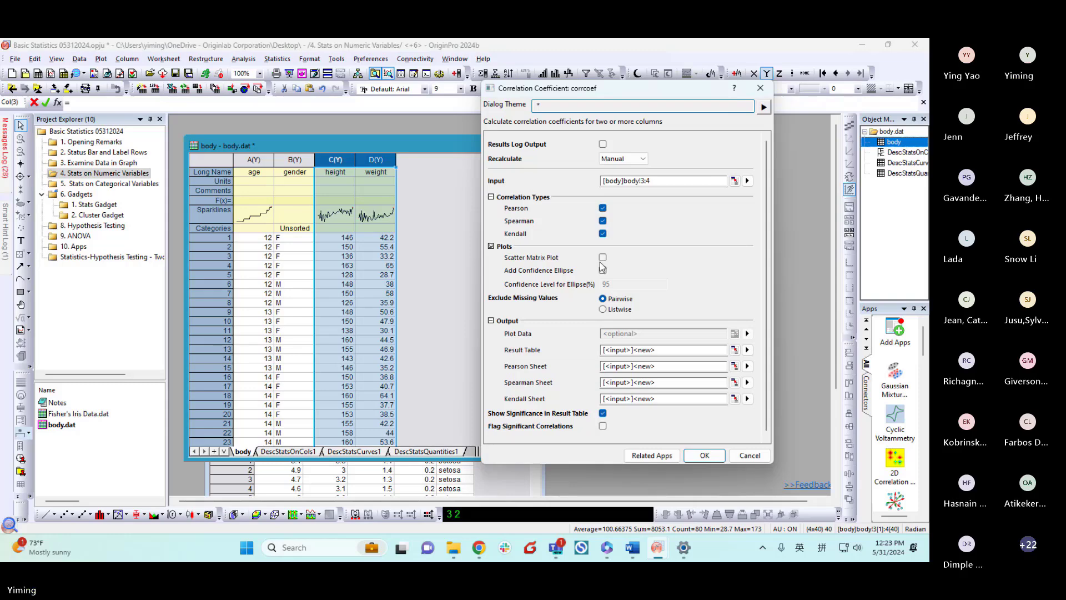
{"action": "left_click", "coordinate": [704, 456]}
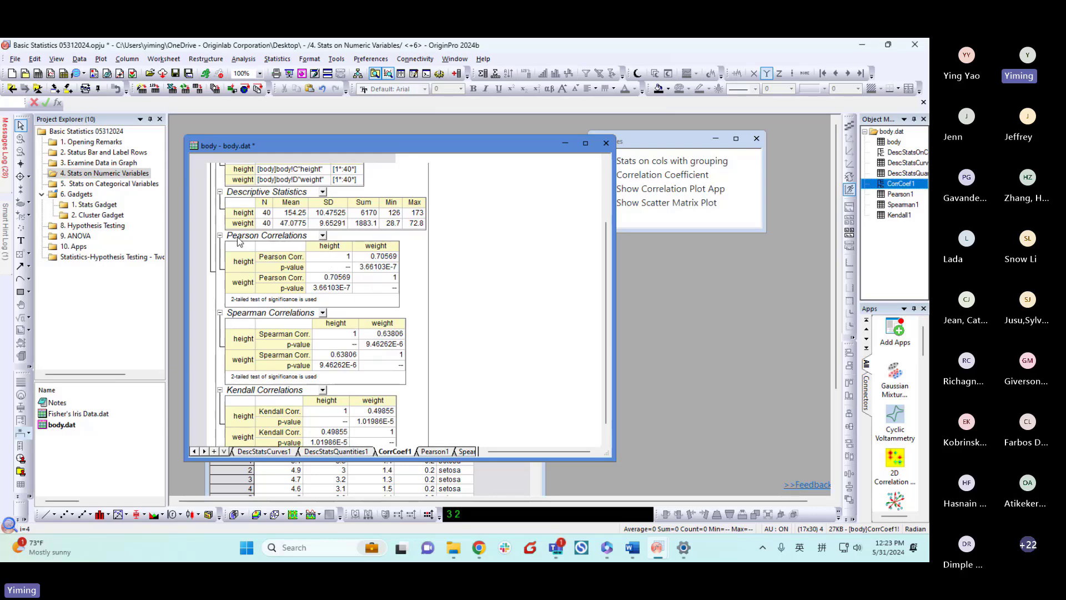
Examine the Pearson coefficient and p-value between height and weight, and look through the rest of the correlation report.
{"action": "left_click", "coordinate": [380, 260]}
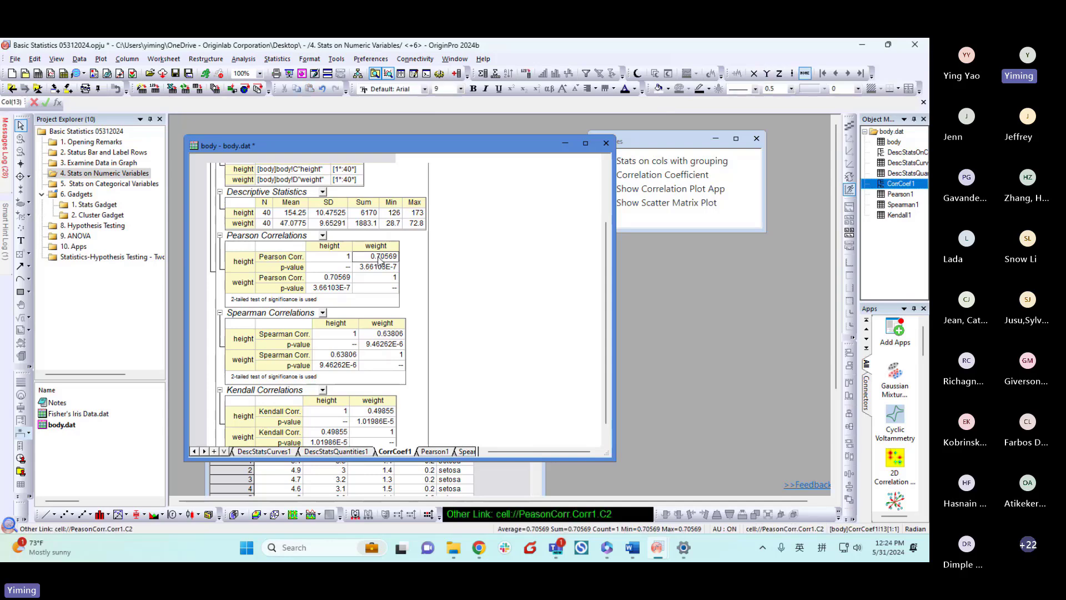
{"action": "left_click", "coordinate": [383, 268]}
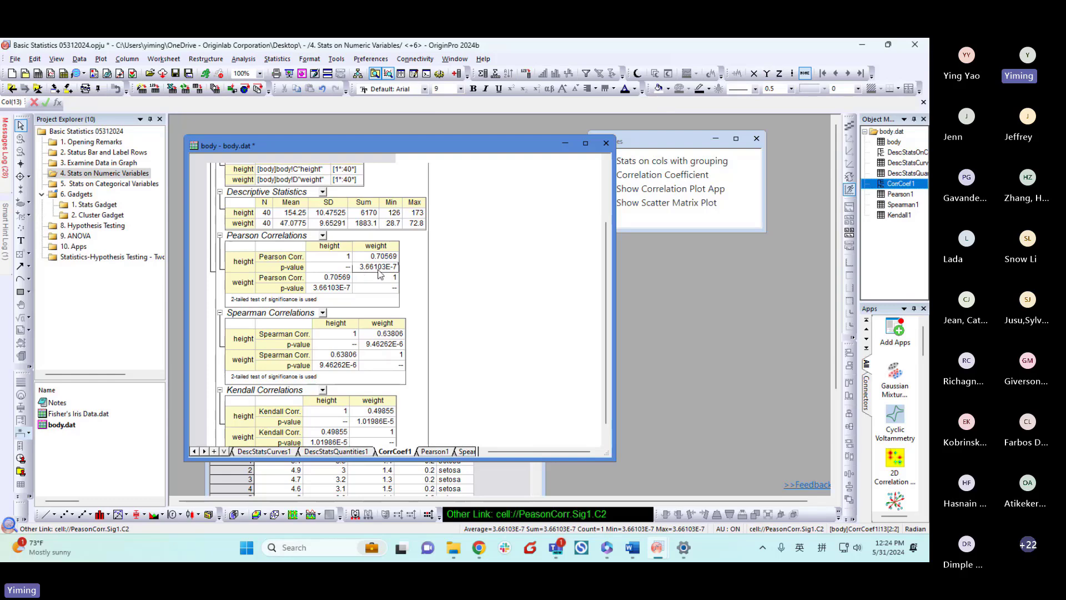
{"action": "scroll", "coordinate": [433, 299], "scroll_direction": "down", "scroll_amount": 1}
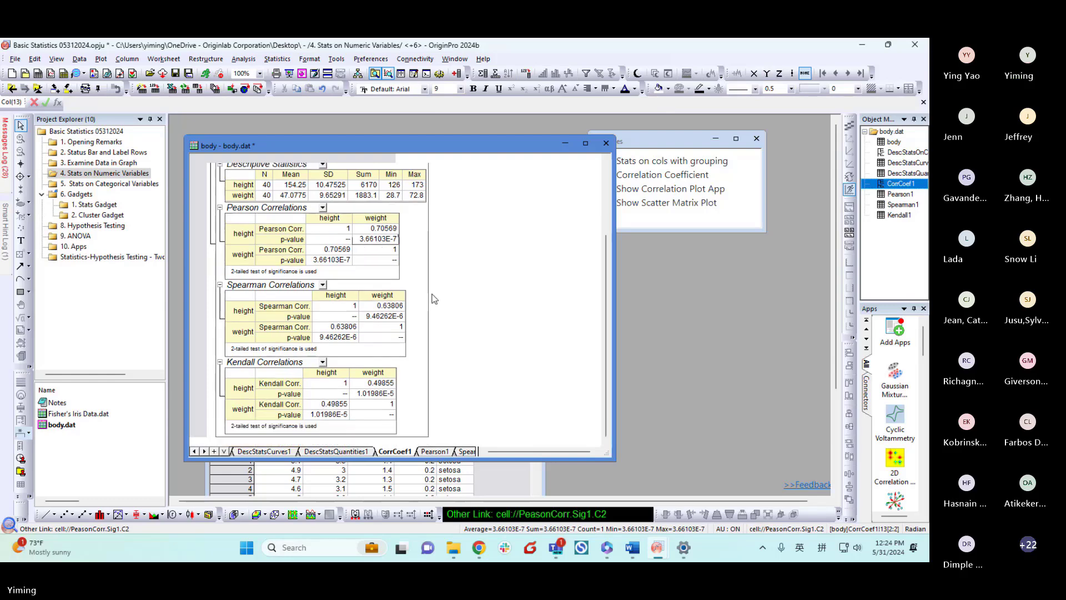
{"action": "scroll", "coordinate": [433, 299], "scroll_direction": "up", "scroll_amount": 4}
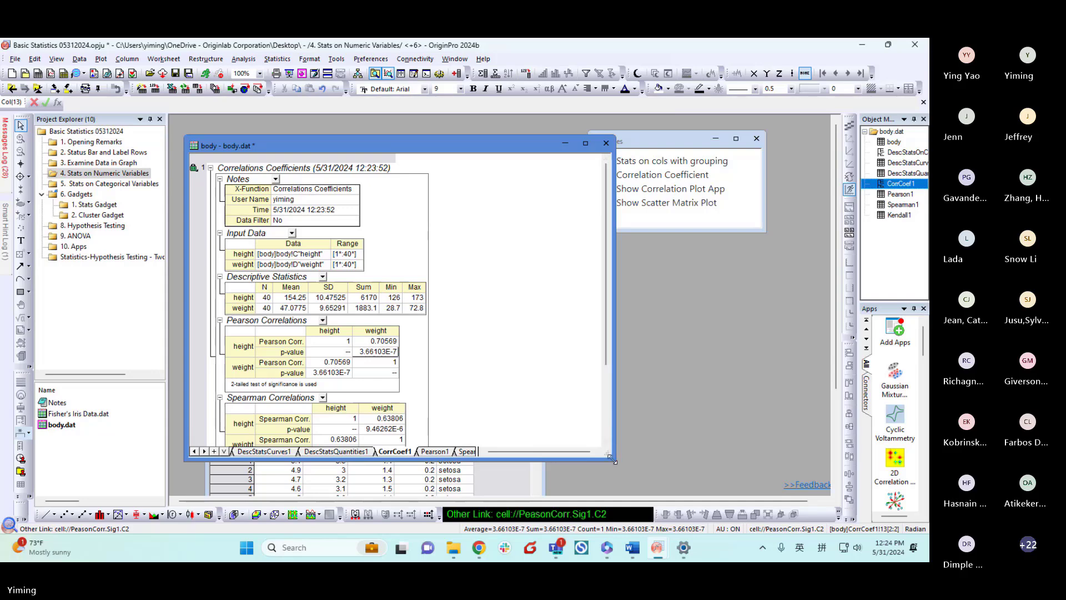
Shrink the body workbook window, then move the Fisher's Iris Data workbook up over it and enlarge it to show more rows.
{"action": "left_click_drag", "start_coordinate": [612, 460], "coordinate": [503, 288]}
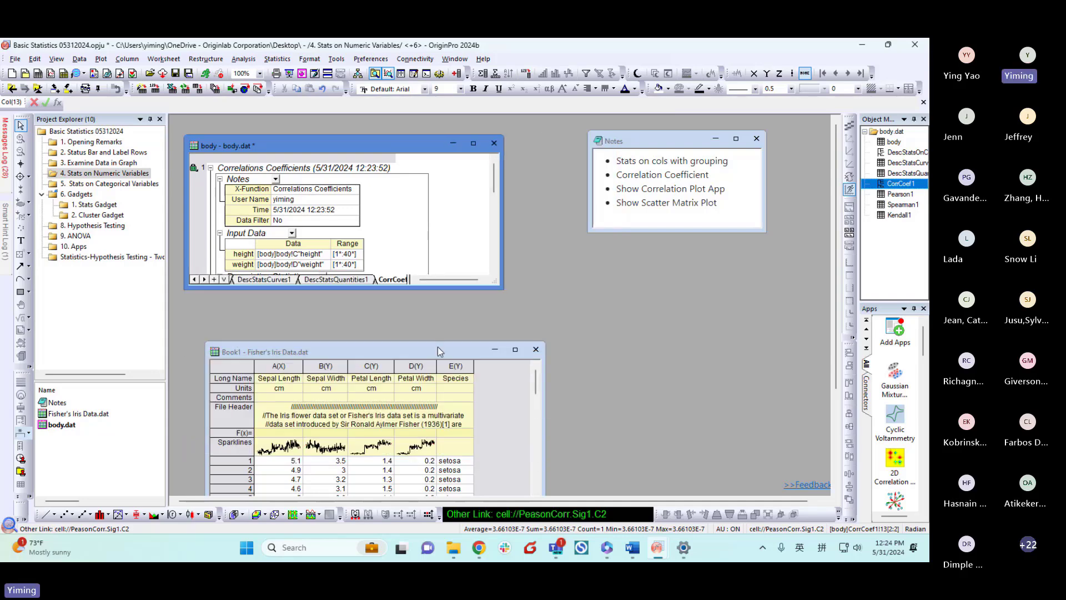
{"action": "left_click_drag", "start_coordinate": [437, 346], "coordinate": [411, 133]}
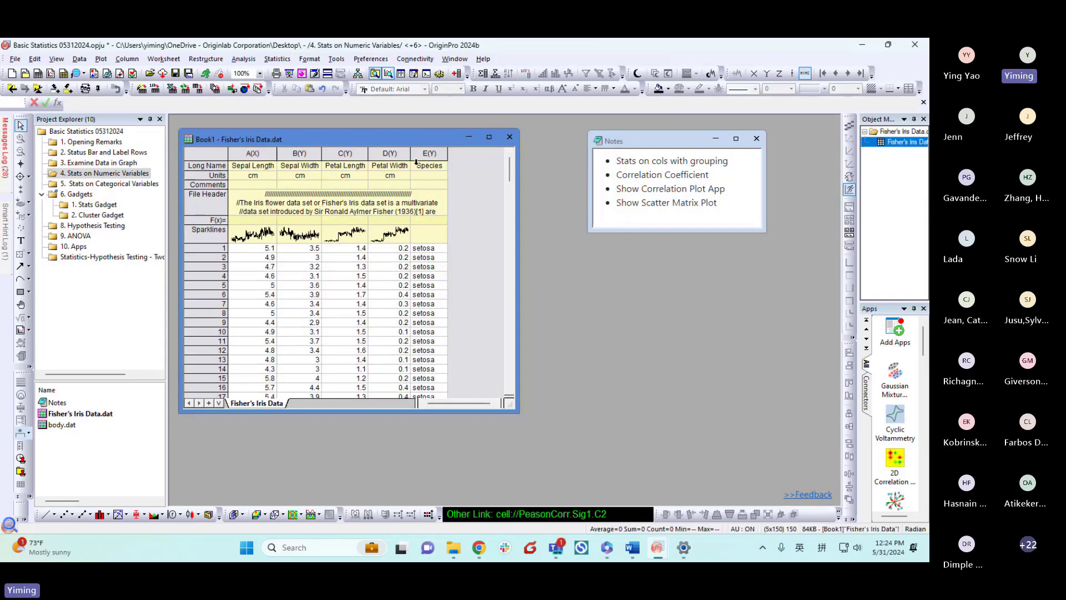
{"action": "left_click_drag", "start_coordinate": [515, 412], "coordinate": [557, 484]}
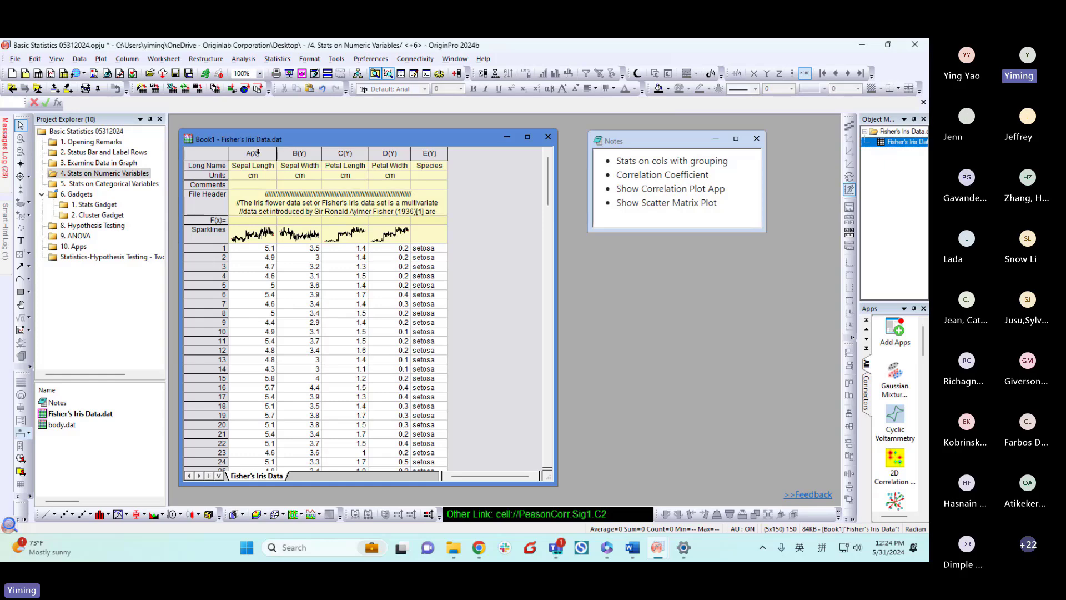
Select the sepal and petal length and width columns of the iris worksheet and open the Scatter Matrix plot settings for them.
{"action": "left_click_drag", "start_coordinate": [253, 153], "coordinate": [387, 156]}
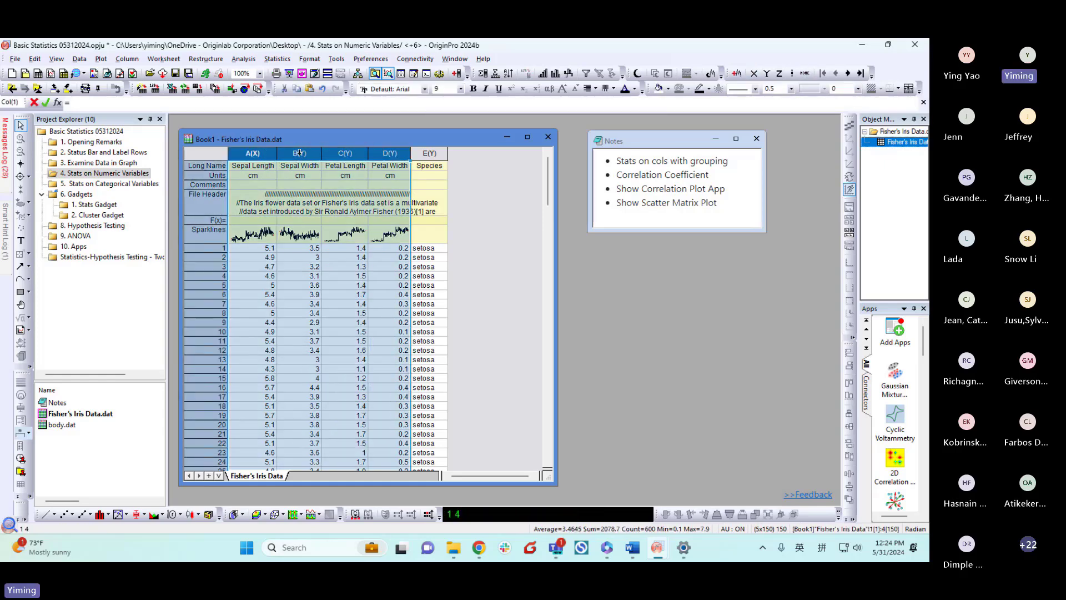
{"action": "left_click_drag", "start_coordinate": [316, 137], "coordinate": [317, 131]}
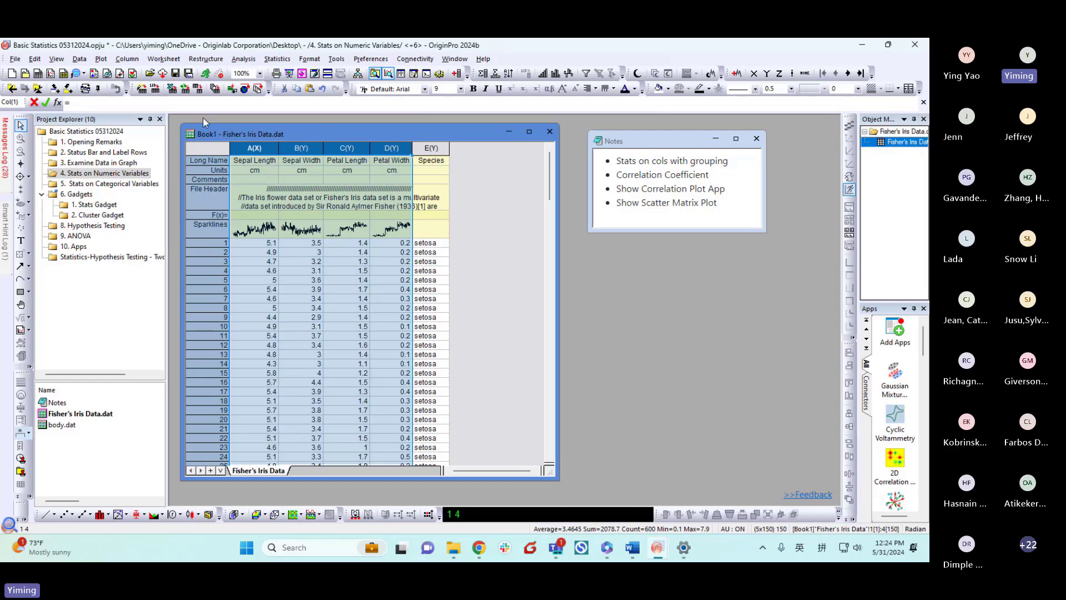
{"action": "left_click", "coordinate": [101, 59]}
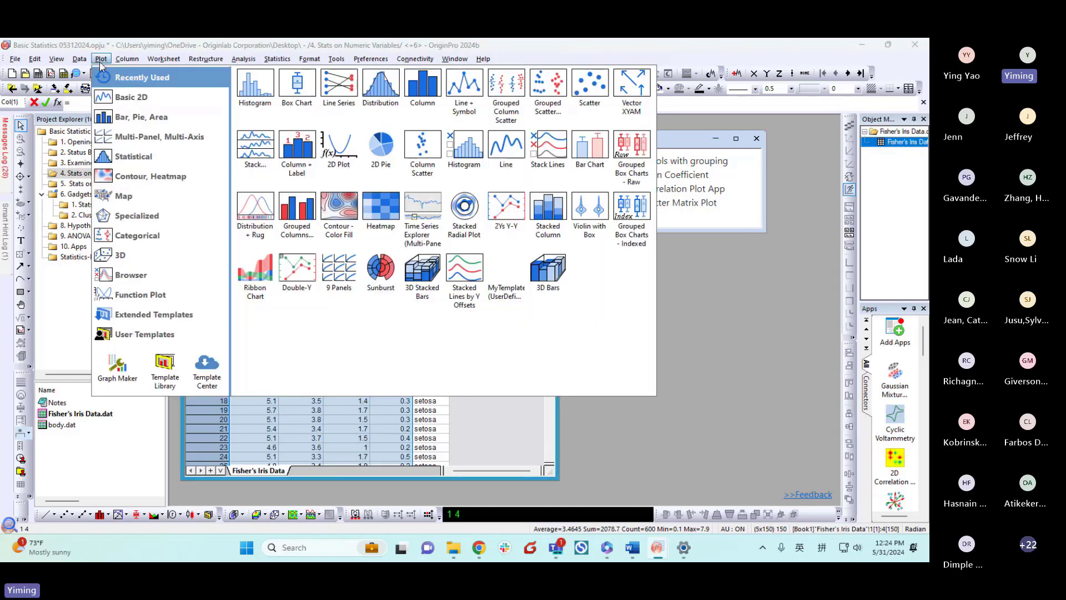
{"action": "left_click", "coordinate": [130, 156]}
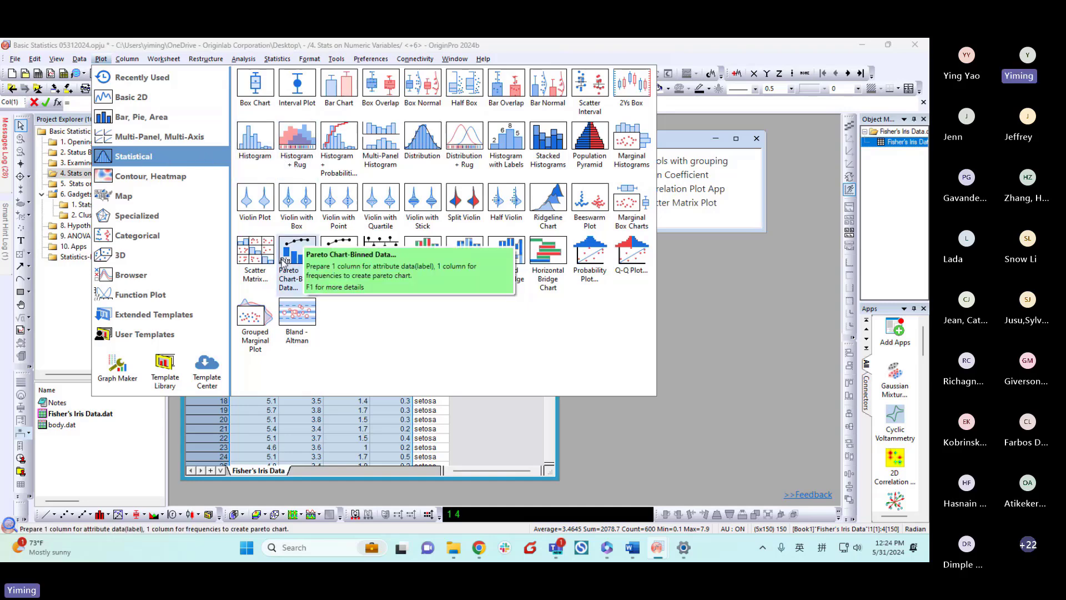
{"action": "left_click", "coordinate": [261, 259]}
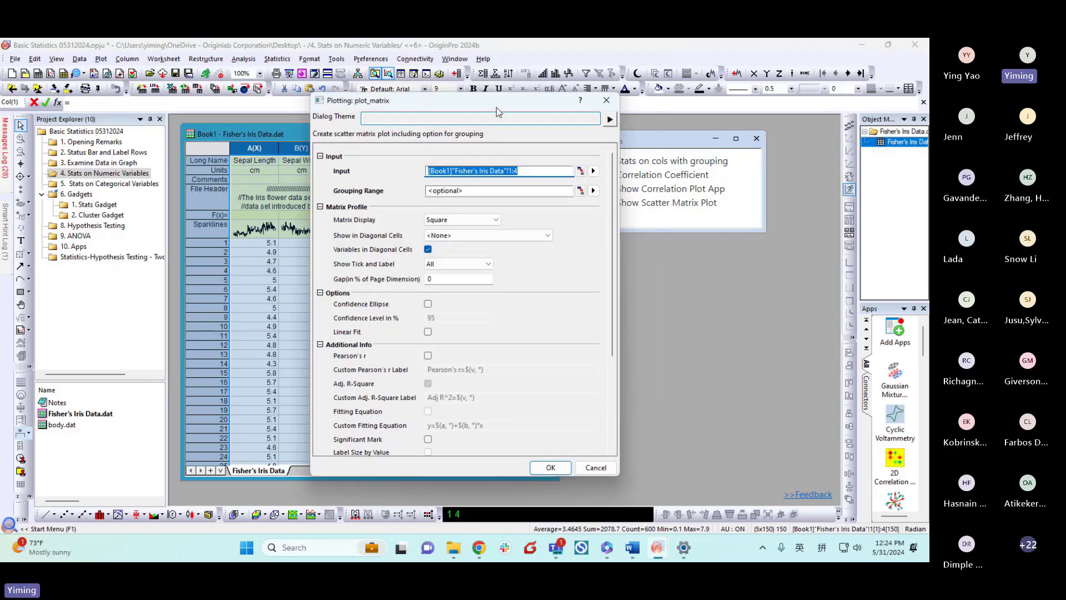
Enable Pearson's r for the scatter matrix and set the Species column as its grouping range.
{"action": "left_click_drag", "start_coordinate": [496, 101], "coordinate": [621, 86]}
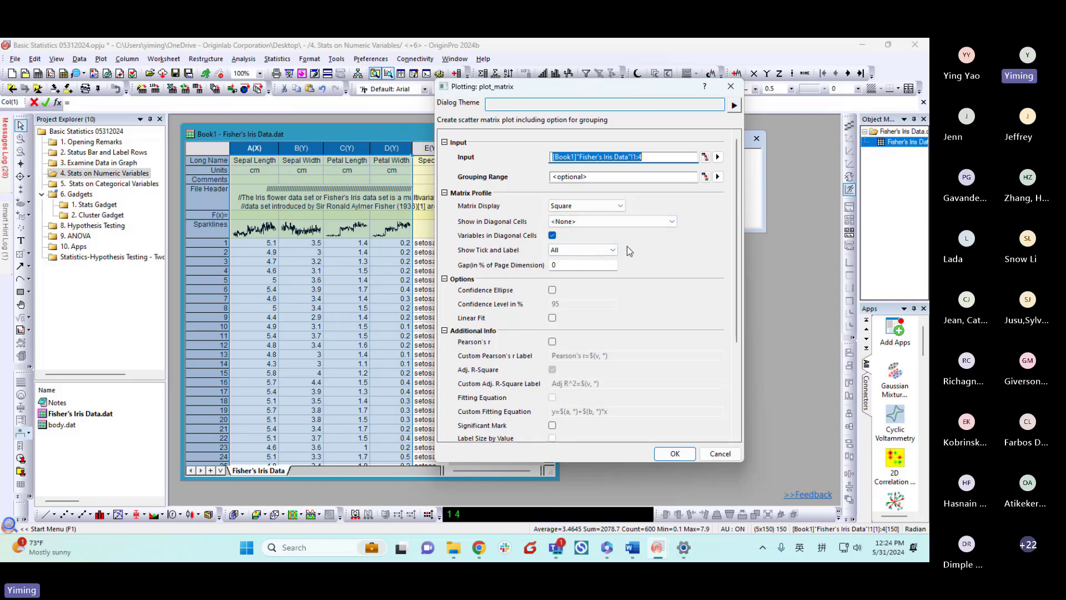
{"action": "scroll", "coordinate": [627, 248], "scroll_direction": "down", "scroll_amount": 1}
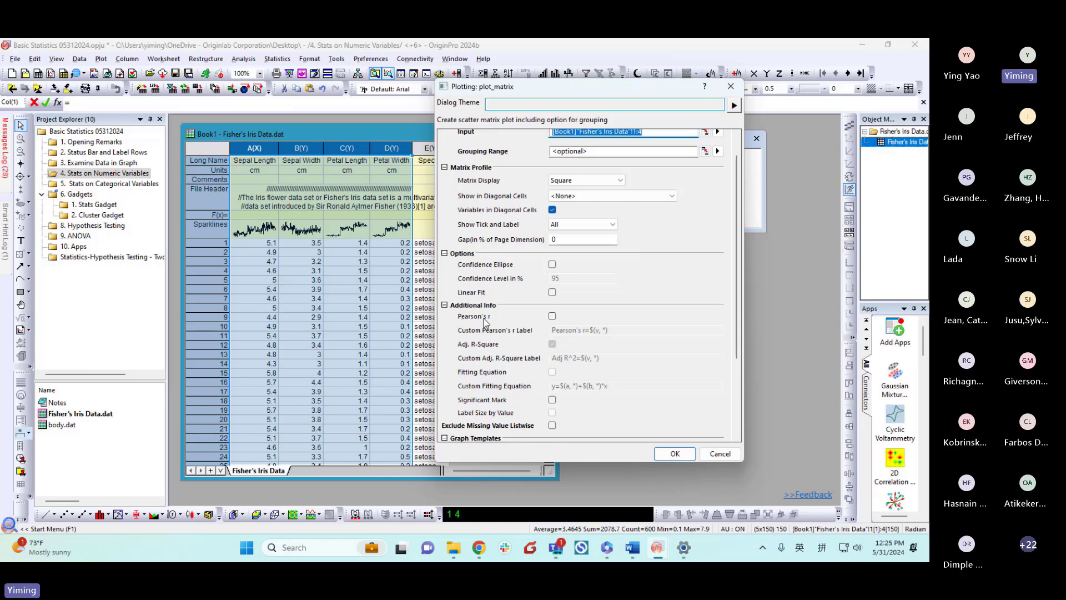
{"action": "left_click", "coordinate": [552, 316]}
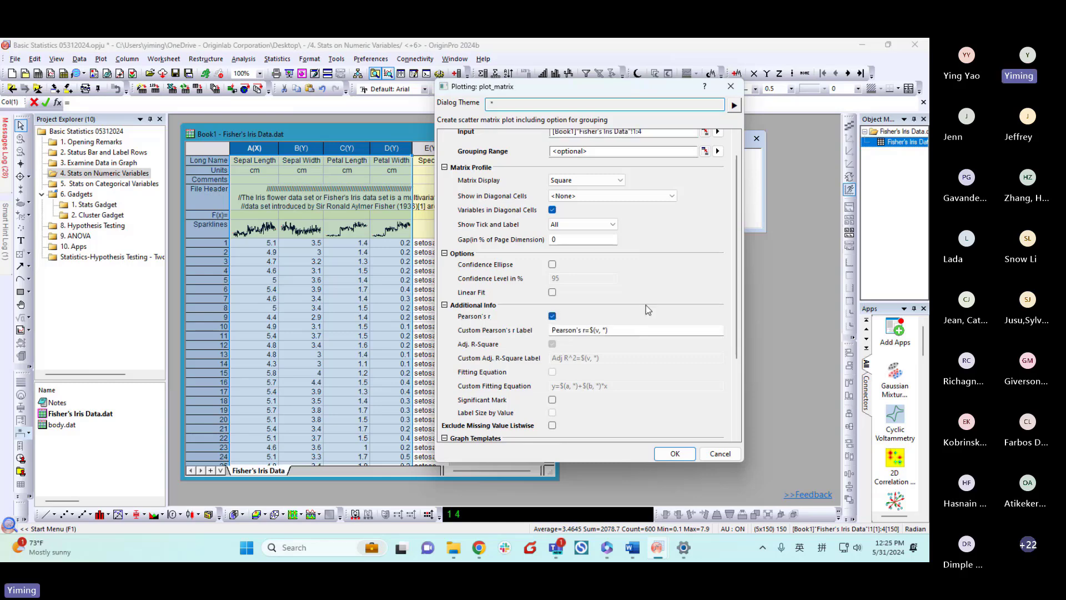
{"action": "scroll", "coordinate": [583, 270], "scroll_direction": "up", "scroll_amount": 1}
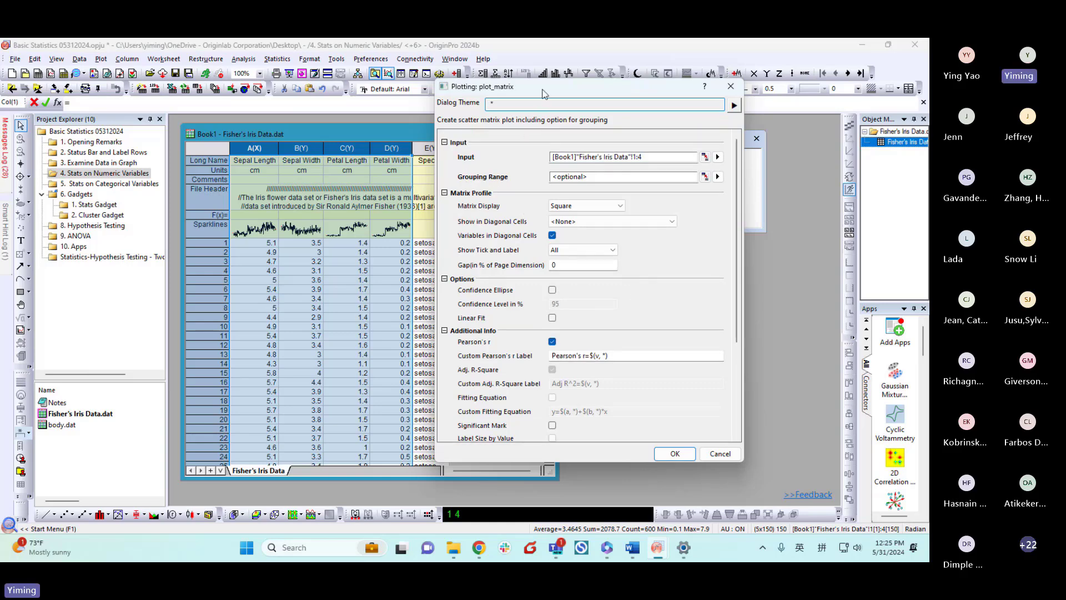
{"action": "left_click_drag", "start_coordinate": [544, 93], "coordinate": [606, 102]}
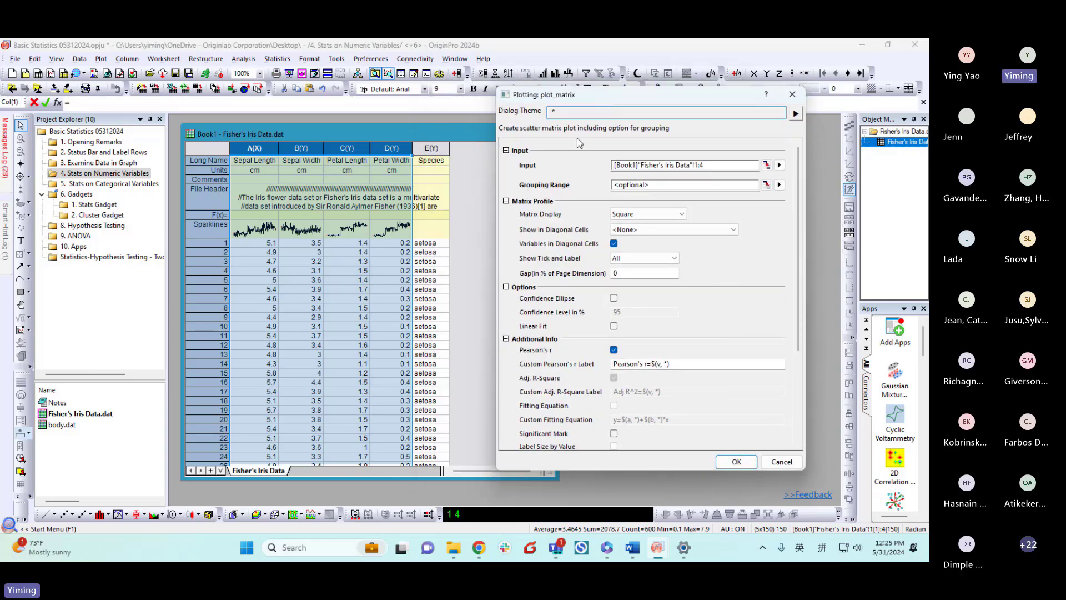
{"action": "left_click", "coordinate": [779, 185]}
{"action": "left_click", "coordinate": [800, 237]}
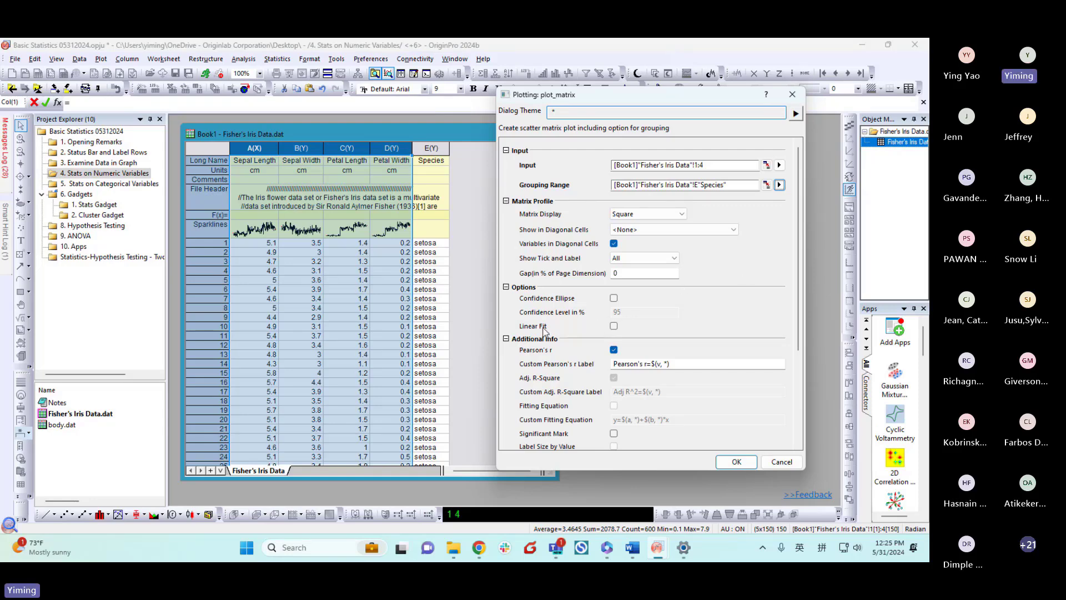
Turn on Linear Fit and generate the scatter matrix of the four iris measurement columns grouped by Species.
{"action": "left_click", "coordinate": [617, 327]}
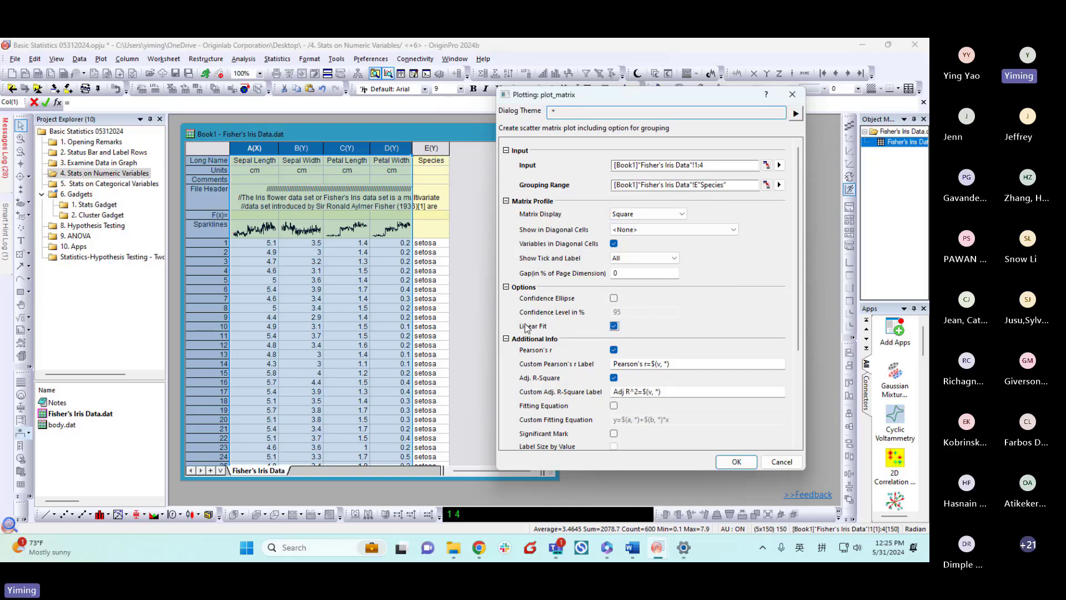
{"action": "scroll", "coordinate": [686, 308], "scroll_direction": "down", "scroll_amount": 1}
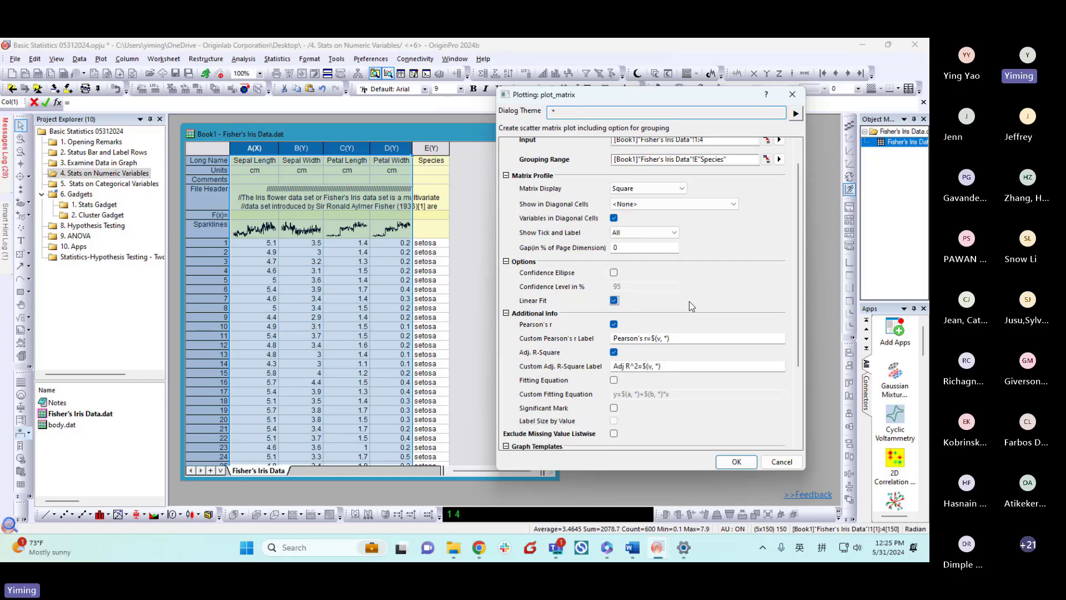
{"action": "scroll", "coordinate": [698, 295], "scroll_direction": "down", "scroll_amount": 4}
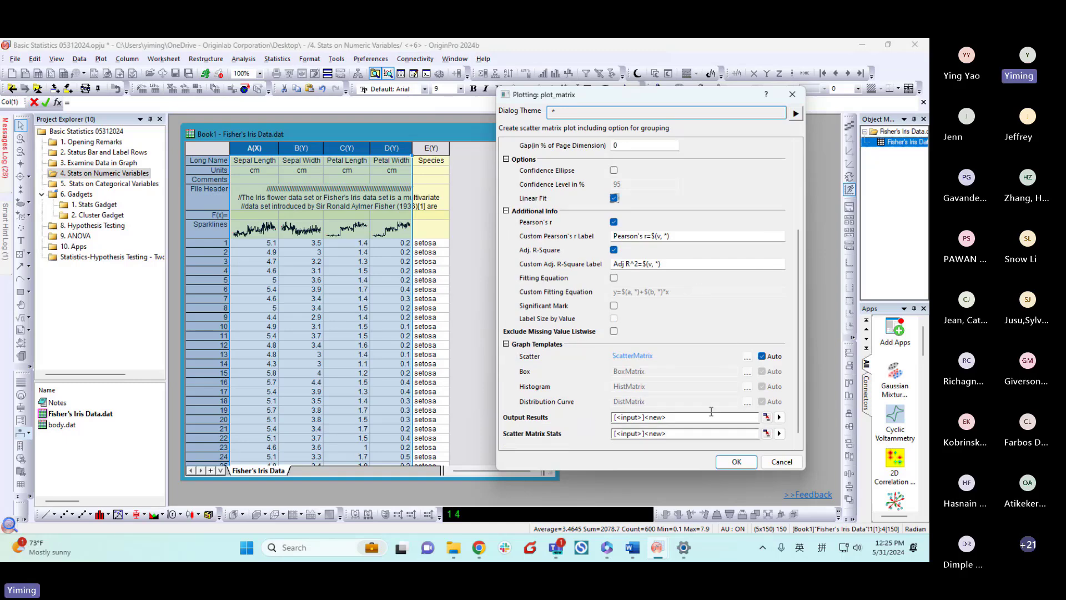
{"action": "left_click", "coordinate": [736, 462]}
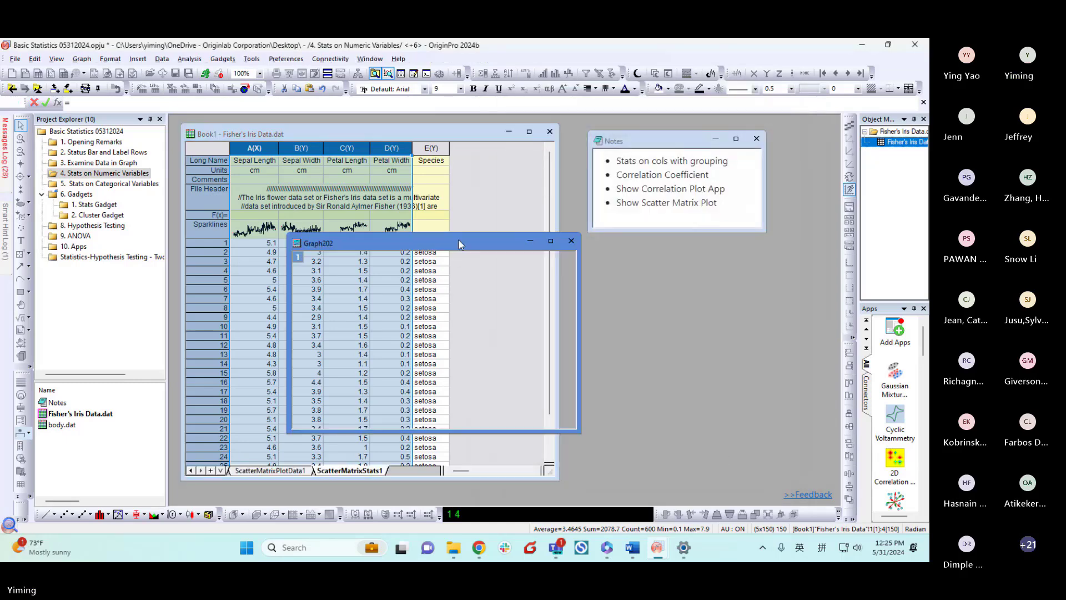
Enlarge and reposition the new scatter matrix graph window, and inspect its plotted points and fit lines.
{"action": "left_click_drag", "start_coordinate": [455, 245], "coordinate": [400, 143]}
{"action": "left_click_drag", "start_coordinate": [529, 339], "coordinate": [702, 510]}
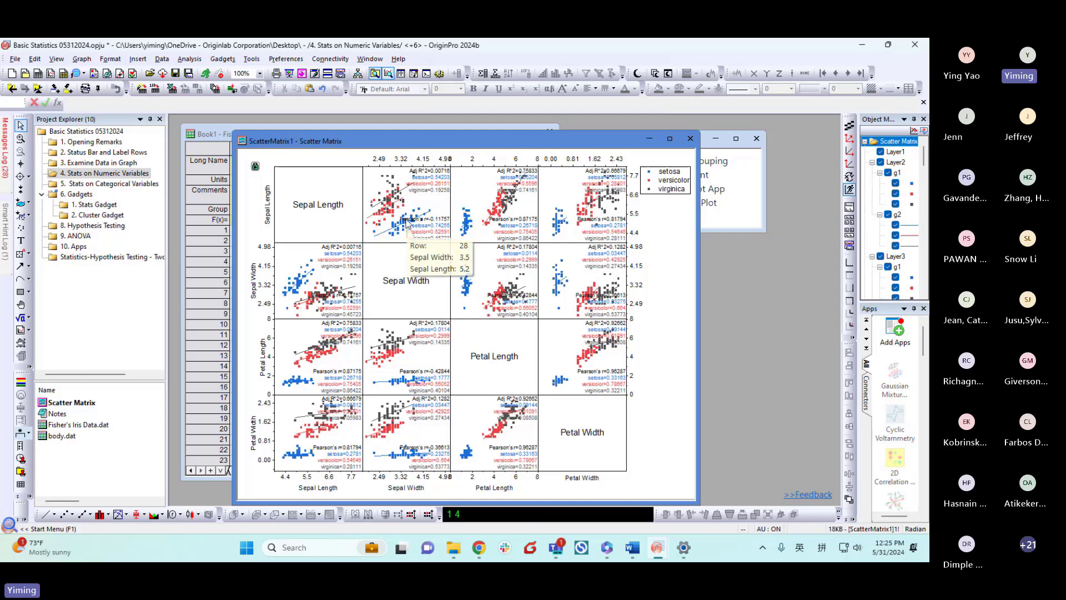
{"action": "mouse_move", "coordinate": [399, 224]}
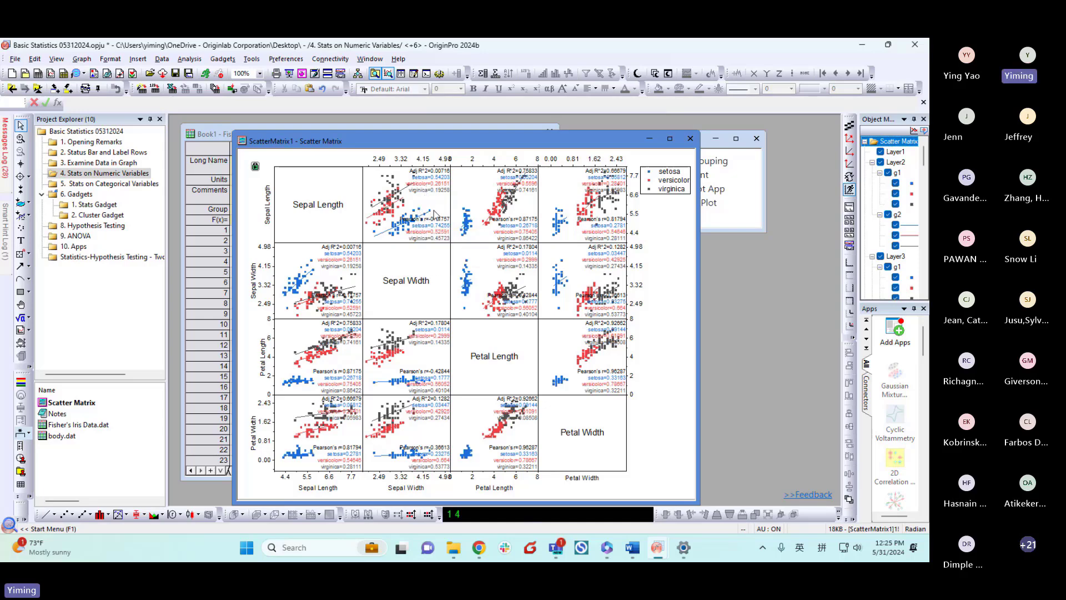
{"action": "left_click_drag", "start_coordinate": [473, 147], "coordinate": [440, 135]}
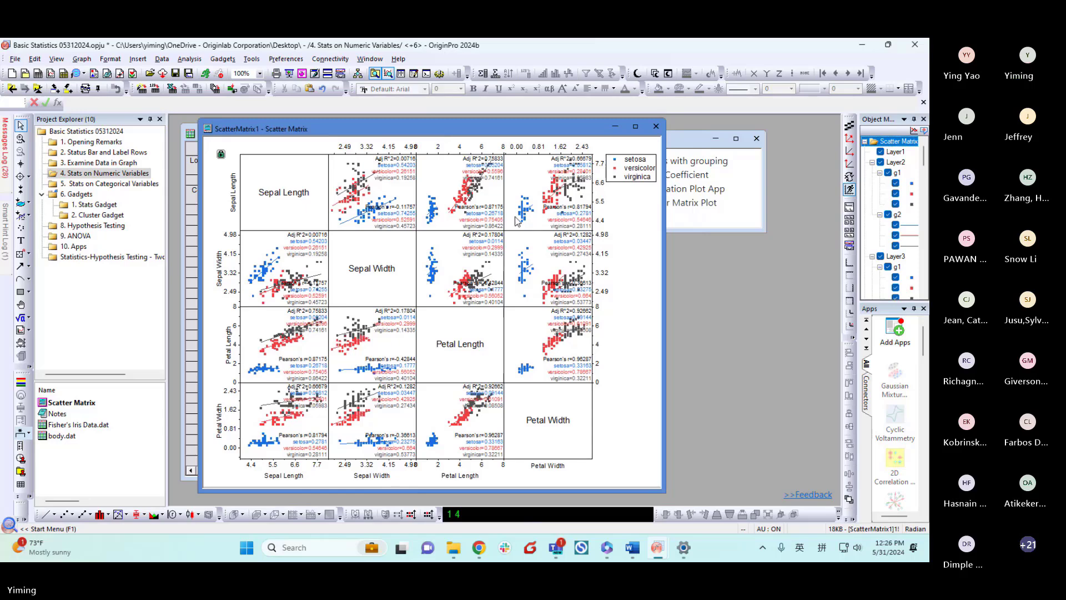
Minimize the scatter matrix graph and return to the Fisher's Iris Data sheet of the workbook.
{"action": "left_click", "coordinate": [615, 126]}
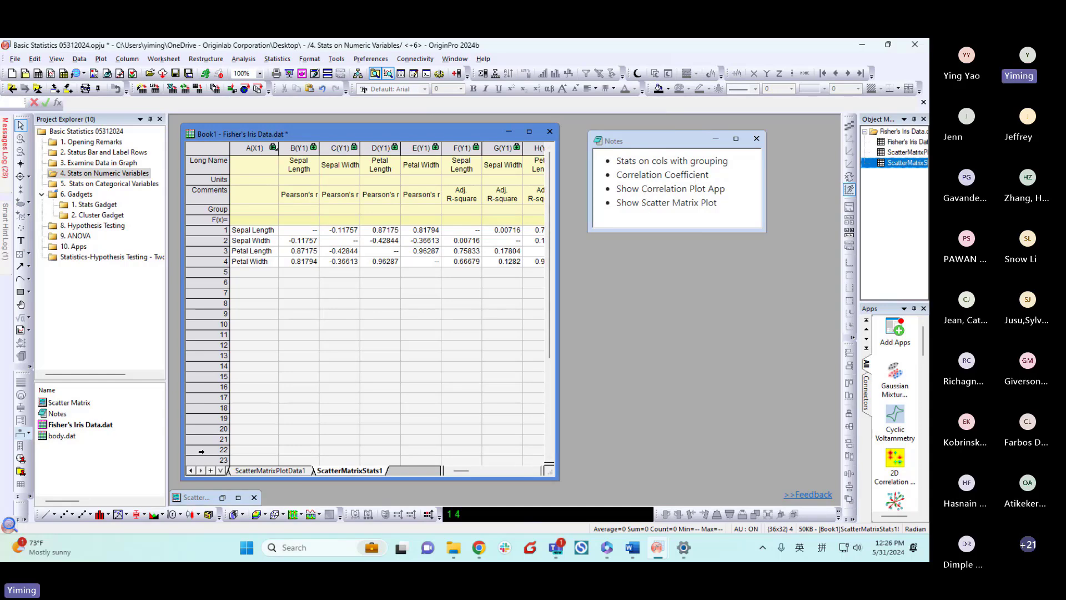
{"action": "left_click", "coordinate": [190, 470]}
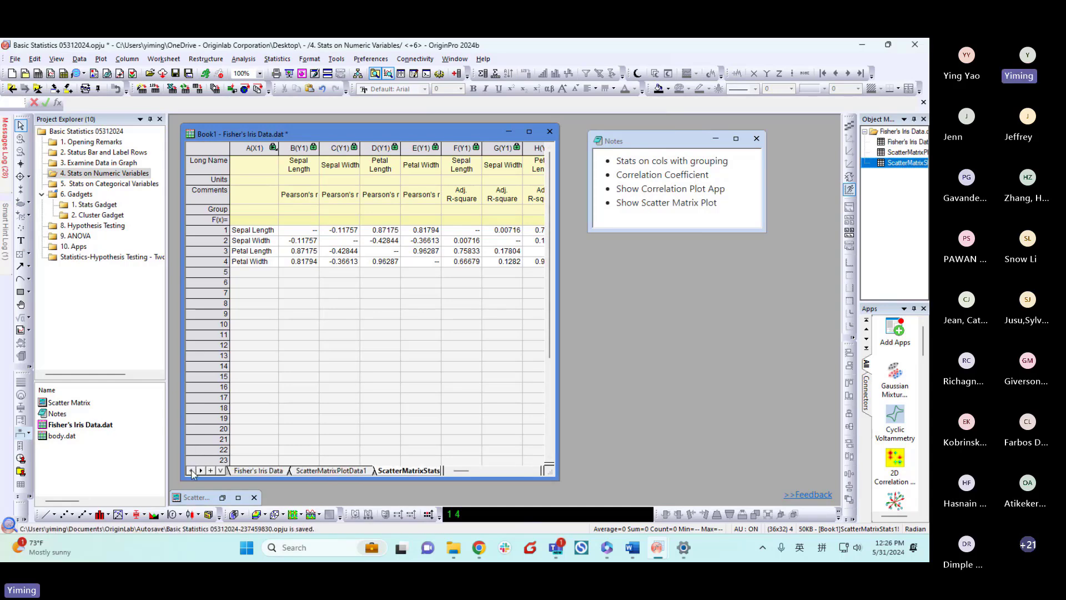
{"action": "left_click", "coordinate": [250, 471]}
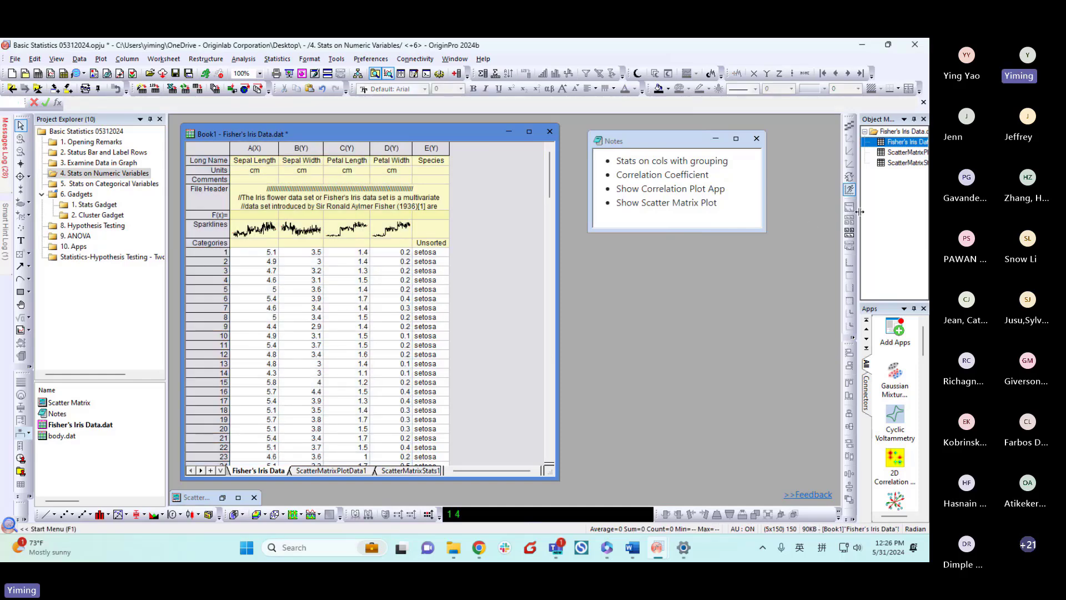
Widen the Apps pane, and search the App Center for "correlation" to look through the related apps.
{"action": "left_click_drag", "start_coordinate": [859, 212], "coordinate": [711, 261]}
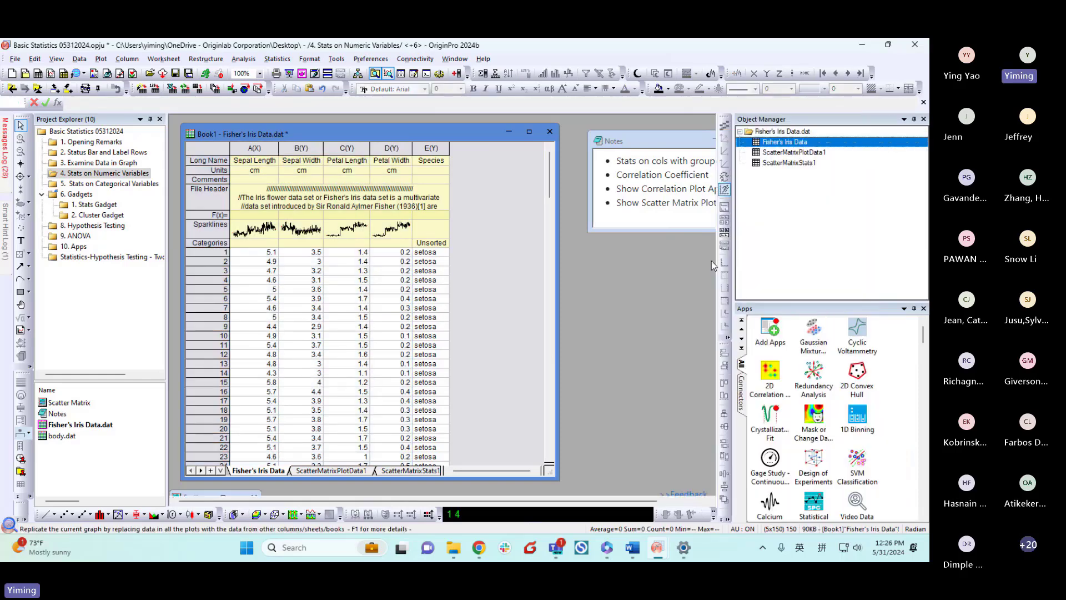
{"action": "left_click", "coordinate": [771, 340]}
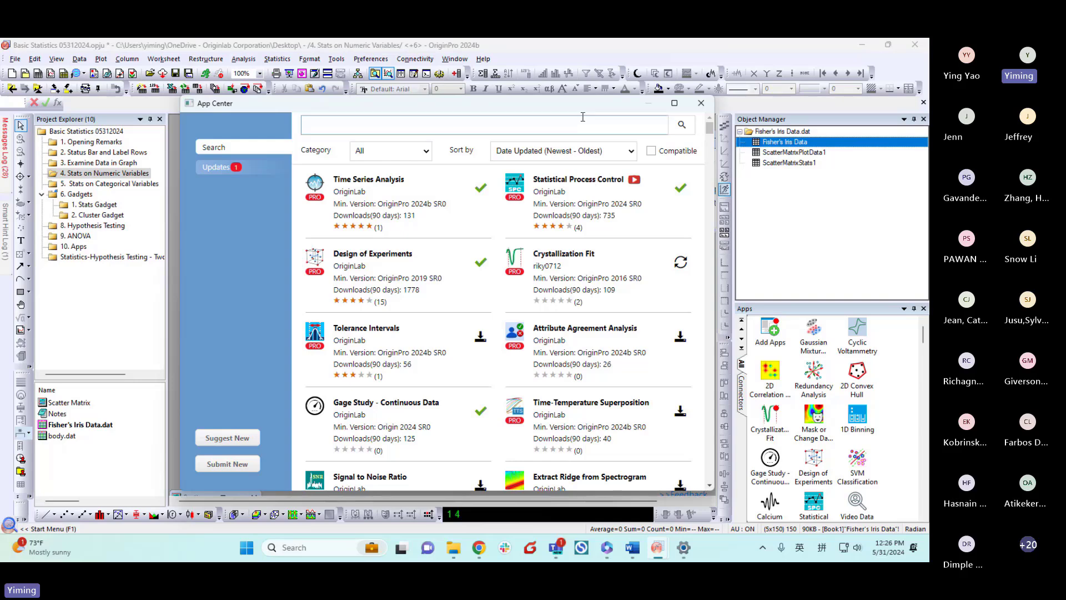
{"action": "left_click_drag", "start_coordinate": [584, 105], "coordinate": [566, 99]}
{"action": "left_click", "coordinate": [449, 122]}
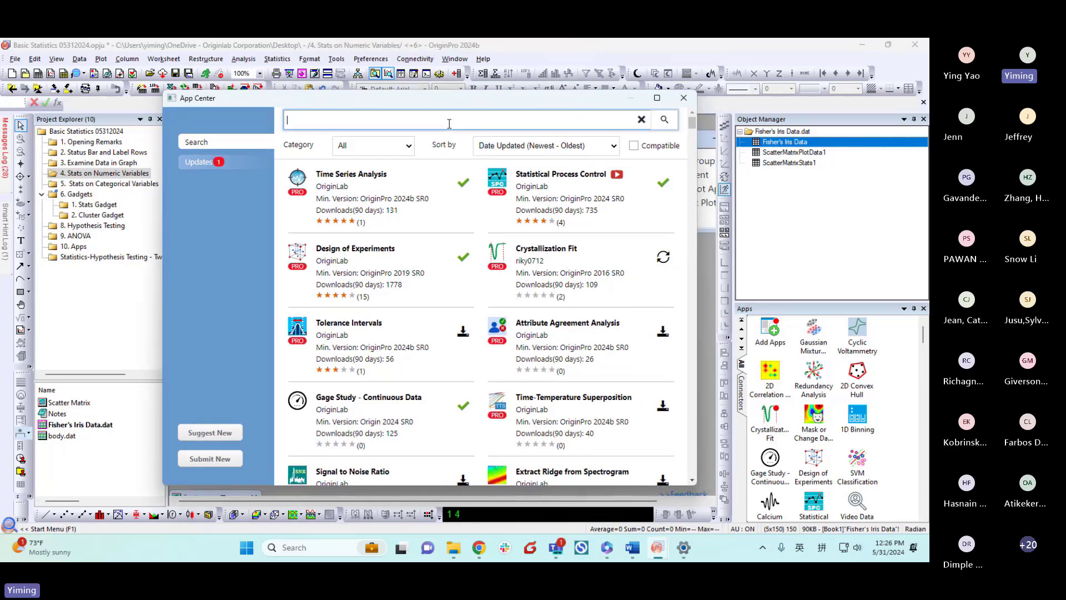
{"action": "type", "text": "correlation"}
{"action": "key", "text": "Return"}
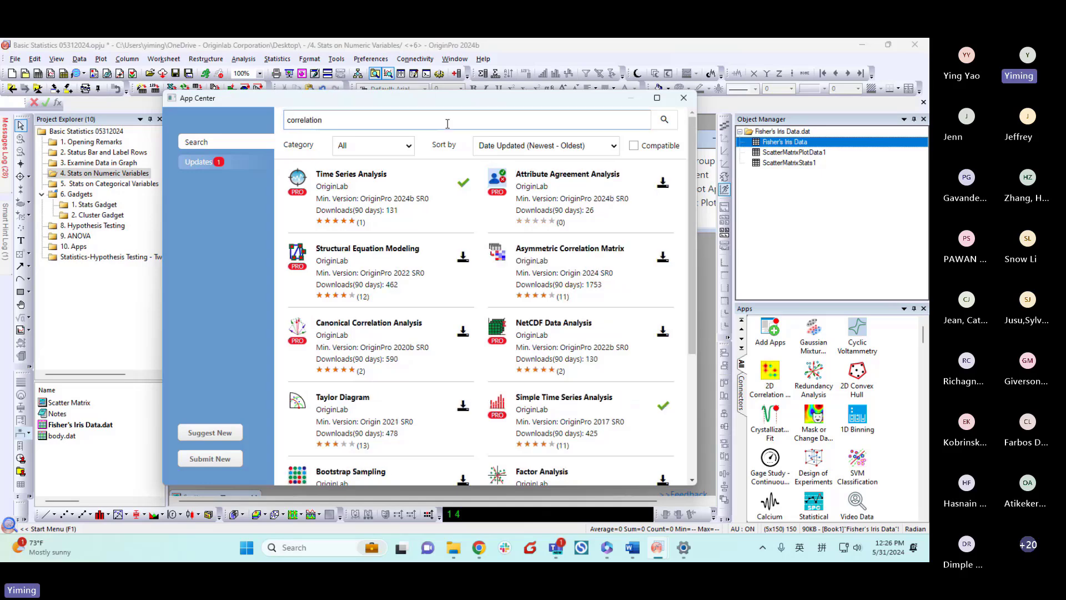
{"action": "scroll", "coordinate": [441, 248], "scroll_direction": "down", "scroll_amount": 4}
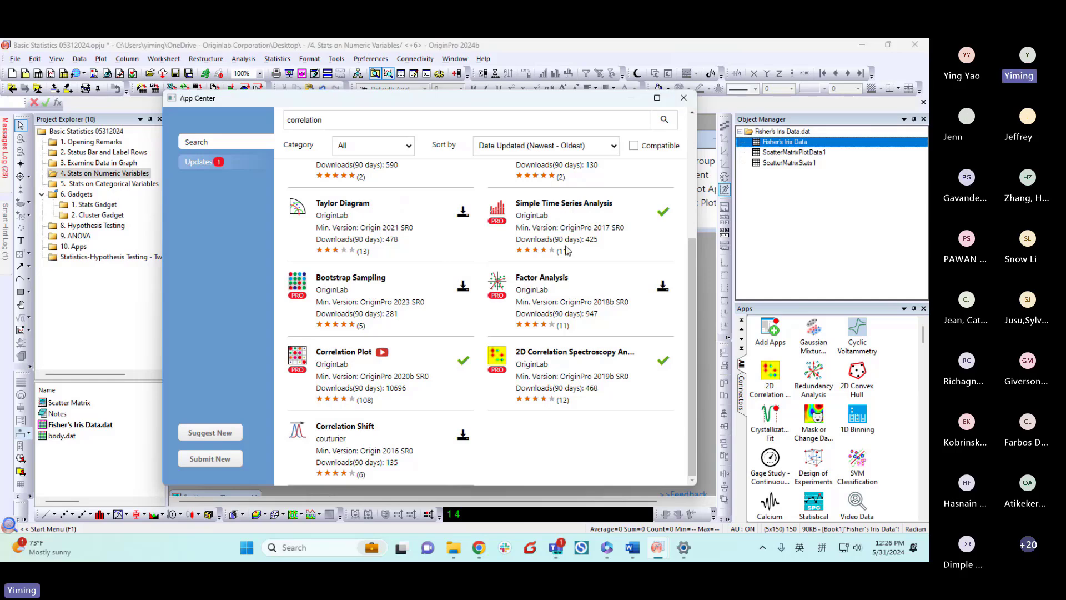
{"action": "left_click", "coordinate": [683, 98]}
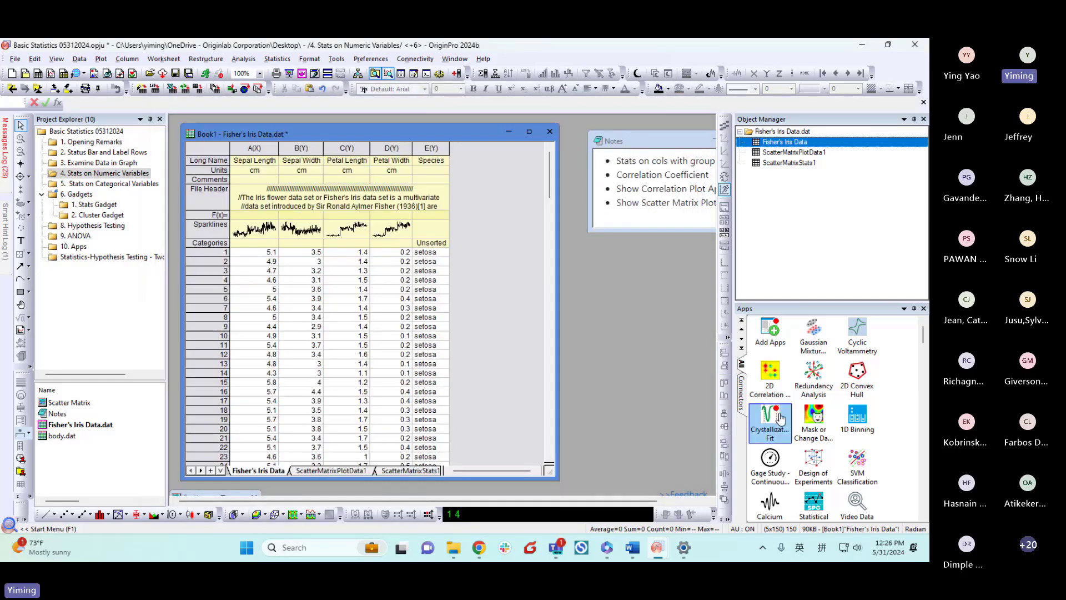
Select columns A through D of the iris sheet and open the Correlation Plot app on them.
{"action": "left_click_drag", "start_coordinate": [261, 149], "coordinate": [395, 149]}
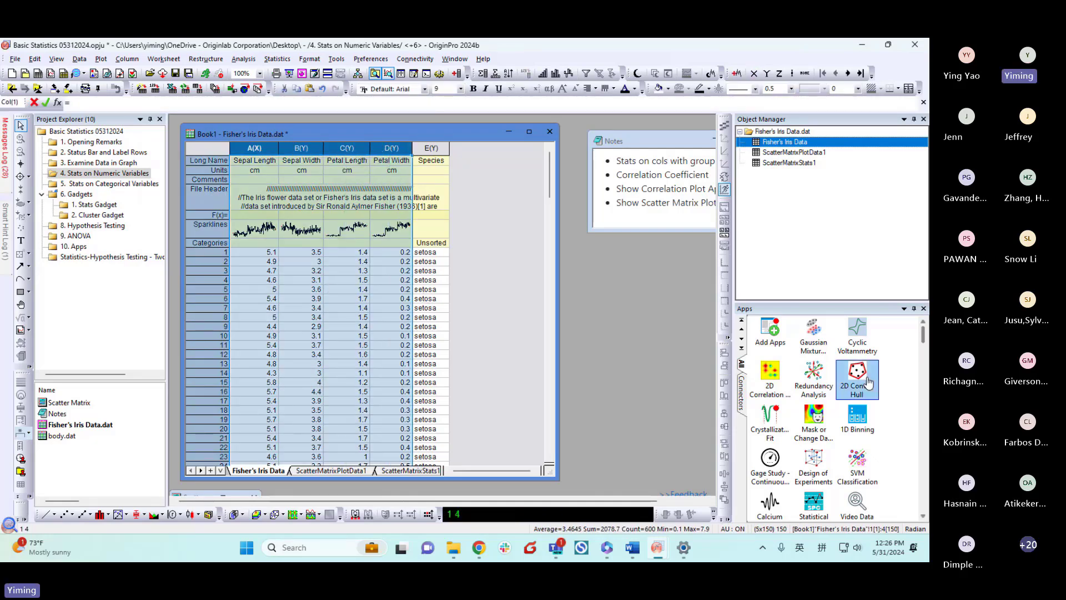
{"action": "scroll", "coordinate": [808, 370], "scroll_direction": "down", "scroll_amount": 1}
{"action": "scroll", "coordinate": [821, 375], "scroll_direction": "down", "scroll_amount": 4}
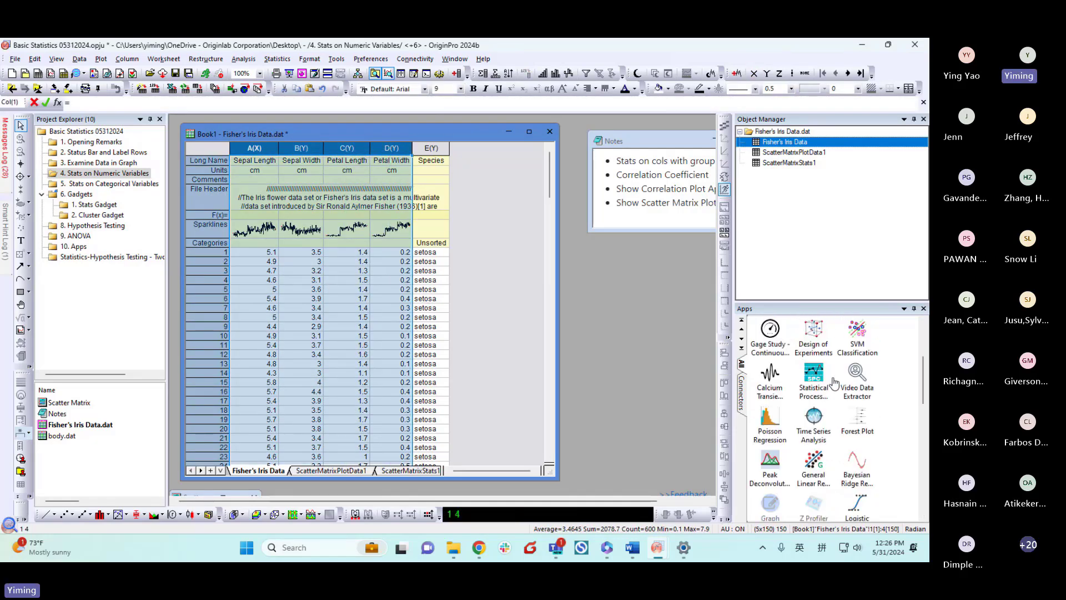
{"action": "scroll", "coordinate": [836, 381], "scroll_direction": "down", "scroll_amount": 3}
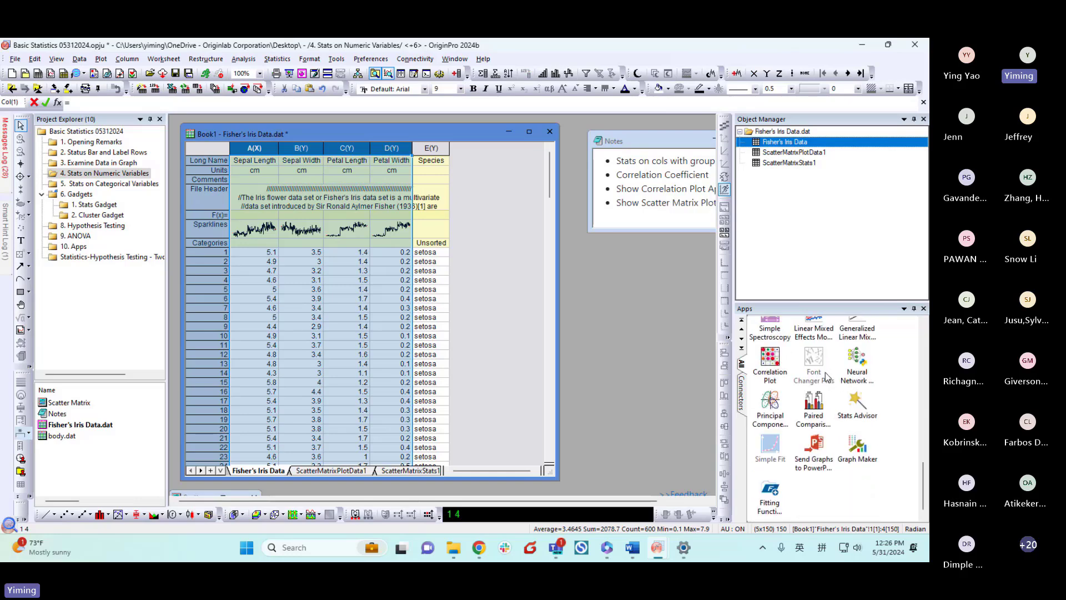
{"action": "left_click", "coordinate": [775, 380]}
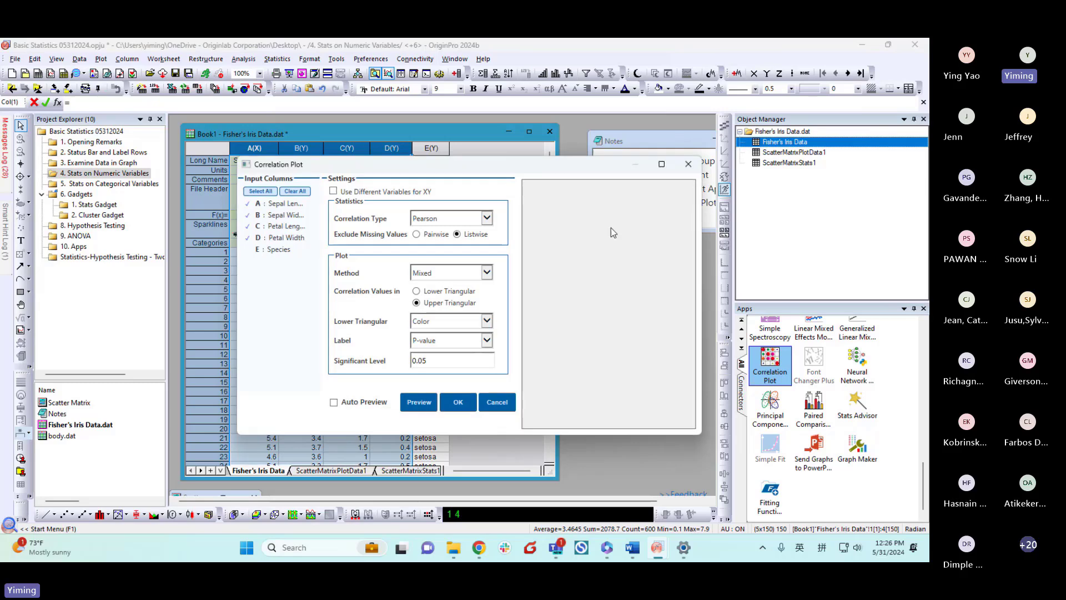
Move and enlarge the Correlation Plot dialog, and turn on Auto Preview.
{"action": "left_click_drag", "start_coordinate": [545, 165], "coordinate": [478, 119]}
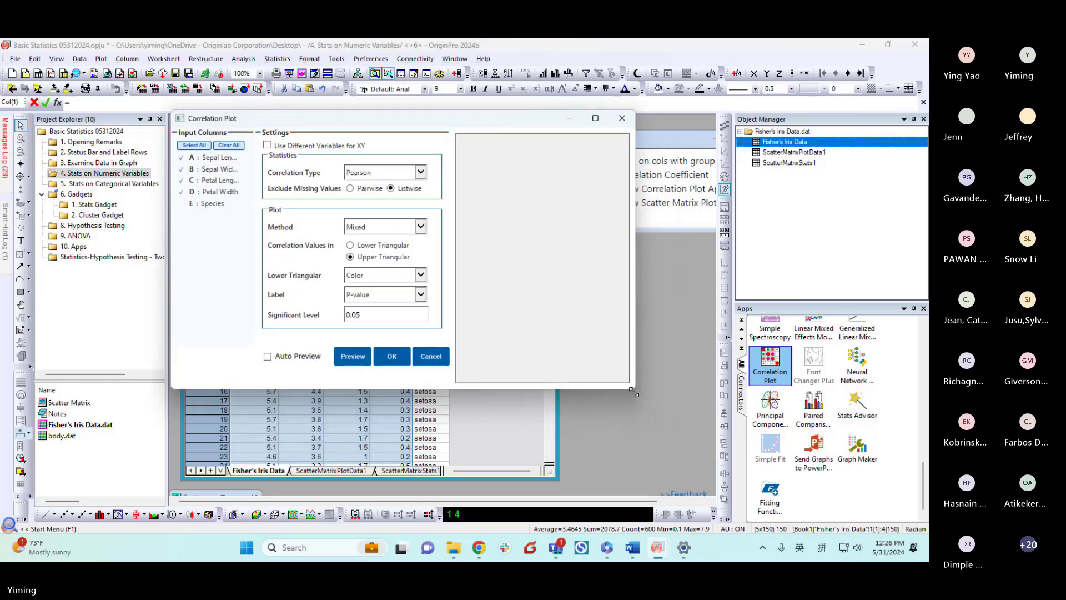
{"action": "left_click_drag", "start_coordinate": [634, 388], "coordinate": [836, 472]}
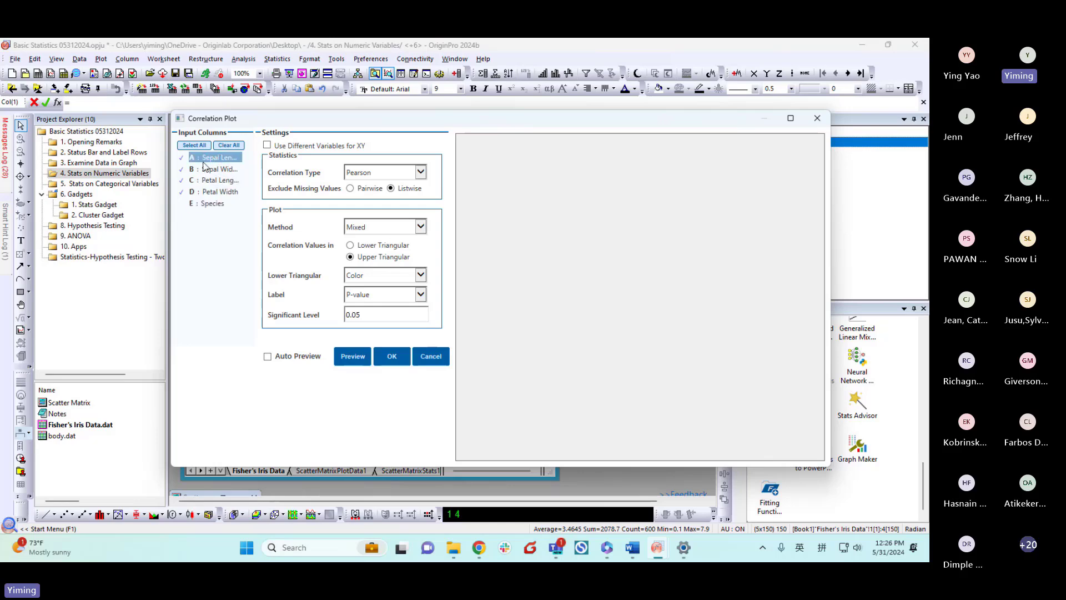
{"action": "left_click", "coordinate": [268, 357]}
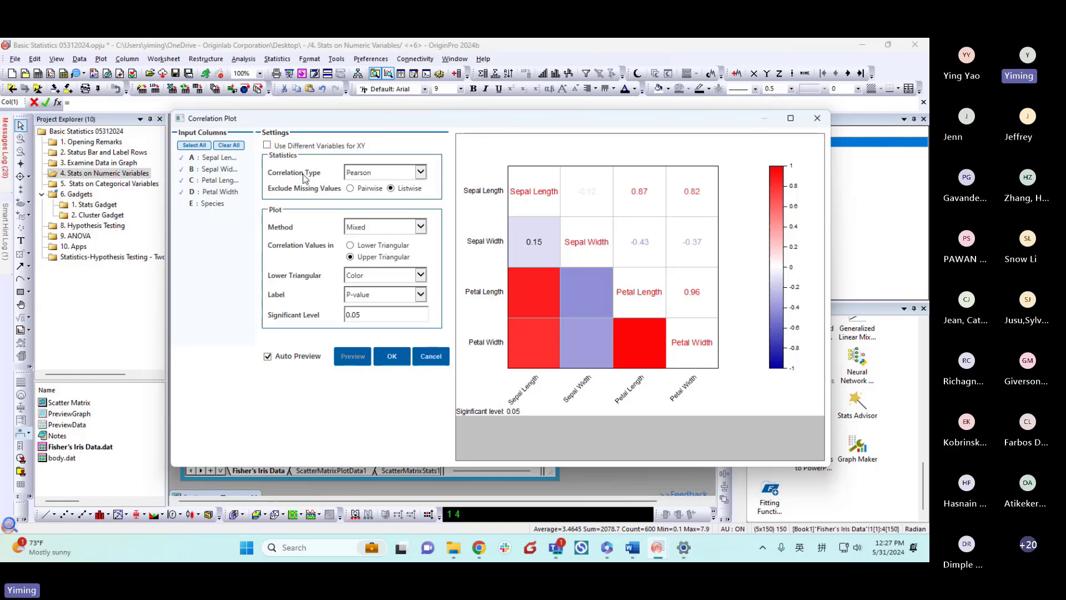
Review the available correlation types and keep Pearson selected.
{"action": "left_click", "coordinate": [417, 172]}
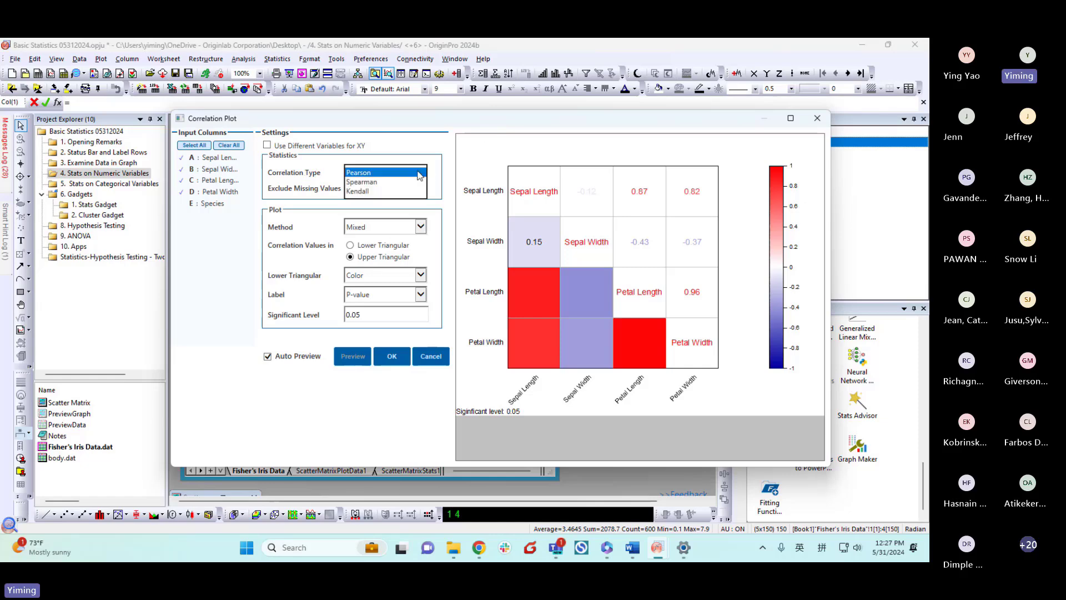
{"action": "left_click", "coordinate": [364, 173]}
{"action": "left_click", "coordinate": [423, 155]}
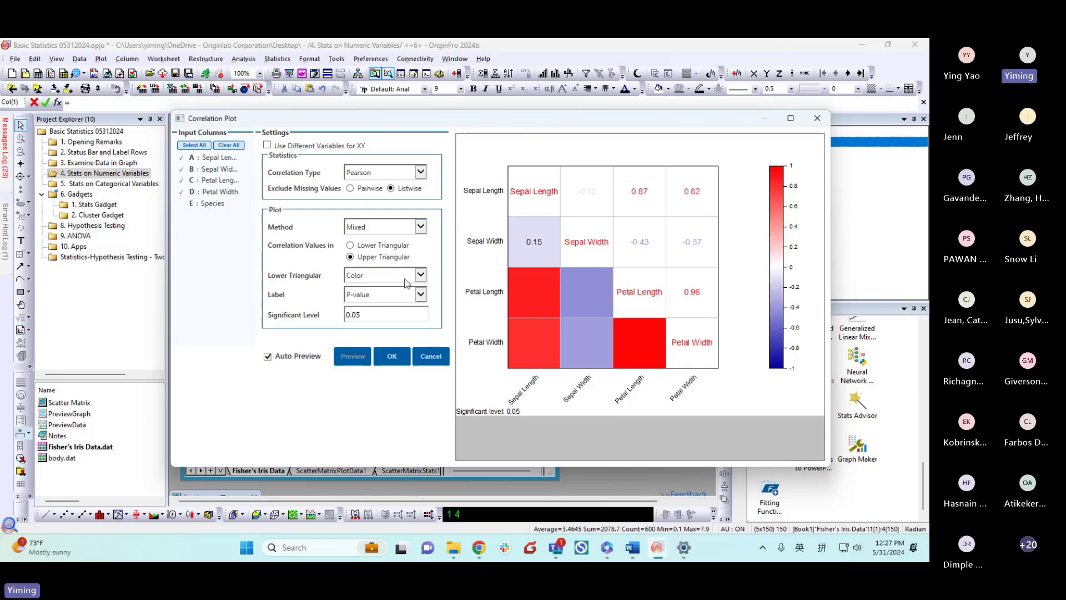
Try the Ellipse plot method, and set the method to Color.
{"action": "left_click", "coordinate": [421, 226]}
{"action": "left_click", "coordinate": [394, 199]}
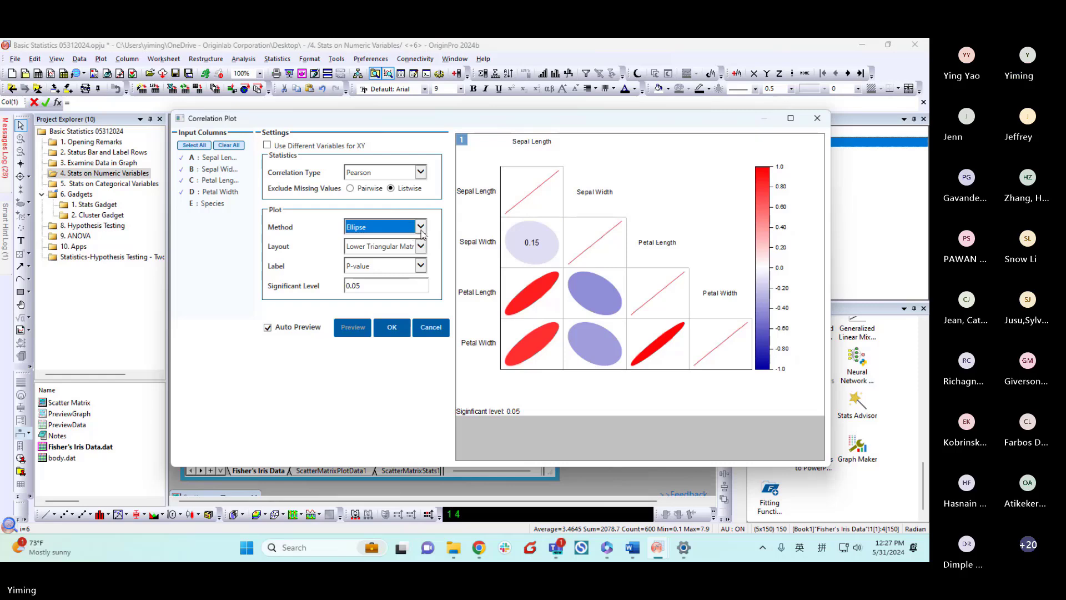
{"action": "left_click", "coordinate": [410, 230]}
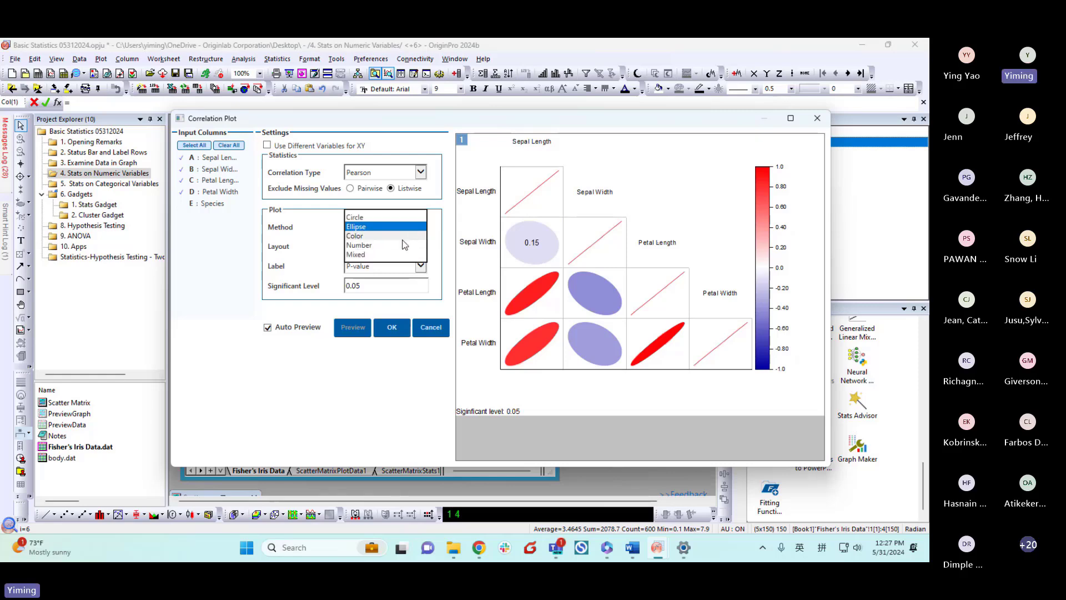
{"action": "left_click", "coordinate": [404, 237]}
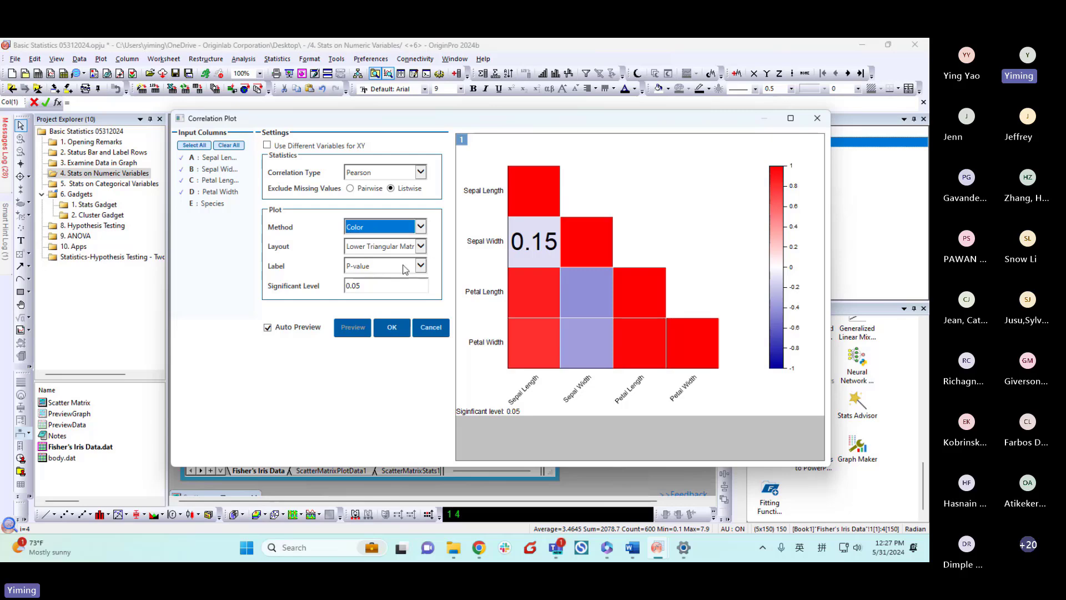
Try the Full layout for the color plot, and set the layout back to Lower Triangular Matrix.
{"action": "left_click", "coordinate": [425, 249]}
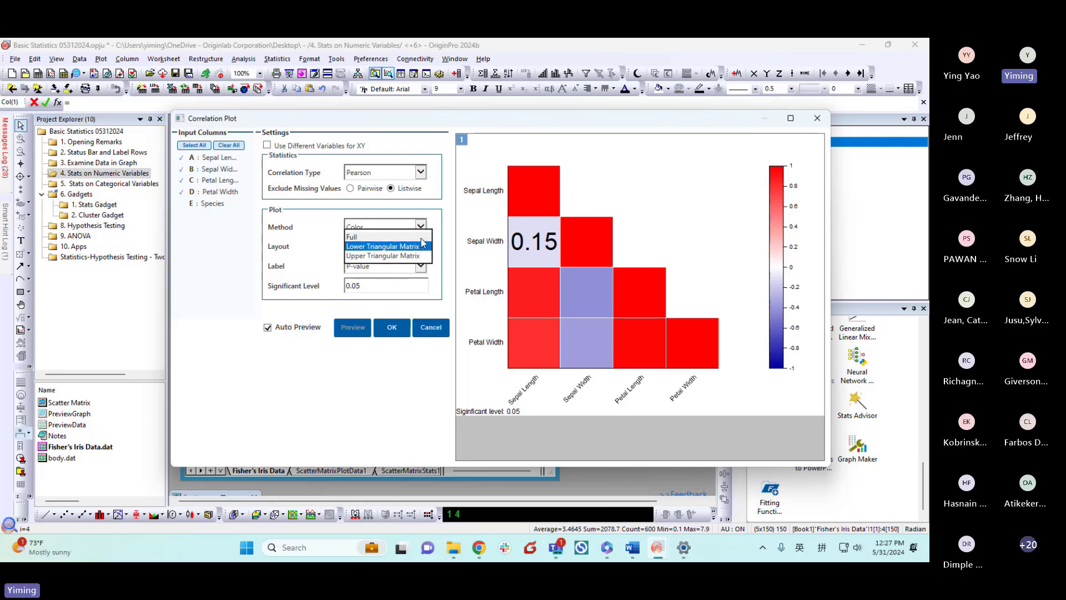
{"action": "left_click", "coordinate": [413, 237]}
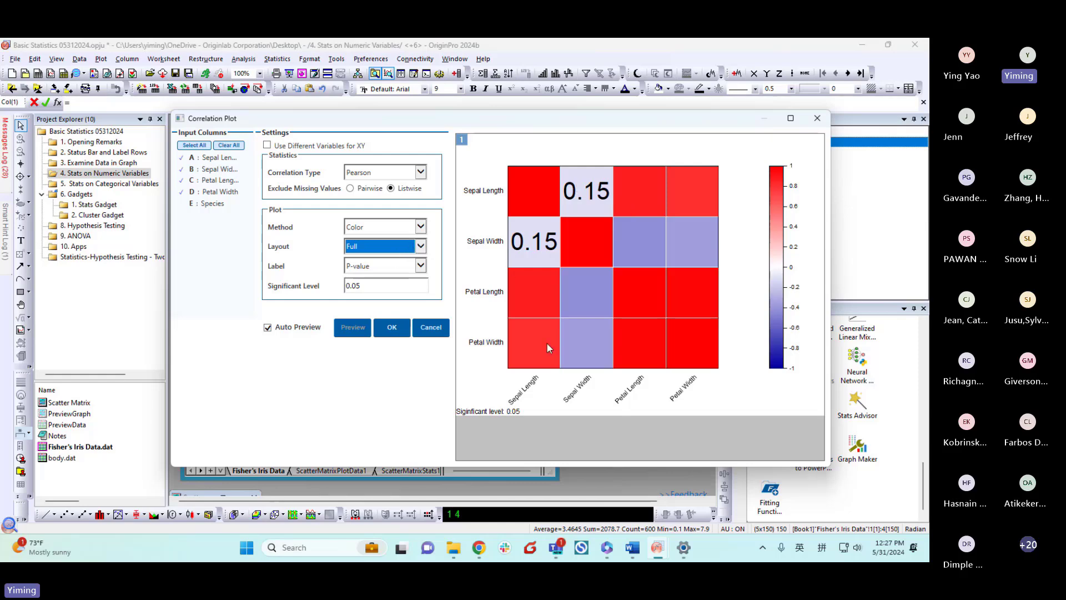
{"action": "left_click", "coordinate": [422, 248]}
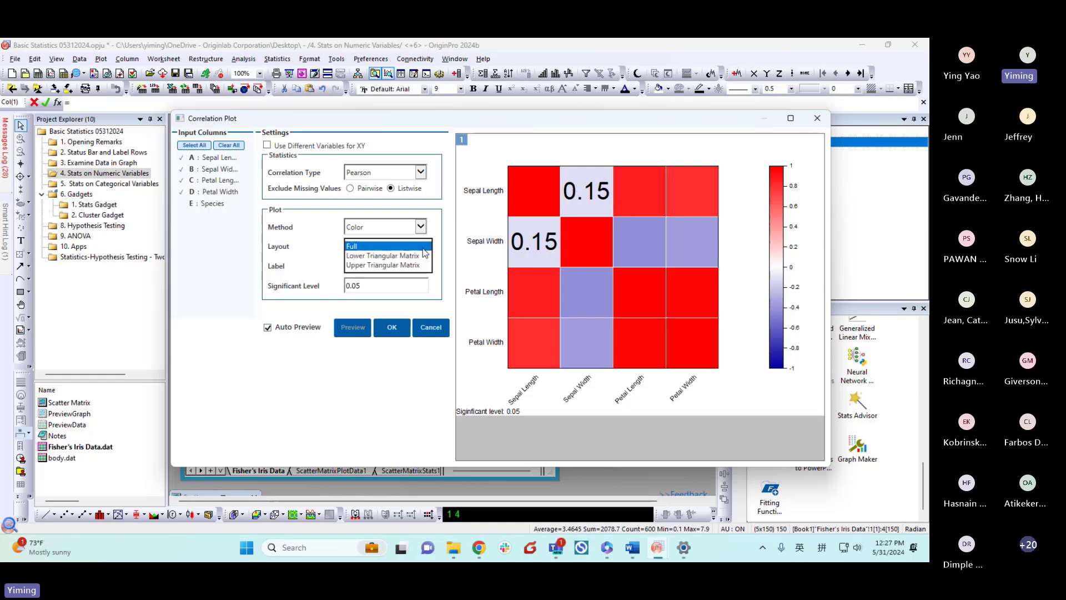
{"action": "left_click", "coordinate": [384, 256]}
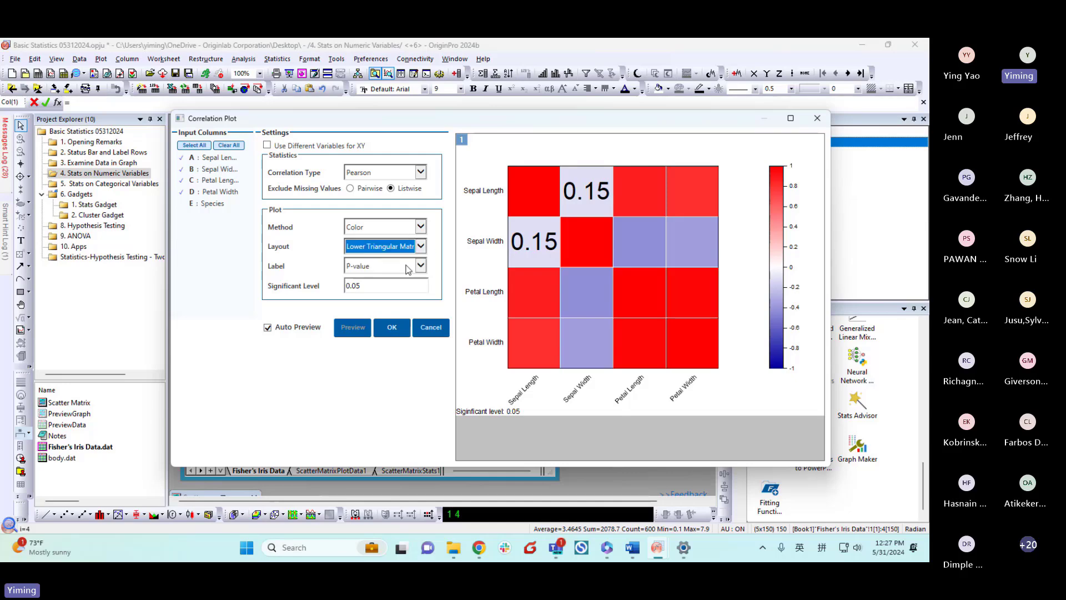
{"action": "left_click", "coordinate": [441, 249]}
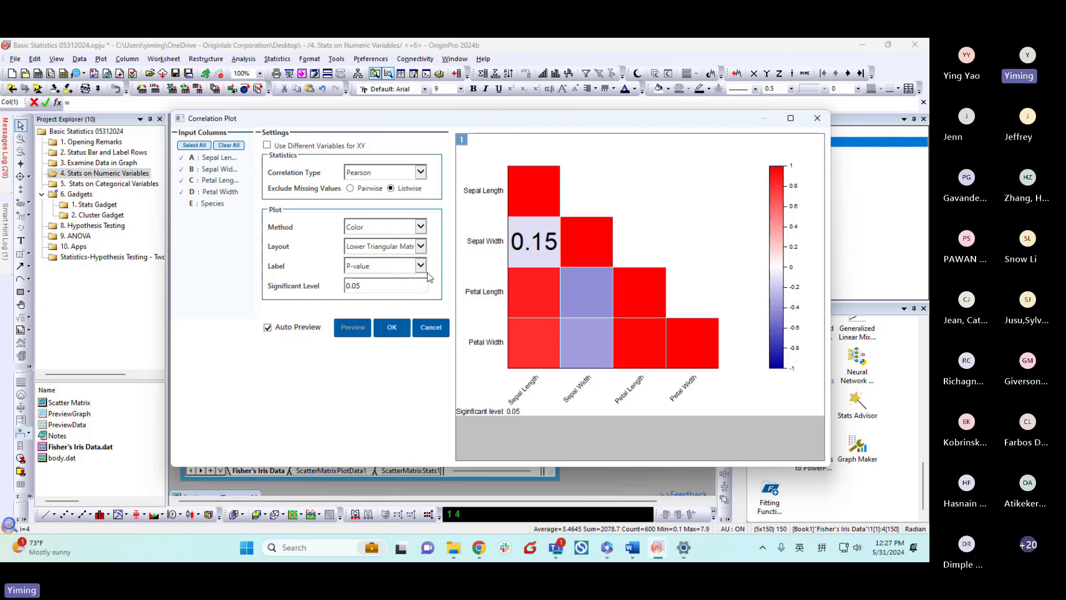
Label the cells of the correlation plot with the Correlation Coefficient.
{"action": "left_click", "coordinate": [421, 267]}
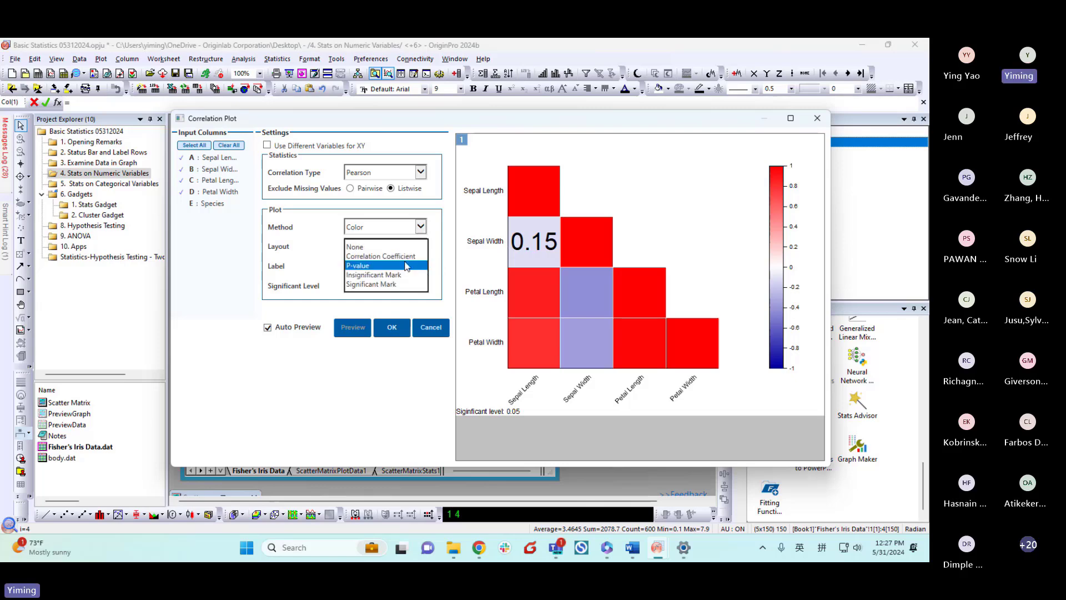
{"action": "left_click", "coordinate": [383, 256]}
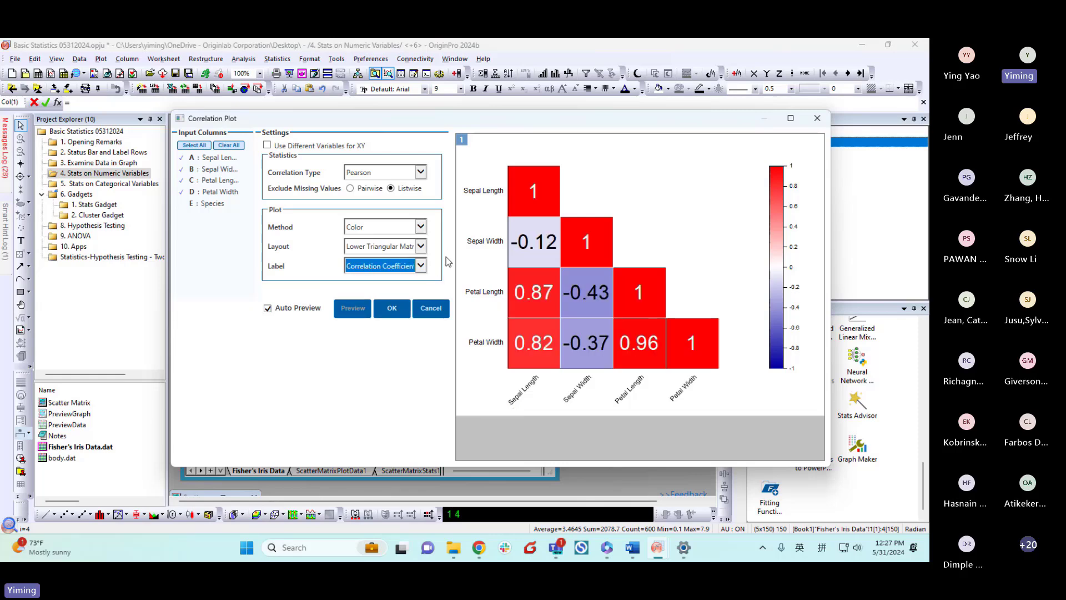
Set the correlation plot's method to Mixed and create the graph.
{"action": "left_click", "coordinate": [420, 227]}
{"action": "left_click", "coordinate": [397, 245]}
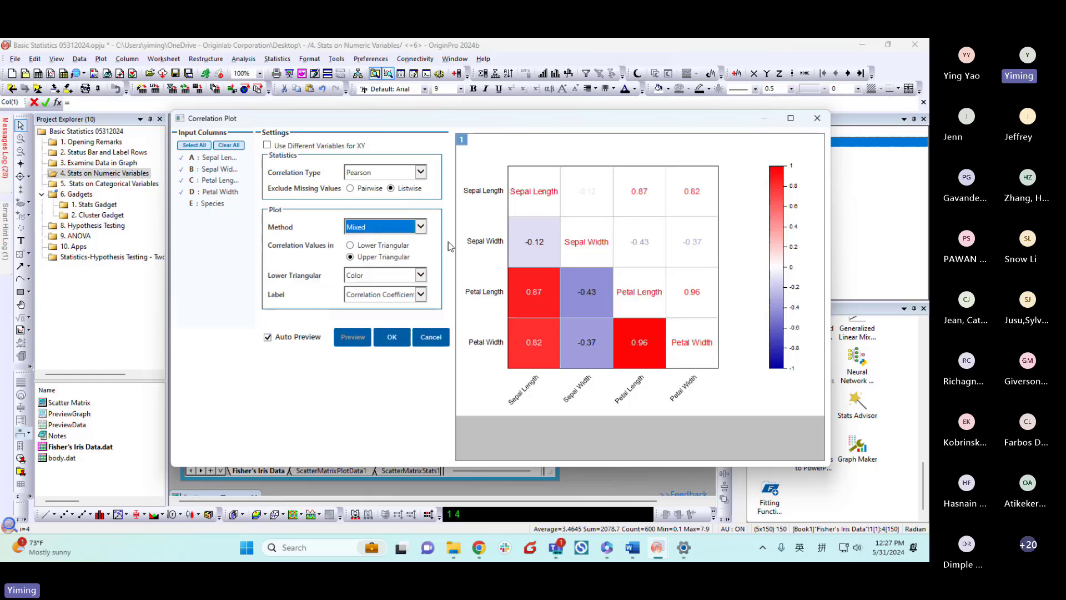
{"action": "left_click", "coordinate": [393, 340]}
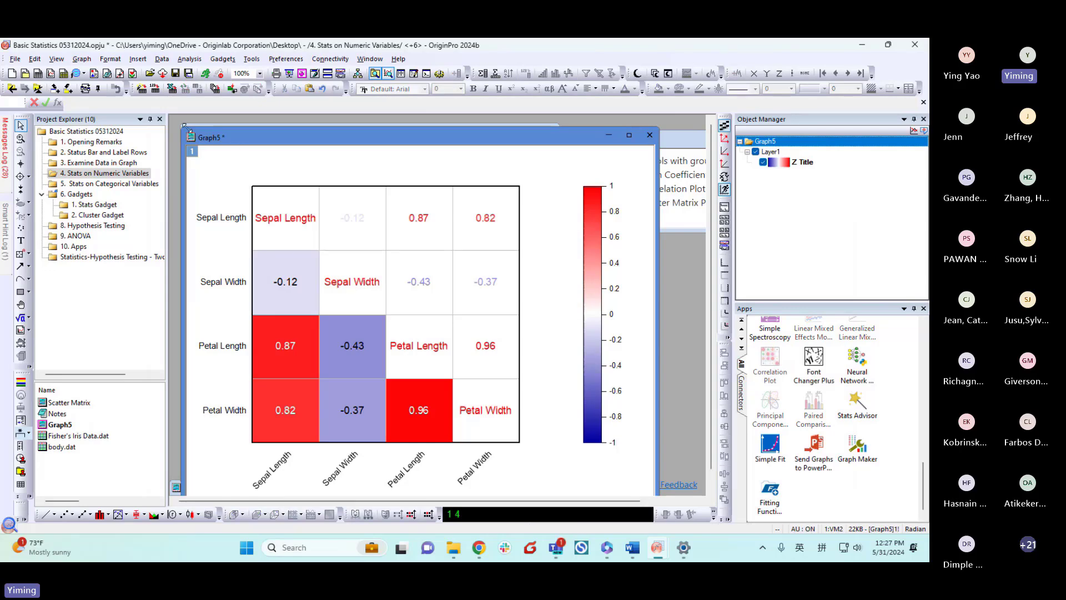
Shrink the correlation graph window and move it so the iris worksheet shows beside it.
{"action": "left_click_drag", "start_coordinate": [183, 128], "coordinate": [375, 305]}
{"action": "left_click_drag", "start_coordinate": [482, 314], "coordinate": [454, 157]}
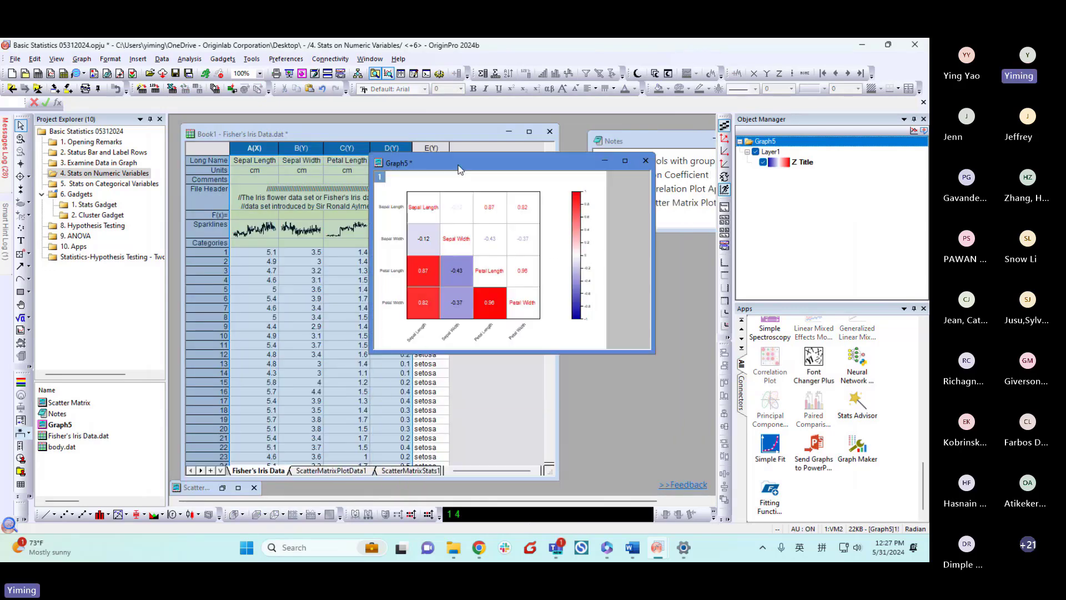
{"action": "left_click", "coordinate": [419, 335]}
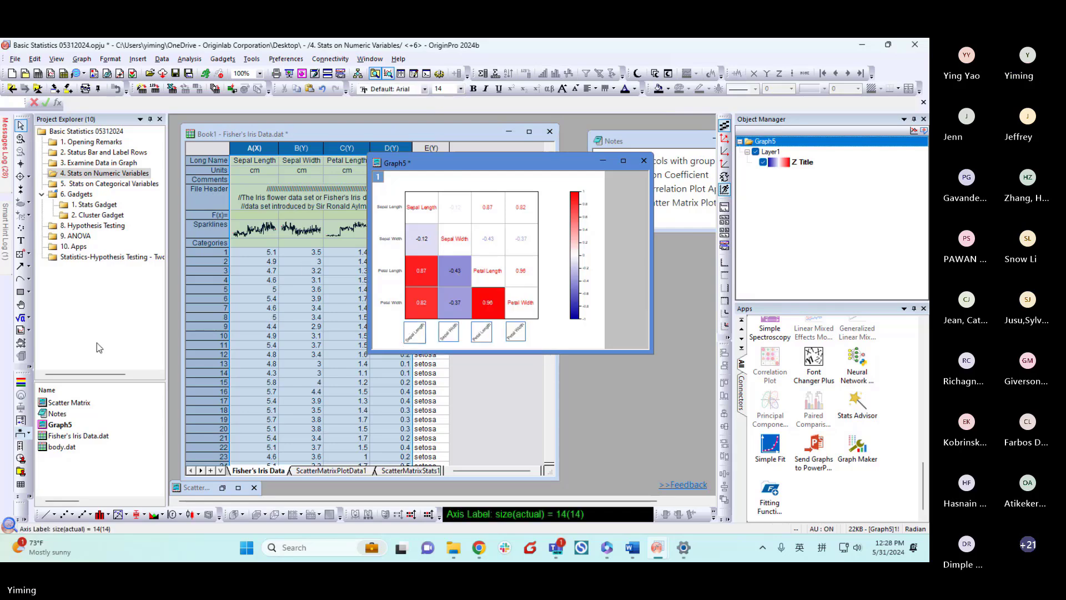
Open the "5. Stats on Categorical Variables" folder and widen the MontanacOutlookPoll workbook to show all columns through State Economic Outlook.
{"action": "left_click", "coordinate": [109, 183]}
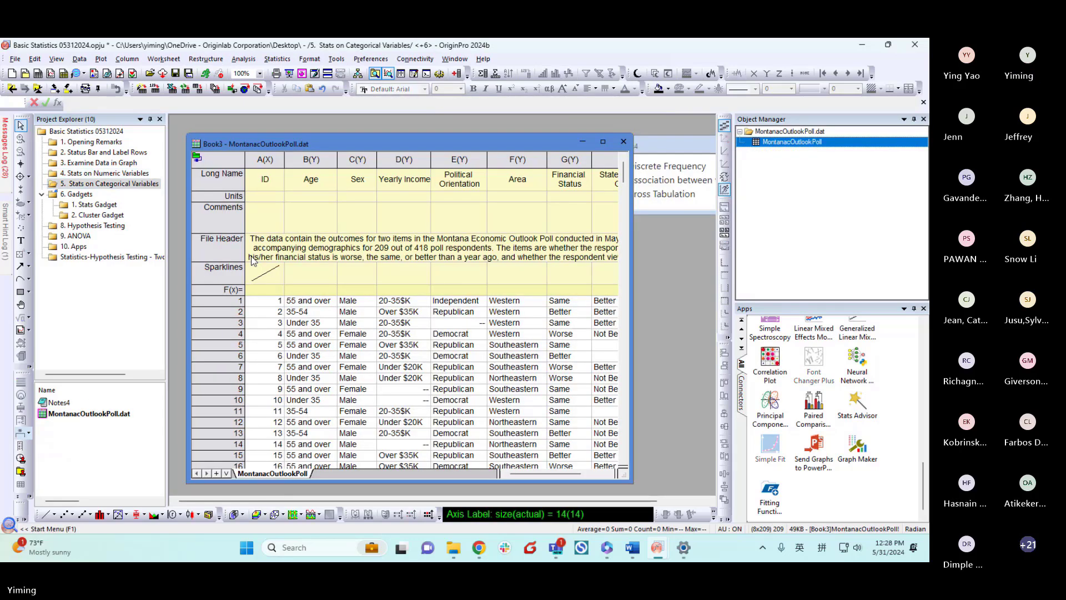
{"action": "left_click_drag", "start_coordinate": [738, 234], "coordinate": [859, 234]}
{"action": "left_click_drag", "start_coordinate": [517, 144], "coordinate": [520, 135]}
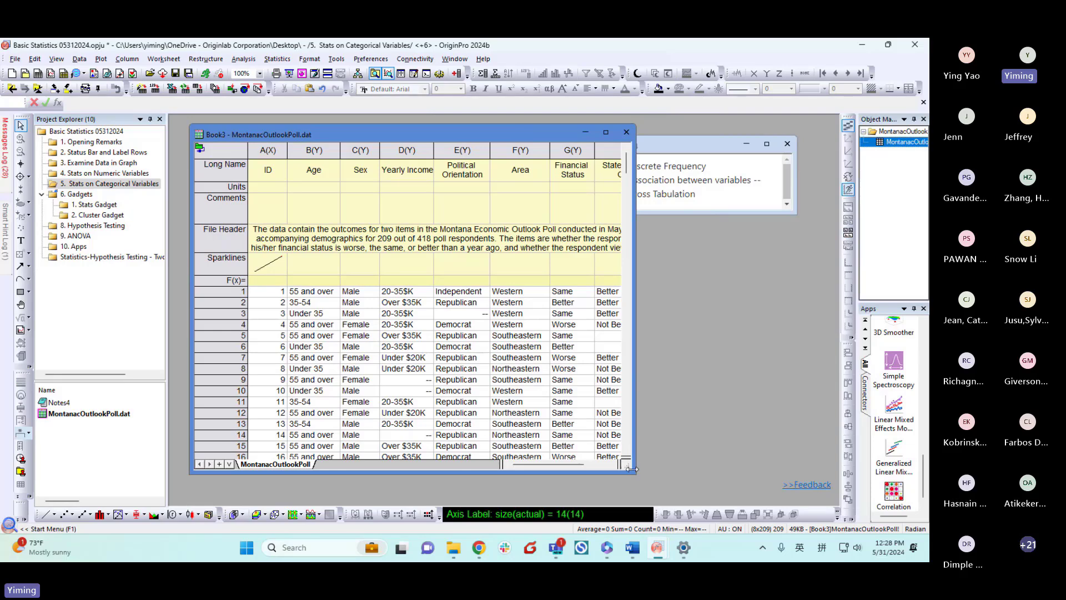
{"action": "left_click_drag", "start_coordinate": [635, 472], "coordinate": [779, 484]}
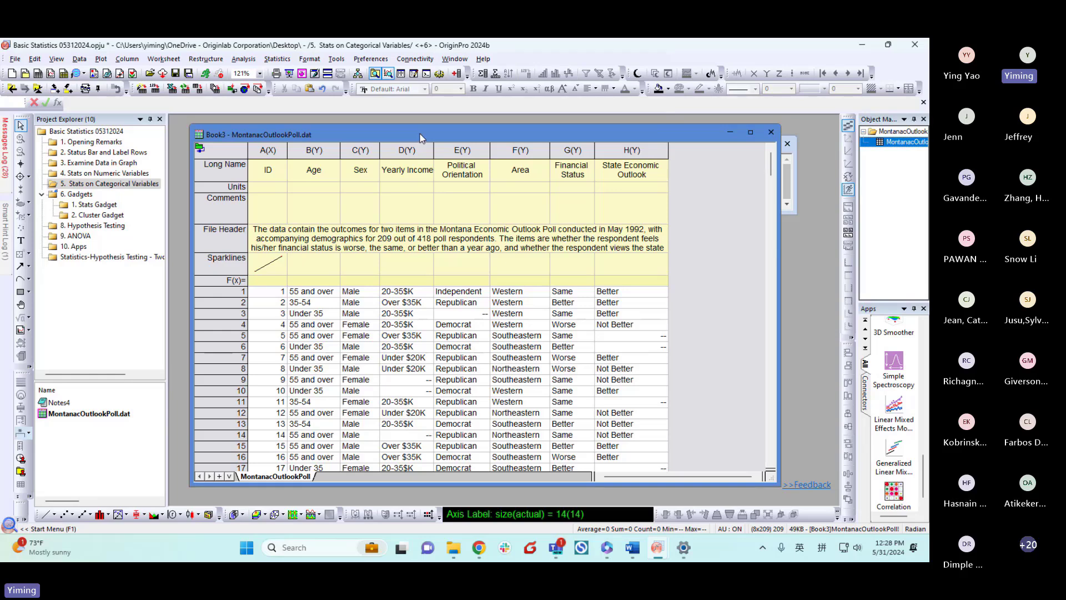
{"action": "left_click_drag", "start_coordinate": [420, 138], "coordinate": [412, 134]}
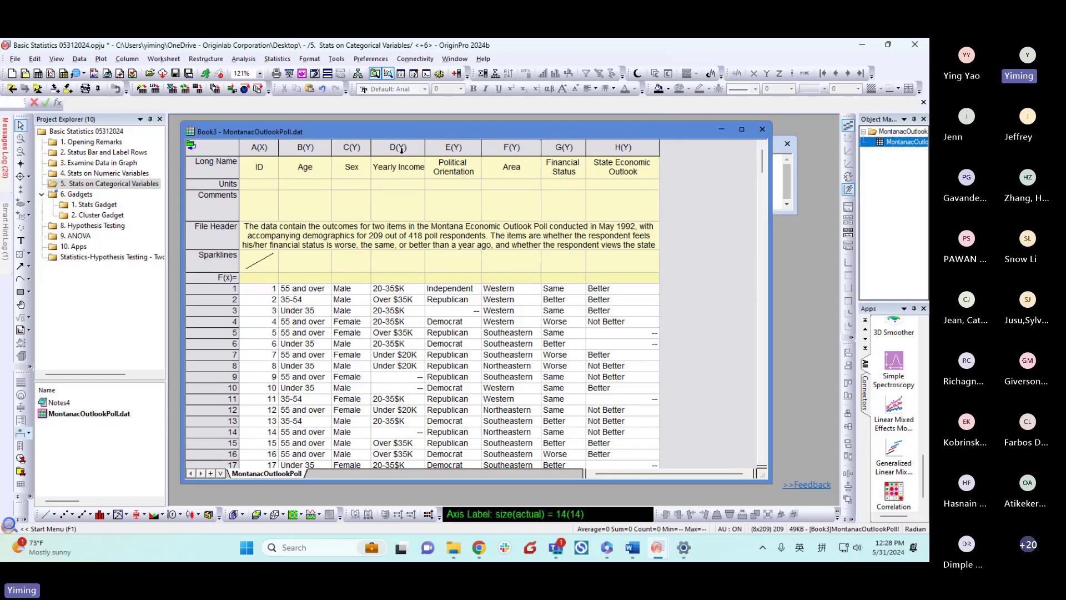
{"action": "mouse_move", "coordinate": [762, 161]}
{"action": "left_mouse_down"}
{"action": "mouse_move", "coordinate": [752, 477]}
{"action": "mouse_move", "coordinate": [760, 158]}
{"action": "left_mouse_up"}
Run Discrete Frequency on the Sex, Yearly Income and Political Orientation columns, computing Count and sorting by Descending Counts.
{"action": "left_click", "coordinate": [351, 147]}
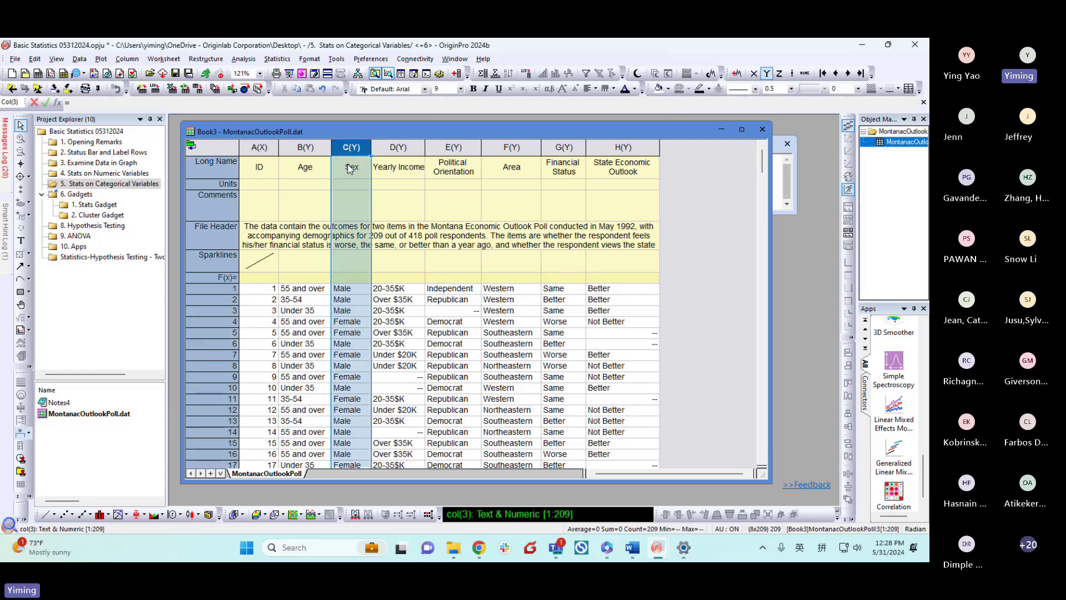
{"action": "left_click_drag", "start_coordinate": [362, 146], "coordinate": [454, 147]}
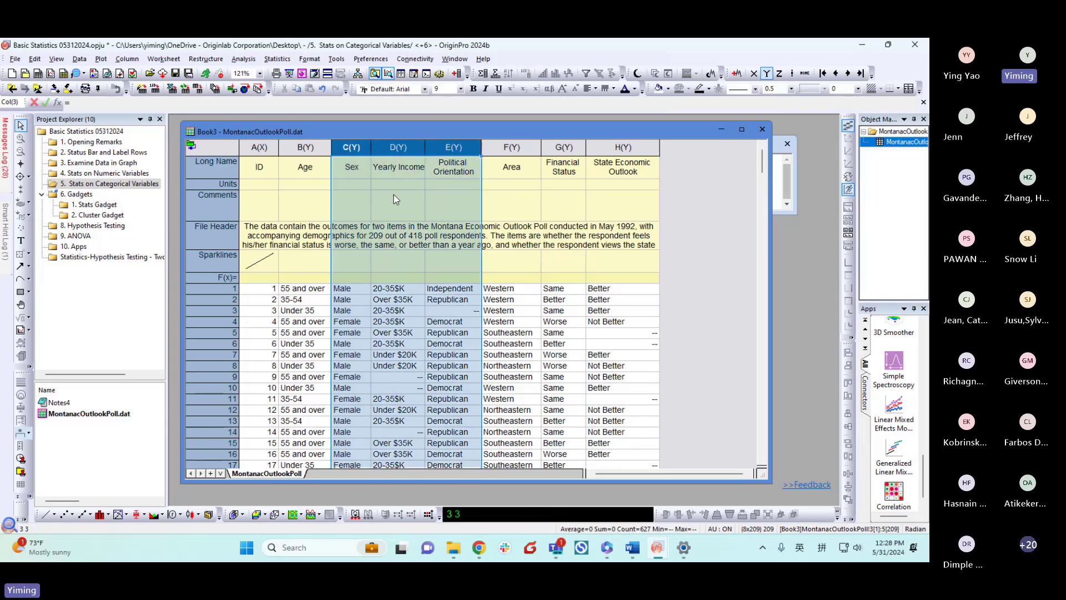
{"action": "left_click", "coordinate": [274, 60]}
{"action": "mouse_move", "coordinate": [284, 91]}
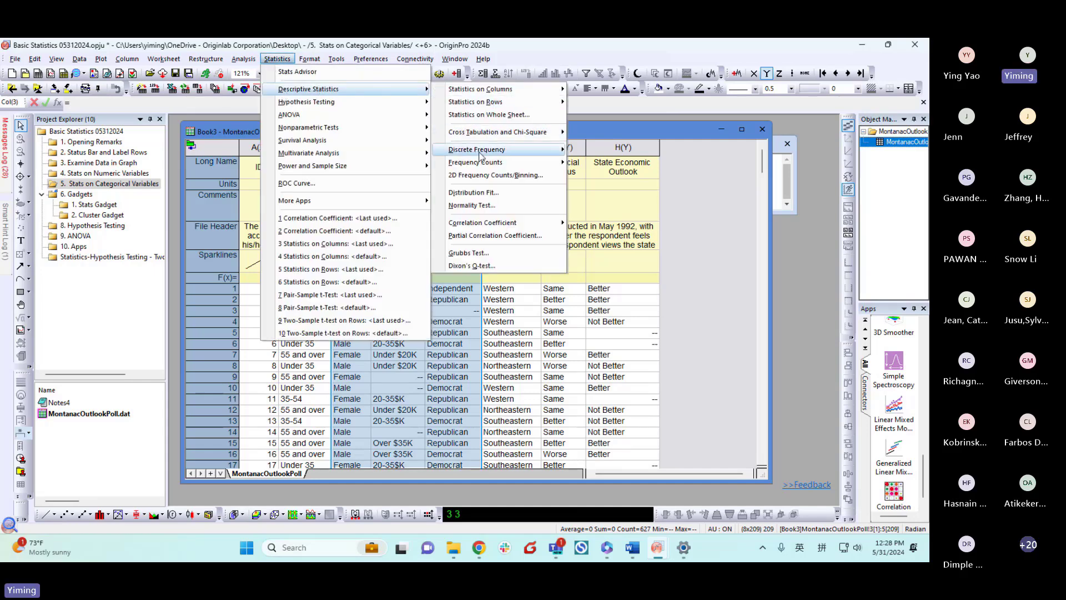
{"action": "mouse_move", "coordinate": [551, 147]}
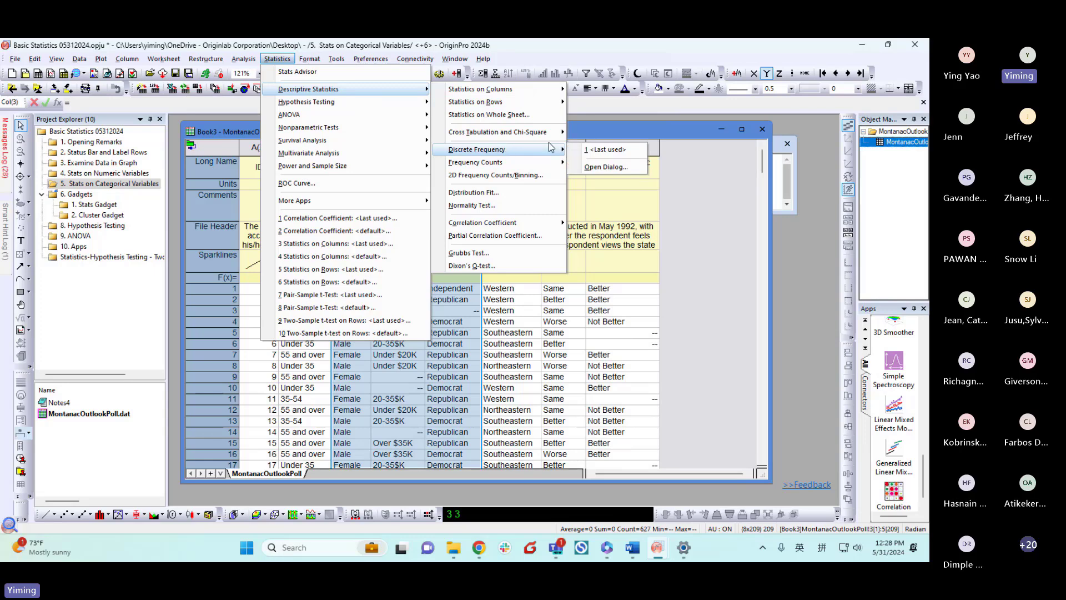
{"action": "left_click", "coordinate": [596, 170]}
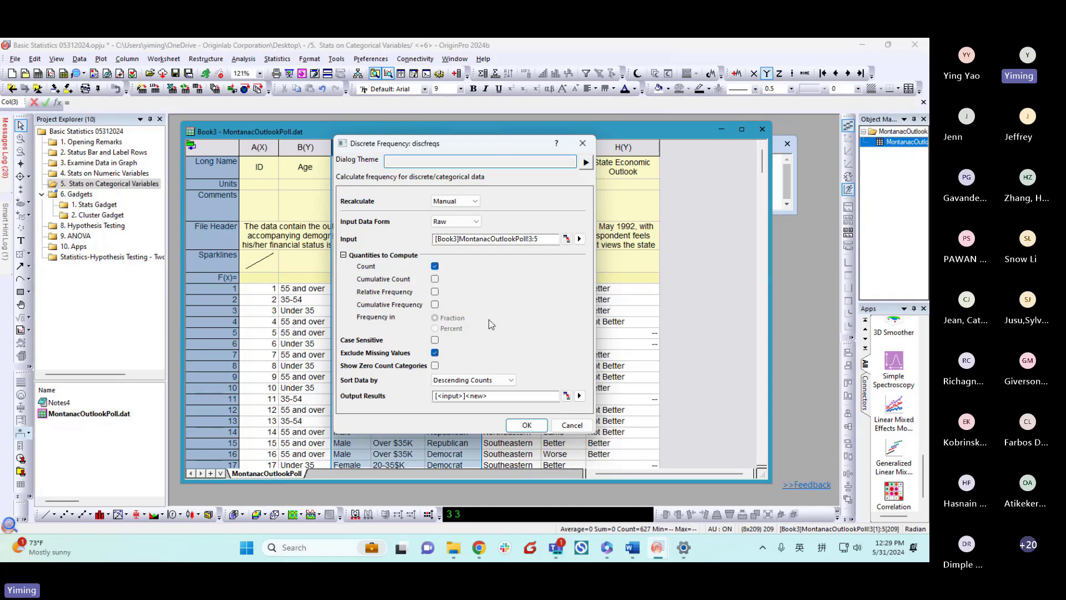
{"action": "left_click", "coordinate": [526, 425]}
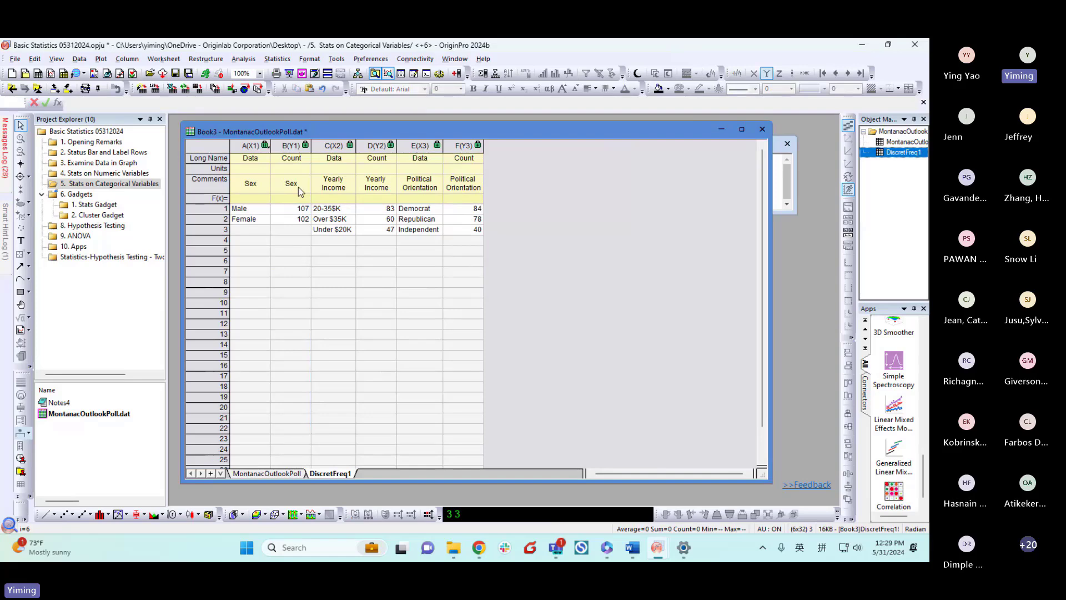
Review the Sex, Yearly Income and Political Orientation categories in the frequency results.
{"action": "left_click", "coordinate": [250, 146]}
{"action": "left_click", "coordinate": [333, 145]}
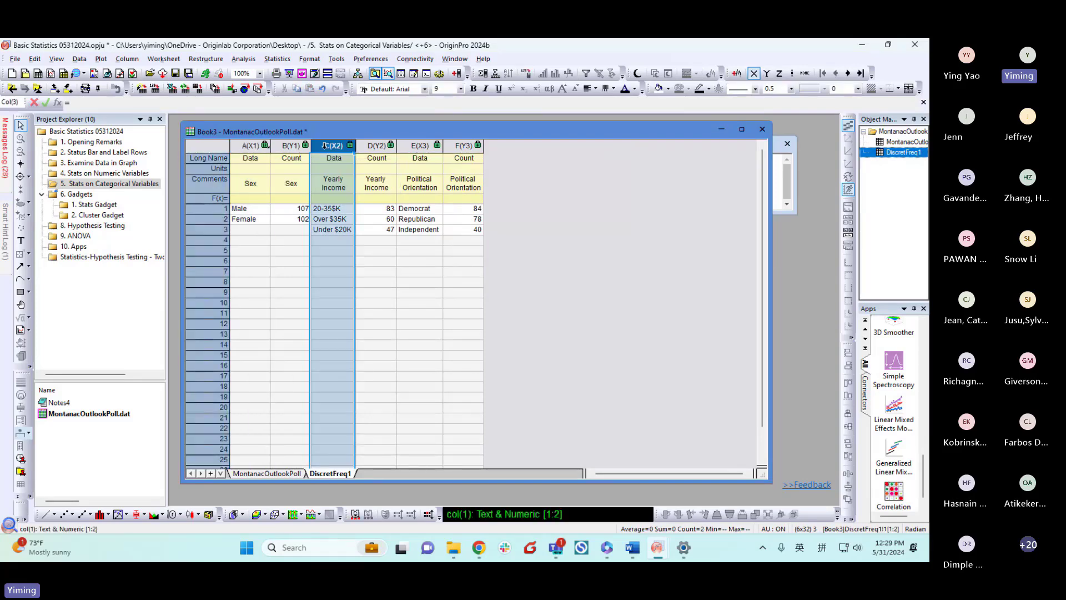
{"action": "left_click", "coordinate": [413, 146]}
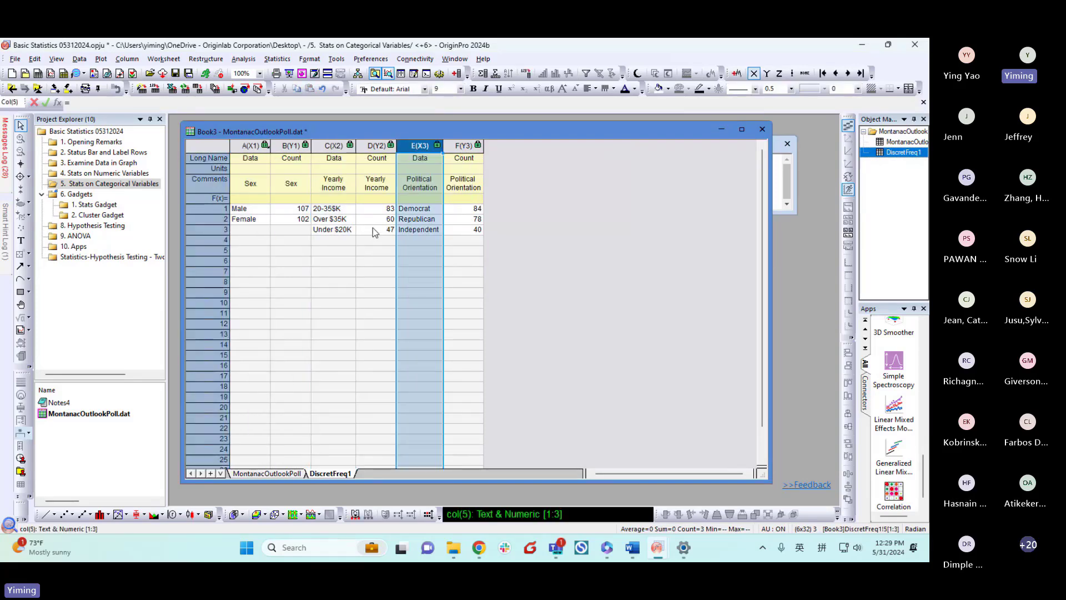
Plot the Yearly Income categories and counts as a 2D pie chart, and shrink its graph window.
{"action": "left_click_drag", "start_coordinate": [337, 148], "coordinate": [366, 146]}
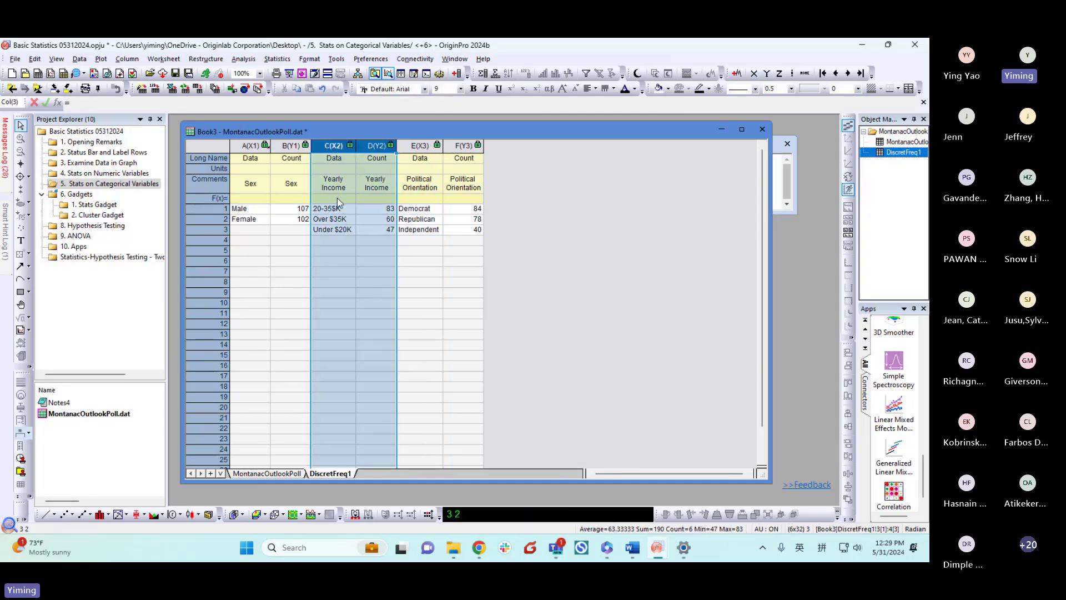
{"action": "left_click", "coordinate": [101, 58]}
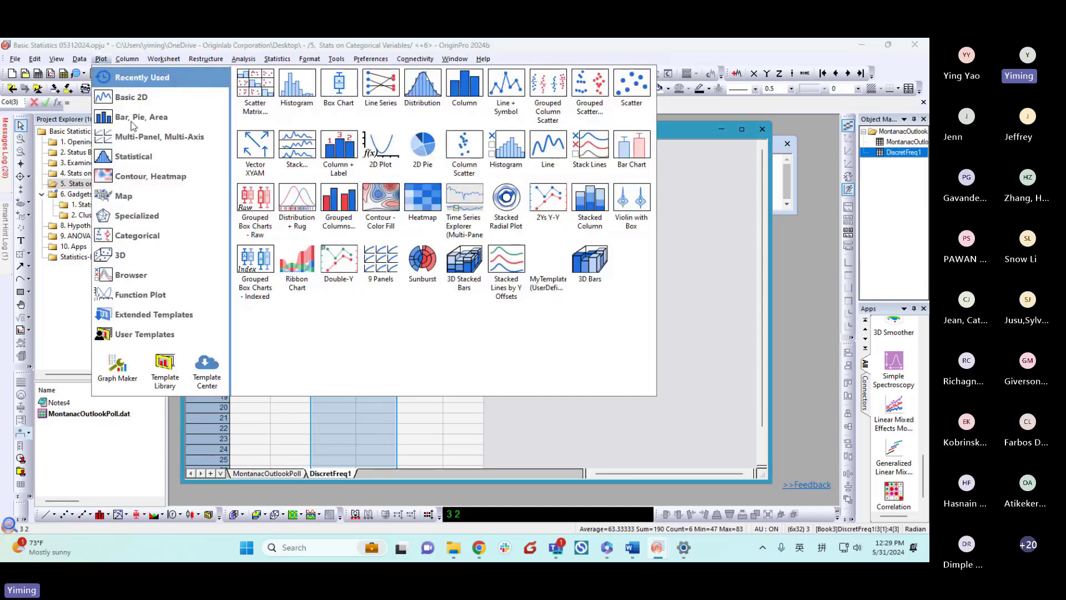
{"action": "mouse_move", "coordinate": [136, 117]}
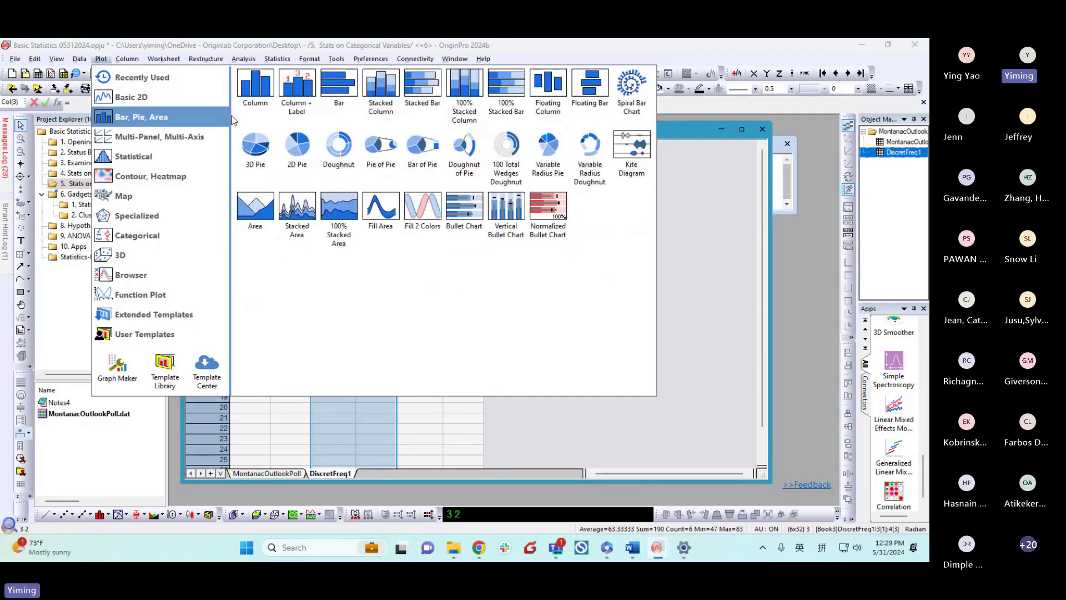
{"action": "left_click", "coordinate": [297, 145]}
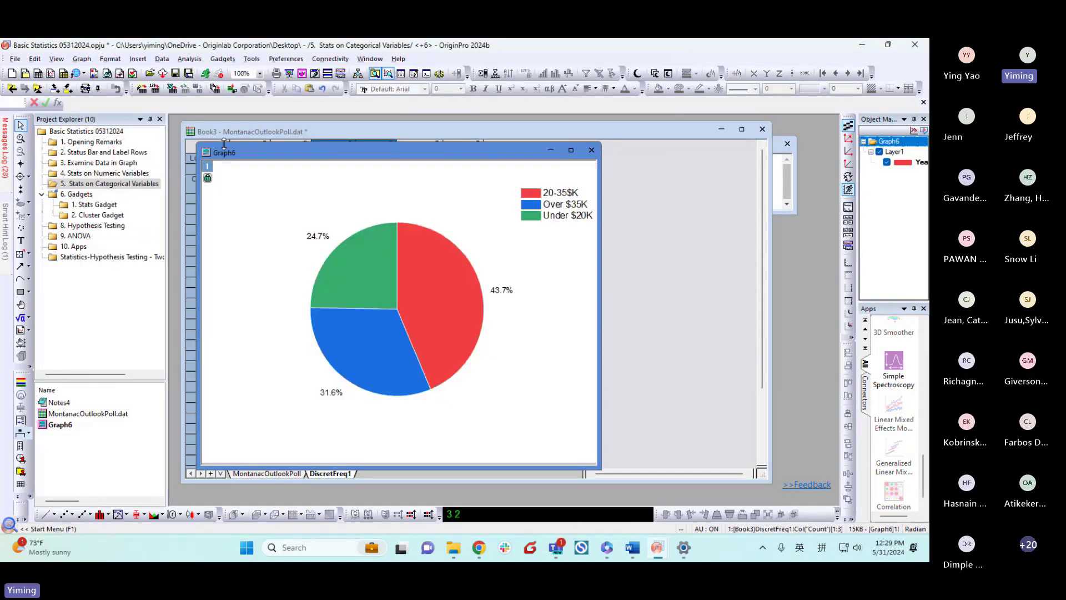
{"action": "left_click_drag", "start_coordinate": [199, 143], "coordinate": [393, 266]}
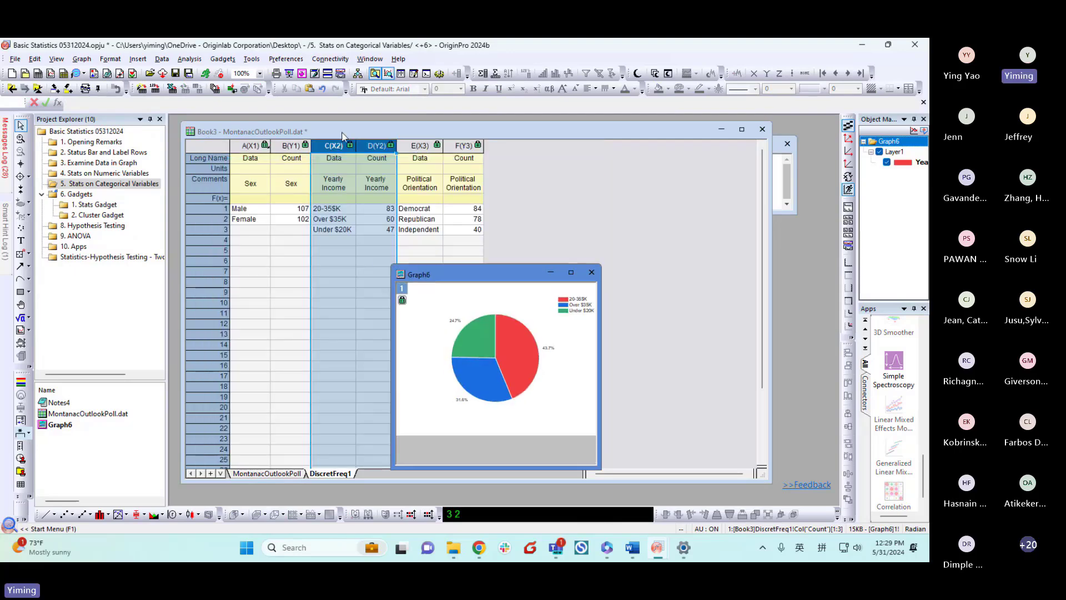
Plot the same Yearly Income counts as a 3D pie chart, then shrink its window and move it clear of the results.
{"action": "left_click", "coordinate": [343, 136]}
{"action": "left_click", "coordinate": [100, 59]}
{"action": "mouse_move", "coordinate": [129, 117]}
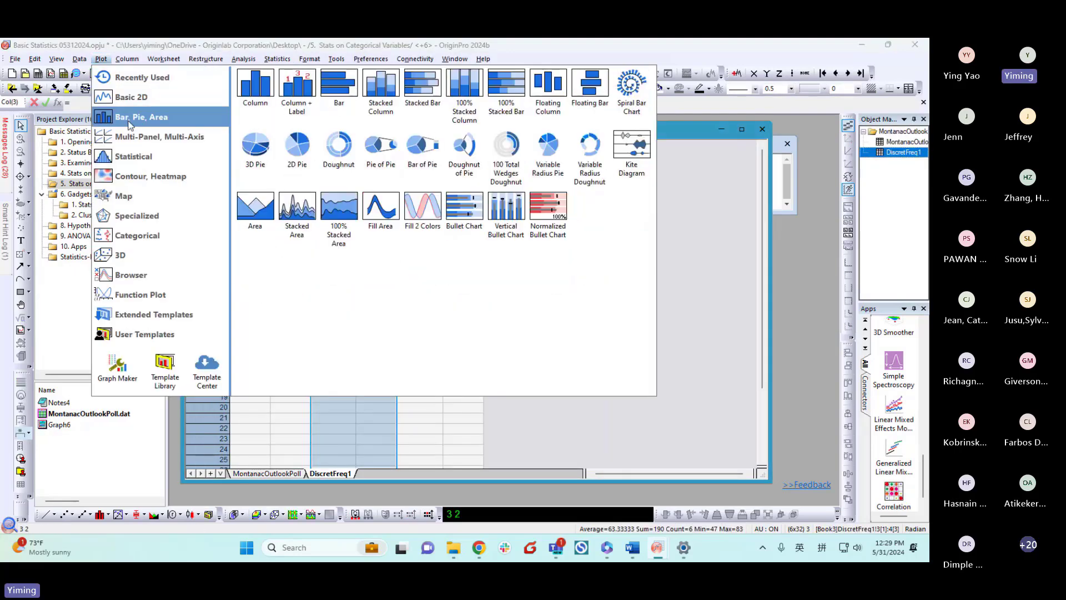
{"action": "left_click", "coordinate": [261, 149]}
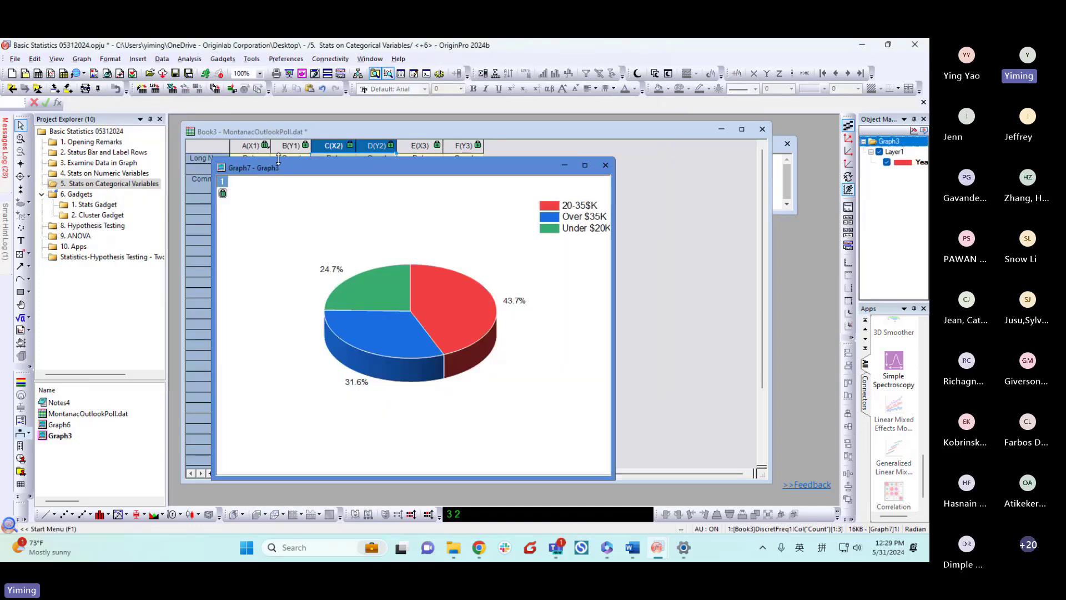
{"action": "left_click_drag", "start_coordinate": [217, 161], "coordinate": [333, 239]}
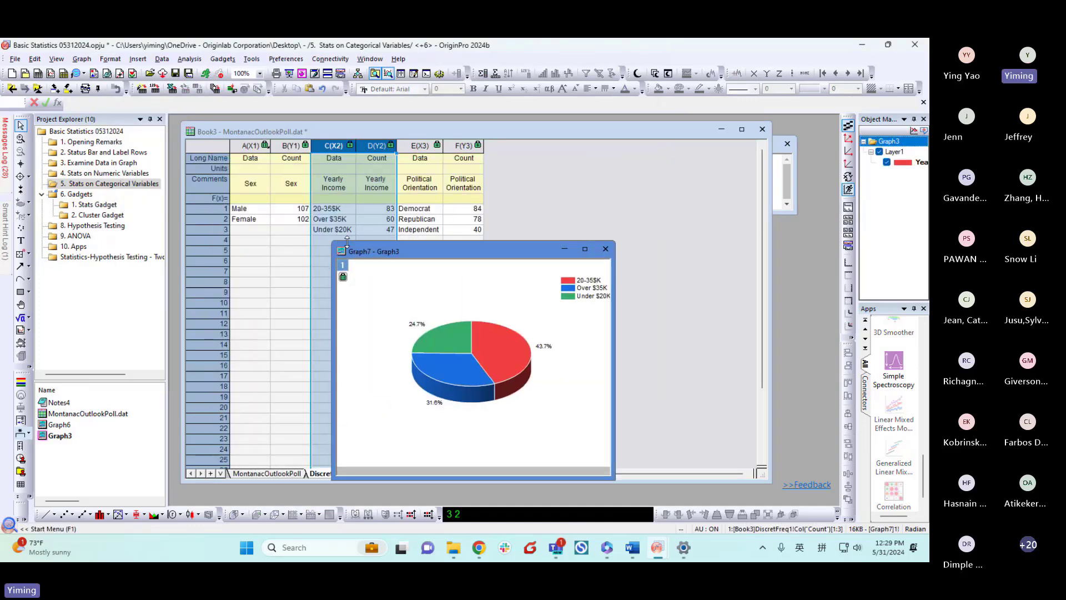
{"action": "left_click_drag", "start_coordinate": [399, 247], "coordinate": [573, 270]}
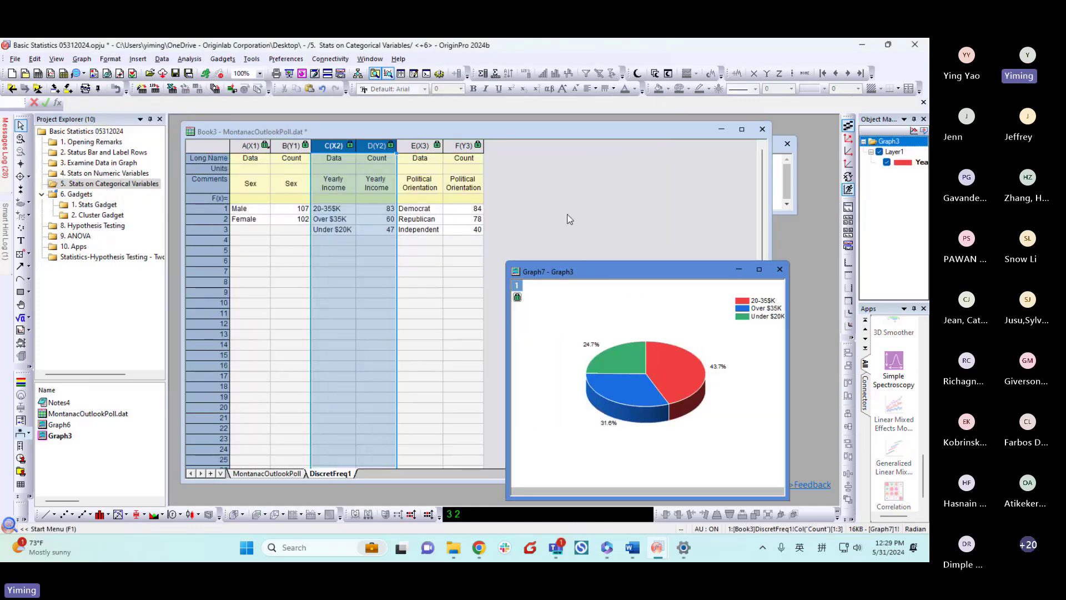
Open the Cross Tabulation and Chi-Square dialog for the Yearly Income and Political Orientation columns of the MontanacOutlookPoll sheet.
{"action": "left_click", "coordinate": [568, 221]}
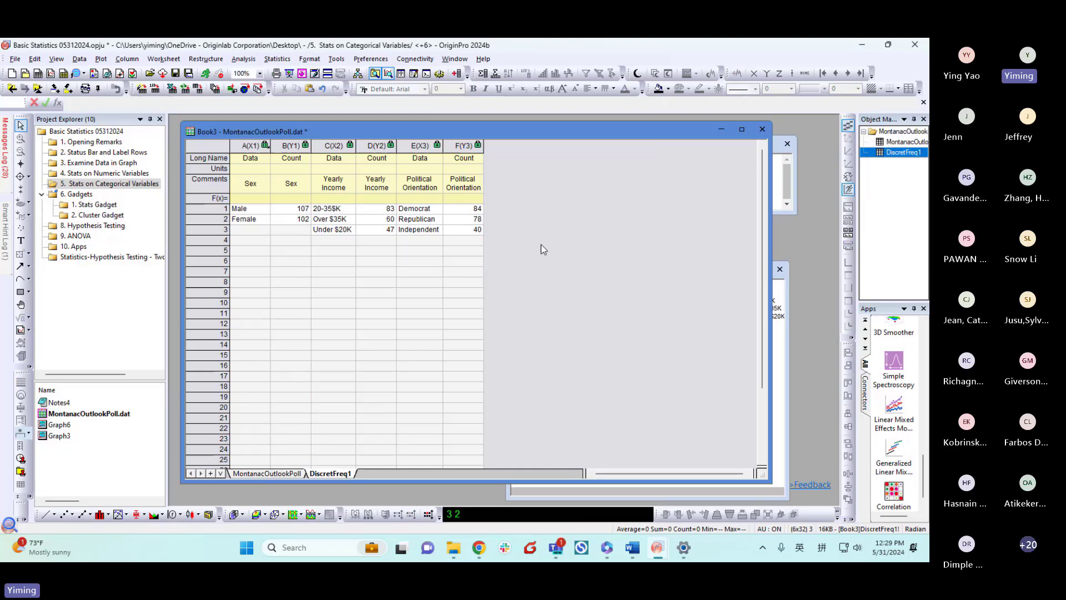
{"action": "left_click", "coordinate": [283, 473]}
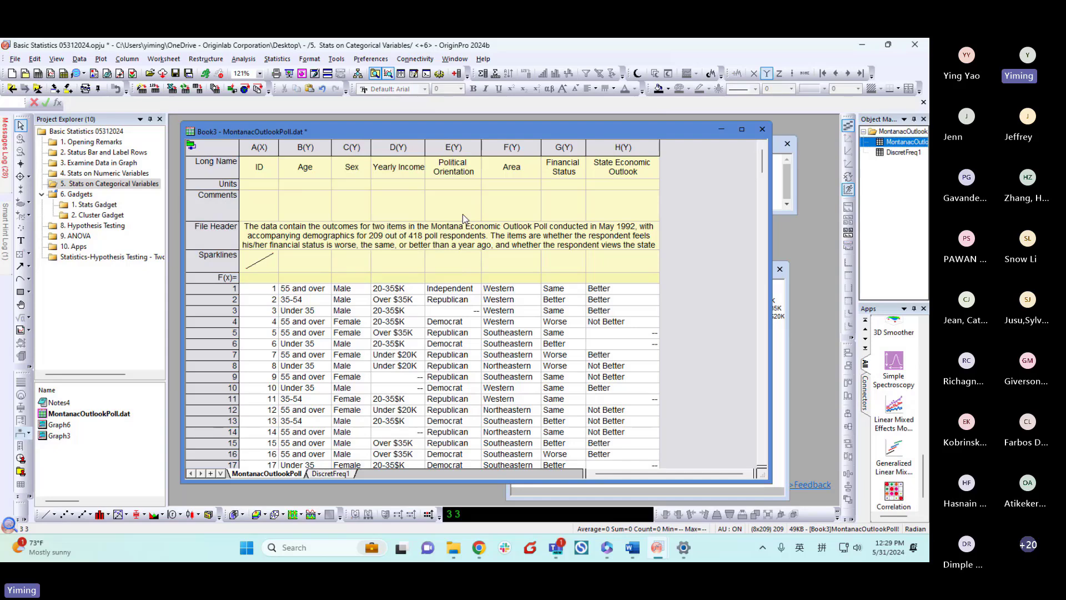
{"action": "left_click_drag", "start_coordinate": [423, 134], "coordinate": [431, 138]}
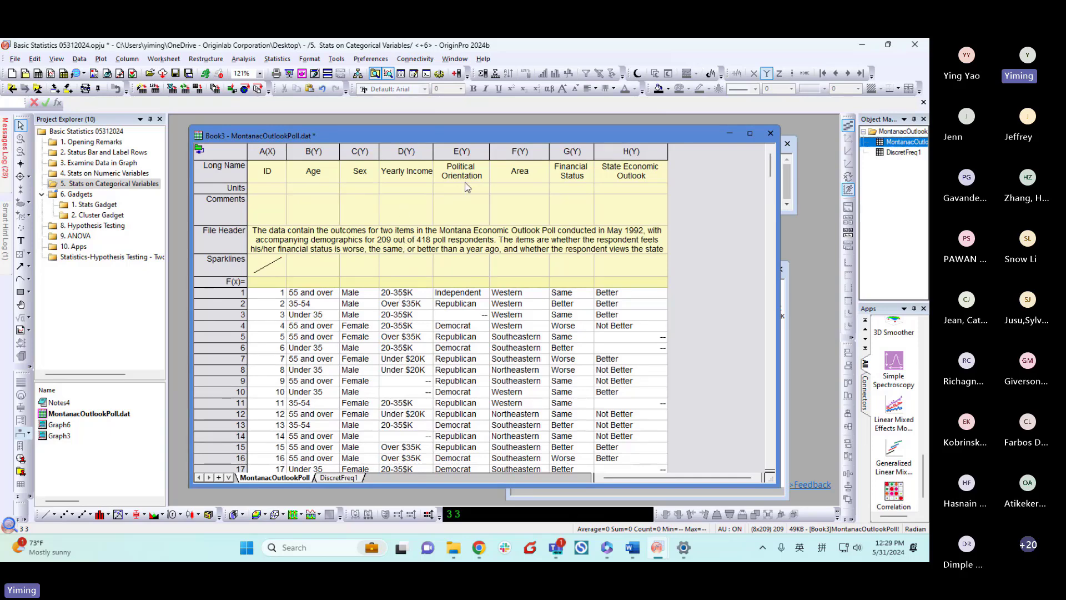
{"action": "left_click_drag", "start_coordinate": [416, 151], "coordinate": [442, 151]}
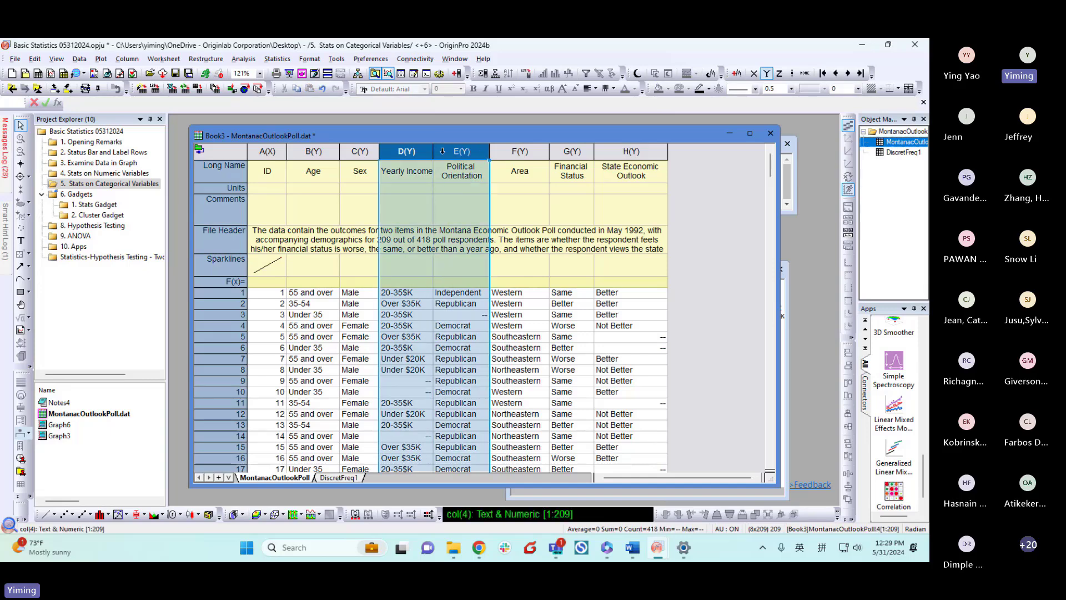
{"action": "left_click", "coordinate": [273, 59]}
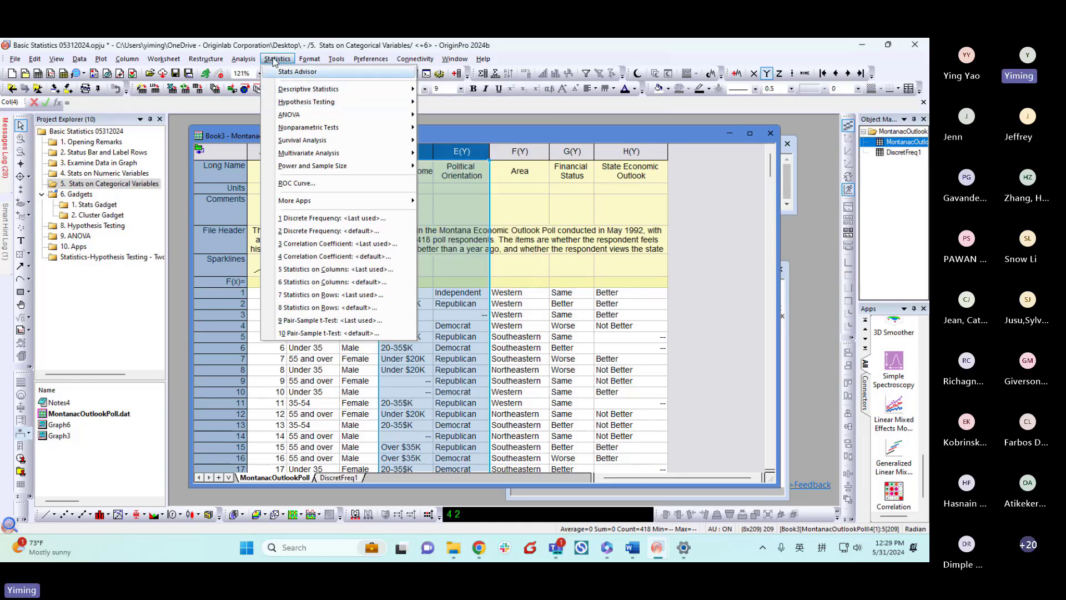
{"action": "mouse_move", "coordinate": [294, 93]}
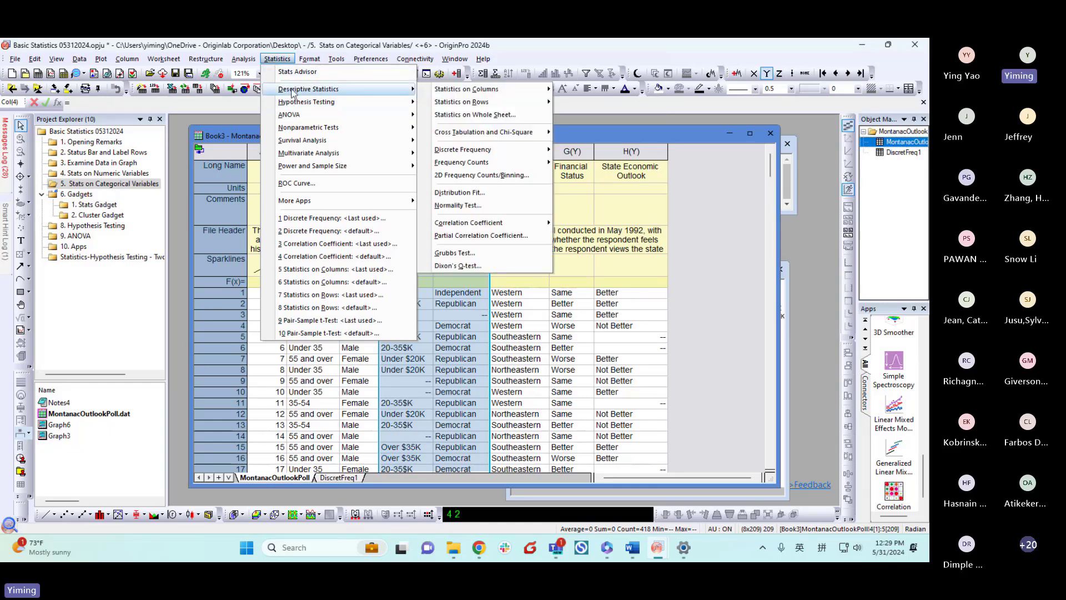
{"action": "mouse_move", "coordinate": [464, 134]}
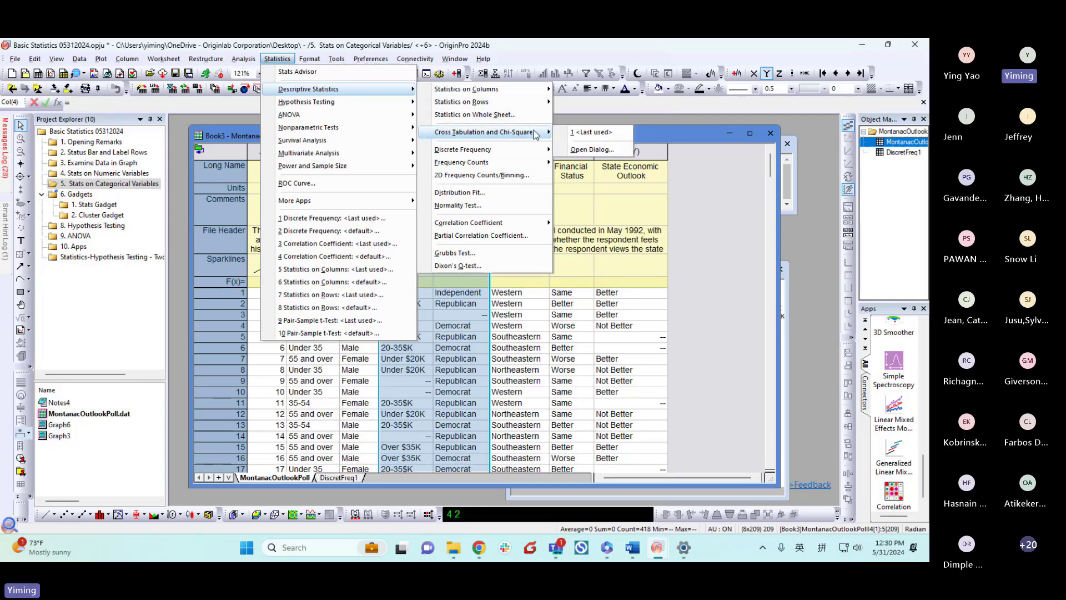
{"action": "left_click", "coordinate": [580, 150]}
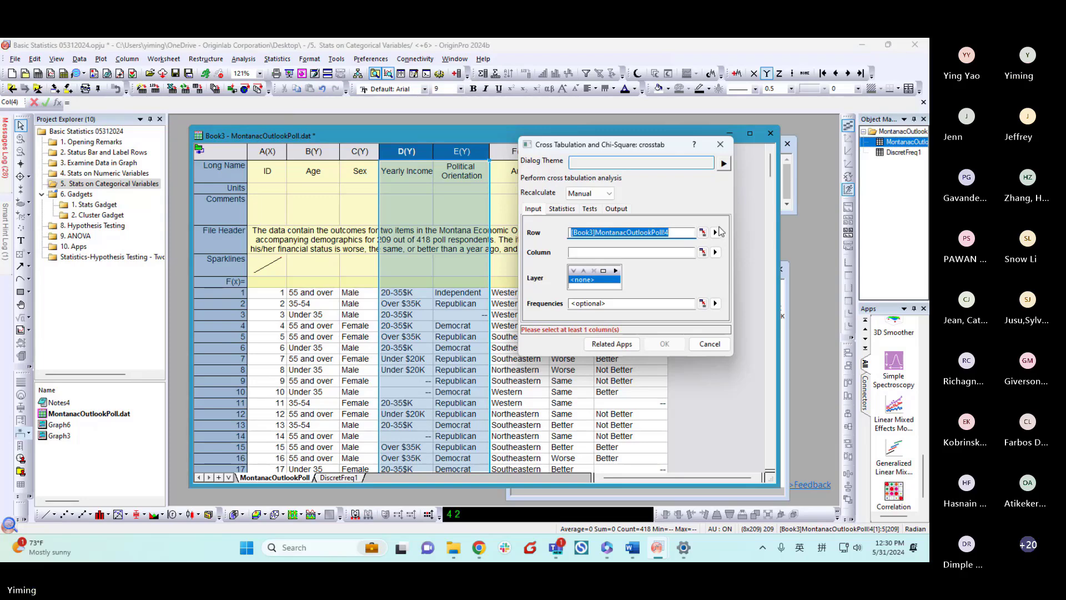
Assign Yearly Income as the row variable and Political Orientation as the column variable of the cross tabulation.
{"action": "left_click", "coordinate": [716, 233]}
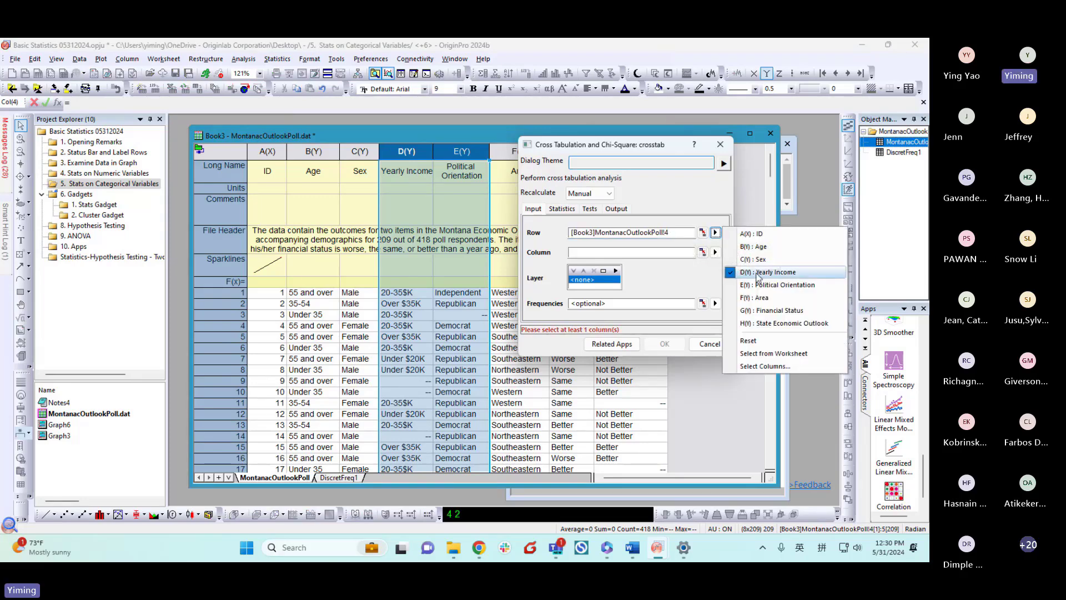
{"action": "left_click", "coordinate": [759, 272]}
{"action": "left_click", "coordinate": [716, 252]}
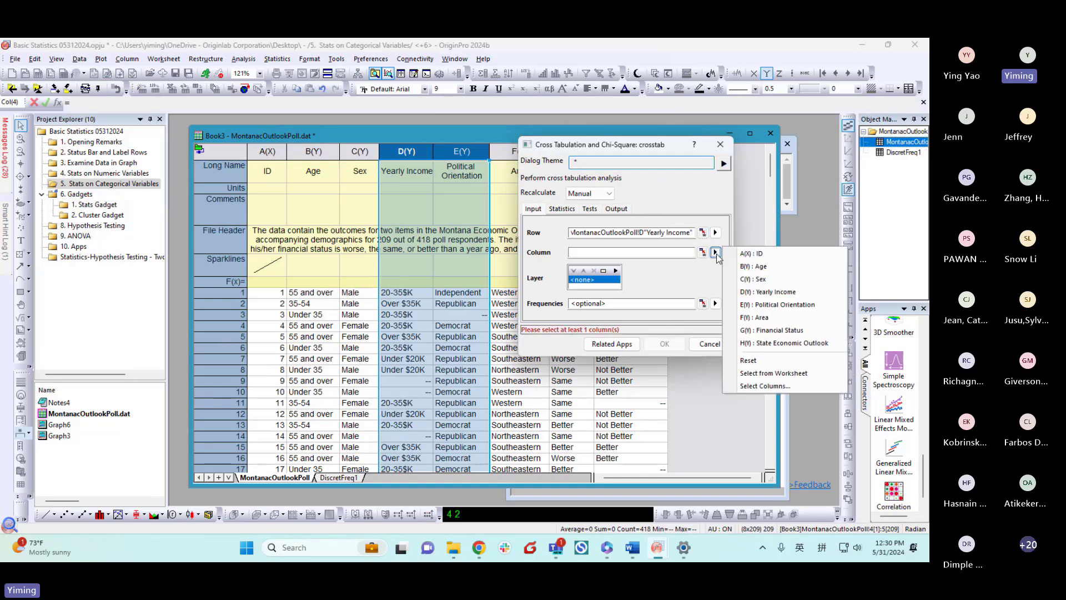
{"action": "left_click", "coordinate": [783, 304]}
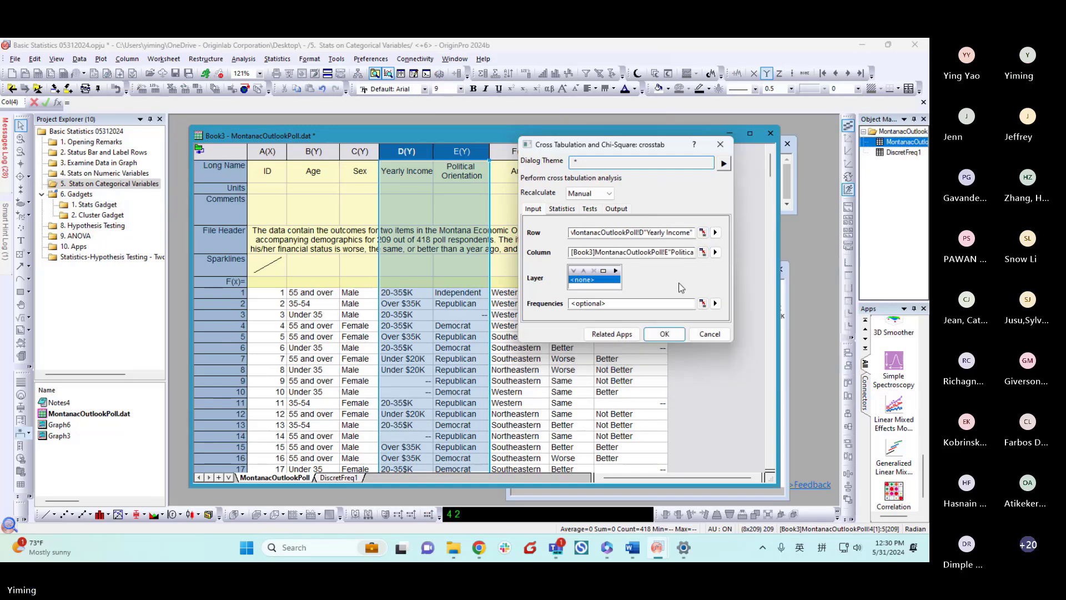
Check the available tests, enable the mosaic plot output and run the cross tabulation.
{"action": "left_click", "coordinate": [589, 208]}
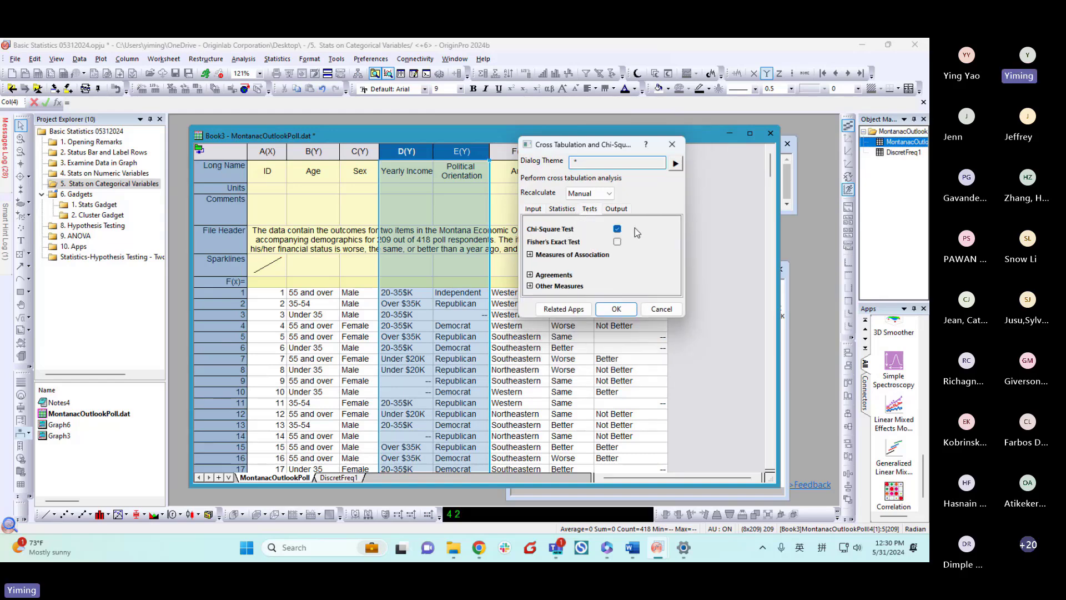
{"action": "left_click", "coordinate": [615, 209]}
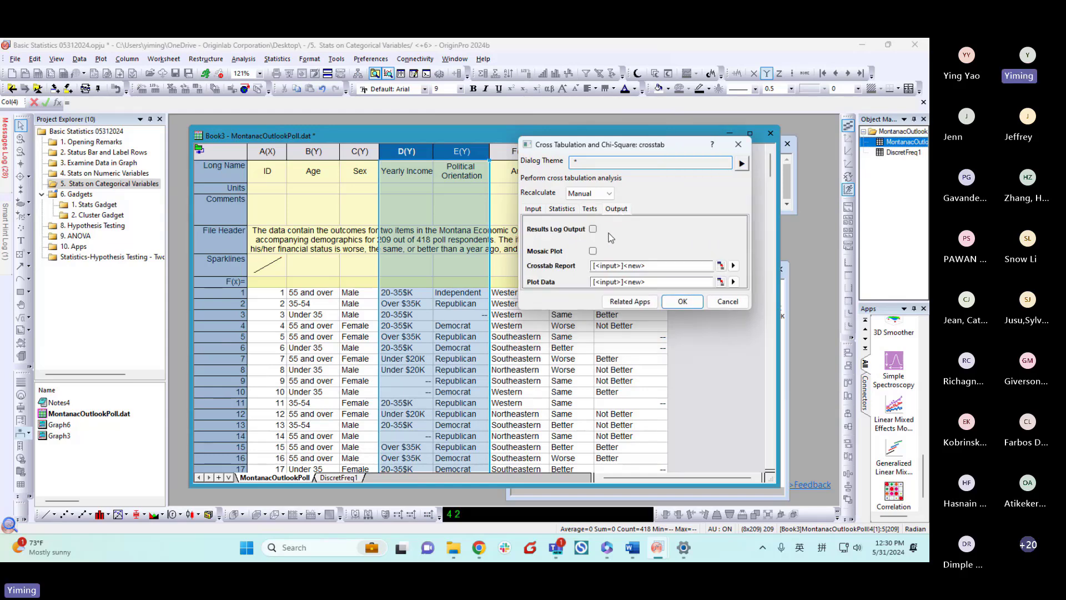
{"action": "left_click", "coordinate": [593, 251]}
{"action": "left_click", "coordinate": [682, 301]}
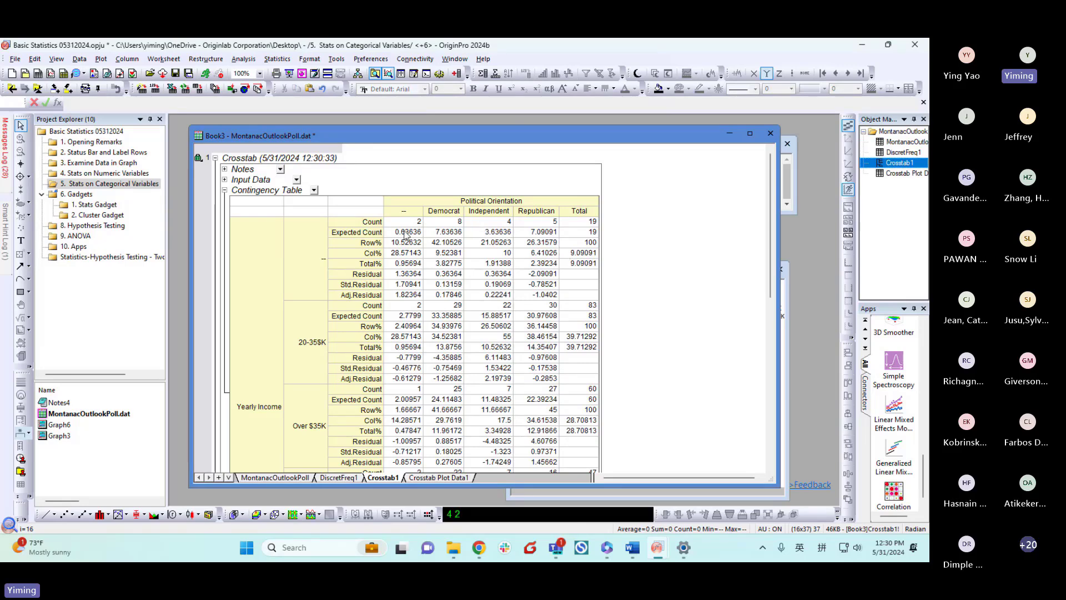
Review the contingency table, Chi-Square Test and Mosaic Plot in the Crosstab1 report, and narrow the Book3 window.
{"action": "scroll", "coordinate": [424, 268], "scroll_direction": "down", "scroll_amount": 1}
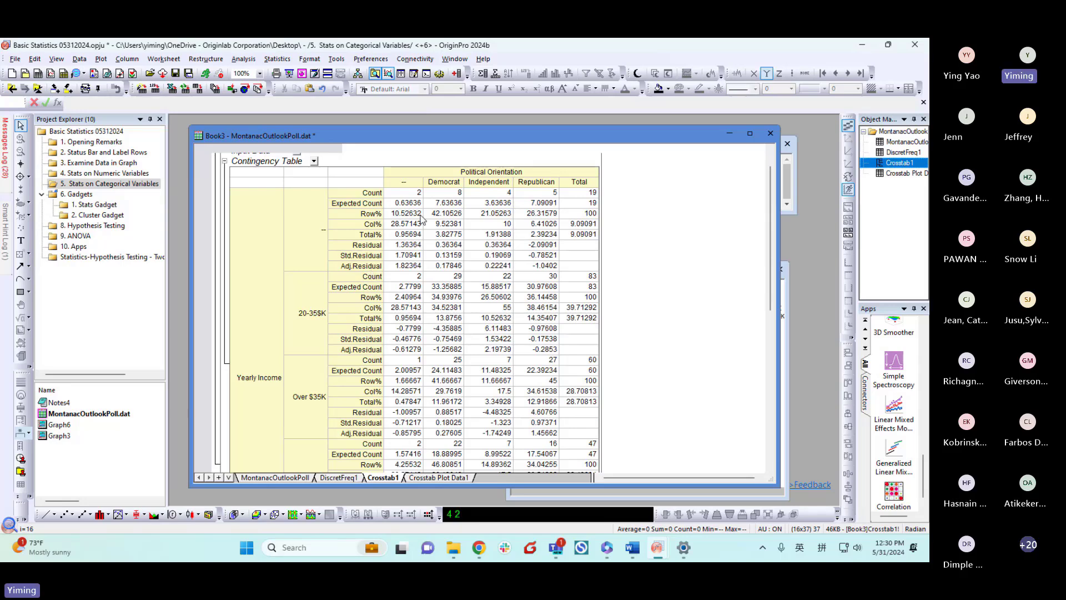
{"action": "scroll", "coordinate": [393, 250], "scroll_direction": "down", "scroll_amount": 9}
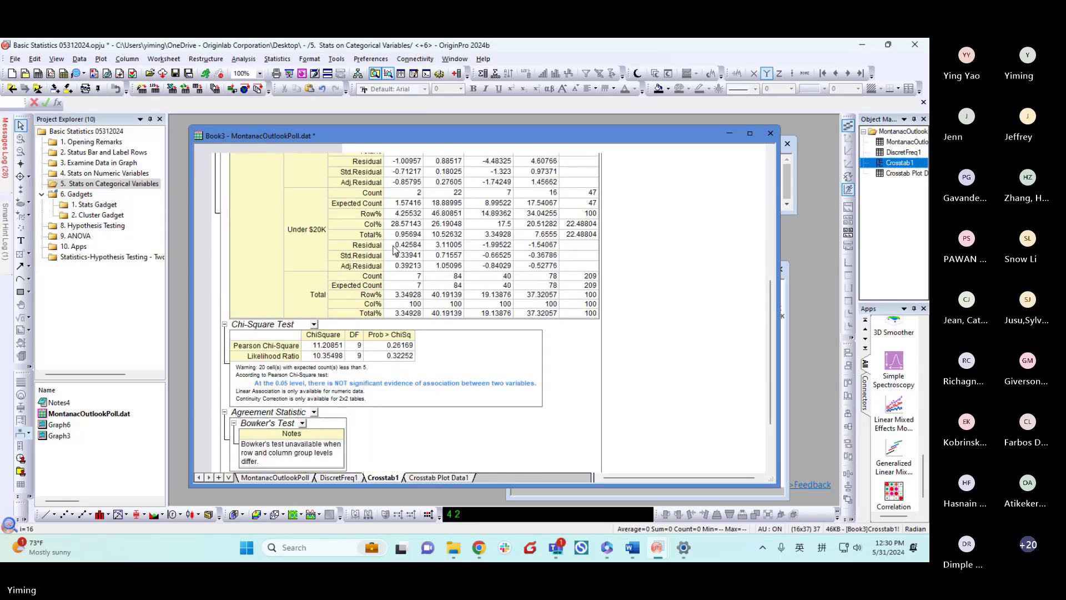
{"action": "scroll", "coordinate": [393, 250], "scroll_direction": "down", "scroll_amount": 3}
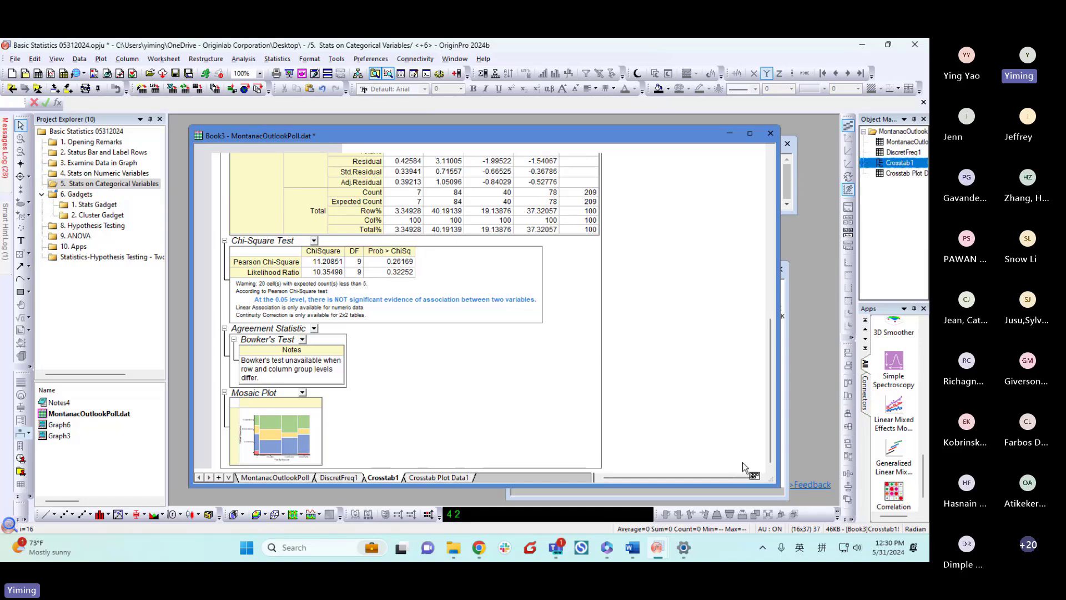
{"action": "left_click_drag", "start_coordinate": [777, 487], "coordinate": [731, 494]}
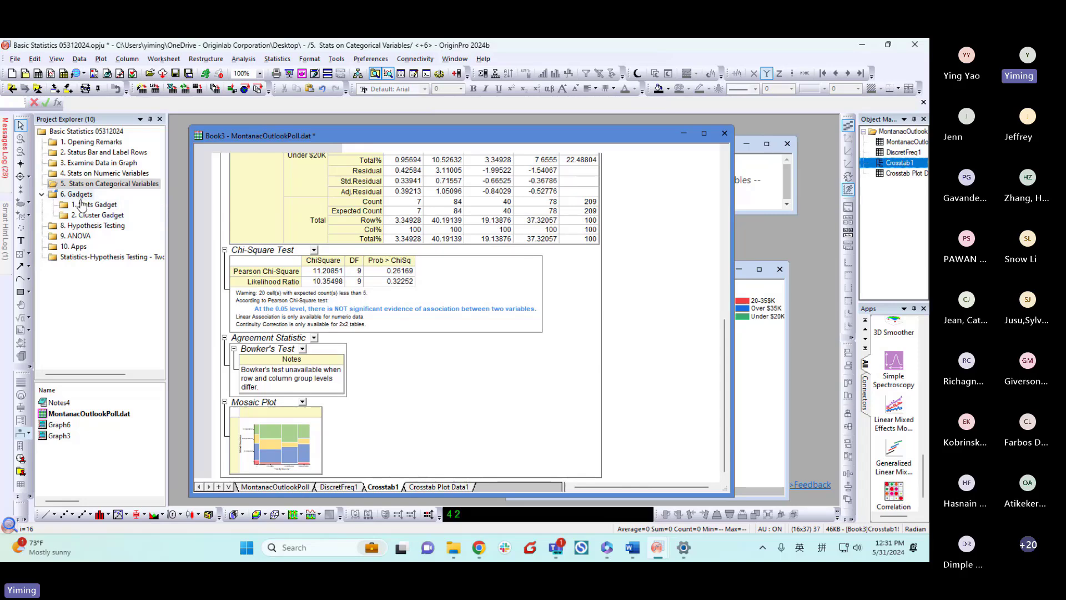
Open the 1. Stats Gadget project folder, move the automobile workbook up, and enlarge and reposition the Gas Mileage versus Power graph.
{"action": "left_click", "coordinate": [81, 207]}
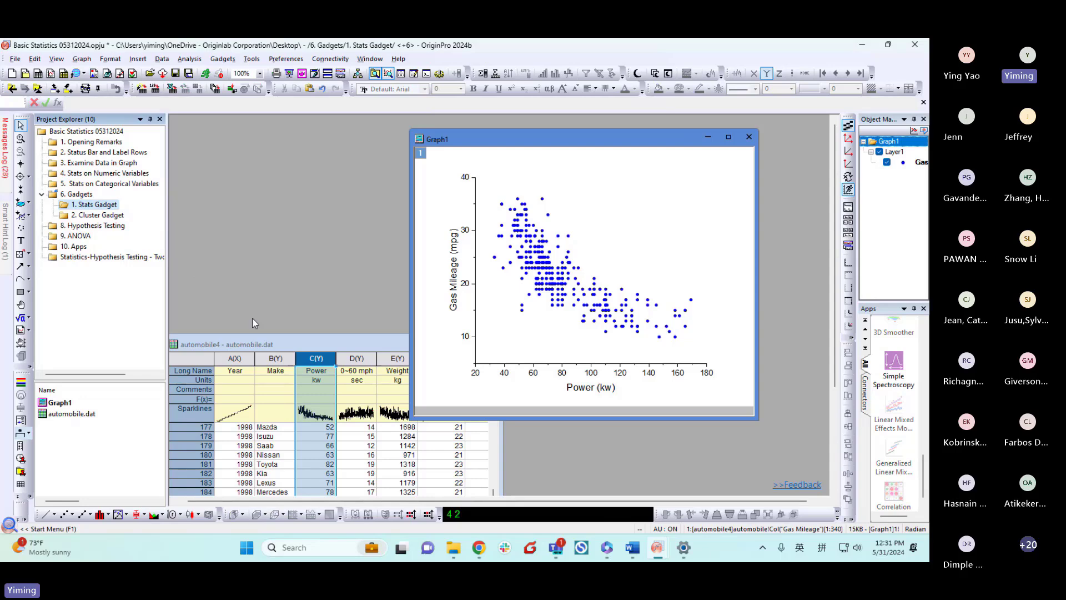
{"action": "left_click_drag", "start_coordinate": [272, 344], "coordinate": [305, 151]}
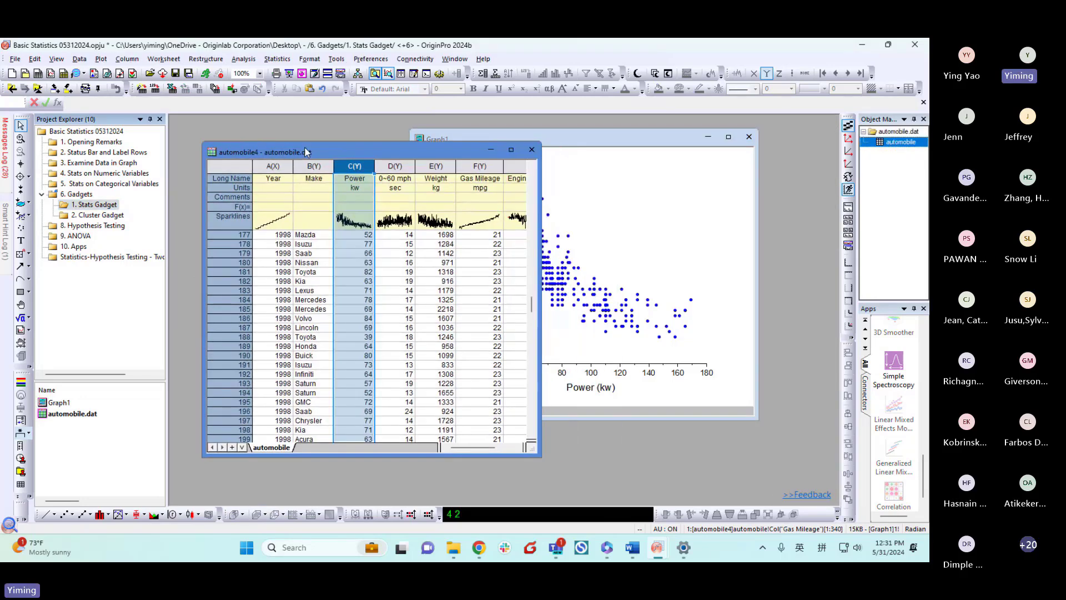
{"action": "left_click", "coordinate": [486, 135]}
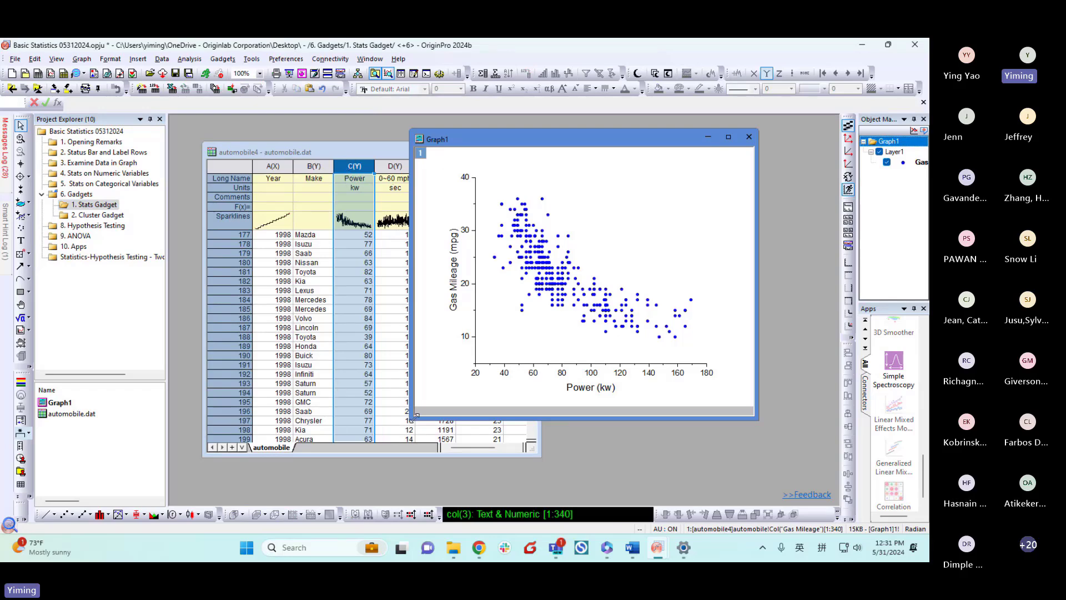
{"action": "left_click_drag", "start_coordinate": [416, 415], "coordinate": [272, 489]}
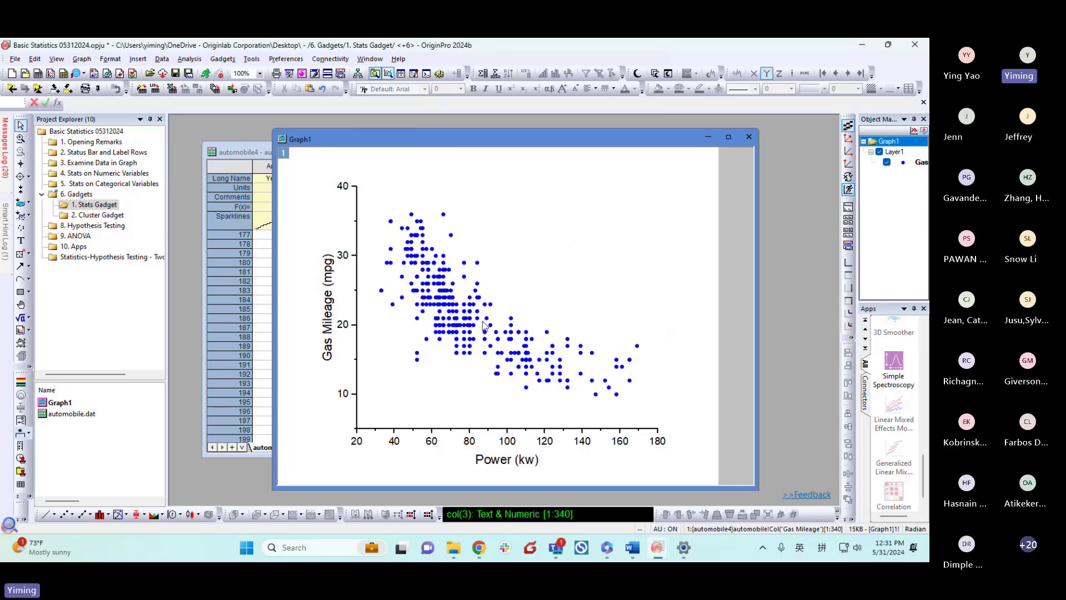
{"action": "left_click_drag", "start_coordinate": [399, 139], "coordinate": [340, 131]}
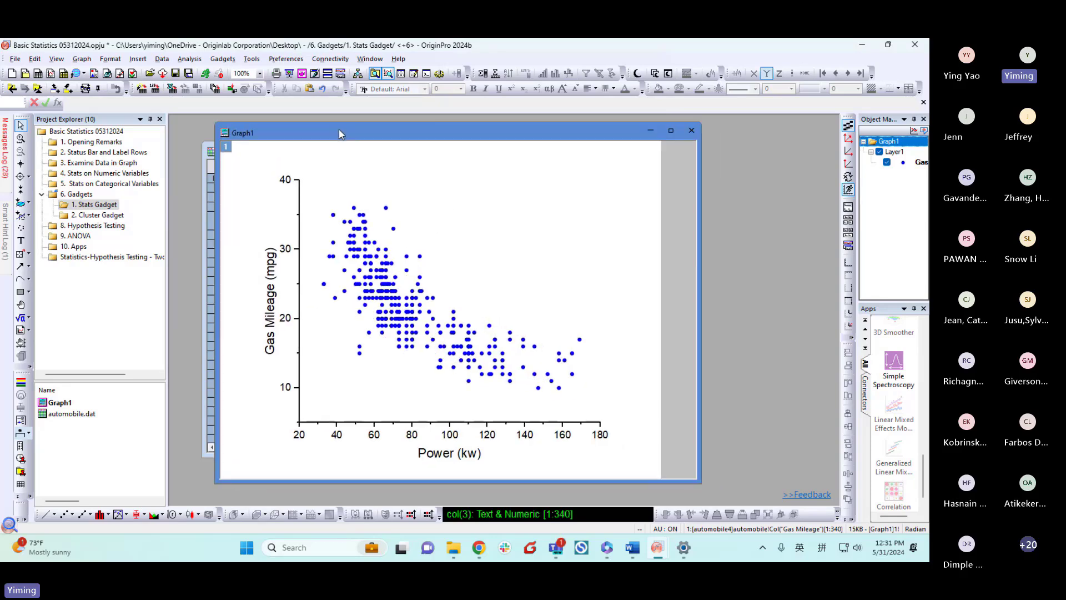
Move Graph1 aside to view the automobile worksheet's columns, and bring the graph back in front.
{"action": "left_click", "coordinate": [225, 63]}
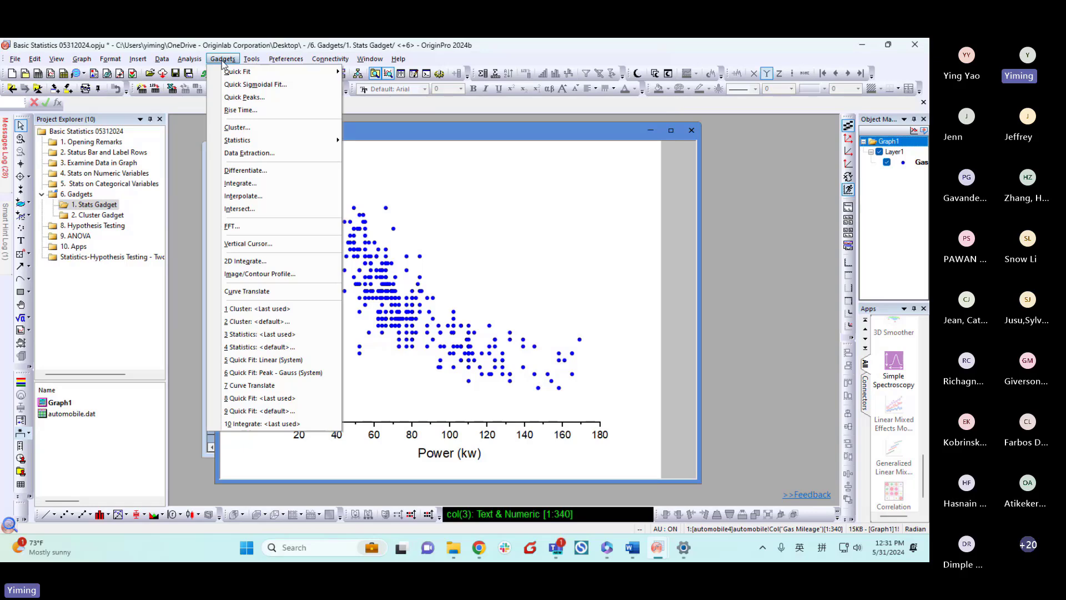
{"action": "left_click", "coordinate": [425, 131]}
{"action": "left_click_drag", "start_coordinate": [424, 131], "coordinate": [519, 167]}
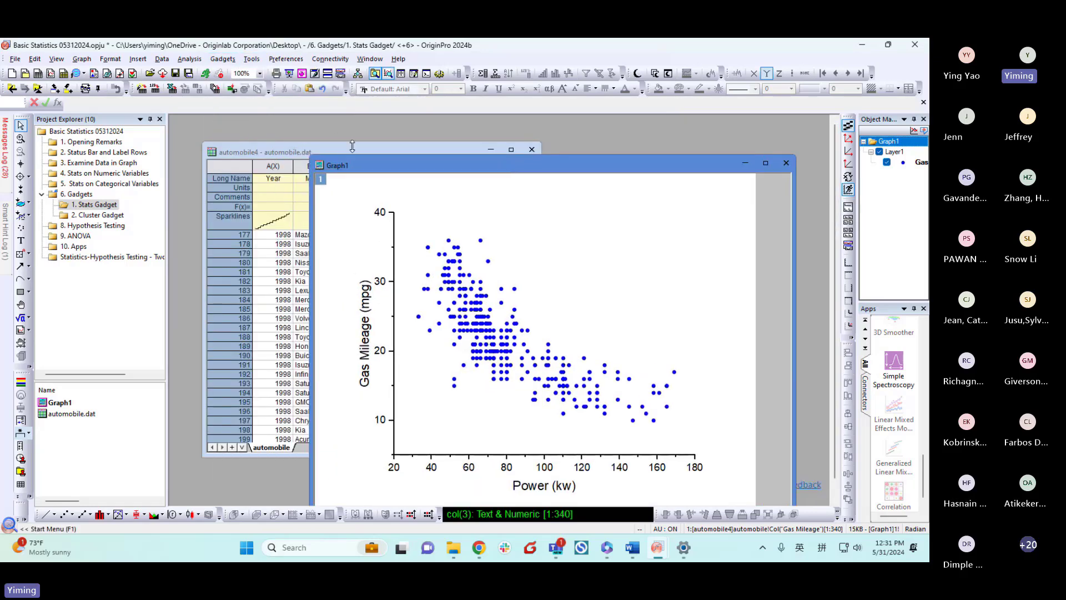
{"action": "left_click", "coordinate": [285, 152]}
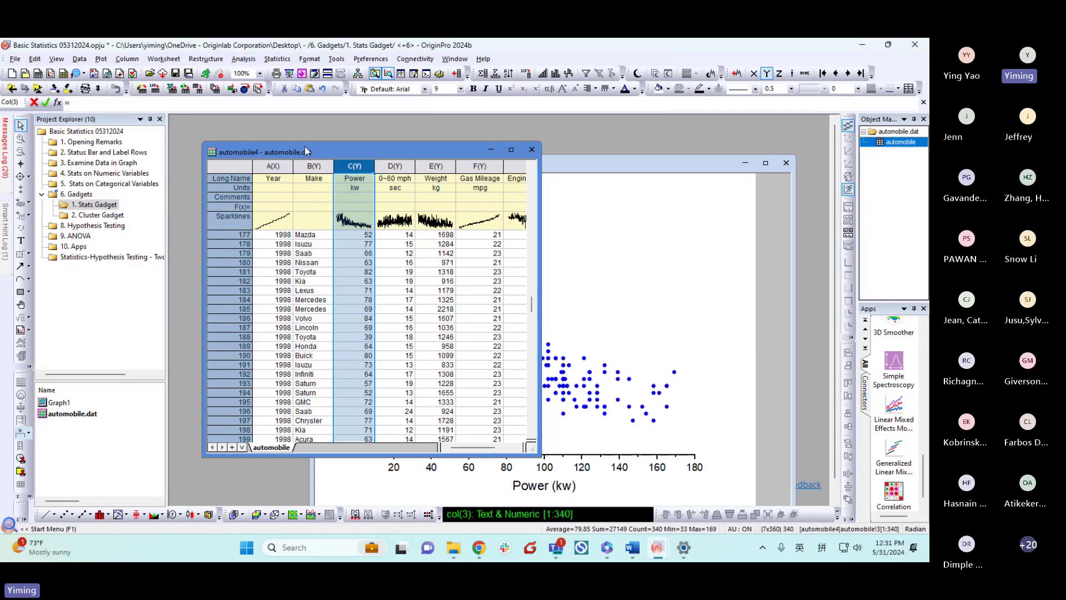
{"action": "left_click_drag", "start_coordinate": [558, 165], "coordinate": [493, 134]}
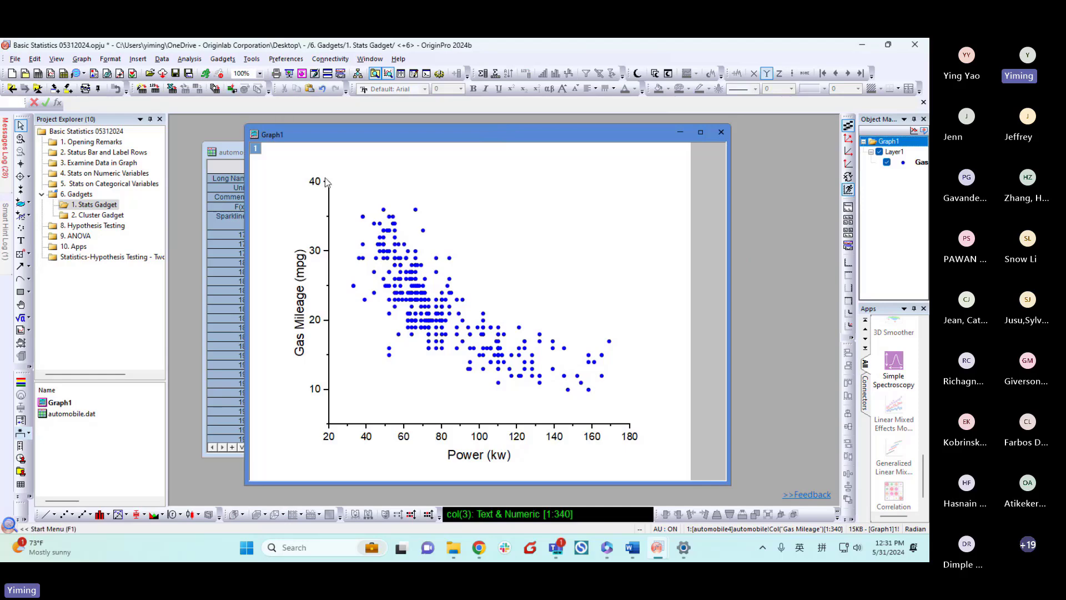
Open the Statistics gadget's settings dialog for Graph1 and move it clear of the scatter points.
{"action": "left_click", "coordinate": [223, 58]}
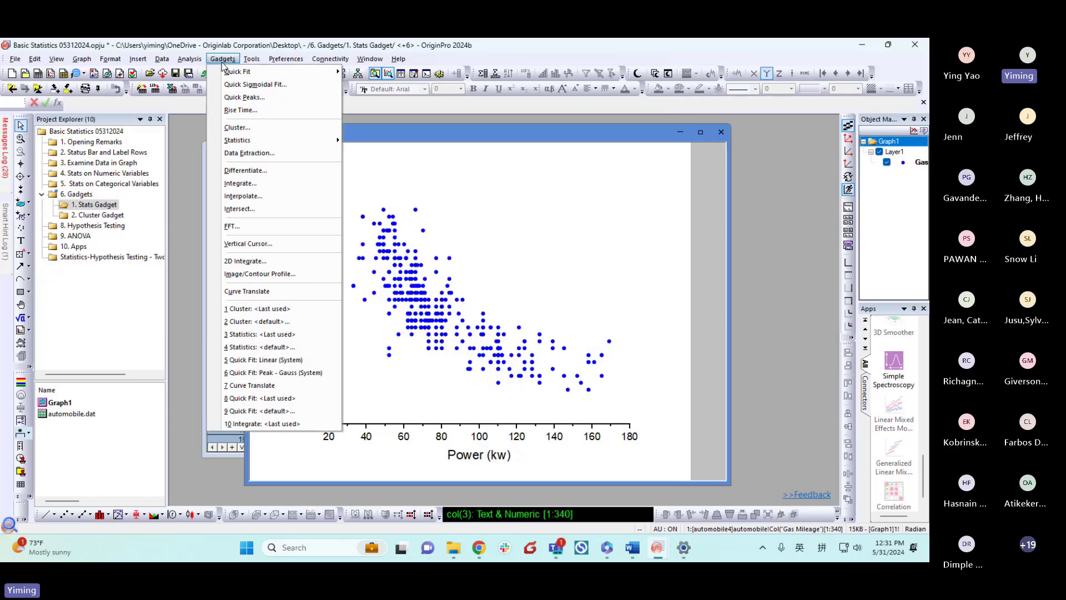
{"action": "mouse_move", "coordinate": [237, 144]}
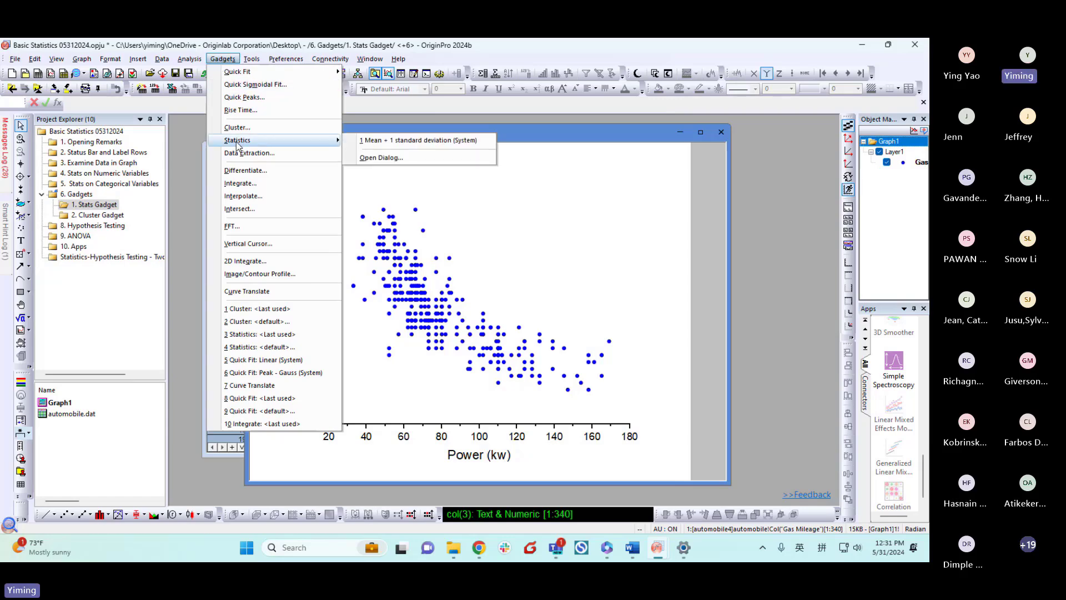
{"action": "left_click", "coordinate": [377, 158]}
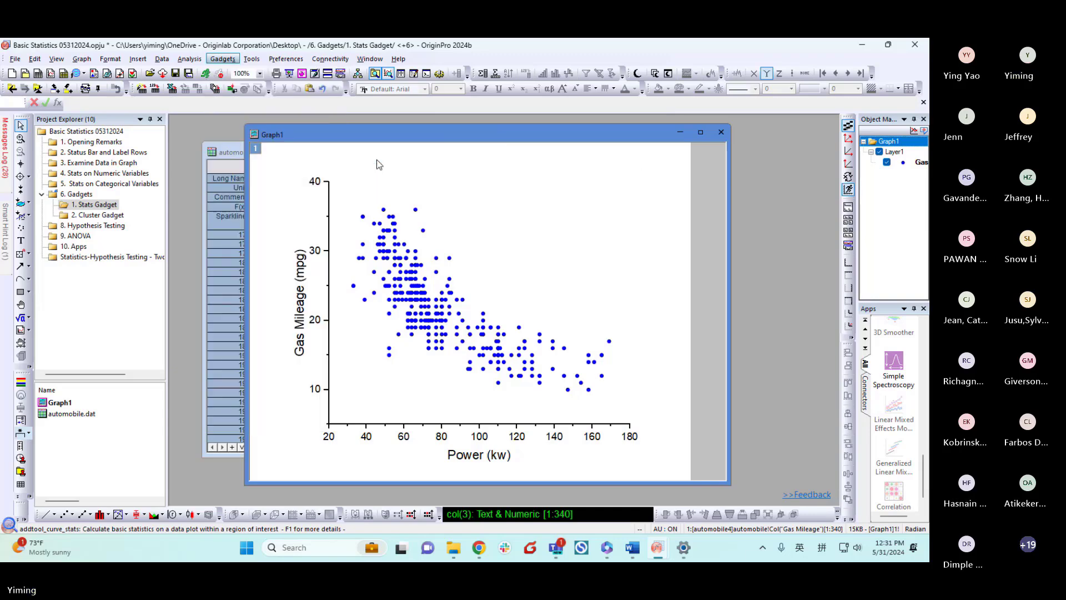
{"action": "left_click_drag", "start_coordinate": [422, 142], "coordinate": [629, 142]}
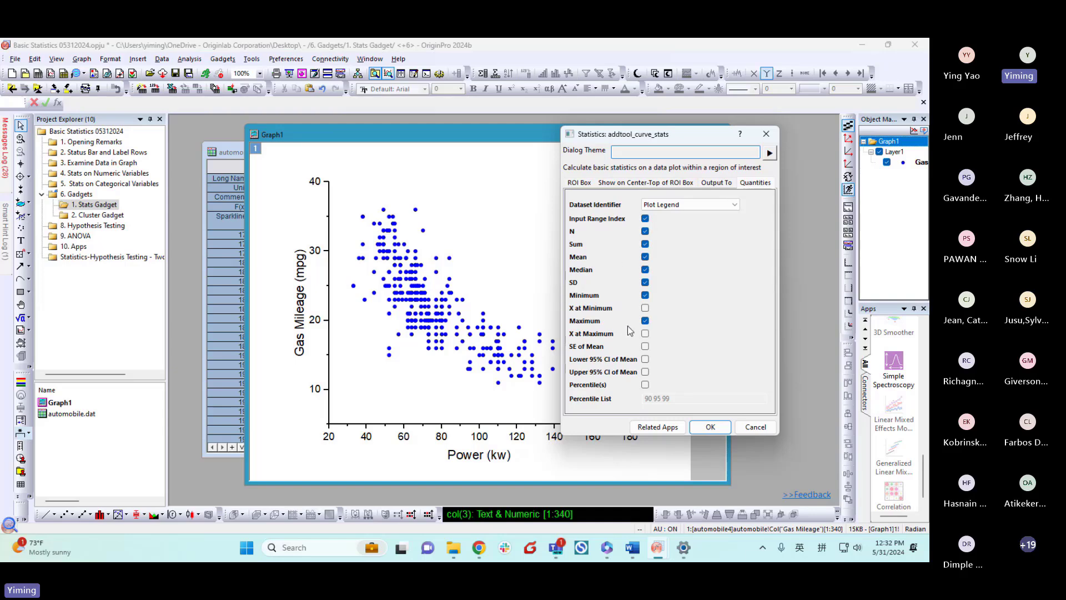
Set the ROI box's X scale from 0 to 100 and move the dialog further off the graph.
{"action": "left_click", "coordinate": [579, 184]}
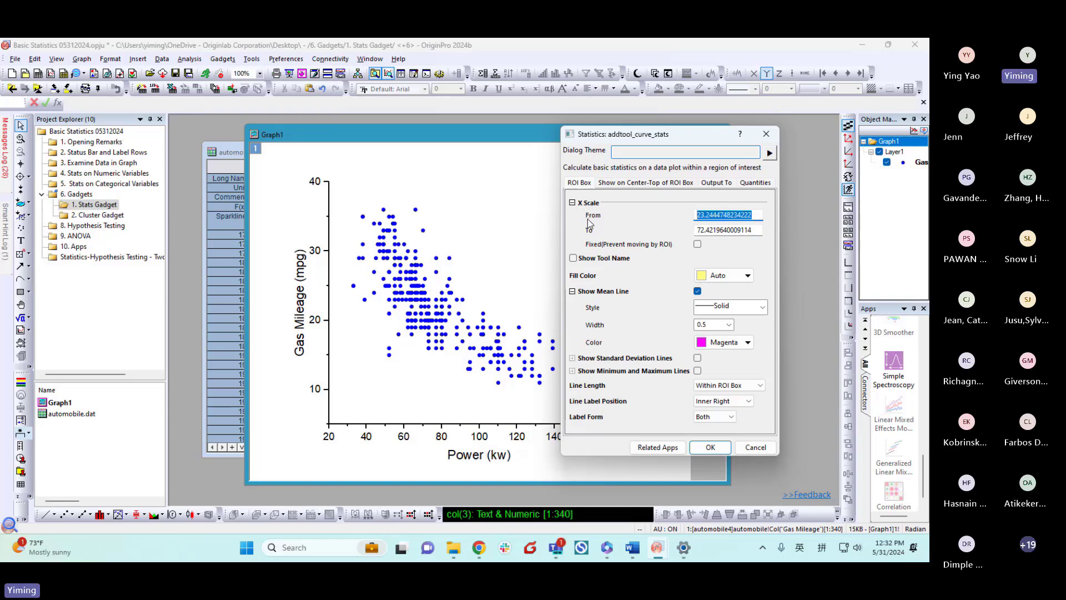
{"action": "type", "text": "0"}
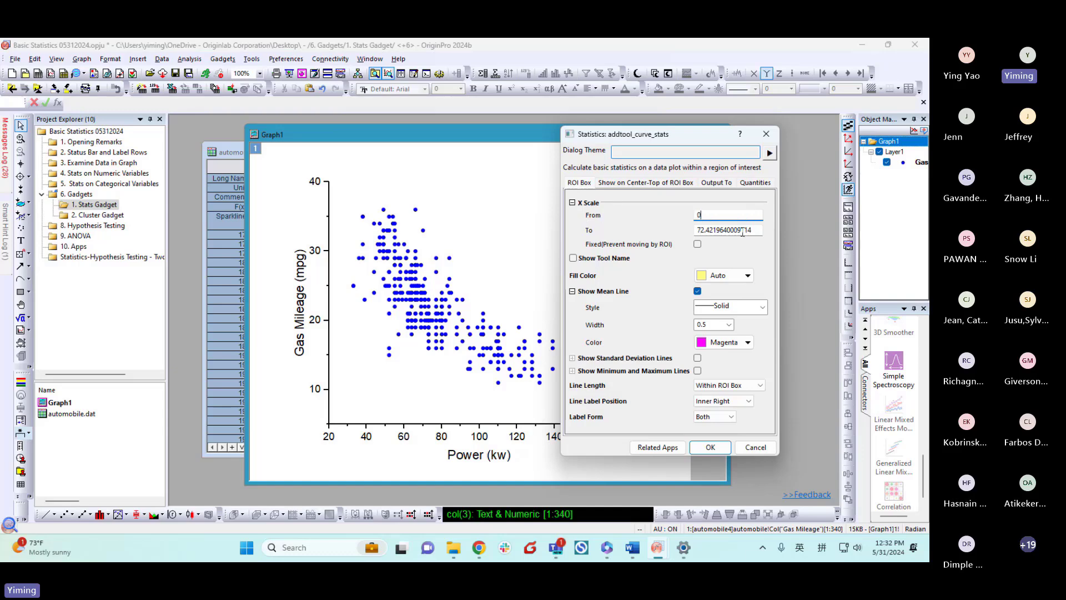
{"action": "key", "text": "Tab"}
{"action": "type", "text": "1"}
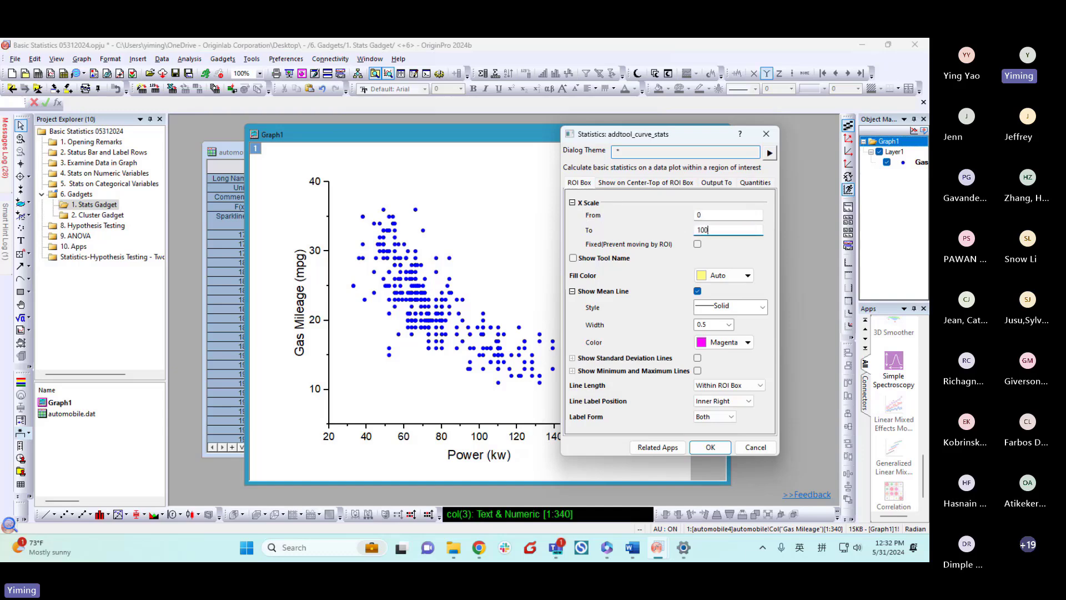
{"action": "type", "text": "00"}
{"action": "left_click_drag", "start_coordinate": [684, 136], "coordinate": [727, 136]}
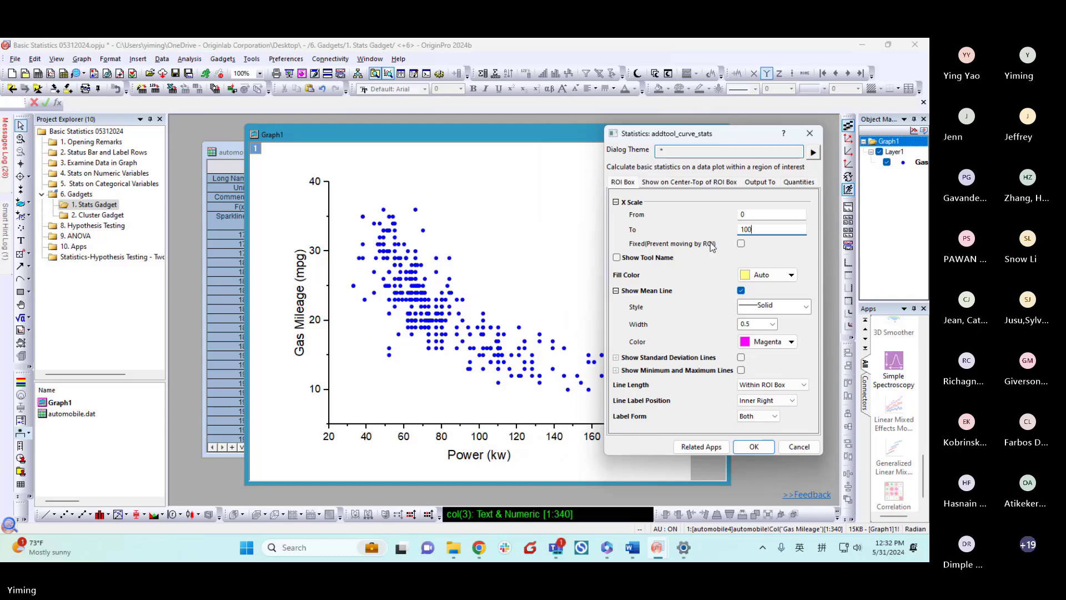
Direct the gadget output to Append to Worksheet instead of the Script Window, and apply the gadget to the graph.
{"action": "left_click", "coordinate": [762, 183]}
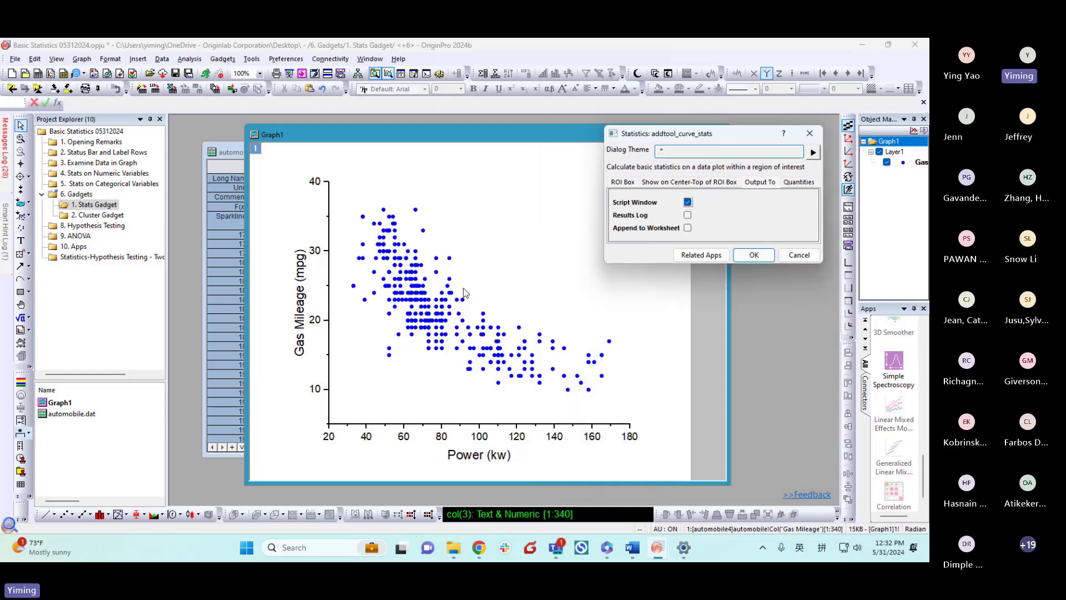
{"action": "left_click", "coordinate": [688, 202]}
{"action": "left_click", "coordinate": [689, 229]}
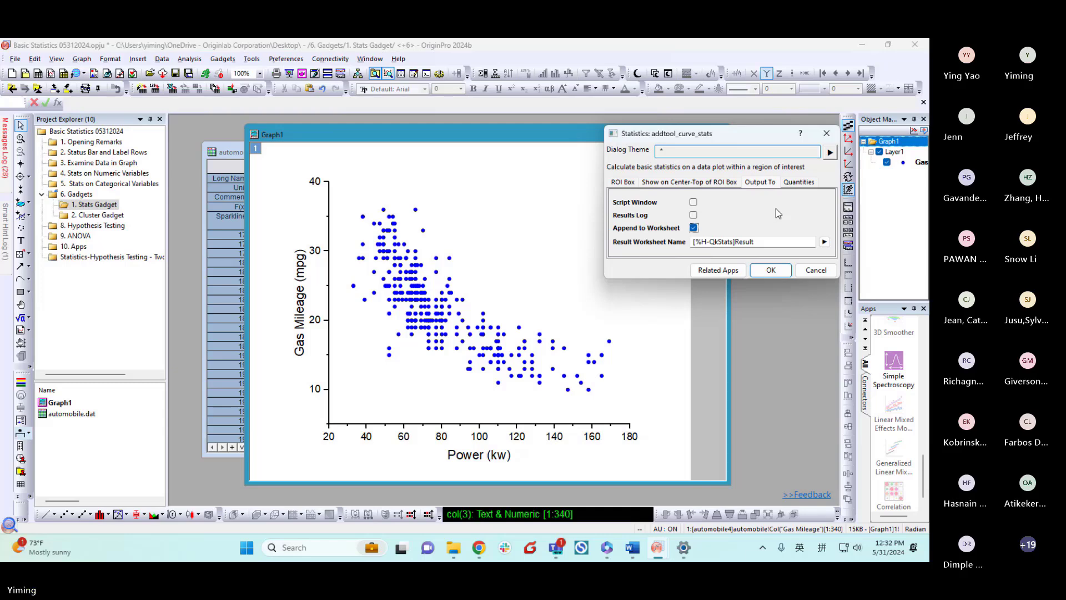
{"action": "left_click", "coordinate": [771, 270]}
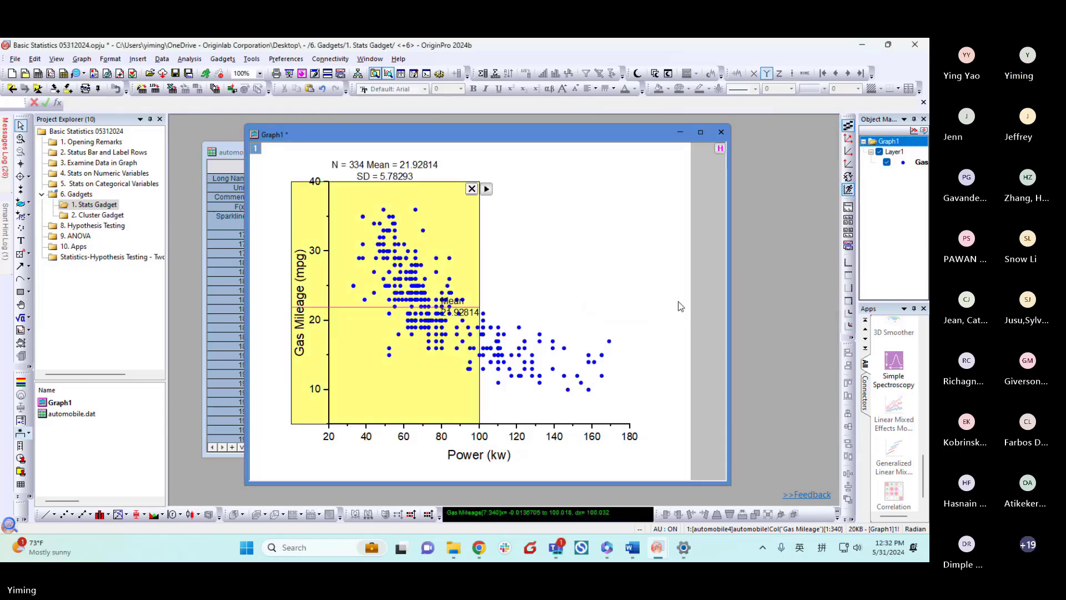
Resize the ROI box so its lower X limit sits at about 20 on the Power axis.
{"action": "left_click", "coordinate": [426, 304]}
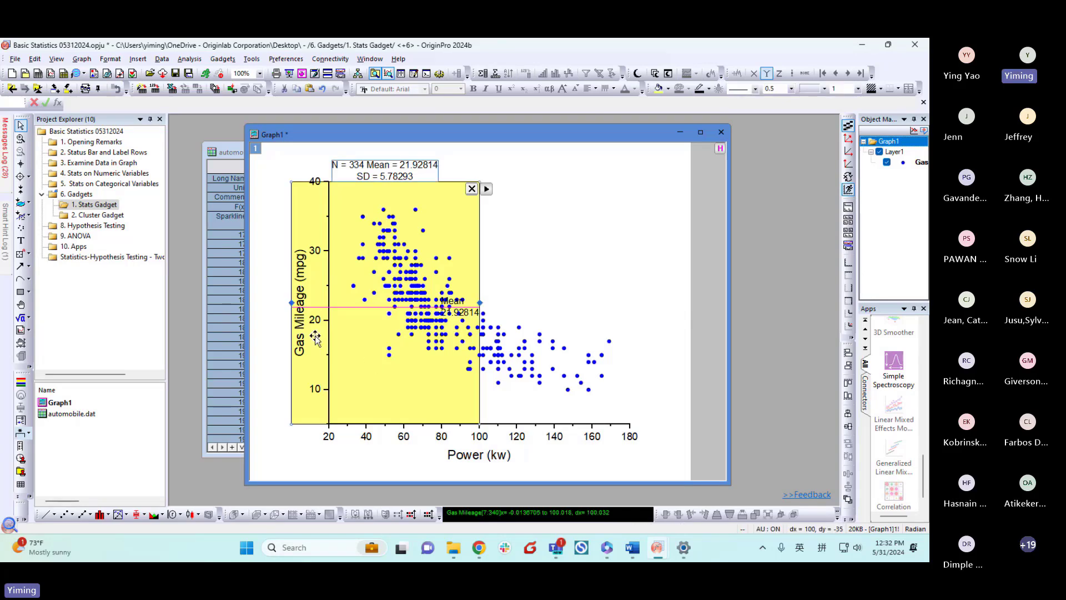
{"action": "left_click_drag", "start_coordinate": [290, 303], "coordinate": [329, 303]}
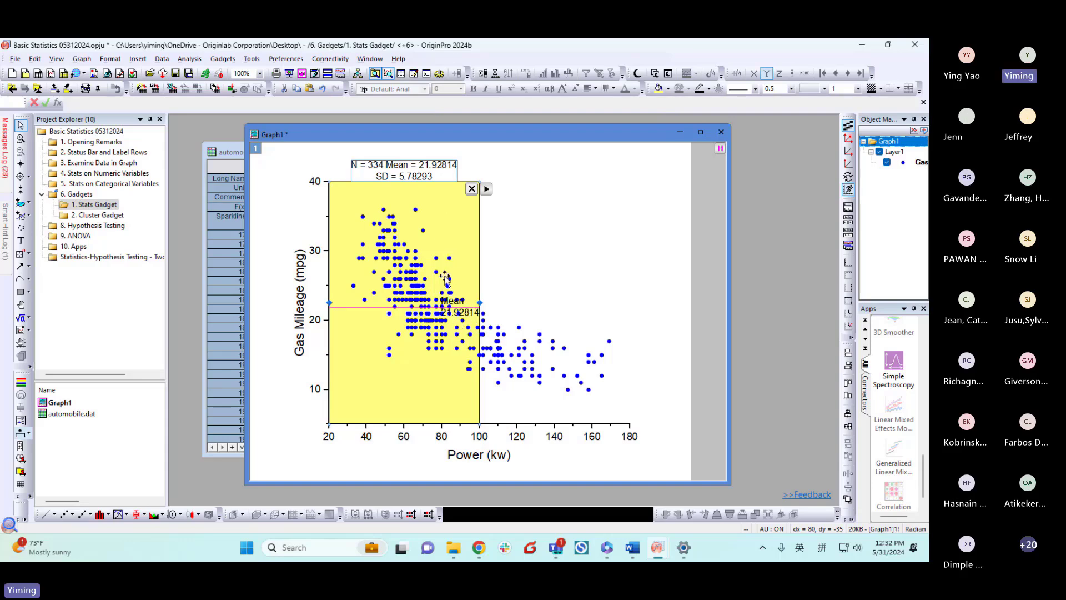
Turn on Show Standard Deviation Lines in the Statistics gadget's ROI box preferences and apply the change to Graph1.
{"action": "double_click", "coordinate": [446, 237]}
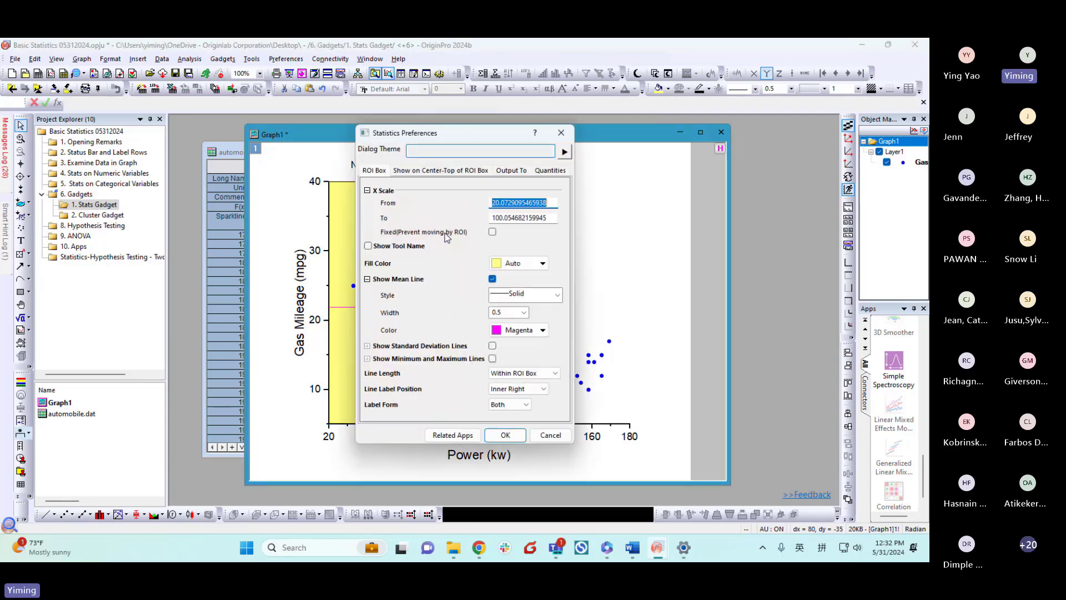
{"action": "left_click_drag", "start_coordinate": [469, 133], "coordinate": [627, 124]}
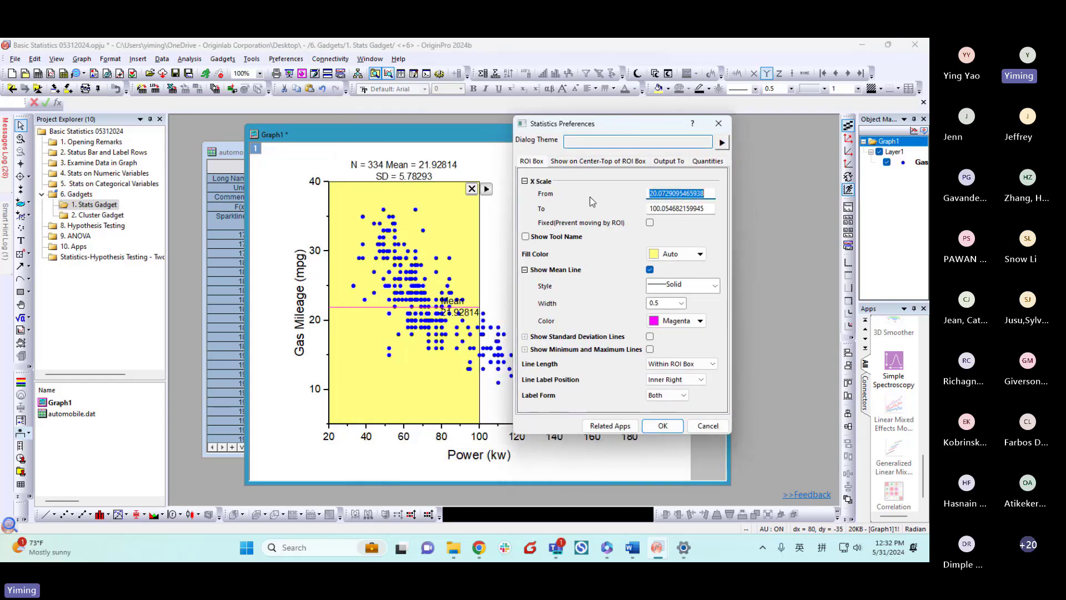
{"action": "left_click", "coordinate": [536, 164]}
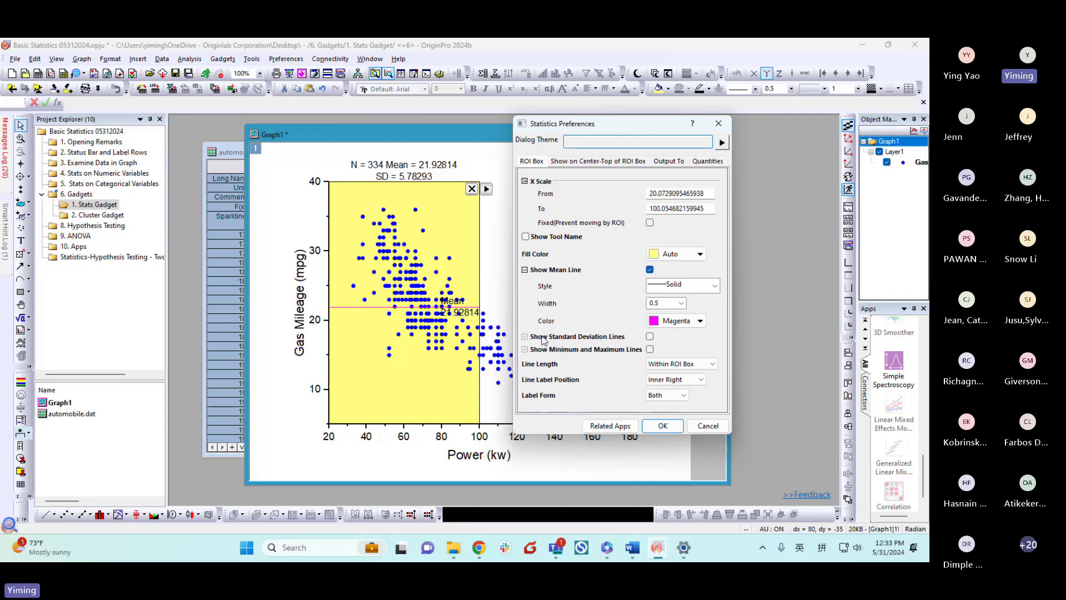
{"action": "left_click", "coordinate": [650, 336]}
{"action": "left_click", "coordinate": [672, 494]}
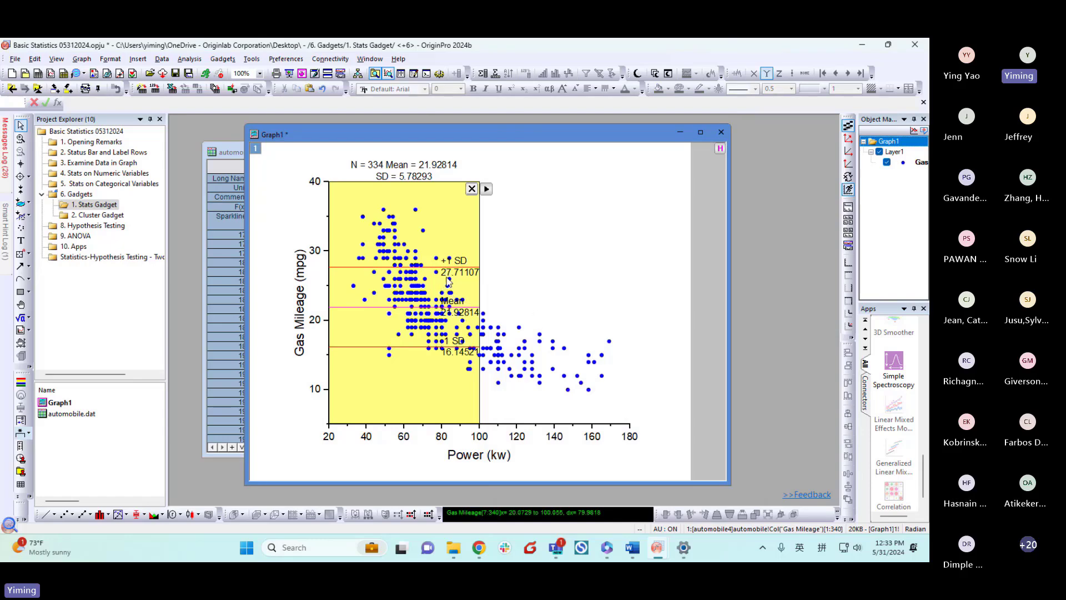
Tag the mean and SD lines of the current range on Graph1, and move the ROI box over the higher-power points.
{"action": "left_click", "coordinate": [487, 190]}
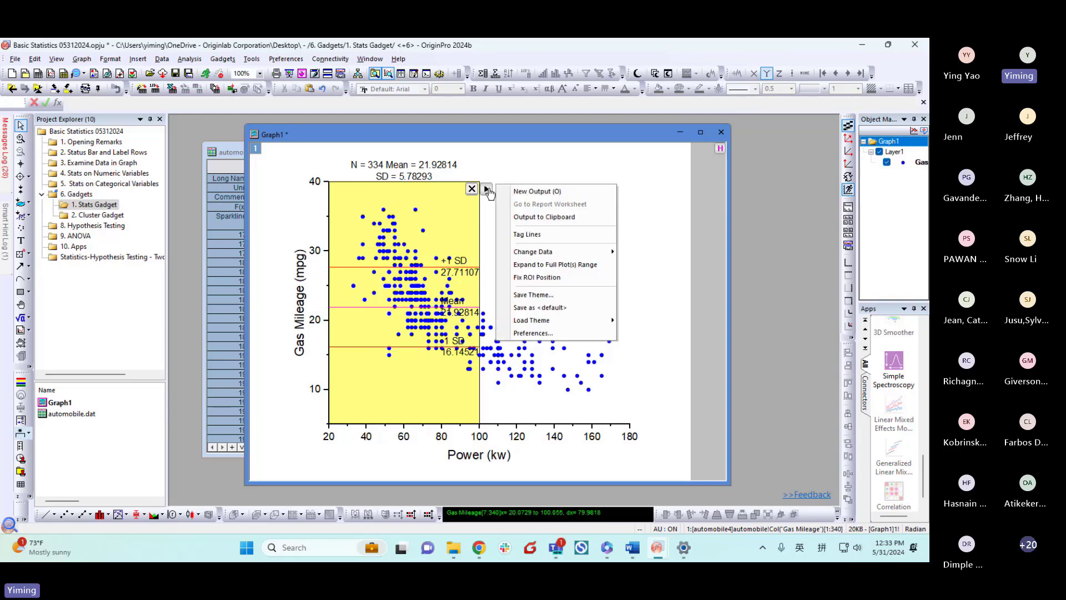
{"action": "left_click", "coordinate": [529, 238]}
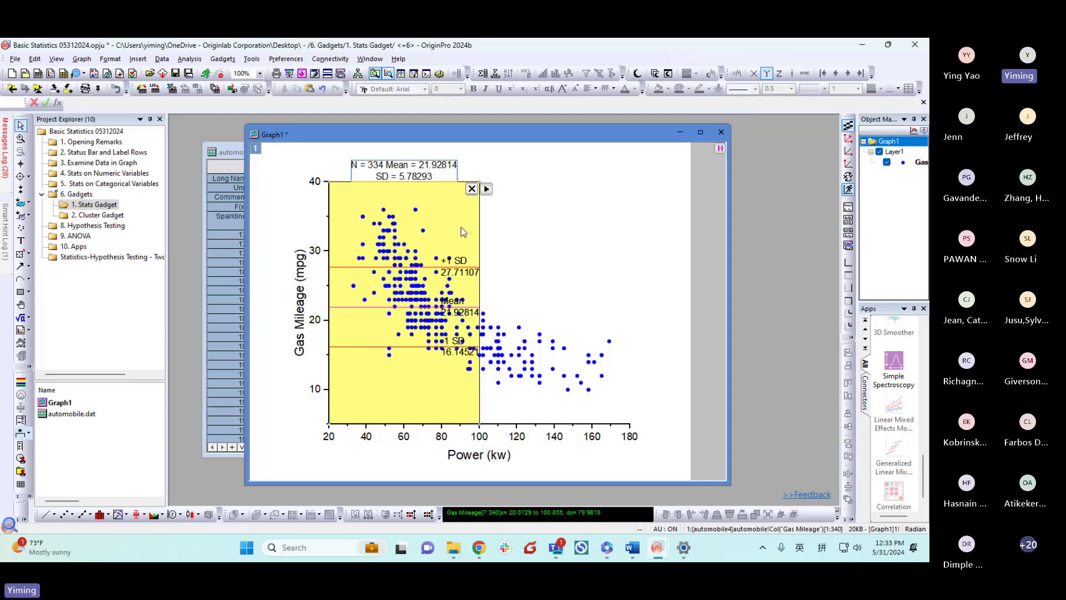
{"action": "left_click_drag", "start_coordinate": [461, 227], "coordinate": [543, 236]}
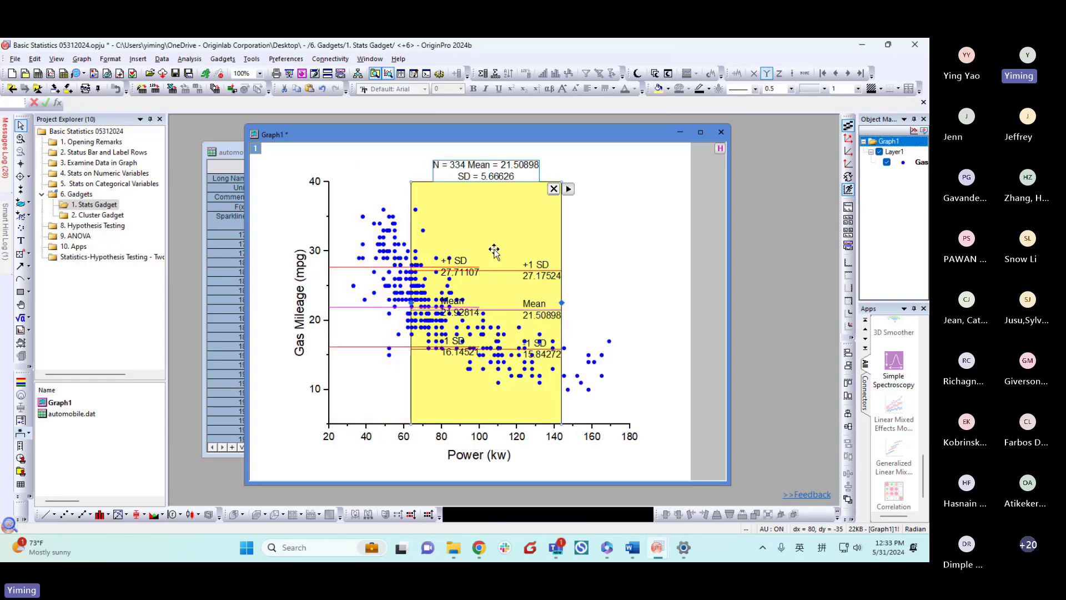
{"action": "left_click_drag", "start_coordinate": [498, 250], "coordinate": [551, 250]}
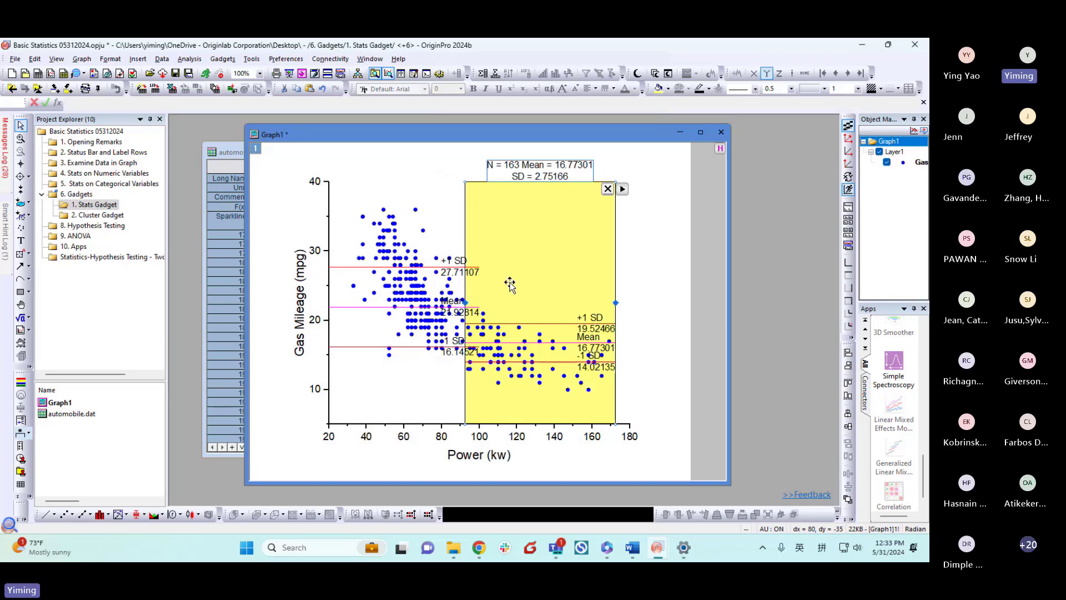
Set the Statistics gadget's ROI box X scale from 100 to 180.
{"action": "double_click", "coordinate": [524, 245]}
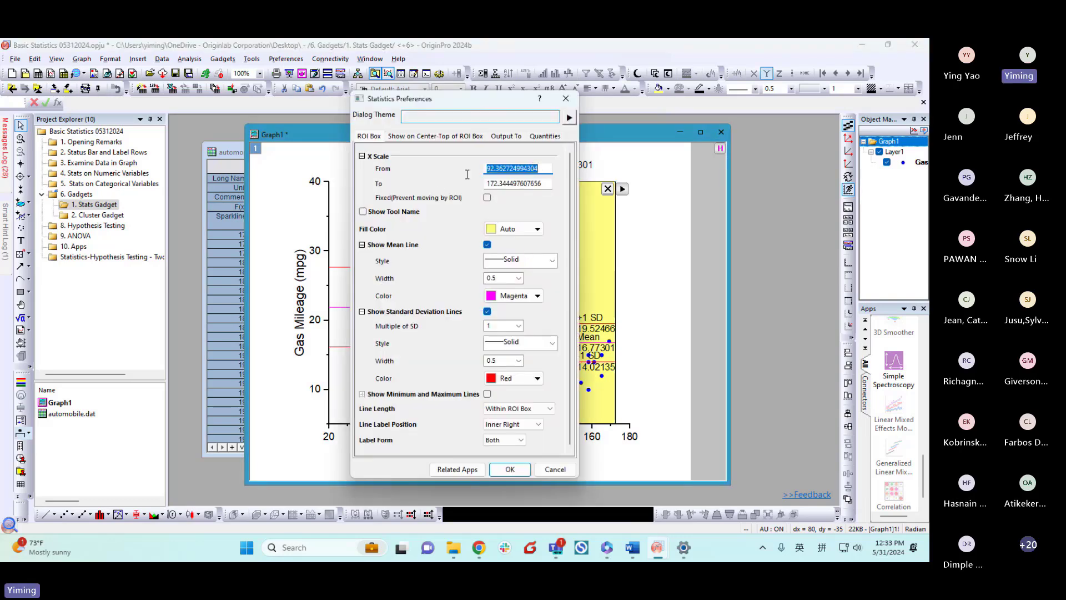
{"action": "type", "text": "100"}
{"action": "key", "text": "Tab"}
{"action": "type", "text": "1"}
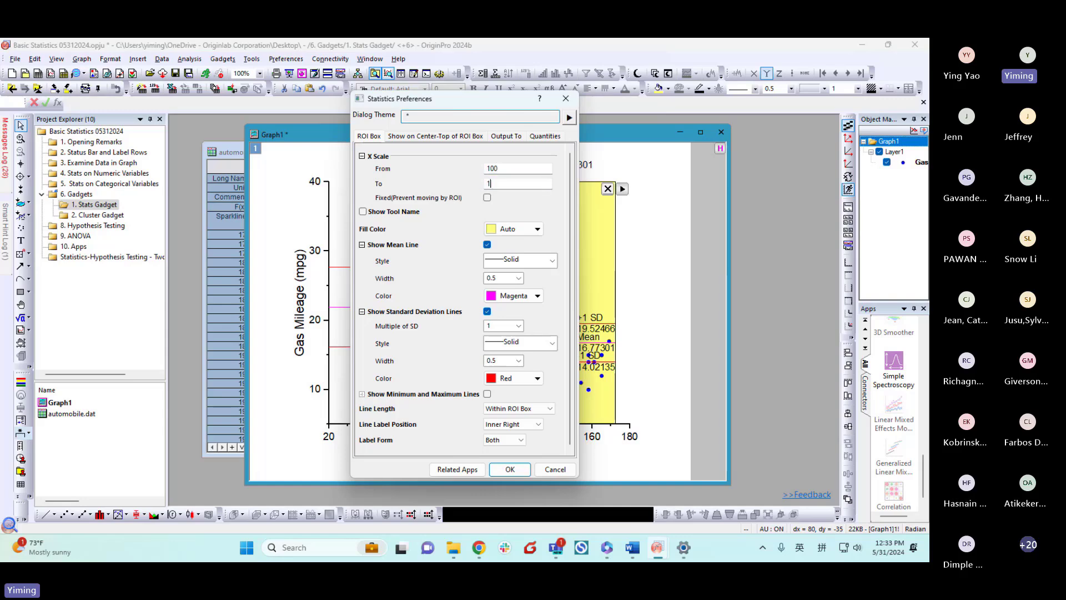
{"action": "type", "text": "80"}
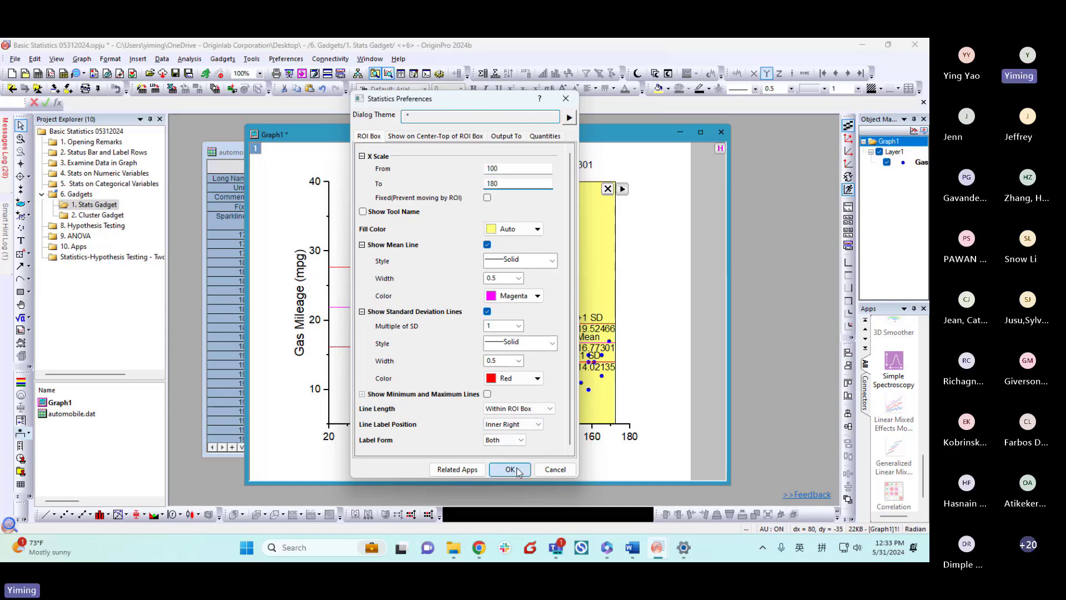
{"action": "left_click", "coordinate": [518, 473]}
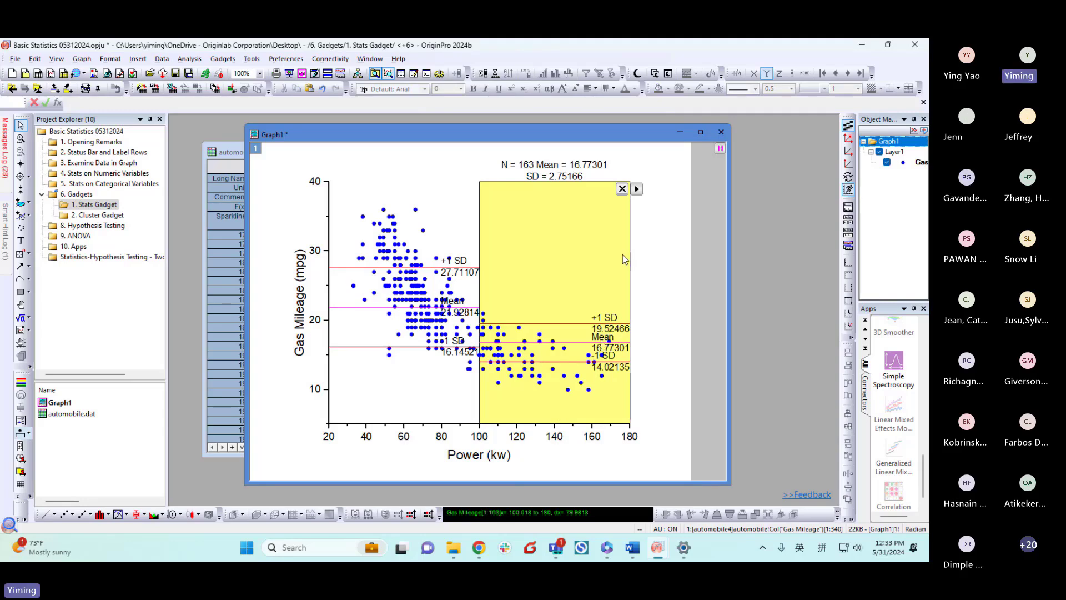
Output the statistics of the 100 to 180 range to a worksheet, and rearrange the windows to show its result columns.
{"action": "left_click", "coordinate": [637, 190]}
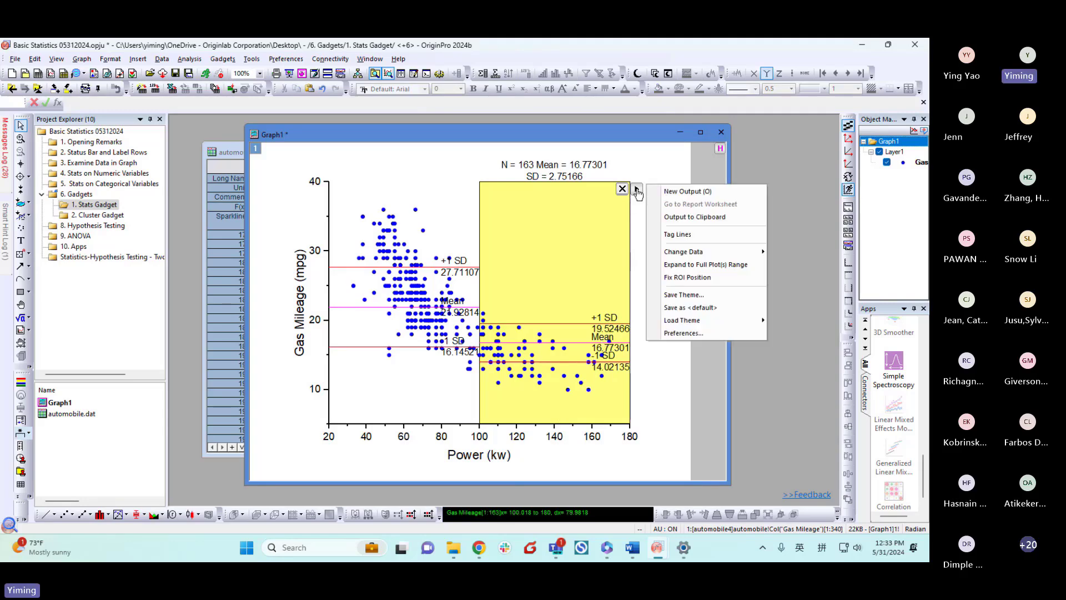
{"action": "left_click", "coordinate": [684, 192]}
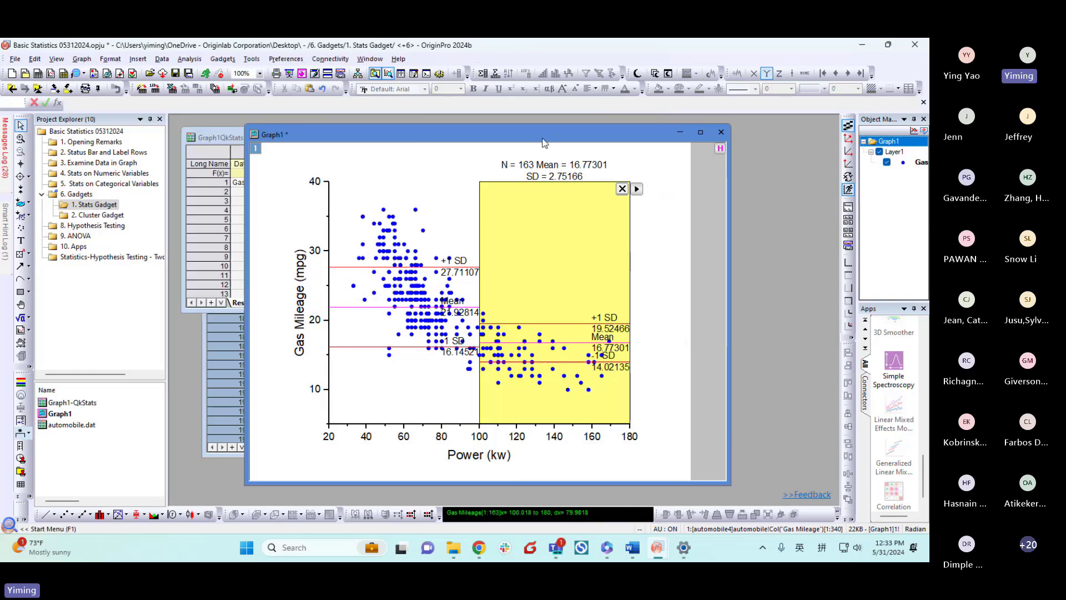
{"action": "left_click_drag", "start_coordinate": [545, 139], "coordinate": [639, 139]}
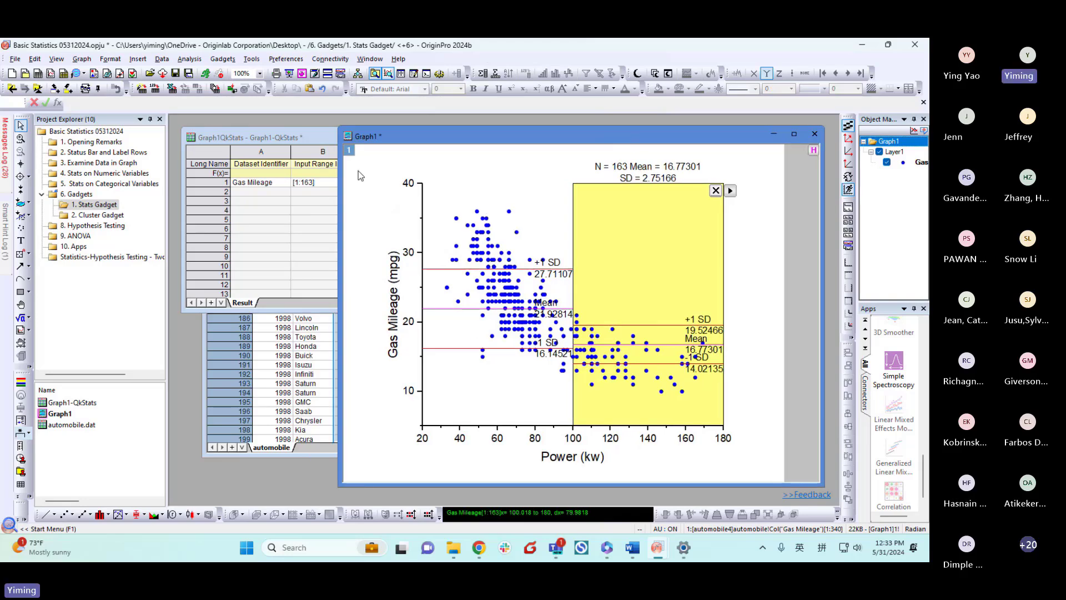
{"action": "left_click", "coordinate": [309, 154]}
{"action": "left_click_drag", "start_coordinate": [411, 316], "coordinate": [661, 222]}
{"action": "left_click", "coordinate": [693, 146]}
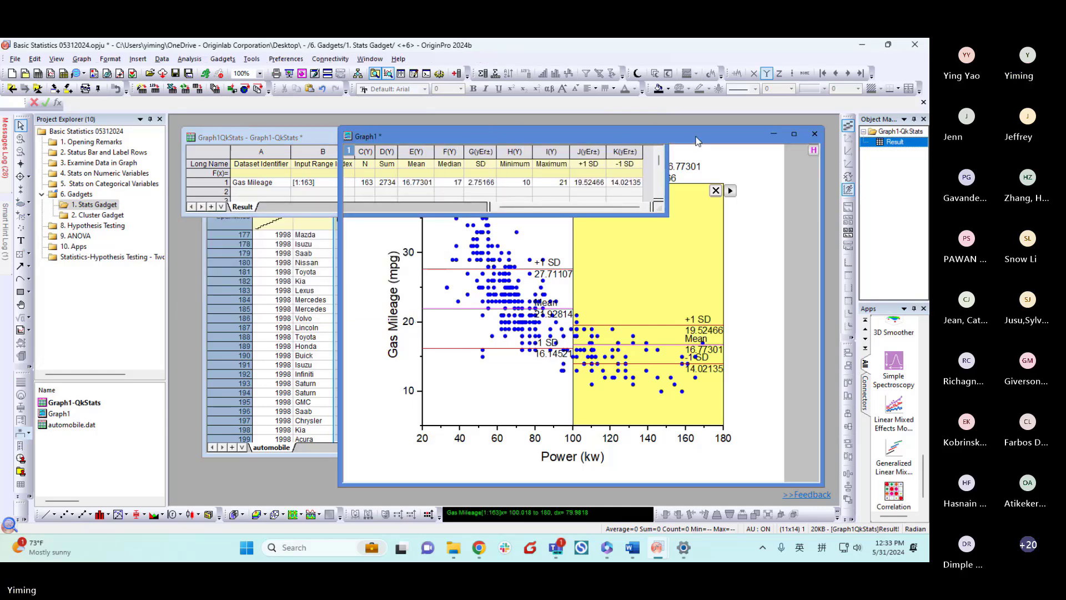
Tag the mean and SD lines for the 100 to 180 range on the graph and remove the Statistics gadget.
{"action": "left_click", "coordinate": [730, 191]}
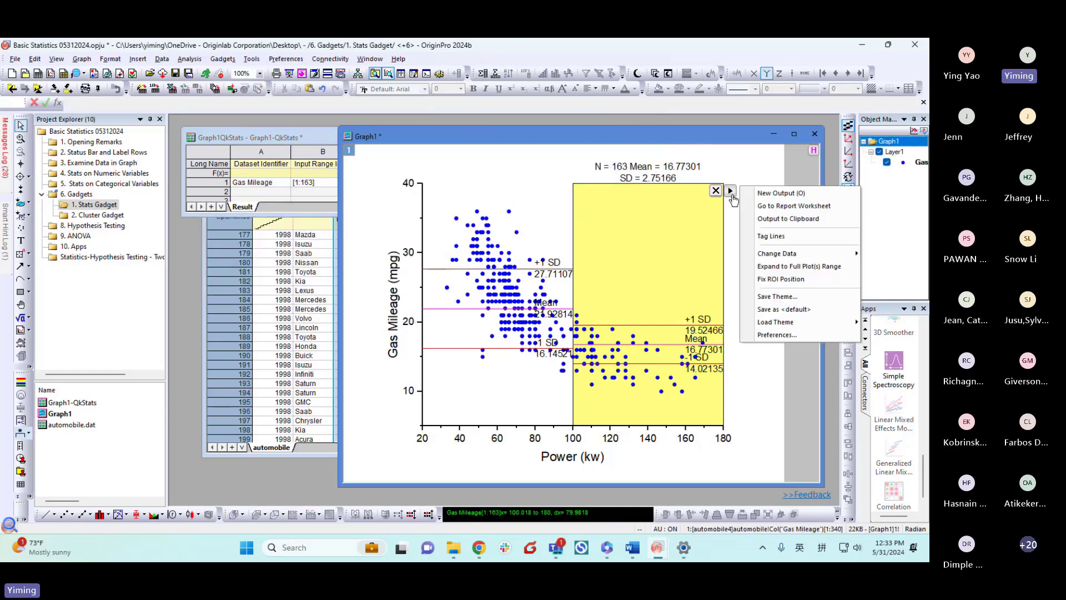
{"action": "left_click", "coordinate": [760, 237]}
{"action": "left_click_drag", "start_coordinate": [700, 282], "coordinate": [629, 281]}
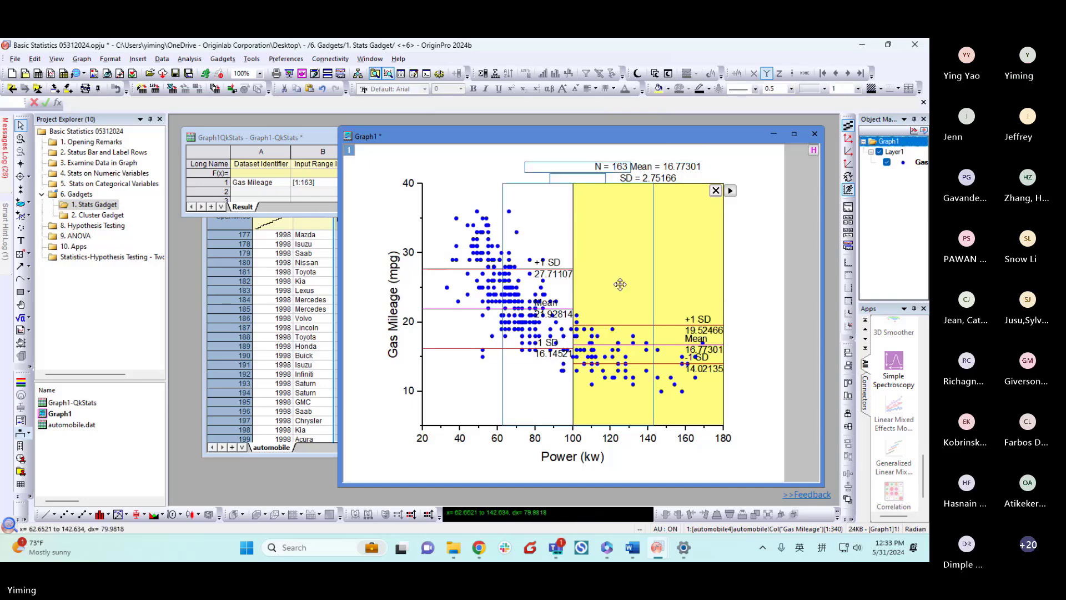
{"action": "left_click", "coordinate": [646, 191]}
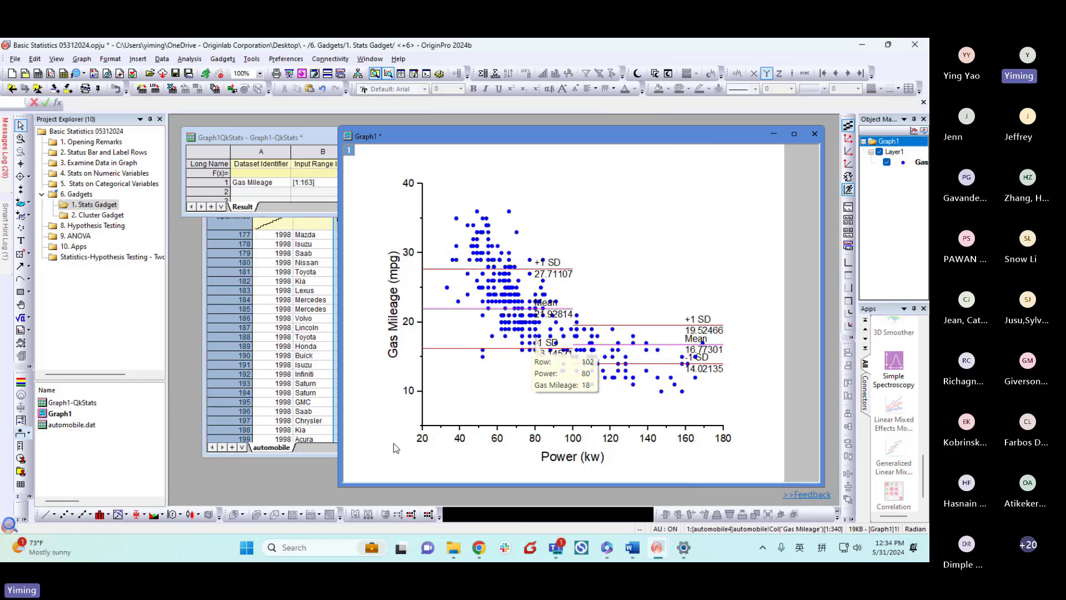
Reposition and resize the Graph1 window so both sets of tagged mean and SD lines can be compared.
{"action": "left_click_drag", "start_coordinate": [550, 135], "coordinate": [507, 127]}
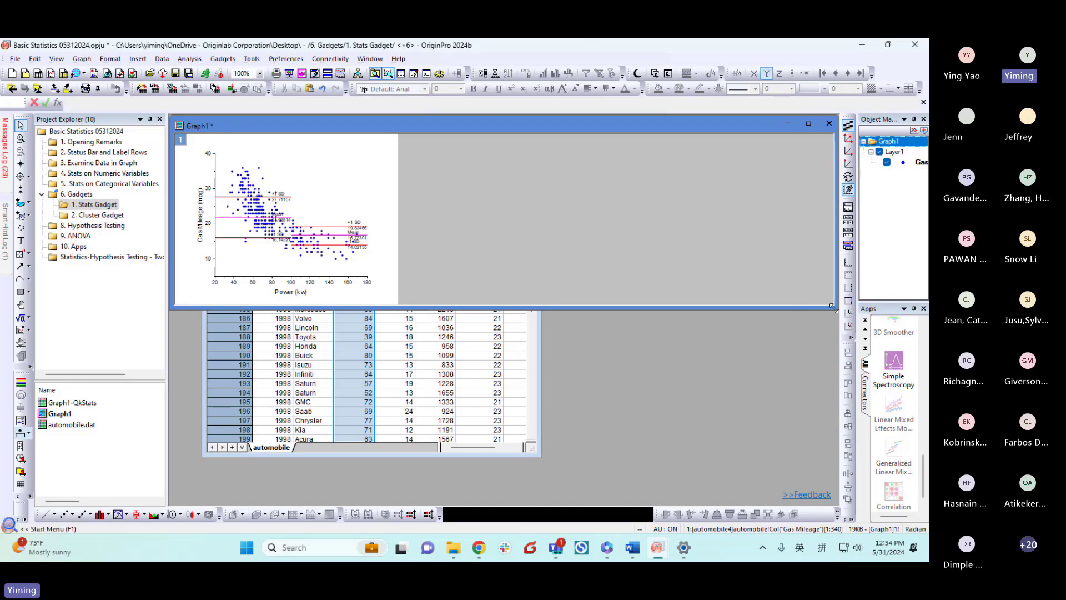
{"action": "left_click_drag", "start_coordinate": [835, 307], "coordinate": [621, 484]}
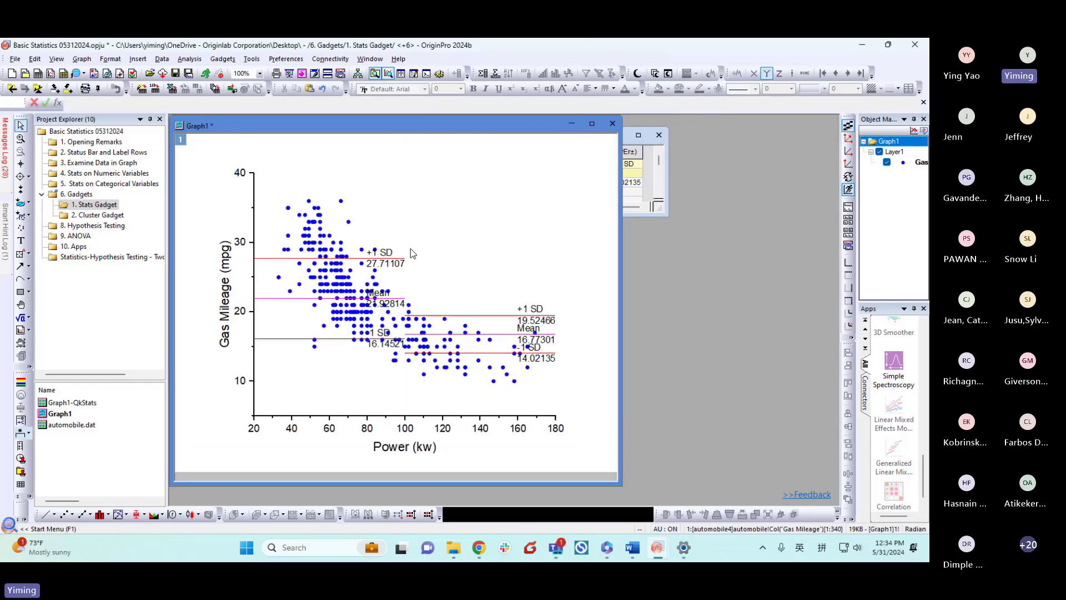
{"action": "left_click_drag", "start_coordinate": [426, 125], "coordinate": [521, 141]}
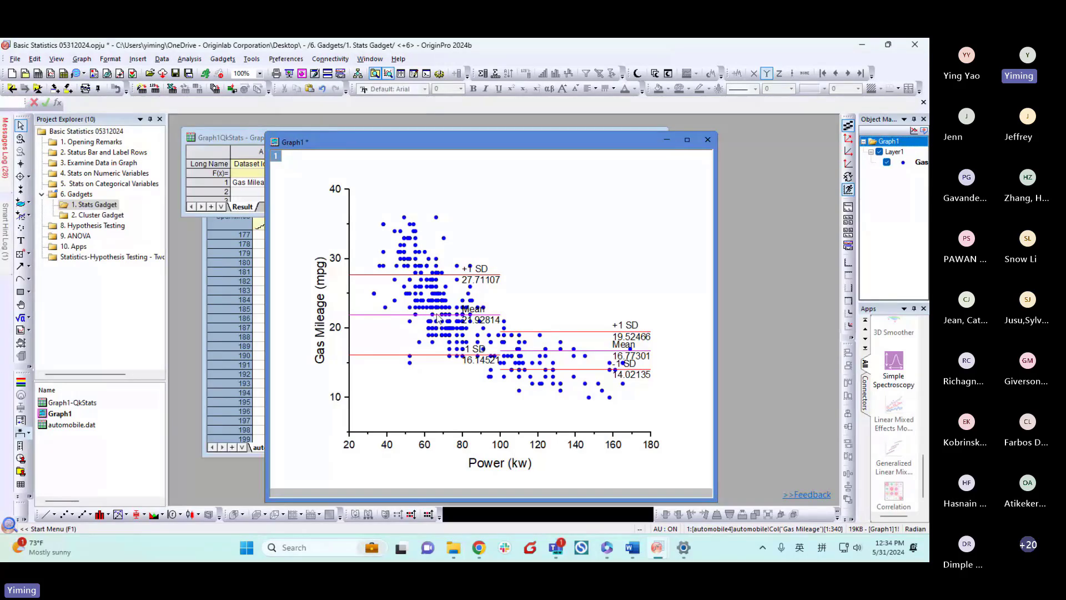
{"action": "left_click_drag", "start_coordinate": [375, 147], "coordinate": [380, 135]}
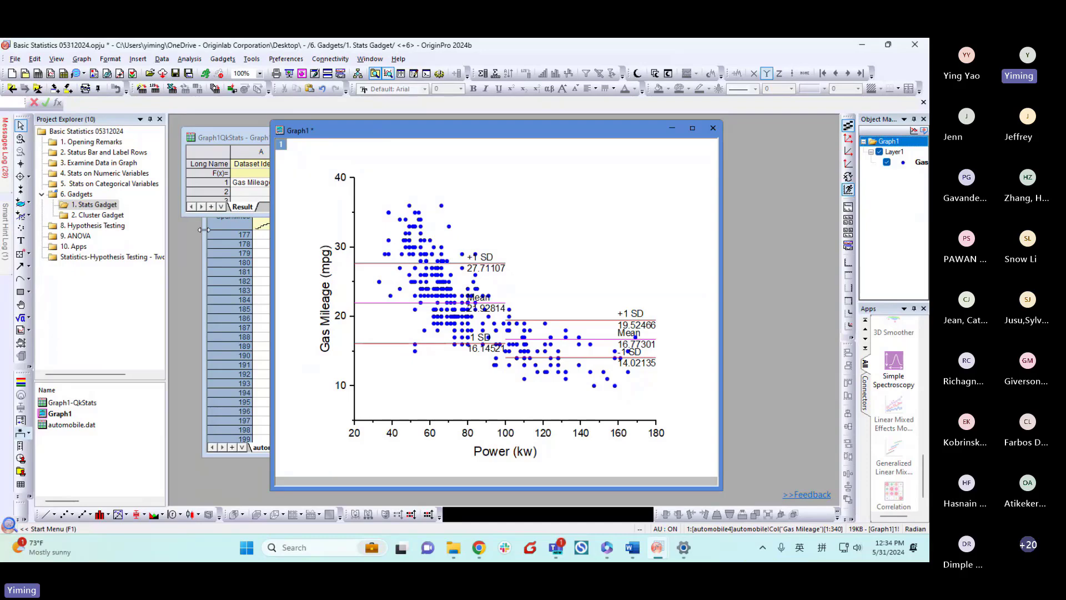
In the 2. Cluster Gadget folder, enlarge the Categorical Data.dat workbook and select its columns A to F.
{"action": "left_click", "coordinate": [102, 215]}
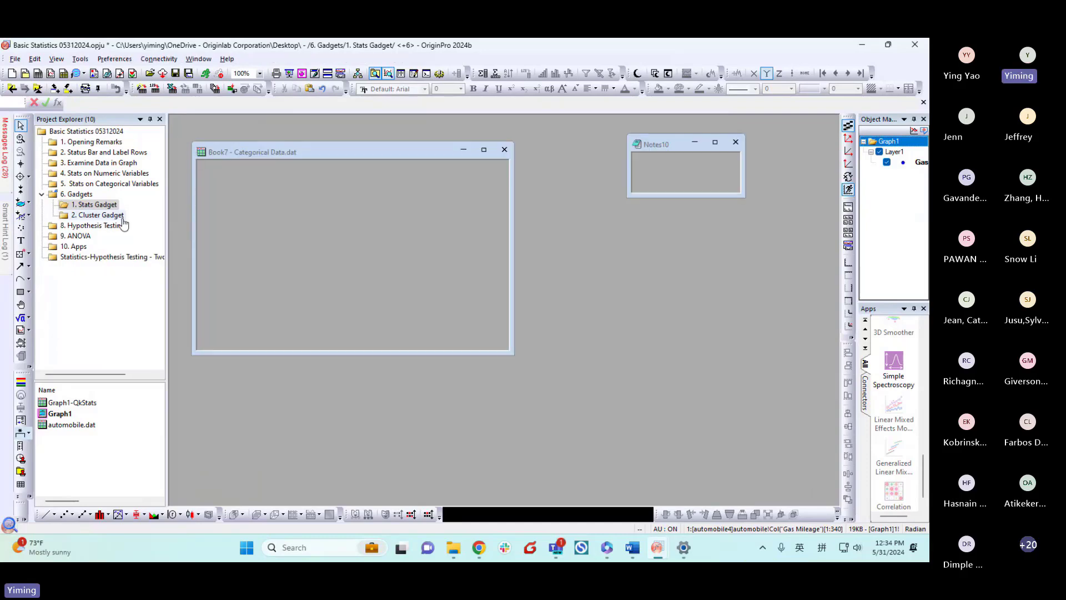
{"action": "left_click_drag", "start_coordinate": [473, 141], "coordinate": [625, 155]}
{"action": "left_click", "coordinate": [343, 151]}
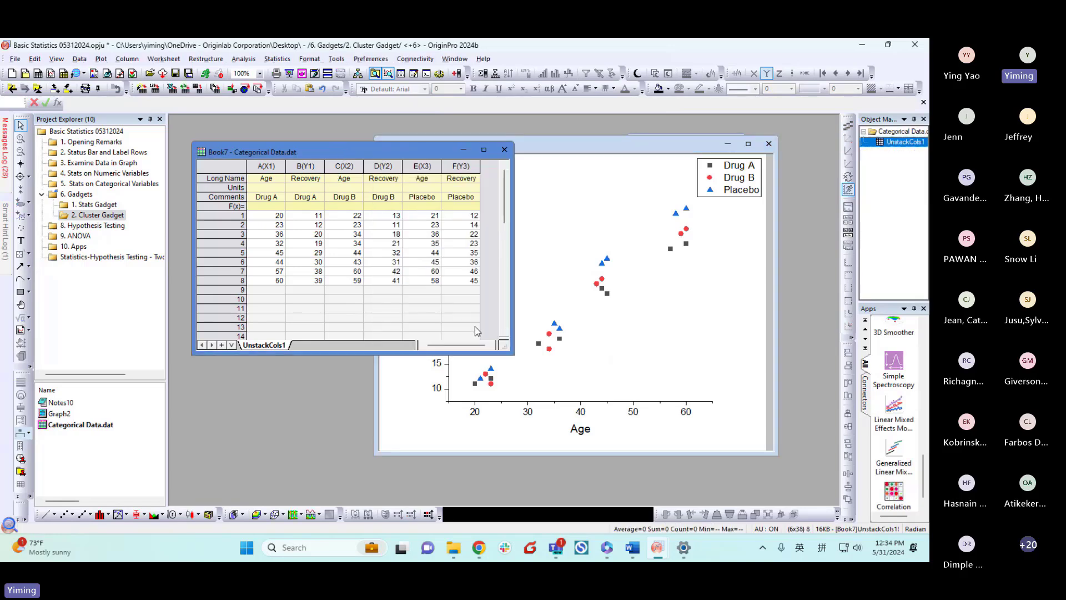
{"action": "left_click_drag", "start_coordinate": [511, 352], "coordinate": [525, 443]}
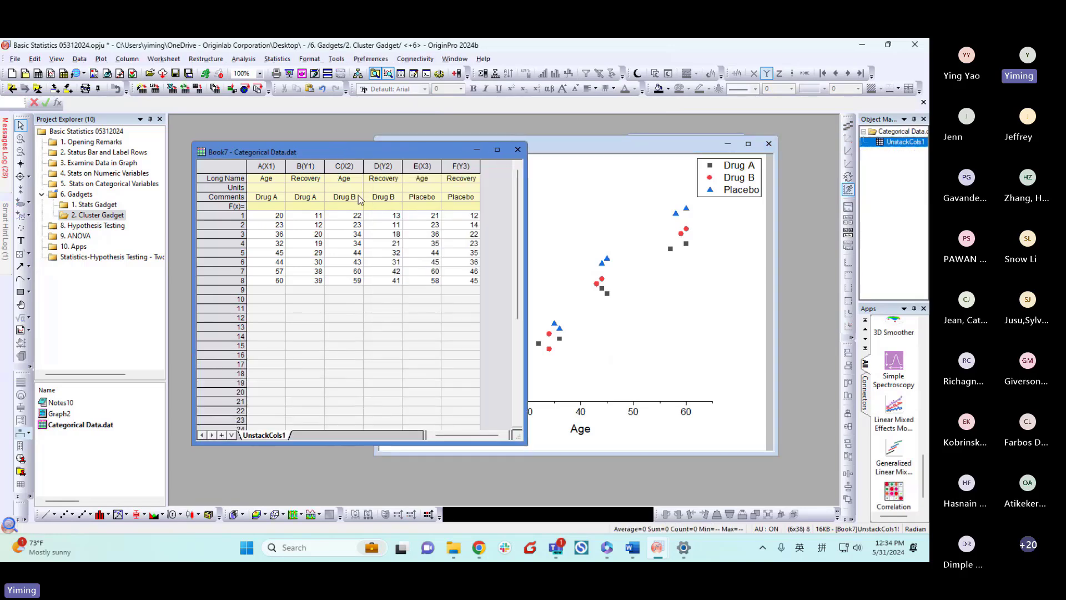
{"action": "left_click_drag", "start_coordinate": [266, 166], "coordinate": [403, 143]}
Arrange Graph2 beside the Categorical Data workbook so the recovery versus age scatter plot and its source data are both visible.
{"action": "left_click_drag", "start_coordinate": [549, 145], "coordinate": [594, 157]}
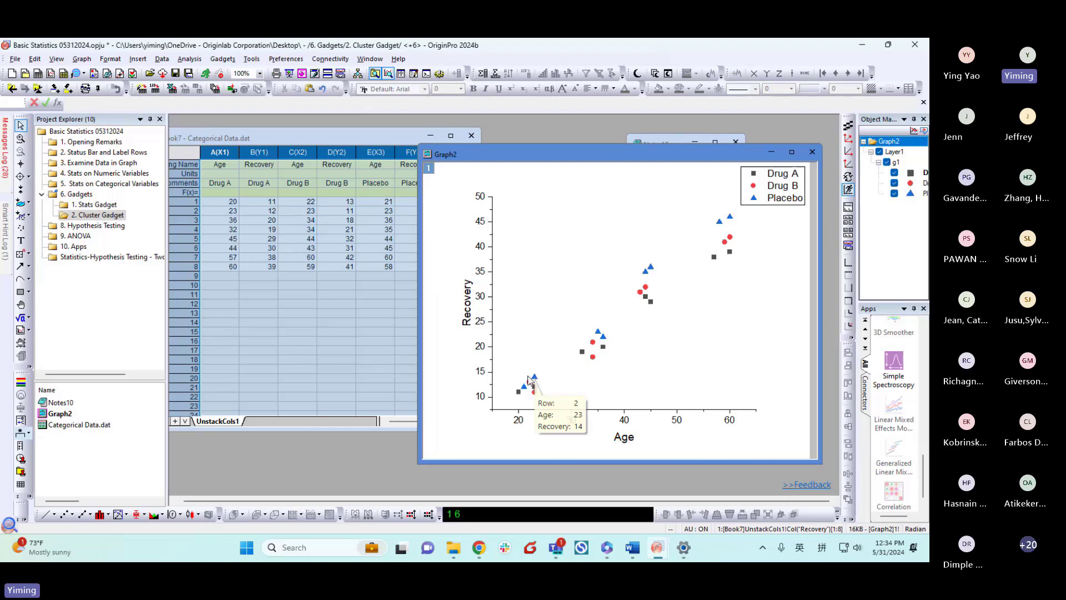
{"action": "mouse_move", "coordinate": [276, 139]}
{"action": "left_mouse_down"}
{"action": "mouse_move", "coordinate": [288, 138]}
{"action": "mouse_move", "coordinate": [265, 142]}
{"action": "left_mouse_up"}
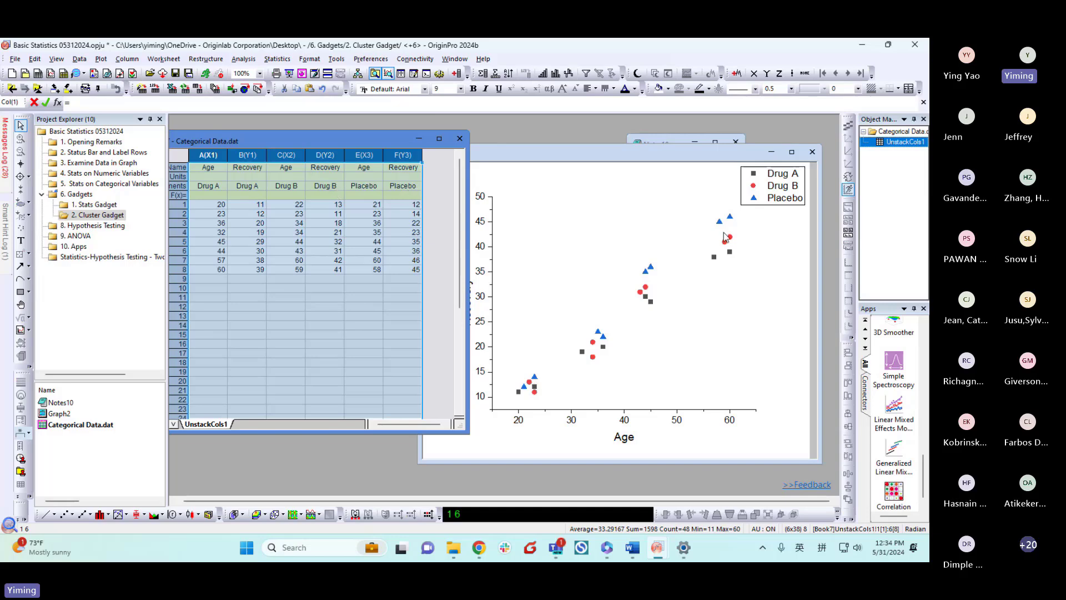
{"action": "left_click", "coordinate": [769, 222]}
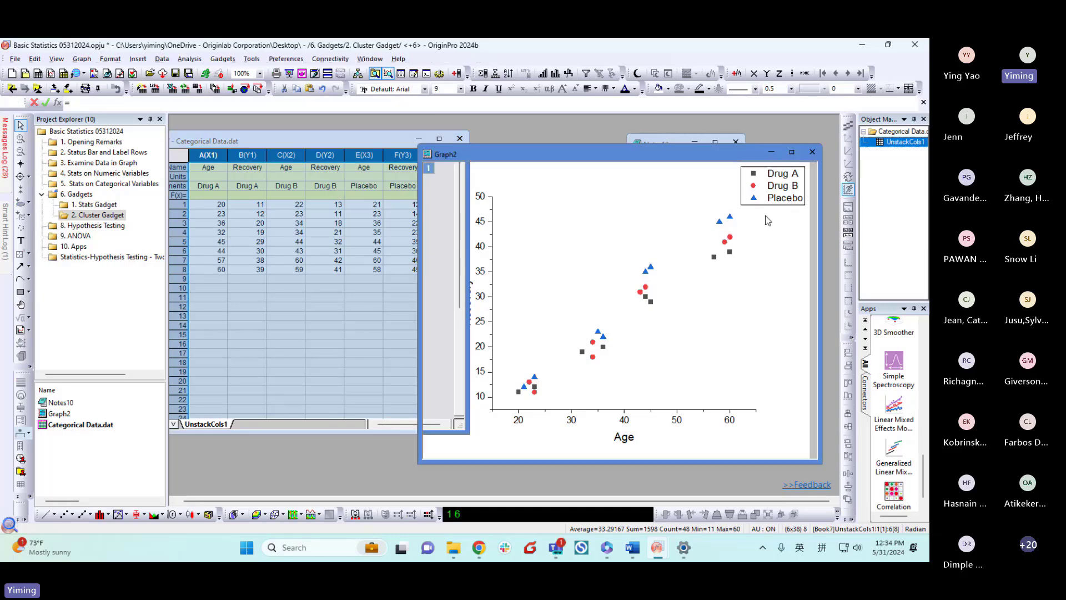
{"action": "left_click_drag", "start_coordinate": [688, 157], "coordinate": [696, 149]}
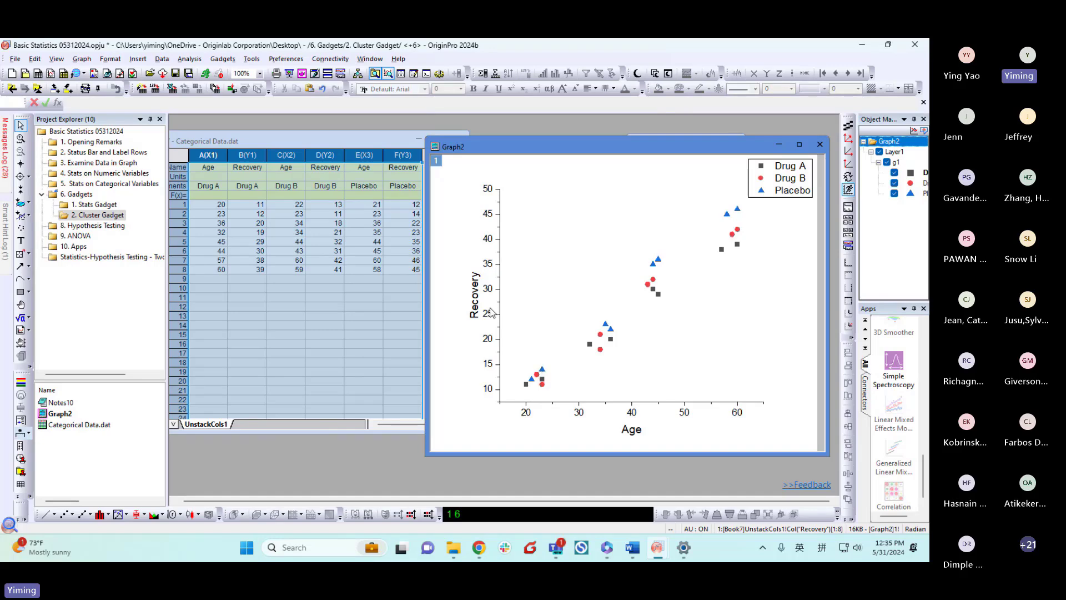
{"action": "left_click_drag", "start_coordinate": [496, 148], "coordinate": [488, 142]}
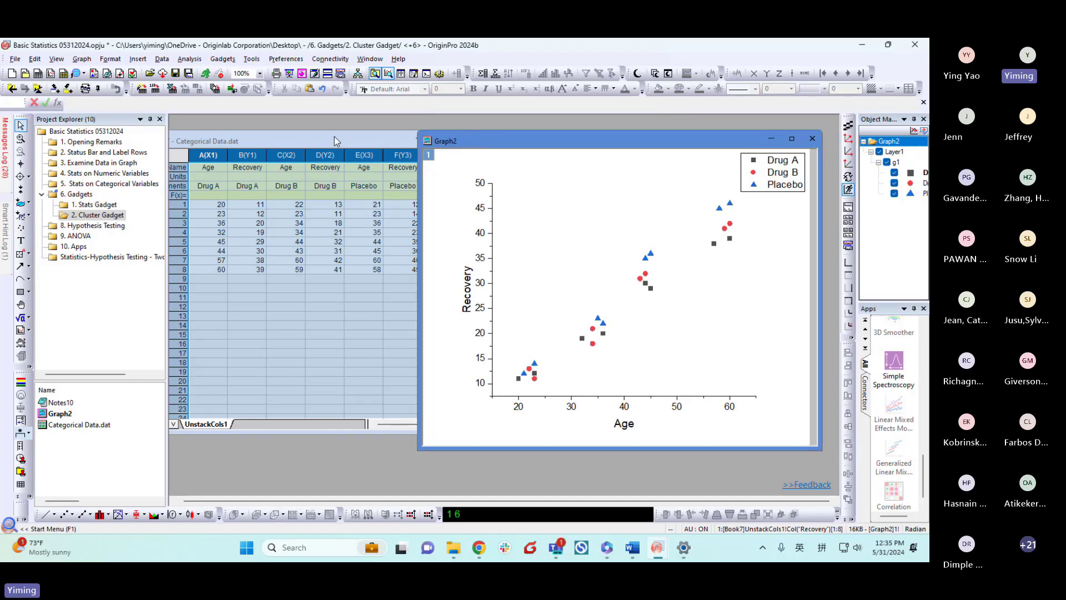
Start the Cluster gadget on Graph2 and include X Value in its statistics, keeping the dialog clear of the plot.
{"action": "left_click", "coordinate": [224, 59]}
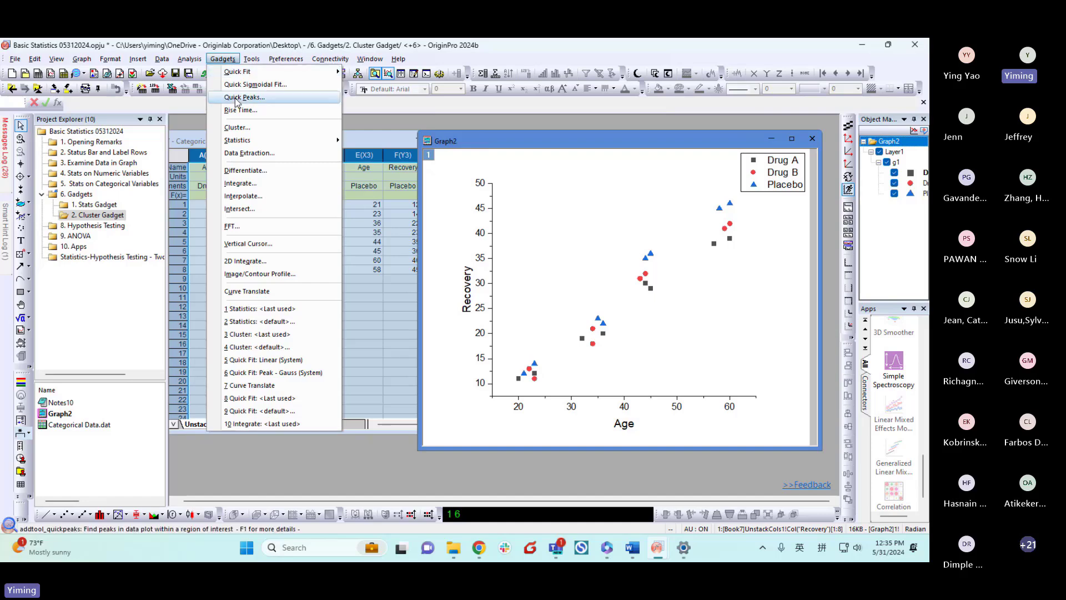
{"action": "left_click", "coordinate": [247, 127]}
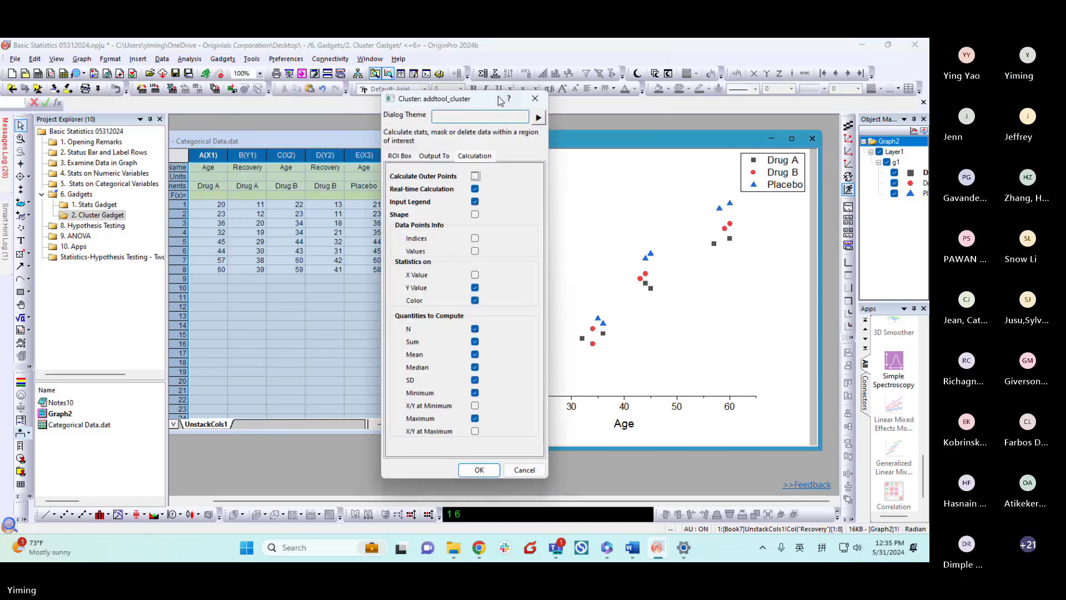
{"action": "left_click_drag", "start_coordinate": [500, 99], "coordinate": [418, 98]}
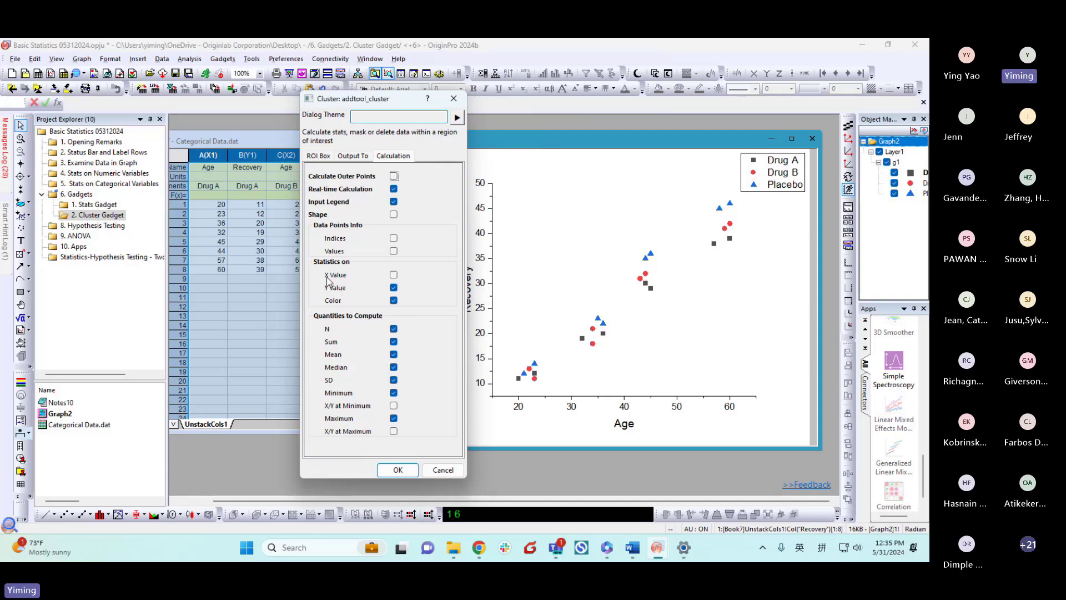
{"action": "left_click", "coordinate": [393, 275]}
{"action": "left_click_drag", "start_coordinate": [387, 102], "coordinate": [359, 96]}
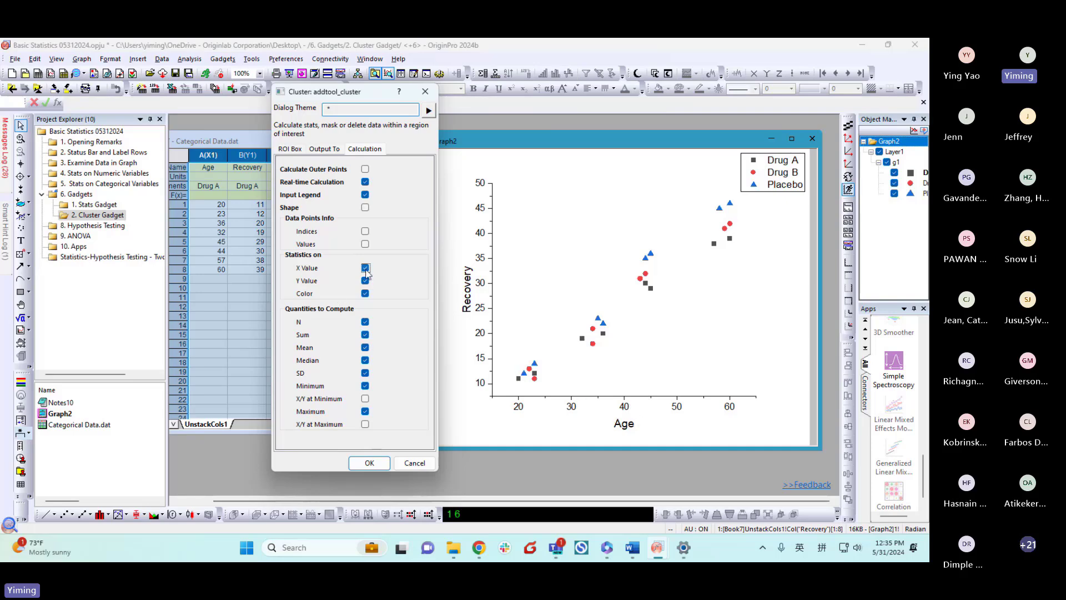
Set the Cluster gadget's ROI box shape to Circle.
{"action": "left_click", "coordinate": [292, 154]}
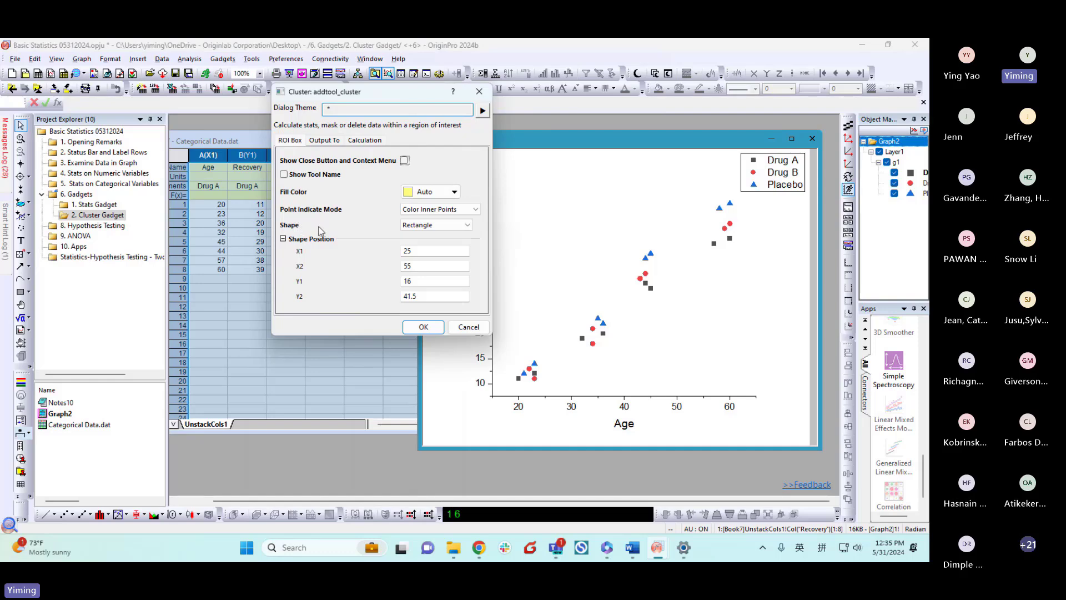
{"action": "left_click", "coordinate": [449, 229]}
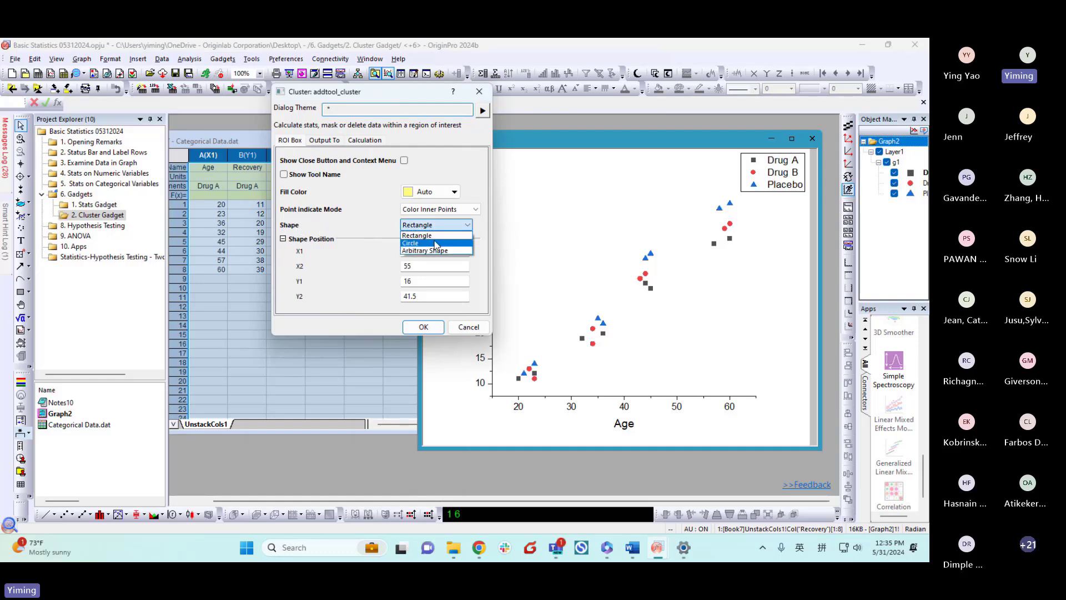
{"action": "left_click", "coordinate": [436, 244]}
{"action": "left_click", "coordinate": [433, 224]}
{"action": "left_click", "coordinate": [432, 244]}
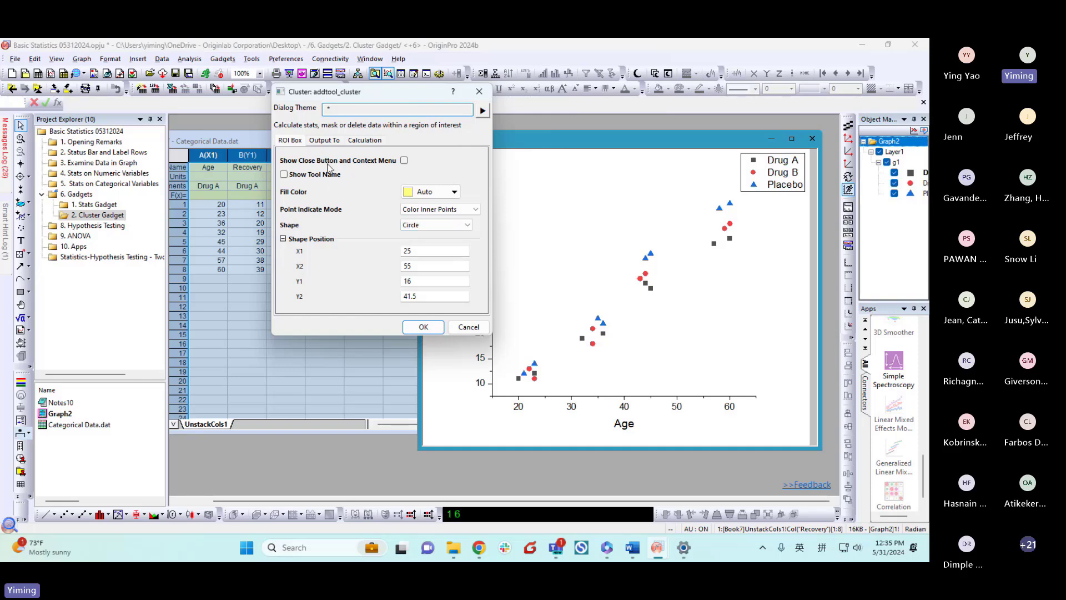
Turn off Script Window output, keep results appended to the worksheet, and apply the Cluster gadget to the scatter plot.
{"action": "left_click", "coordinate": [325, 140]}
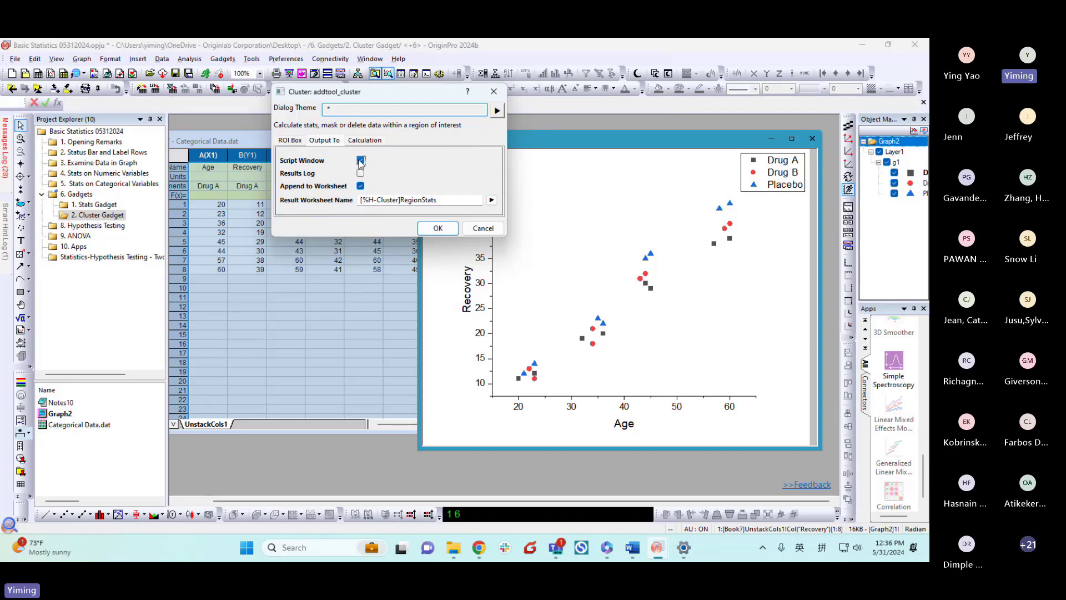
{"action": "left_click", "coordinate": [360, 161]}
{"action": "left_click_drag", "start_coordinate": [407, 97], "coordinate": [361, 142]}
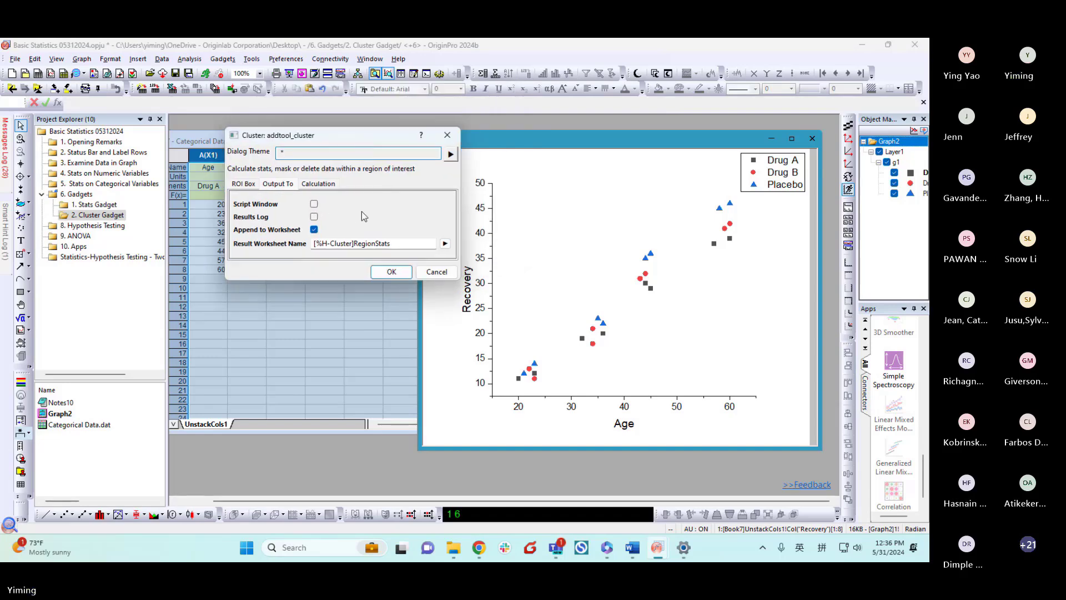
{"action": "left_click", "coordinate": [390, 272]}
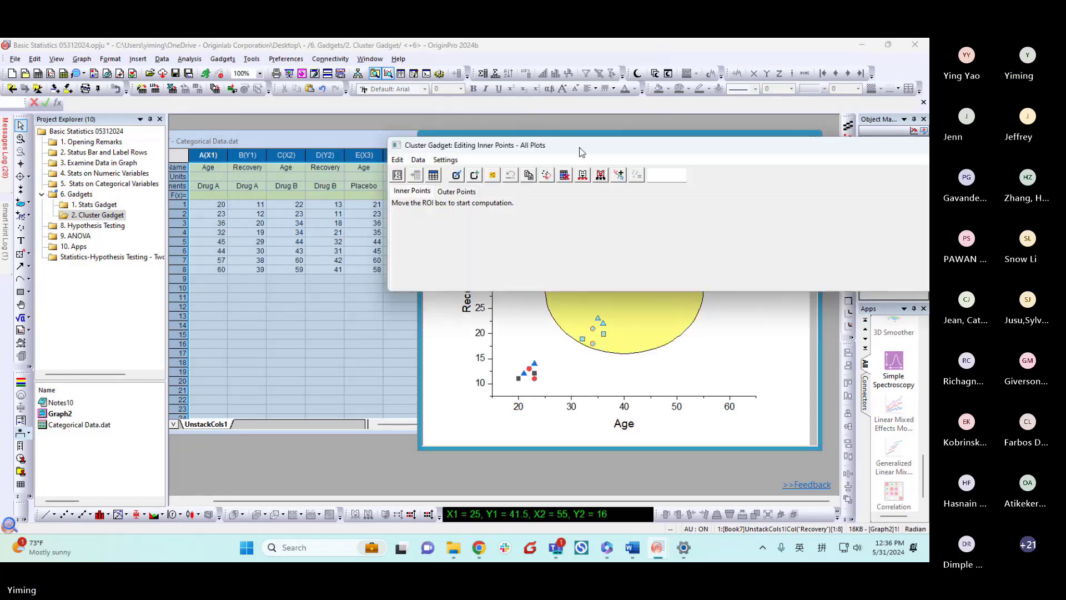
Shrink the Cluster Gadget window and move it and Graph2 apart so the circular ROI and the data points are uncovered.
{"action": "left_click_drag", "start_coordinate": [582, 151], "coordinate": [449, 131]}
{"action": "left_click_drag", "start_coordinate": [868, 270], "coordinate": [544, 192]}
{"action": "left_click_drag", "start_coordinate": [400, 124], "coordinate": [338, 128]}
{"action": "left_click", "coordinate": [614, 148]}
{"action": "left_click_drag", "start_coordinate": [614, 148], "coordinate": [649, 187]}
Move the circular ROI to the youngest cluster near age 20 and shrink it to about 9 by 11.6 axis units around its points.
{"action": "left_click_drag", "start_coordinate": [657, 305], "coordinate": [606, 355]}
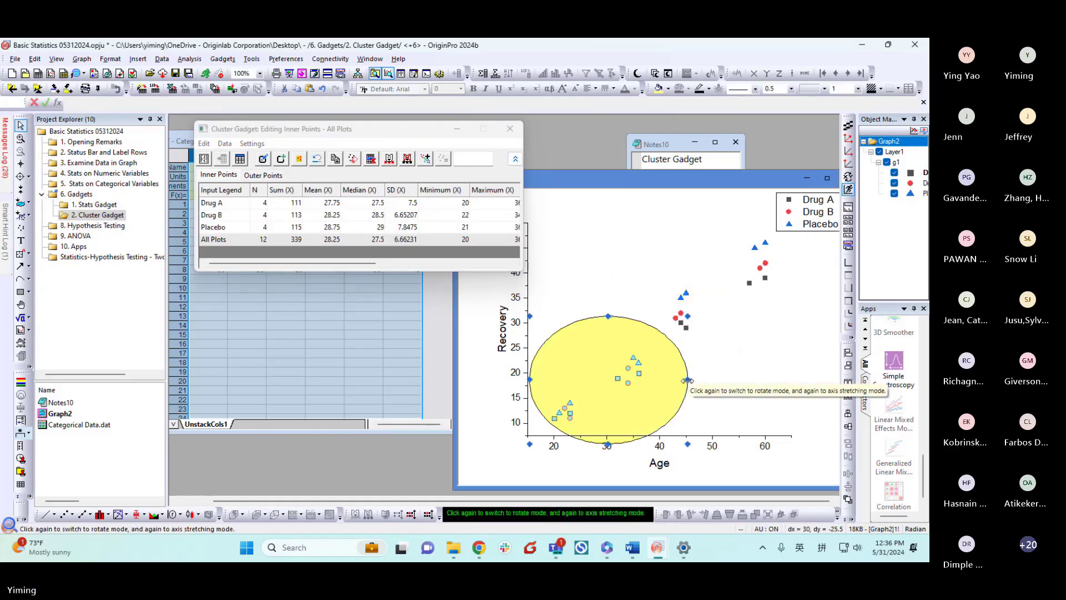
{"action": "left_click_drag", "start_coordinate": [688, 379], "coordinate": [605, 388]}
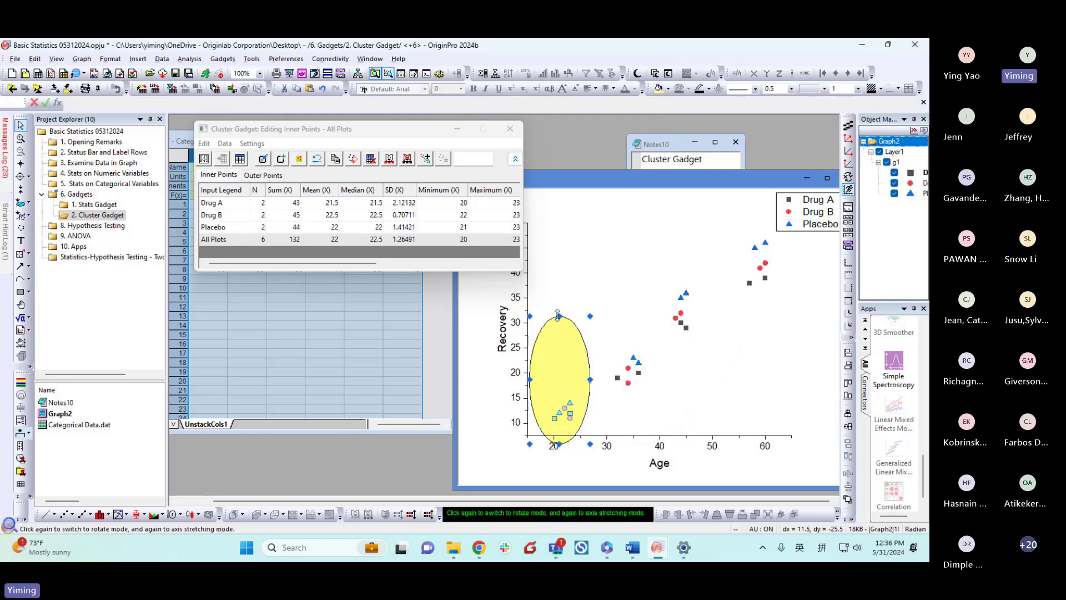
{"action": "left_click_drag", "start_coordinate": [559, 316], "coordinate": [542, 414]}
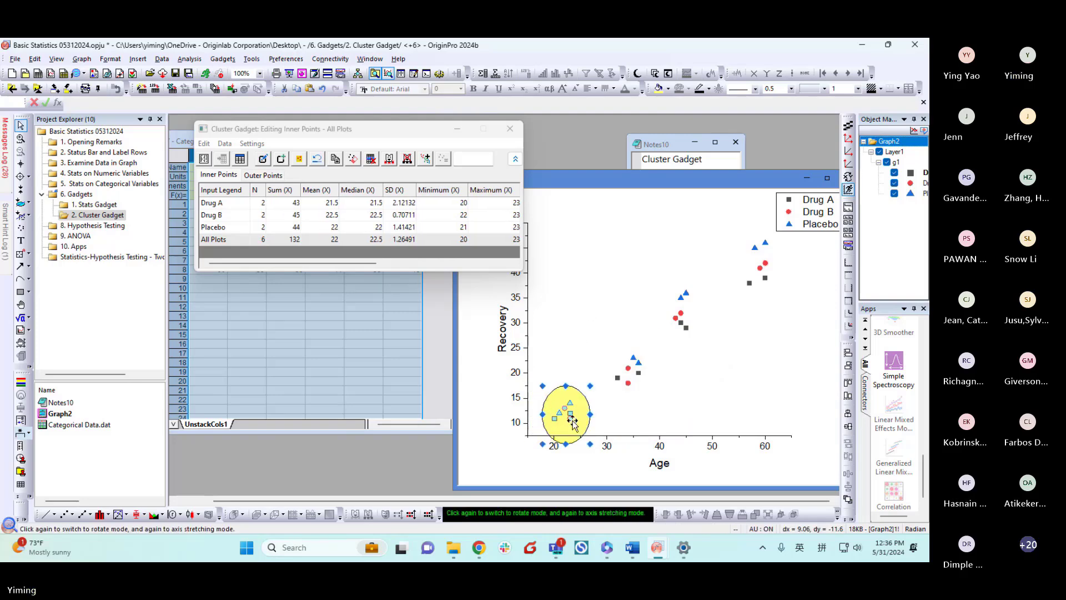
{"action": "left_click", "coordinate": [568, 420]}
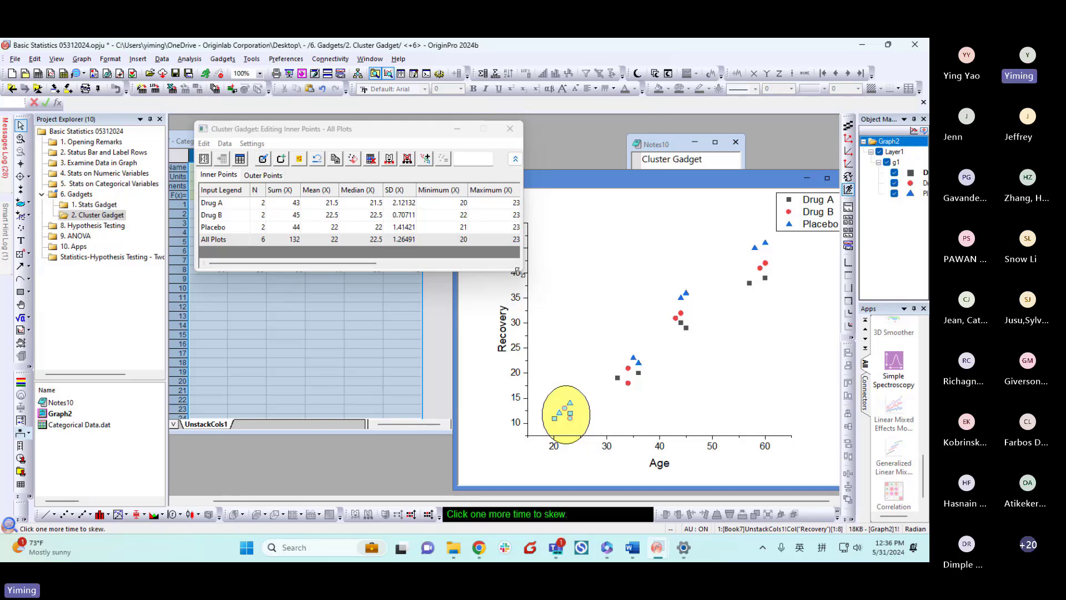
Widen the Cluster Gadget window, output the youngest cluster's statistics to the report worksheet and go to that worksheet.
{"action": "left_click_drag", "start_coordinate": [522, 270], "coordinate": [611, 266]}
{"action": "left_click_drag", "start_coordinate": [492, 131], "coordinate": [662, 109]}
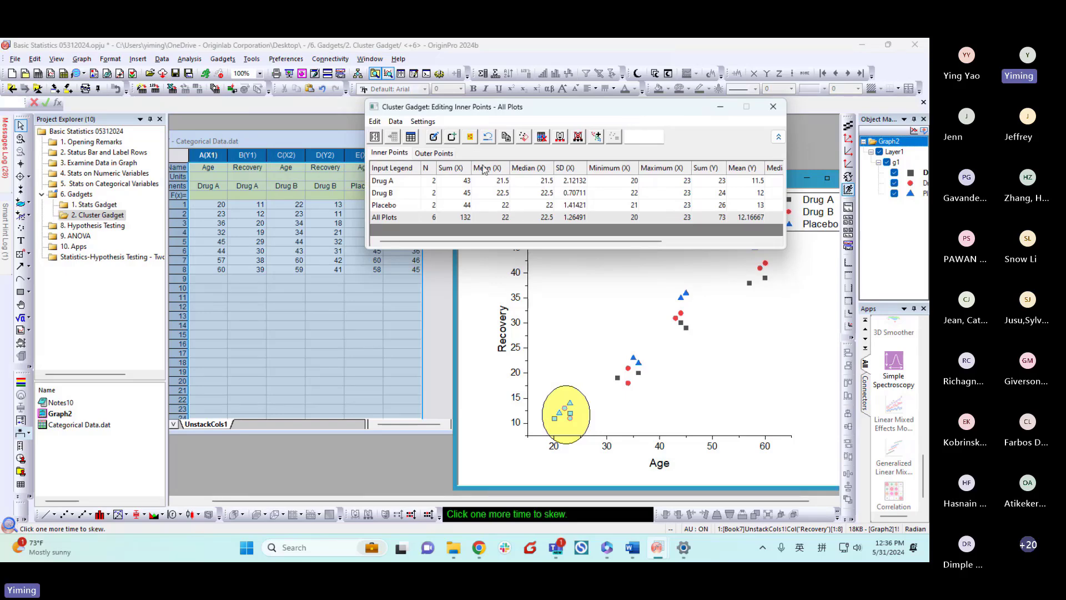
{"action": "left_click", "coordinate": [375, 138]}
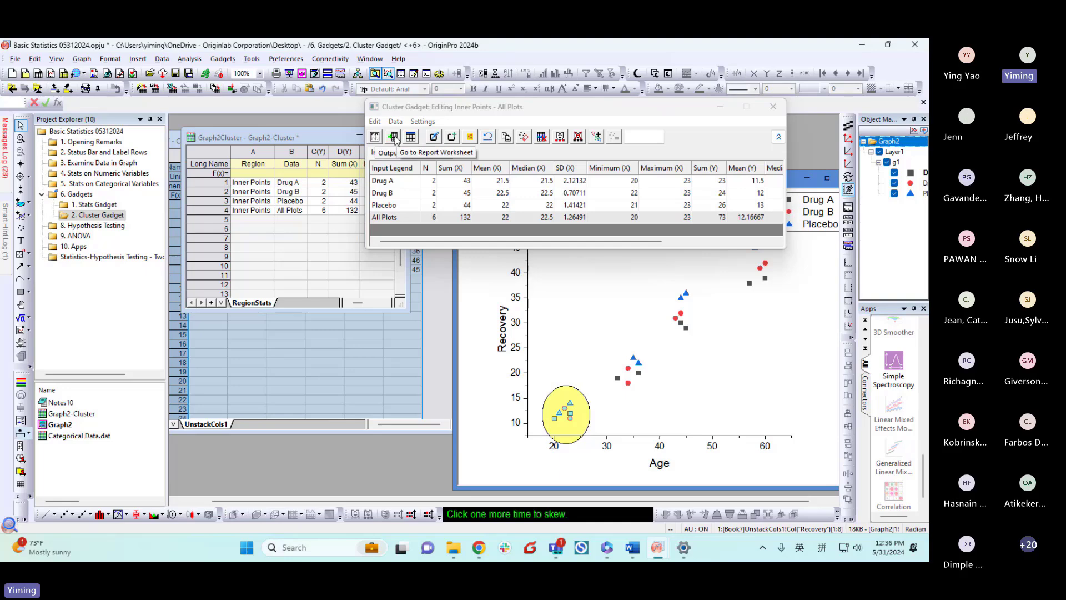
{"action": "left_click", "coordinate": [393, 137]}
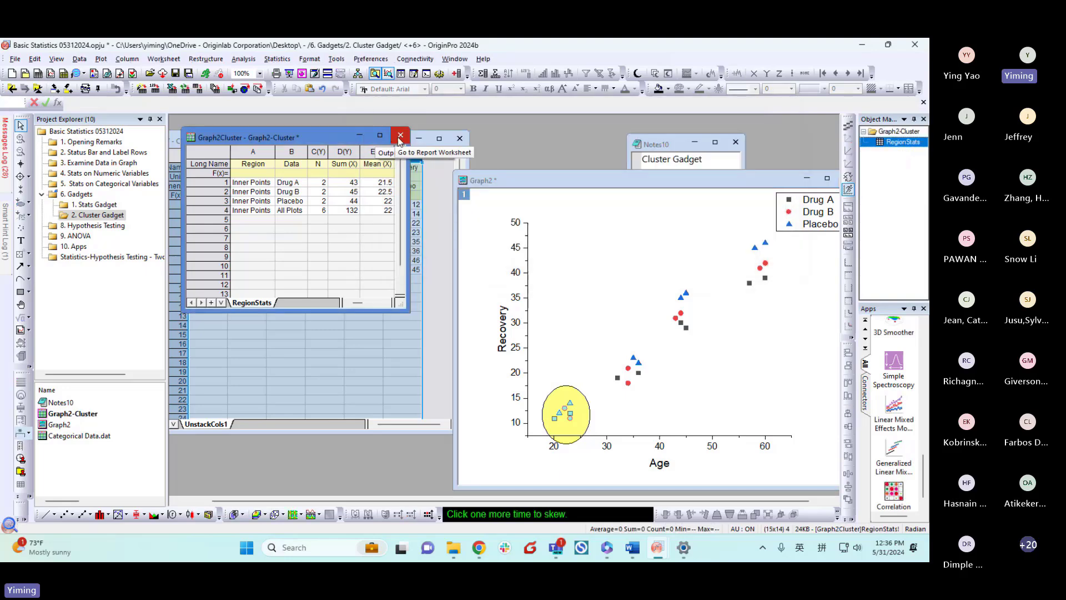
Widen the Graph2-Cluster report to view all statistics columns, then resize it to fit beside Graph2.
{"action": "left_click_drag", "start_coordinate": [331, 140], "coordinate": [319, 135]}
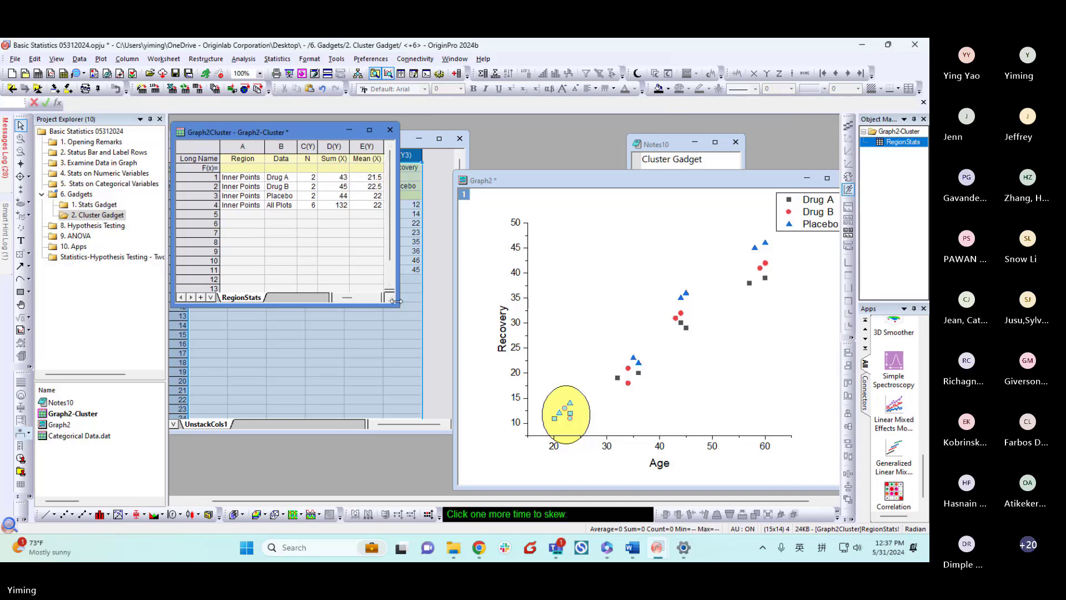
{"action": "left_click_drag", "start_coordinate": [397, 303], "coordinate": [822, 246]}
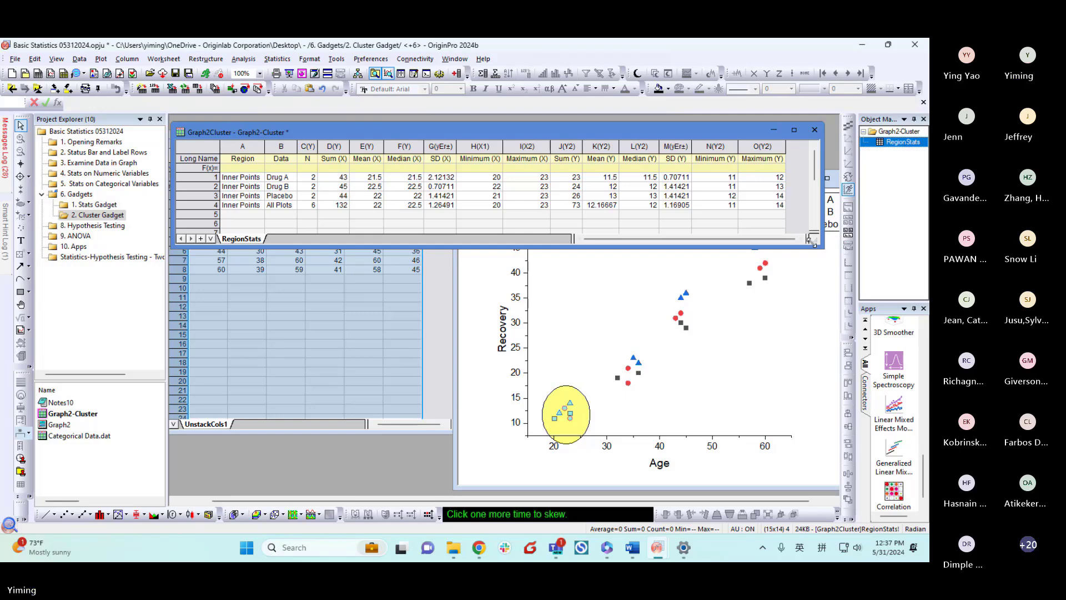
{"action": "left_click_drag", "start_coordinate": [820, 245], "coordinate": [454, 430]}
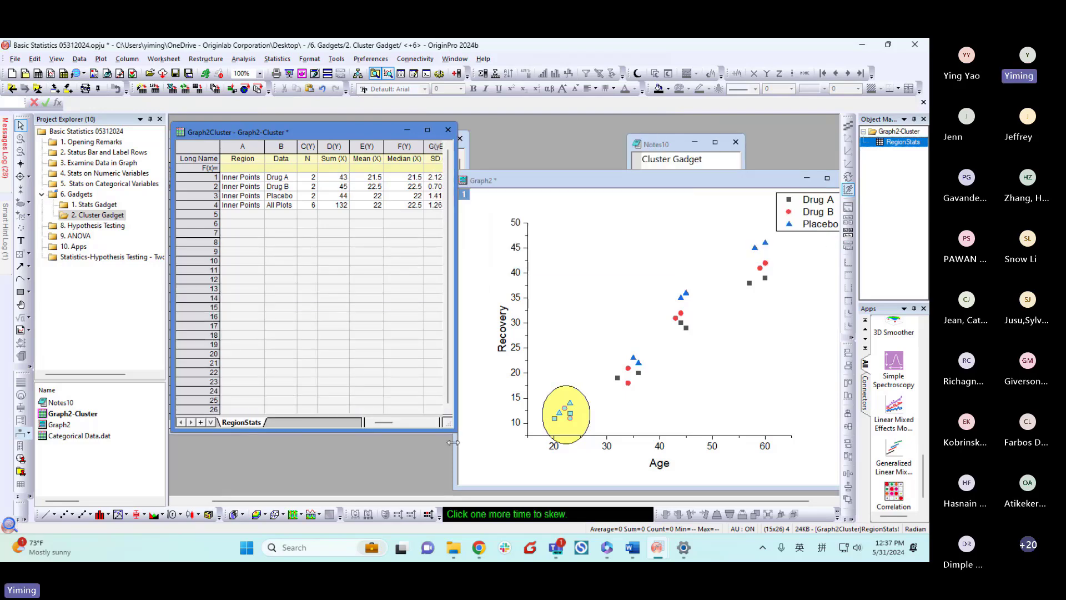
Move Graph2's circular ROI onto the second cluster near age 34 and append its statistics to the report worksheet.
{"action": "left_click_drag", "start_coordinate": [634, 177], "coordinate": [635, 154]}
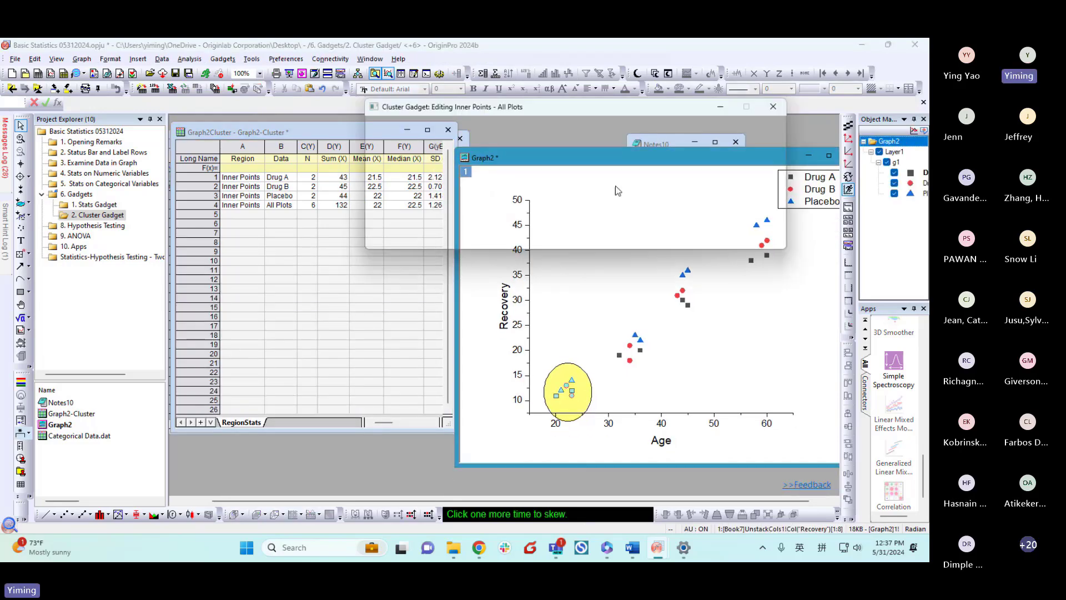
{"action": "left_click_drag", "start_coordinate": [568, 372], "coordinate": [625, 336]}
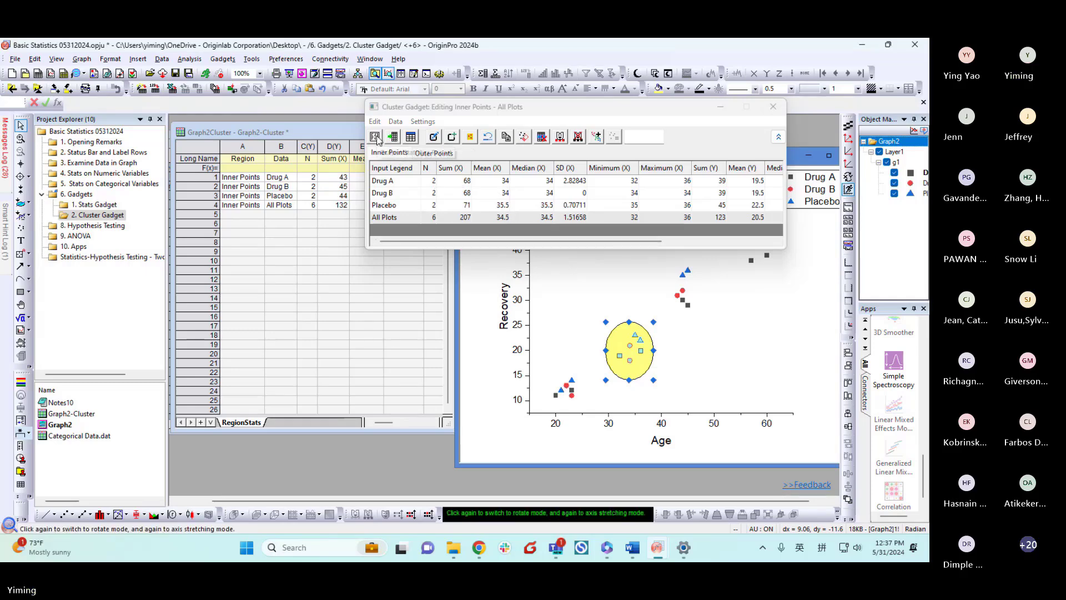
{"action": "left_click", "coordinate": [393, 137]}
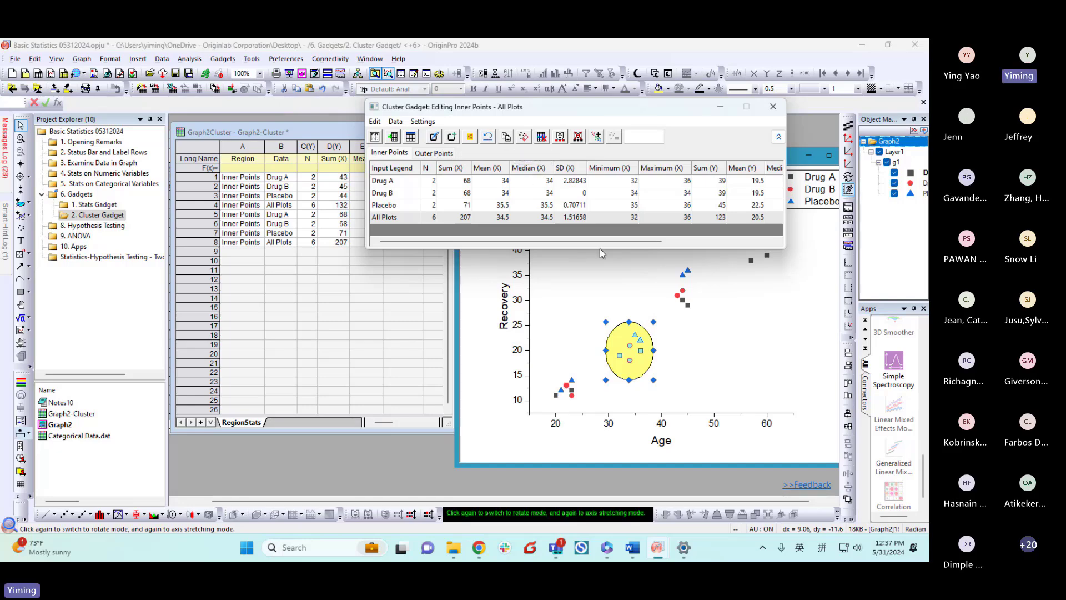
Return the ROI to the youngest cluster near age 20 and assign its points to category 1 of Group.
{"action": "left_click_drag", "start_coordinate": [619, 338], "coordinate": [552, 380]}
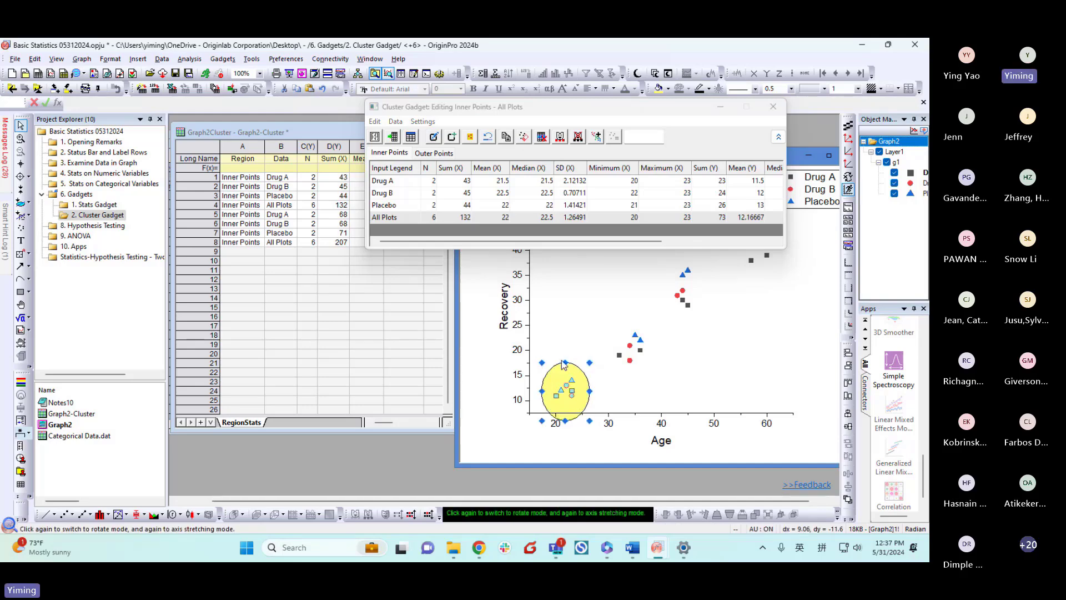
{"action": "left_click", "coordinate": [597, 137]}
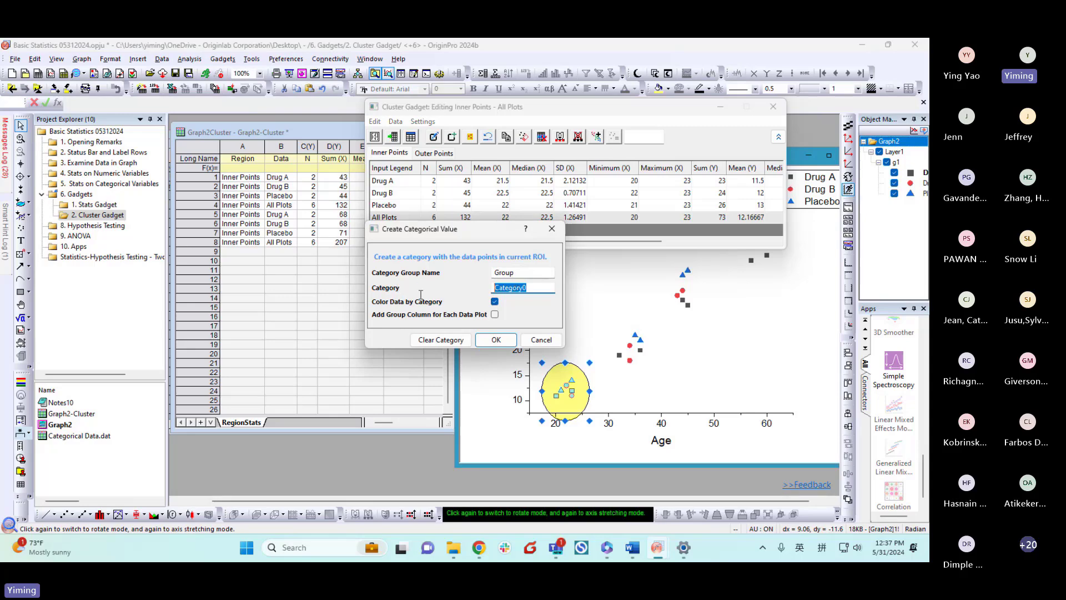
{"action": "type", "text": "1"}
{"action": "left_click", "coordinate": [492, 340]}
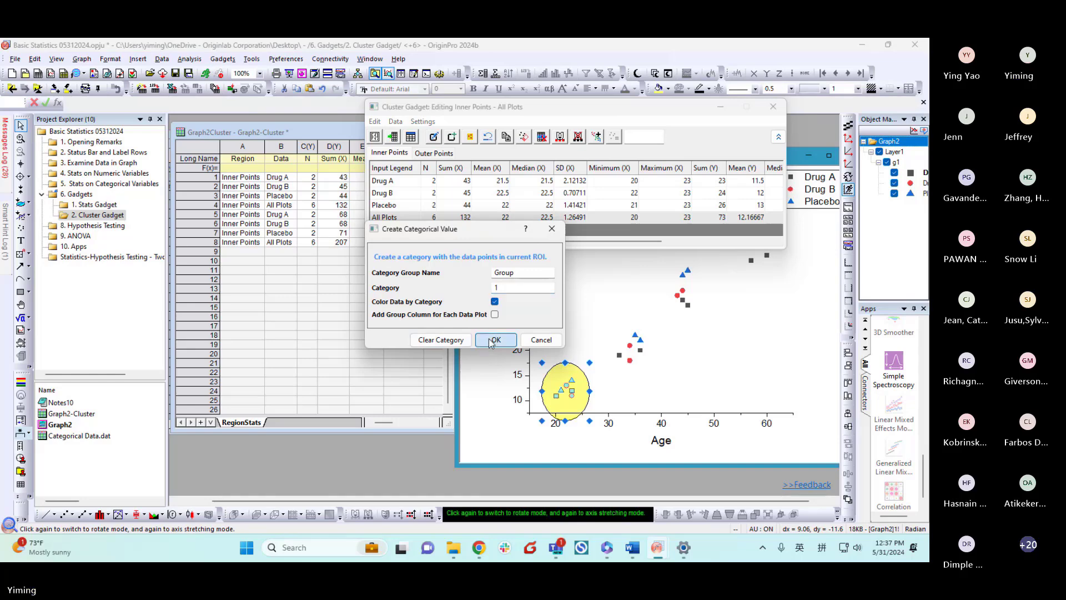
Move the ROI to the second cluster near age 34 and assign its points to category 2 of Group.
{"action": "left_click_drag", "start_coordinate": [569, 375], "coordinate": [635, 333]}
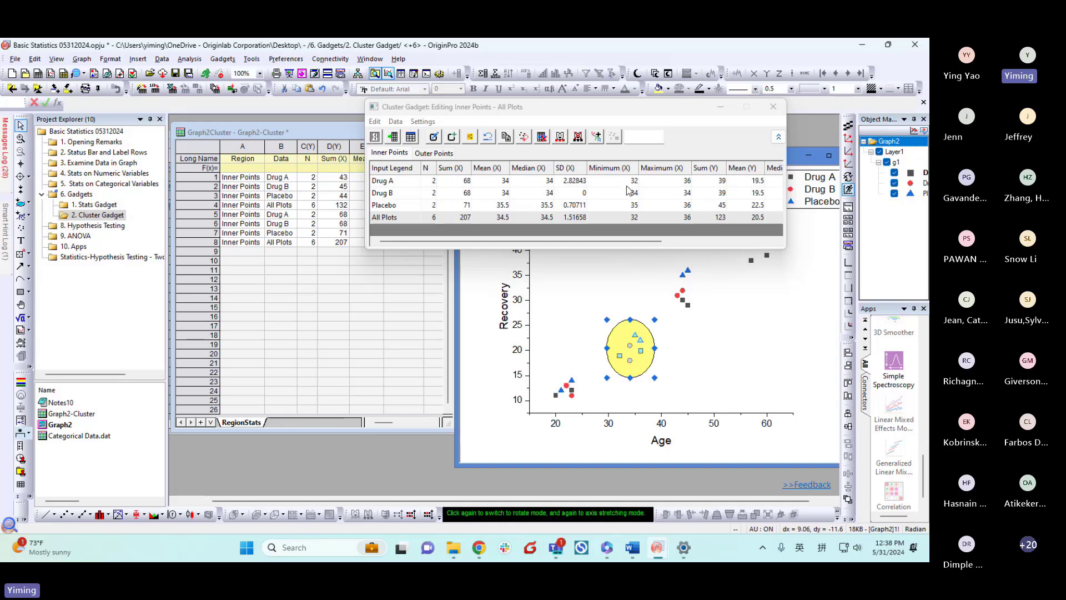
{"action": "left_click", "coordinate": [596, 137]}
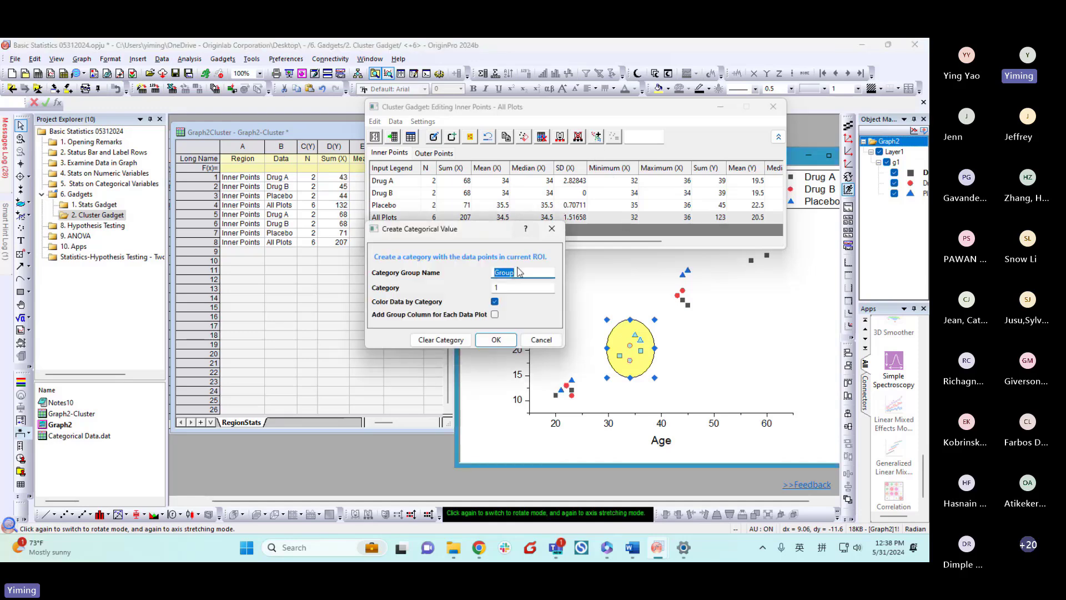
{"action": "left_click", "coordinate": [516, 288]}
{"action": "left_click", "coordinate": [496, 340]}
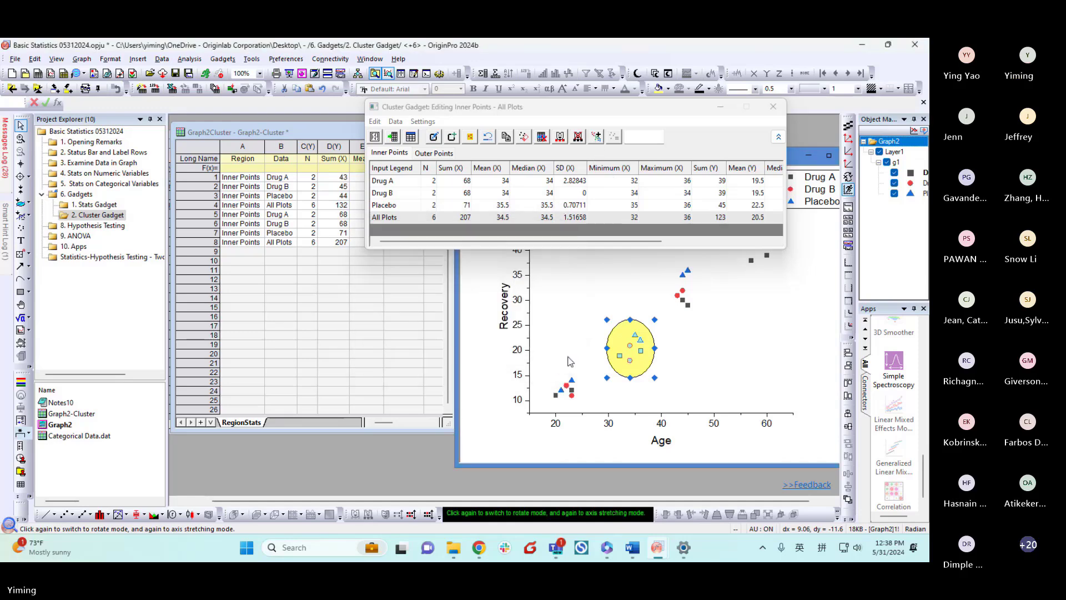
Move the ROI to the third cluster near age 44 and assign its points to category 3 of Group.
{"action": "left_click_drag", "start_coordinate": [618, 340], "coordinate": [674, 283]}
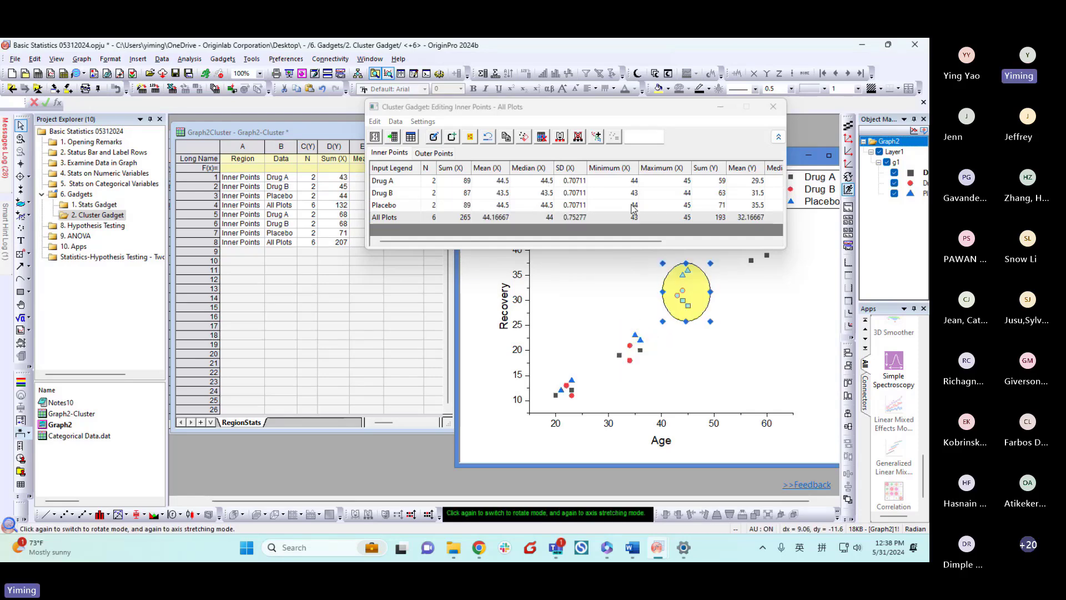
{"action": "left_click", "coordinate": [596, 137]}
{"action": "left_click", "coordinate": [506, 289]}
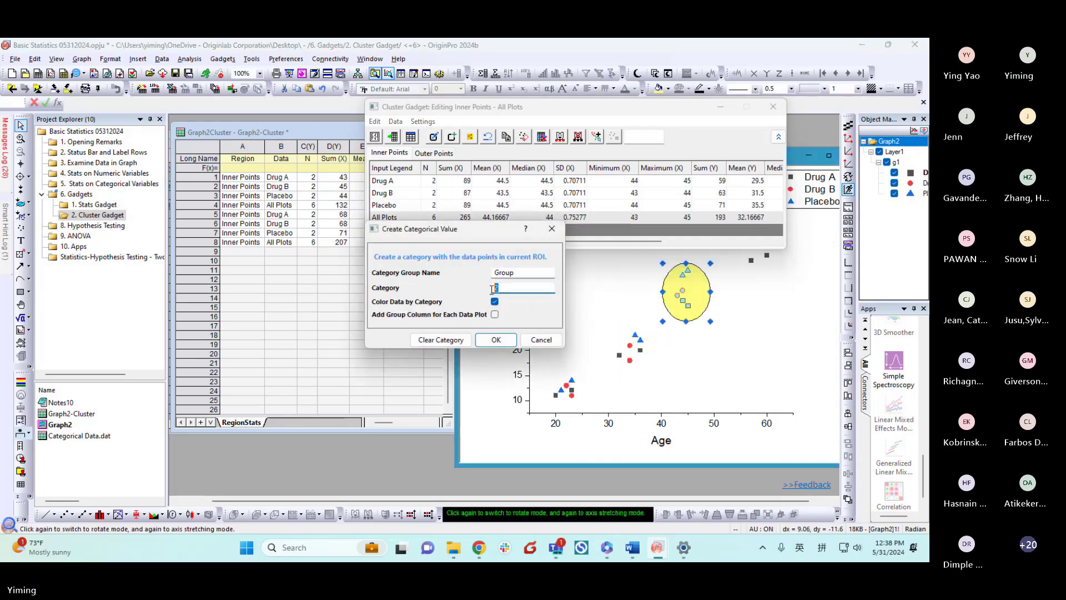
{"action": "type", "text": "3"}
{"action": "left_click", "coordinate": [496, 340]}
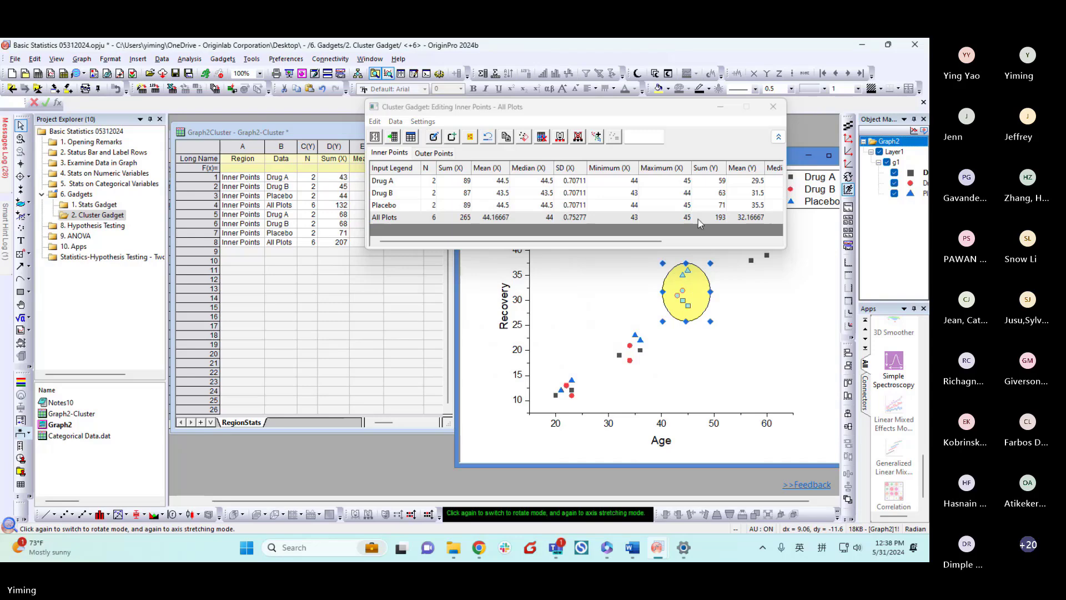
Uncover the oldest cluster near age 60, move the ROI onto it and assign its points to category 4 of Group.
{"action": "left_click_drag", "start_coordinate": [676, 108], "coordinate": [547, 132]}
{"action": "left_click_drag", "start_coordinate": [697, 285], "coordinate": [769, 236]}
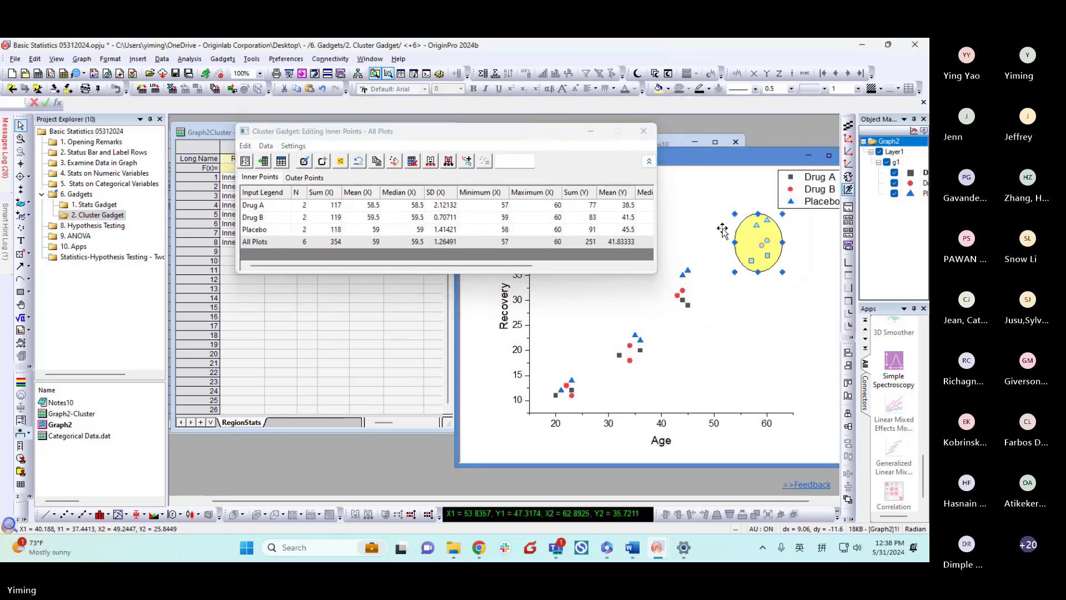
{"action": "left_click", "coordinate": [467, 161]}
{"action": "key", "text": "Tab"}
{"action": "type", "text": "4"}
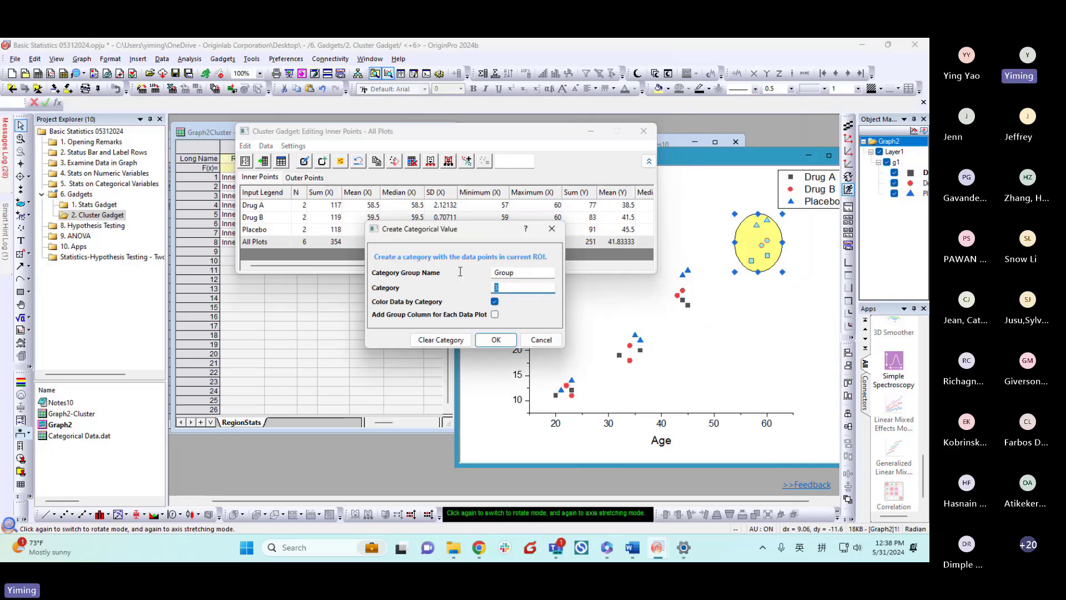
{"action": "left_click", "coordinate": [496, 339]}
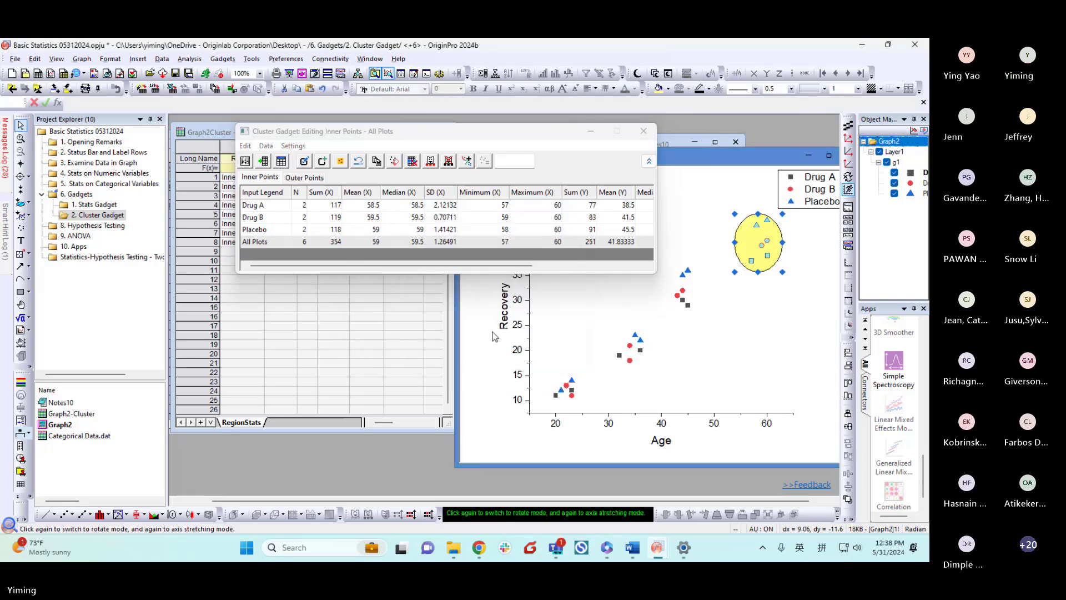
Uncover and widen the Categorical Data workbook to show its three Group columns, then reactivate Graph2's ROI.
{"action": "left_click_drag", "start_coordinate": [474, 128], "coordinate": [460, 243]}
{"action": "left_click_drag", "start_coordinate": [382, 129], "coordinate": [387, 238]}
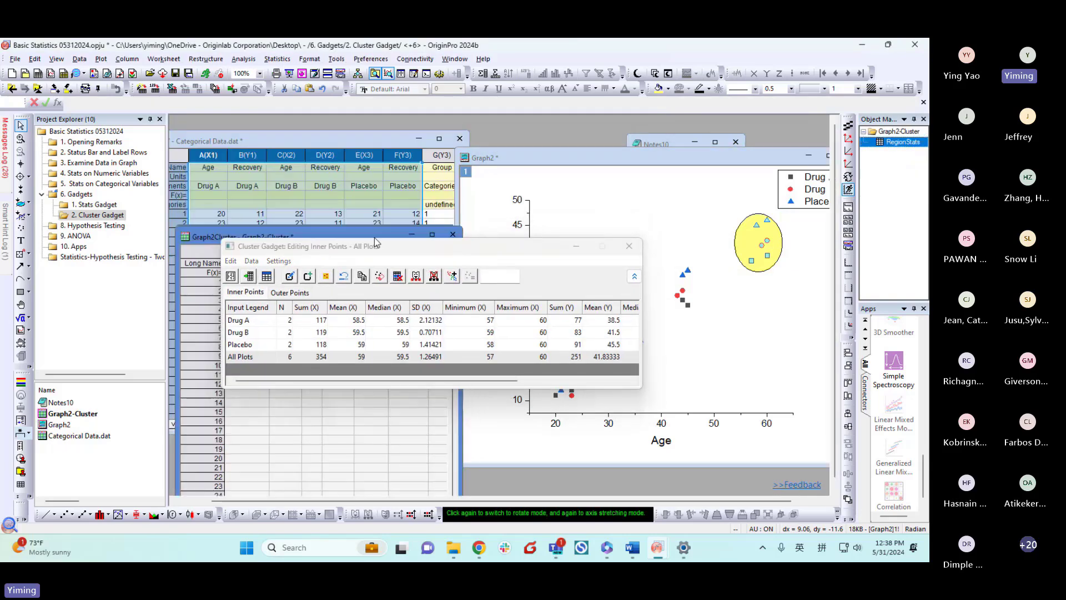
{"action": "left_click", "coordinate": [360, 141]}
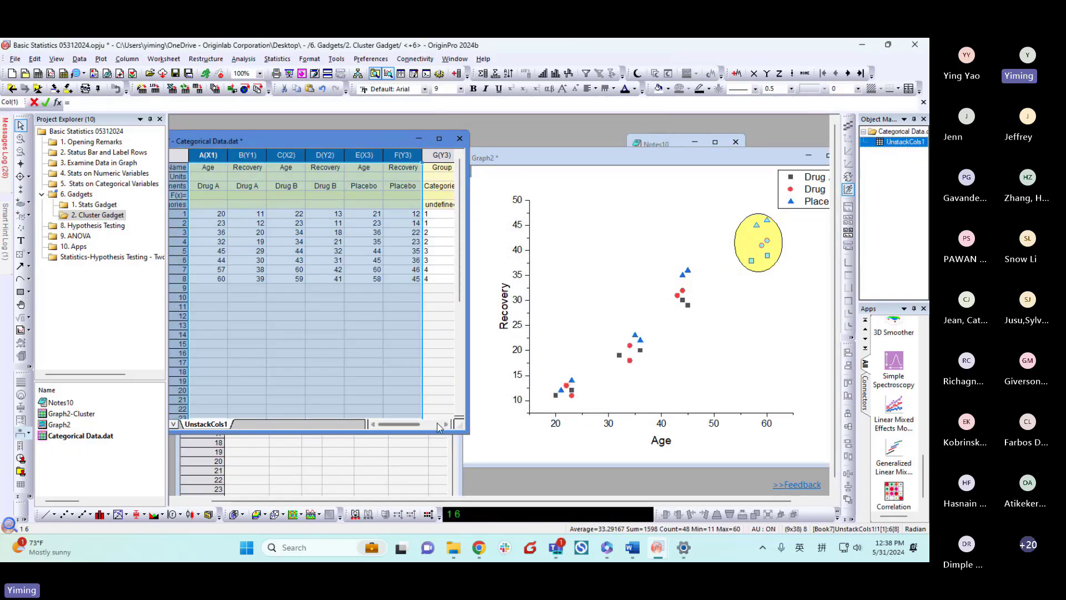
{"action": "left_click_drag", "start_coordinate": [470, 440], "coordinate": [584, 358]}
{"action": "left_click", "coordinate": [549, 270]}
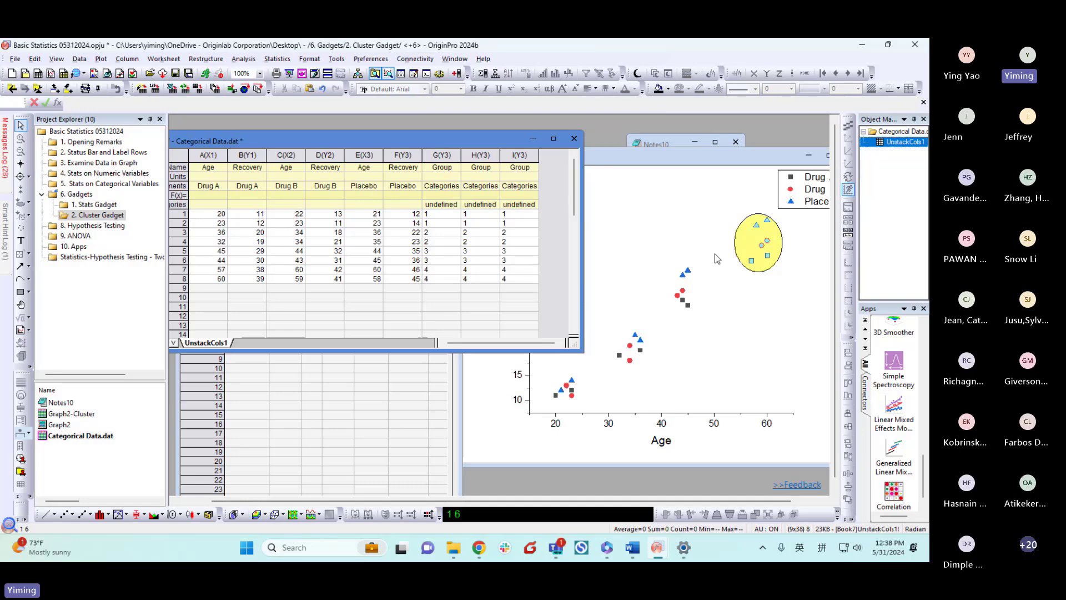
{"action": "left_click", "coordinate": [747, 246]}
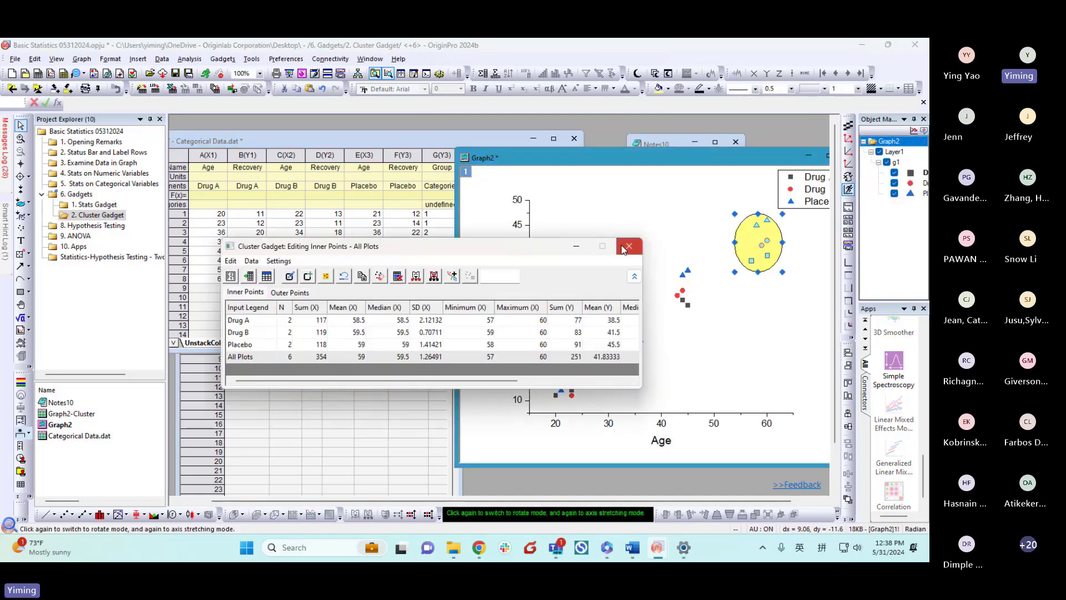
Close the Cluster gadget, colour Graph2's symbols by points indexed to Col(G) "Group", and reposition the graph so it is fully visible.
{"action": "left_click", "coordinate": [629, 245]}
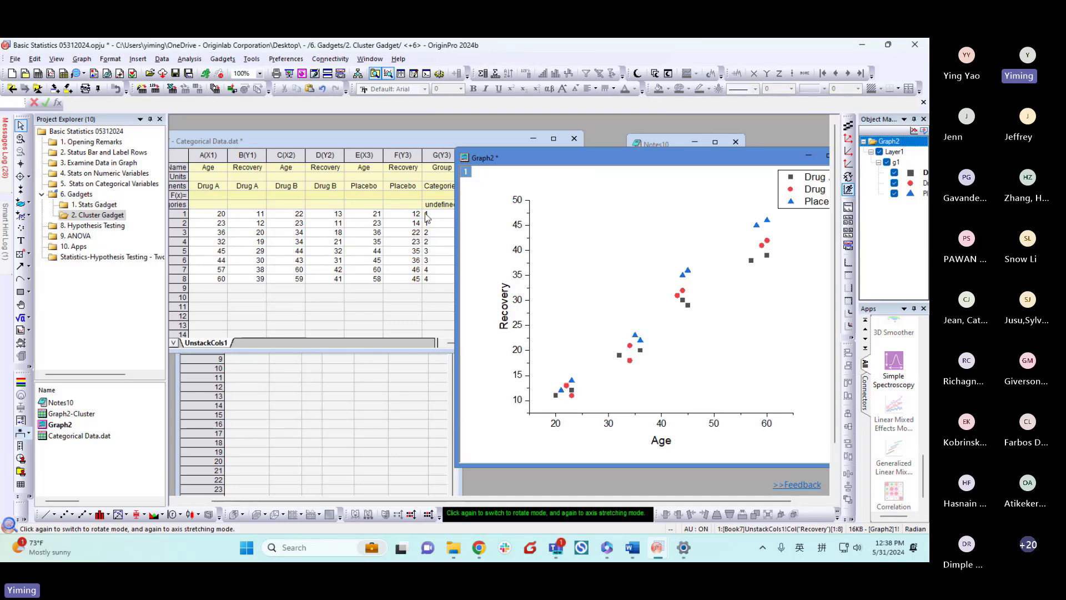
{"action": "left_click", "coordinate": [564, 391]}
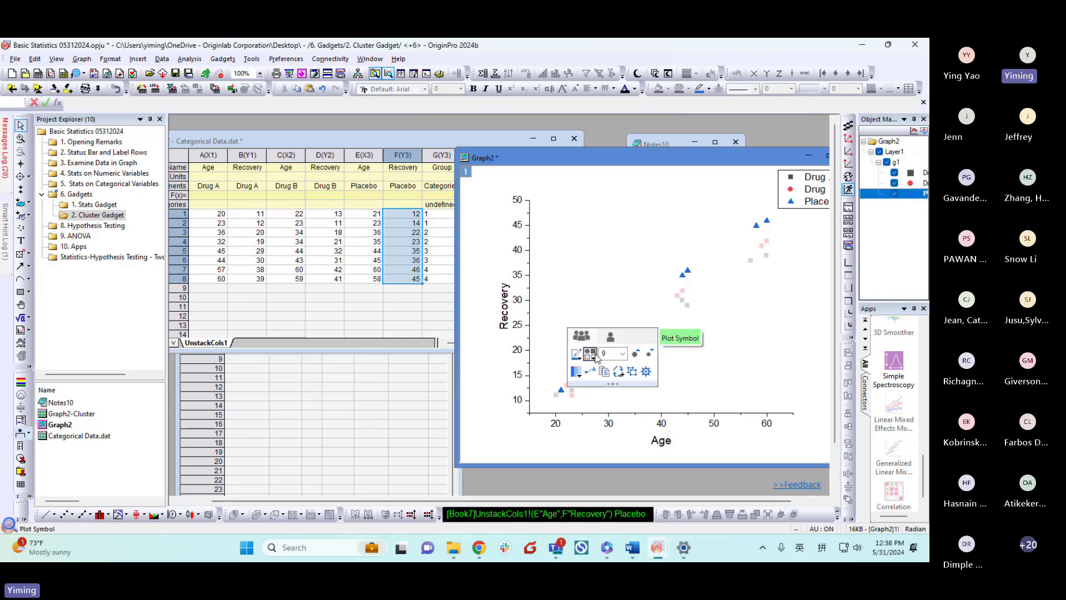
{"action": "left_click", "coordinate": [593, 360]}
{"action": "left_click", "coordinate": [577, 356]}
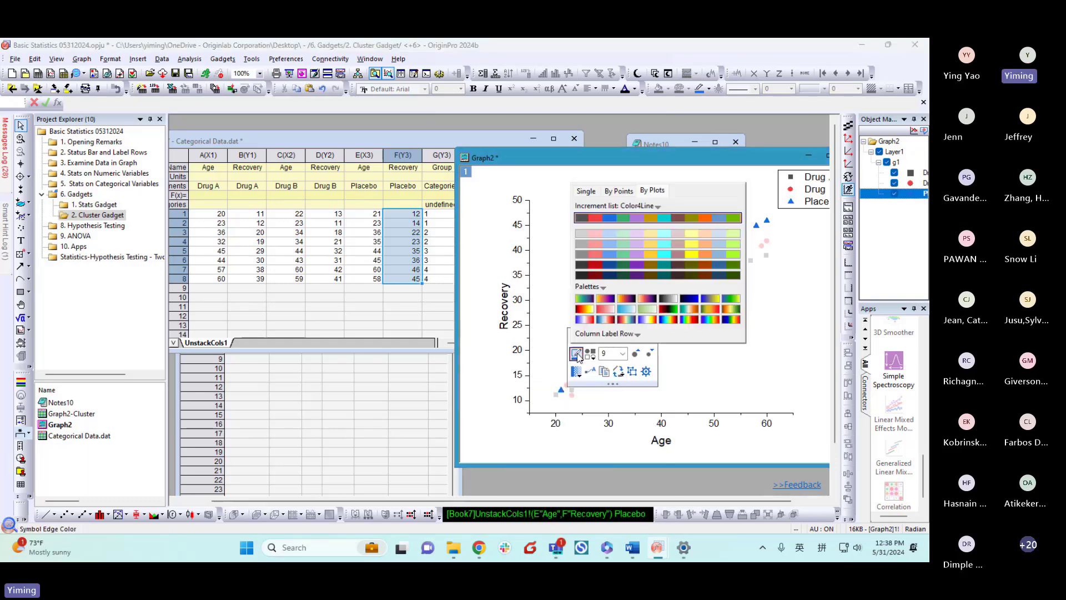
{"action": "left_click", "coordinate": [618, 190]}
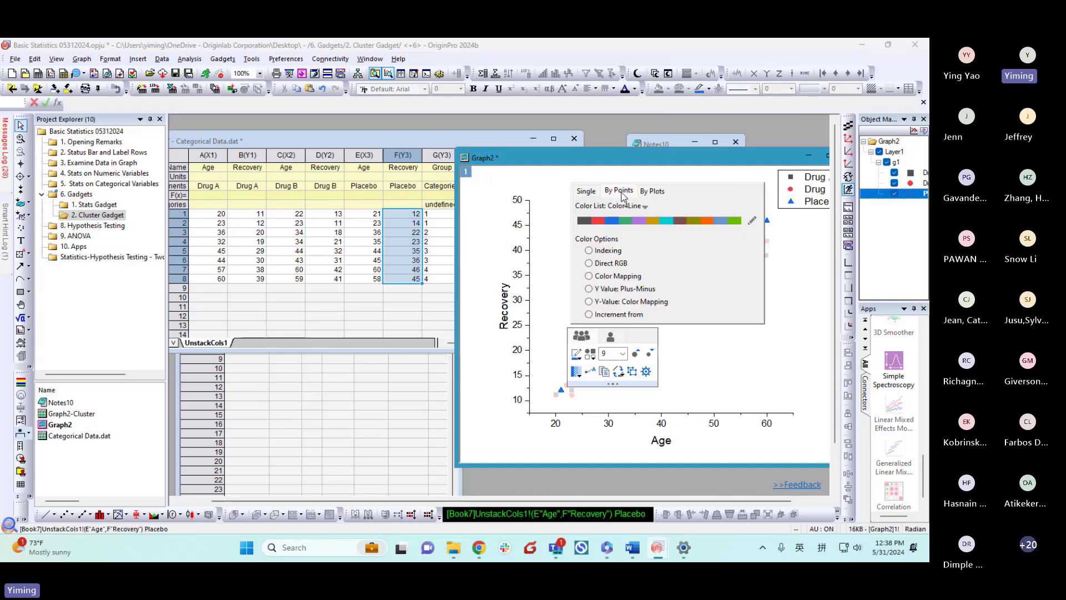
{"action": "left_click", "coordinate": [610, 252]}
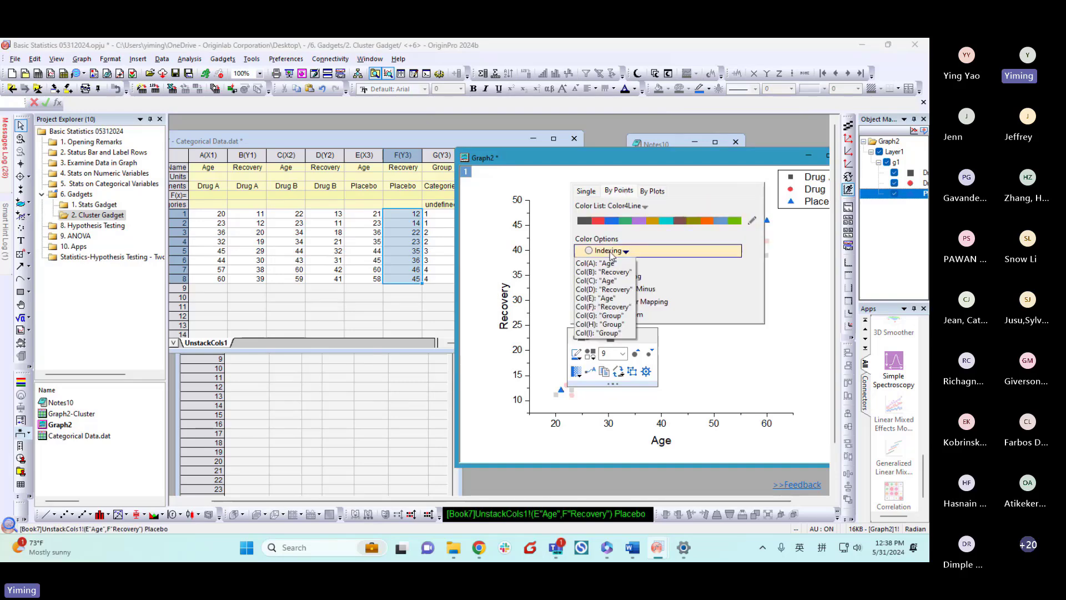
{"action": "left_click", "coordinate": [602, 316]}
{"action": "left_click", "coordinate": [565, 345]}
{"action": "left_click_drag", "start_coordinate": [656, 159], "coordinate": [582, 145]}
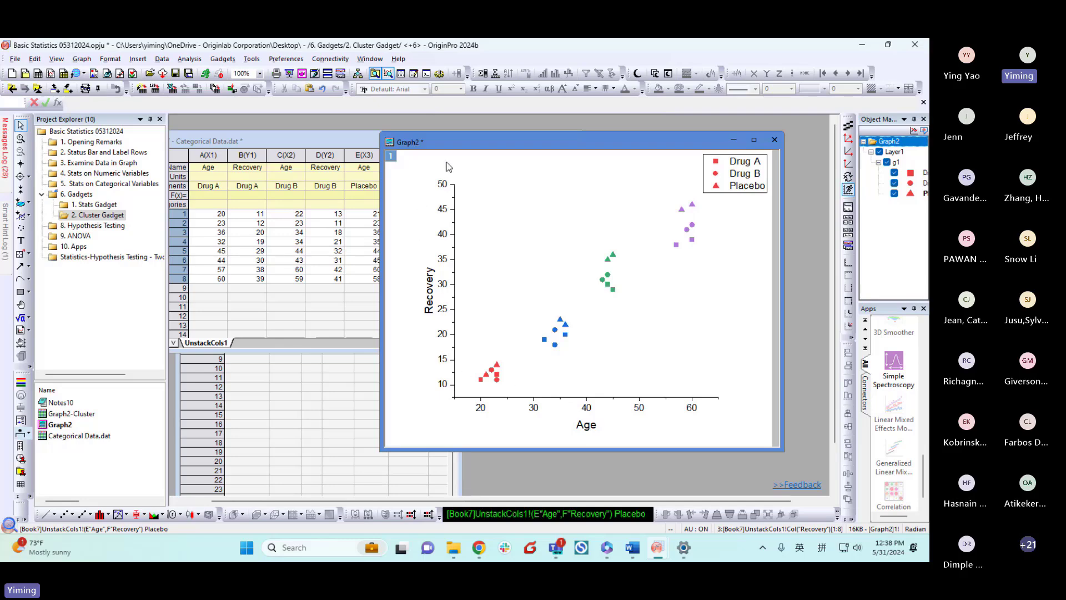
{"action": "left_click_drag", "start_coordinate": [450, 143], "coordinate": [461, 137]}
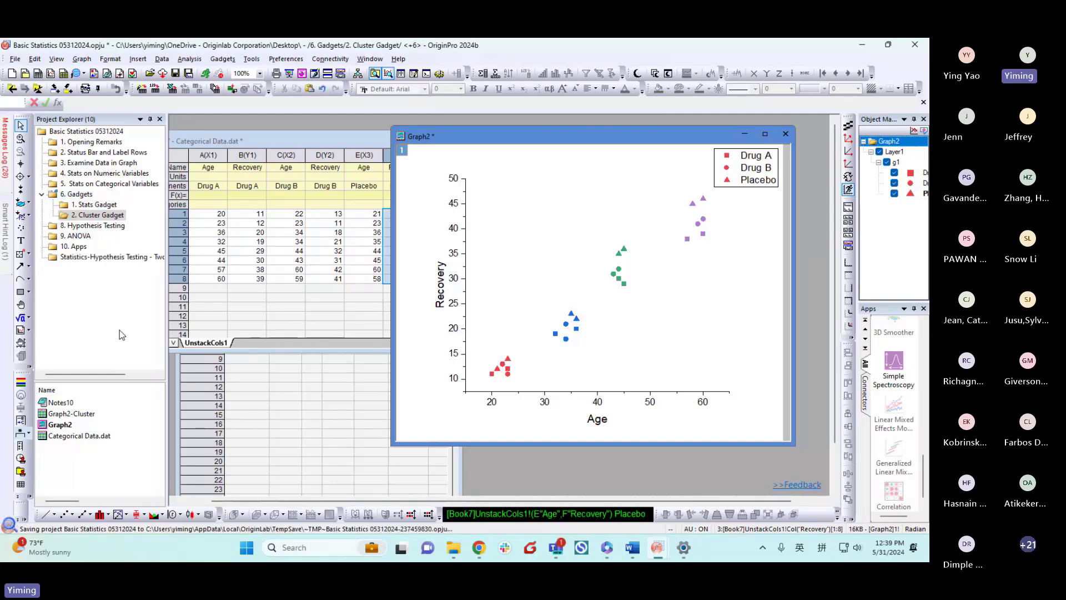
Open the 8. Hypothesis Testing folder and enlarge the timeraw workbook to show all the medicineA and medicineB data.
{"action": "left_click", "coordinate": [97, 227]}
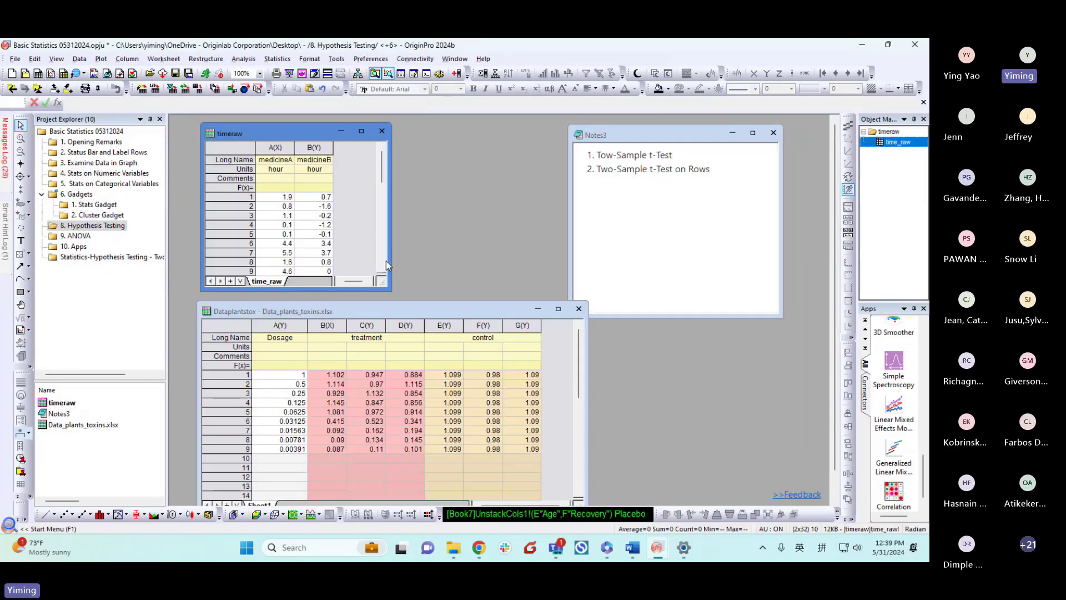
{"action": "left_click_drag", "start_coordinate": [390, 289], "coordinate": [434, 399]}
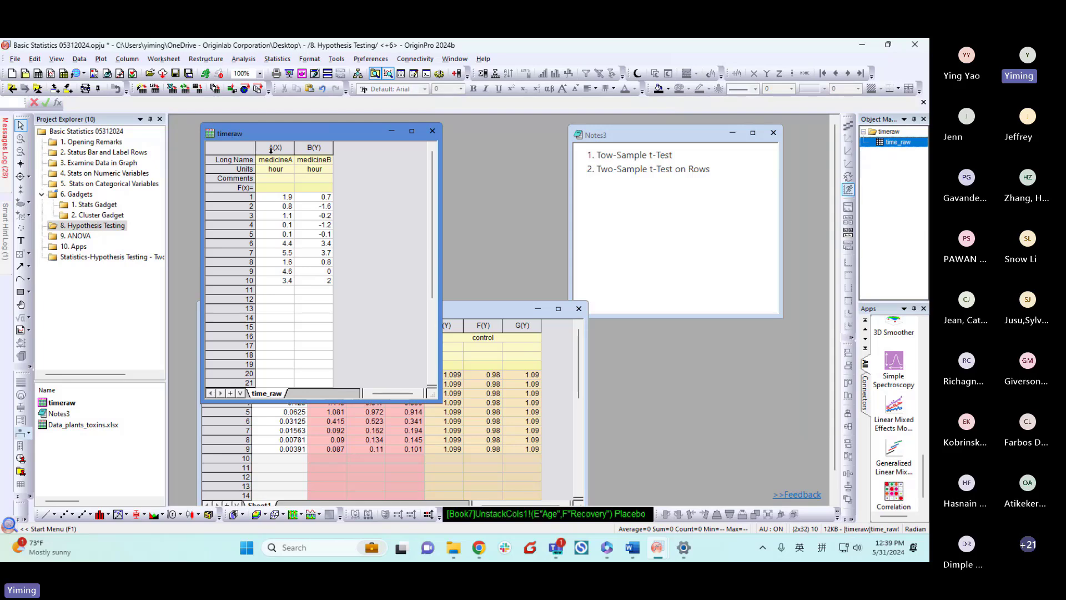
{"action": "left_click_drag", "start_coordinate": [317, 138], "coordinate": [310, 139]}
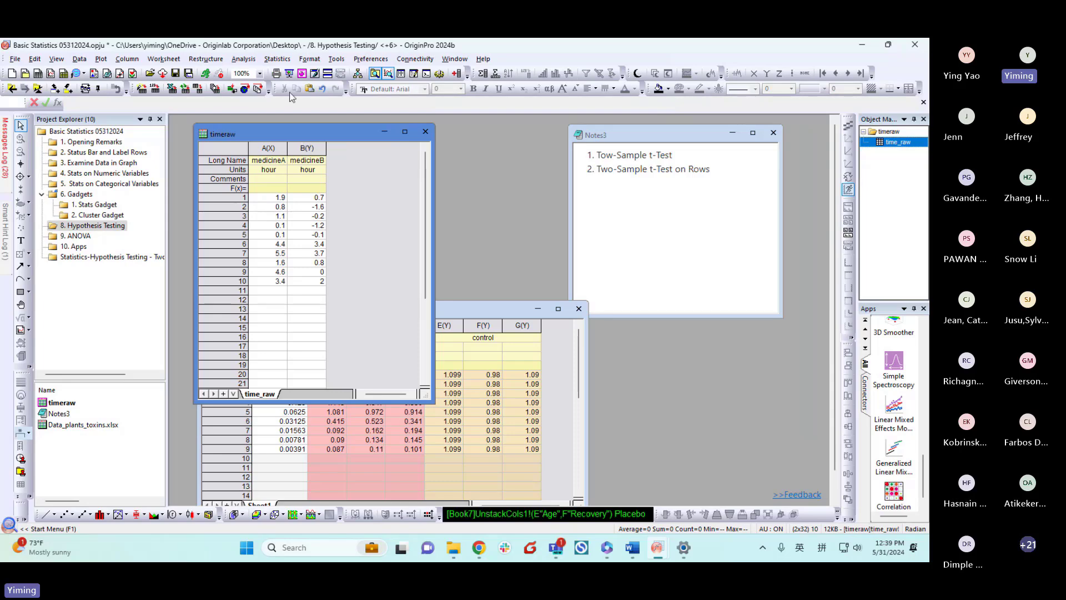
Open the Two-Sample t-Test dialog for the timeraw data and choose Raw as the input data form.
{"action": "left_click", "coordinate": [276, 59]}
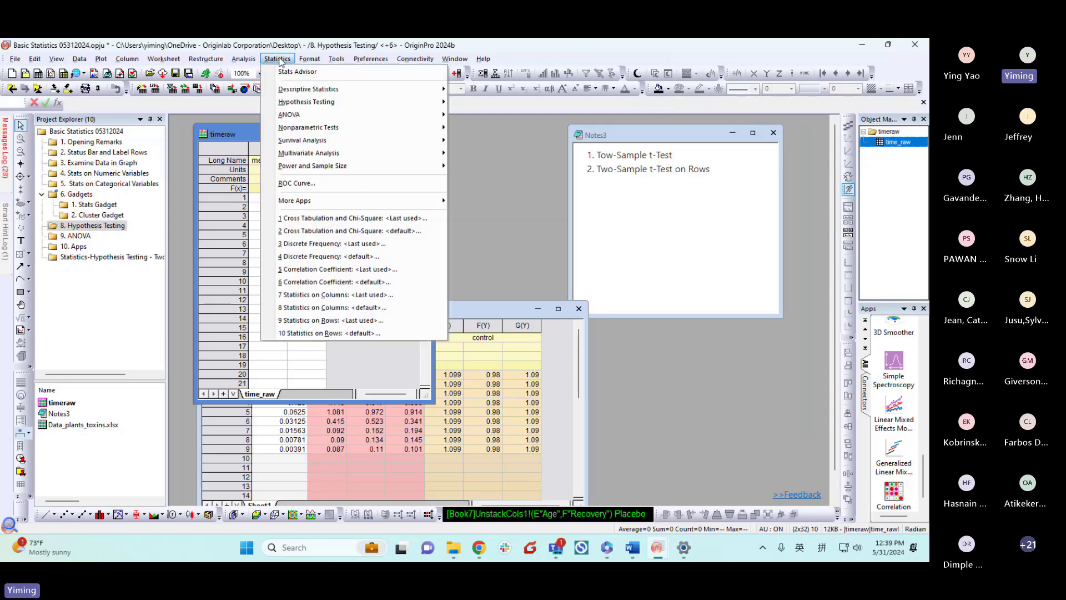
{"action": "mouse_move", "coordinate": [303, 105]}
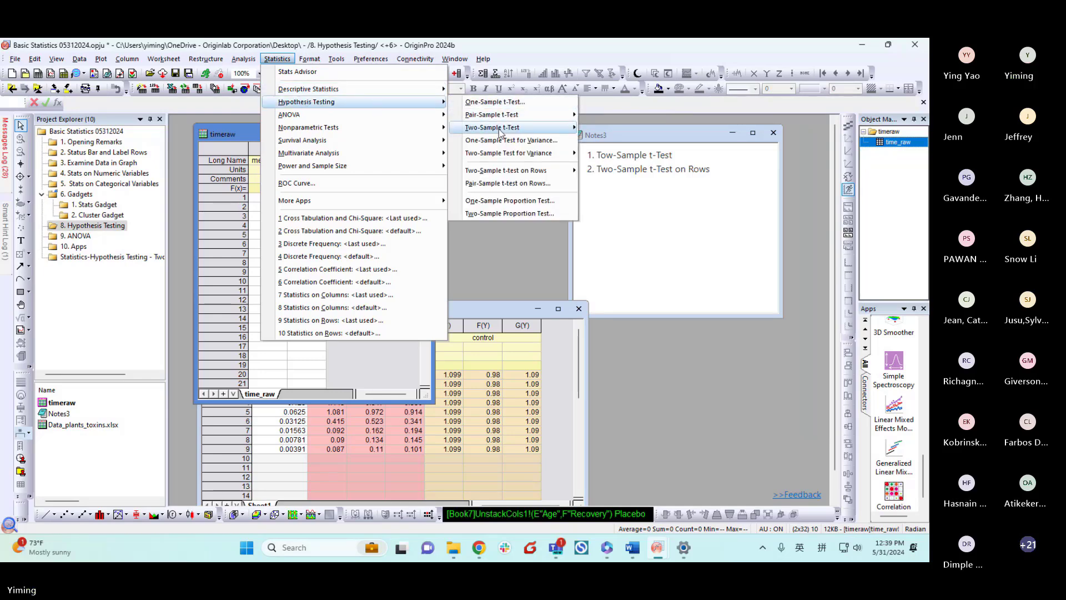
{"action": "mouse_move", "coordinate": [506, 129]}
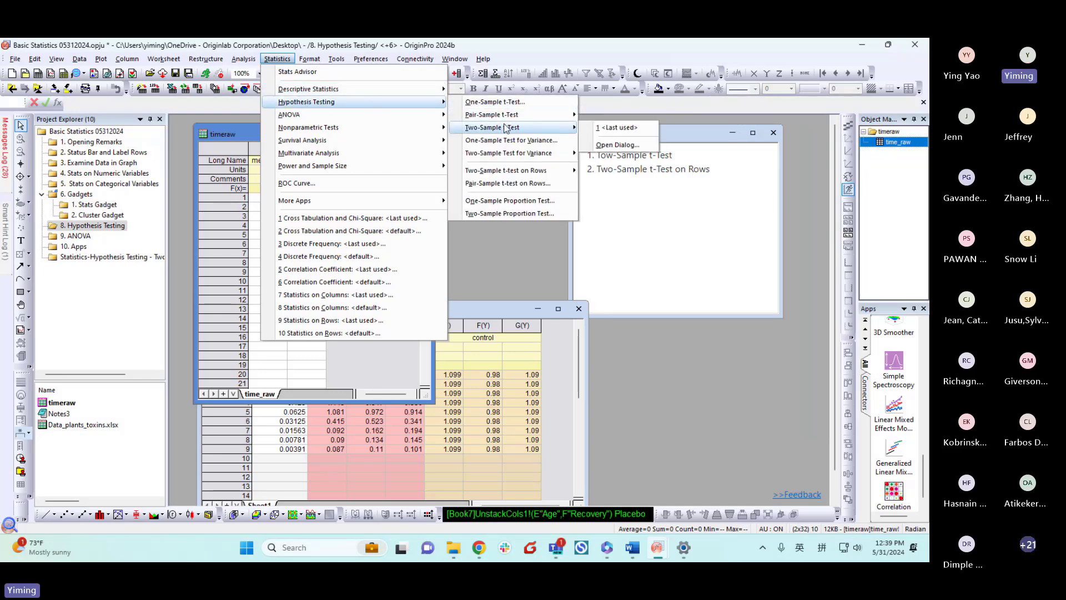
{"action": "left_click", "coordinate": [617, 145]}
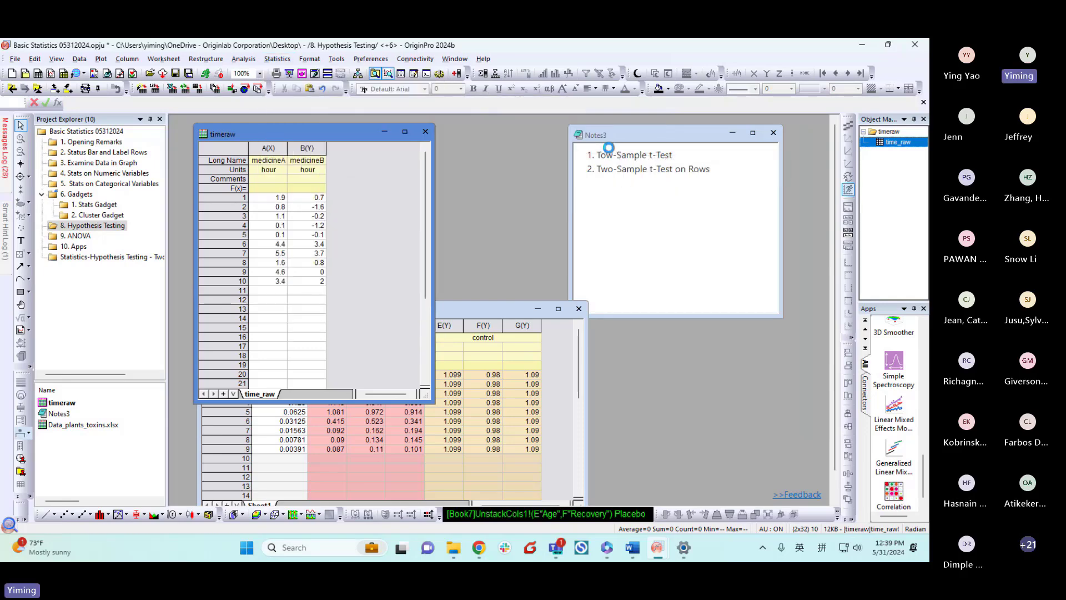
{"action": "left_click_drag", "start_coordinate": [483, 189], "coordinate": [531, 95]}
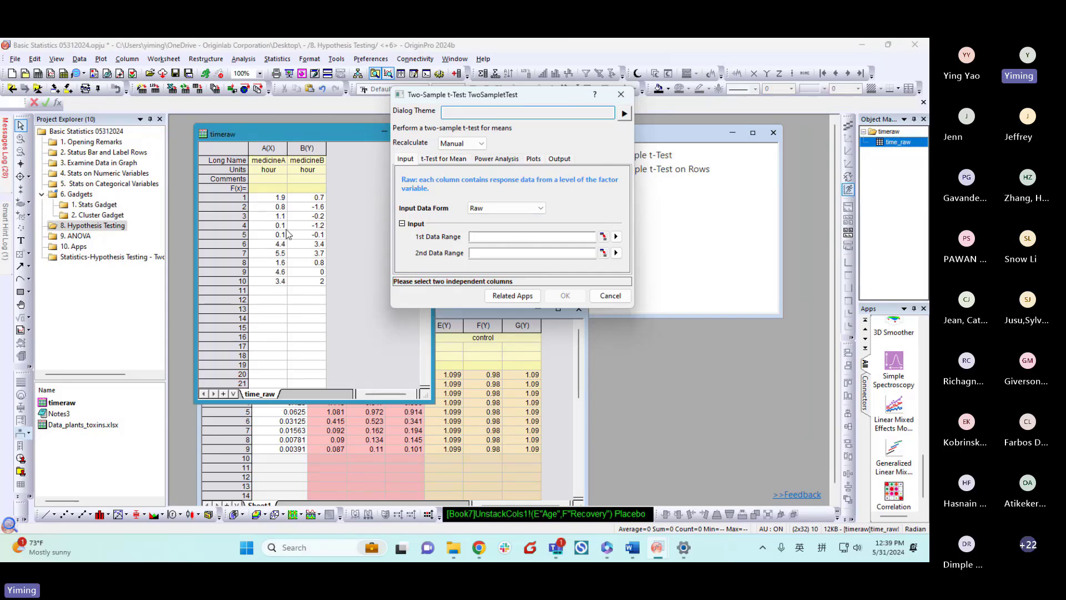
{"action": "left_click", "coordinate": [491, 211]}
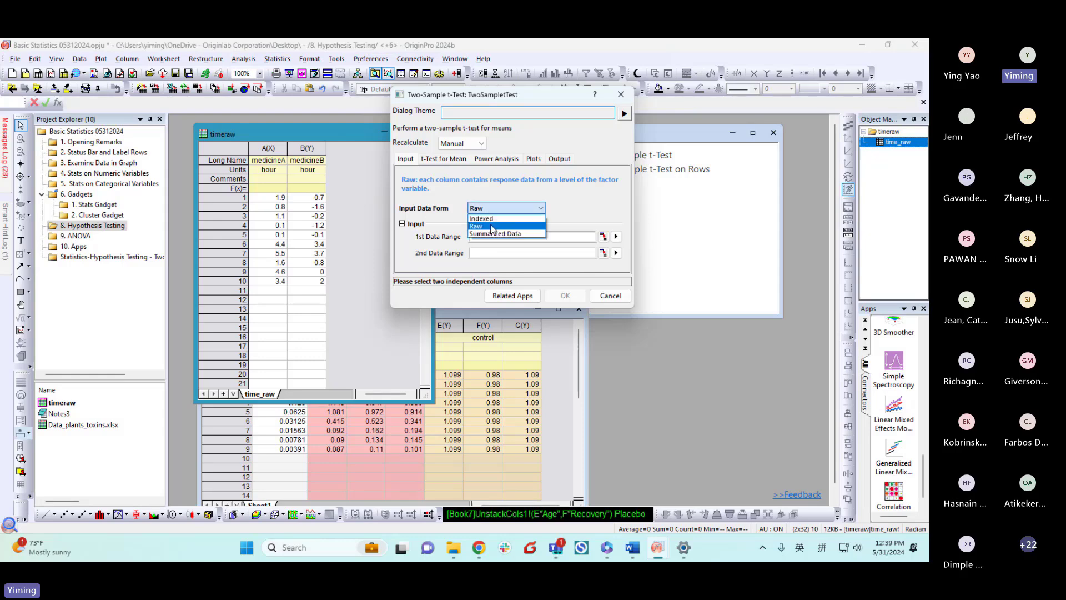
{"action": "left_click", "coordinate": [492, 226]}
{"action": "left_click", "coordinate": [489, 207]}
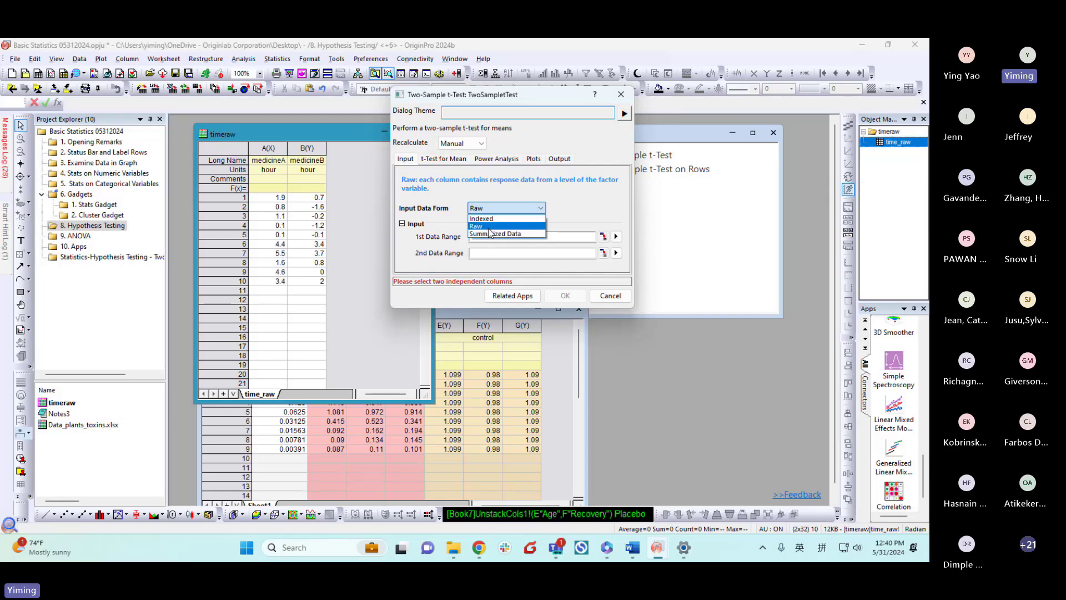
{"action": "left_click", "coordinate": [483, 226]}
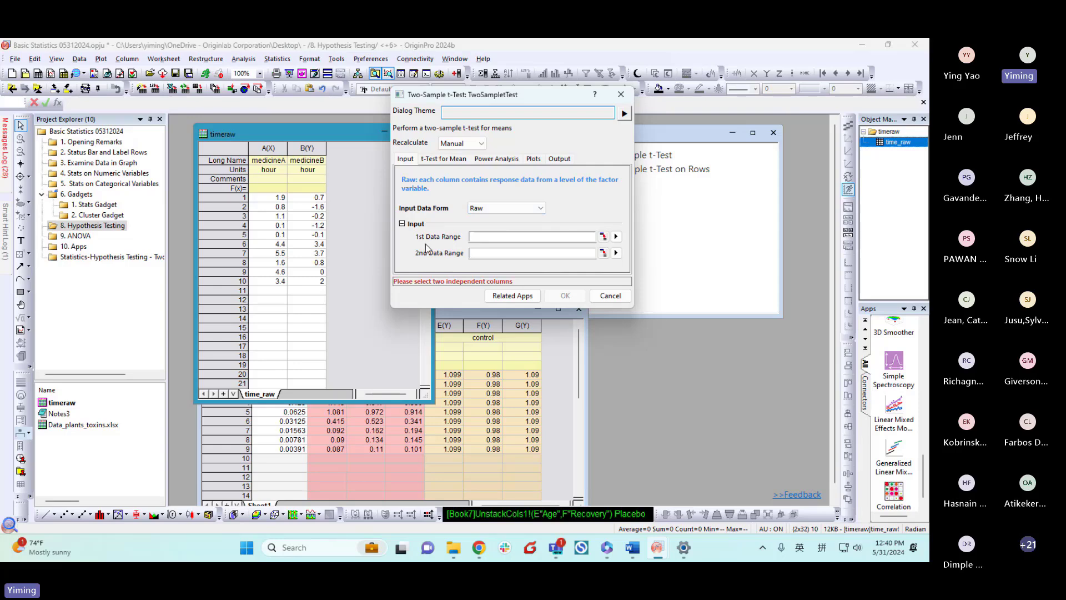
Set column A(X) medicineA as the 1st data range and column B(Y) medicineB as the 2nd data range.
{"action": "left_click", "coordinate": [616, 237]}
{"action": "left_click", "coordinate": [647, 239]}
{"action": "left_click", "coordinate": [616, 252]}
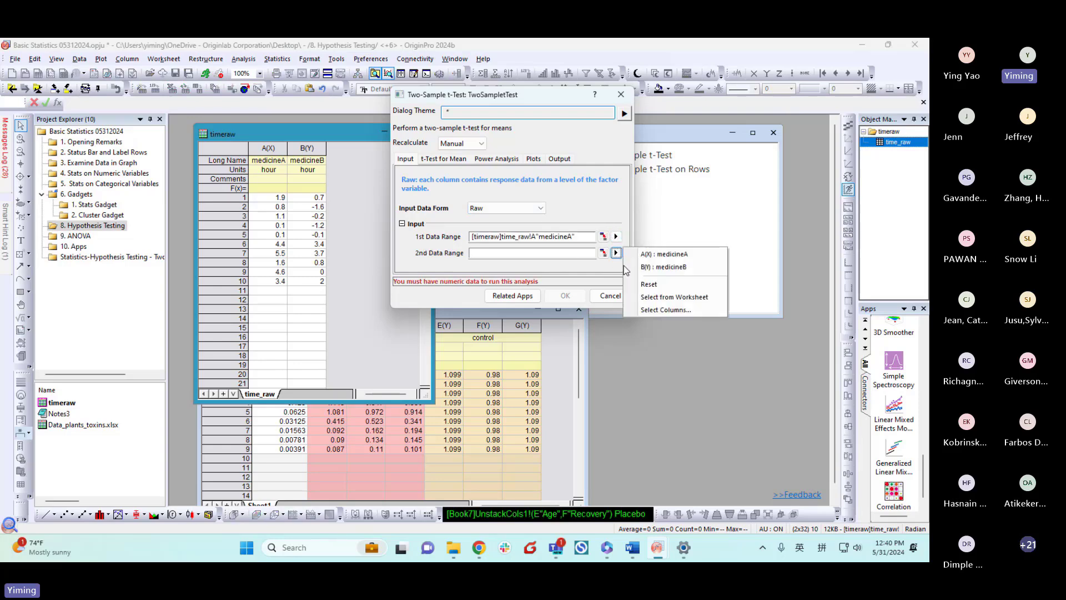
{"action": "left_click", "coordinate": [647, 267]}
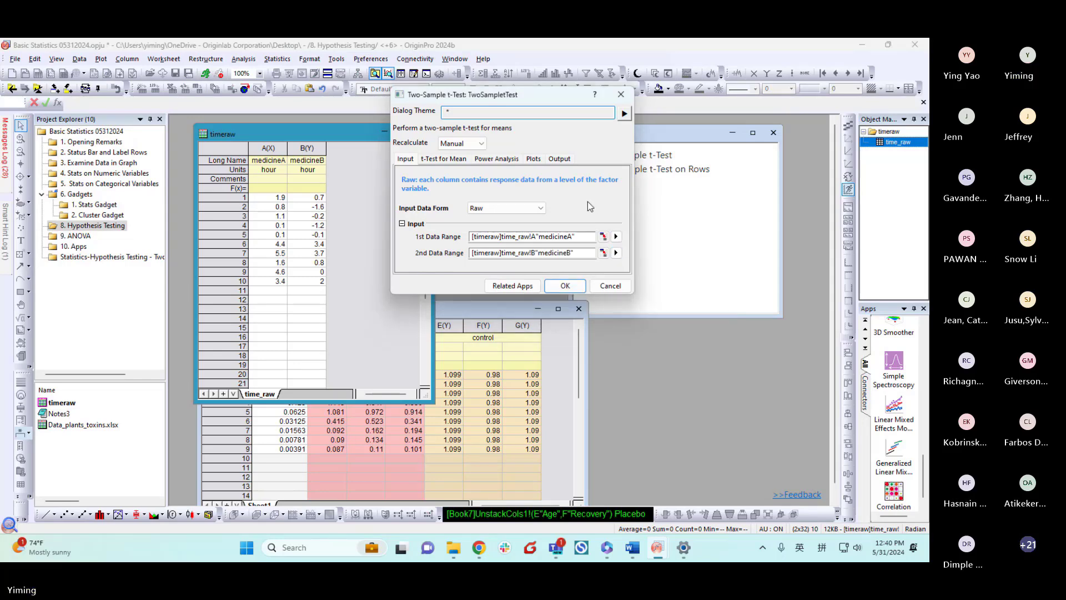
Enable confidence intervals for the mean test, plus both actual power and hypothetical power in the power analysis.
{"action": "left_click", "coordinate": [449, 160]}
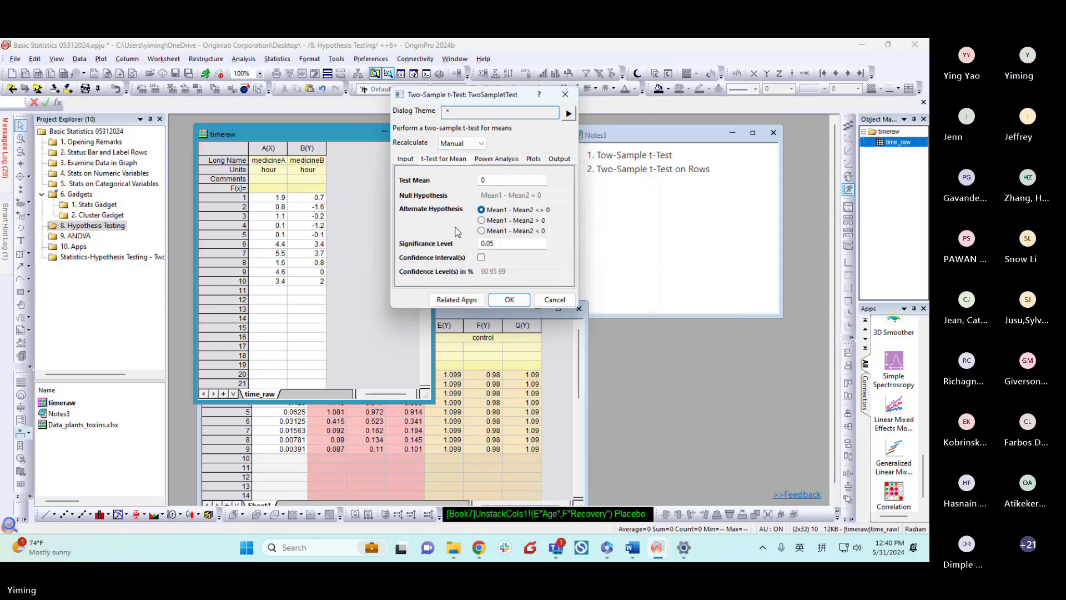
{"action": "left_click", "coordinate": [482, 257]}
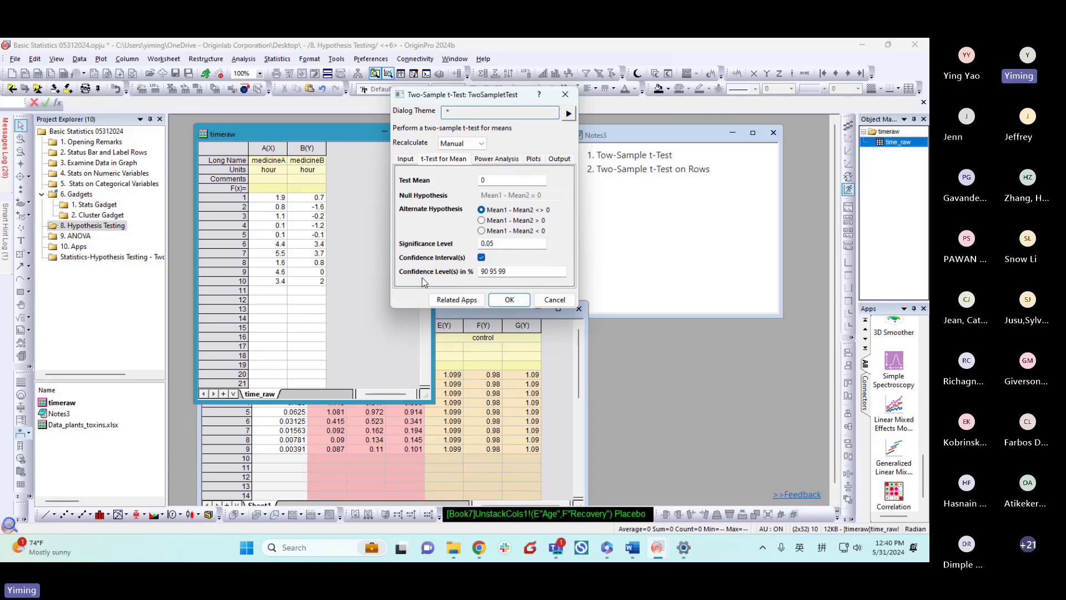
{"action": "left_click", "coordinate": [497, 160]}
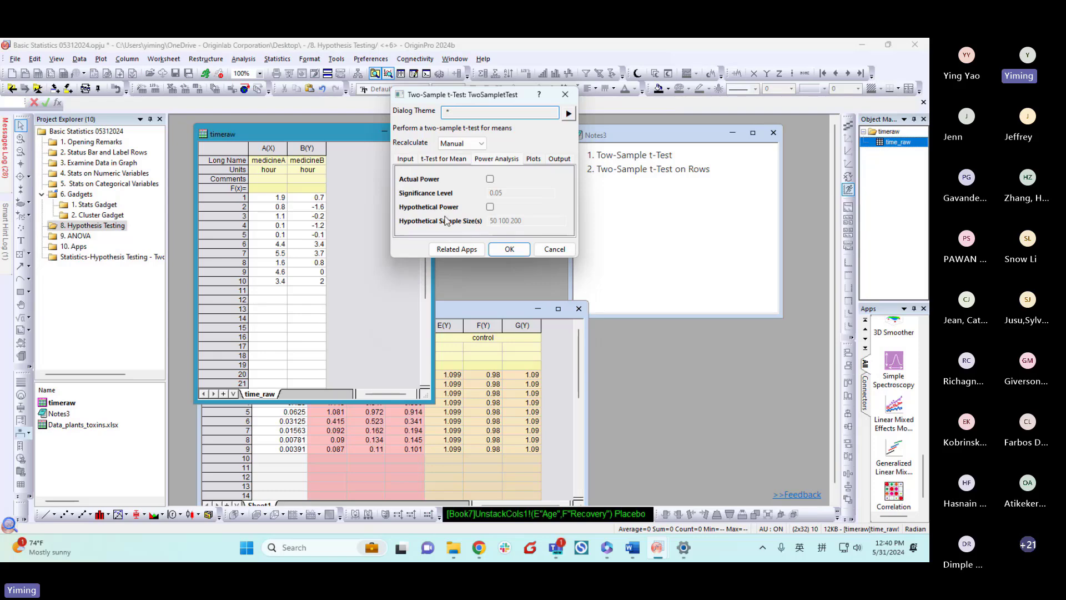
{"action": "left_click", "coordinate": [490, 208]}
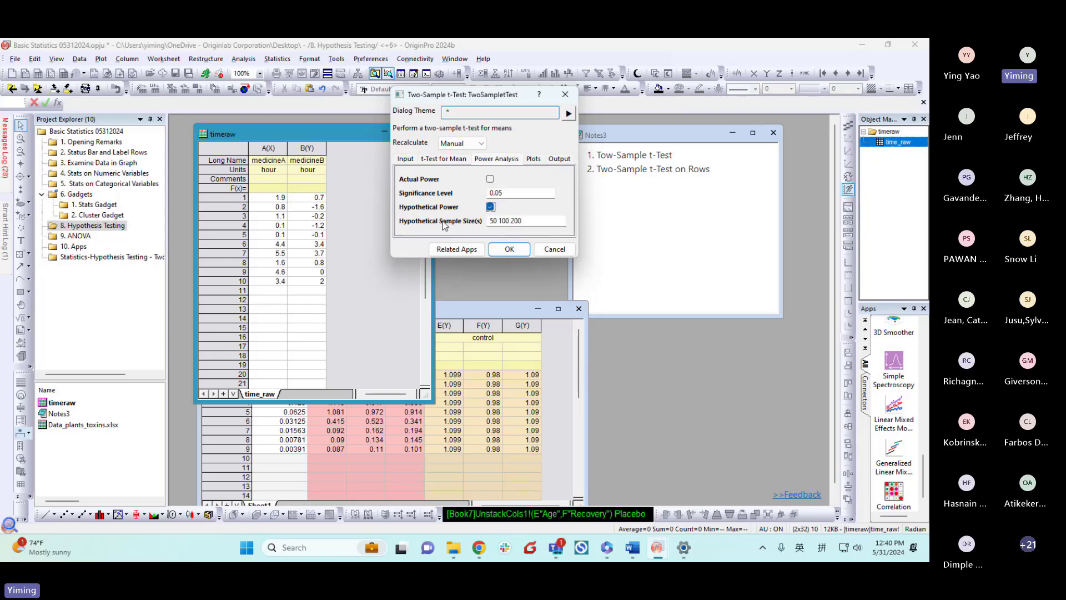
{"action": "left_click", "coordinate": [490, 179]}
Include a histogram among the t-test's plots and move the dialog slightly lower.
{"action": "left_click", "coordinate": [534, 159]}
{"action": "left_click", "coordinate": [532, 180]}
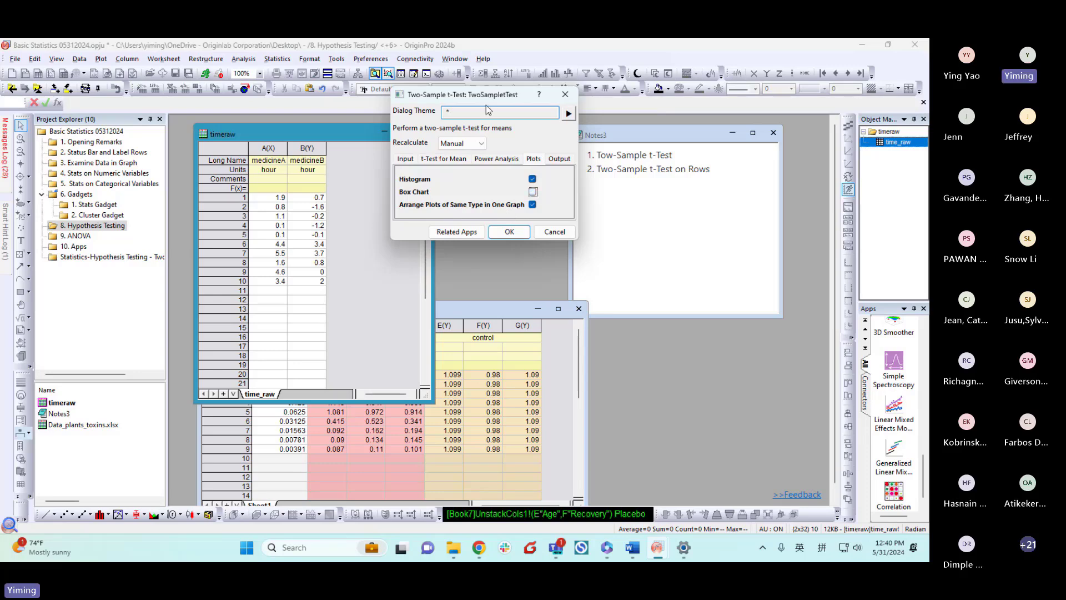
{"action": "left_click_drag", "start_coordinate": [491, 102], "coordinate": [471, 125]}
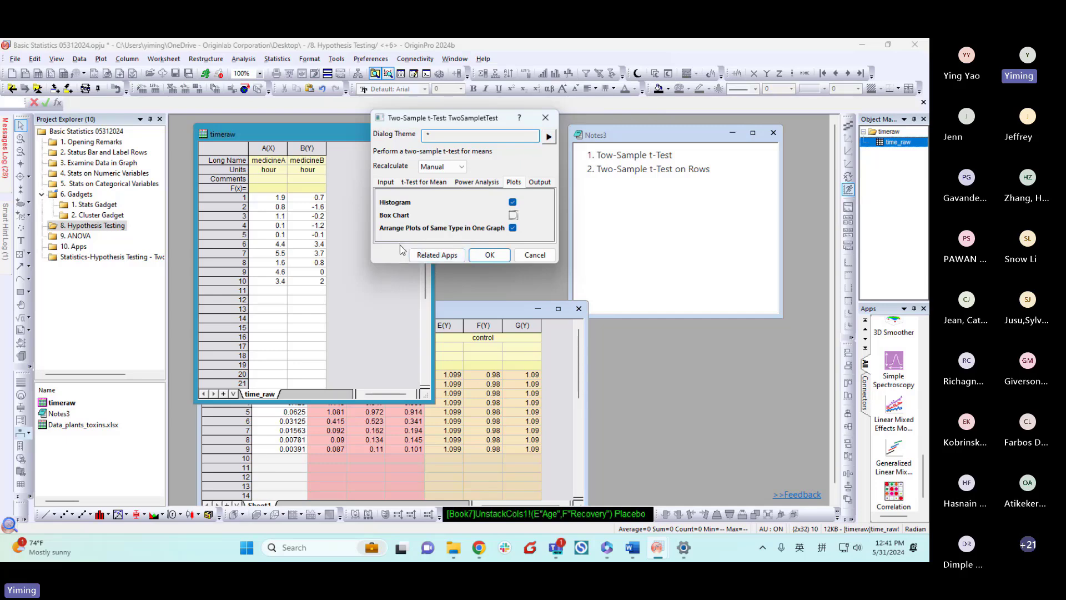
Look up the apps related to the two-sample t-test in App Center, then return to the t-test dialog.
{"action": "left_click", "coordinate": [423, 258]}
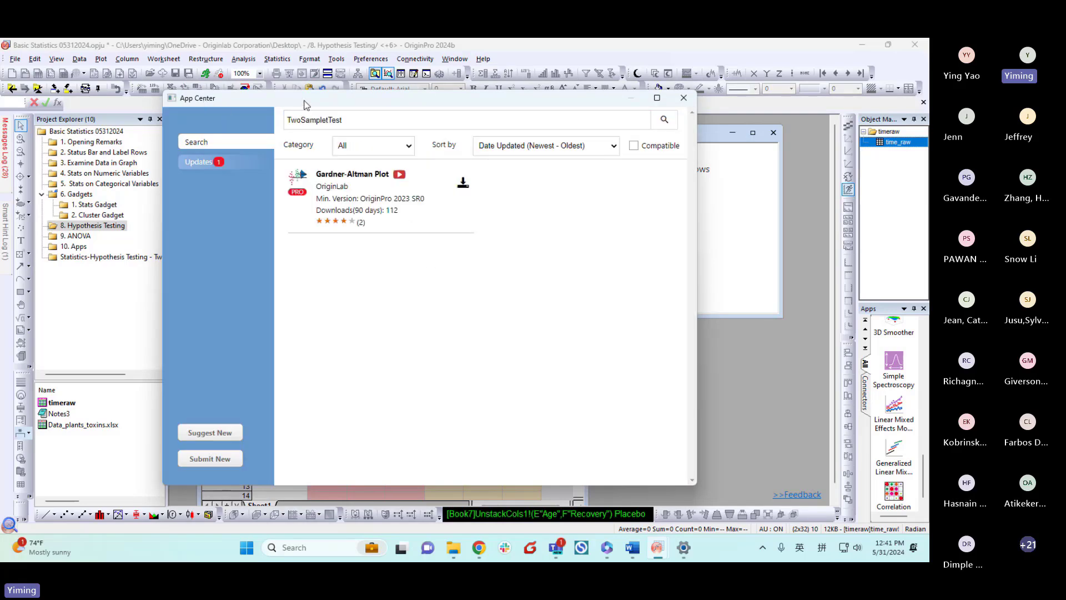
{"action": "left_click_drag", "start_coordinate": [304, 105], "coordinate": [419, 188]}
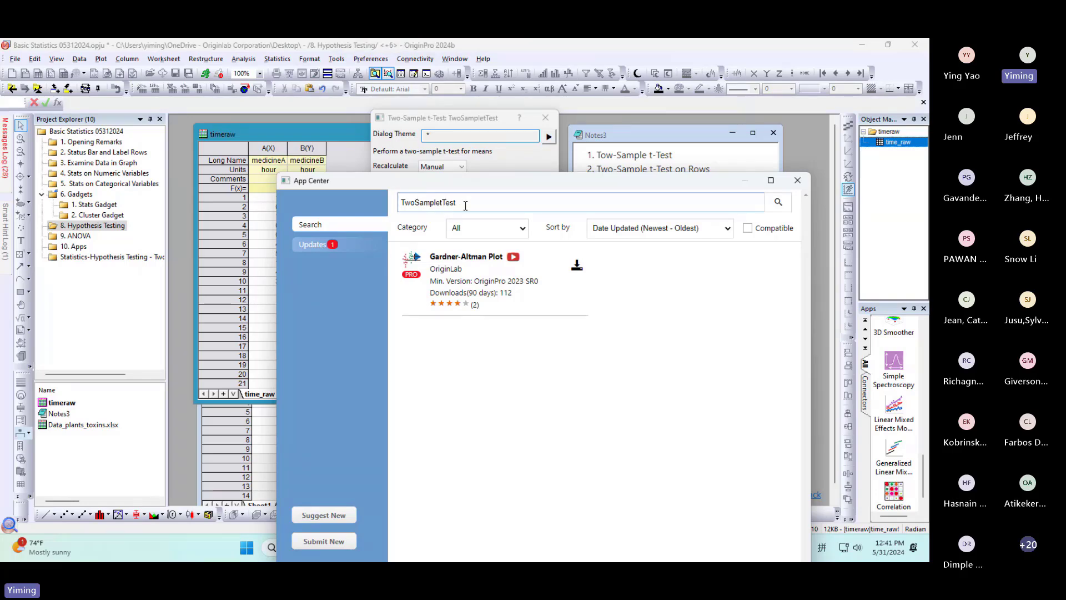
{"action": "left_click_drag", "start_coordinate": [492, 187], "coordinate": [483, 160]}
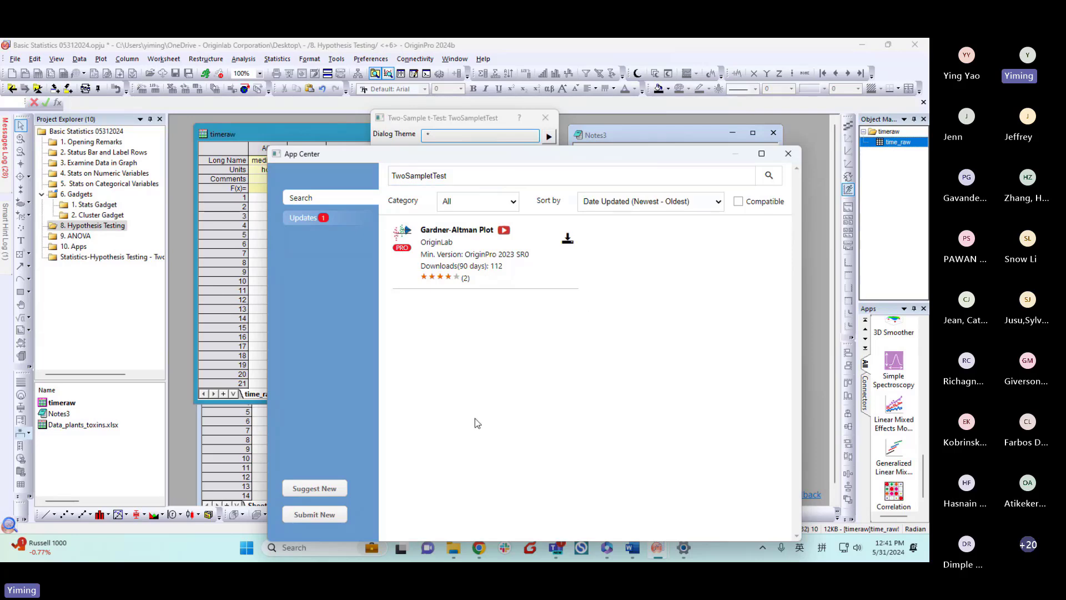
{"action": "left_click", "coordinate": [786, 155]}
{"action": "left_click_drag", "start_coordinate": [472, 120], "coordinate": [472, 129]}
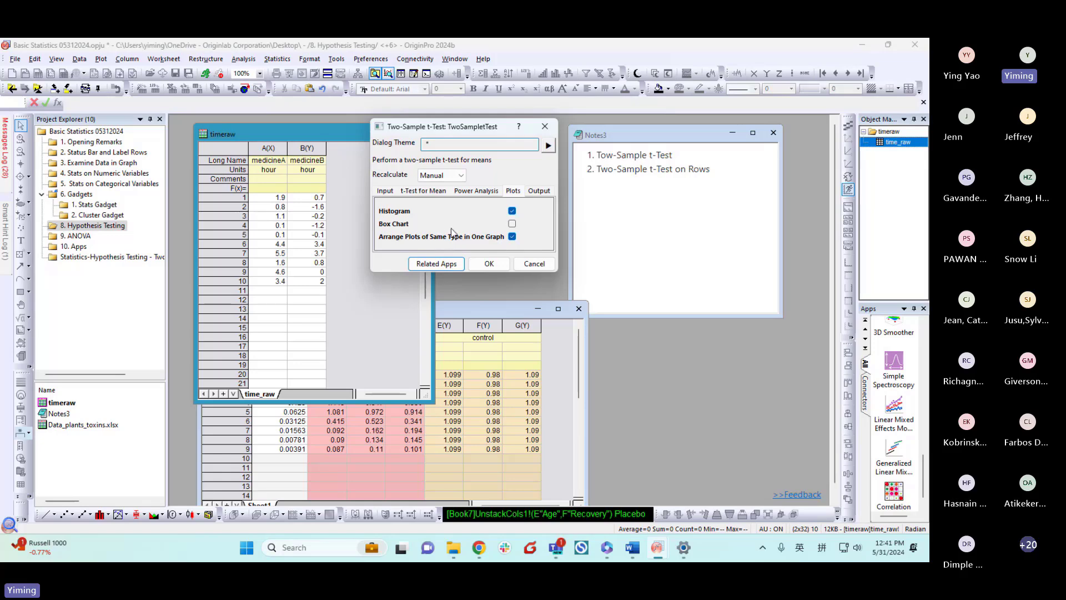
Run the two-sample t-test and review its report through the t-test statistics, confidence intervals, powers and histogram.
{"action": "left_click", "coordinate": [489, 265]}
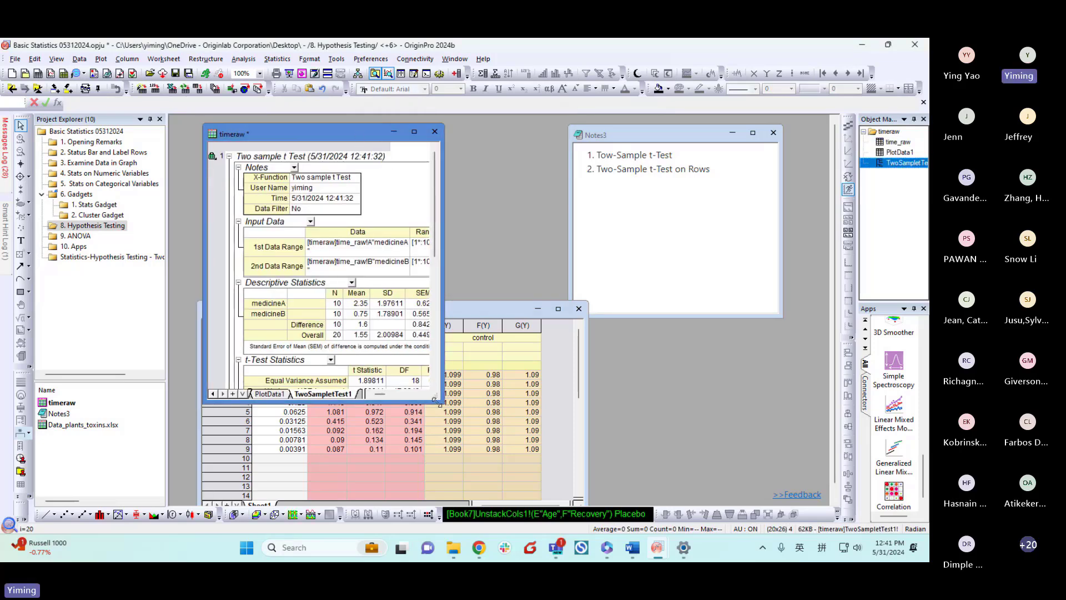
{"action": "scroll", "coordinate": [514, 260], "scroll_direction": "down", "scroll_amount": 1}
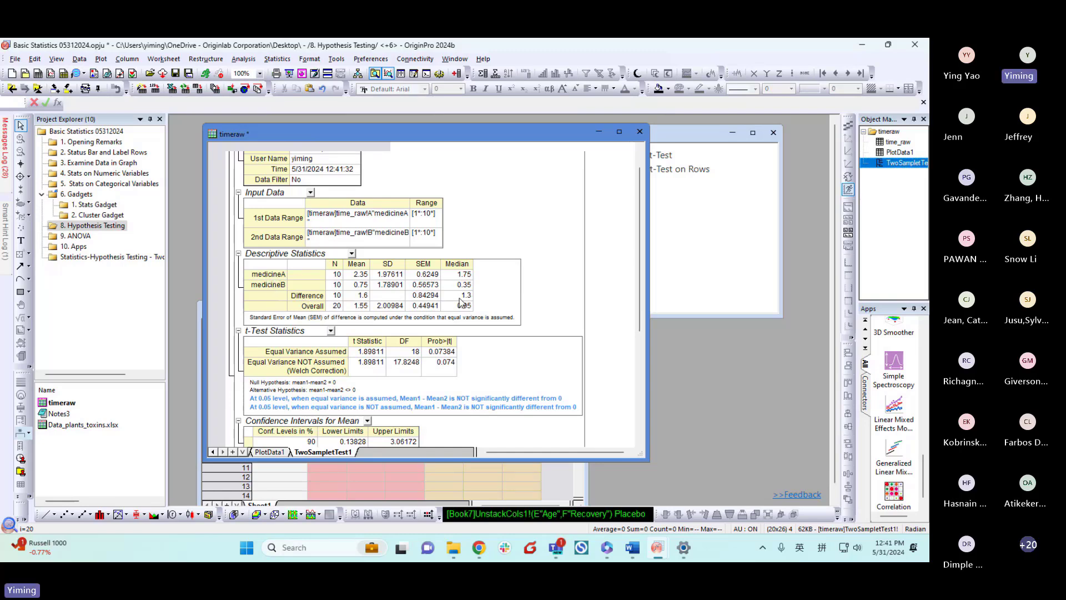
{"action": "scroll", "coordinate": [528, 272], "scroll_direction": "down", "scroll_amount": 3}
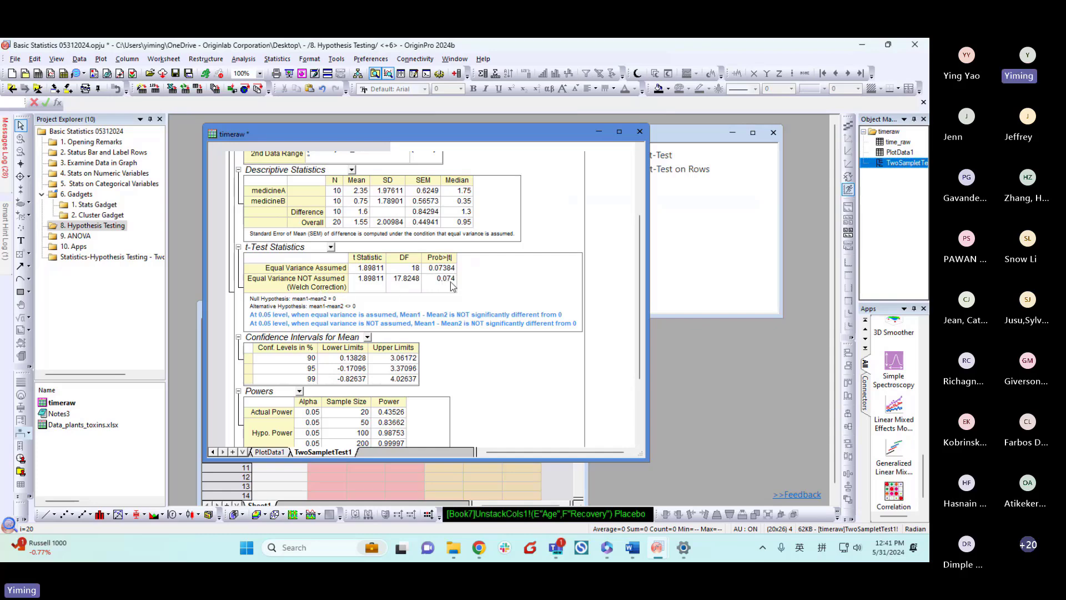
{"action": "scroll", "coordinate": [453, 286], "scroll_direction": "down", "scroll_amount": 2}
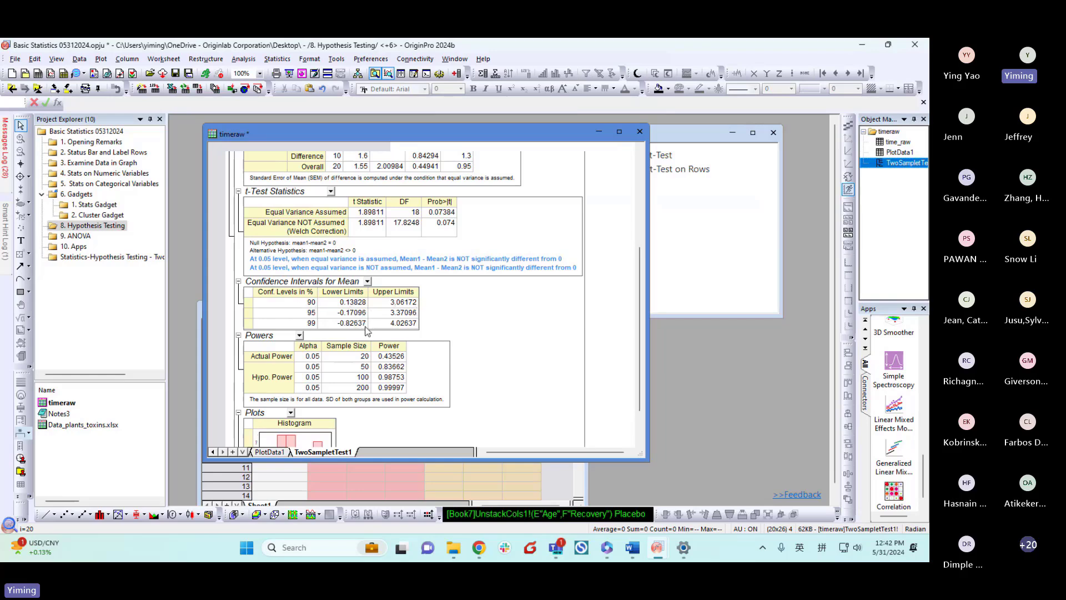
{"action": "scroll", "coordinate": [458, 307], "scroll_direction": "down", "scroll_amount": 1}
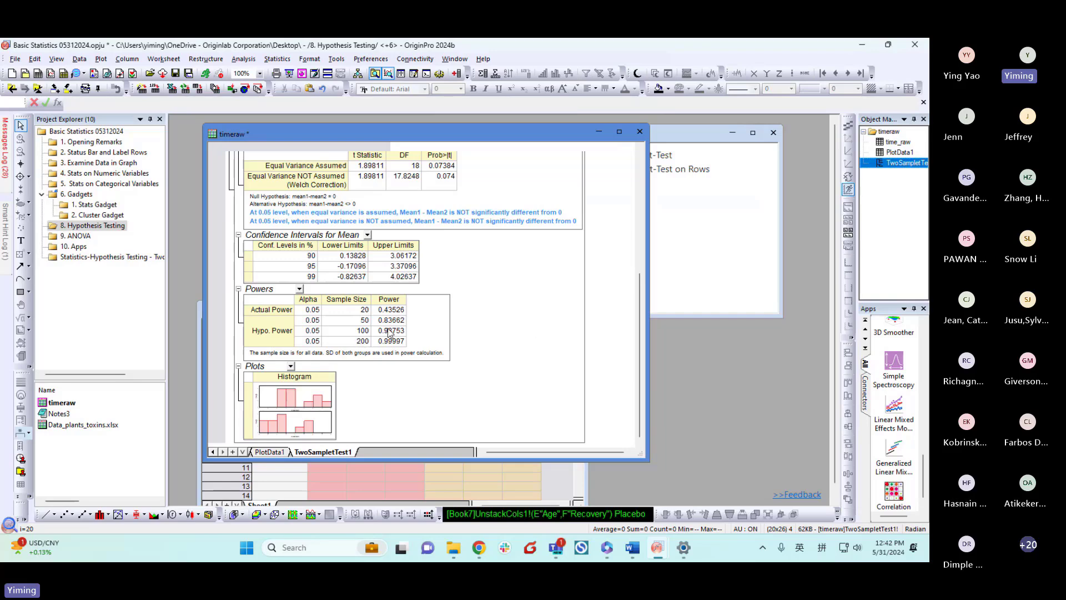
Return the timeraw workbook from the t-test report to its time_raw sheet and shrink the window.
{"action": "scroll", "coordinate": [447, 337], "scroll_direction": "up", "scroll_amount": 10}
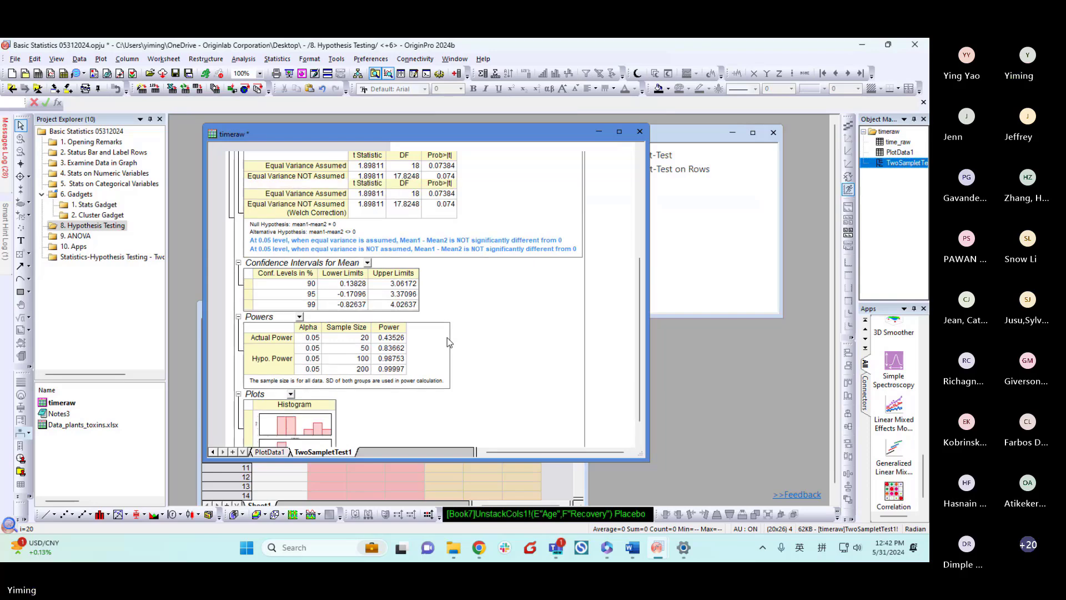
{"action": "left_click", "coordinate": [212, 452]}
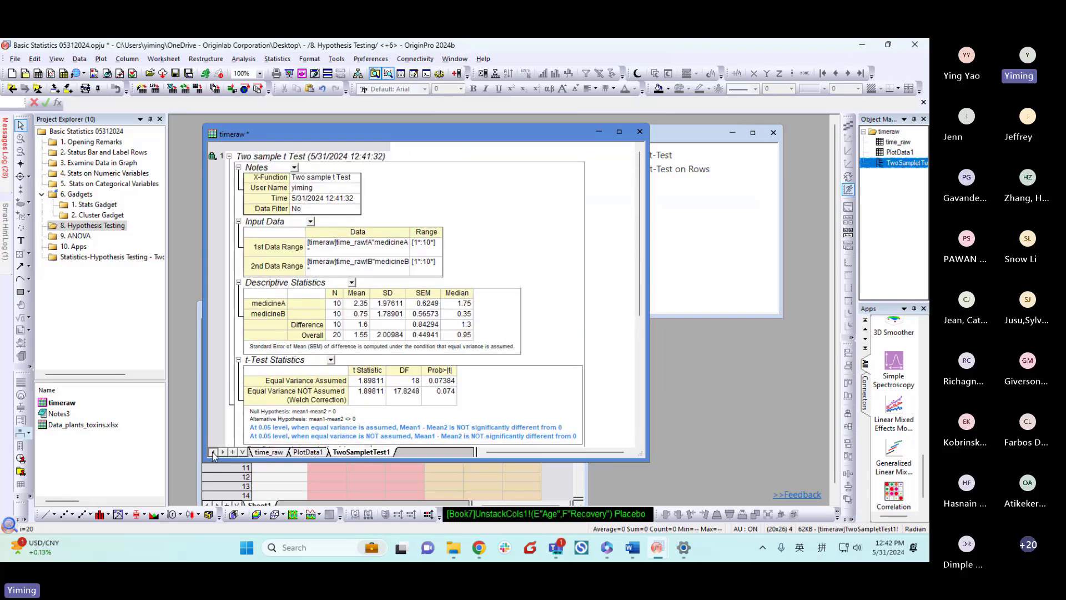
{"action": "left_click", "coordinate": [268, 452]}
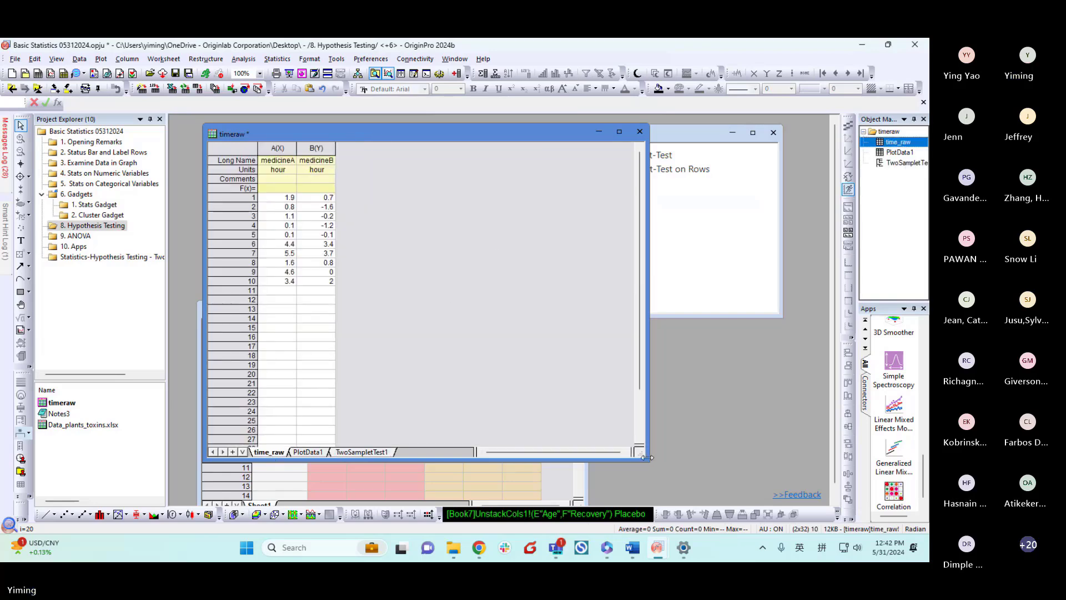
{"action": "left_click_drag", "start_coordinate": [649, 461], "coordinate": [495, 228]}
Bring the Data_plants_toxins.xlsx workbook forward, enlarge its window, and highlight the treatment columns B to D and control columns E to G.
{"action": "left_click", "coordinate": [500, 317]}
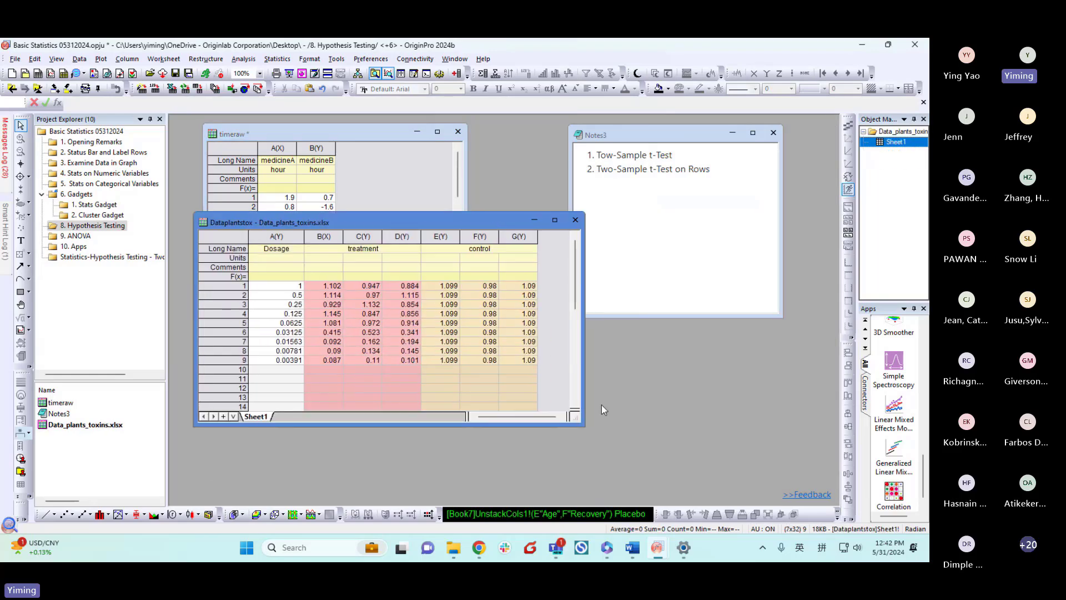
{"action": "left_click_drag", "start_coordinate": [578, 425], "coordinate": [665, 489]}
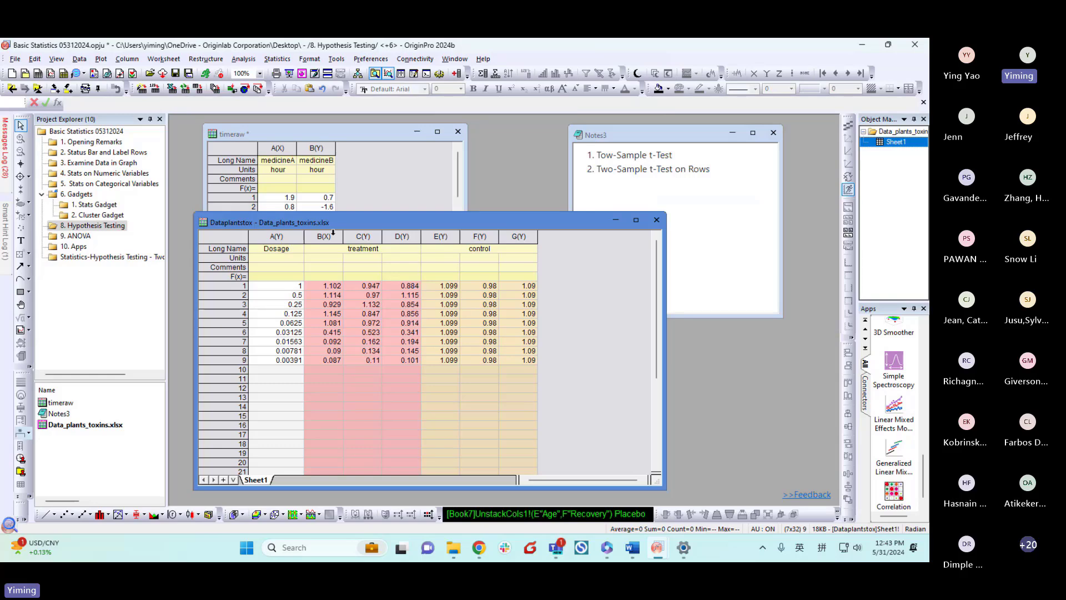
{"action": "left_click_drag", "start_coordinate": [333, 234], "coordinate": [397, 235]}
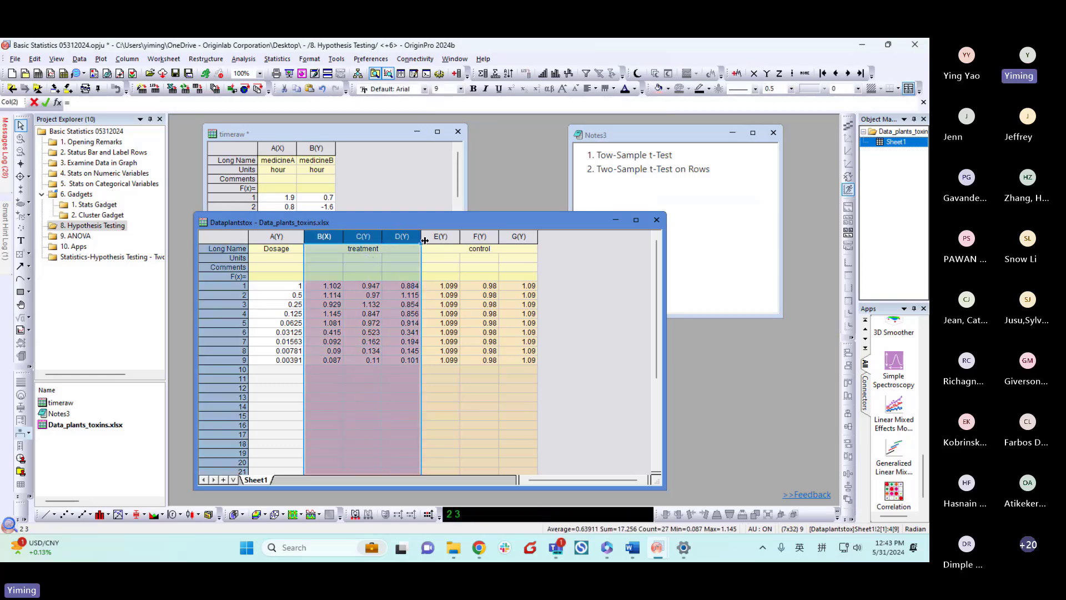
{"action": "left_click_drag", "start_coordinate": [439, 236], "coordinate": [518, 228]}
{"action": "left_click", "coordinate": [574, 287]}
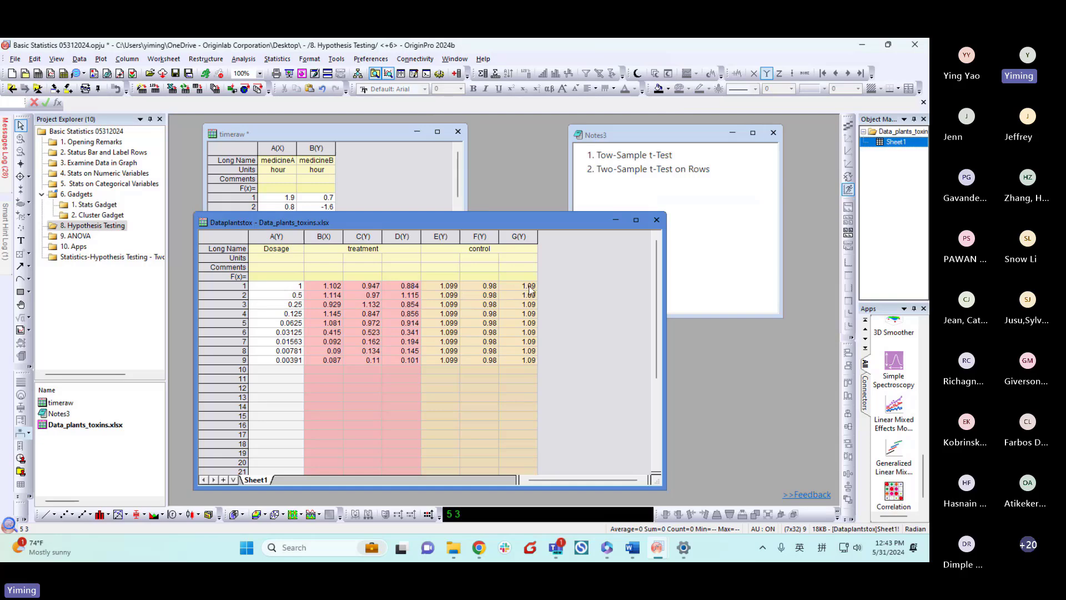
Examine individual dosage rows across the treatment and control data, including rows 1, 3 and 6.
{"action": "left_click", "coordinate": [231, 287]}
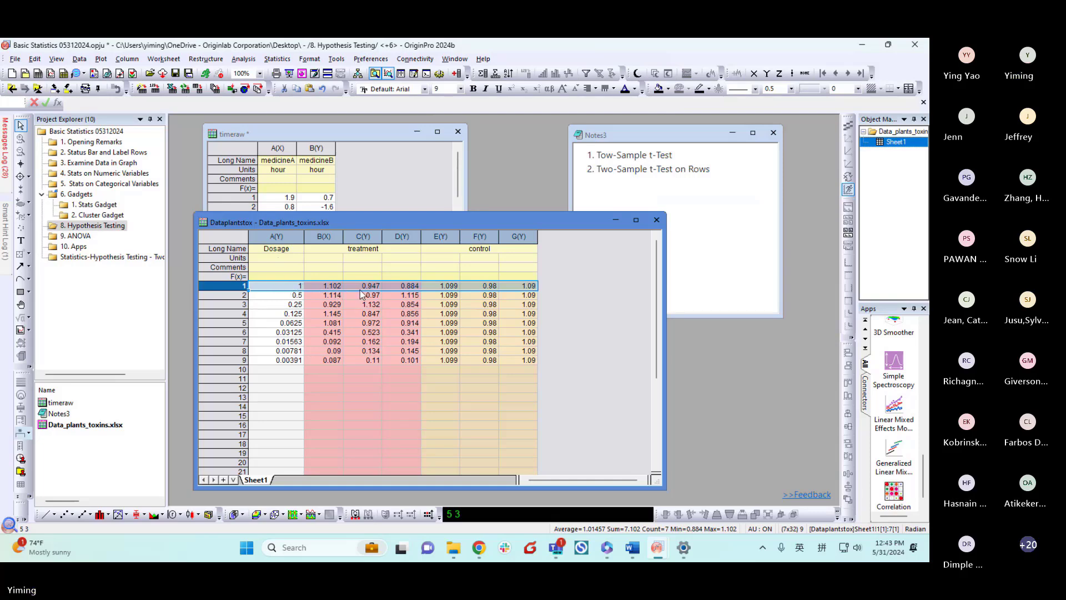
{"action": "left_click", "coordinate": [233, 304]}
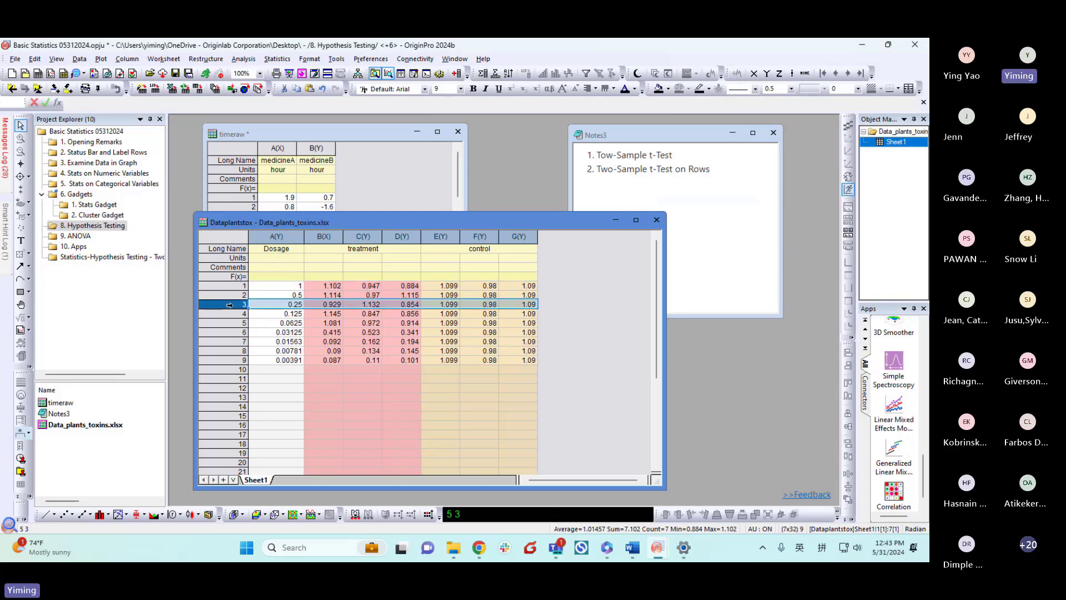
{"action": "left_click", "coordinate": [233, 332]}
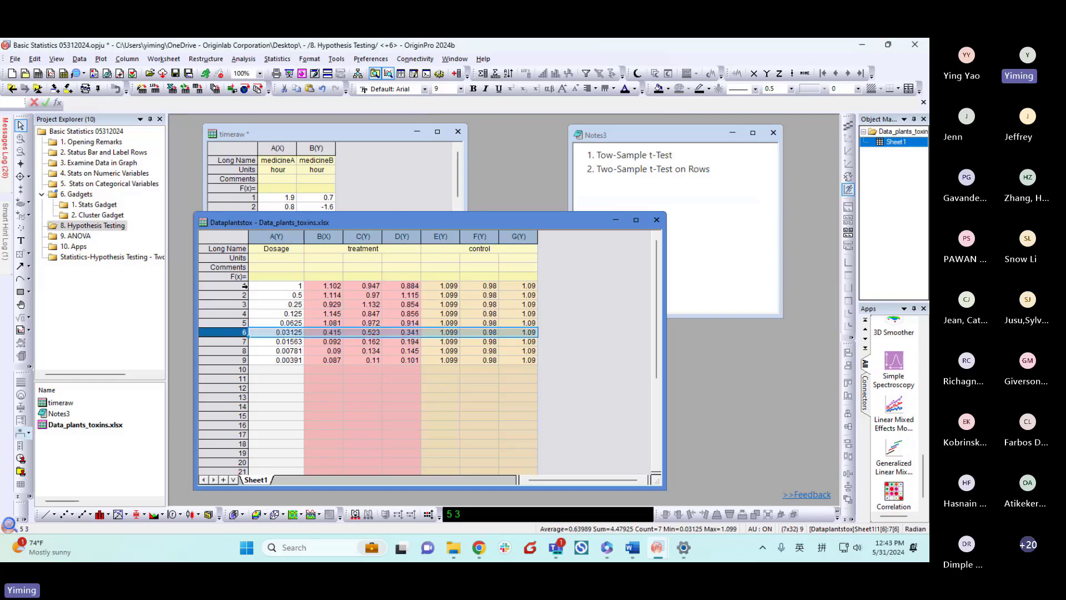
{"action": "left_click", "coordinate": [244, 295]}
{"action": "left_click", "coordinate": [244, 285]}
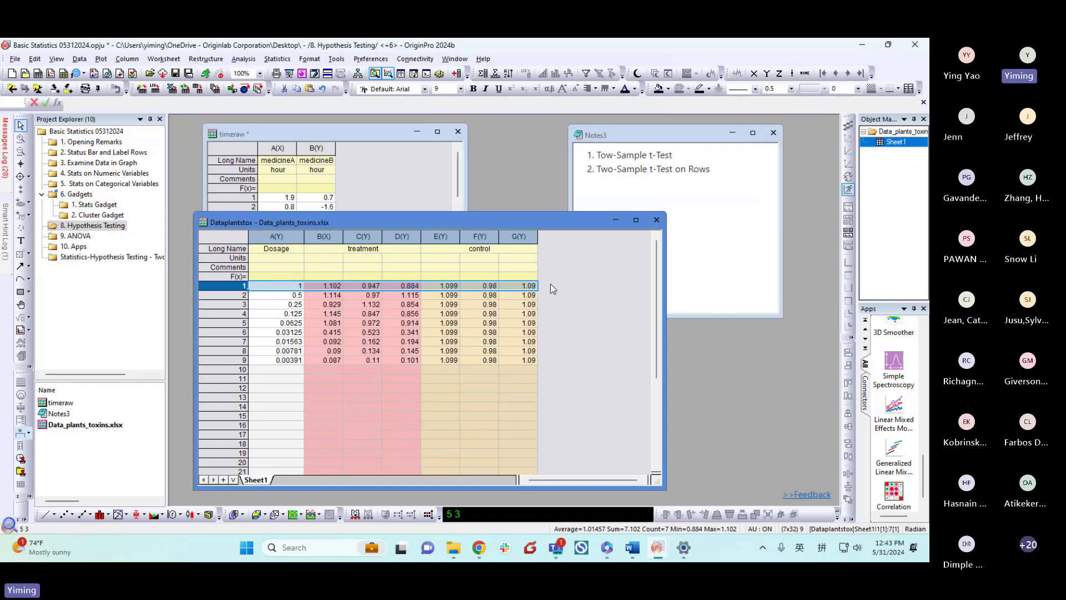
{"action": "left_click", "coordinate": [591, 294]}
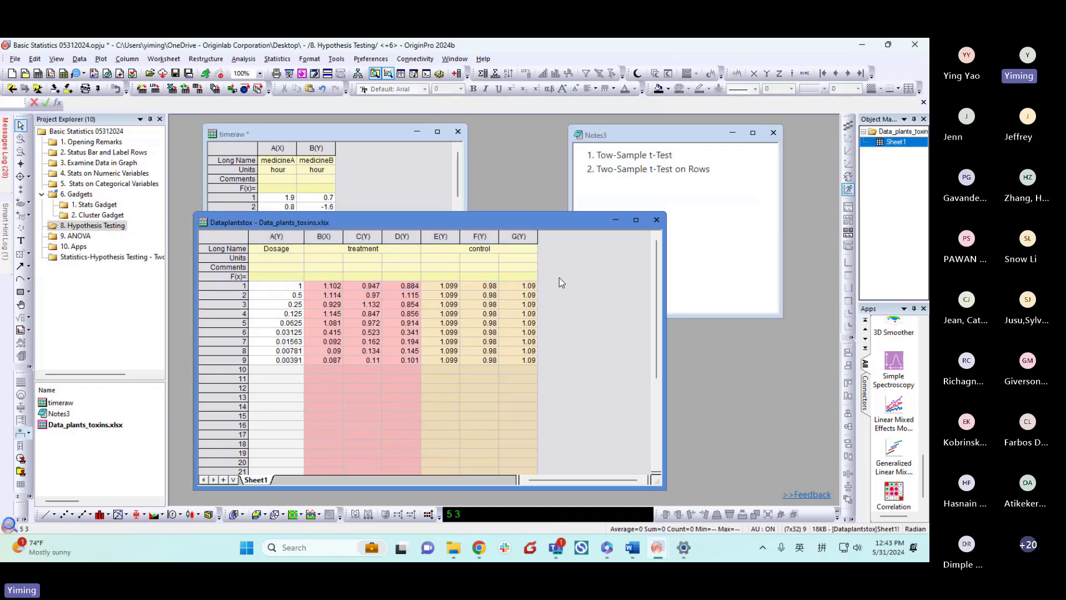
Set up a Two-Sample t-test on Rows with treatment columns B to D as first data range and control columns E to G as second.
{"action": "left_click", "coordinate": [277, 59]}
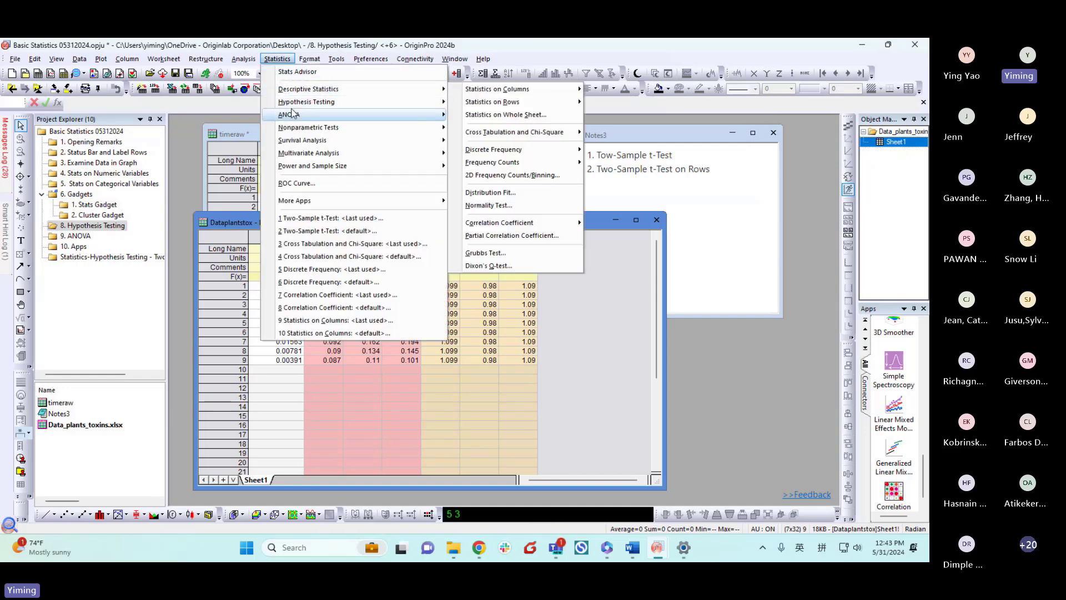
{"action": "mouse_move", "coordinate": [372, 102]}
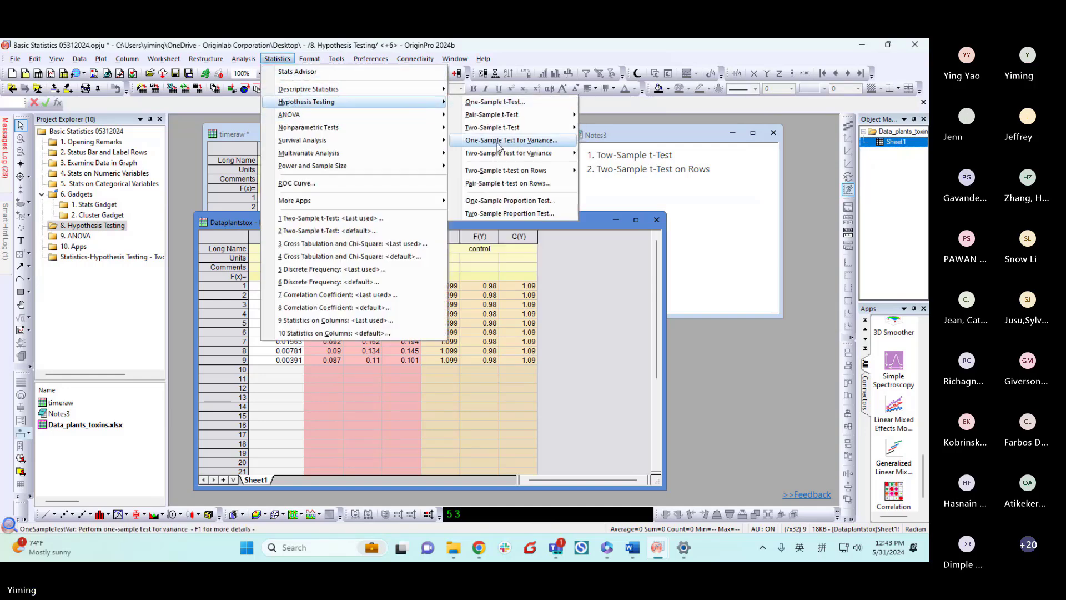
{"action": "mouse_move", "coordinate": [508, 175]}
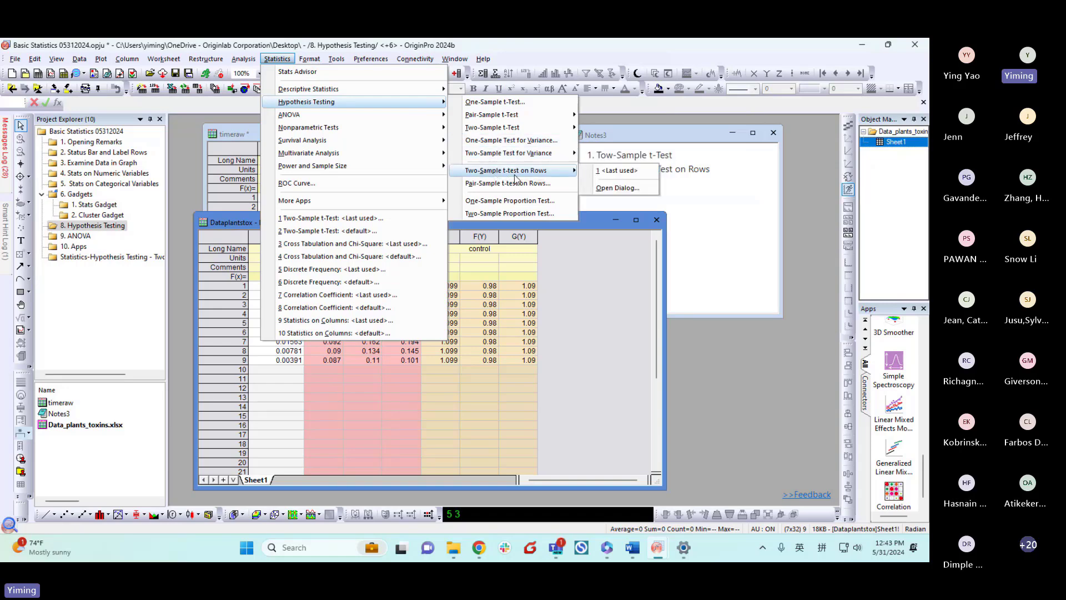
{"action": "left_click", "coordinate": [618, 188]}
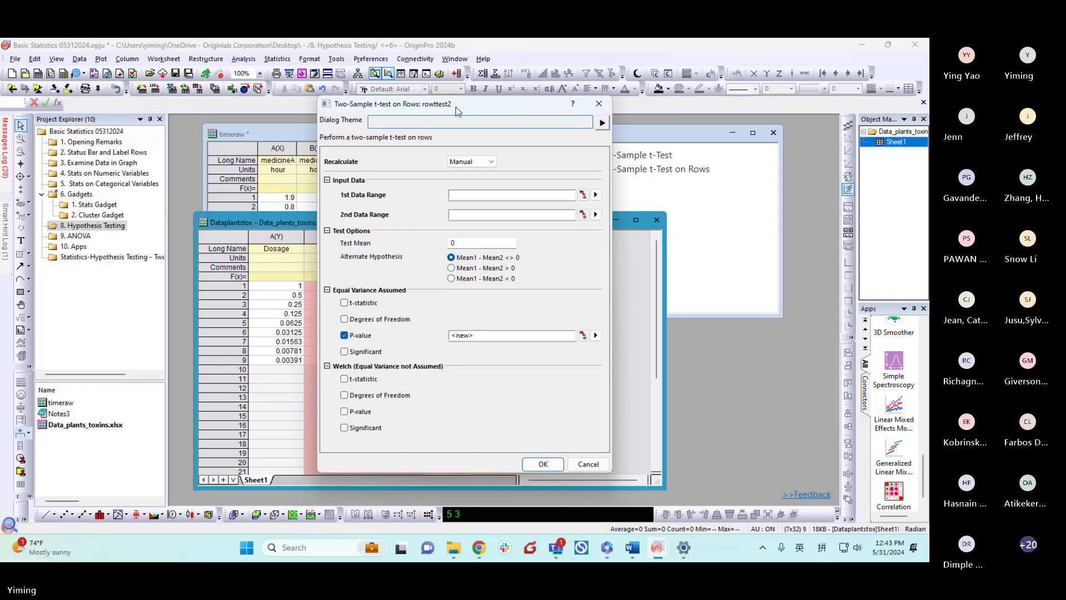
{"action": "left_click_drag", "start_coordinate": [659, 109], "coordinate": [703, 114]}
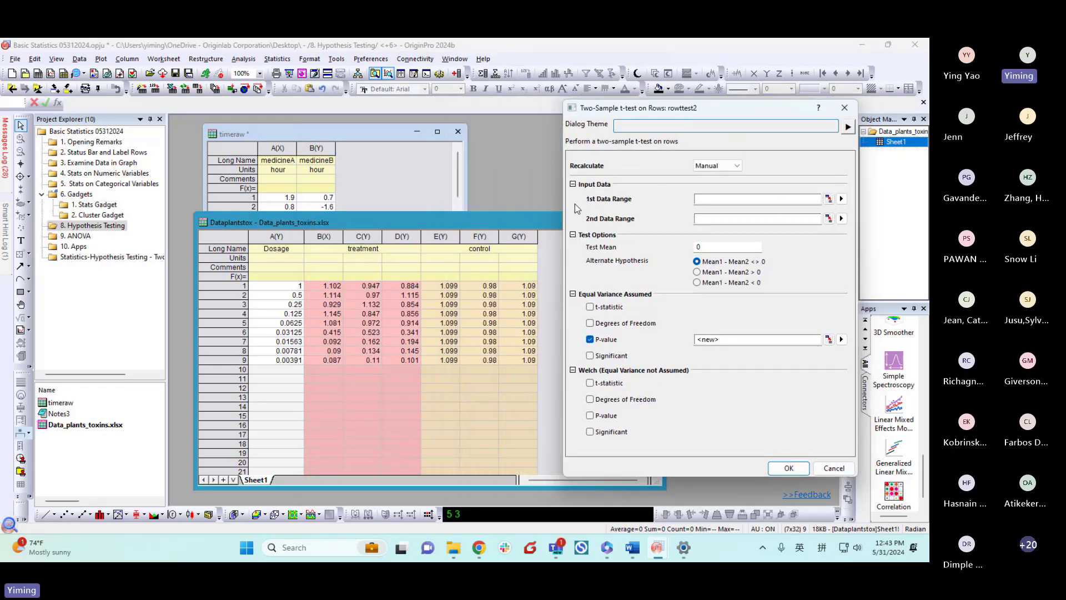
{"action": "left_click", "coordinate": [829, 198]}
{"action": "left_click_drag", "start_coordinate": [332, 237], "coordinate": [402, 236]}
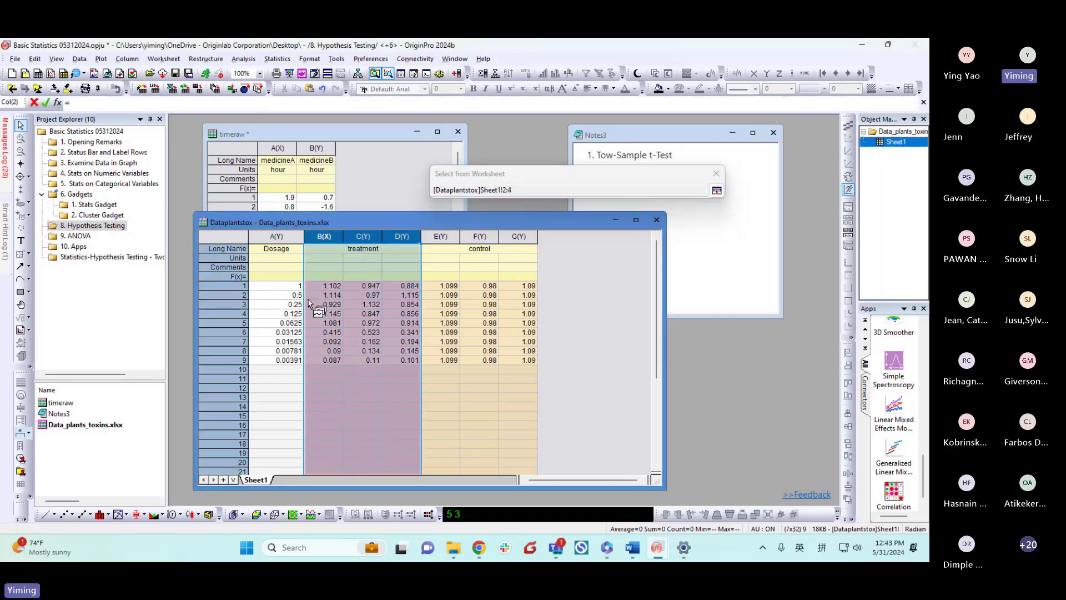
{"action": "left_click", "coordinate": [717, 190]}
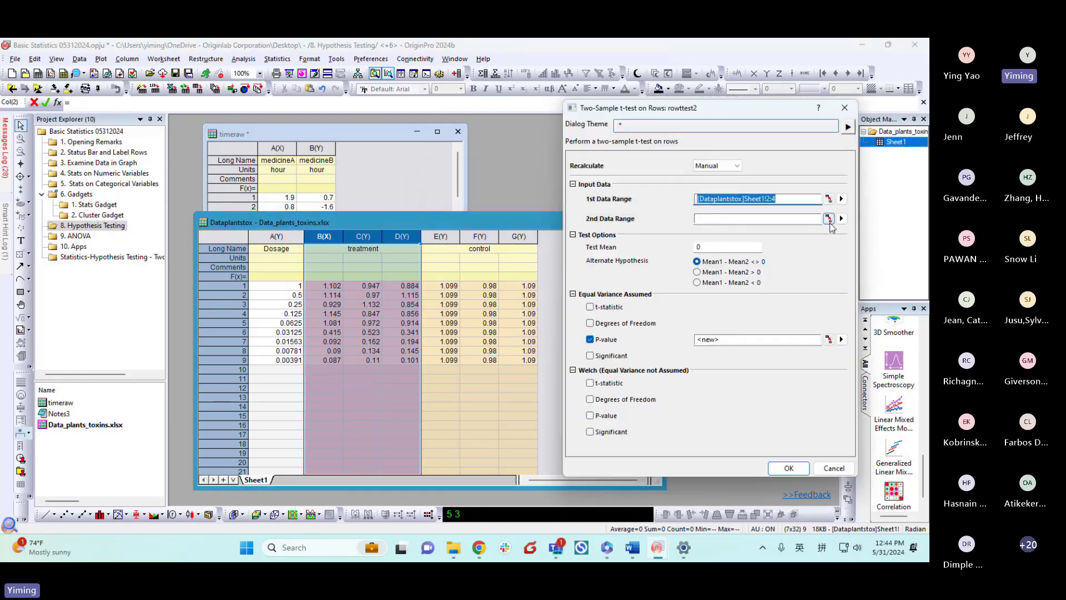
{"action": "left_click", "coordinate": [829, 219]}
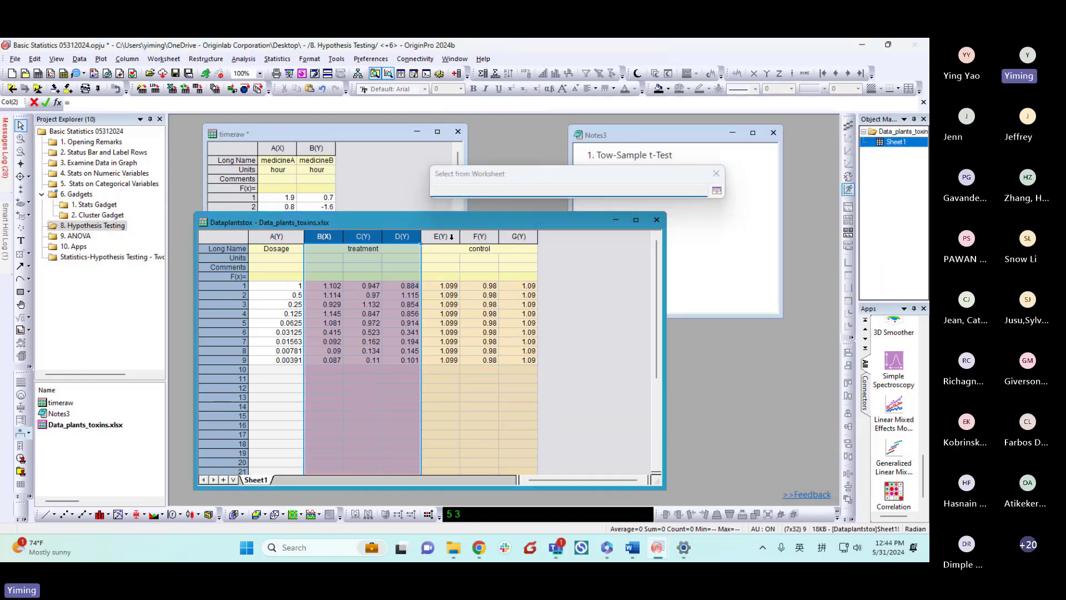
{"action": "left_click_drag", "start_coordinate": [440, 236], "coordinate": [519, 236]}
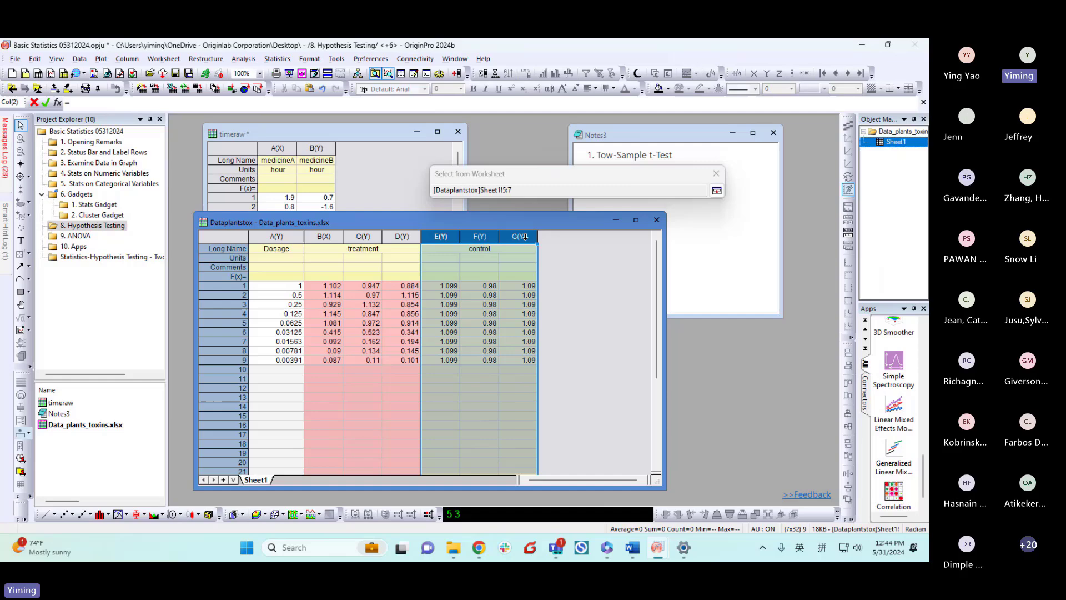
{"action": "left_click", "coordinate": [717, 190]}
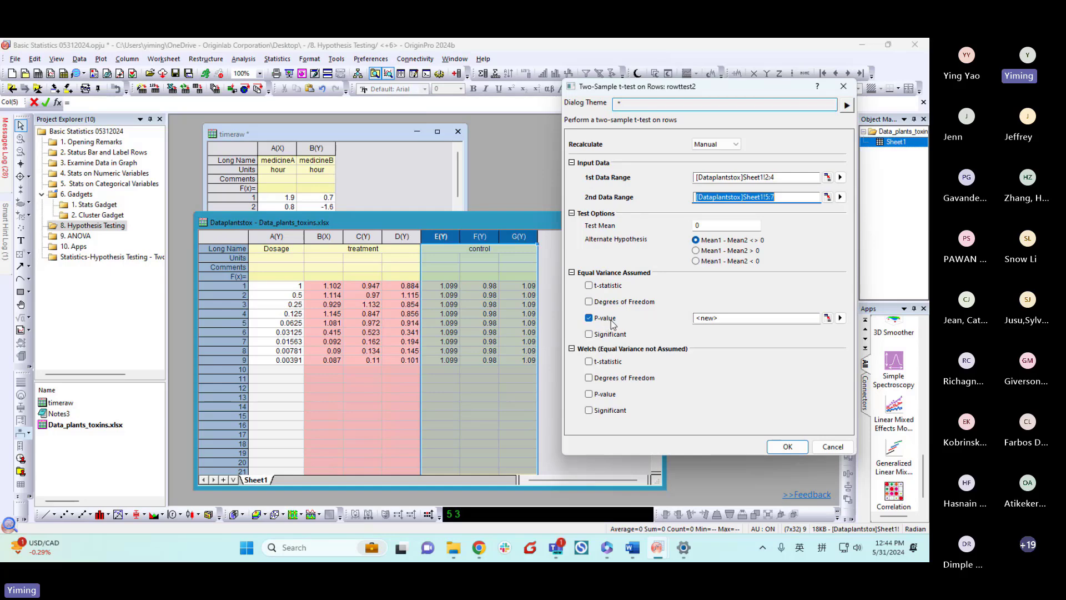
Add the Significant output for equal variance plus P-value and Significant for the Welch test, and run the row-wise t-test.
{"action": "left_click", "coordinate": [605, 394]}
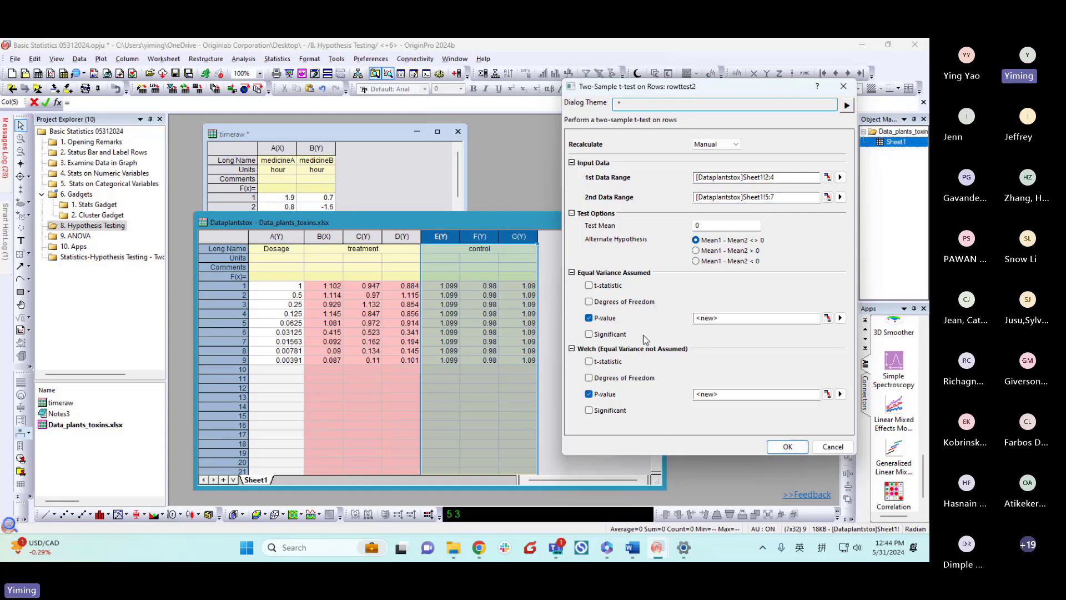
{"action": "left_click", "coordinate": [599, 334]}
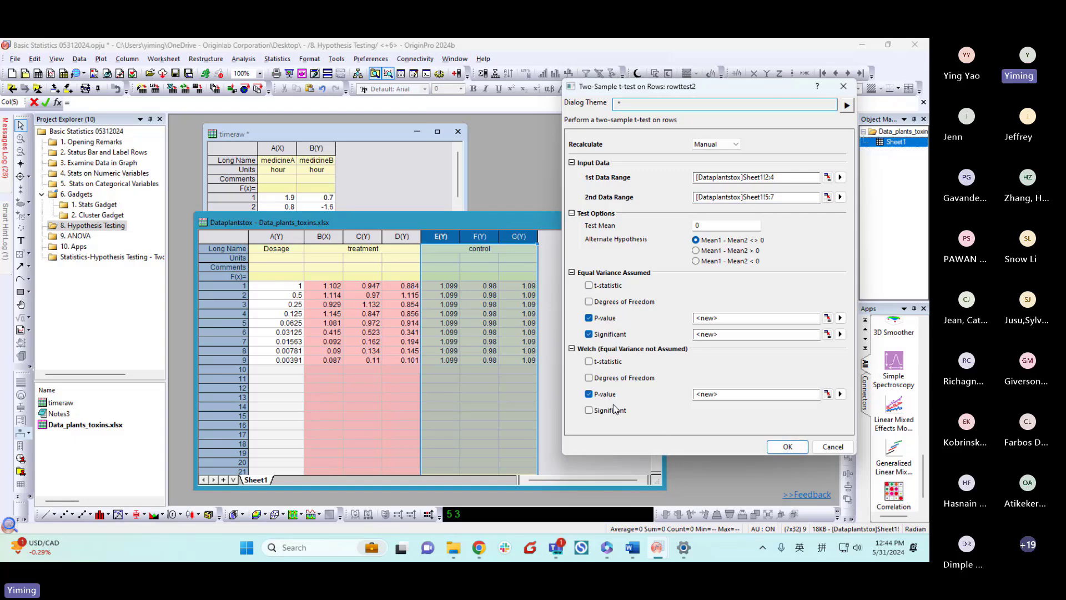
{"action": "left_click", "coordinate": [591, 411]}
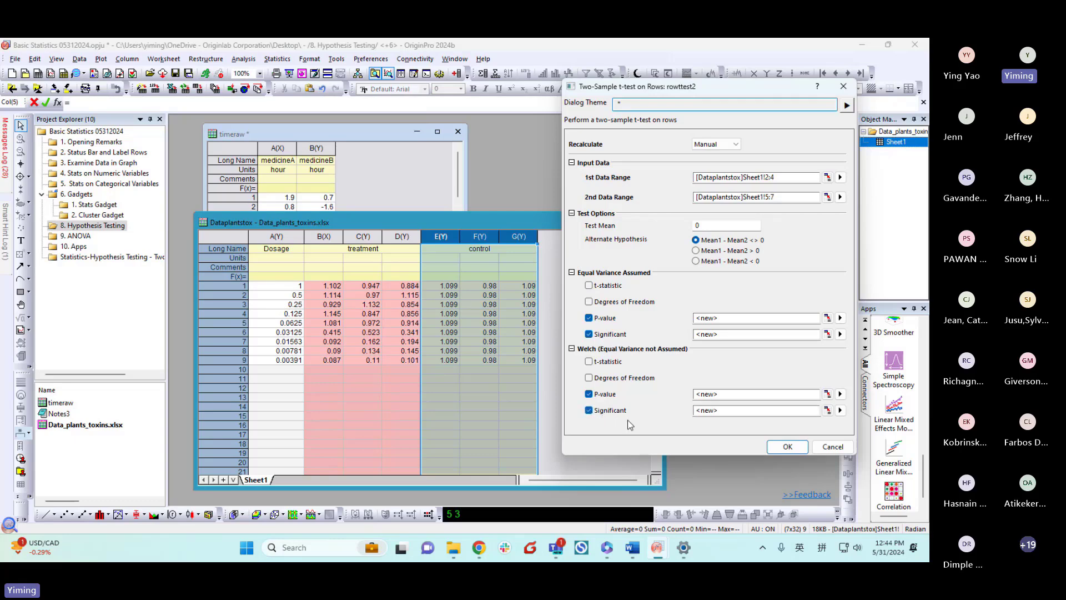
{"action": "left_click", "coordinate": [788, 447]}
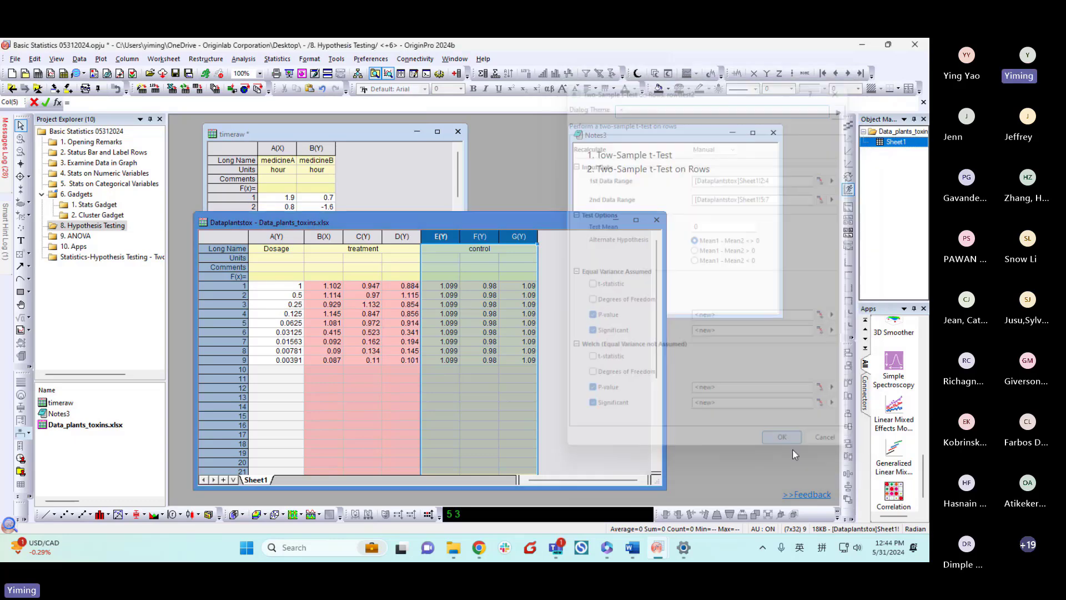
Reposition the Data_plants_toxins workbook and enlarge its window to fit all the t-test result columns.
{"action": "left_click_drag", "start_coordinate": [538, 224], "coordinate": [534, 213]}
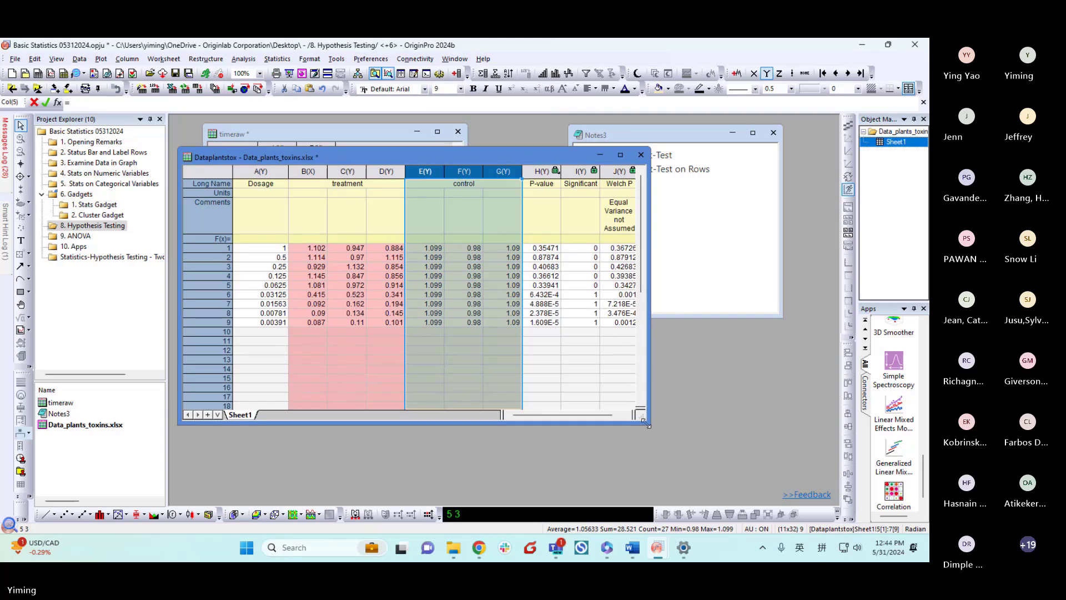
{"action": "left_click_drag", "start_coordinate": [645, 422], "coordinate": [793, 454]}
{"action": "left_click", "coordinate": [755, 362]}
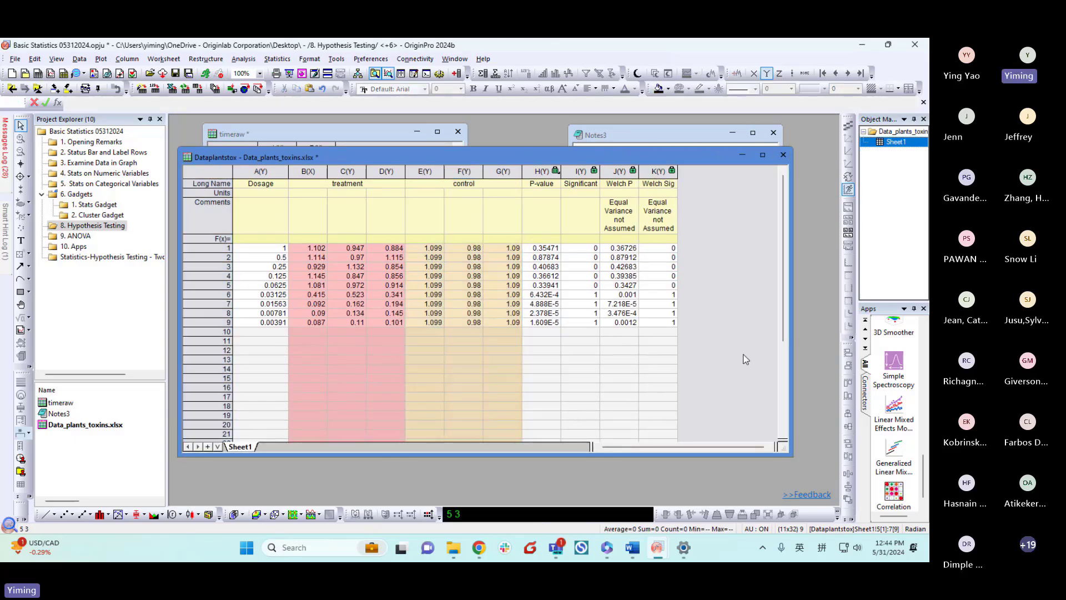
Compare the P-value and Welch P columns, and check the Significant column and row 6 for significant differences.
{"action": "left_click", "coordinate": [542, 172]}
{"action": "left_click", "coordinate": [601, 172], "text": "ctrl"}
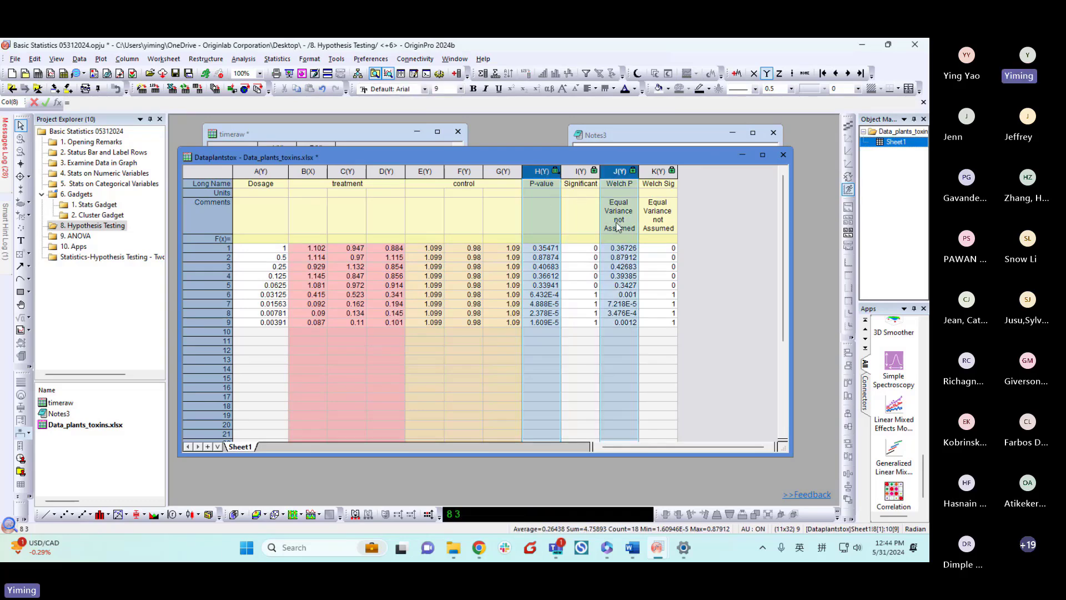
{"action": "left_click", "coordinate": [580, 171]}
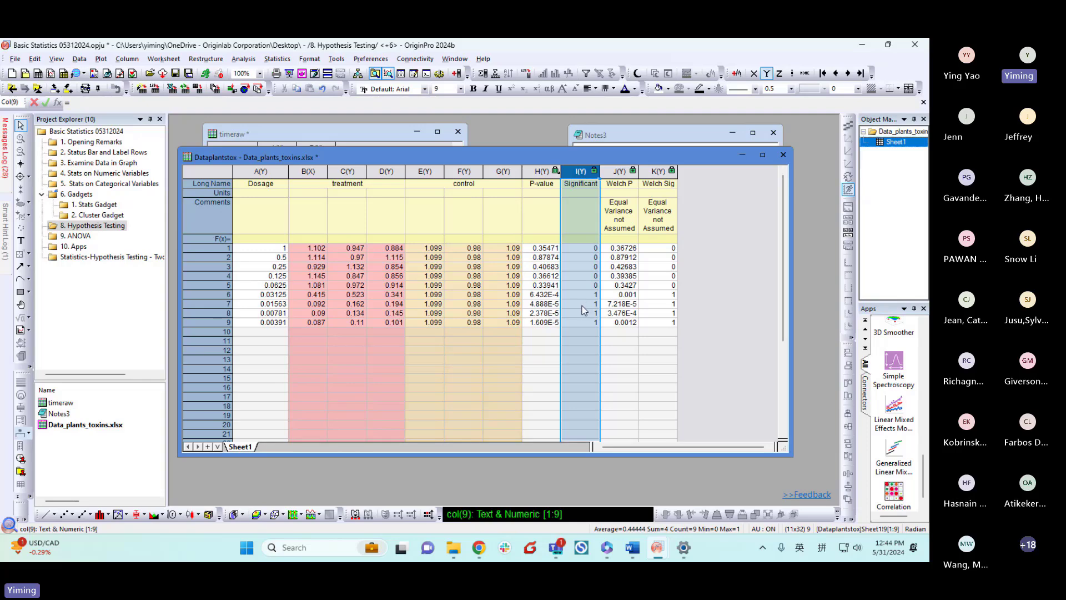
{"action": "left_click", "coordinate": [699, 309]}
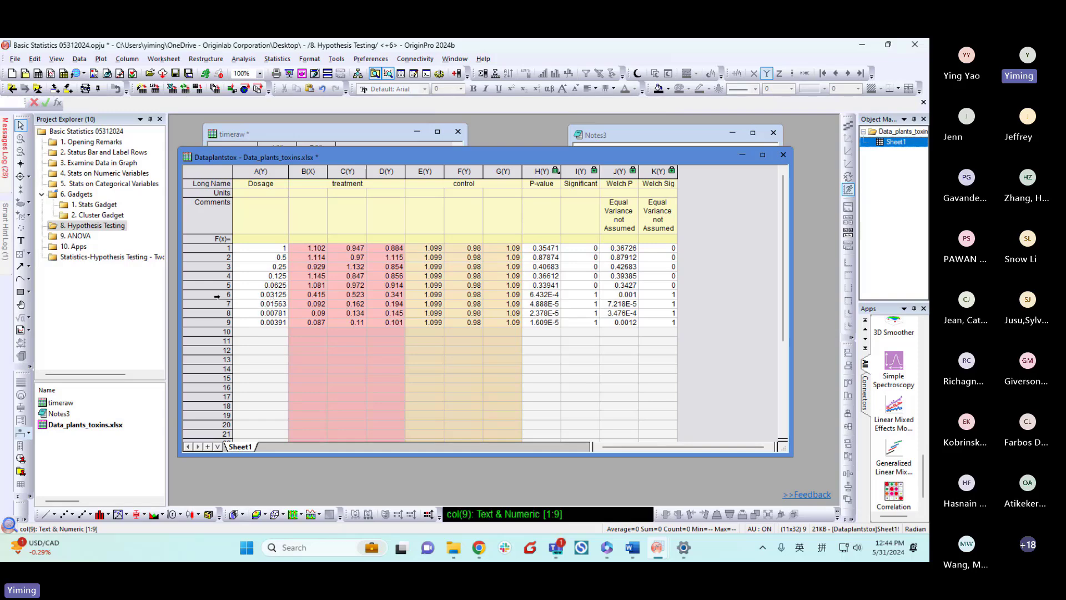
{"action": "left_click", "coordinate": [217, 294]}
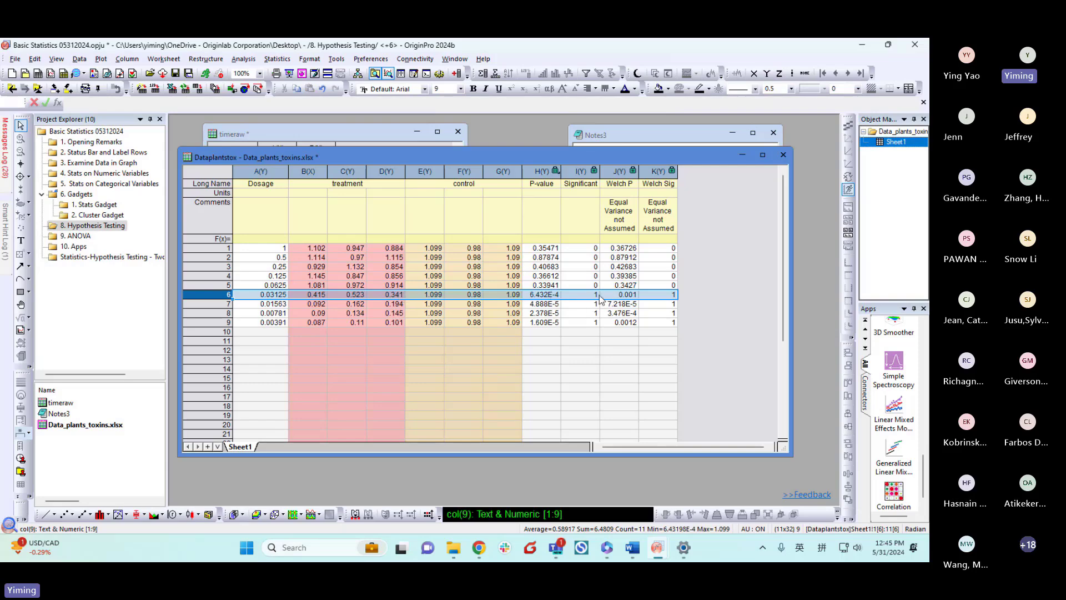
{"action": "left_click", "coordinate": [707, 296]}
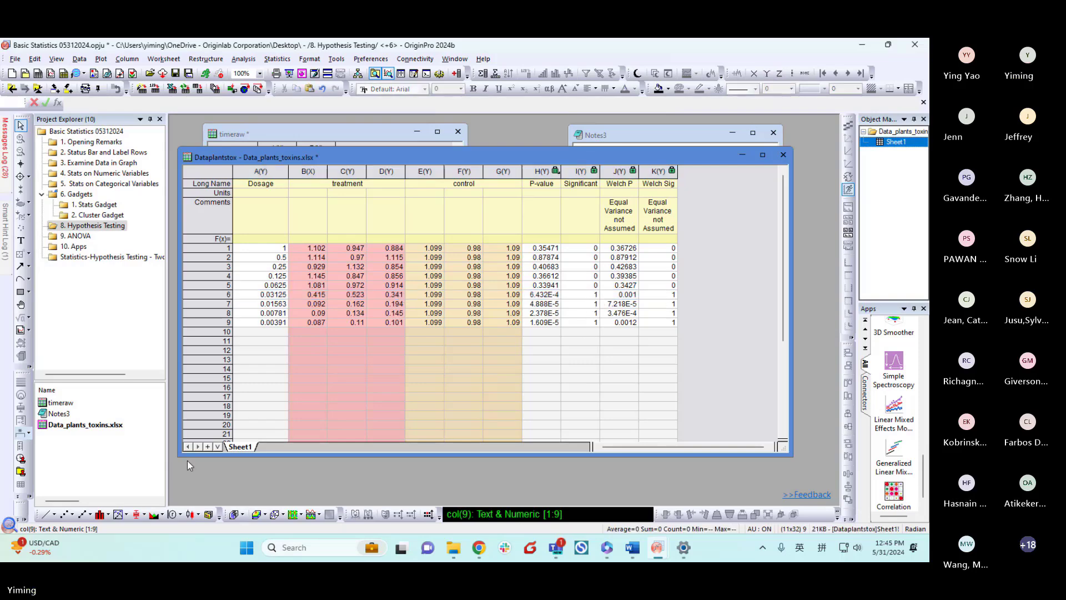
Narrow the Data_plants_toxins workbook window and move it below the headings of the timeraw workbook.
{"action": "left_click_drag", "start_coordinate": [184, 452], "coordinate": [333, 462]}
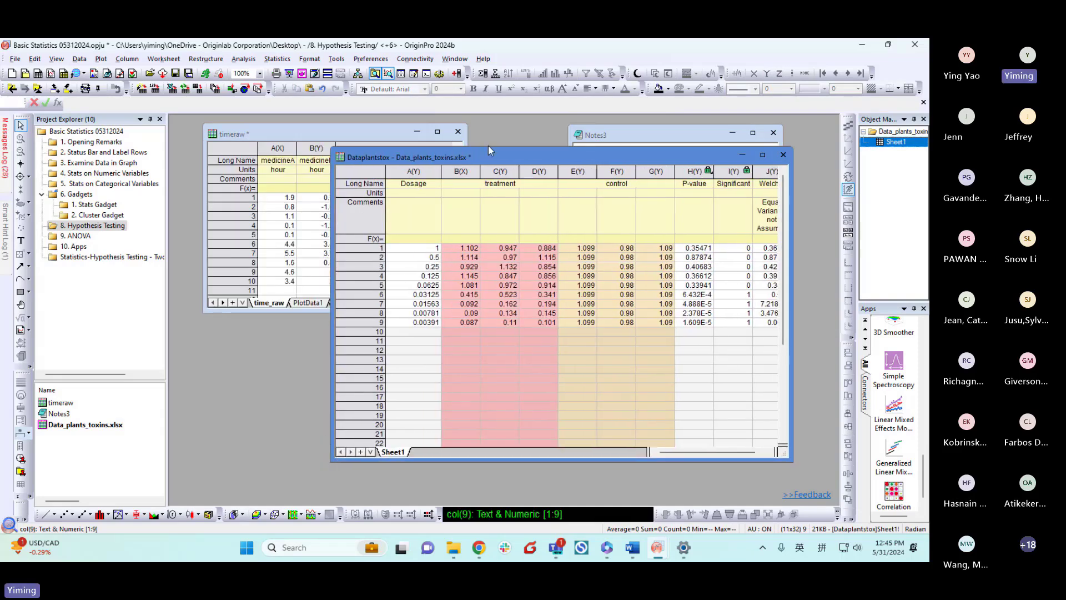
{"action": "left_click_drag", "start_coordinate": [490, 158], "coordinate": [415, 208]}
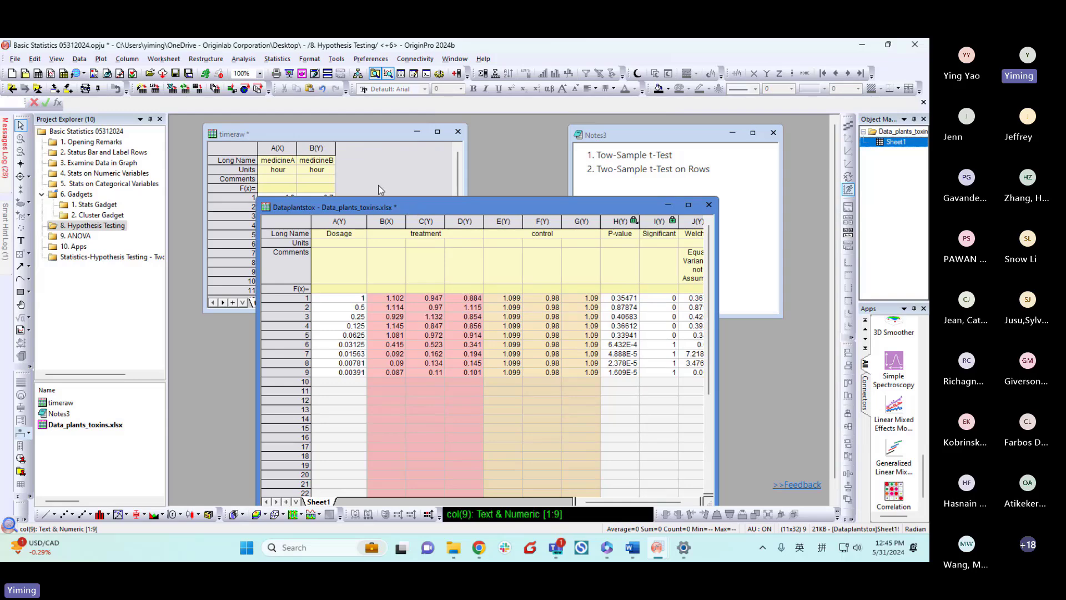
Open the 9. ANOVA project folder, move the nitrogen workbook slightly up and make its window taller.
{"action": "left_click", "coordinate": [75, 235]}
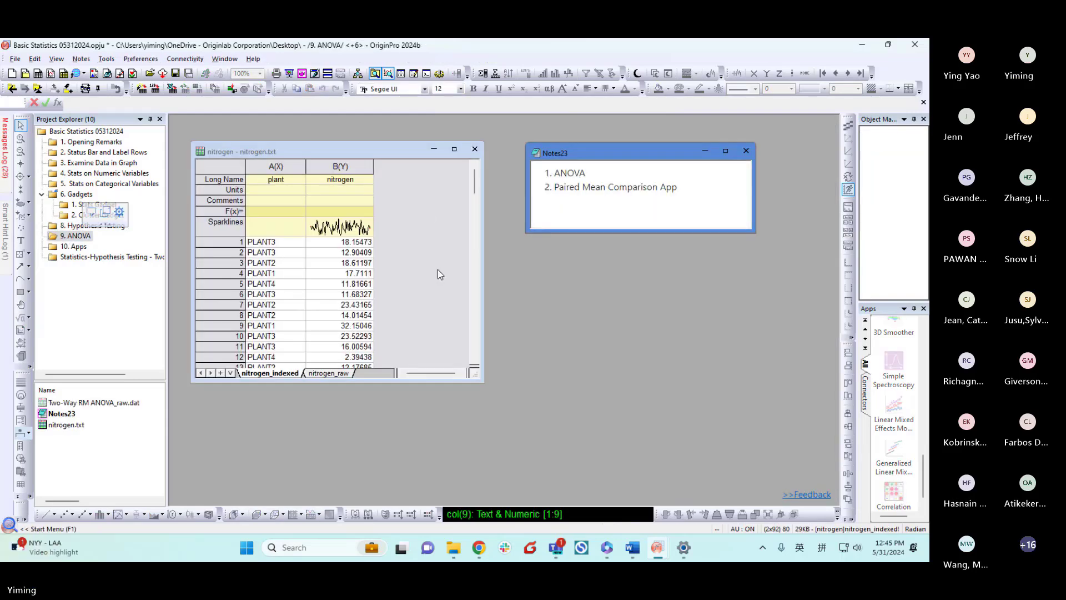
{"action": "left_click", "coordinate": [401, 147]}
{"action": "left_click_drag", "start_coordinate": [401, 146], "coordinate": [401, 137]}
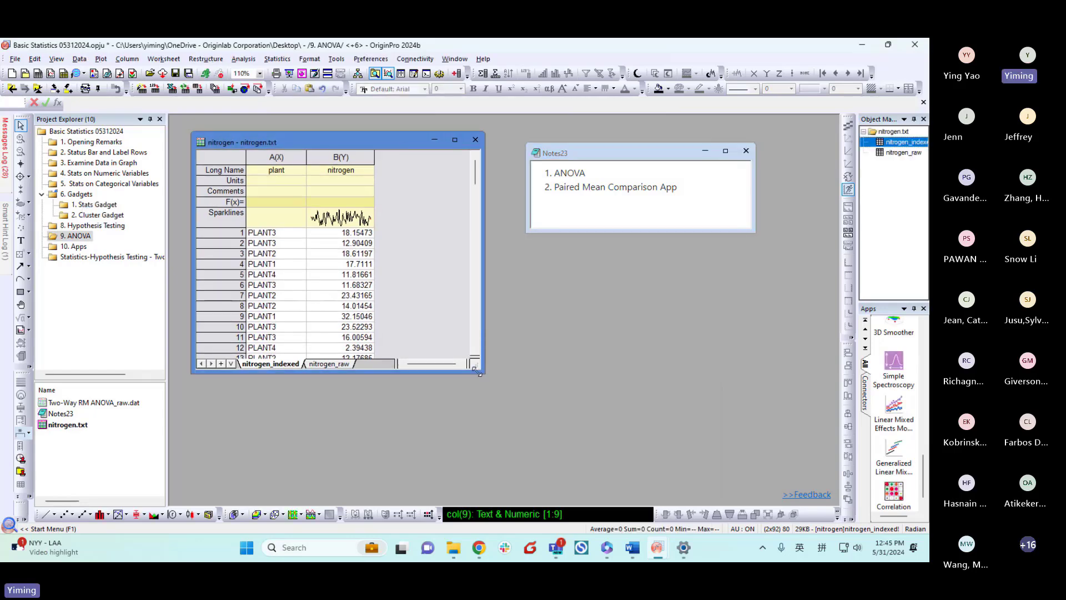
{"action": "left_click_drag", "start_coordinate": [483, 374], "coordinate": [466, 484]}
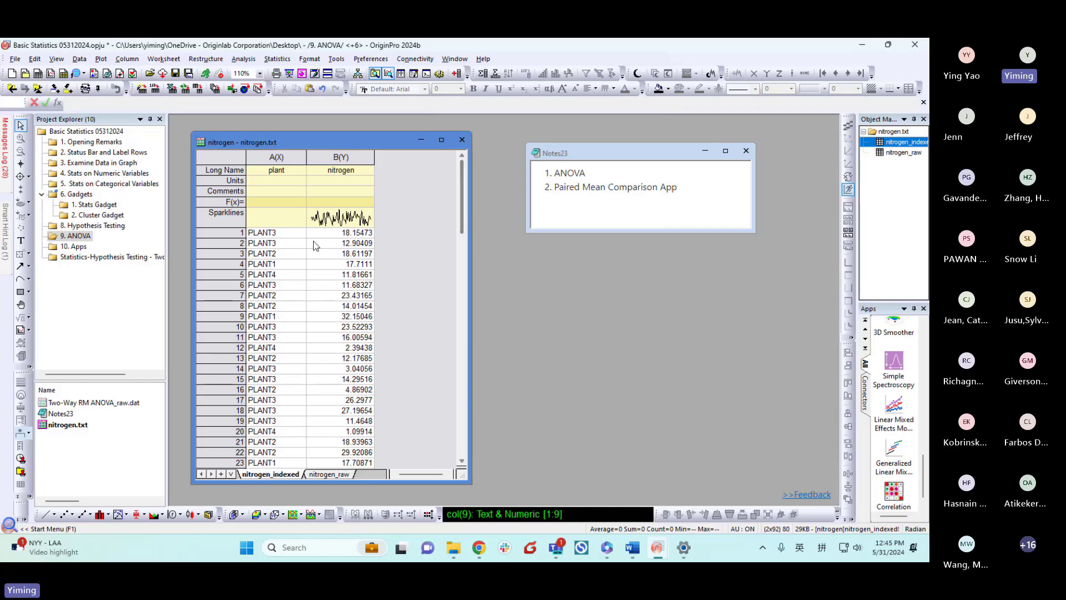
Examine the plant and nitrogen columns of the nitrogen_indexed sheet and compare their layout with the nitrogen_raw sheet.
{"action": "left_click", "coordinate": [271, 158]}
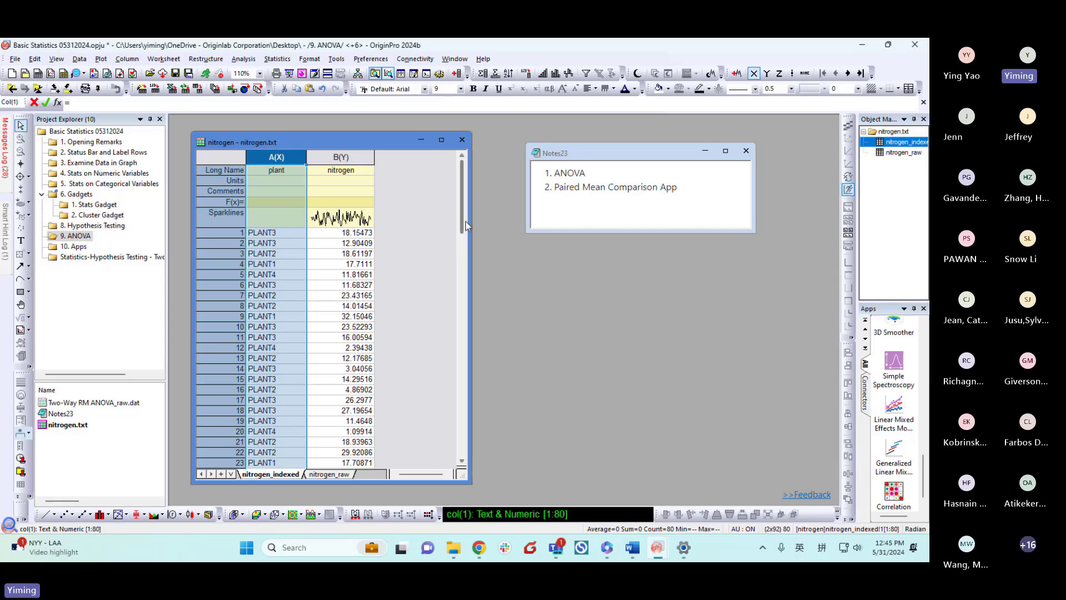
{"action": "scroll", "coordinate": [455, 233], "scroll_direction": "down", "scroll_amount": 10}
{"action": "scroll", "coordinate": [448, 341], "scroll_direction": "up", "scroll_amount": 10}
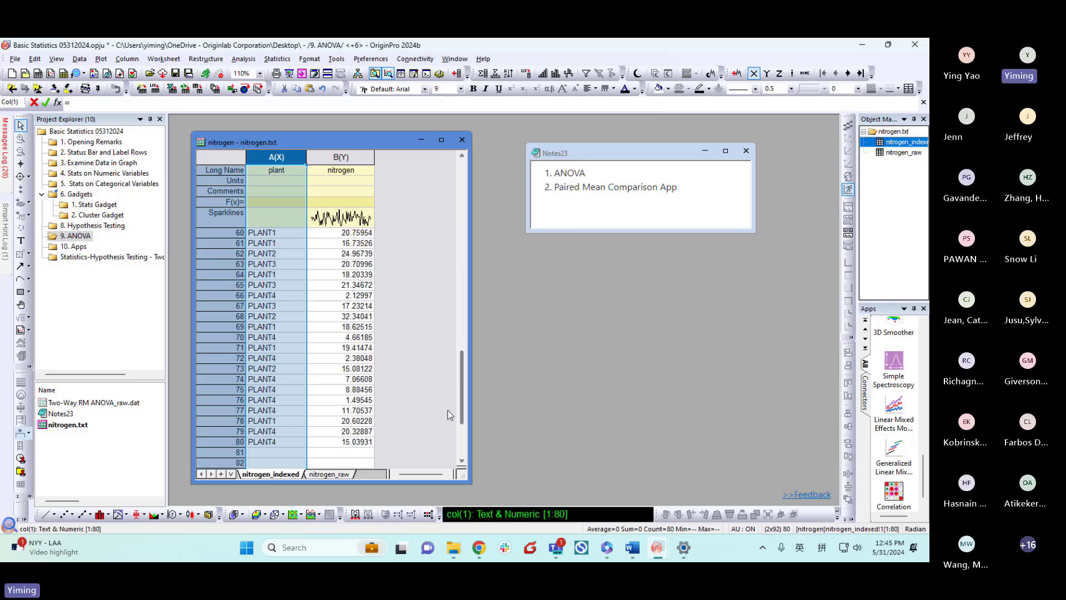
{"action": "left_click", "coordinate": [341, 157]}
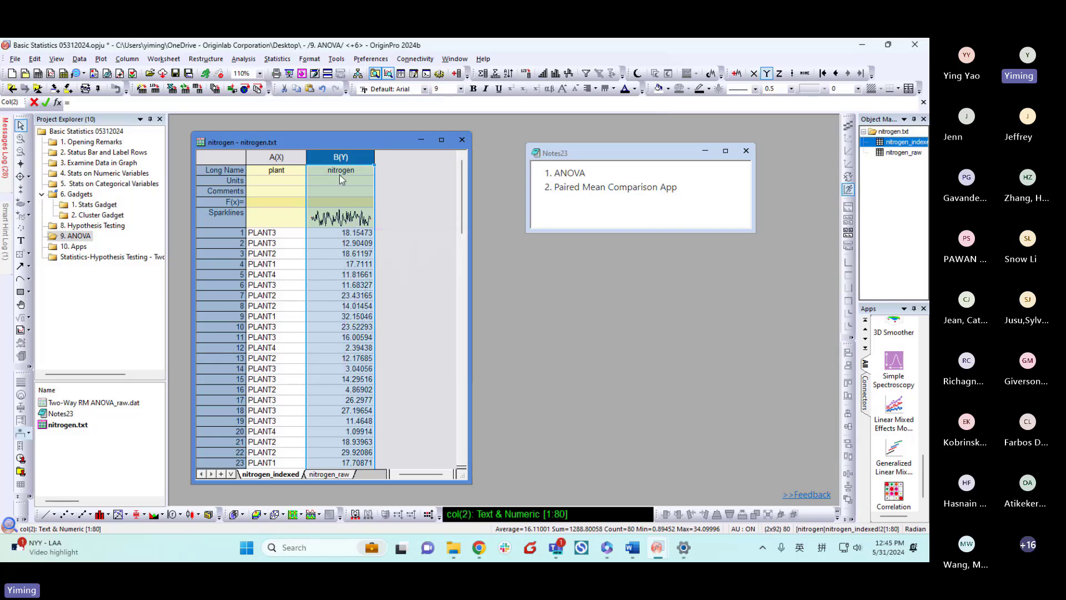
{"action": "scroll", "coordinate": [457, 205], "scroll_direction": "down", "scroll_amount": 15}
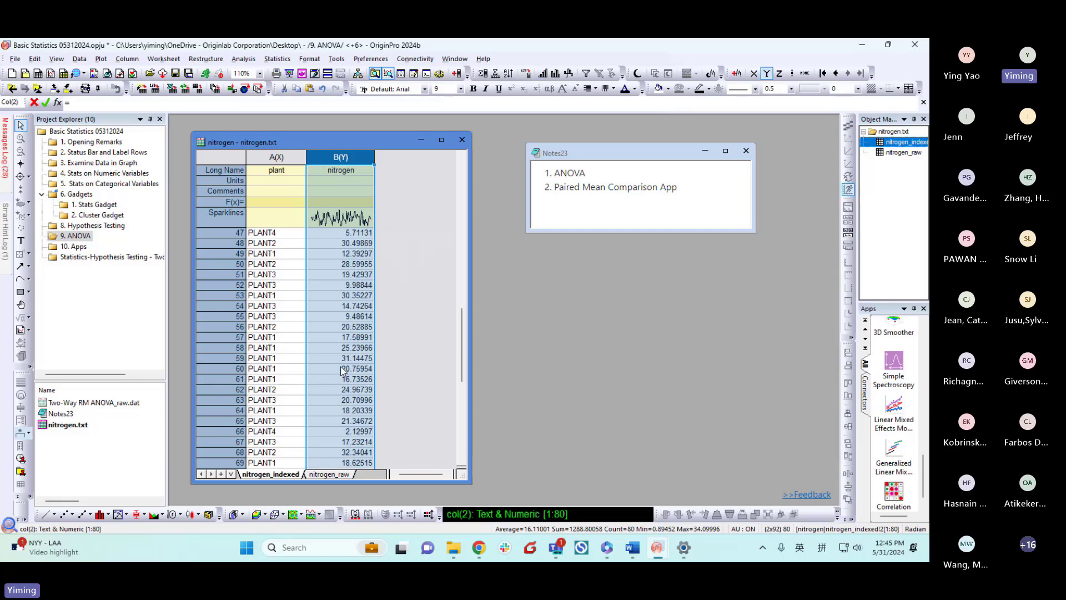
{"action": "left_click", "coordinate": [331, 474]}
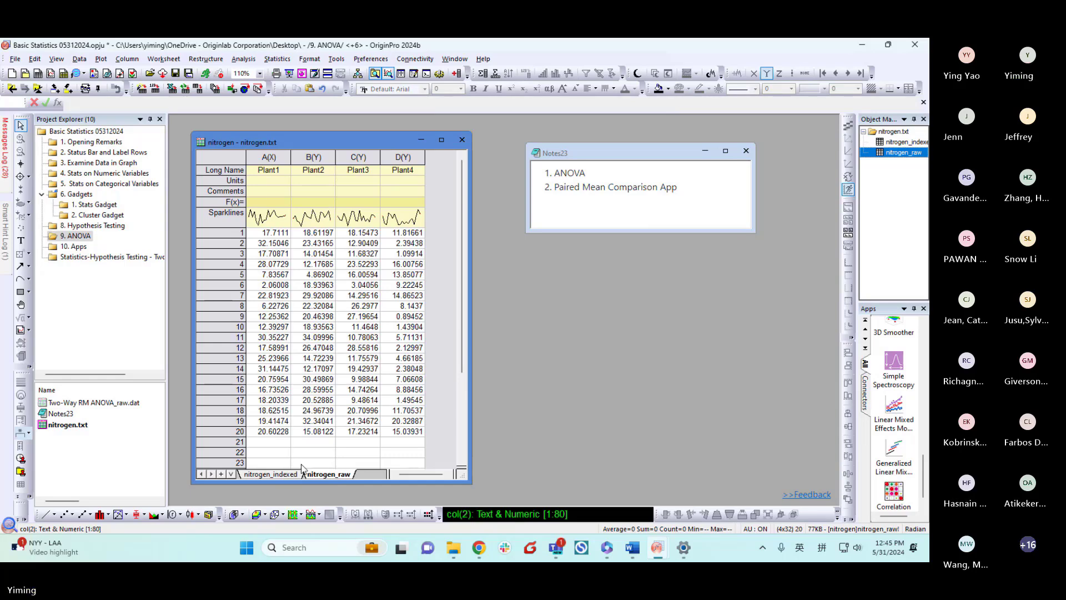
{"action": "left_click", "coordinate": [270, 474]}
{"action": "left_click", "coordinate": [408, 321]}
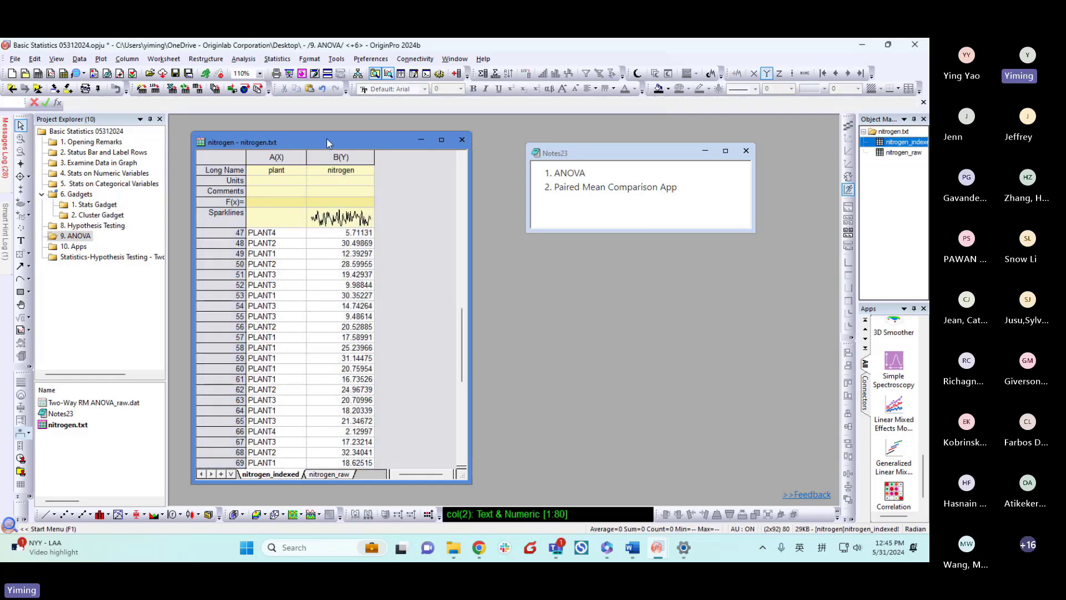
Start a One-Way ANOVA on nitrogen_indexed with indexed input, using plant as the factor and nitrogen as the data.
{"action": "left_click_drag", "start_coordinate": [327, 139], "coordinate": [320, 132]}
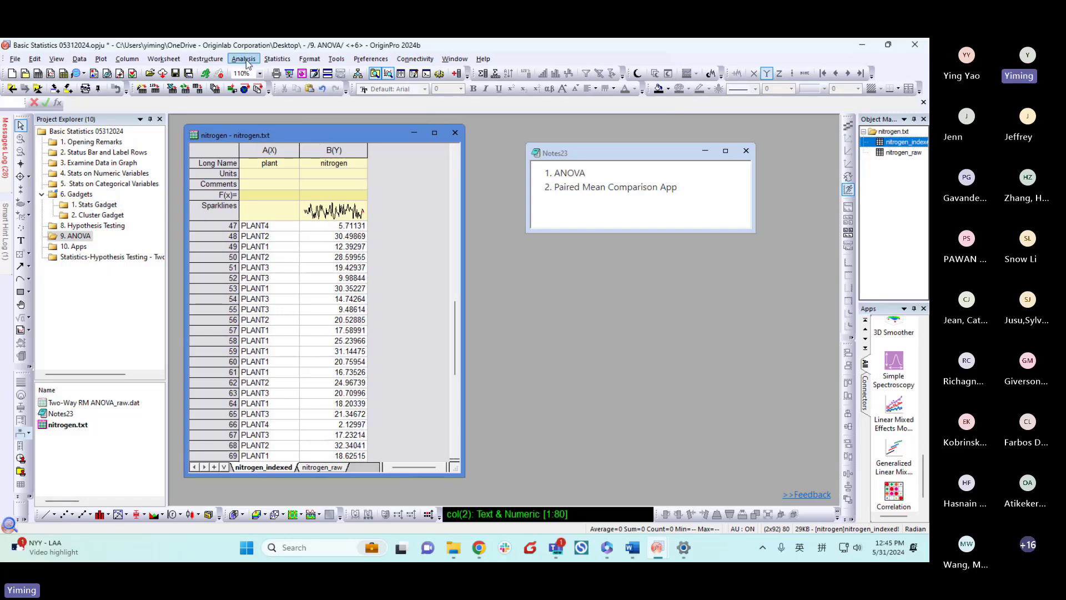
{"action": "left_click", "coordinate": [279, 60]}
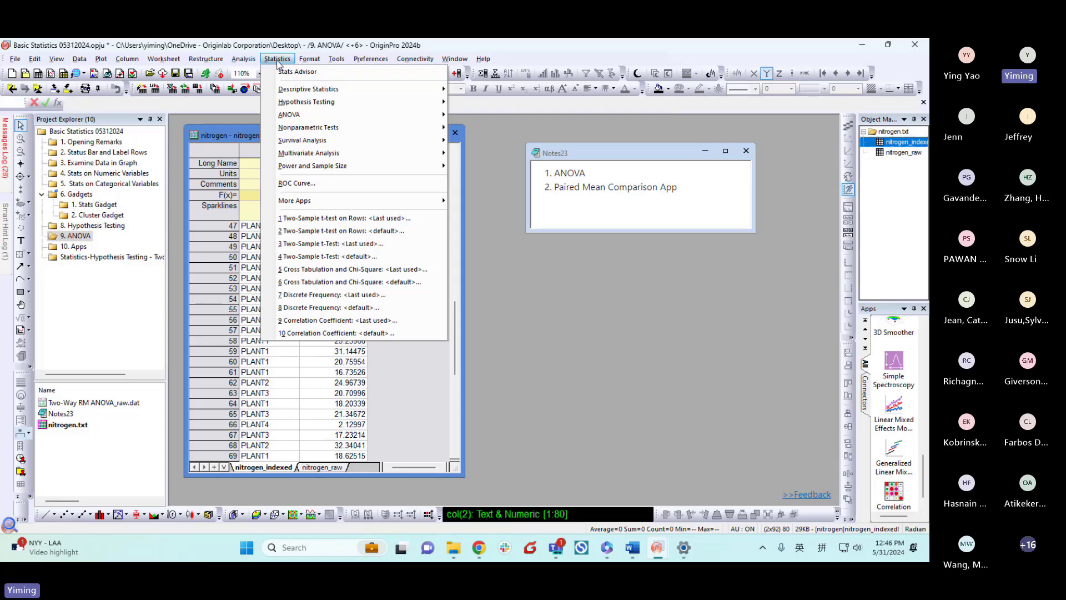
{"action": "mouse_move", "coordinate": [303, 120]}
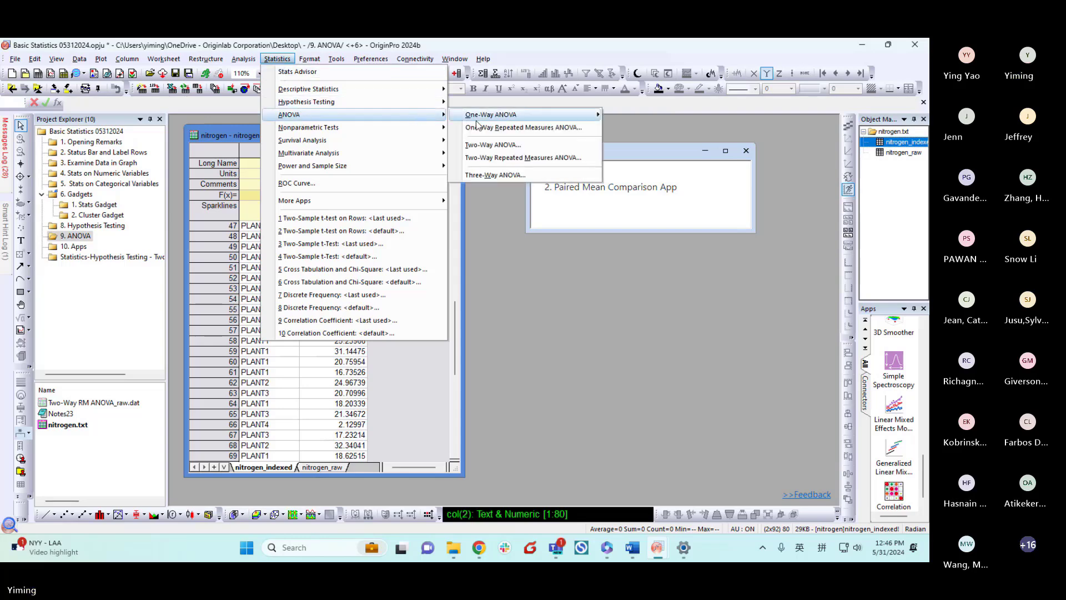
{"action": "mouse_move", "coordinate": [480, 118]}
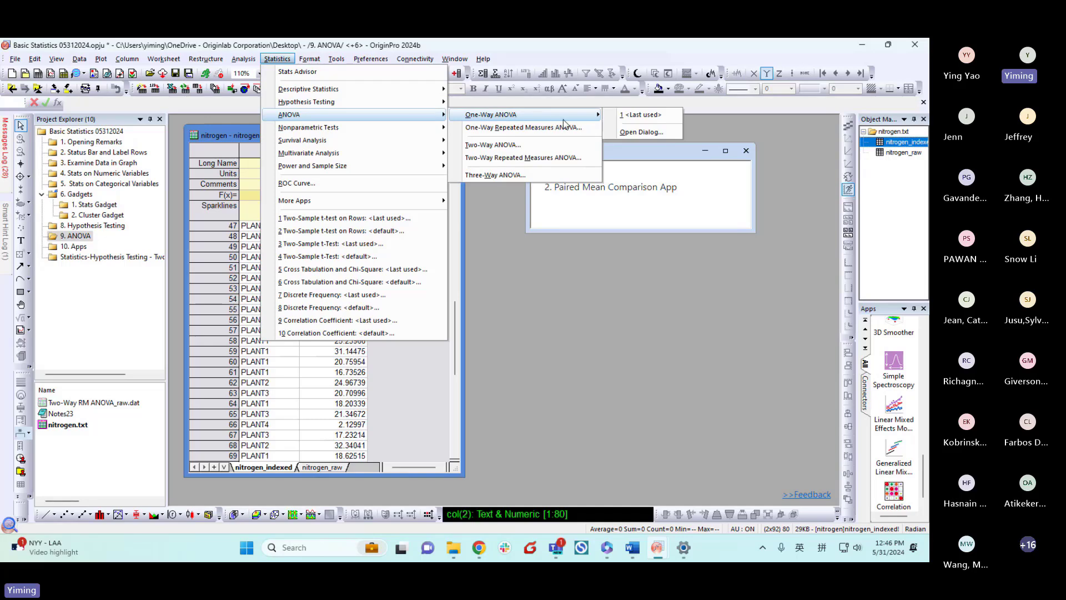
{"action": "left_click", "coordinate": [638, 135]}
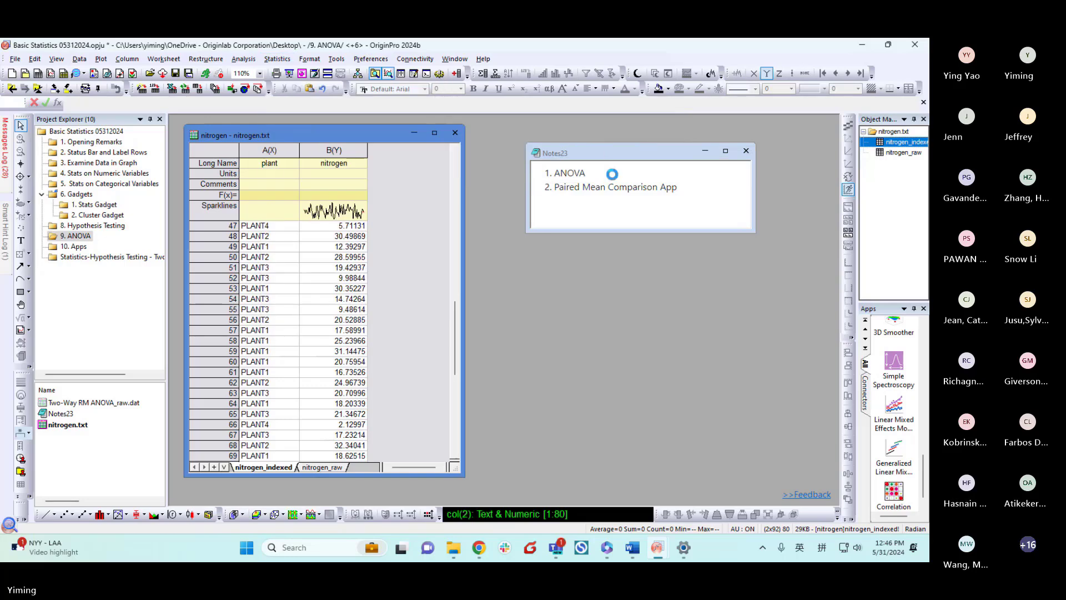
{"action": "left_click_drag", "start_coordinate": [491, 198], "coordinate": [588, 152]}
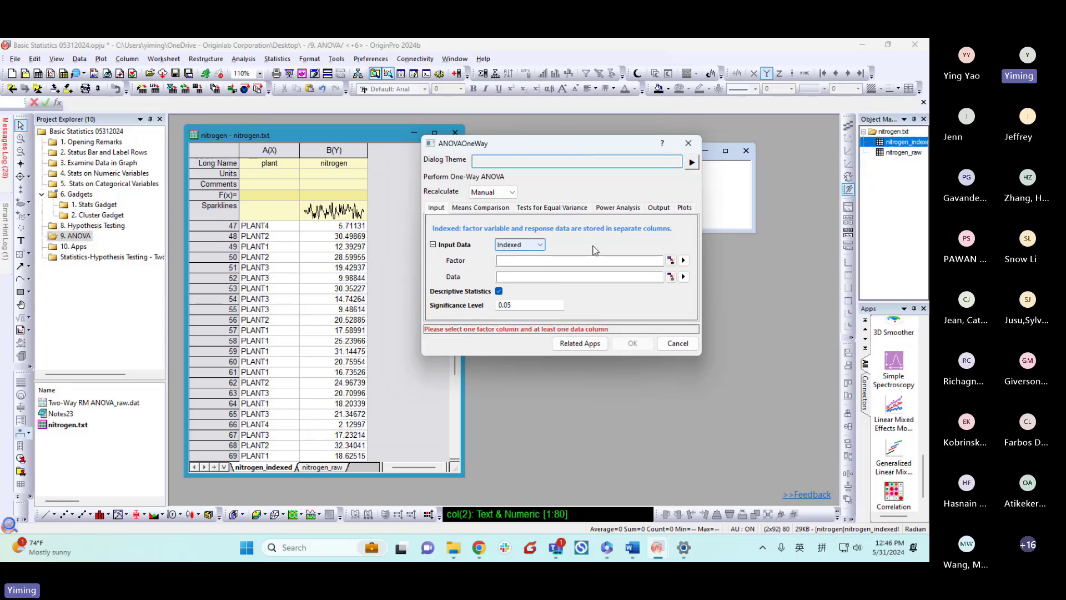
{"action": "left_click", "coordinate": [683, 261]}
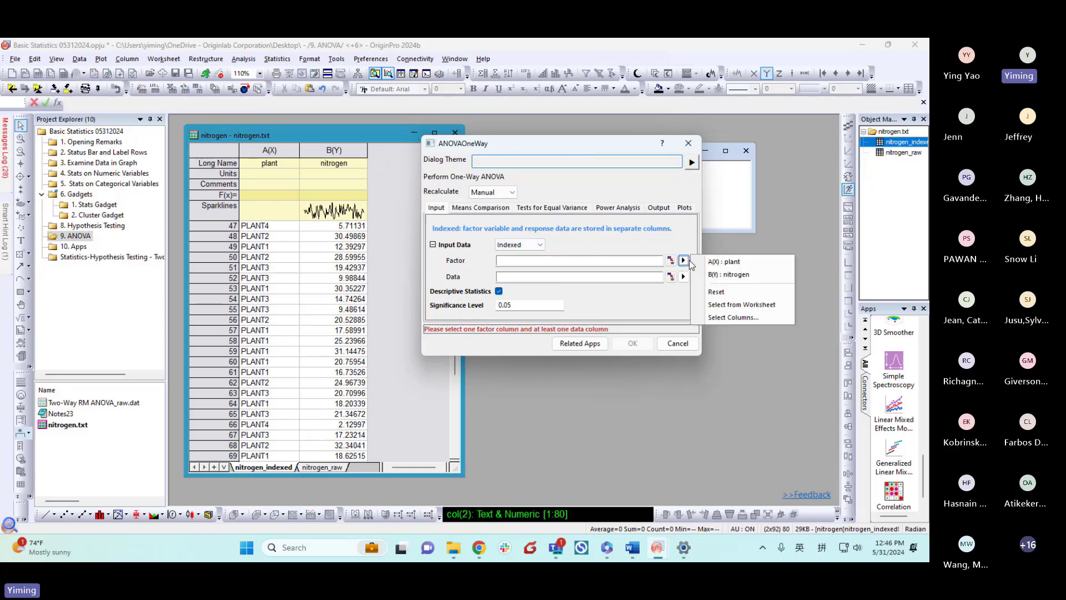
{"action": "left_click", "coordinate": [712, 263]}
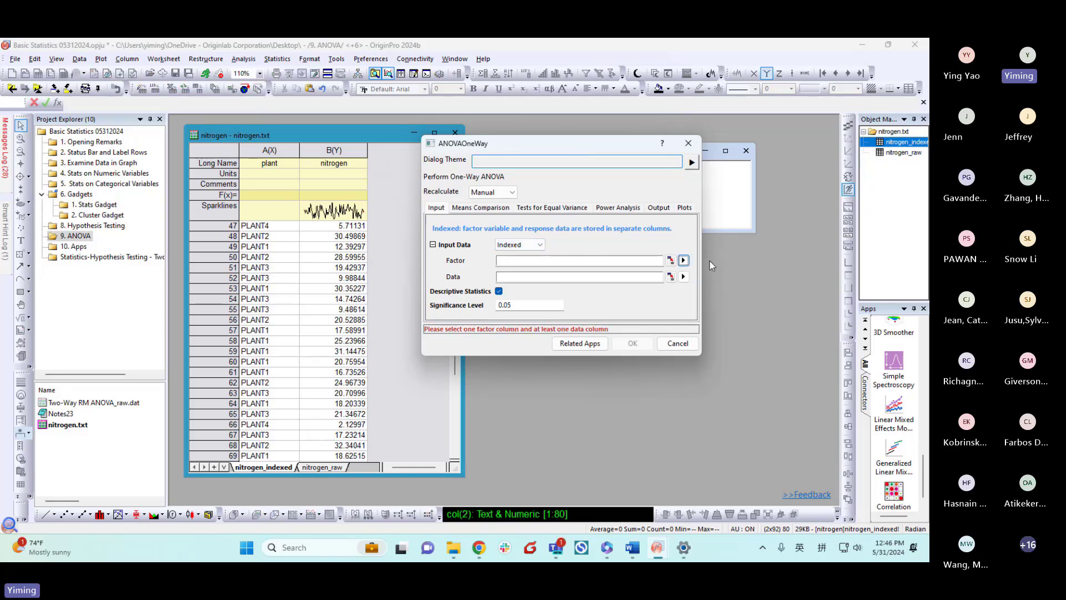
{"action": "left_click", "coordinate": [684, 277]}
{"action": "left_click", "coordinate": [716, 290]}
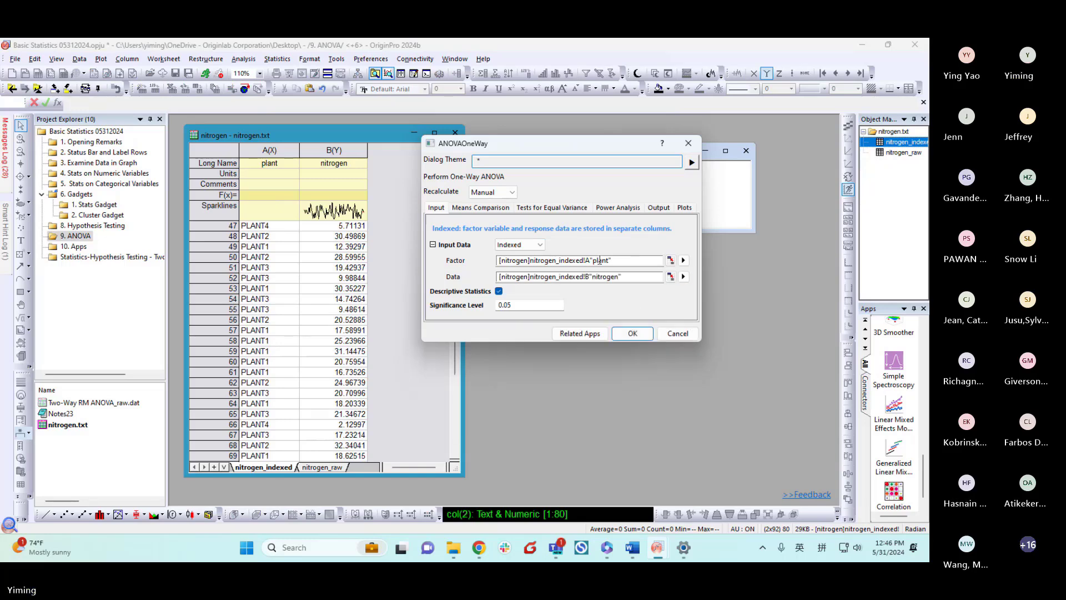
{"action": "left_click_drag", "start_coordinate": [555, 150], "coordinate": [517, 145]}
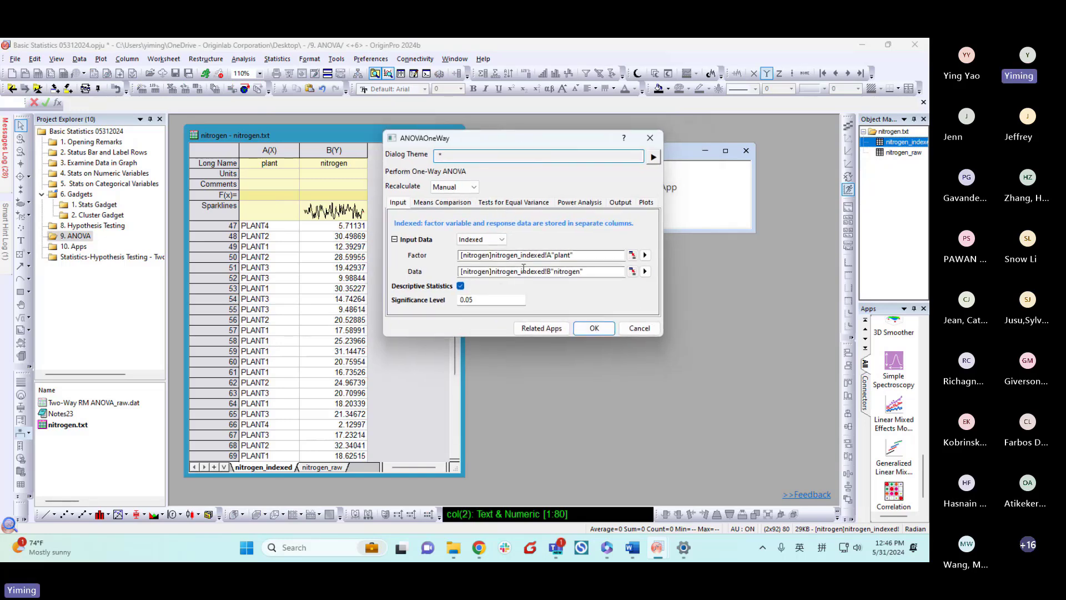
Enable the Tukey means comparison and the Levene | |, Levene ( )^2 and Brown-Forsythe tests for equal variance.
{"action": "left_click", "coordinate": [446, 203]}
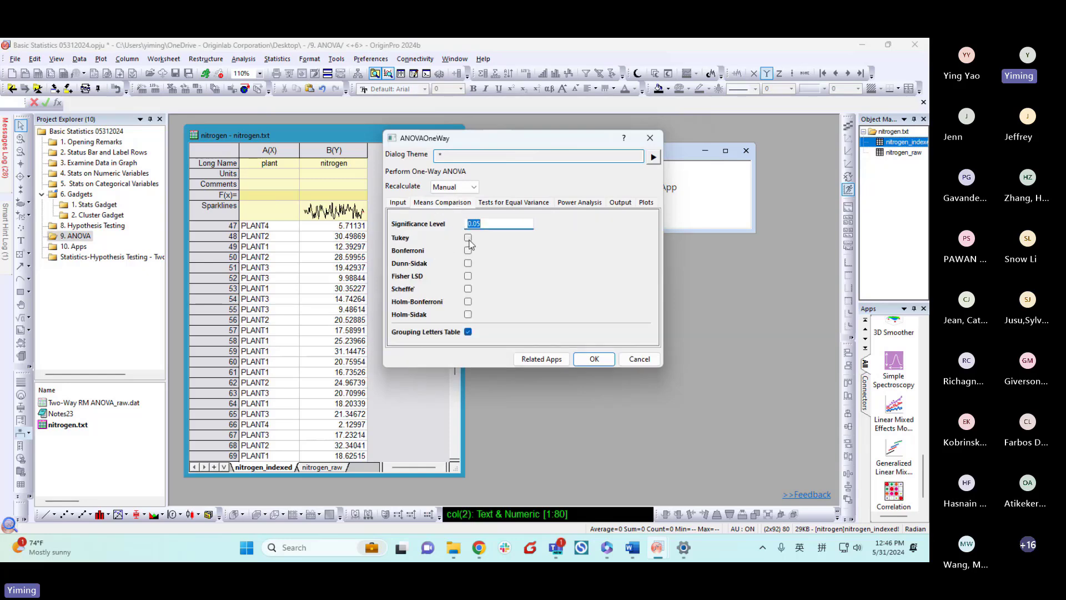
{"action": "left_click", "coordinate": [468, 239]}
{"action": "left_click", "coordinate": [519, 202]}
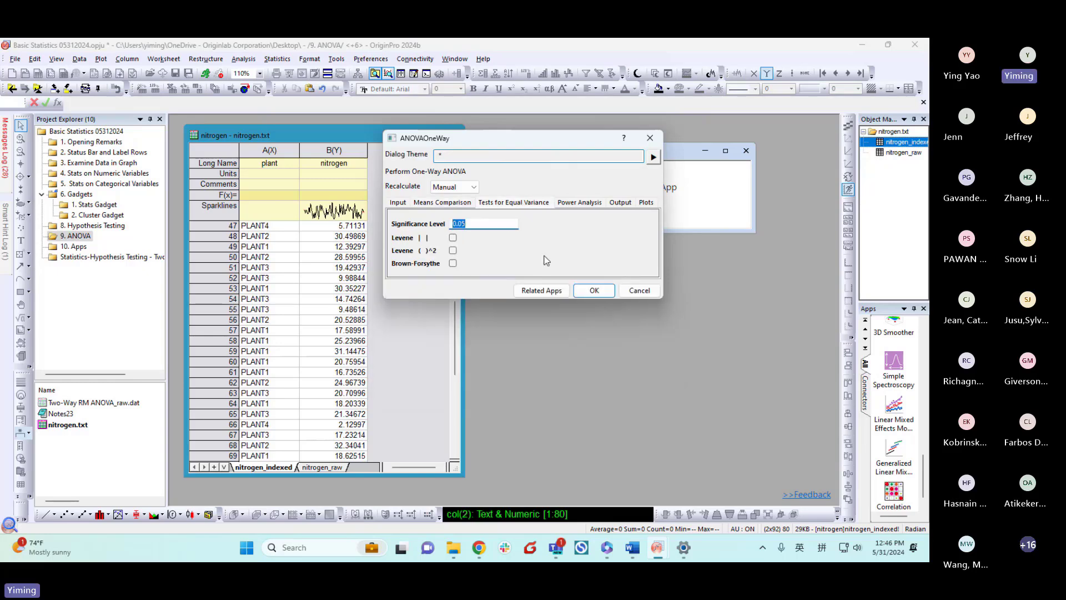
{"action": "left_click", "coordinate": [454, 238]}
{"action": "left_click", "coordinate": [453, 251]}
{"action": "left_click", "coordinate": [453, 264]}
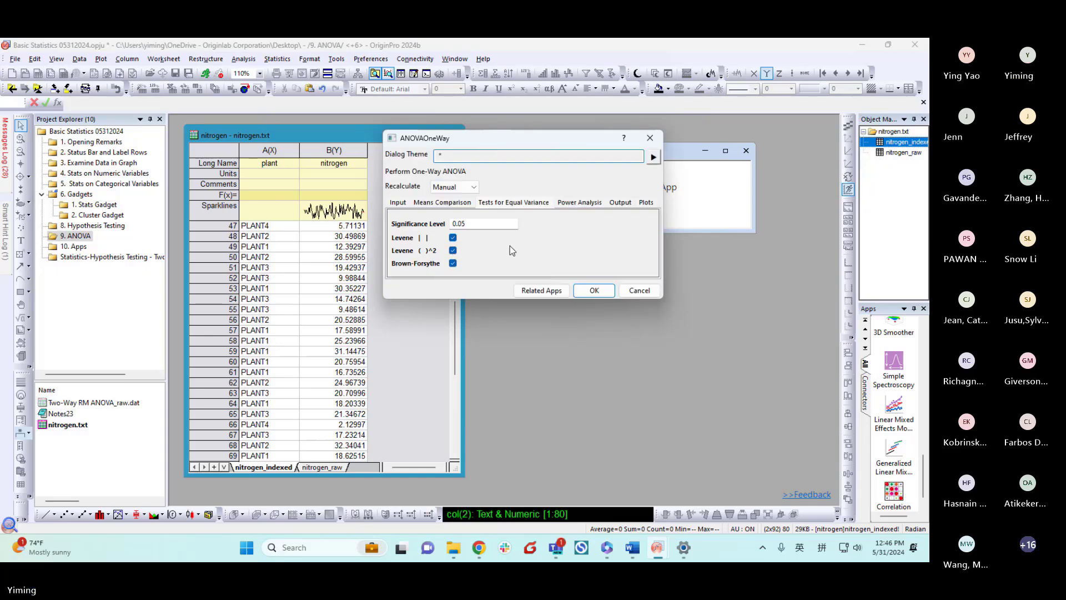
Include actual power and hypothetical power in the ANOVA's power analysis.
{"action": "left_click", "coordinate": [562, 204]}
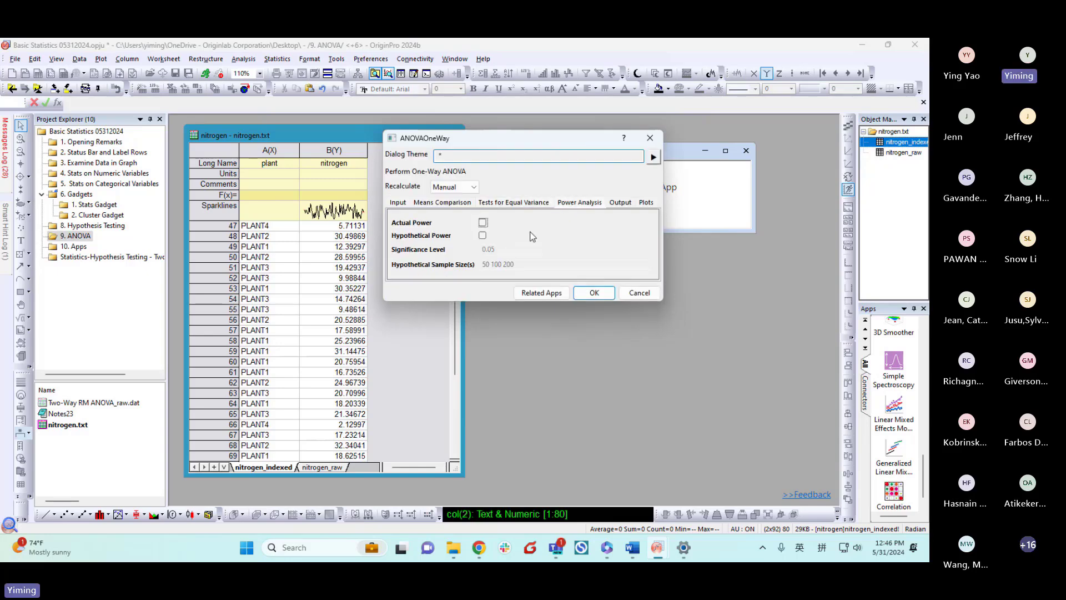
{"action": "left_click", "coordinate": [483, 223]}
{"action": "left_click", "coordinate": [483, 236]}
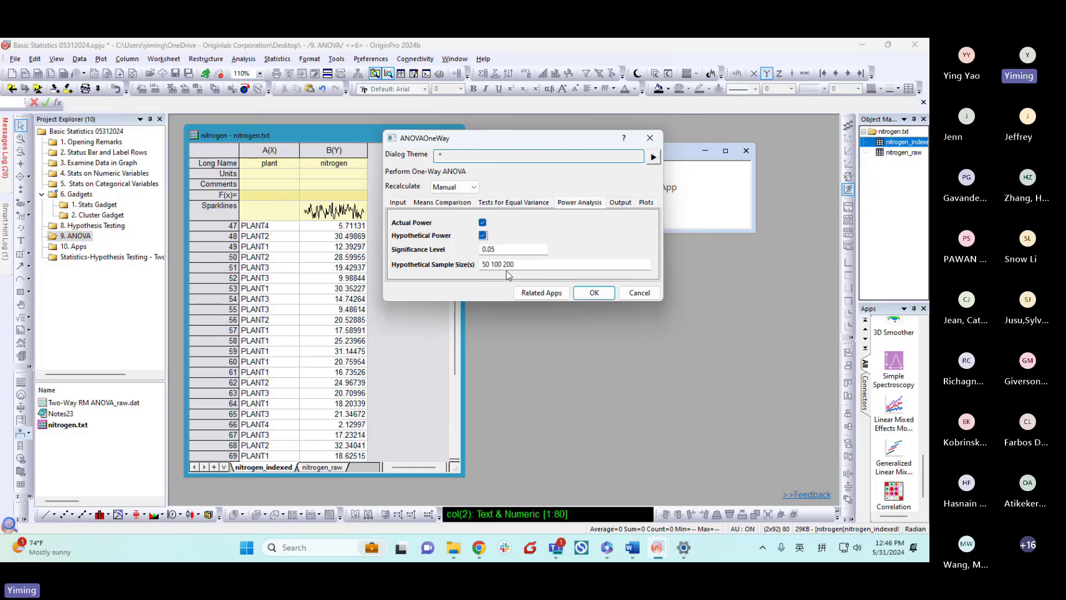
Add a bar chart and box charts to the plots and run the one-way ANOVA.
{"action": "left_click", "coordinate": [613, 203]}
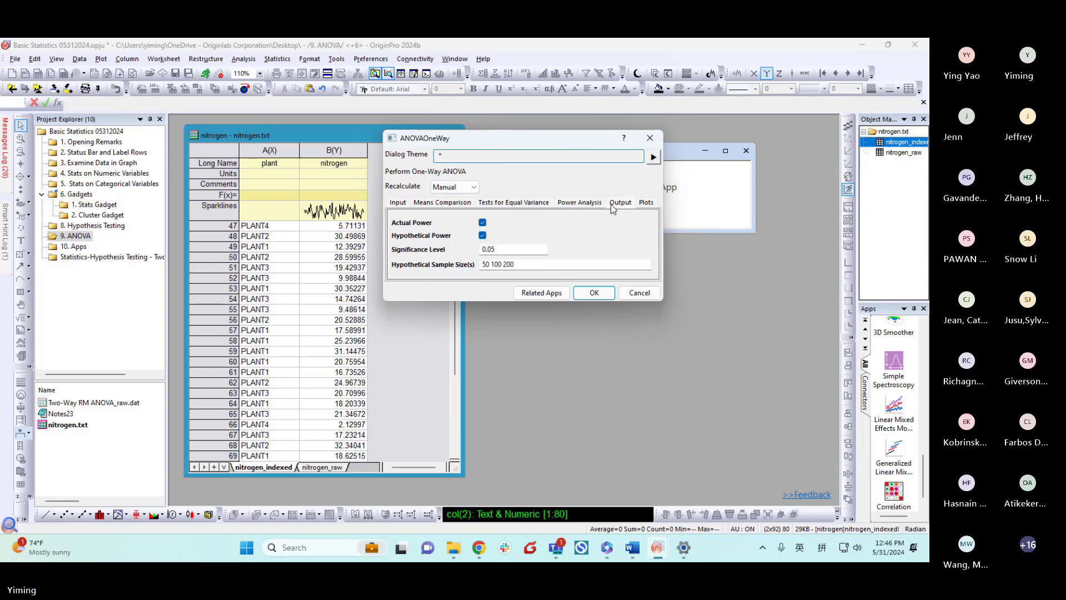
{"action": "left_click", "coordinate": [646, 201]}
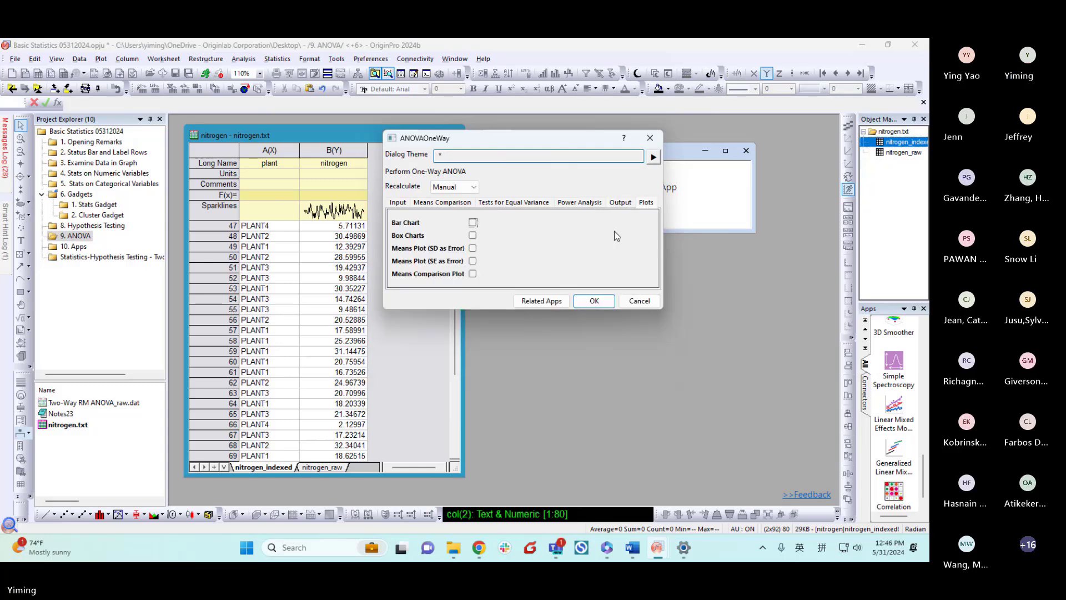
{"action": "left_click", "coordinate": [473, 224]}
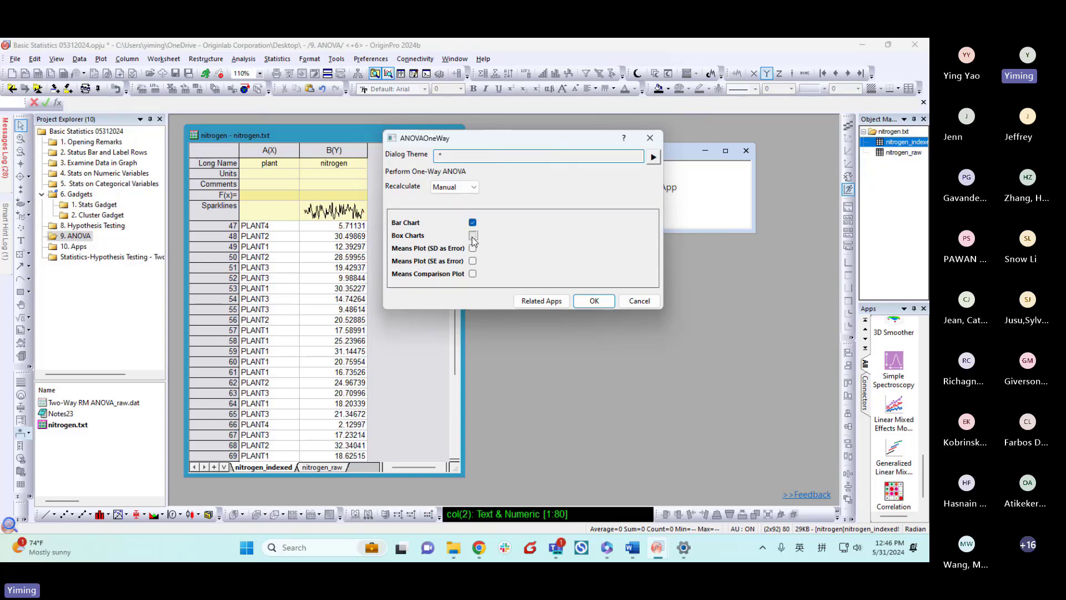
{"action": "left_click", "coordinate": [473, 237]}
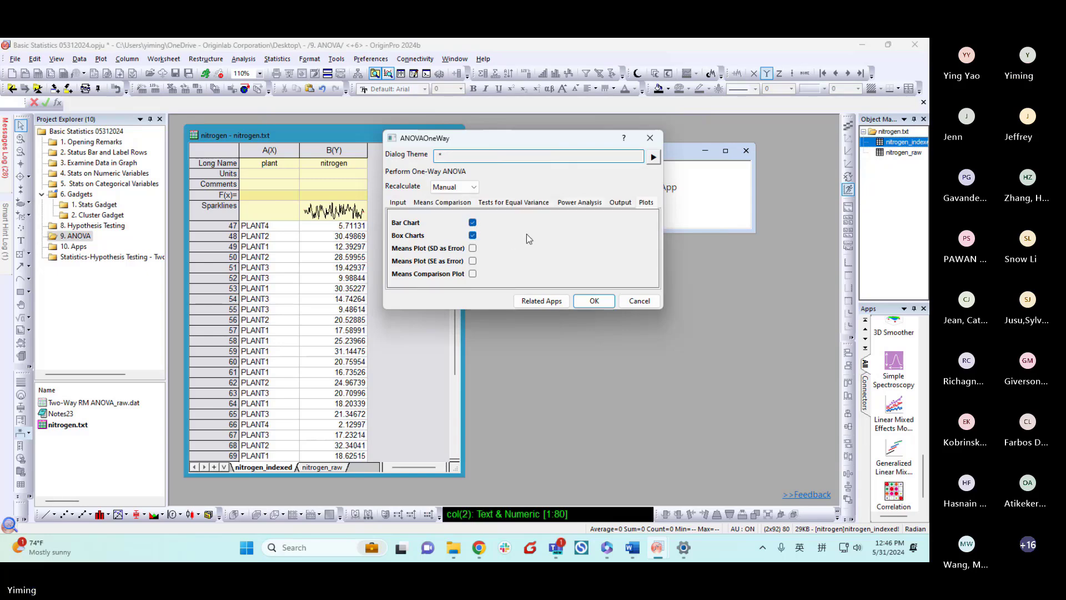
{"action": "left_click", "coordinate": [594, 301]}
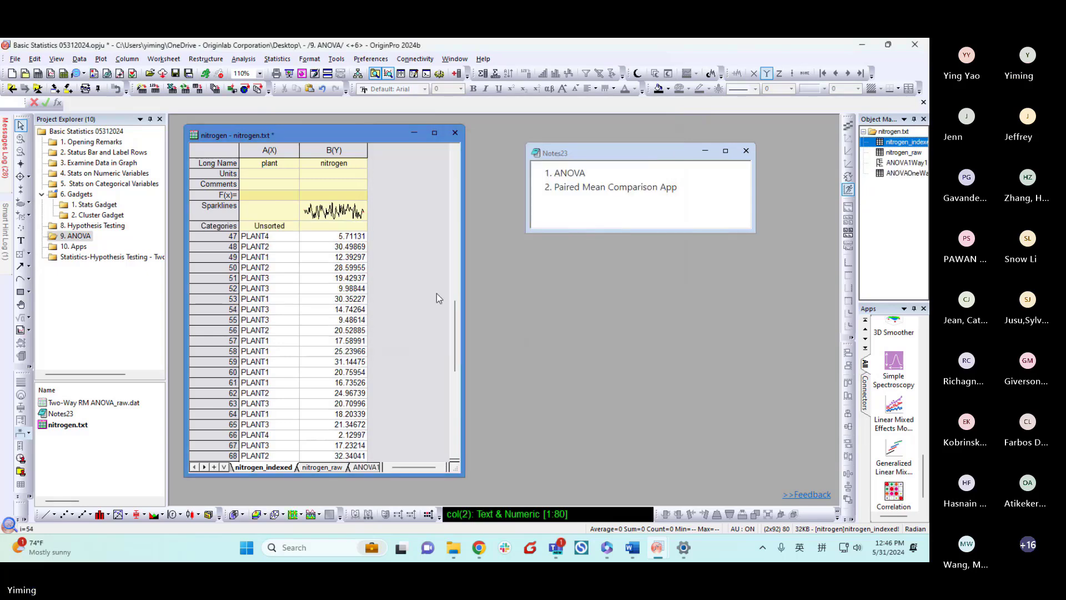
Widen the nitrogen workbook window and examine the overall ANOVA table and its Prob>F value on the ANOVA1Way1 report sheet.
{"action": "left_click_drag", "start_coordinate": [464, 475], "coordinate": [655, 477]}
{"action": "left_click", "coordinate": [374, 469]}
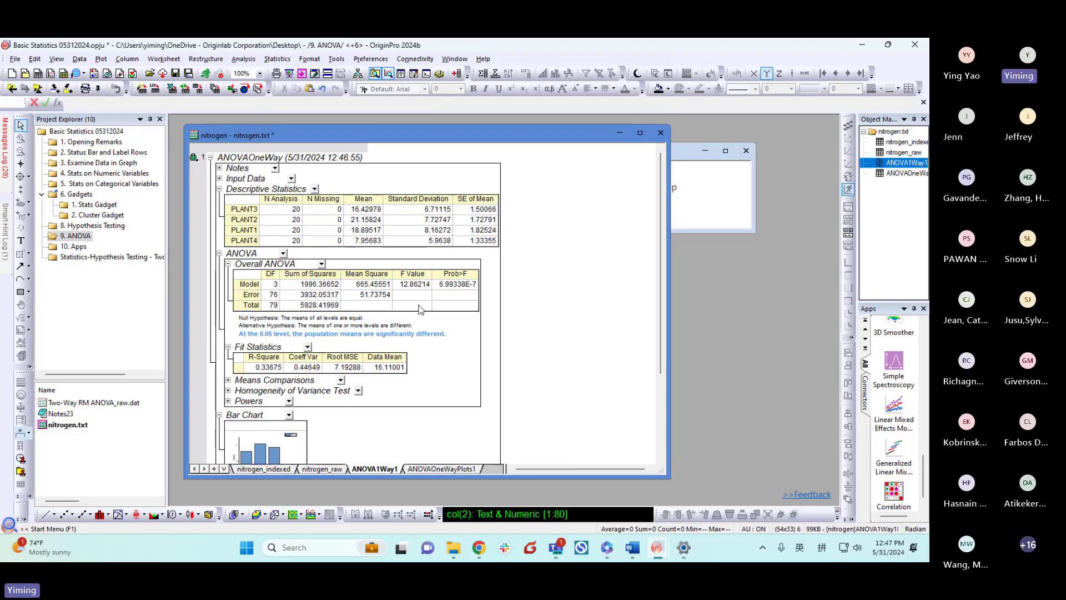
{"action": "left_click", "coordinate": [458, 286]}
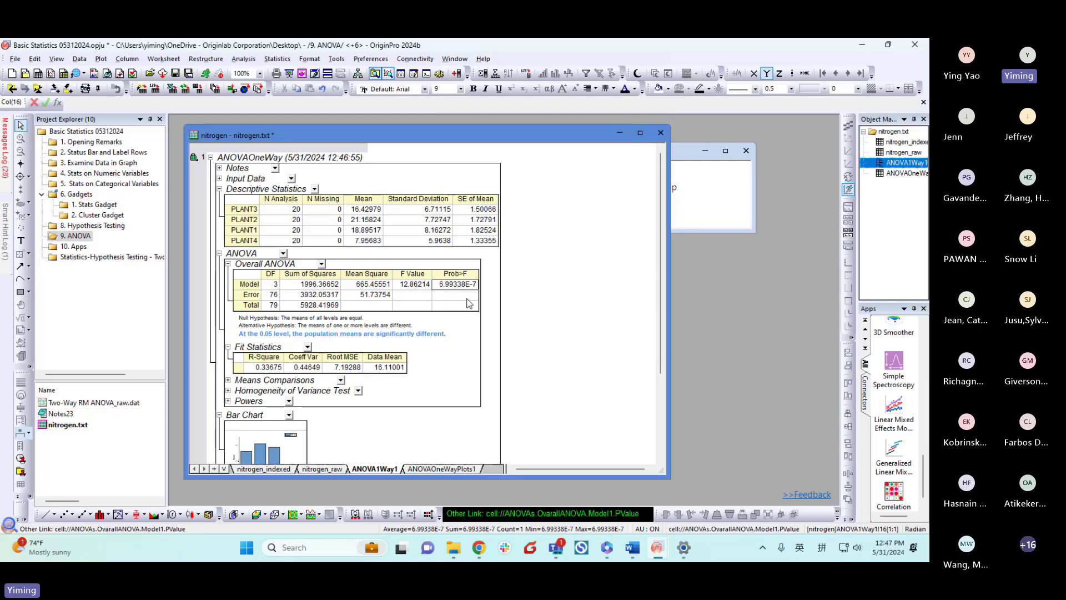
{"action": "scroll", "coordinate": [486, 316], "scroll_direction": "down", "scroll_amount": 1}
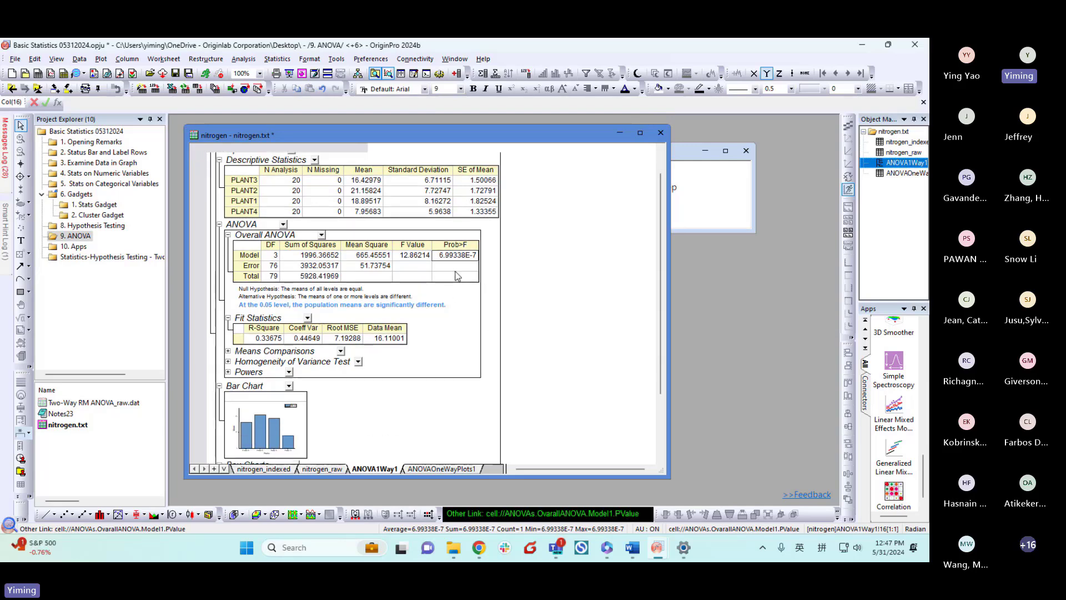
{"action": "scroll", "coordinate": [456, 286], "scroll_direction": "down", "scroll_amount": 1}
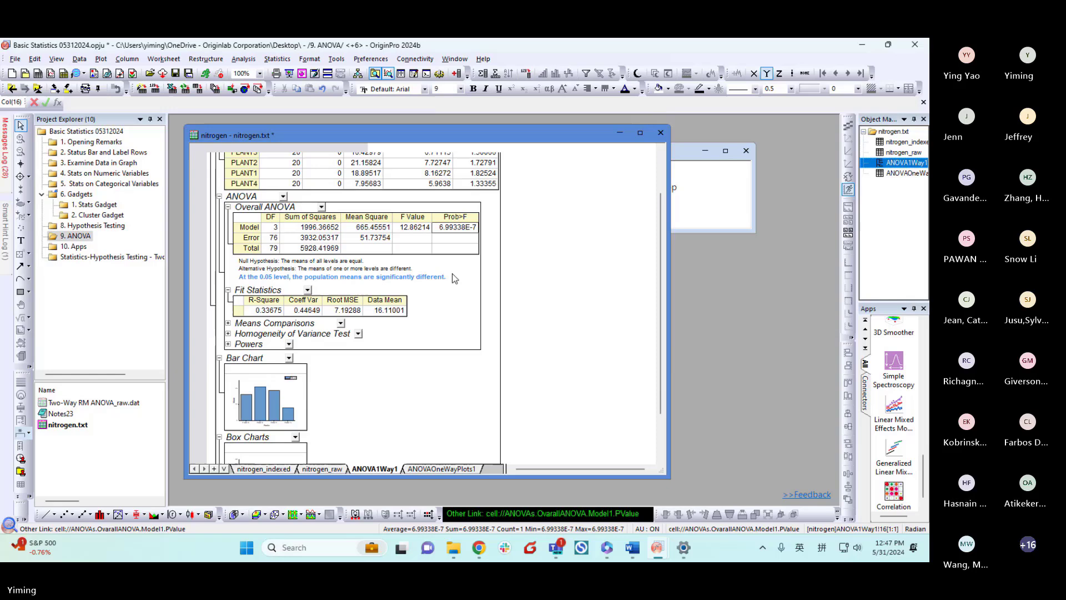
Expand the Means Comparisons section and its Tukey Test table to view the pairwise plant comparisons.
{"action": "left_click", "coordinate": [228, 324]}
{"action": "scroll", "coordinate": [422, 330], "scroll_direction": "down", "scroll_amount": 2}
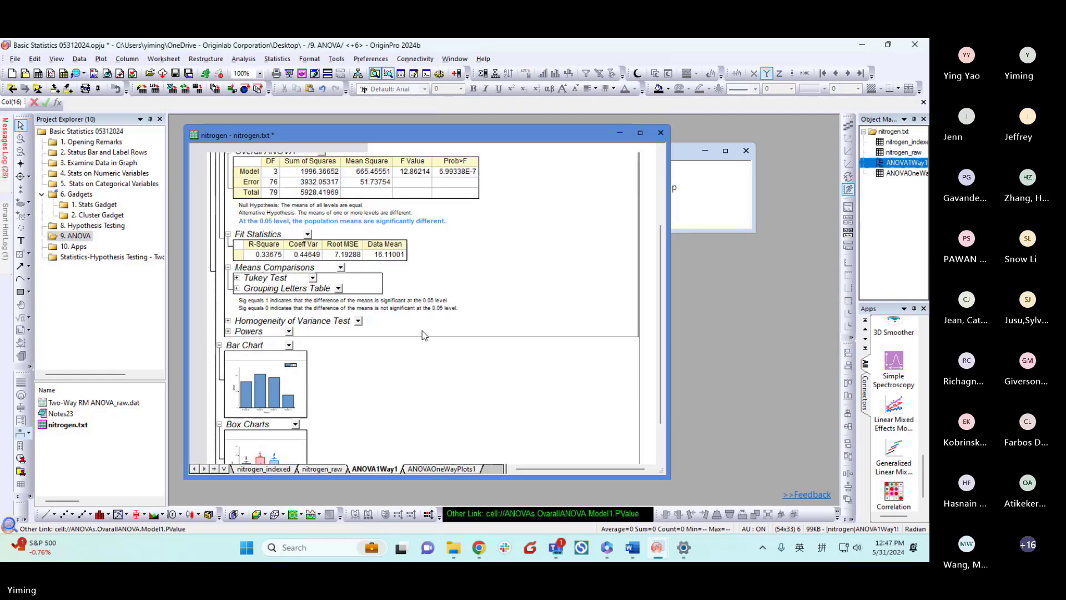
{"action": "left_click", "coordinate": [237, 279]}
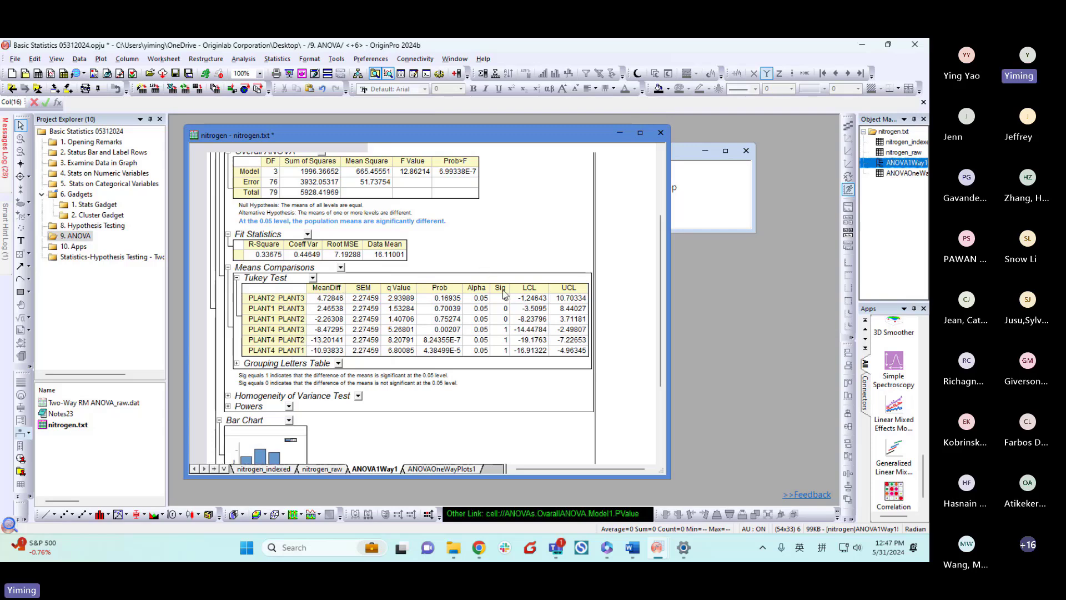
Examine the Sig column of the Tukey Test and expand the Grouping Letters Table with its Tukey Test results.
{"action": "left_click_drag", "start_coordinate": [504, 298], "coordinate": [503, 350]}
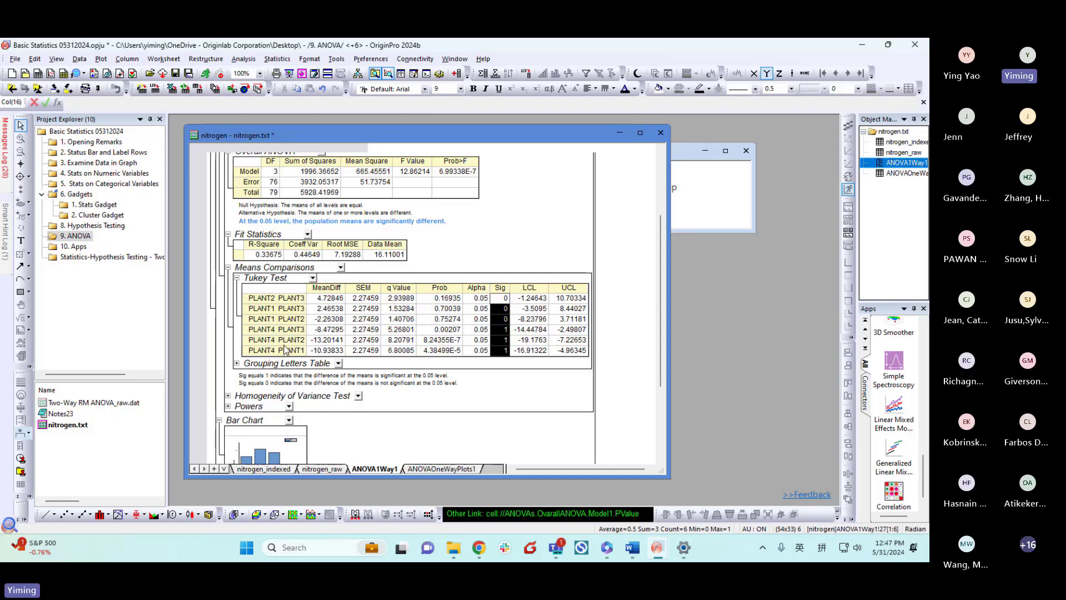
{"action": "scroll", "coordinate": [281, 344], "scroll_direction": "down", "scroll_amount": 4}
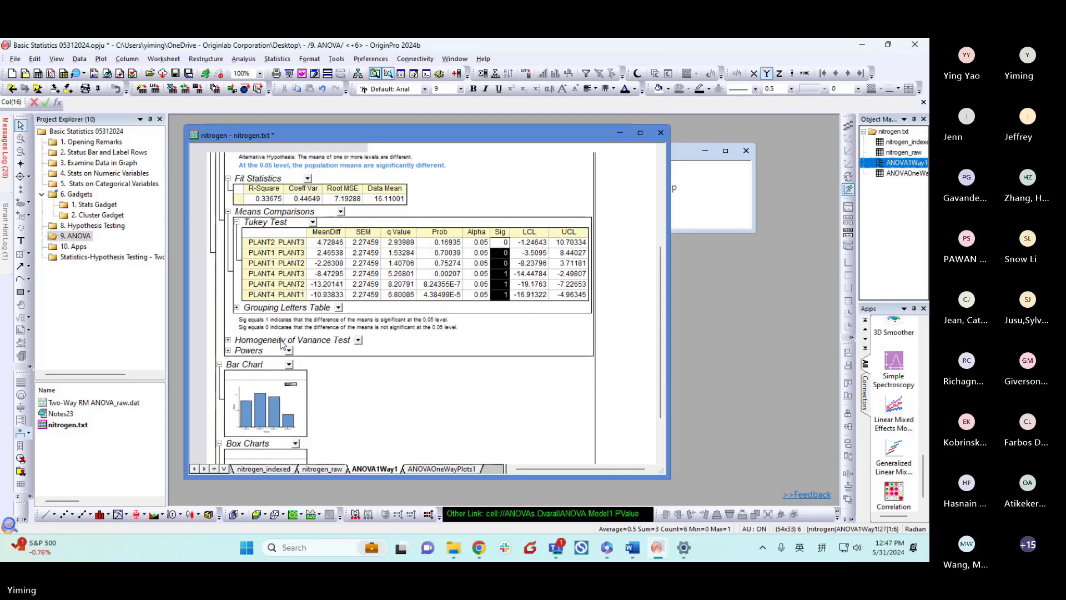
{"action": "left_click", "coordinate": [237, 252]}
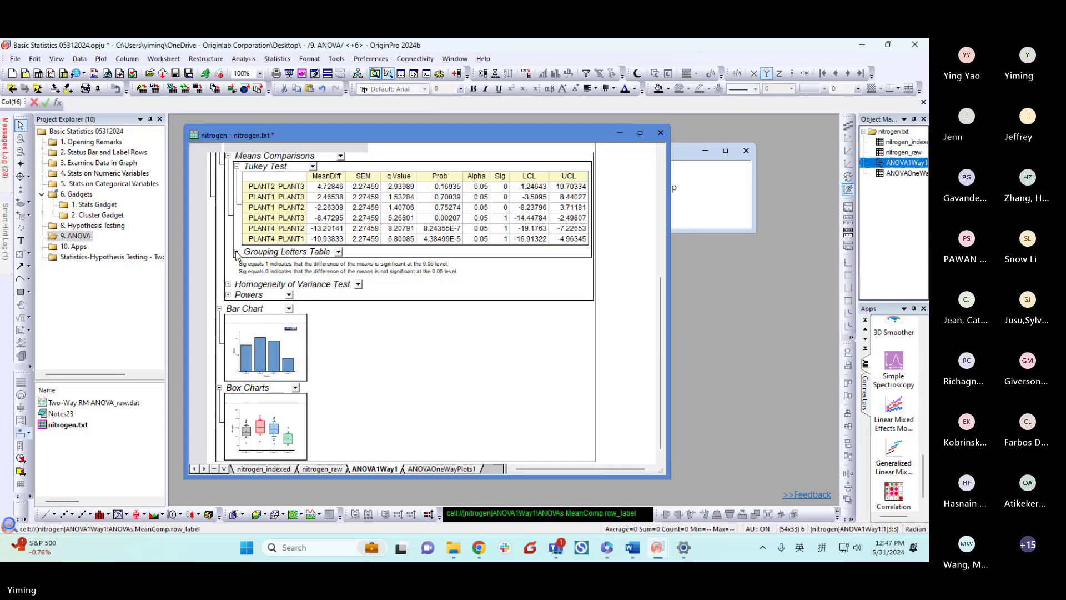
{"action": "left_click", "coordinate": [245, 262]}
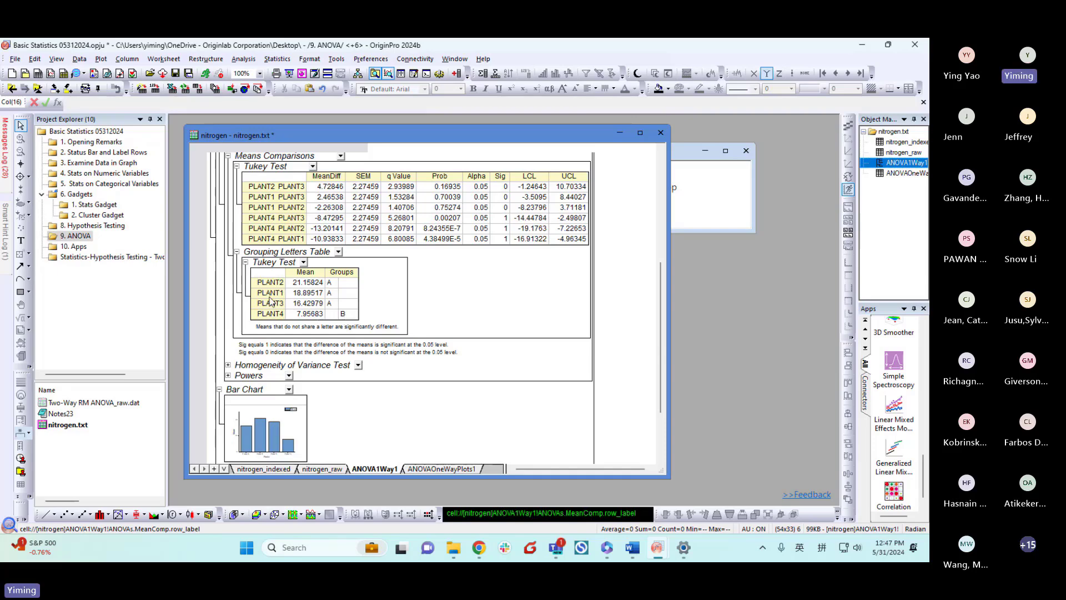
{"action": "scroll", "coordinate": [442, 301], "scroll_direction": "down", "scroll_amount": 2}
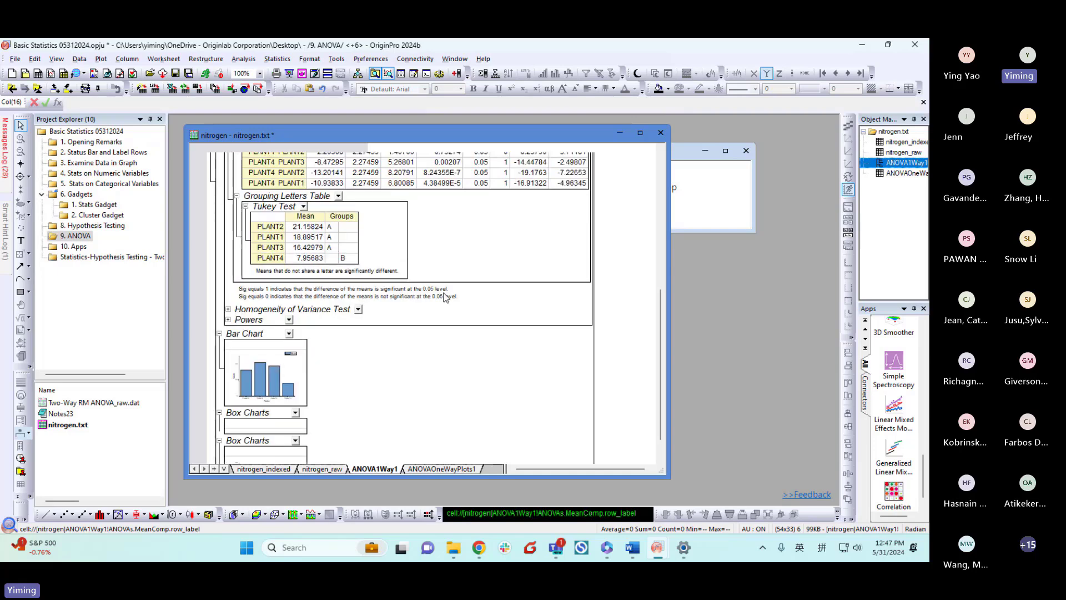
Expand the Homogeneity of Variance Test and its Levene's Test (Absolute Deviations) table to check the Prob>F value.
{"action": "scroll", "coordinate": [448, 288], "scroll_direction": "down", "scroll_amount": 1}
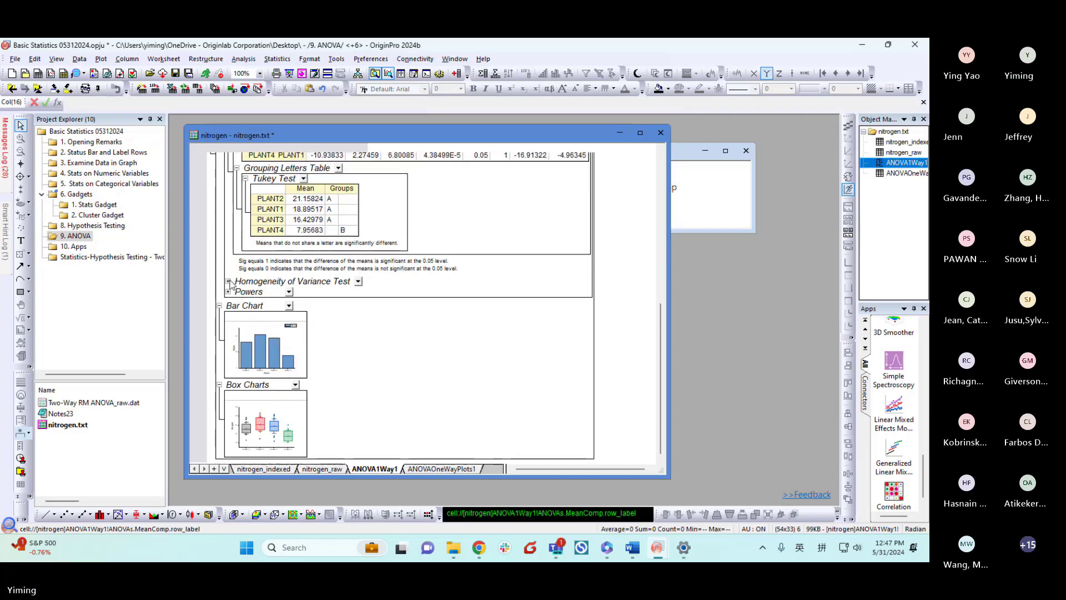
{"action": "left_click", "coordinate": [228, 282]}
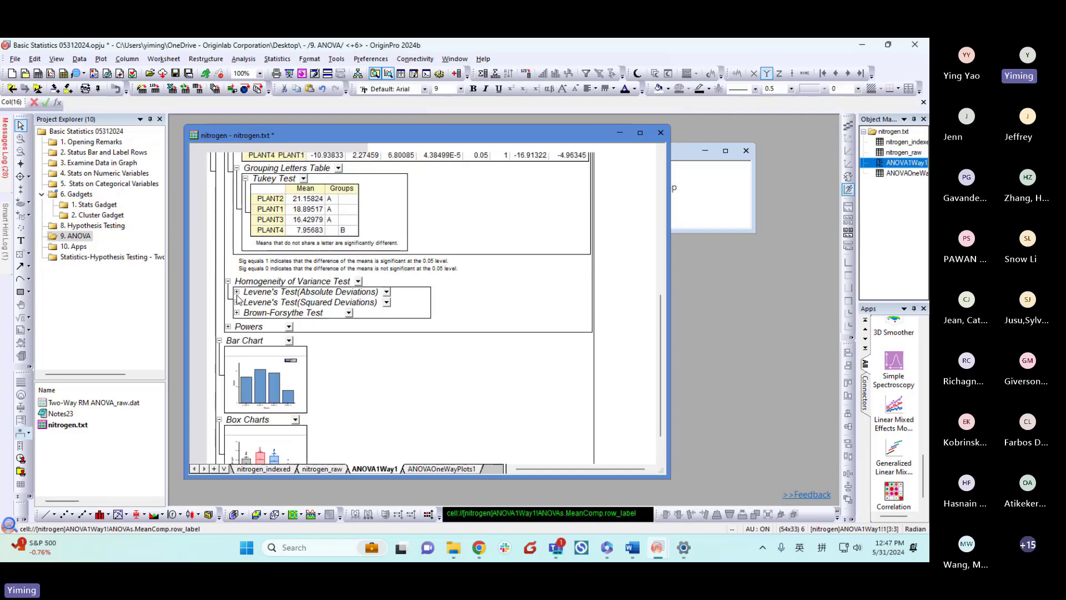
{"action": "left_click", "coordinate": [237, 292]}
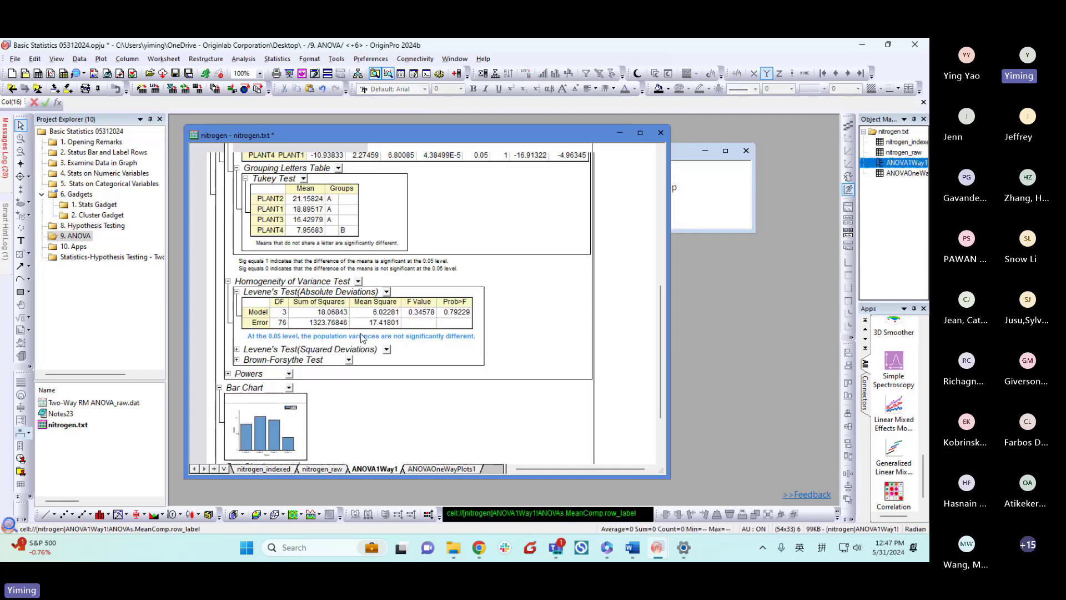
{"action": "left_click", "coordinate": [451, 315]}
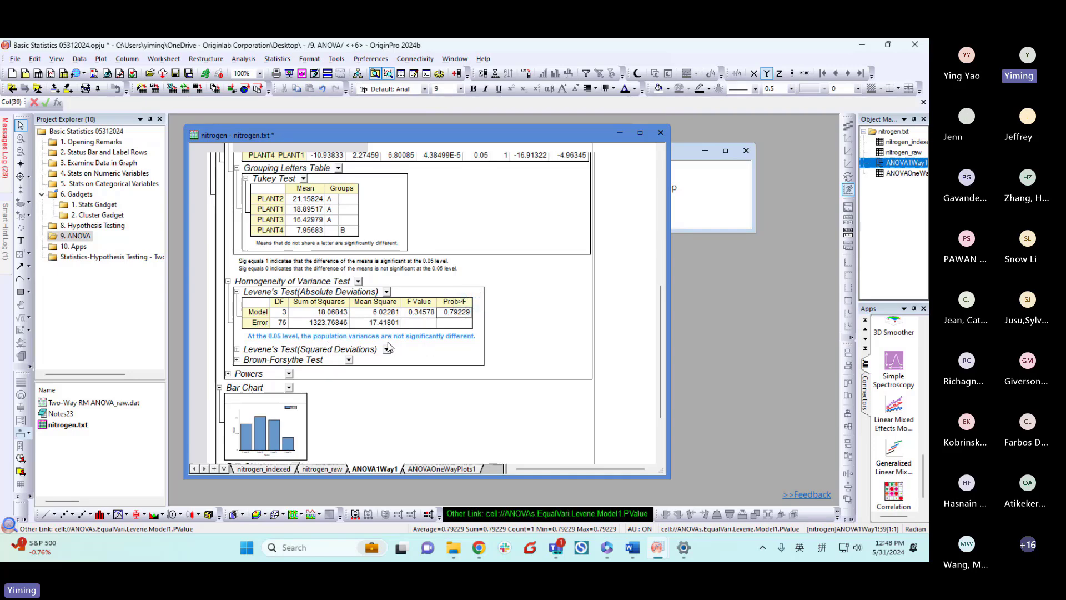
Examine the bar chart and box charts at the end of the ANOVA1Way1 report sheet.
{"action": "scroll", "coordinate": [500, 329], "scroll_direction": "down", "scroll_amount": 3}
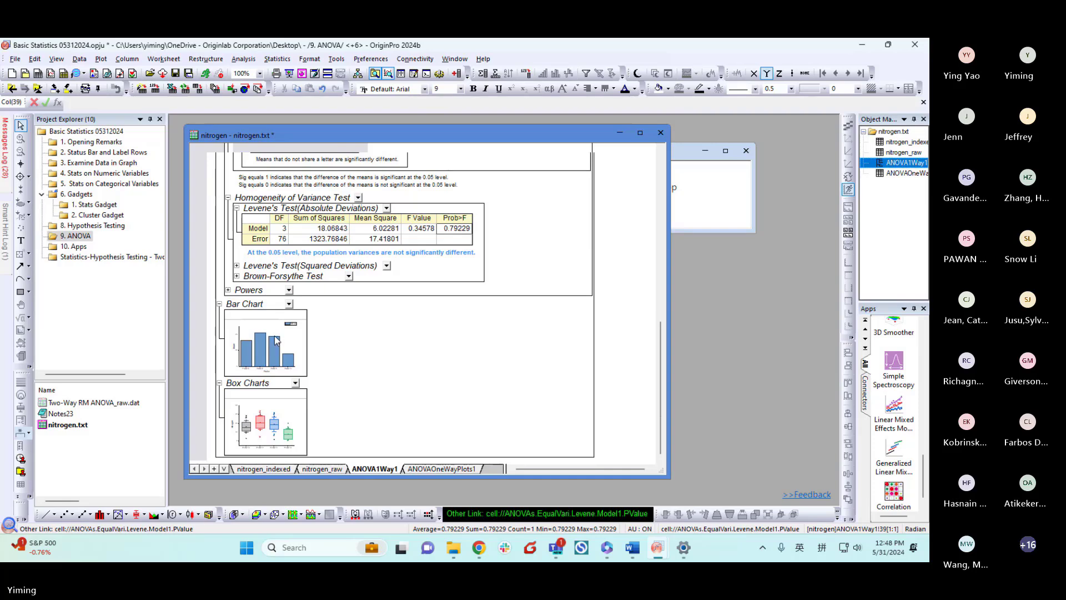
{"action": "left_click", "coordinate": [260, 423]}
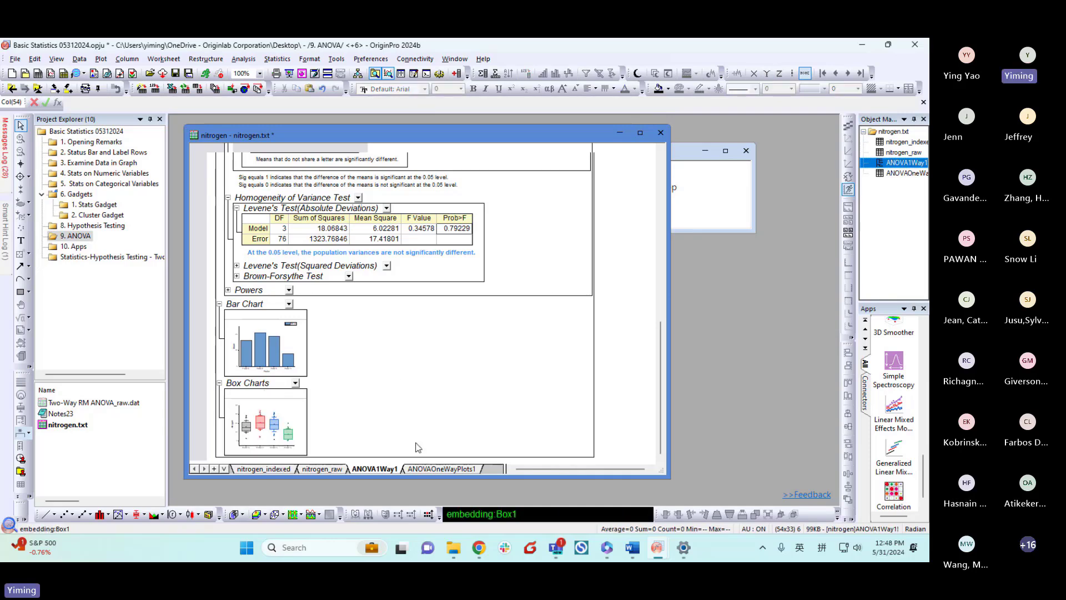
{"action": "left_click_drag", "start_coordinate": [392, 139], "coordinate": [419, 145]}
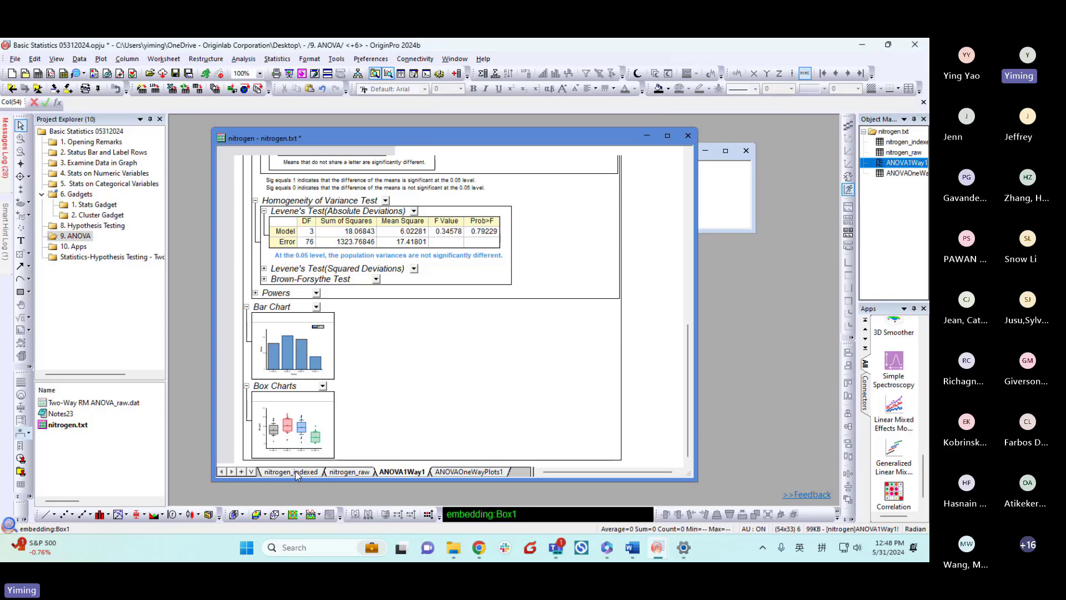
{"action": "scroll", "coordinate": [361, 361], "scroll_direction": "up", "scroll_amount": 8}
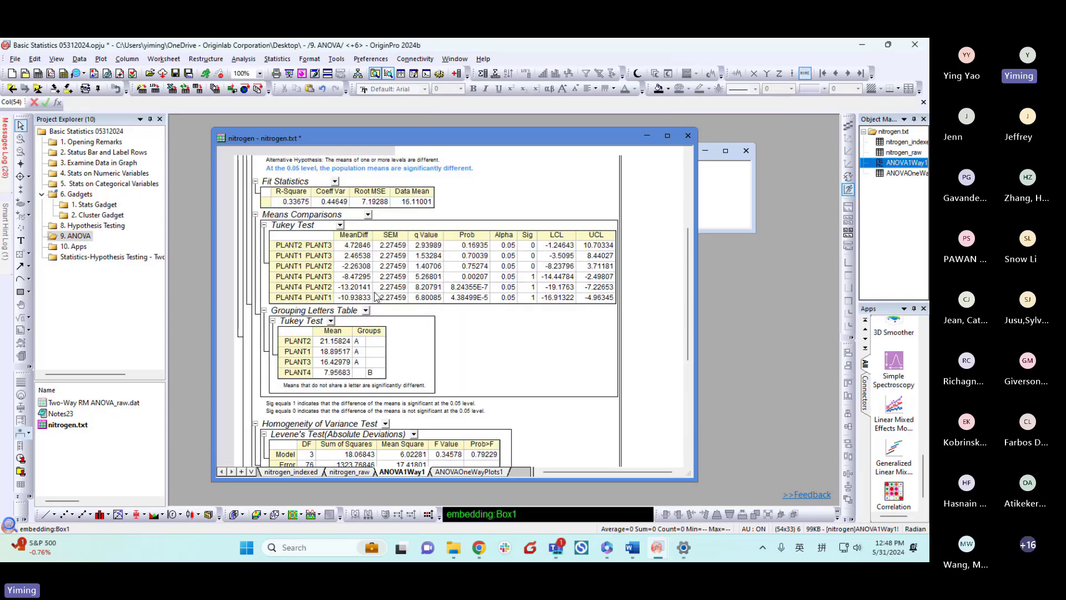
Launch the Paired Comparison Plot app on the nitrogen_indexed sheet.
{"action": "left_click", "coordinate": [279, 472]}
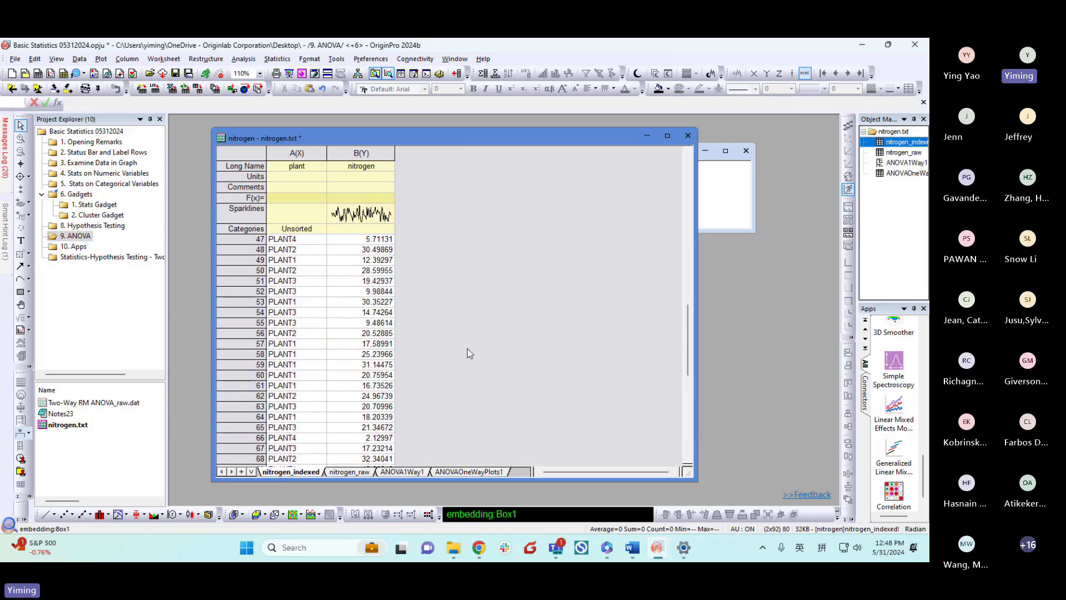
{"action": "left_click_drag", "start_coordinate": [856, 200], "coordinate": [721, 219]}
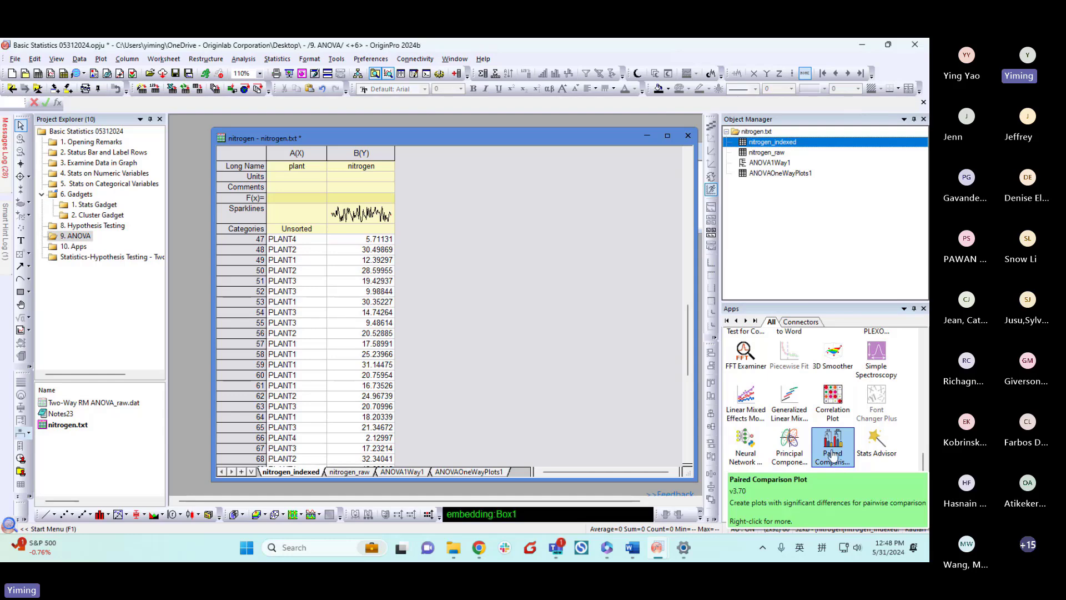
{"action": "scroll", "coordinate": [810, 422], "scroll_direction": "up", "scroll_amount": 10}
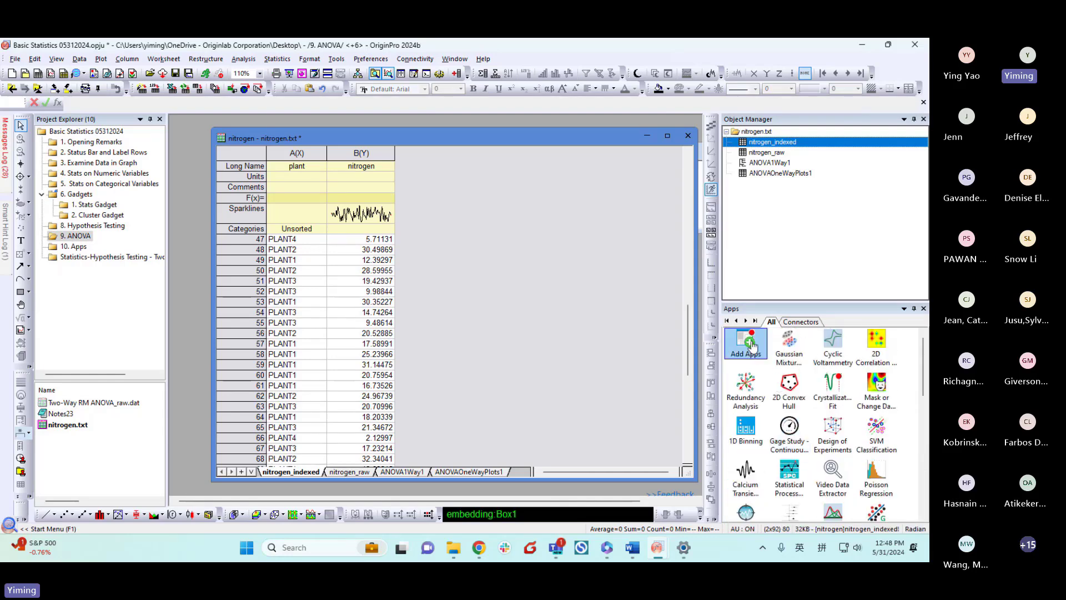
{"action": "scroll", "coordinate": [783, 371], "scroll_direction": "down", "scroll_amount": 6}
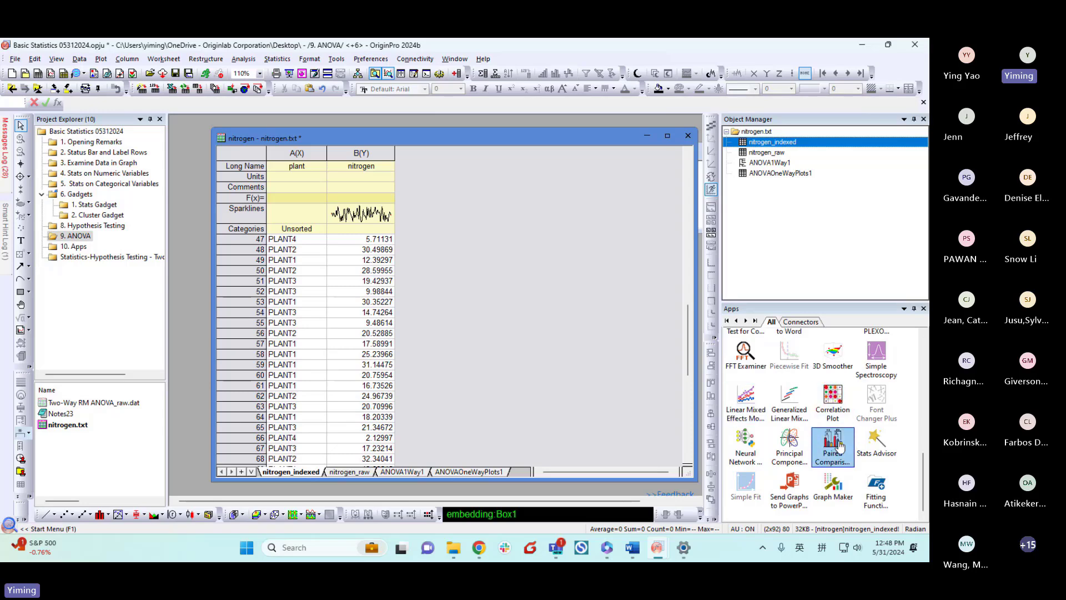
{"action": "left_click", "coordinate": [831, 443]}
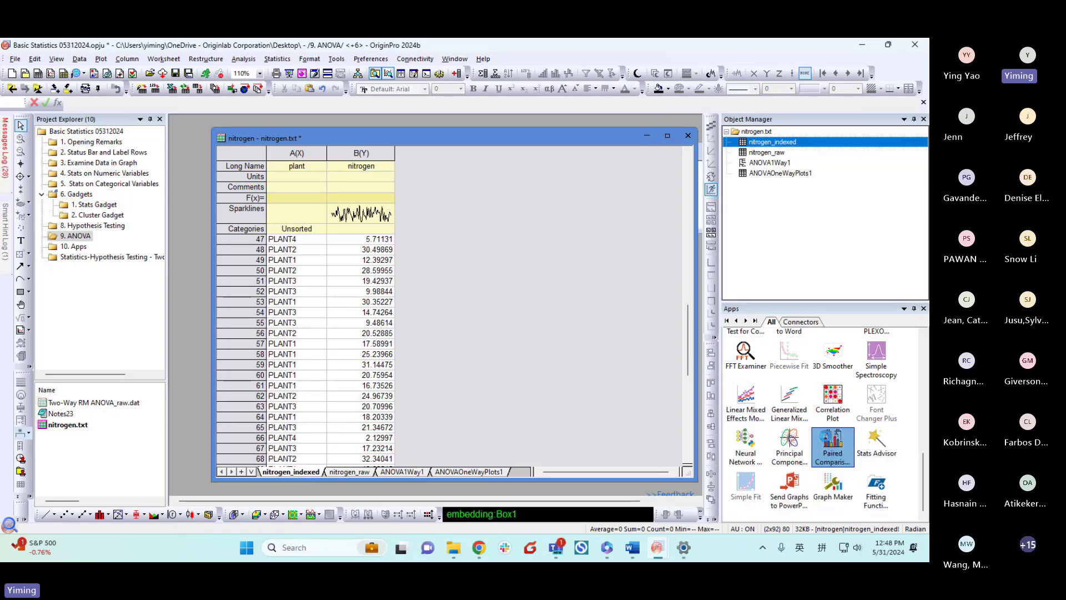
{"action": "left_click_drag", "start_coordinate": [493, 147], "coordinate": [592, 130]}
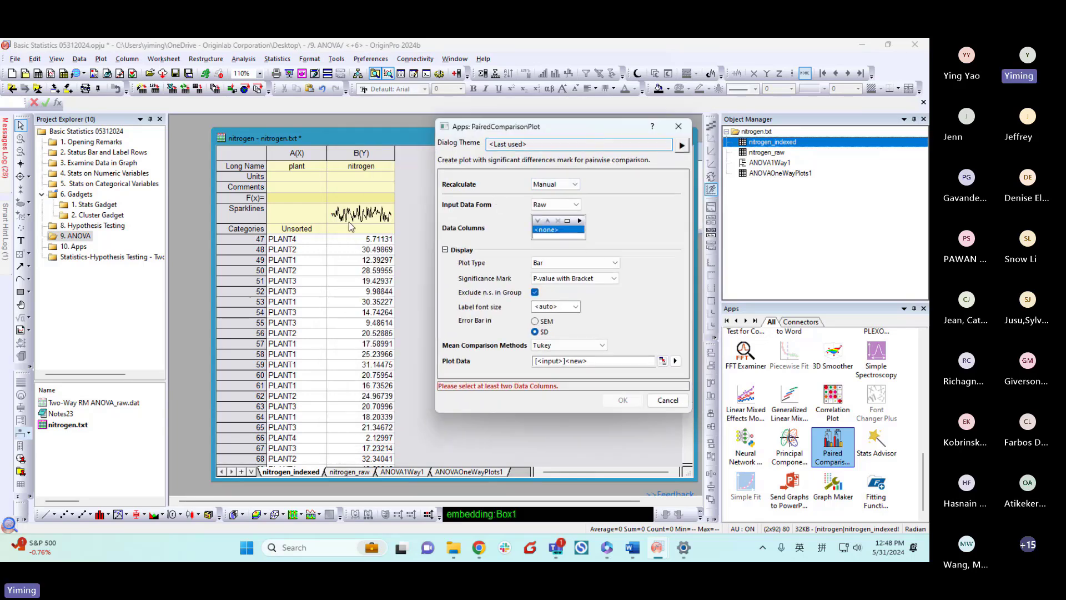
Set the input data form to Indexed, with nitrogen as the data column and plant as the group column.
{"action": "left_click", "coordinate": [556, 204]}
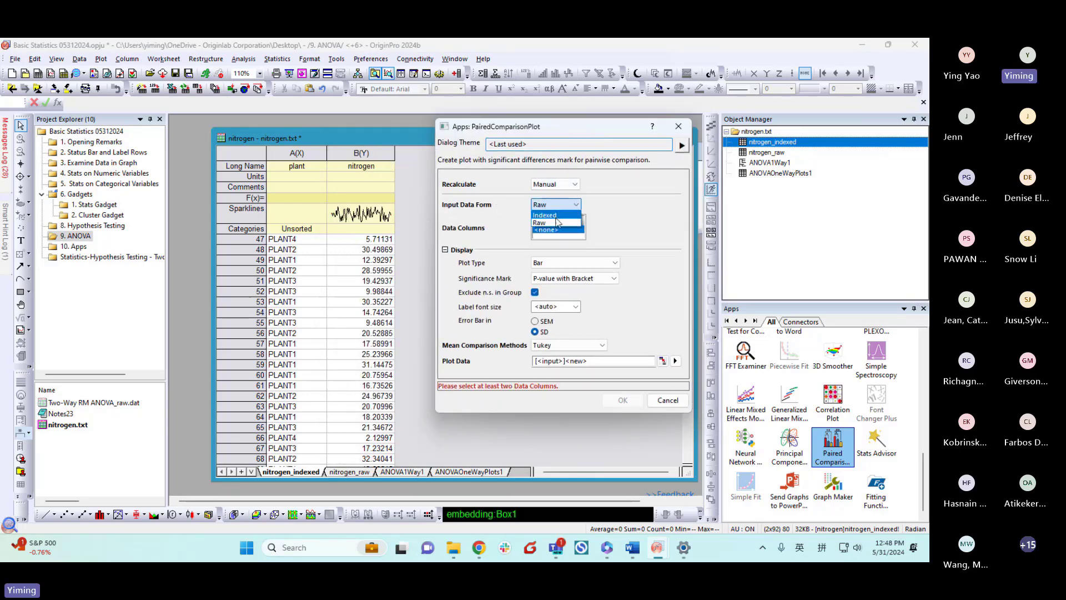
{"action": "left_click", "coordinate": [558, 215]}
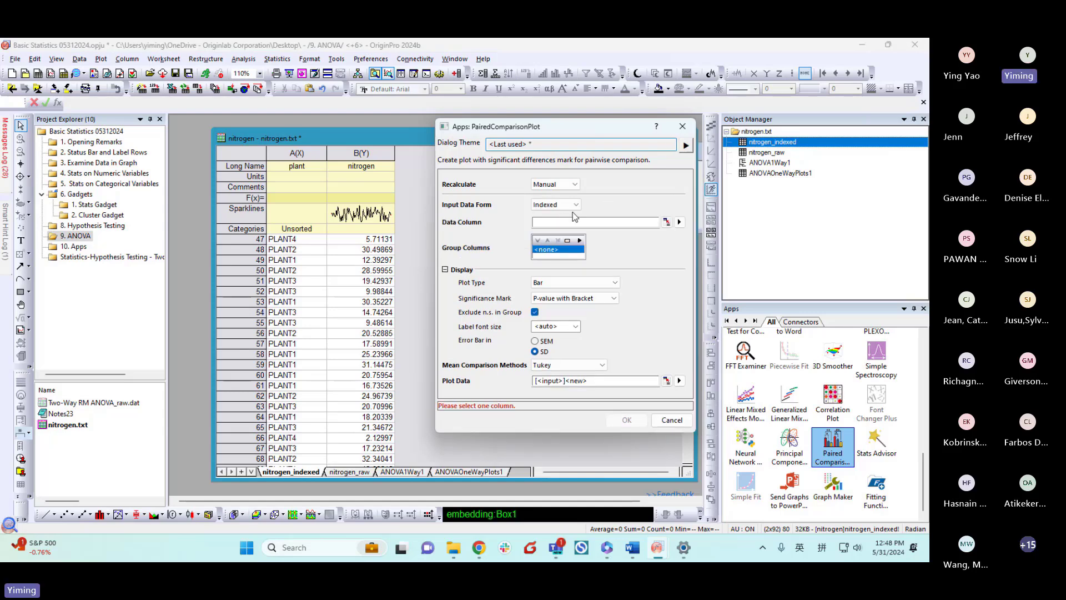
{"action": "left_click", "coordinate": [679, 221]}
{"action": "left_click", "coordinate": [722, 238]}
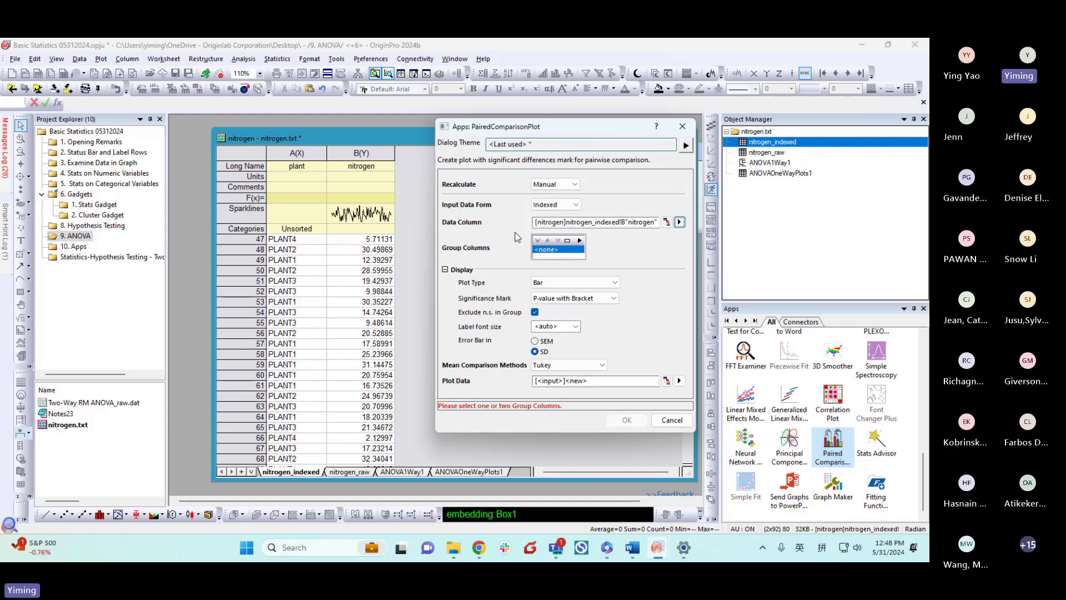
{"action": "left_click", "coordinate": [579, 245]}
{"action": "left_click", "coordinate": [605, 249]}
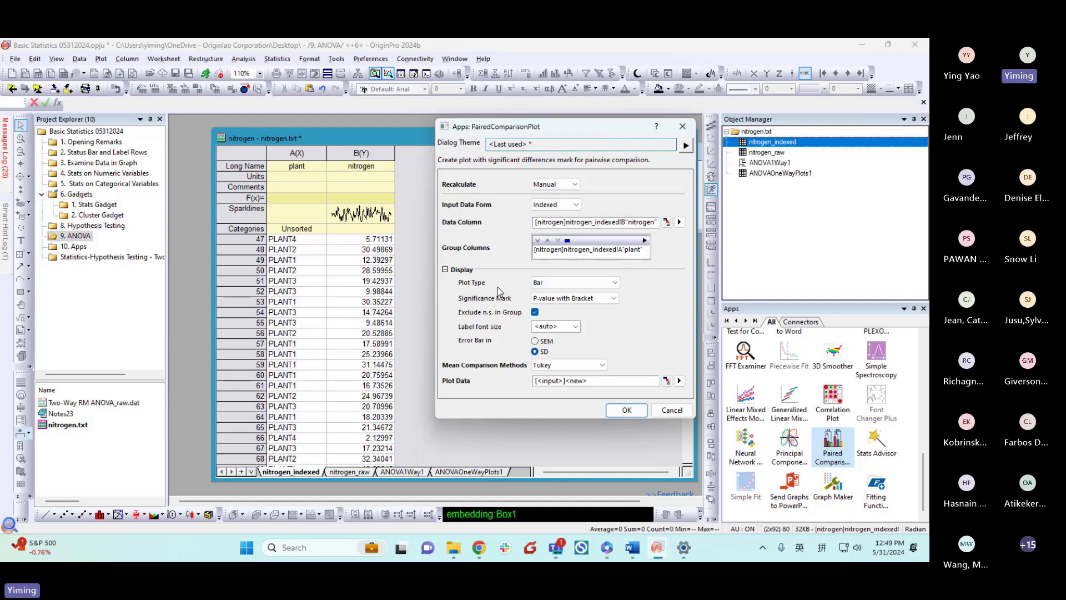
Create the comparison plot as a Box Chart marked by P-value with Bracket, and enlarge the graph window.
{"action": "left_click", "coordinate": [555, 282]}
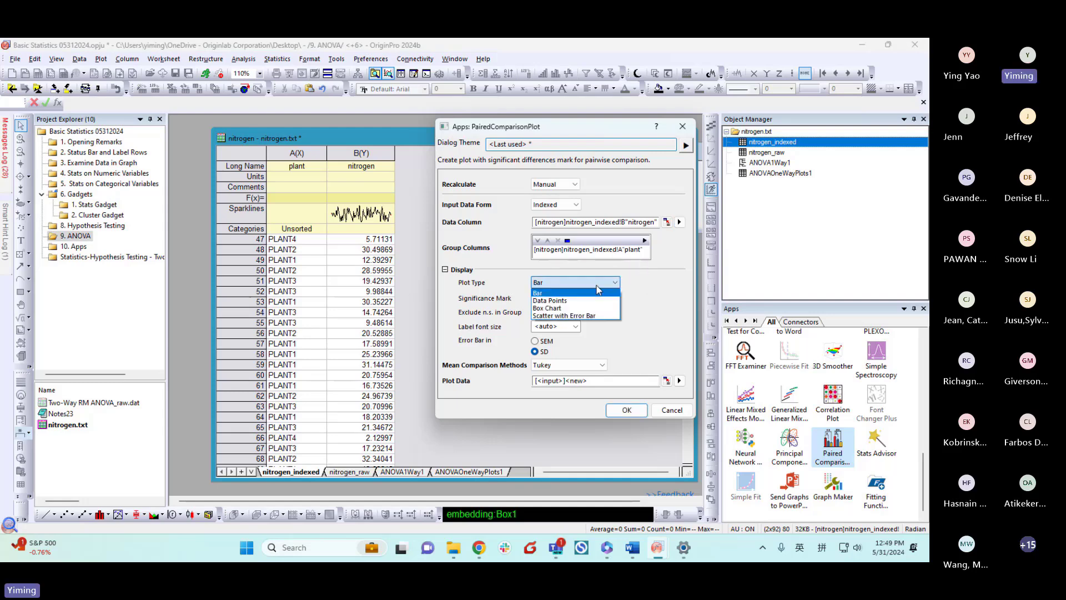
{"action": "left_click", "coordinate": [562, 308]}
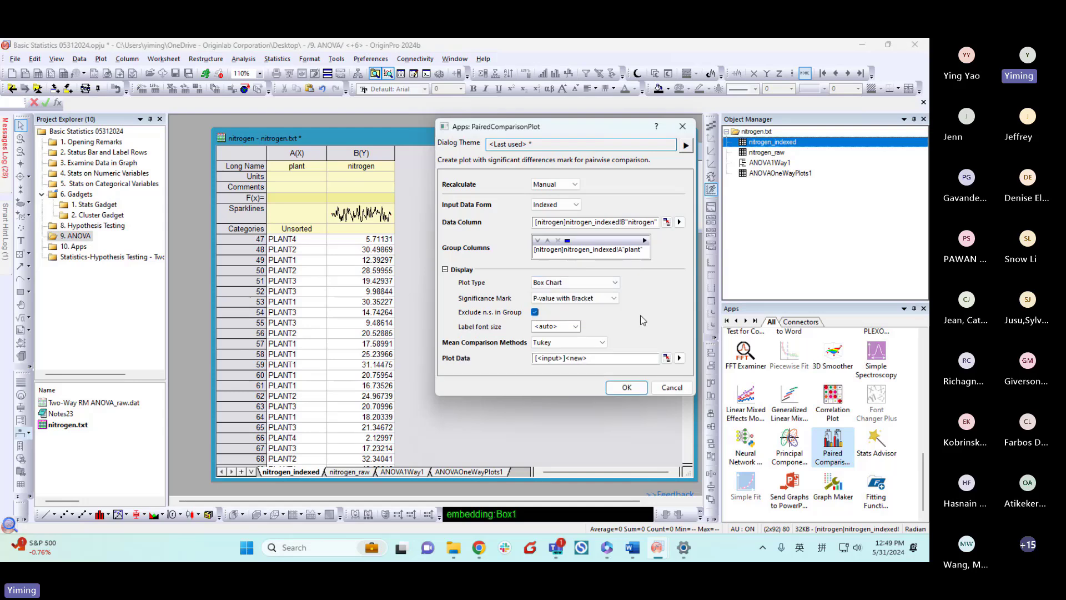
{"action": "left_click", "coordinate": [606, 303]}
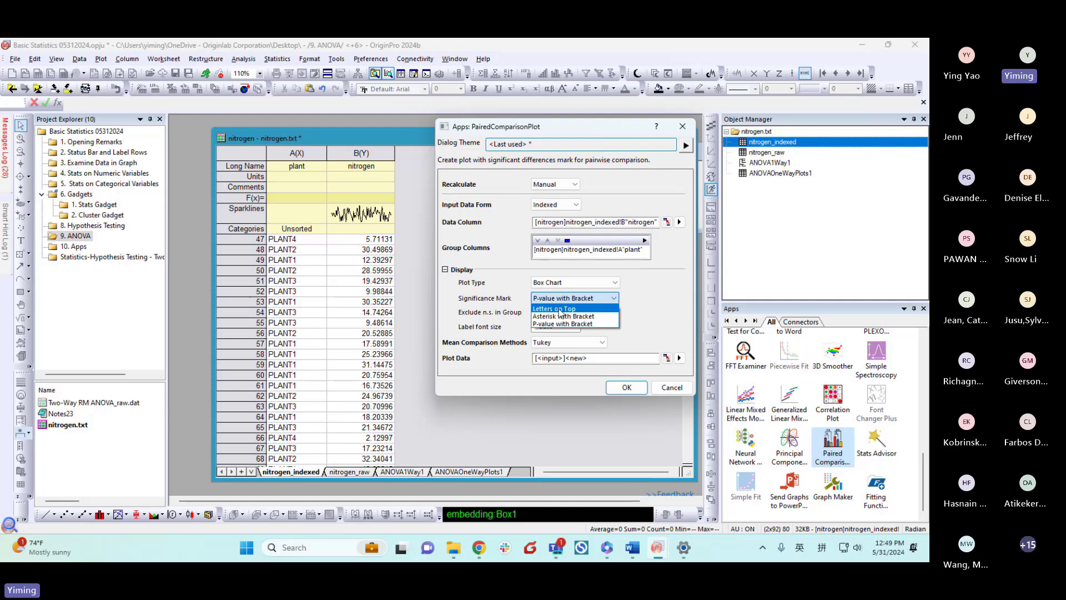
{"action": "left_click", "coordinate": [599, 324]}
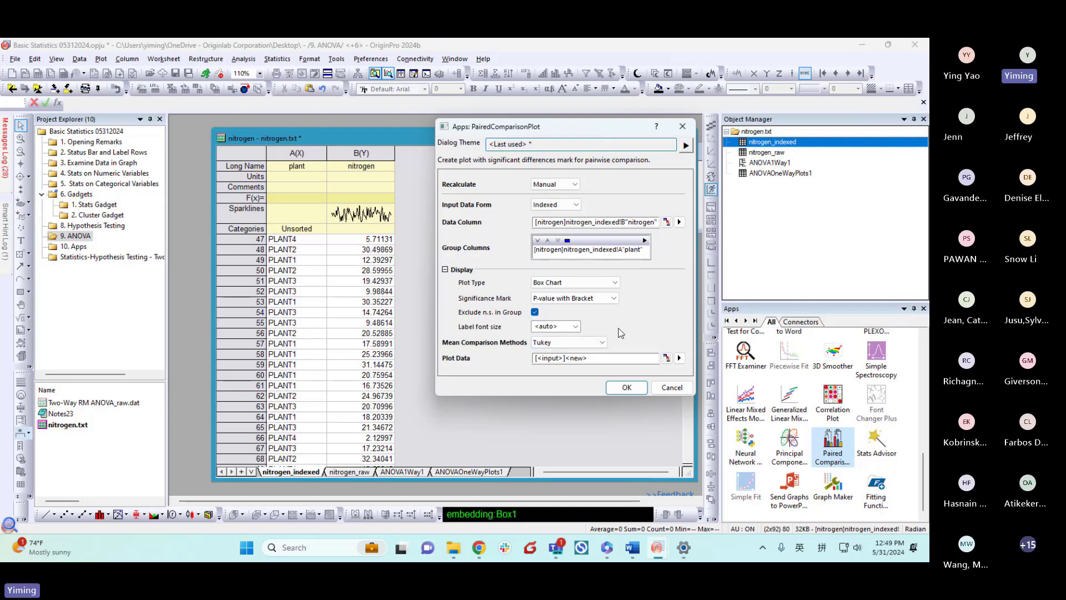
{"action": "left_click", "coordinate": [626, 388]}
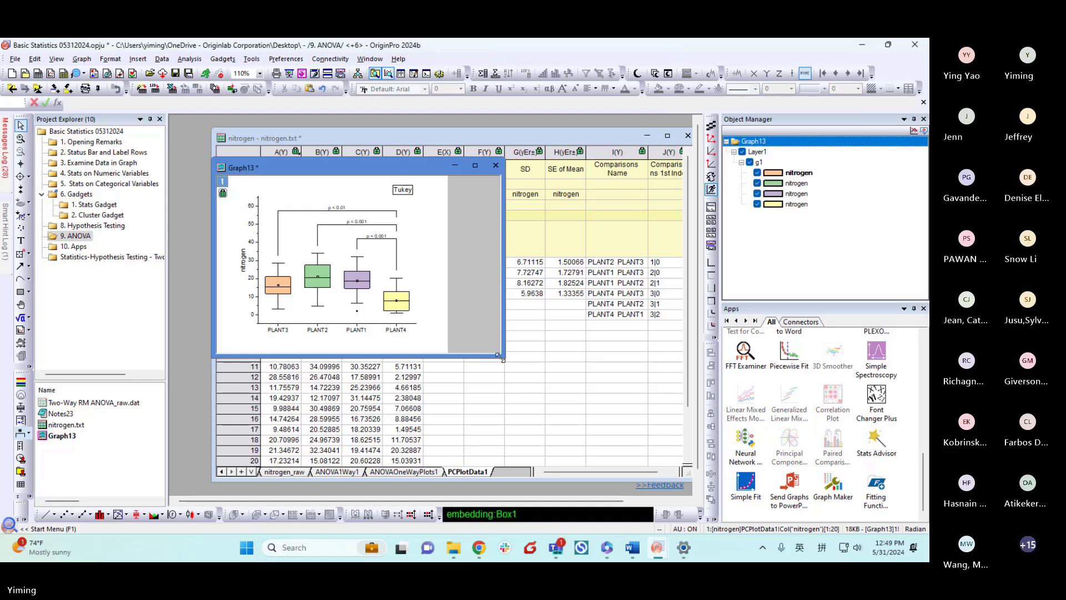
{"action": "left_click_drag", "start_coordinate": [501, 358], "coordinate": [603, 474]}
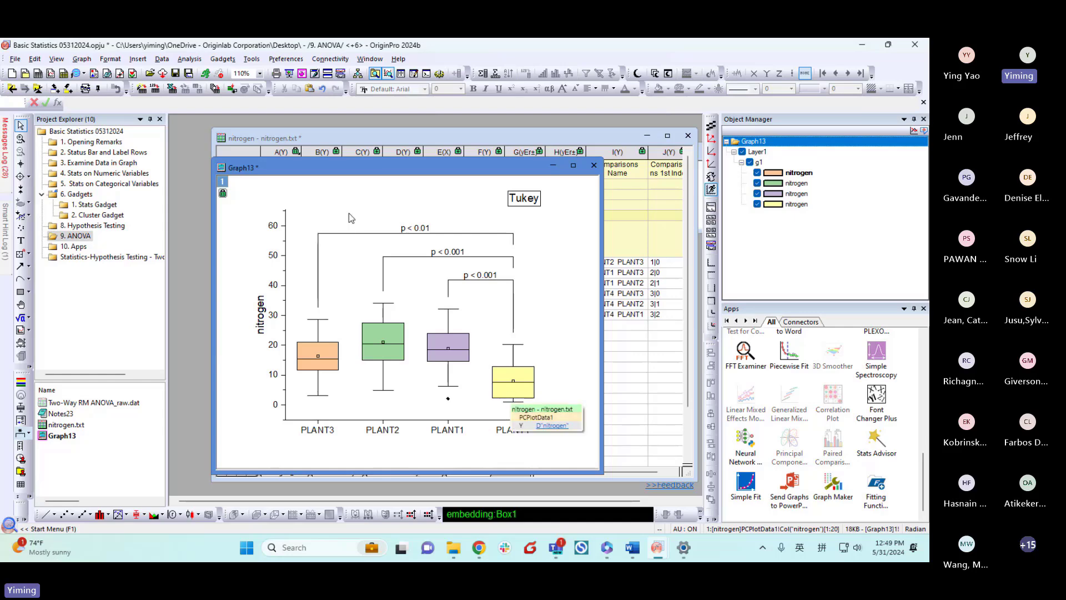
Change the comparison plot's parameters to plot type Bar and significance mark Asterisk with Bracket, and regenerate the graph.
{"action": "right_click", "coordinate": [223, 198]}
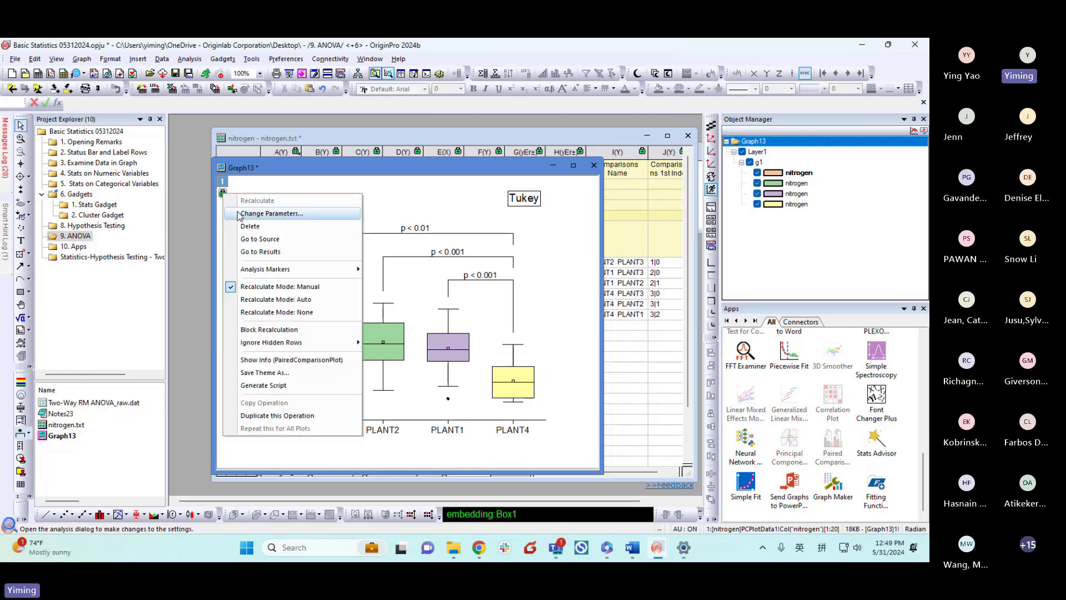
{"action": "left_click", "coordinate": [267, 214]}
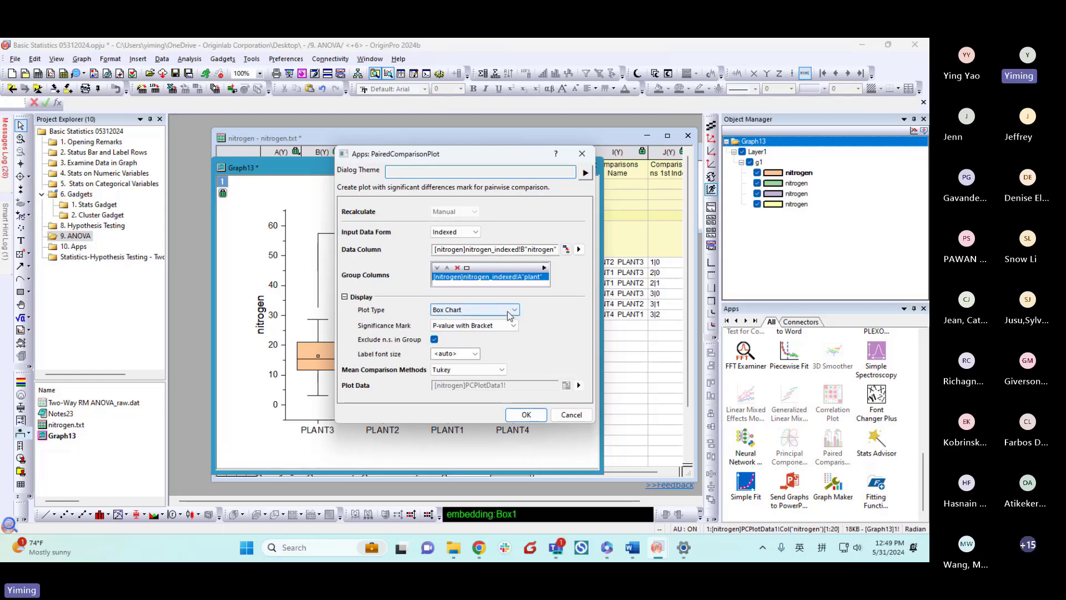
{"action": "left_click", "coordinate": [509, 316]}
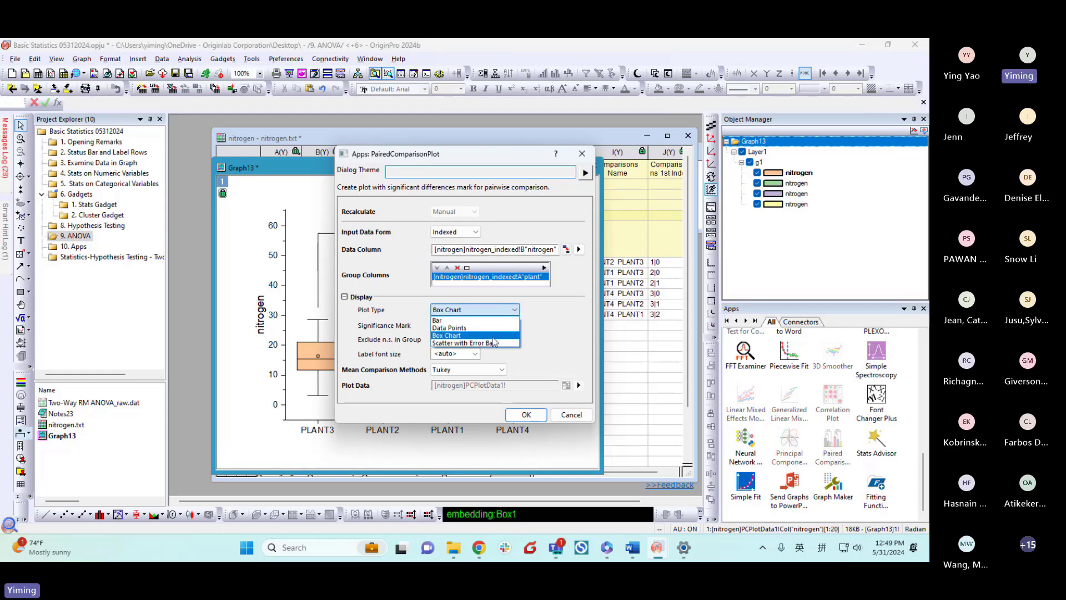
{"action": "left_click", "coordinate": [490, 321]}
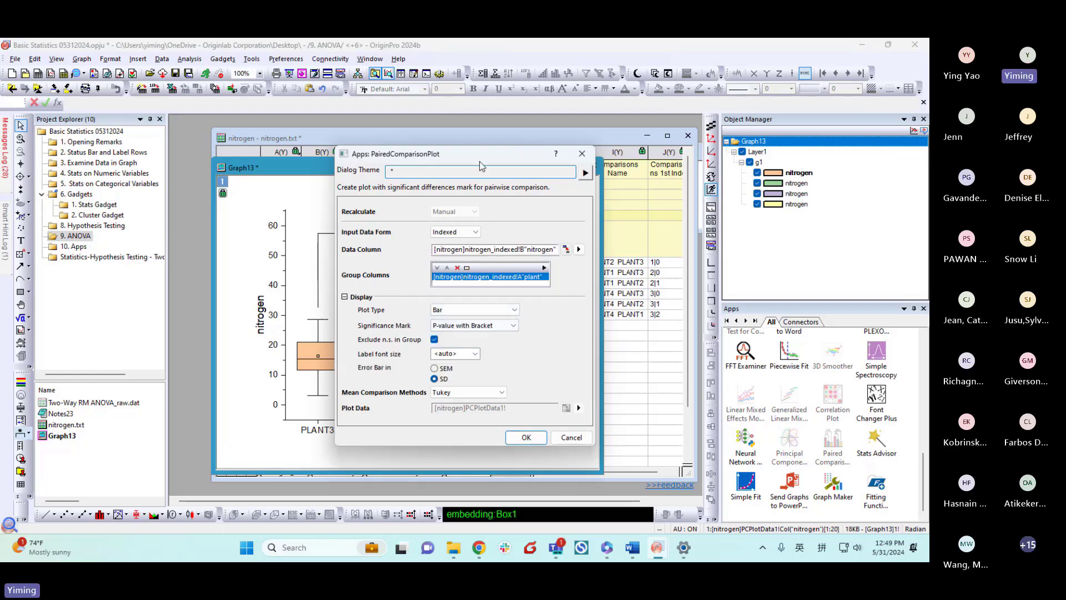
{"action": "left_click_drag", "start_coordinate": [480, 162], "coordinate": [589, 120]}
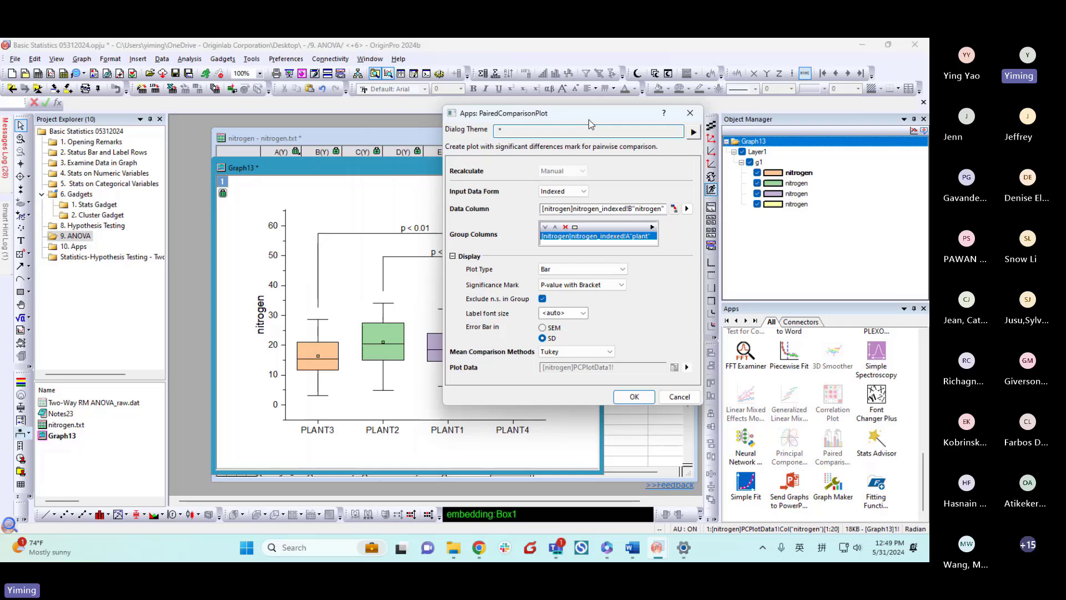
{"action": "left_click", "coordinate": [581, 285]}
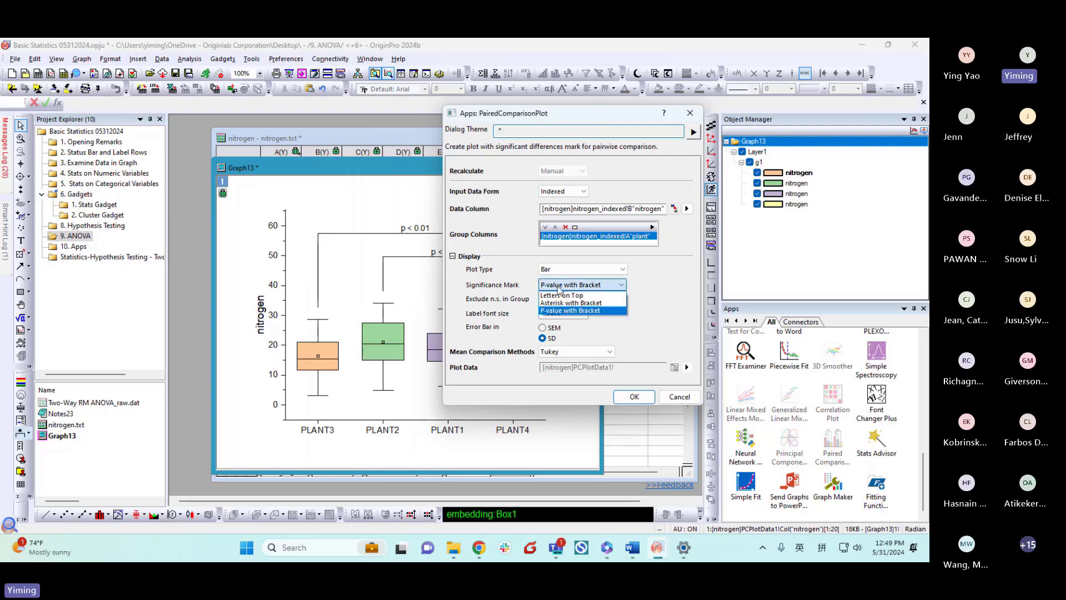
{"action": "left_click", "coordinate": [558, 303]}
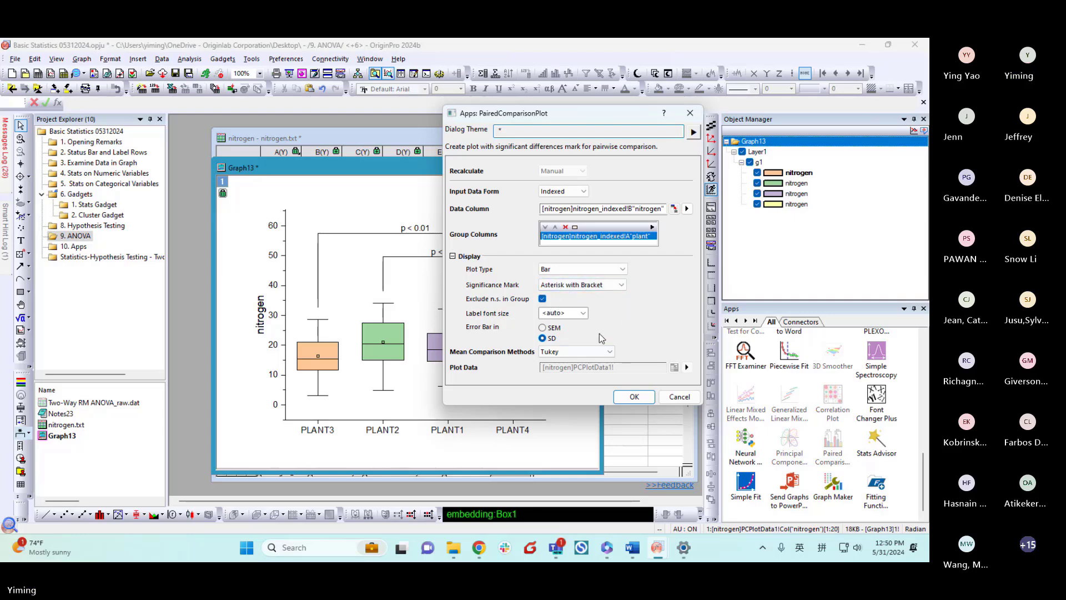
{"action": "left_click", "coordinate": [634, 397]}
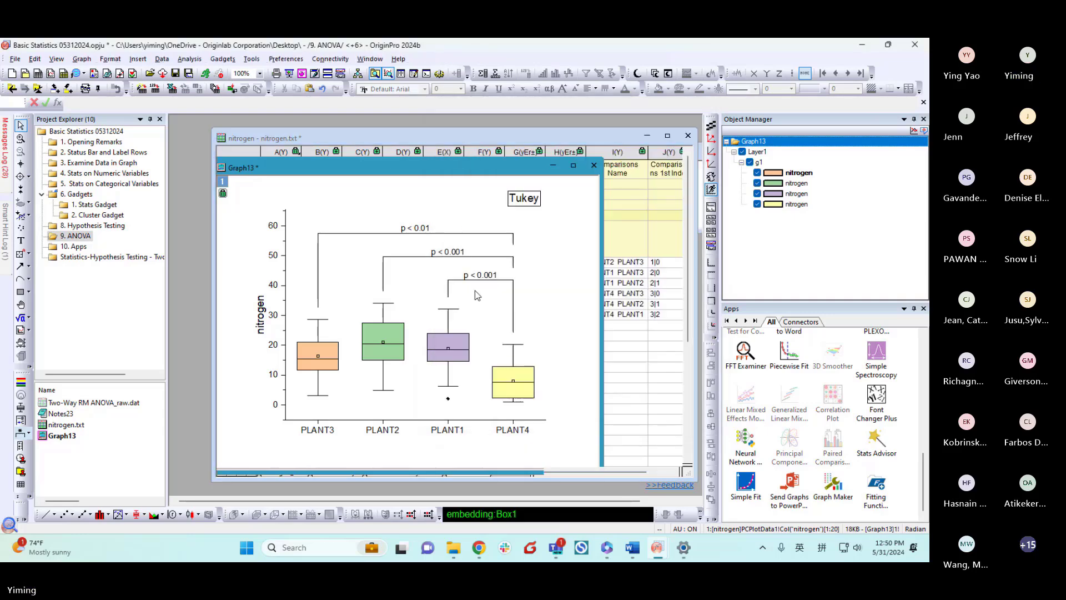
Examine the bar comparison graph at a larger window size, shrink it again, and bring the PCPlotData1 sheet to the front.
{"action": "left_click_drag", "start_coordinate": [445, 182], "coordinate": [427, 141]}
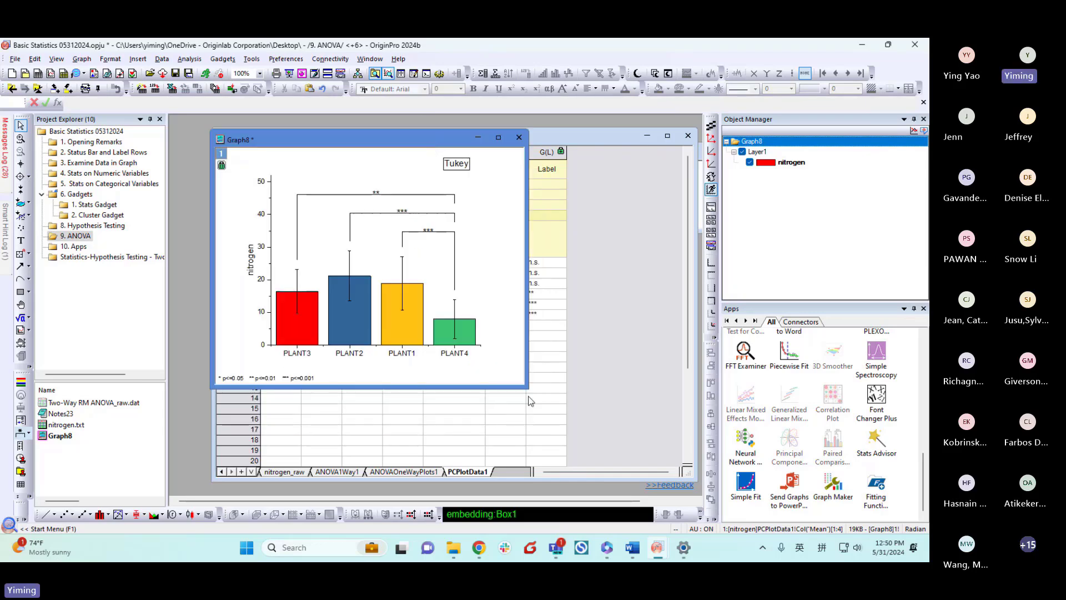
{"action": "left_click_drag", "start_coordinate": [528, 392], "coordinate": [634, 487]}
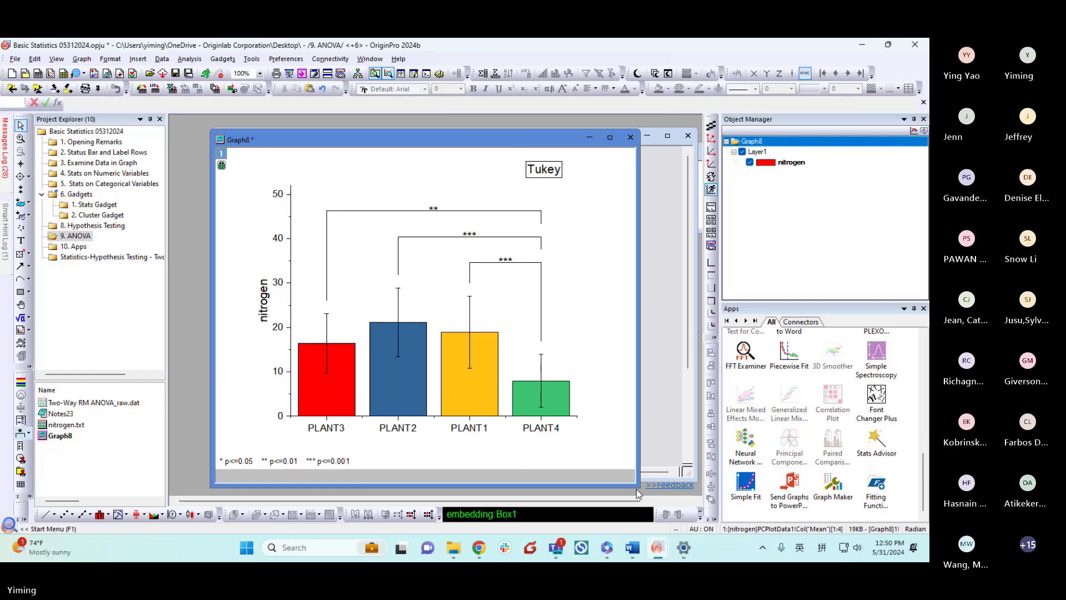
{"action": "left_click_drag", "start_coordinate": [636, 488], "coordinate": [484, 345]}
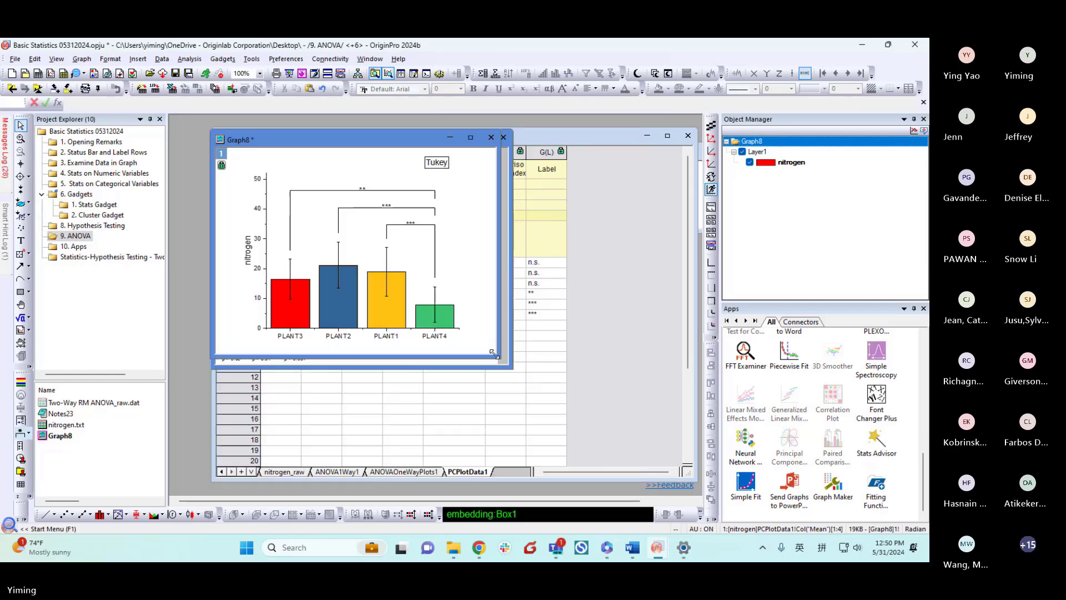
{"action": "left_click", "coordinate": [634, 212]}
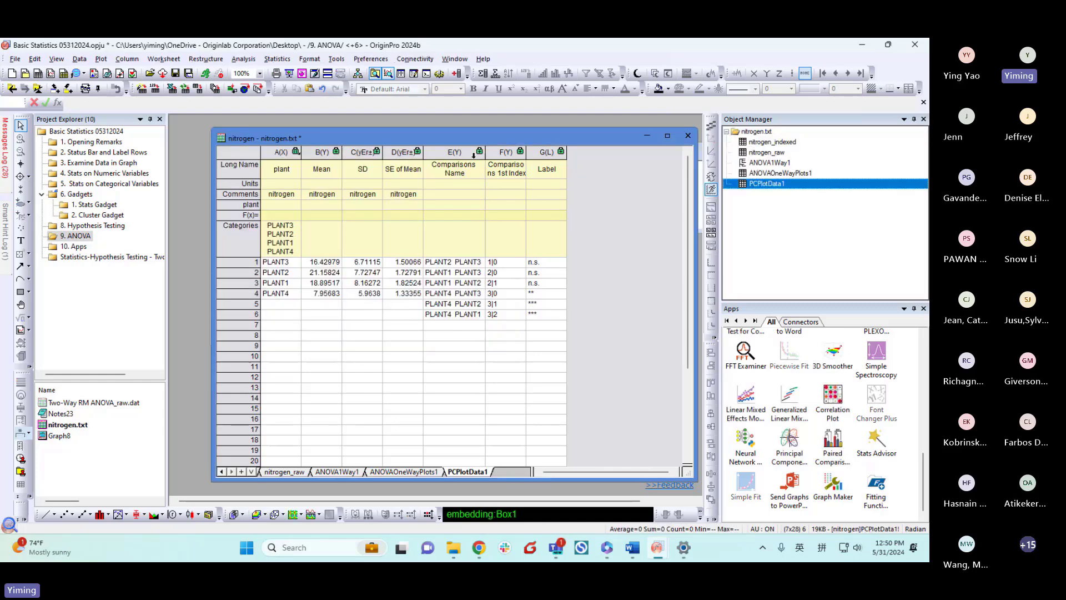
{"action": "left_click_drag", "start_coordinate": [483, 138], "coordinate": [465, 138]}
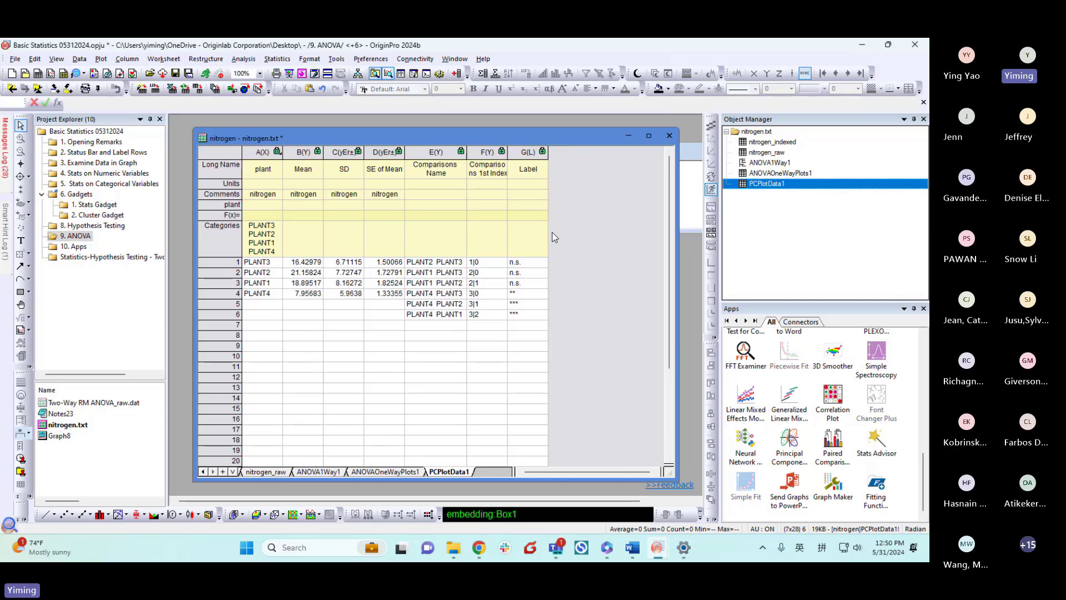
Open the App Center through Add Apps, browse its list of available statistics and connector apps, and close it.
{"action": "scroll", "coordinate": [833, 441], "scroll_direction": "up", "scroll_amount": 5}
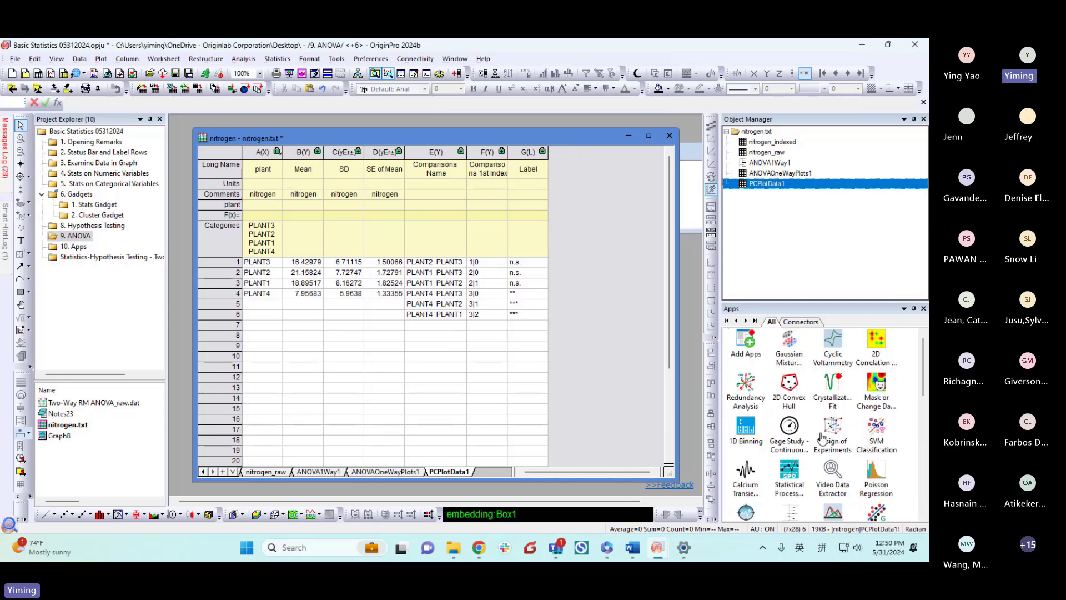
{"action": "left_click_drag", "start_coordinate": [720, 237], "coordinate": [705, 239]}
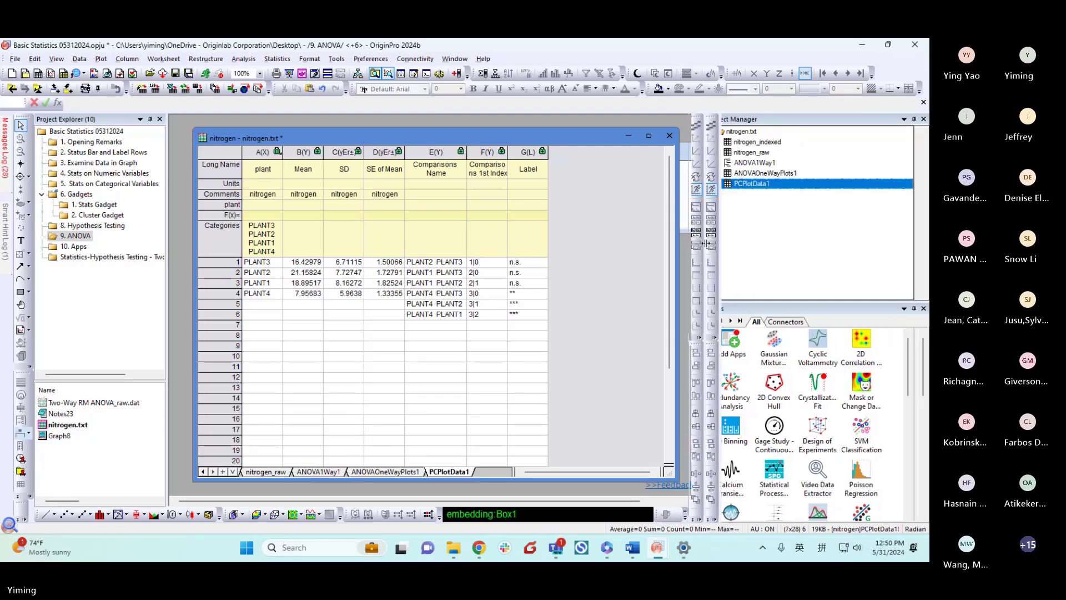
{"action": "left_click", "coordinate": [722, 342]}
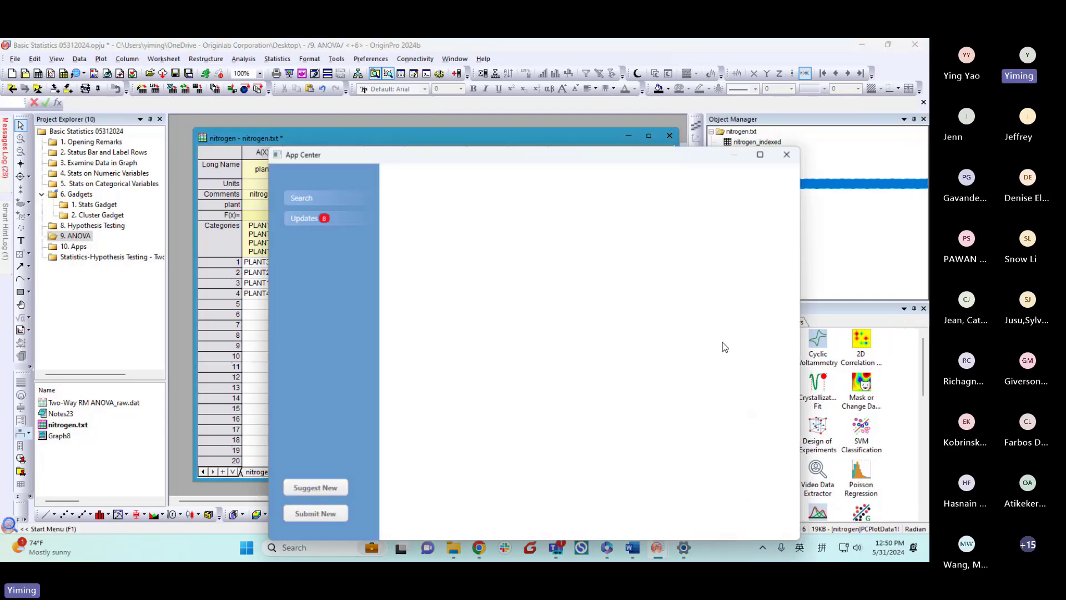
{"action": "left_click_drag", "start_coordinate": [580, 141], "coordinate": [486, 92]}
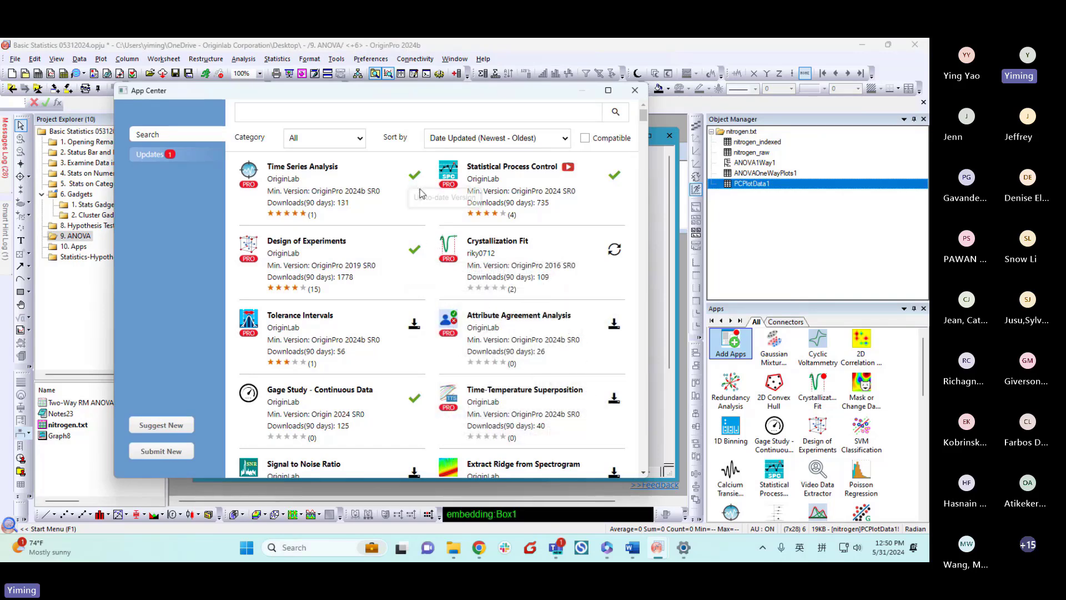
{"action": "mouse_move", "coordinate": [450, 179]}
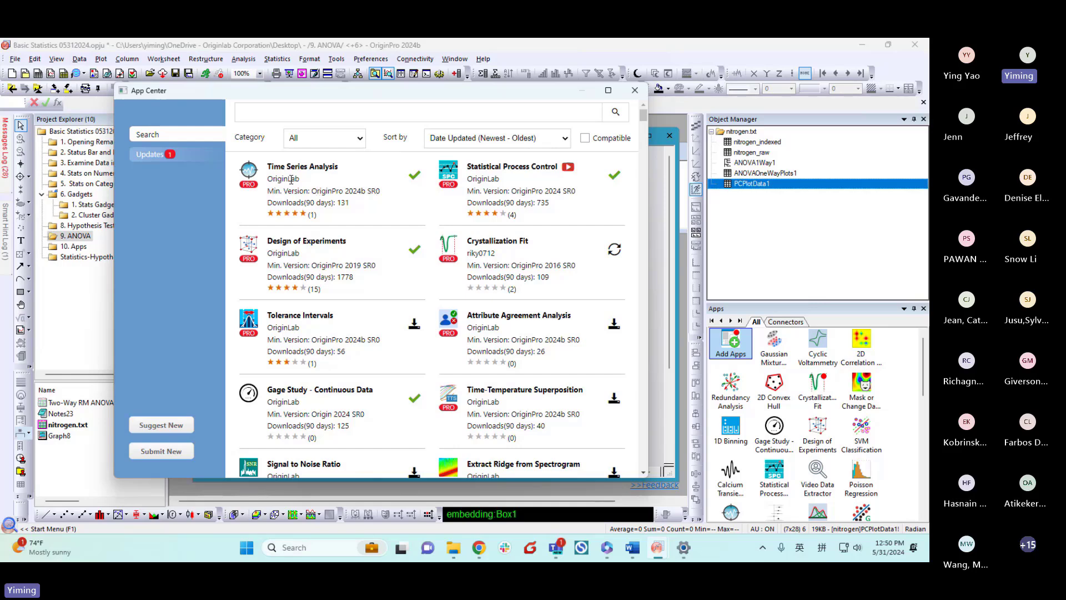
{"action": "mouse_move", "coordinate": [247, 171]}
{"action": "mouse_move", "coordinate": [246, 249]}
{"action": "scroll", "coordinate": [418, 219], "scroll_direction": "down", "scroll_amount": 5}
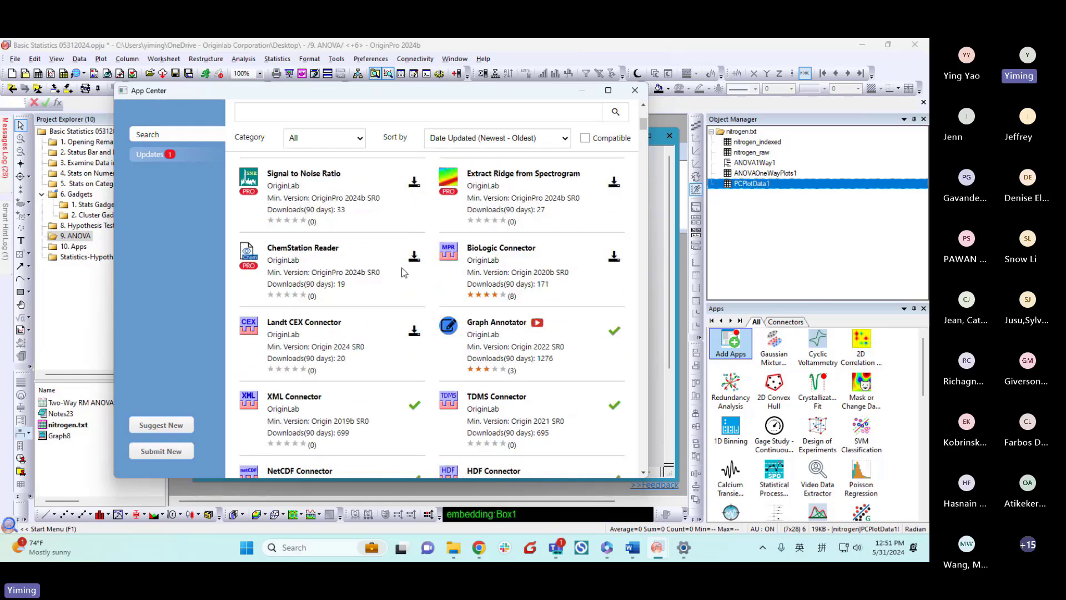
{"action": "scroll", "coordinate": [404, 272], "scroll_direction": "up", "scroll_amount": 5}
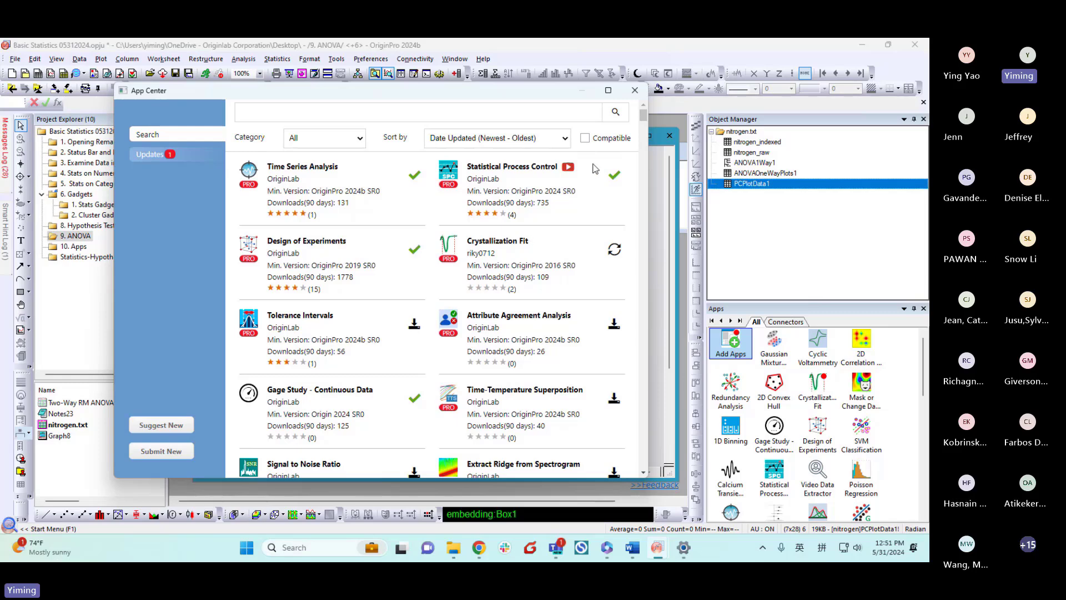
{"action": "left_click", "coordinate": [632, 91]}
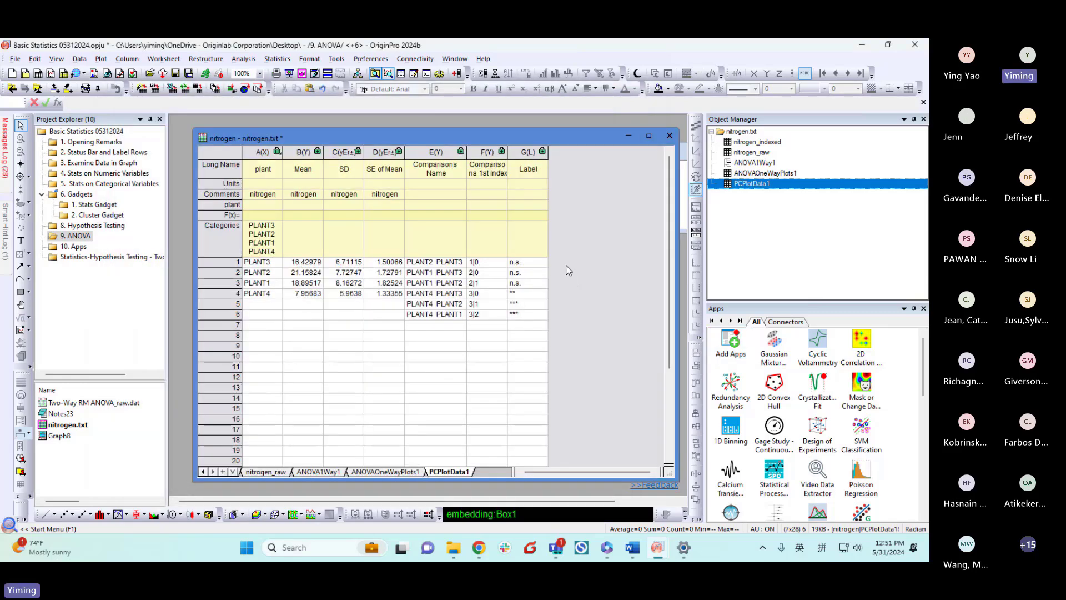